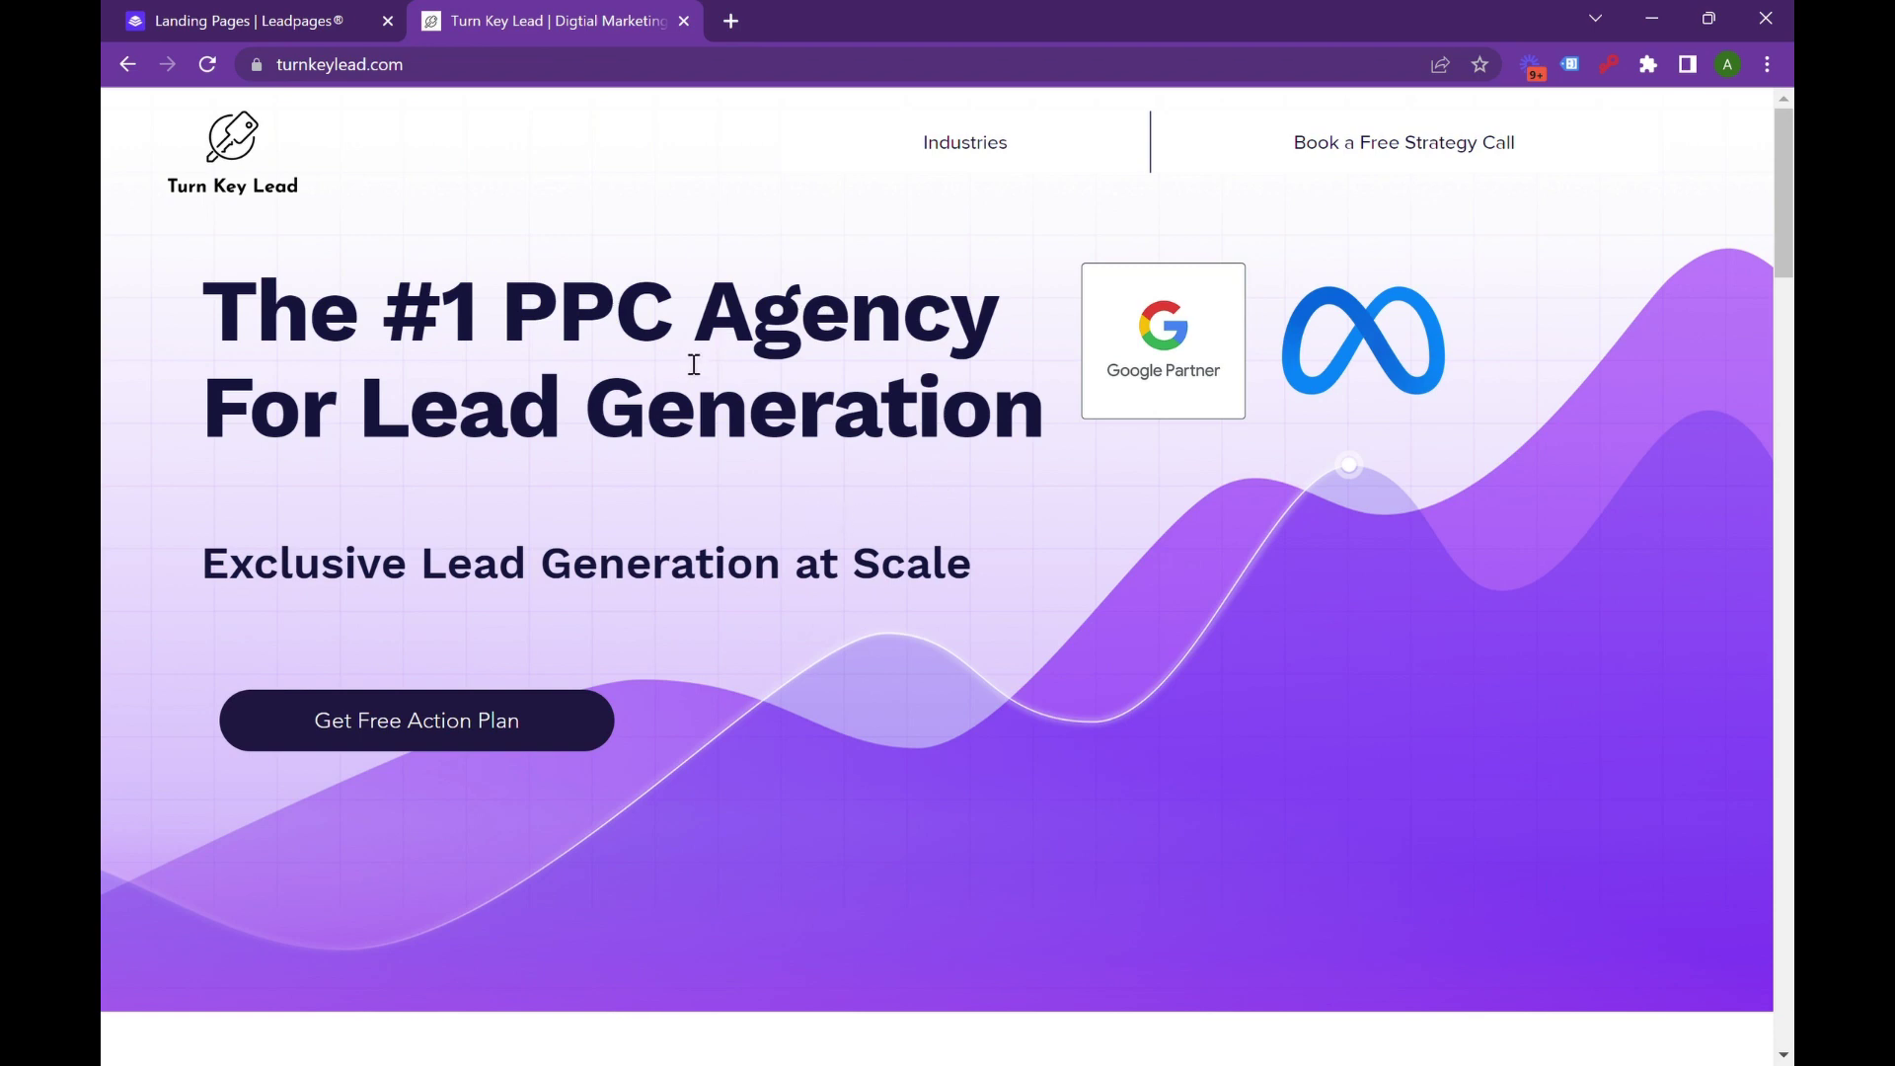
Switch to the Leadpages tab and start creating a new landing page.
scroll(651, 346, down, 2)
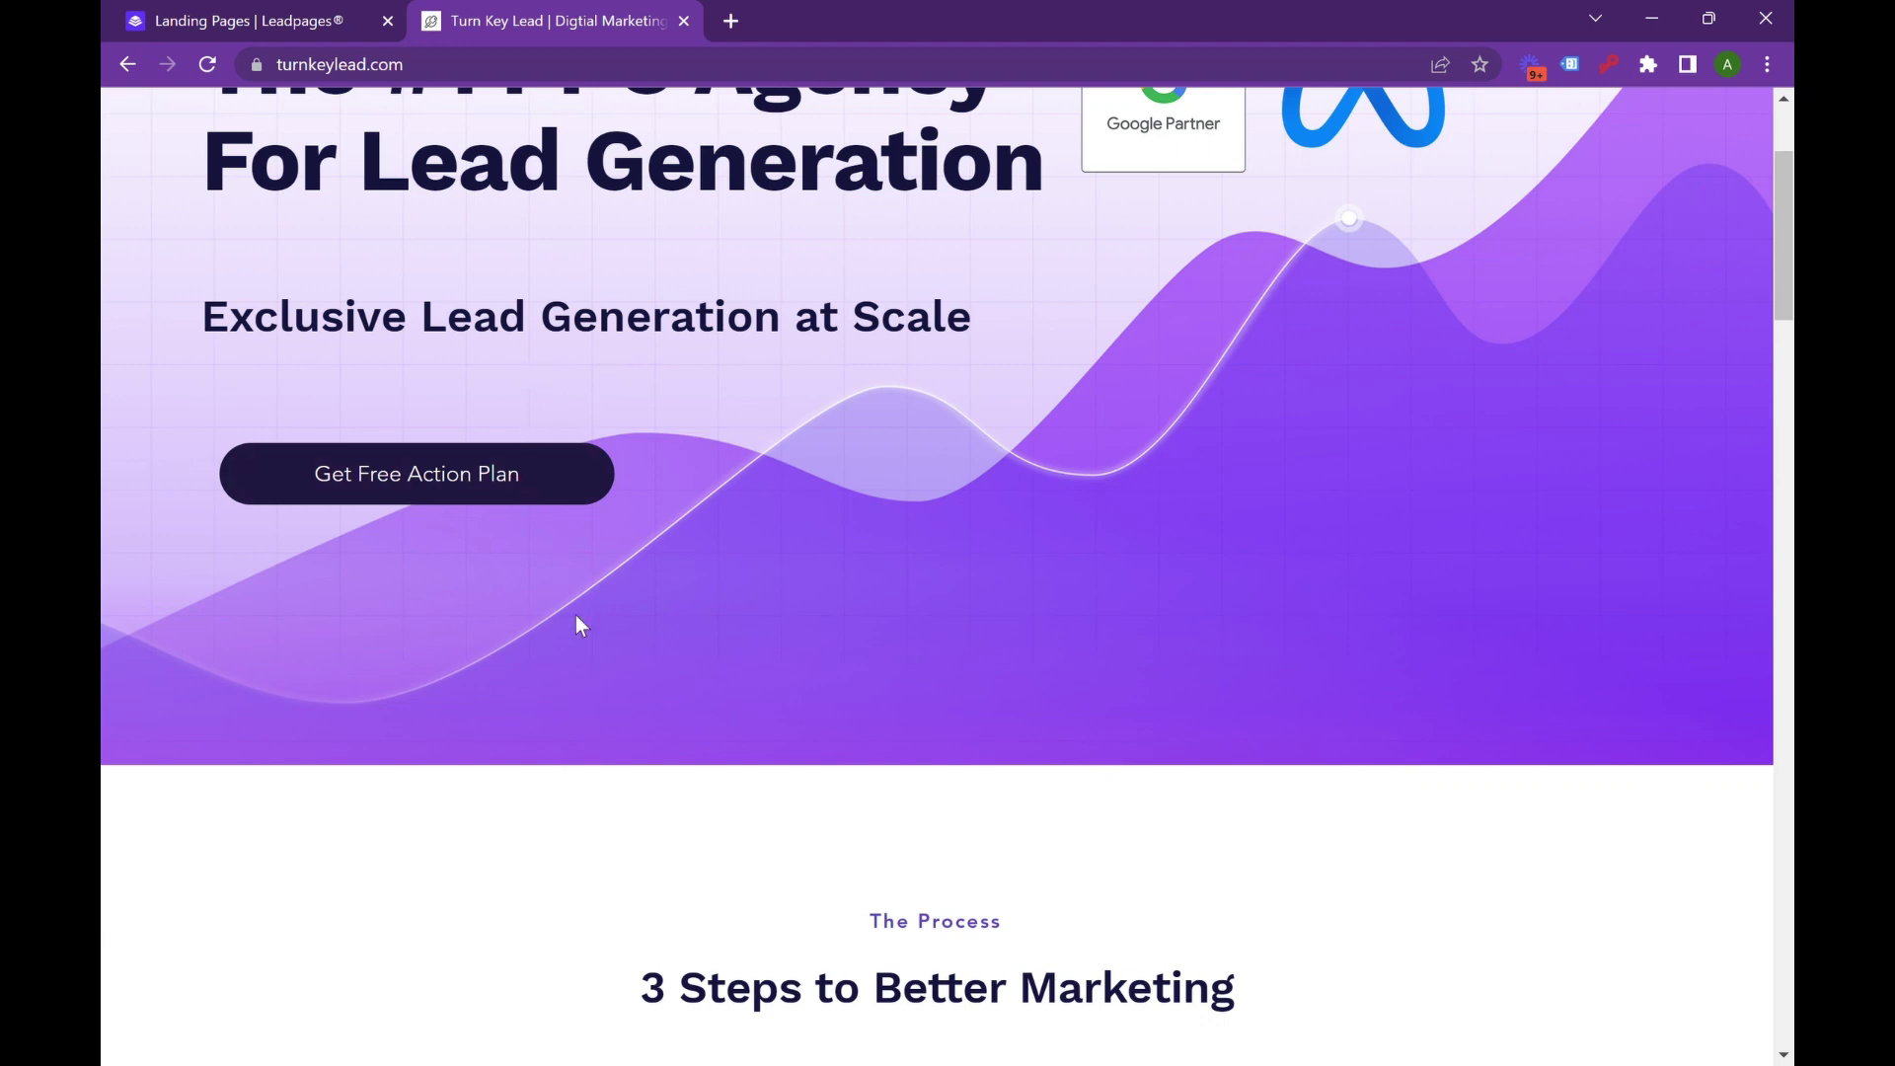
scroll(610, 642, down, 4)
scroll(607, 638, down, 5)
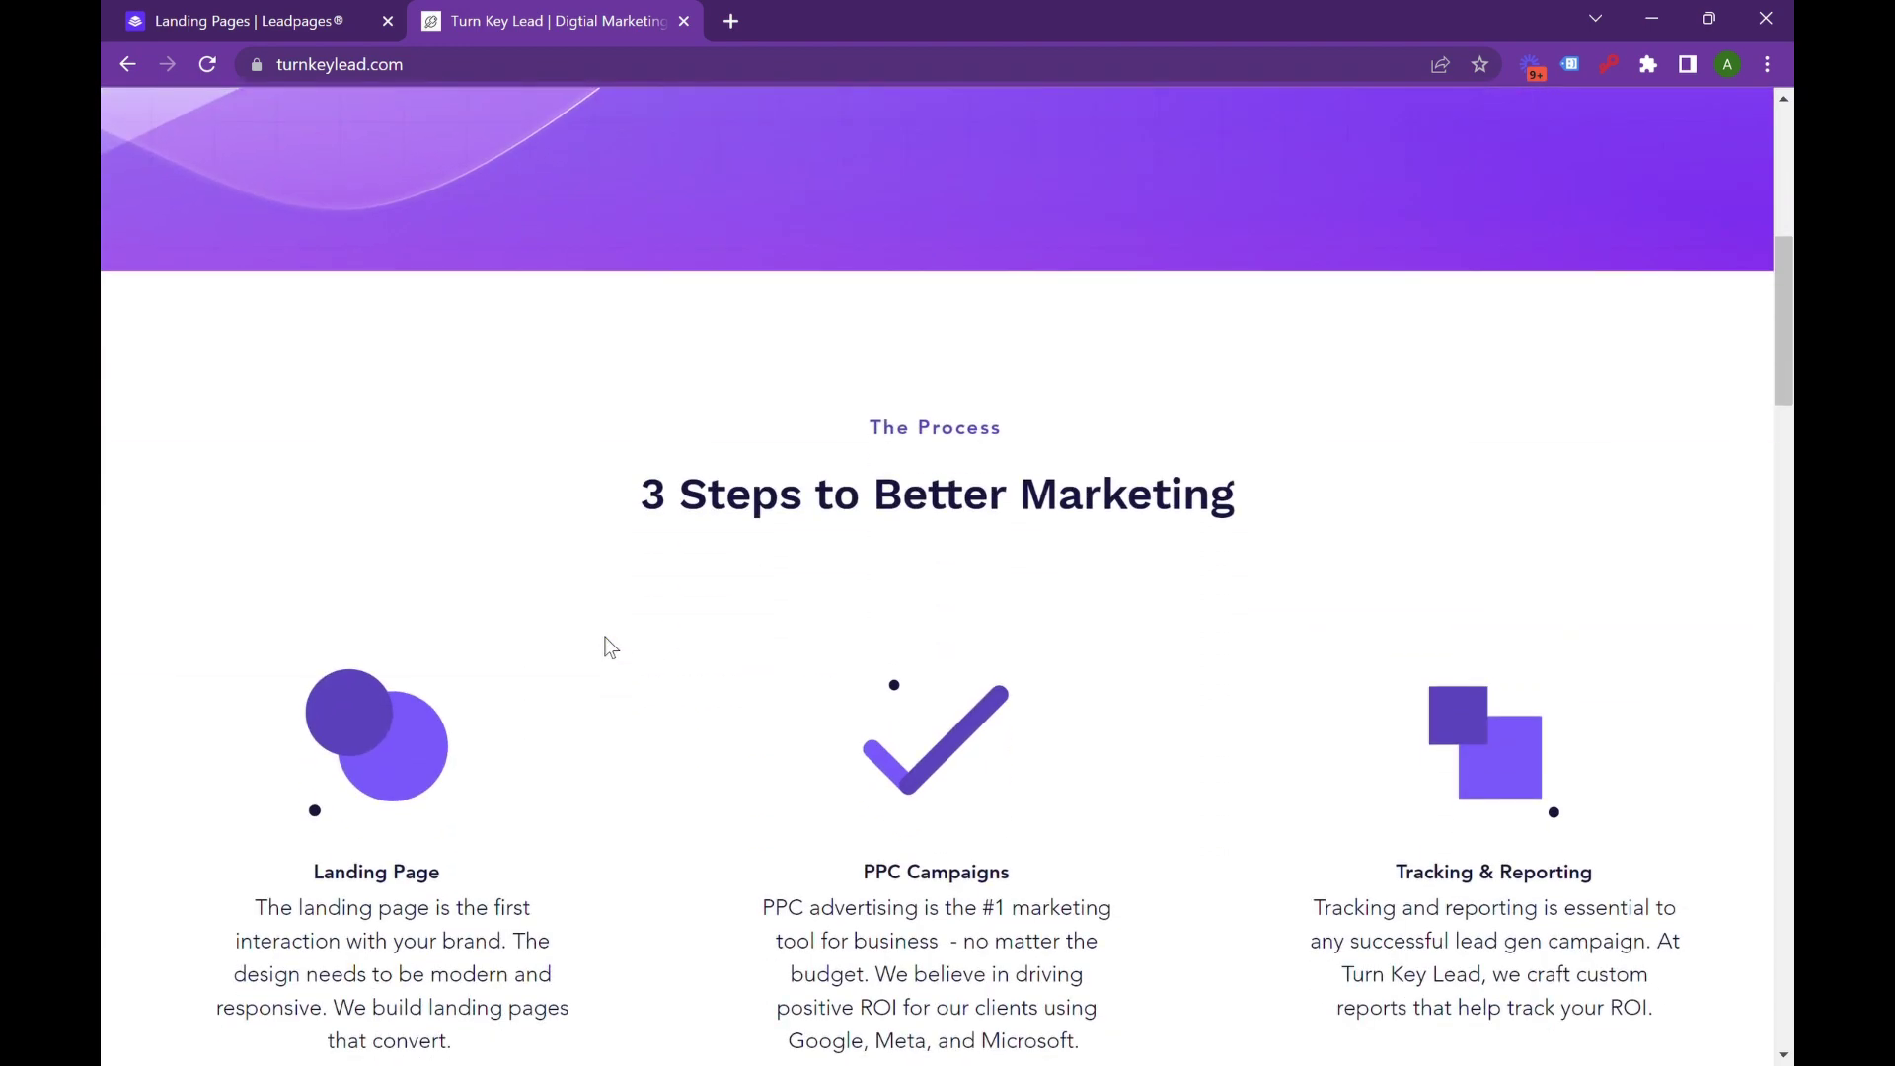
scroll(607, 637, up, 10)
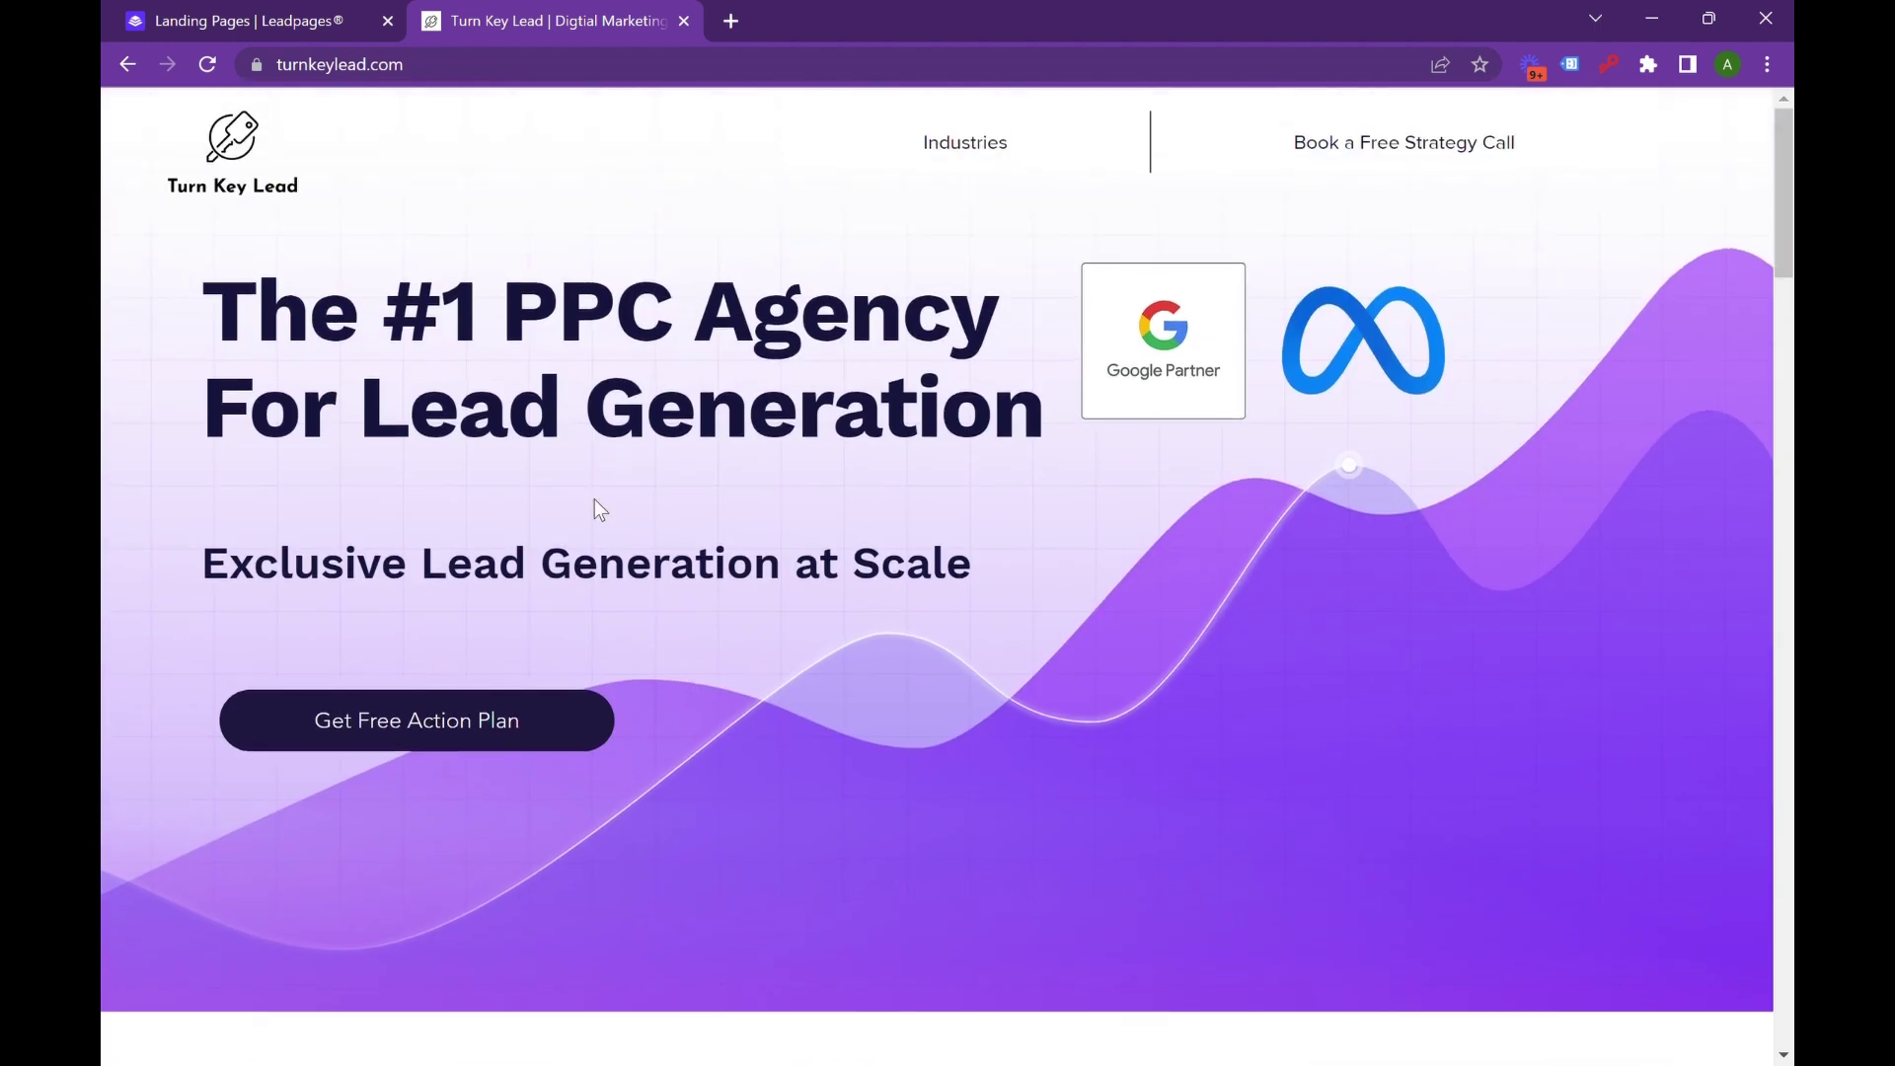
scroll(780, 464, down, 4)
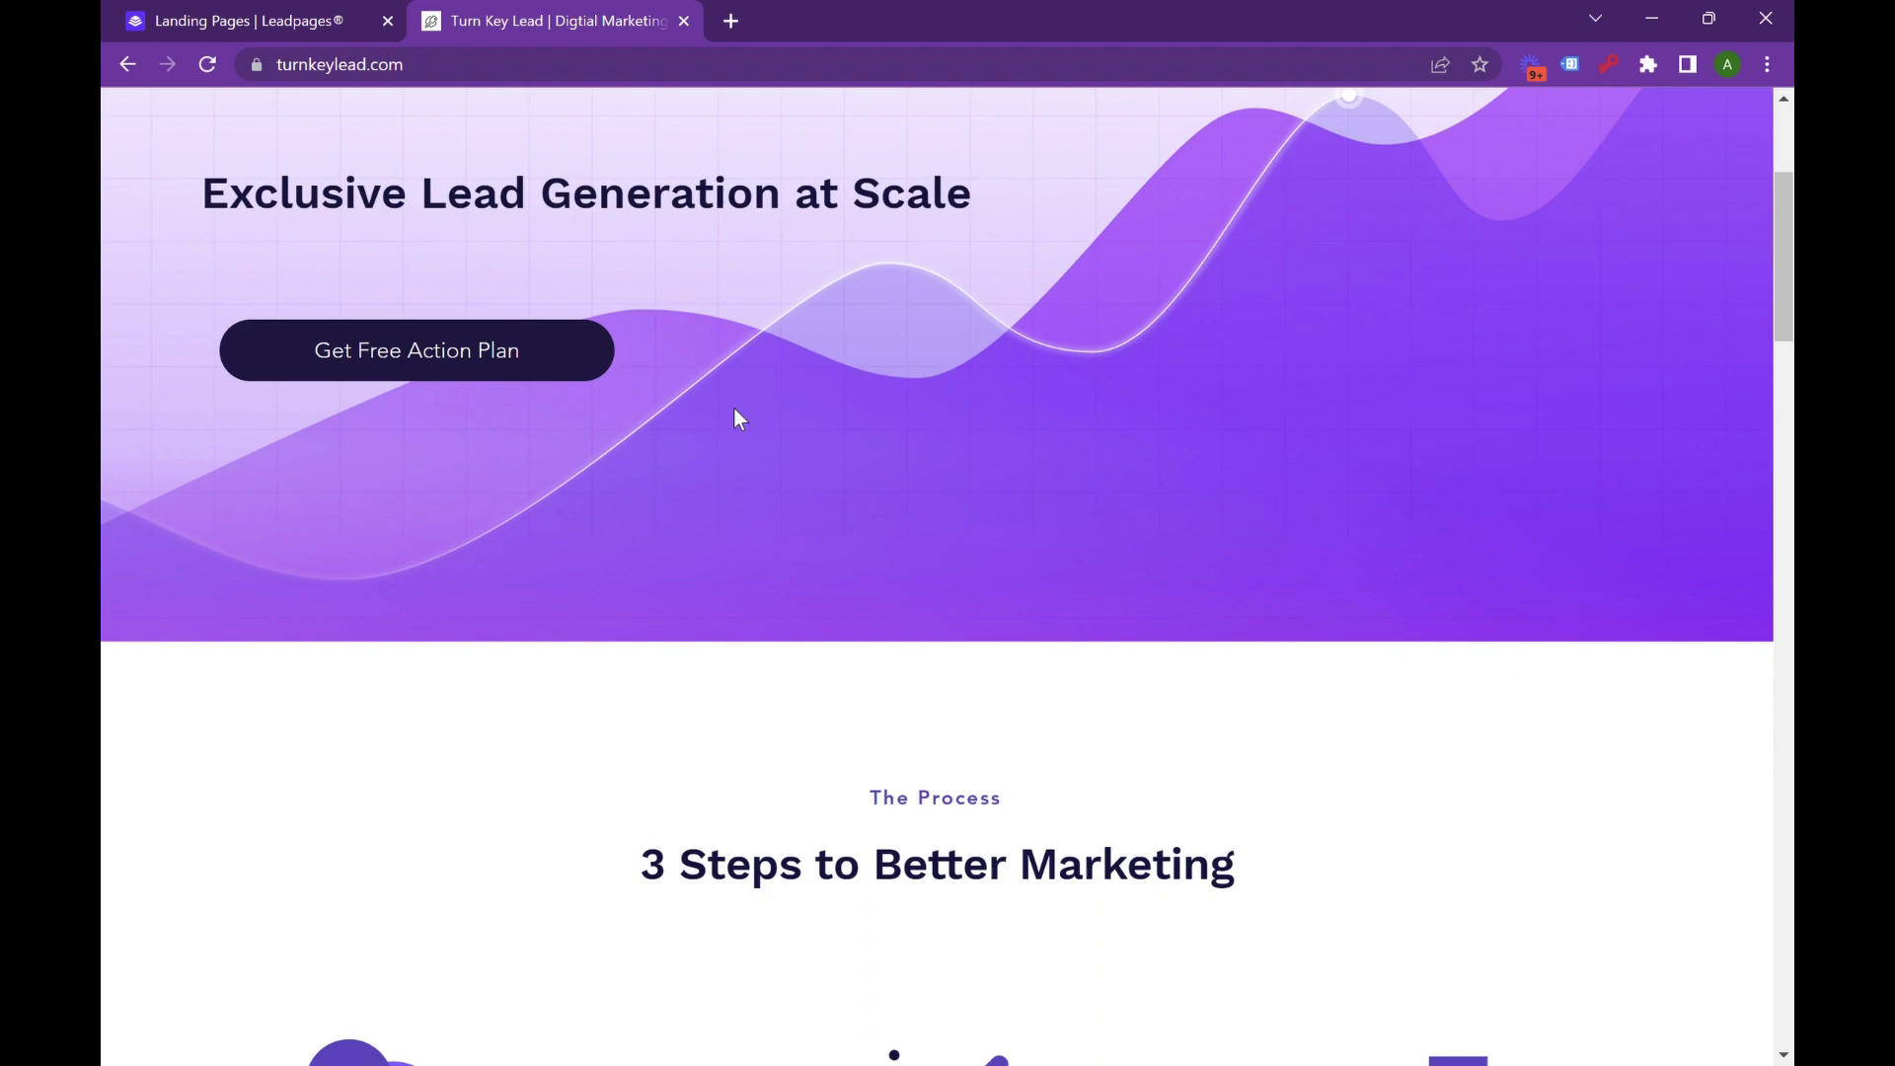
scroll(738, 418, down, 1)
scroll(733, 407, down, 2)
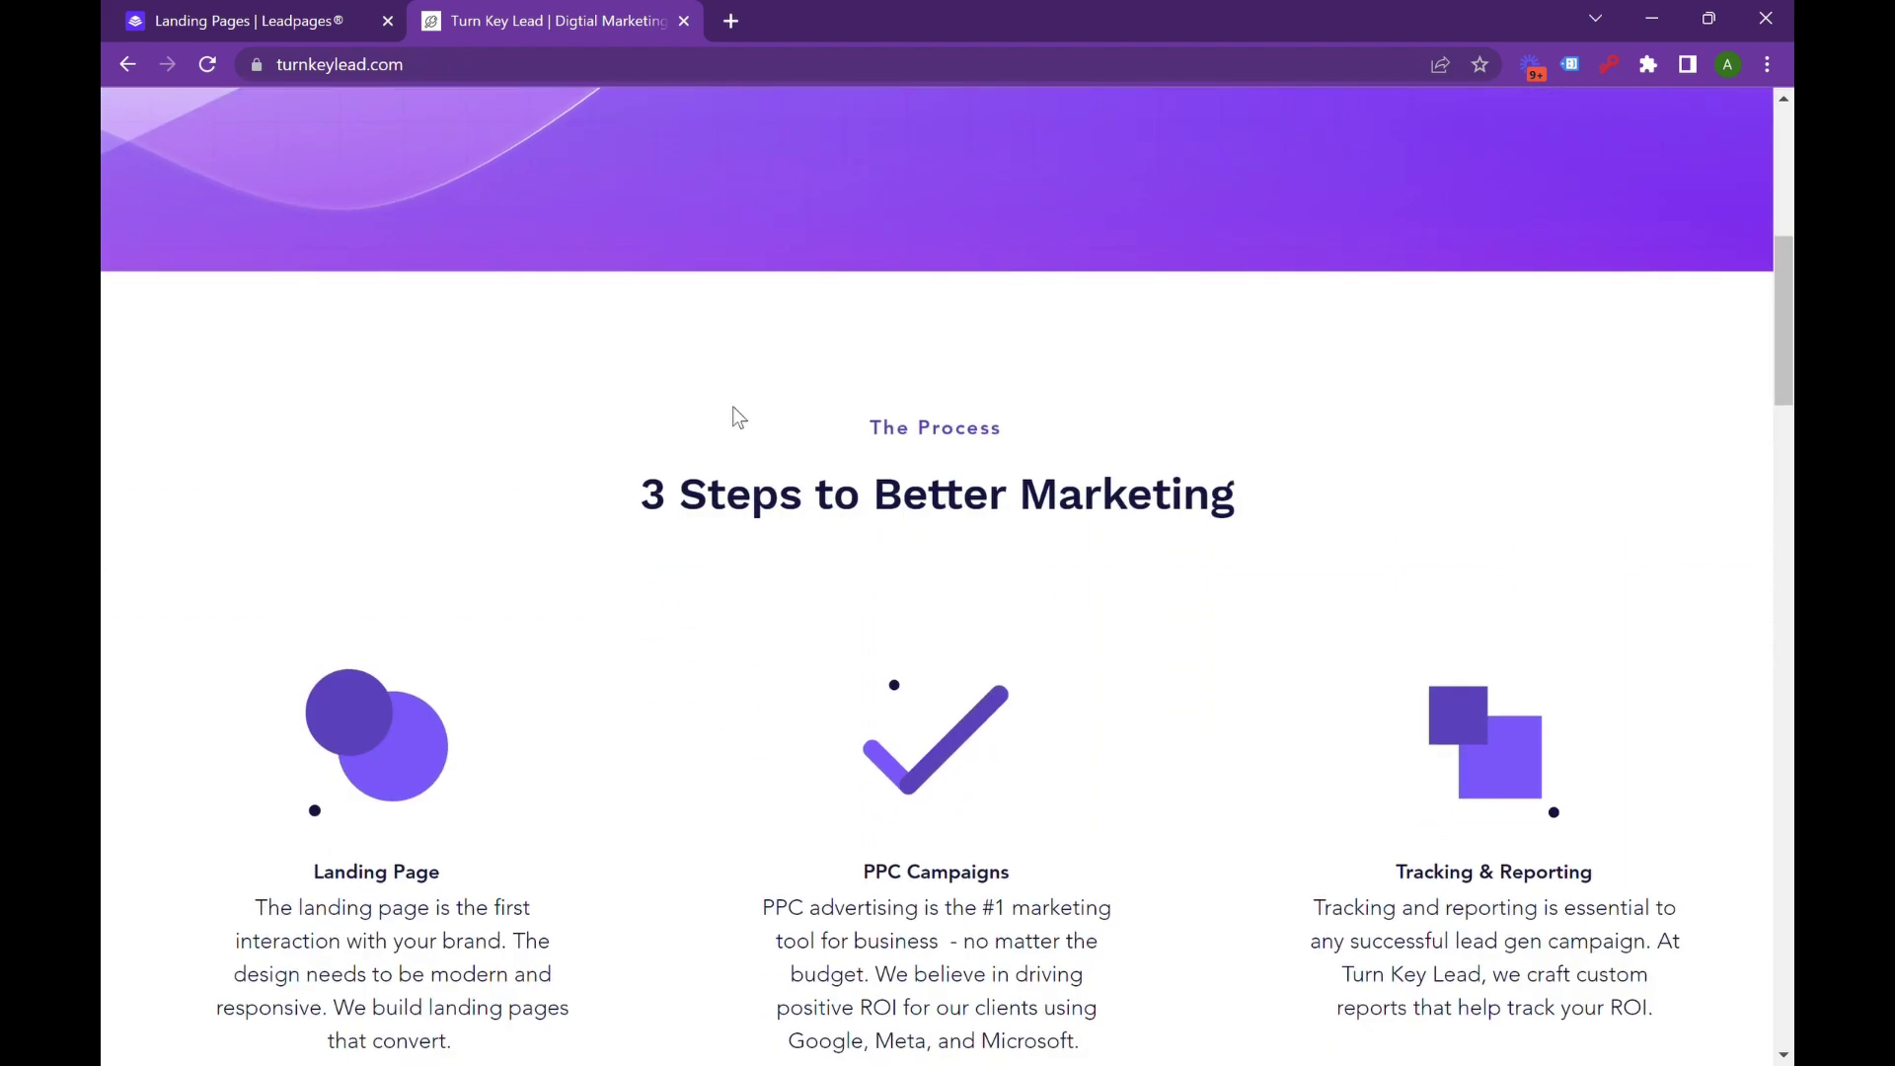
scroll(726, 414, down, 12)
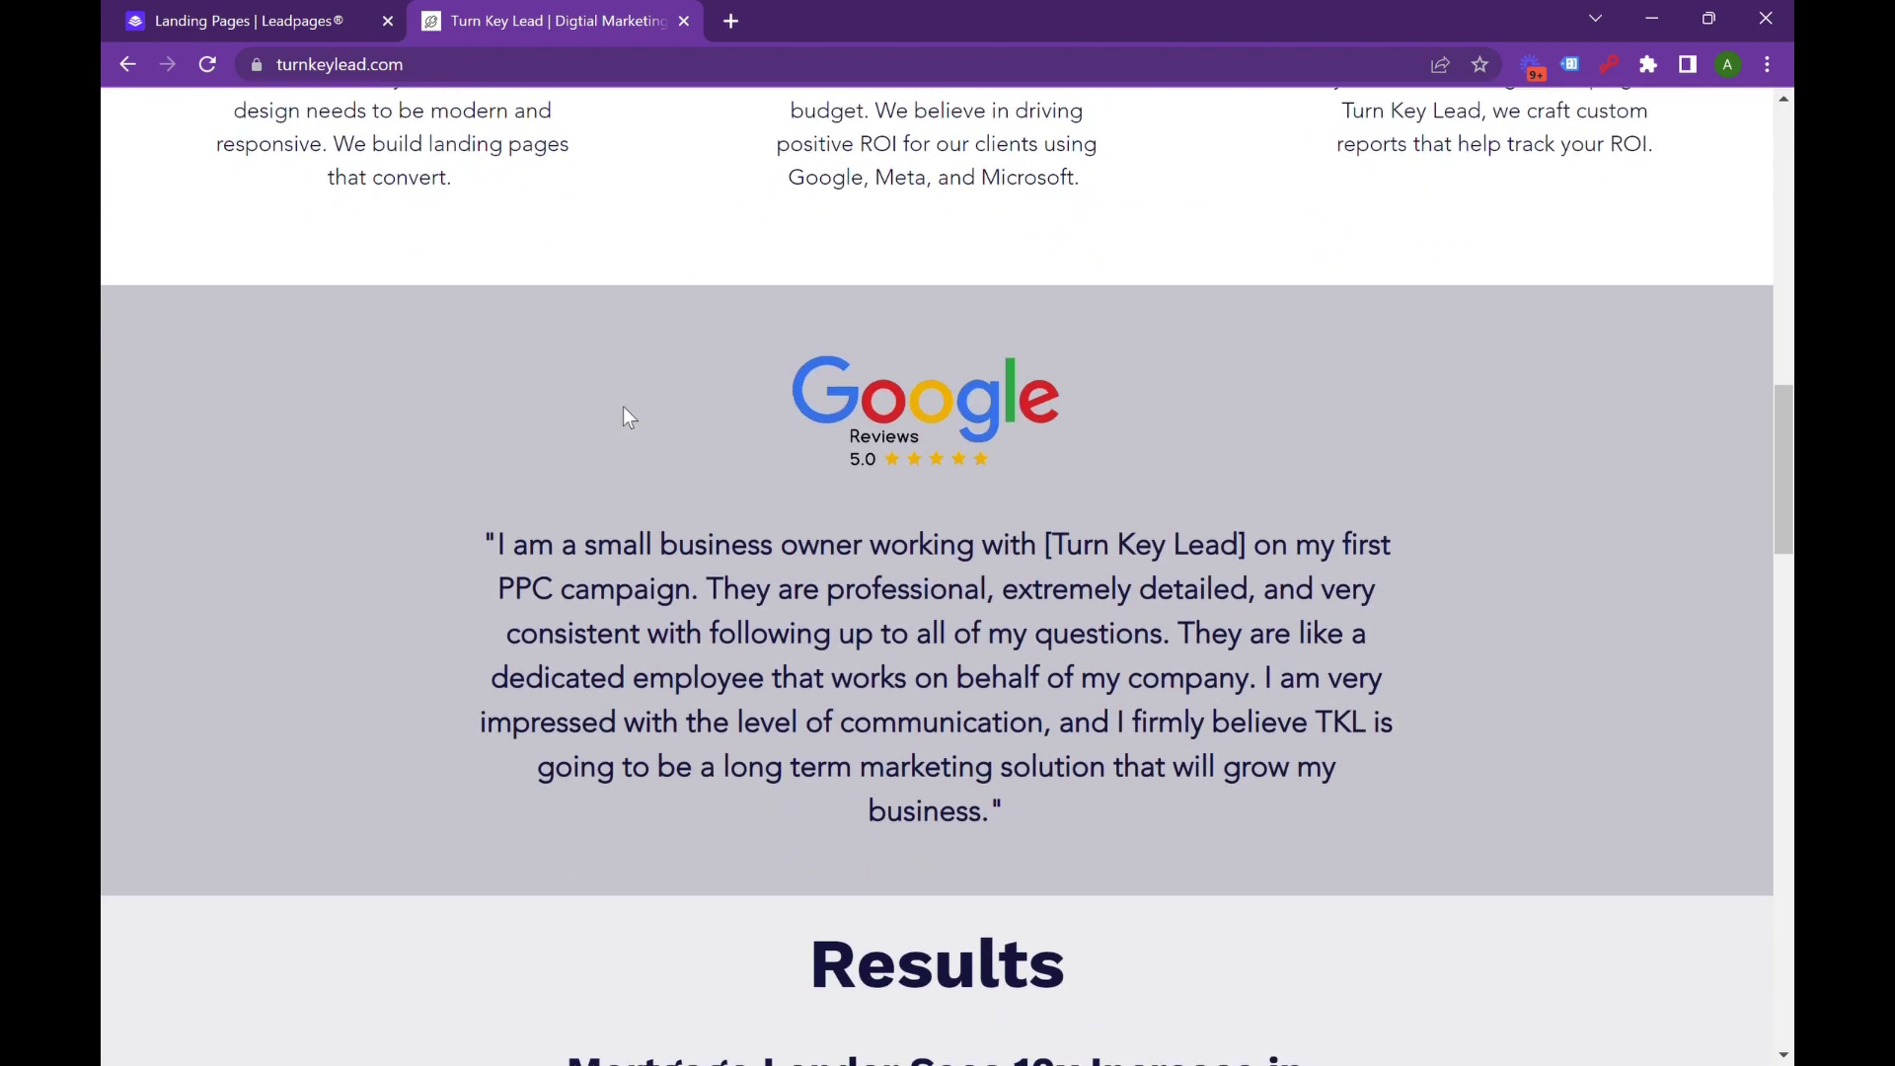
scroll(602, 414, down, 3)
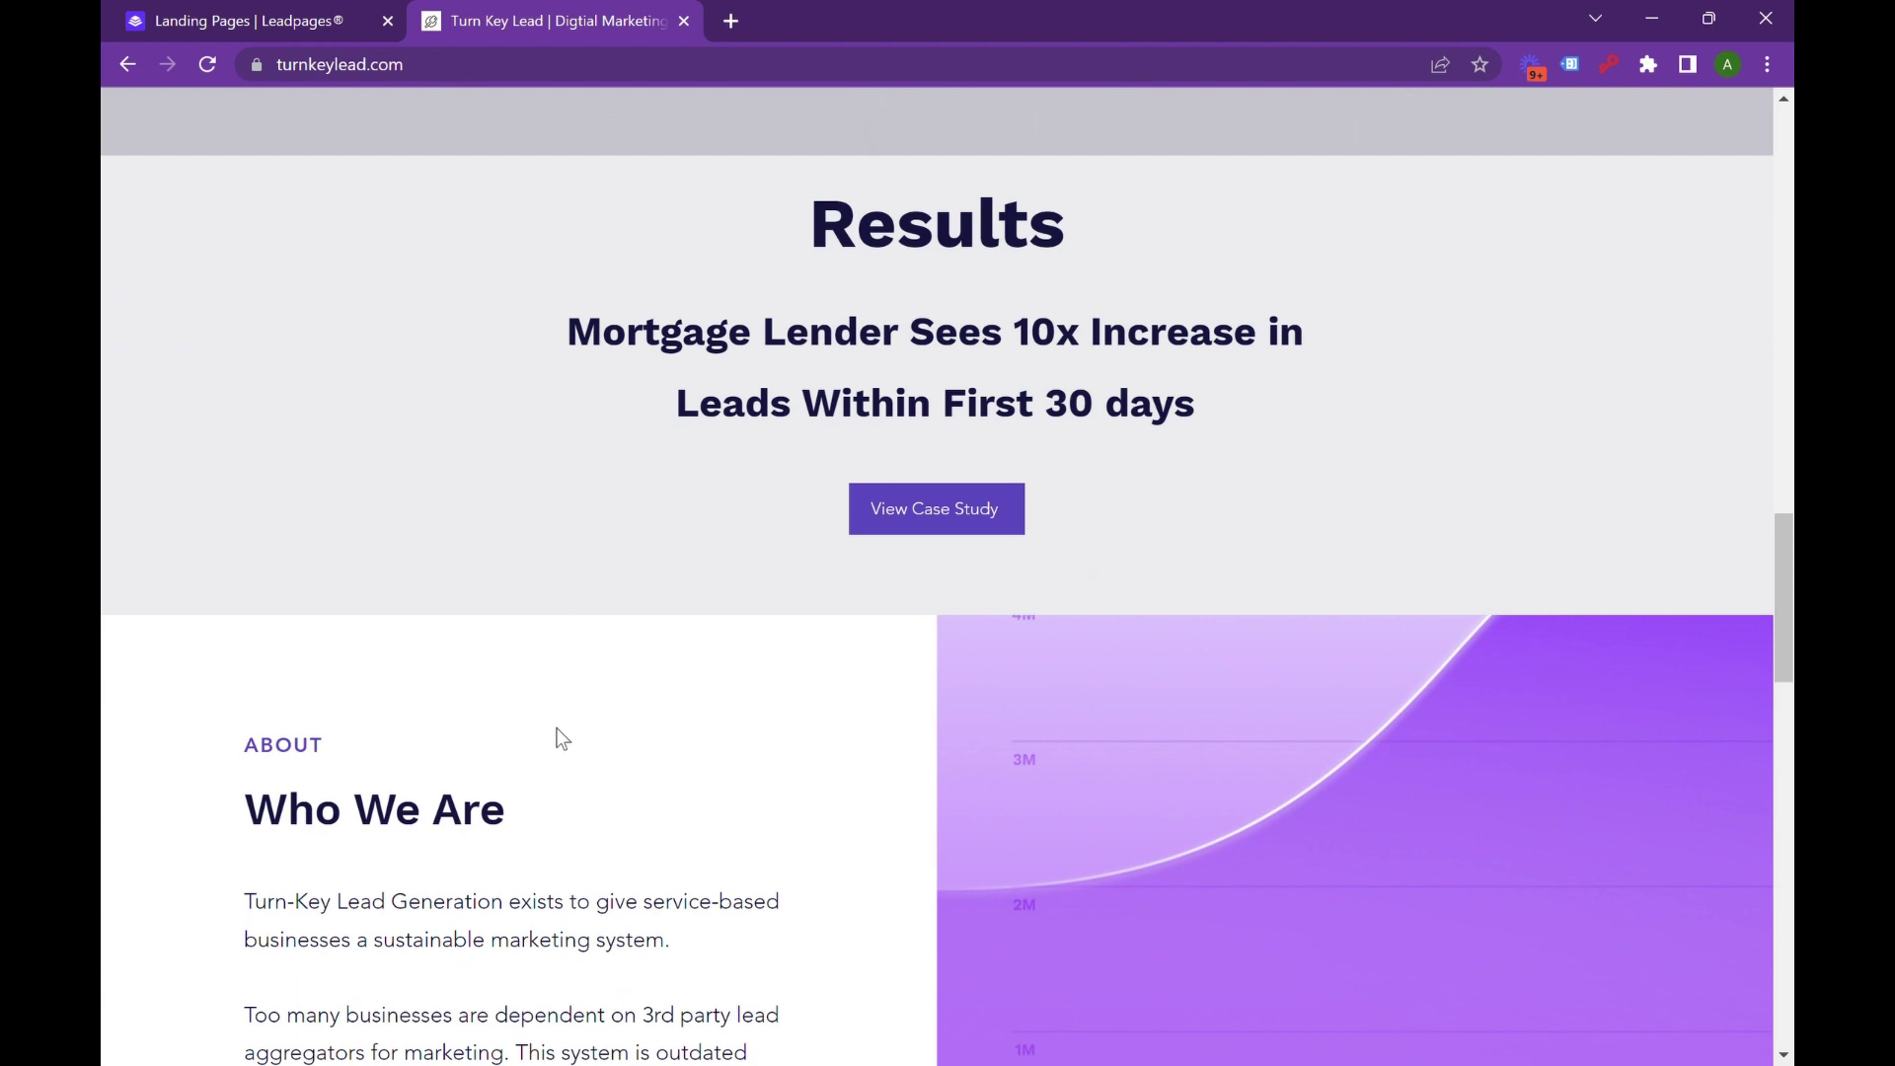
scroll(669, 676, up, 15)
scroll(675, 681, up, 5)
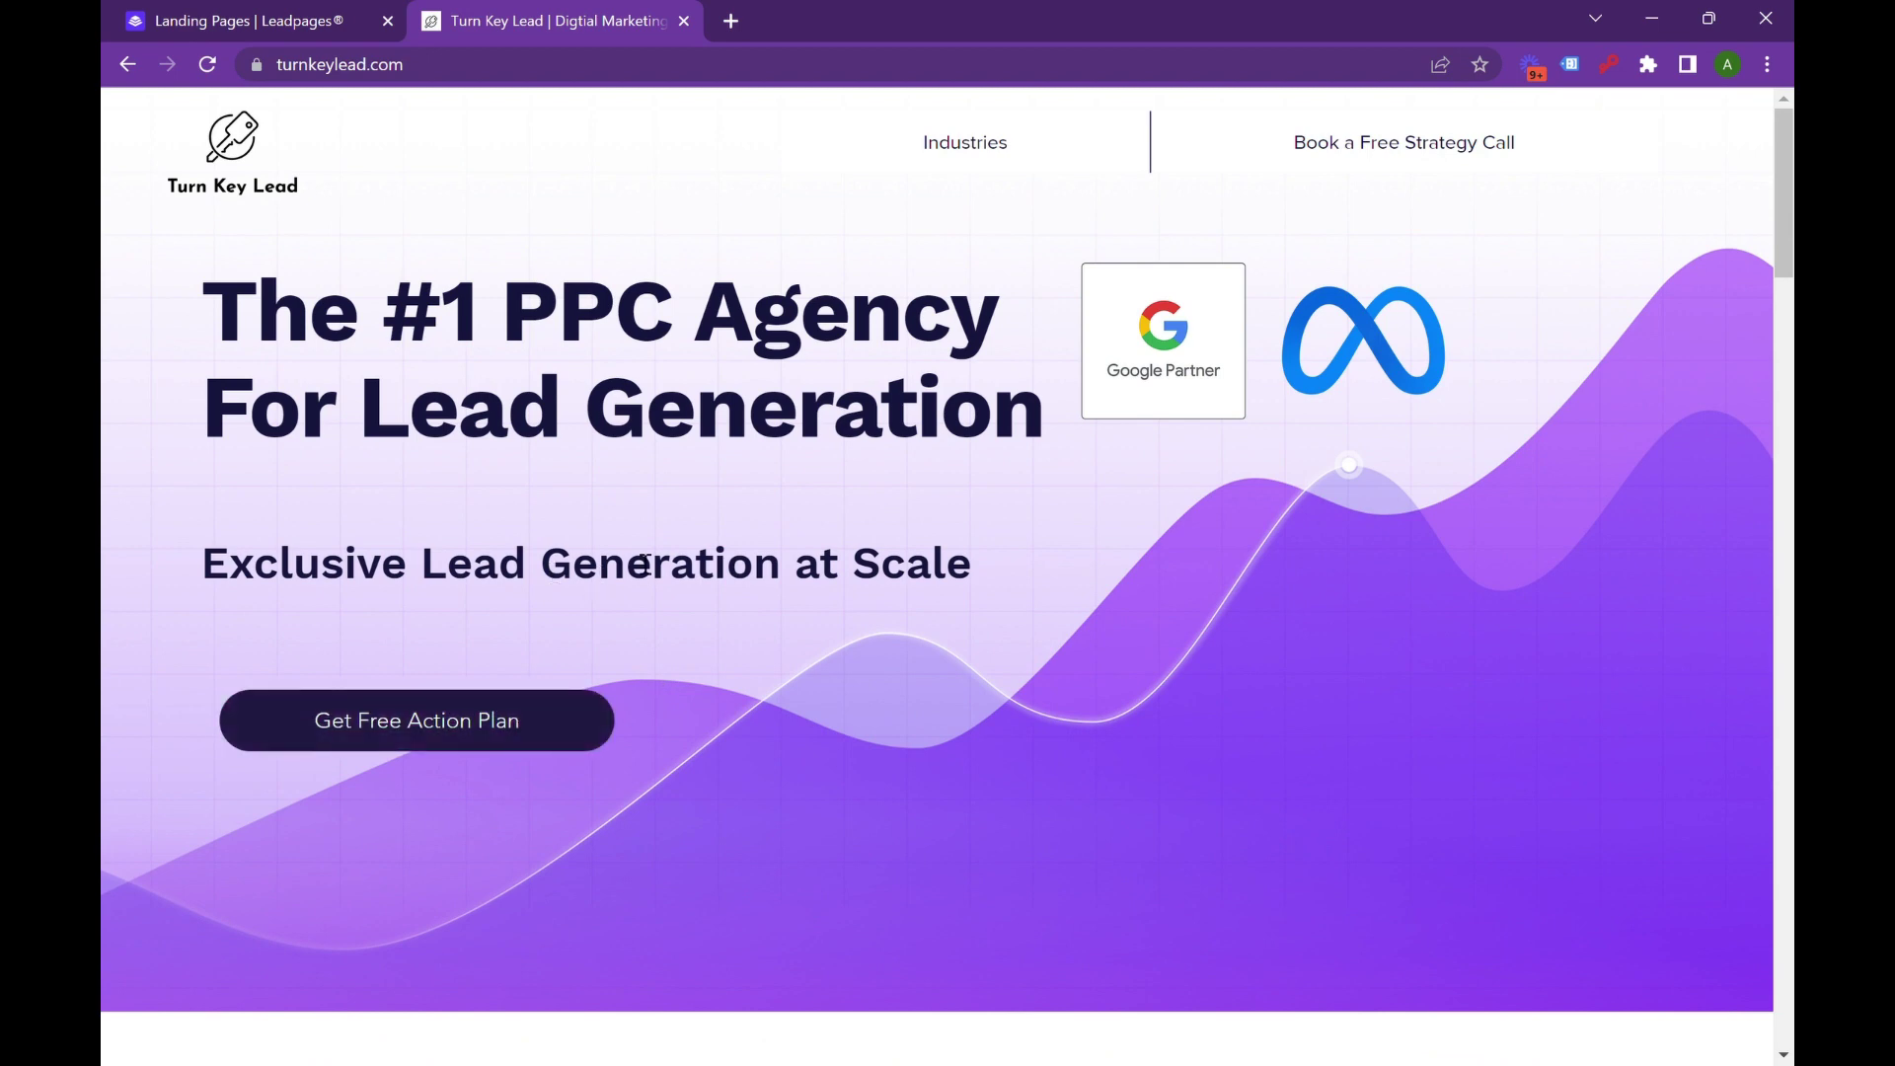
click(230, 12)
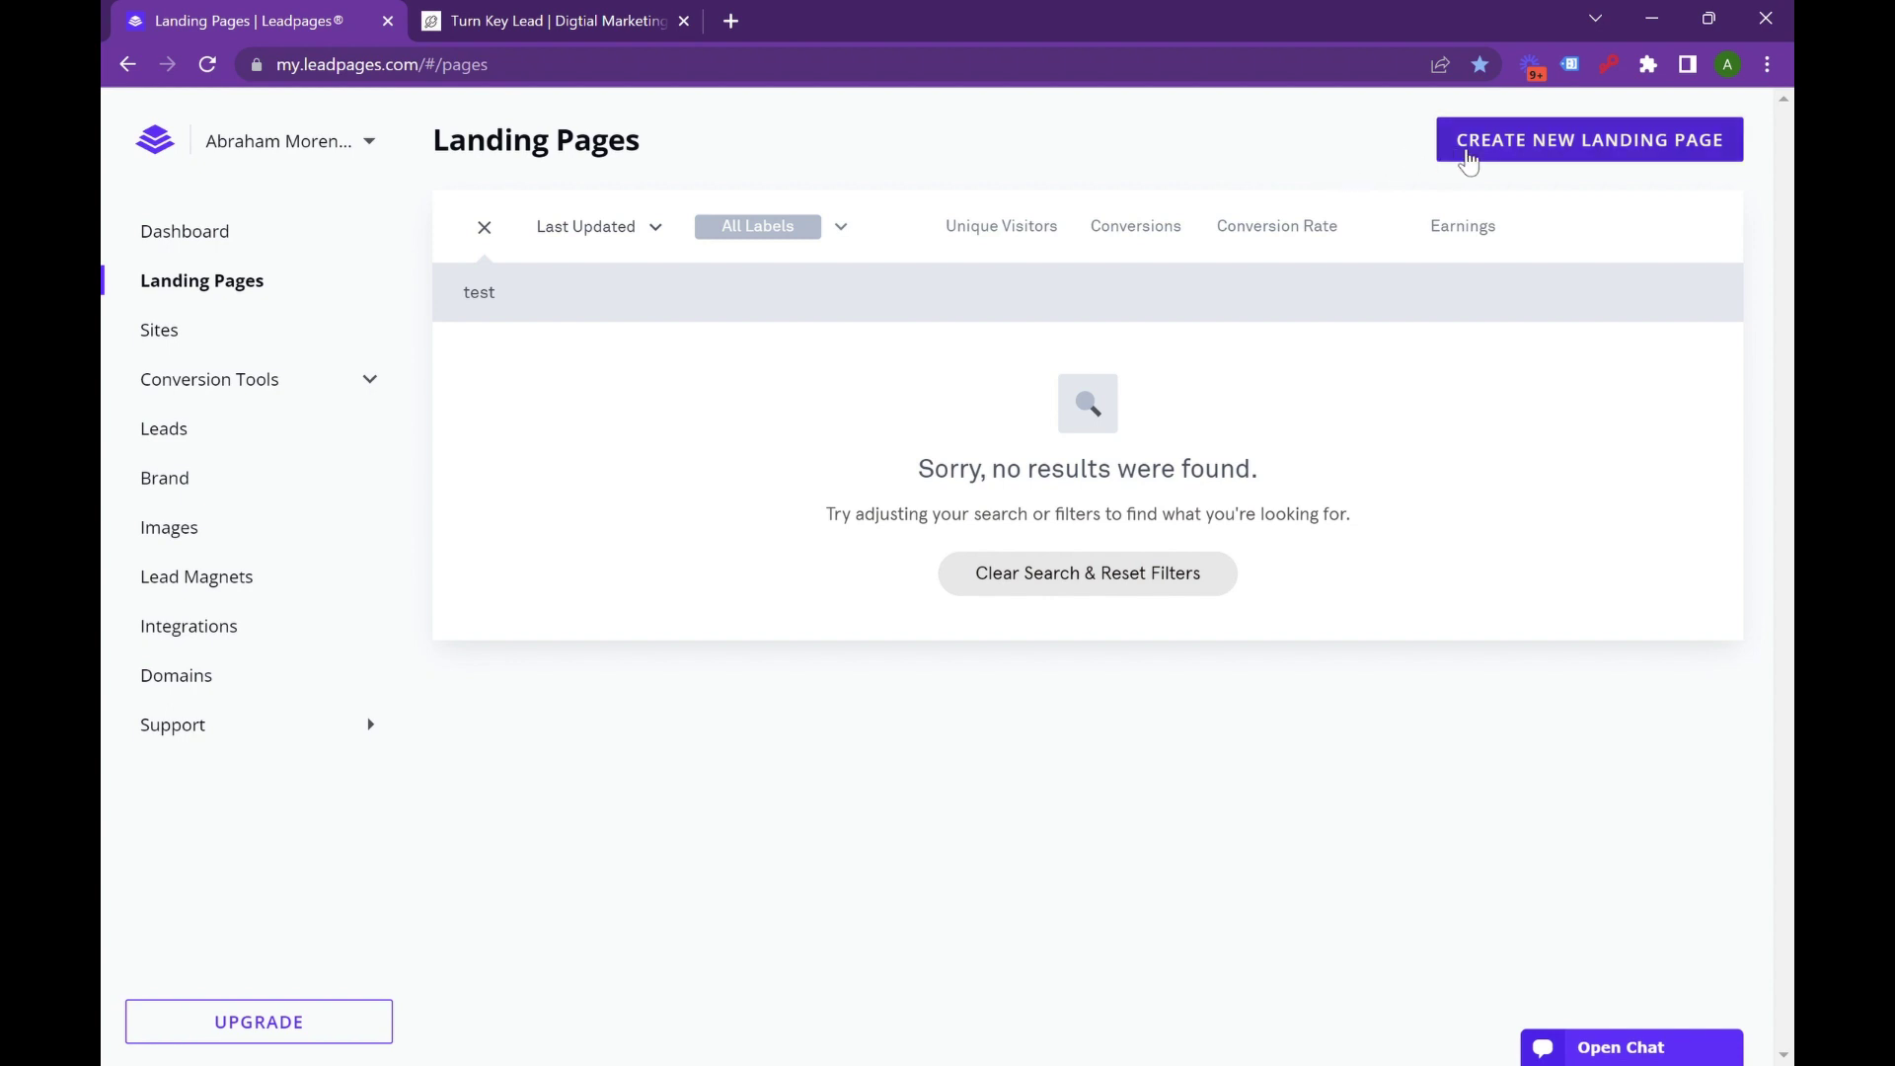
click(1468, 150)
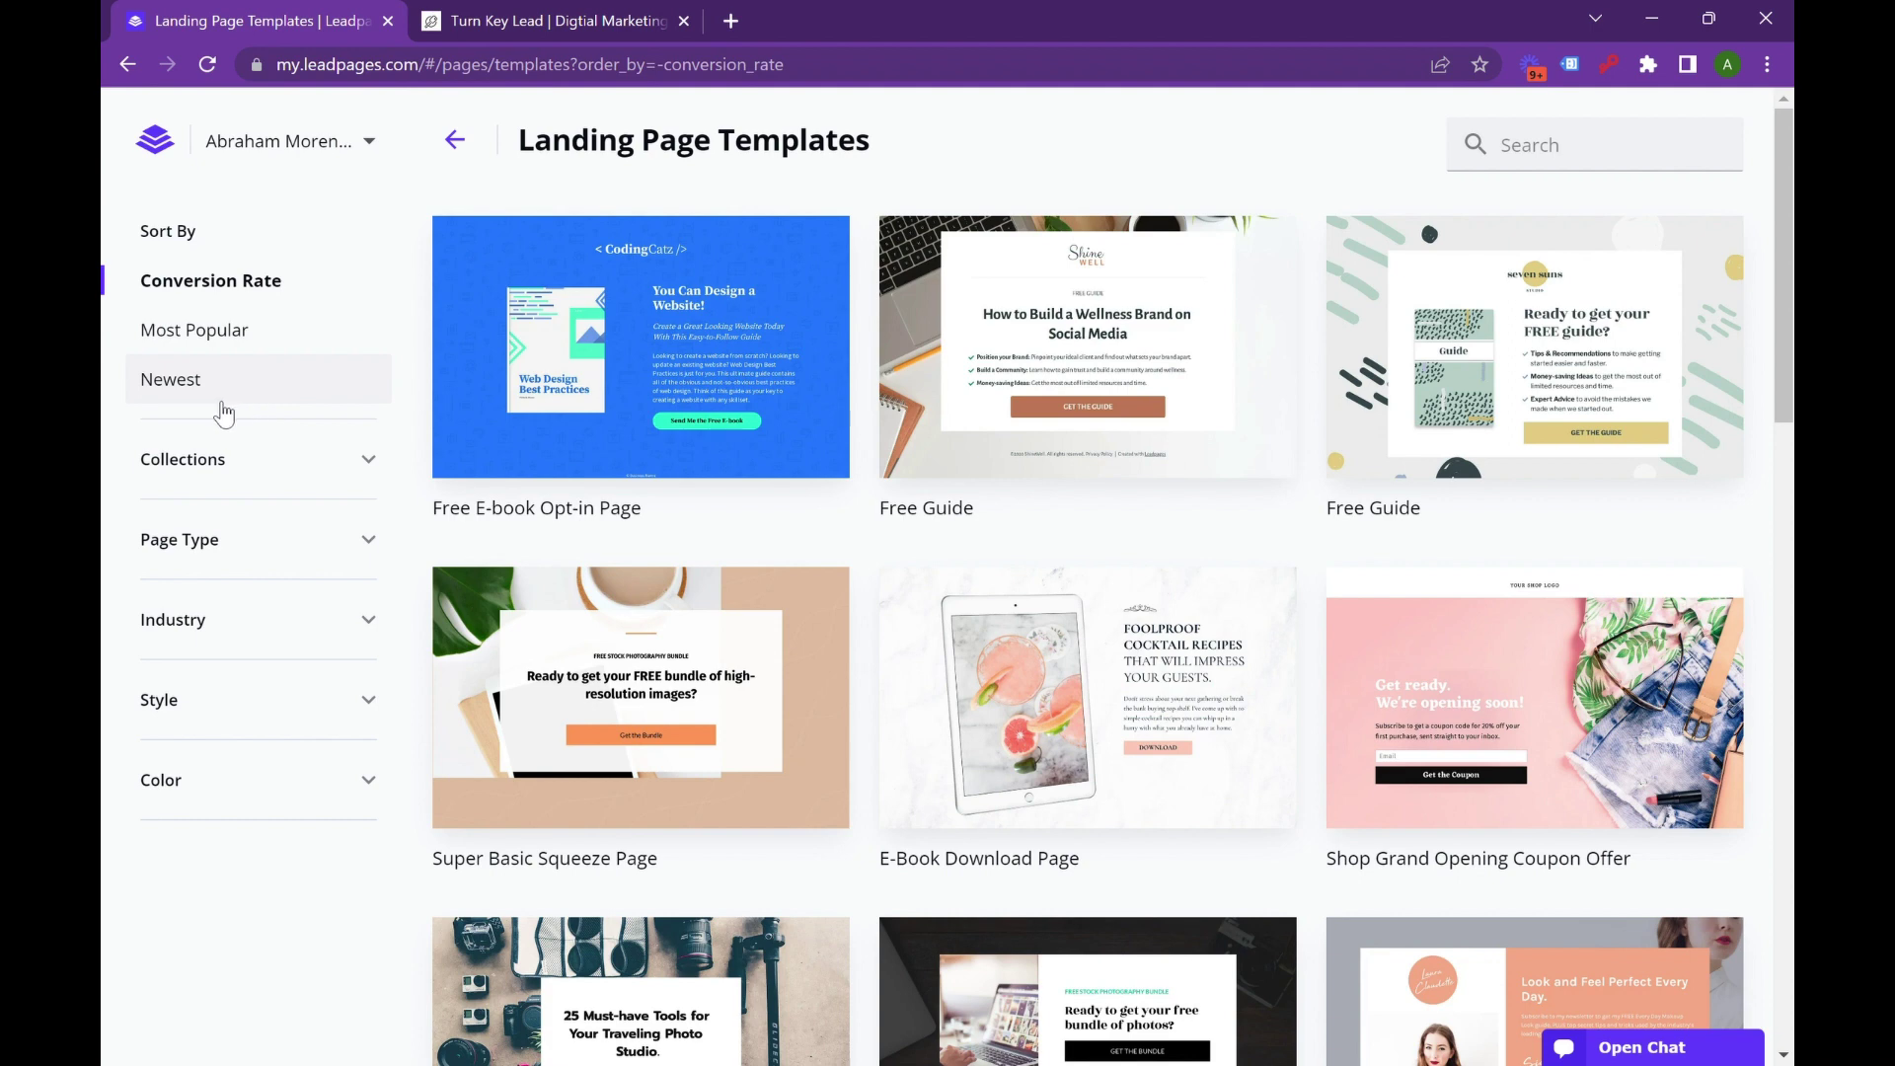
Filter the landing page templates by the Financial & Legal industry.
click(275, 630)
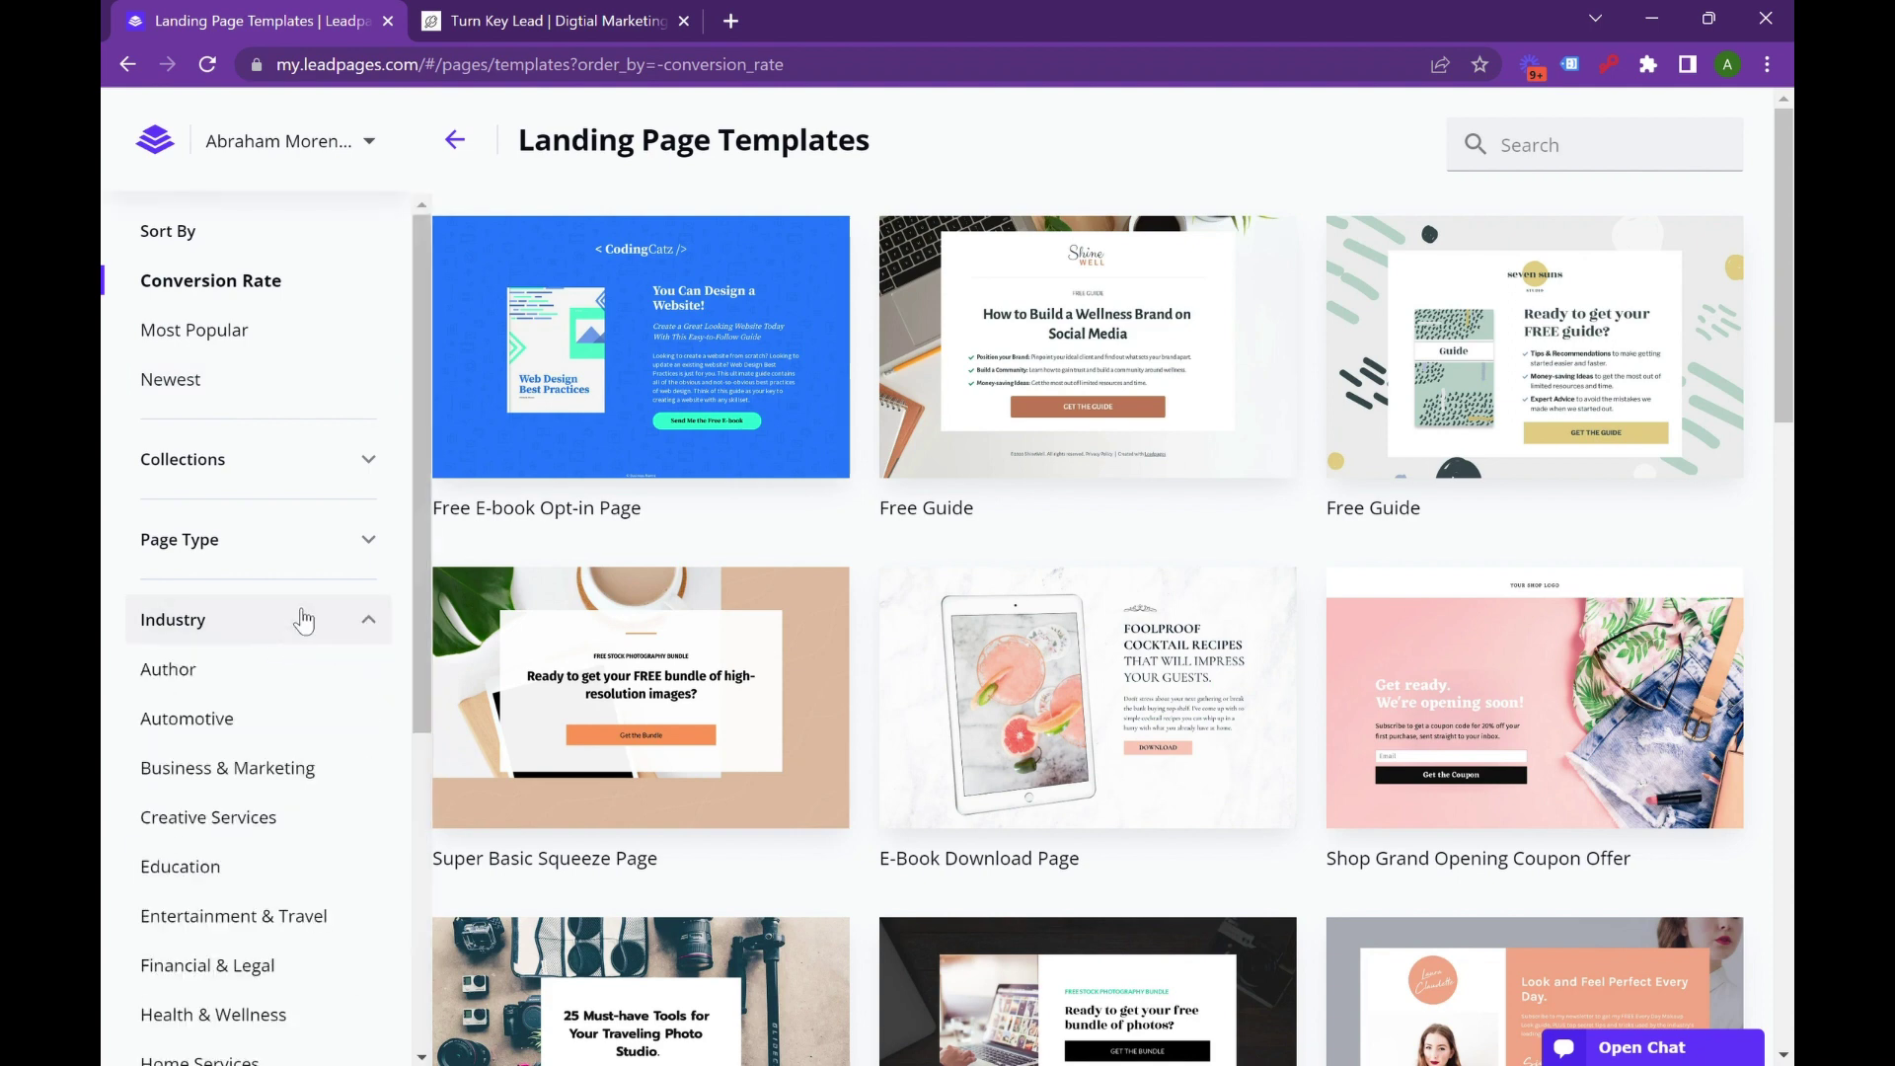
scroll(357, 637, down, 1)
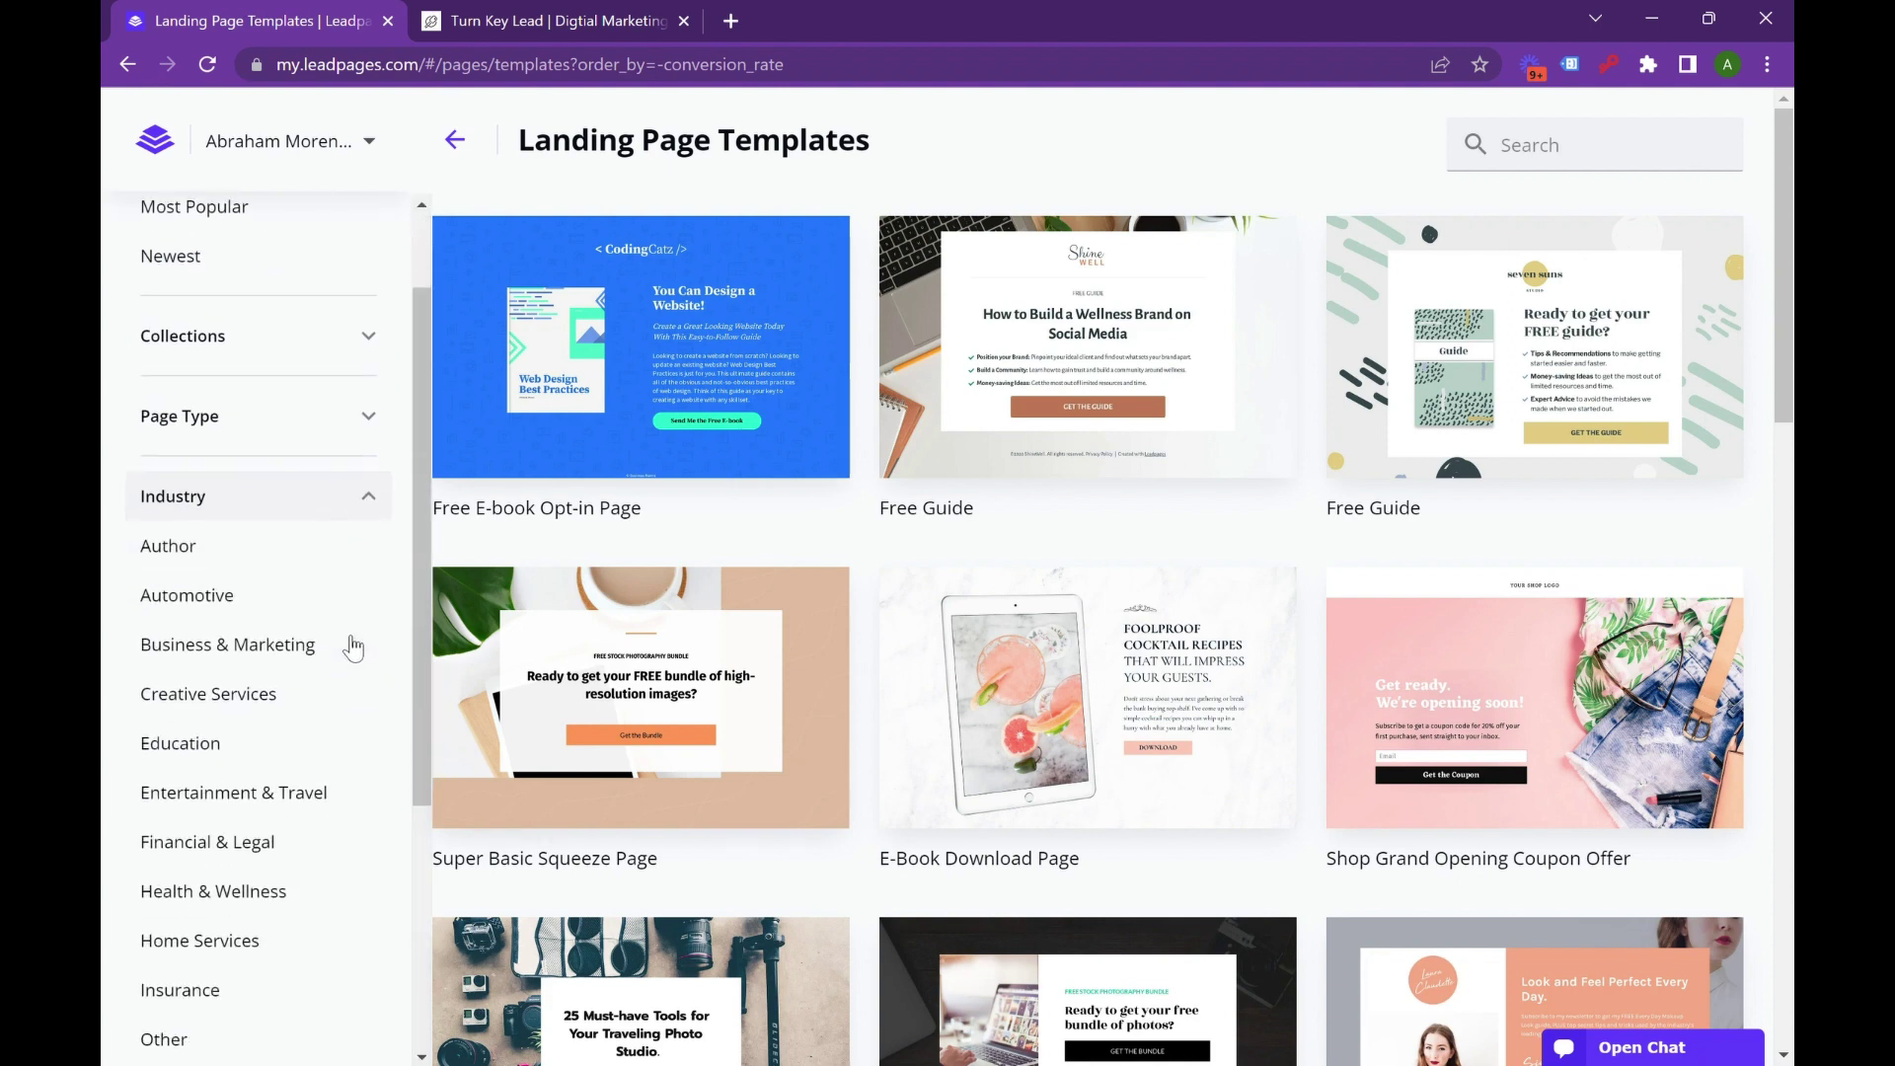
scroll(230, 539, down, 1)
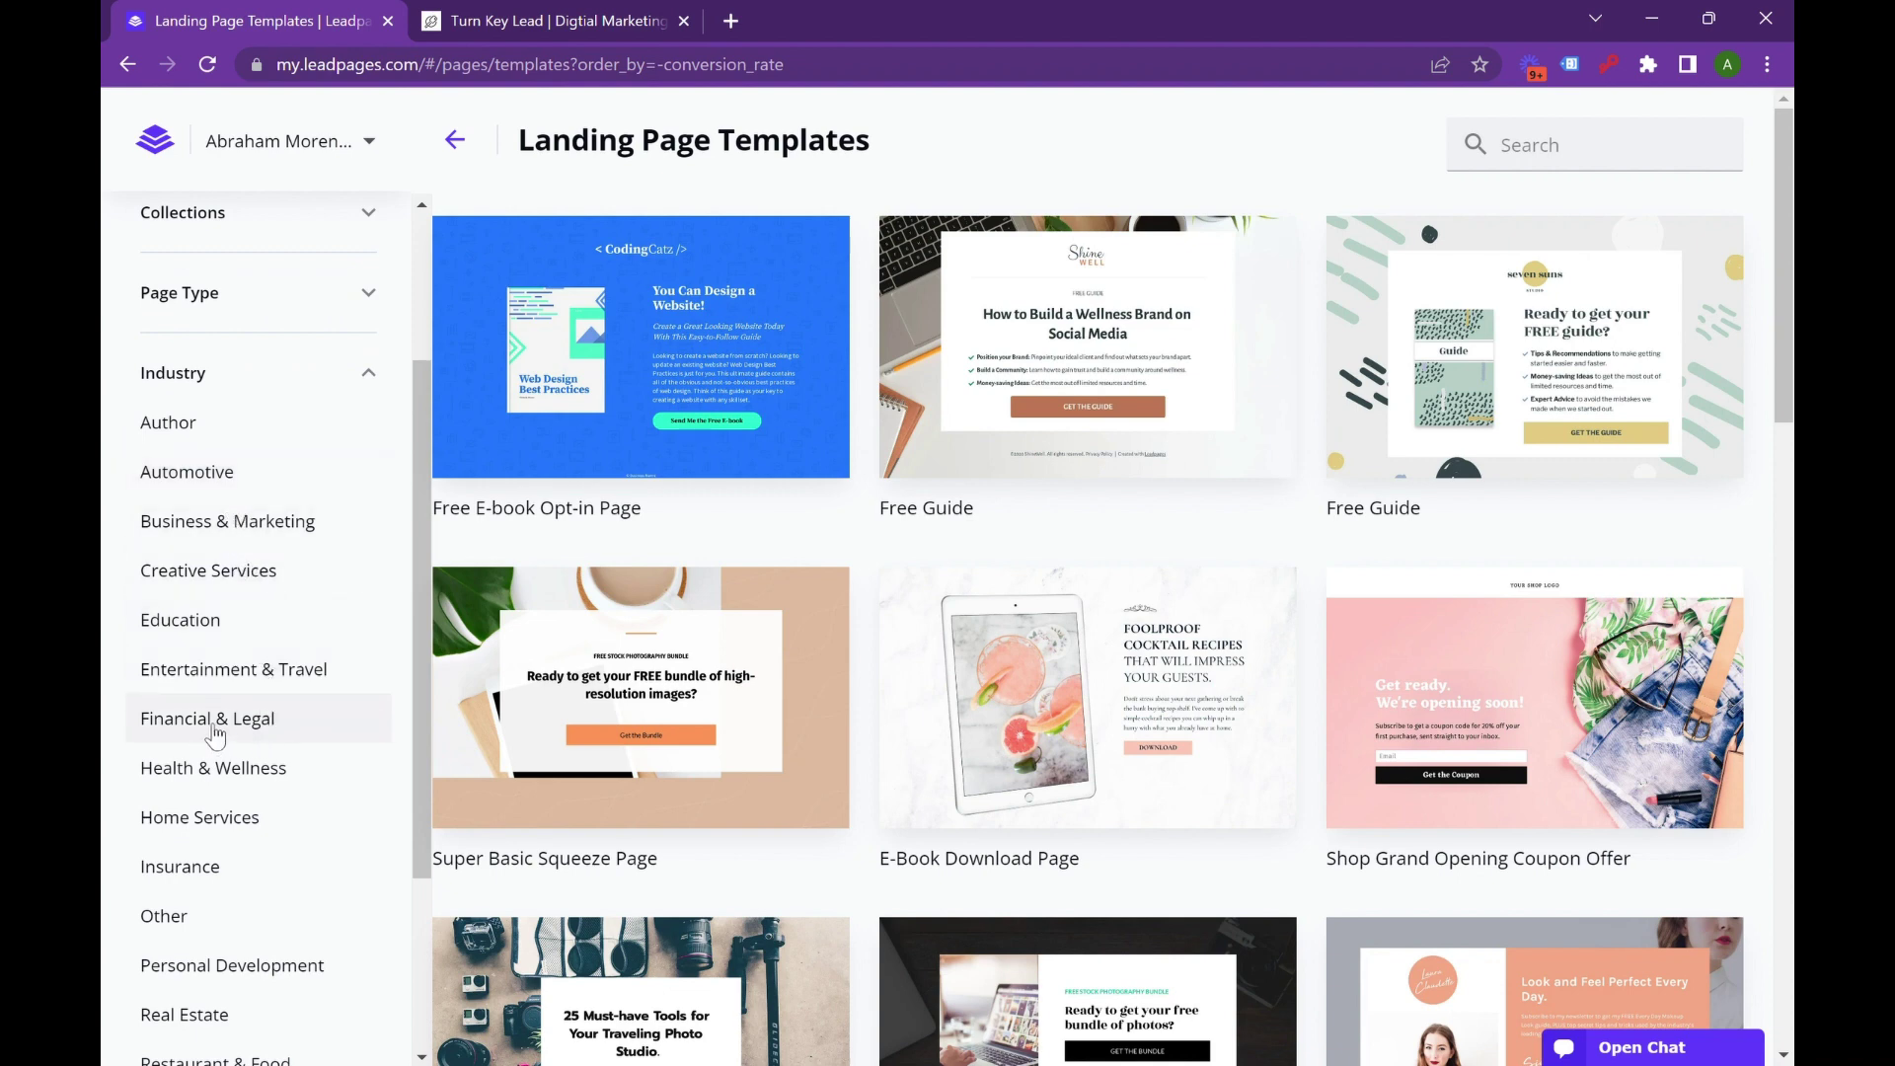
click(204, 729)
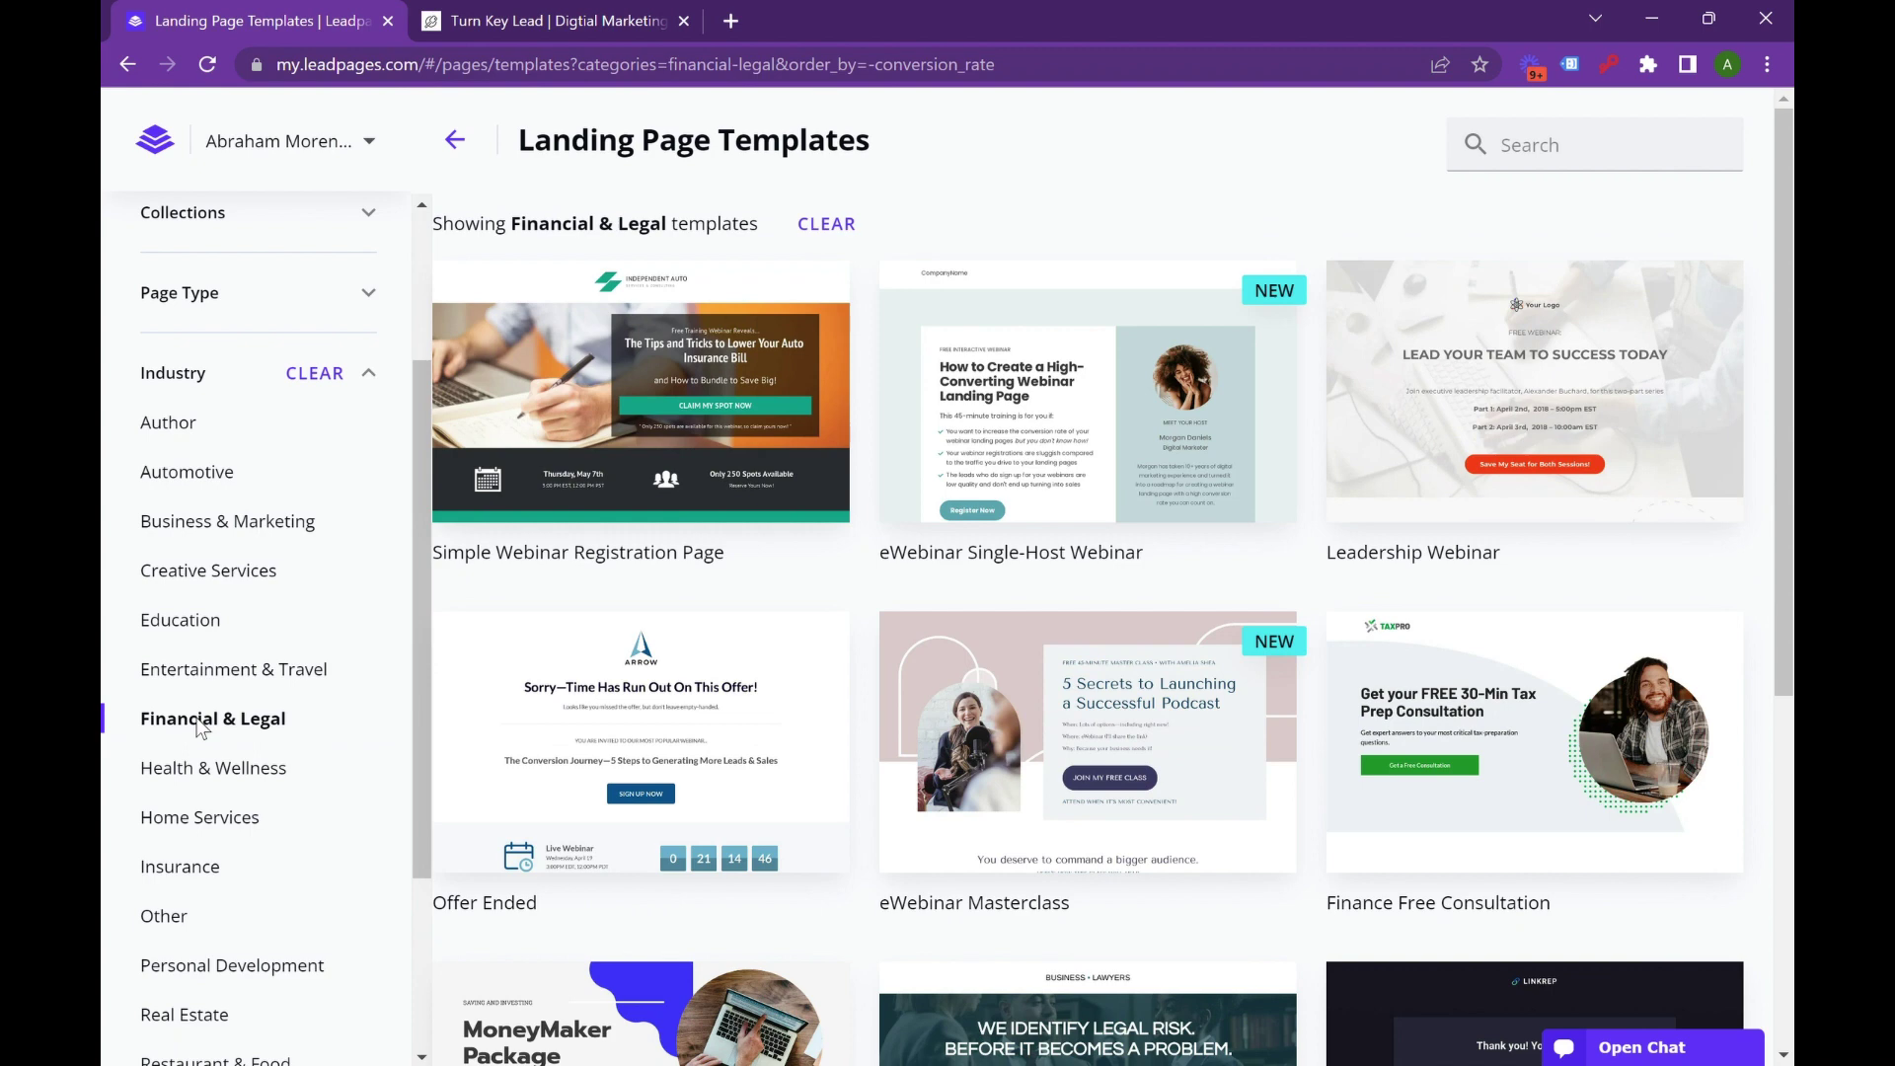
scroll(1579, 572, down, 1)
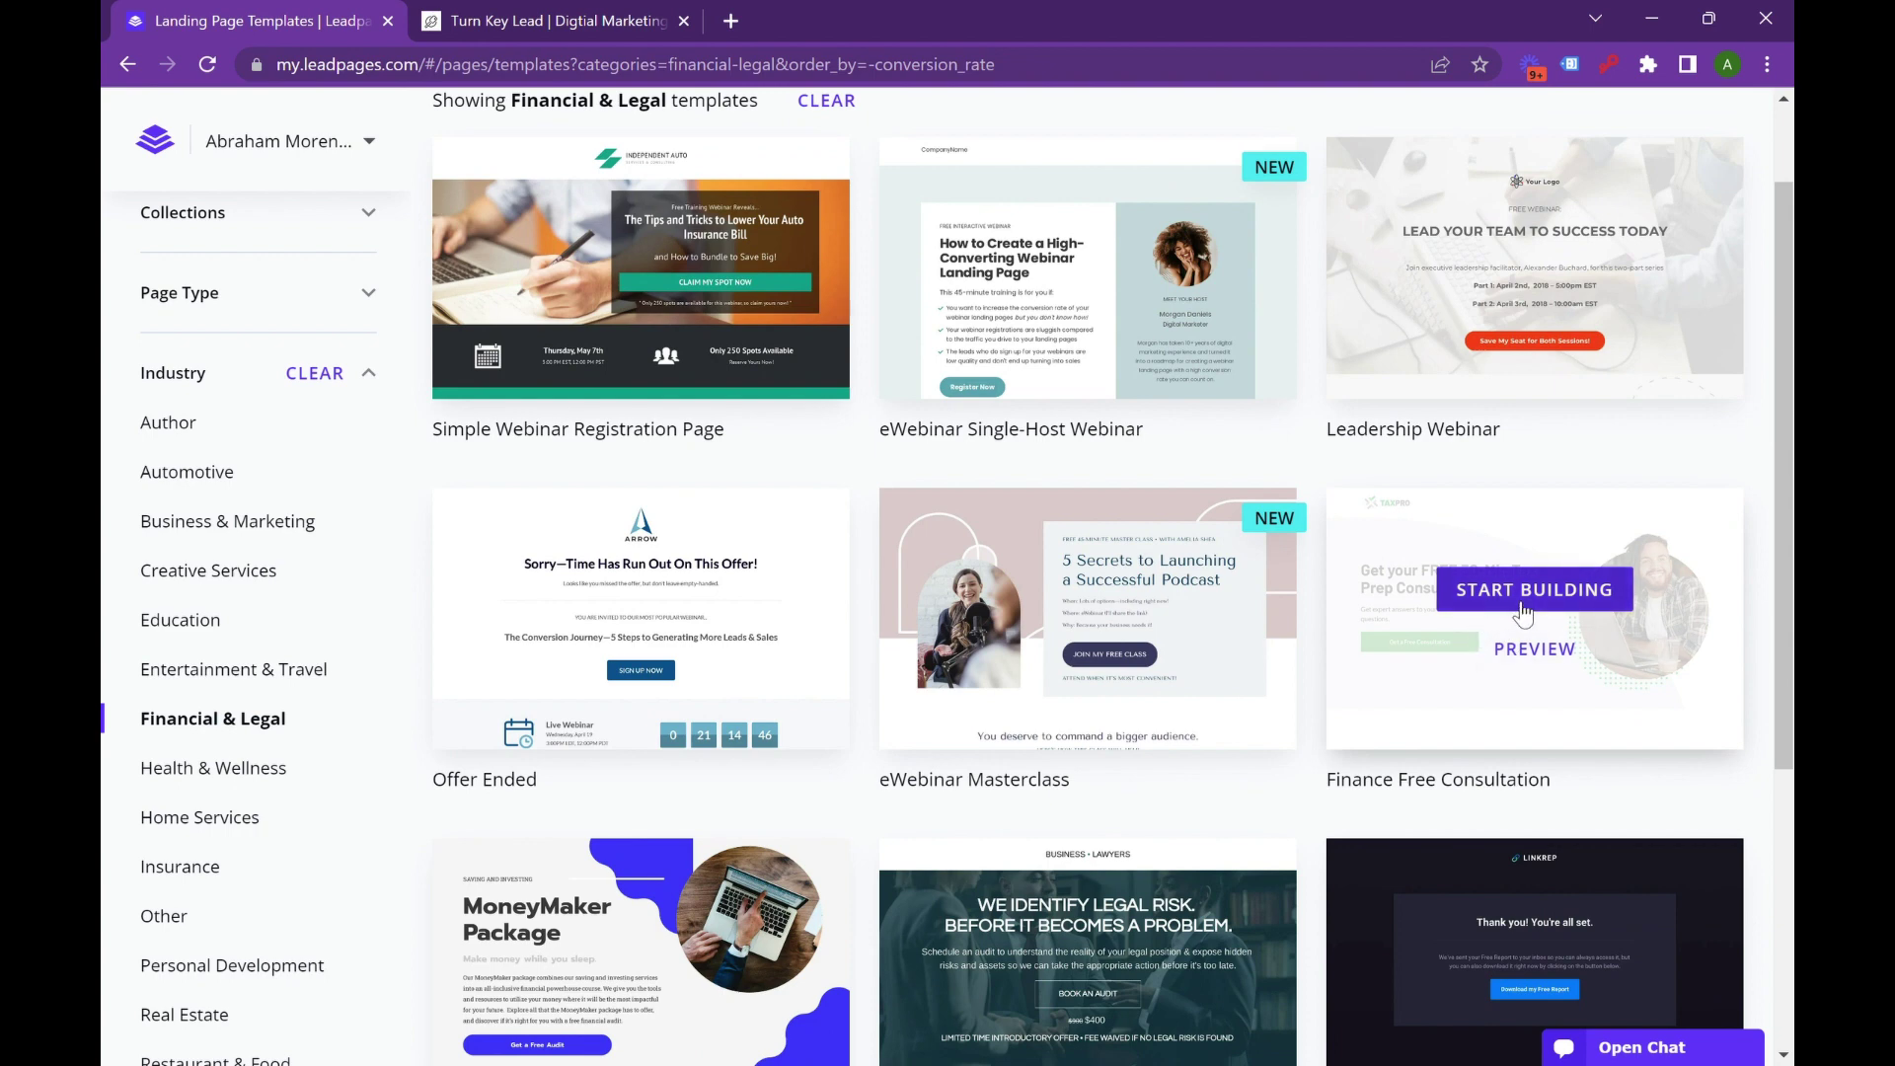
Start building from Finance Free Consultation and name the page 'Tax - lead gen - landing page'.
click(1523, 602)
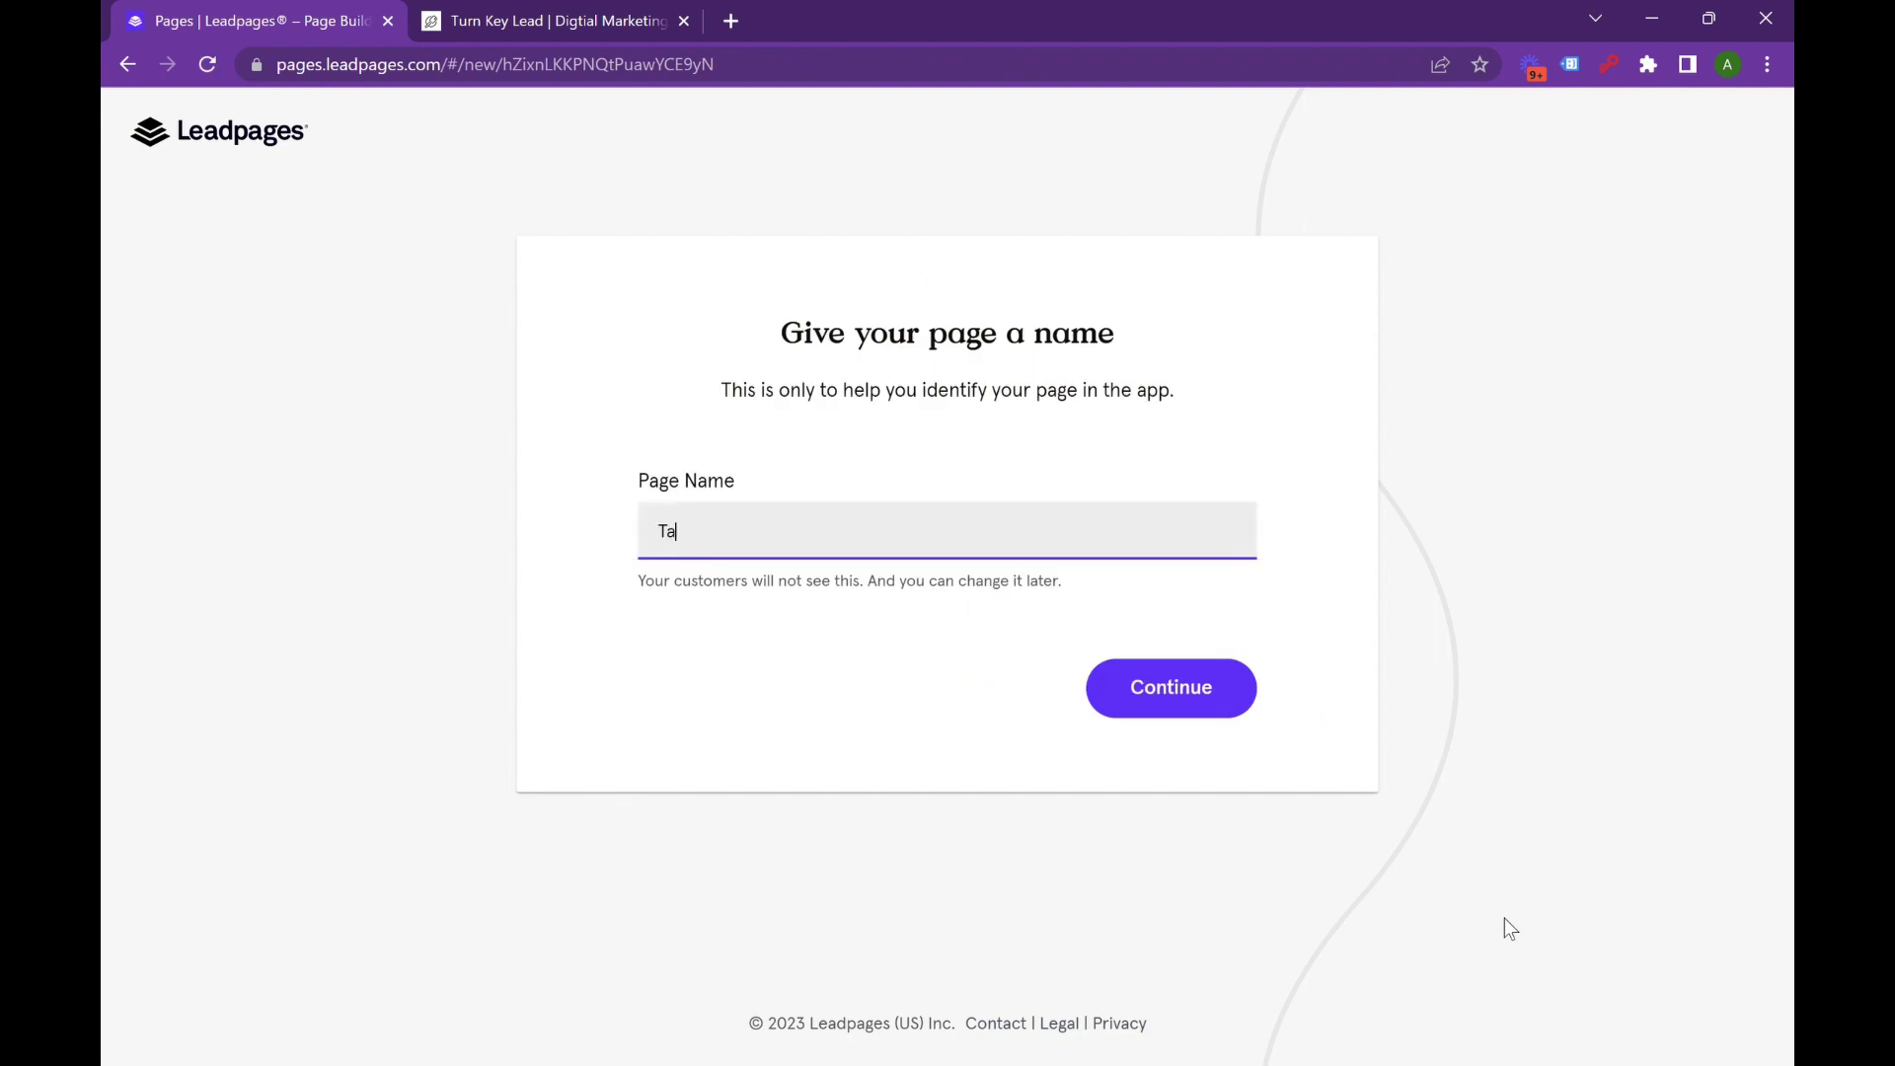
text(lead gen)
text( - landign)
text(page)
key(Return)
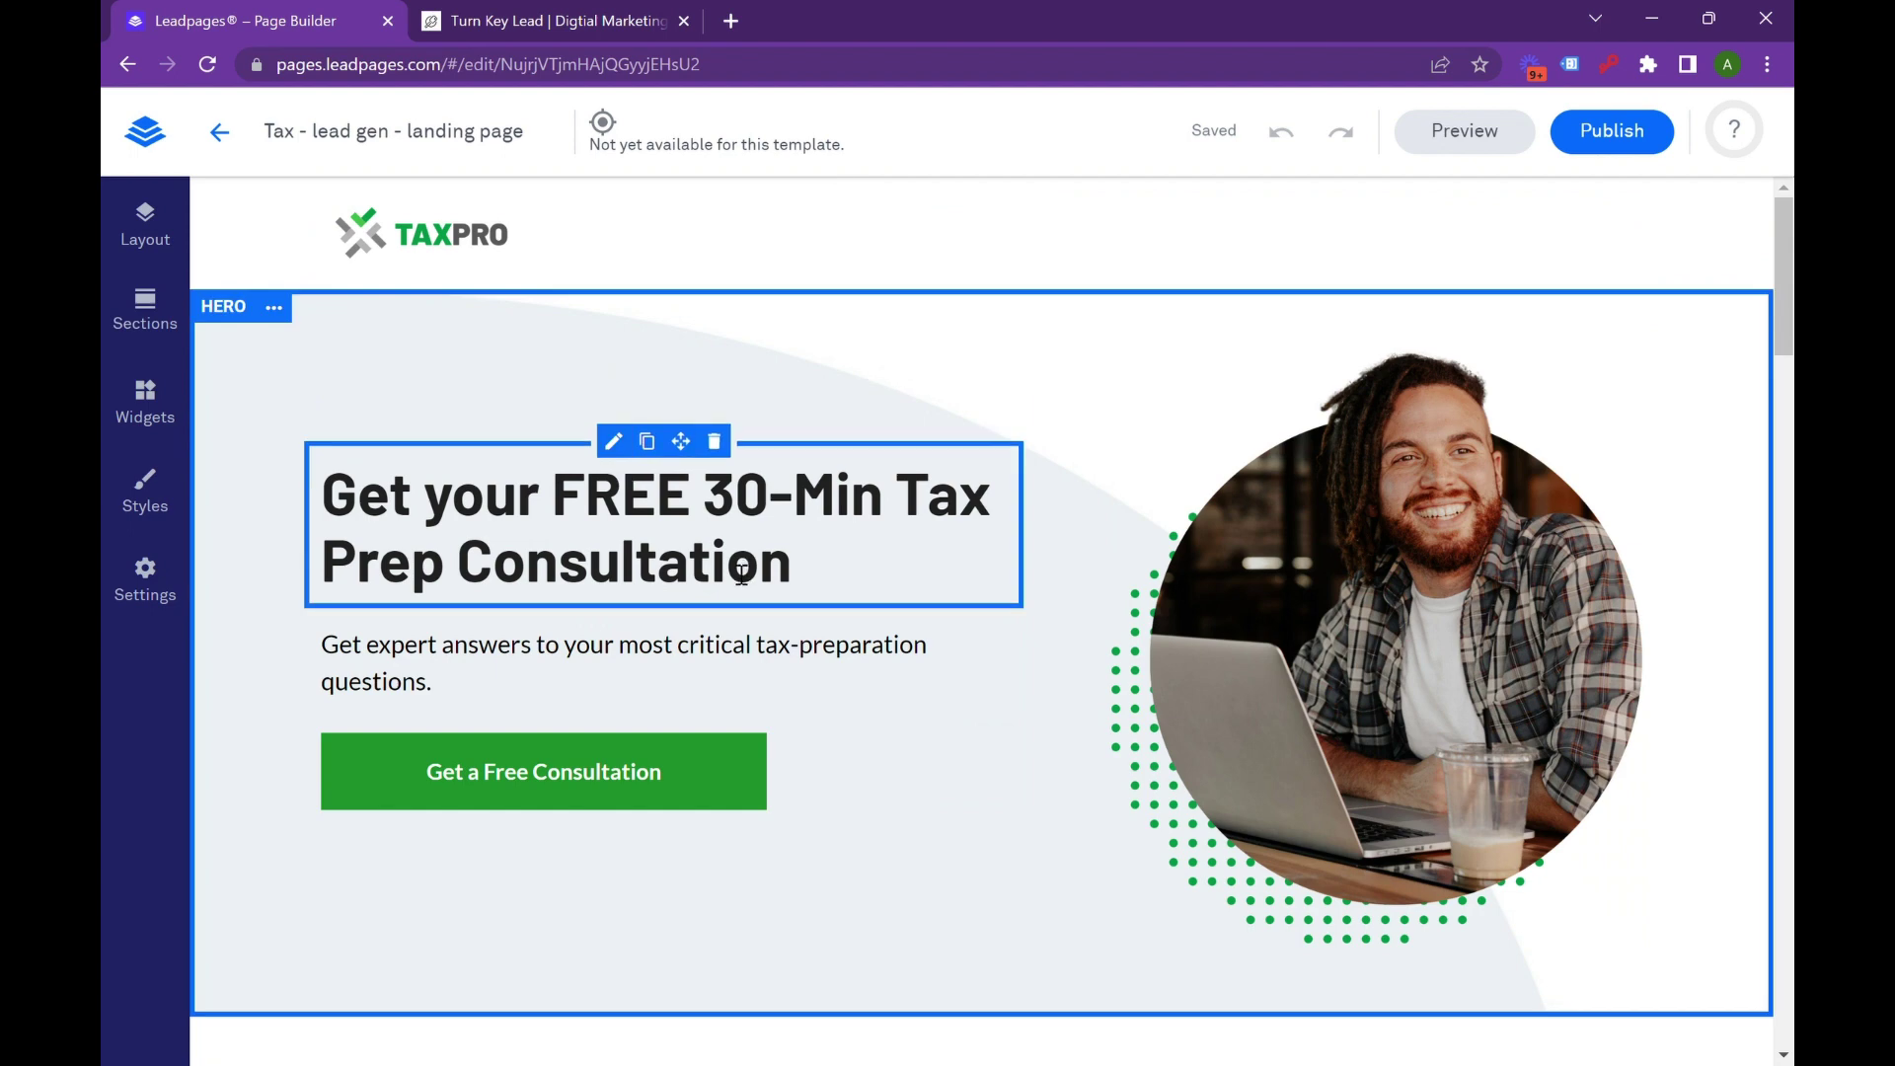
scroll(676, 661, down, 2)
scroll(677, 663, up, 2)
drag(350, 493, 898, 592)
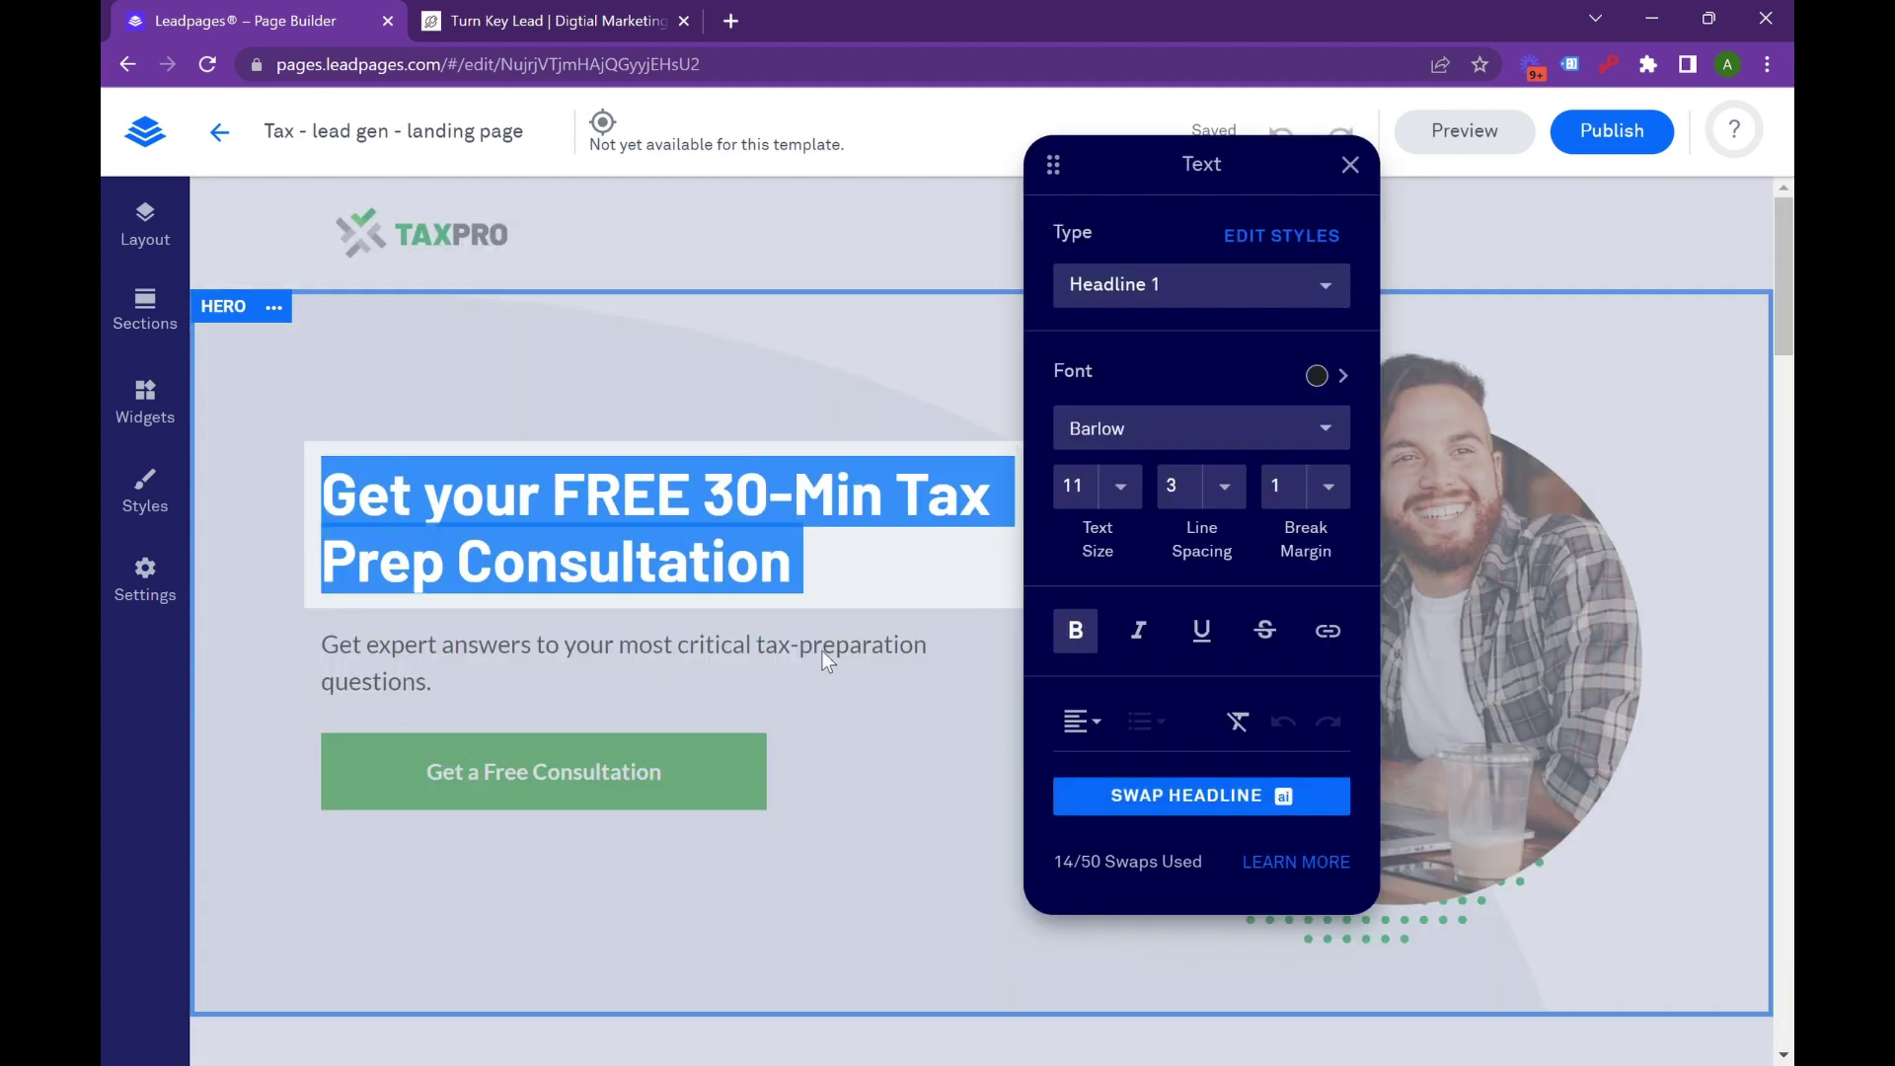
click(829, 574)
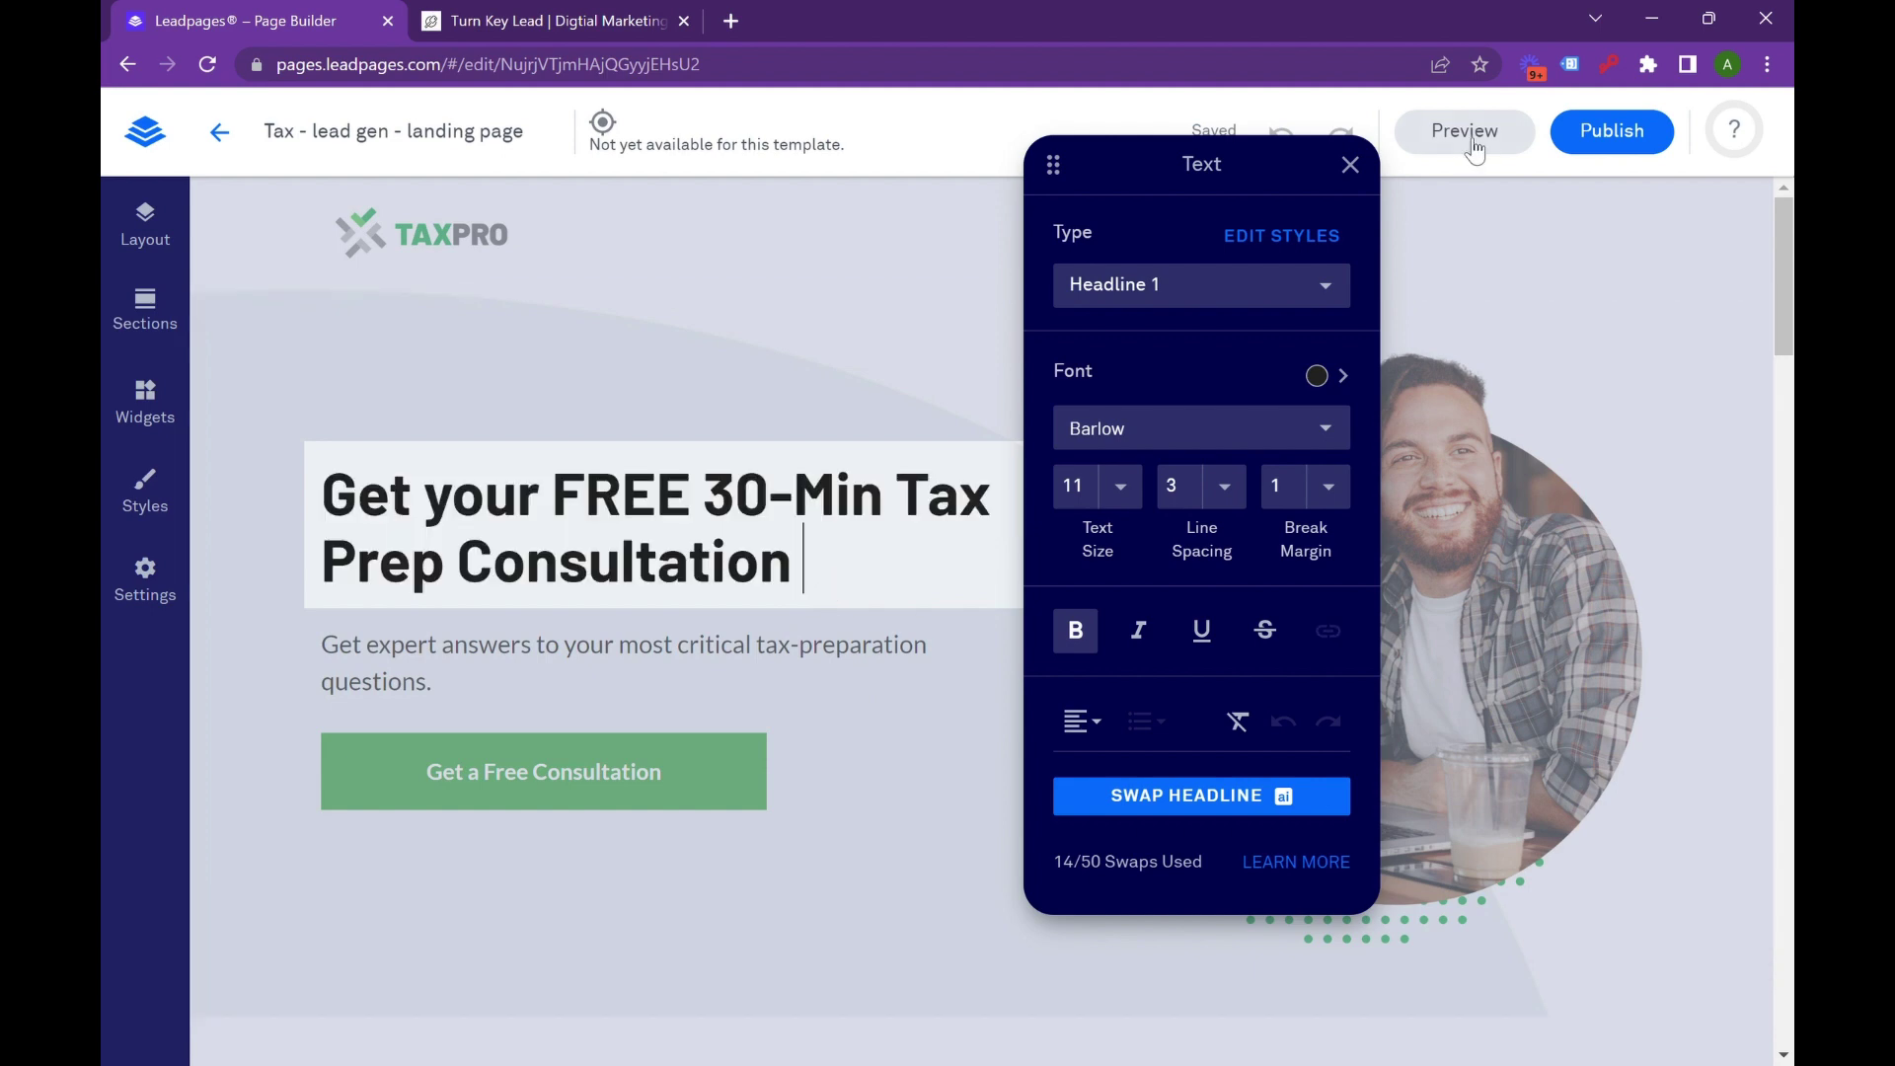
click(1283, 631)
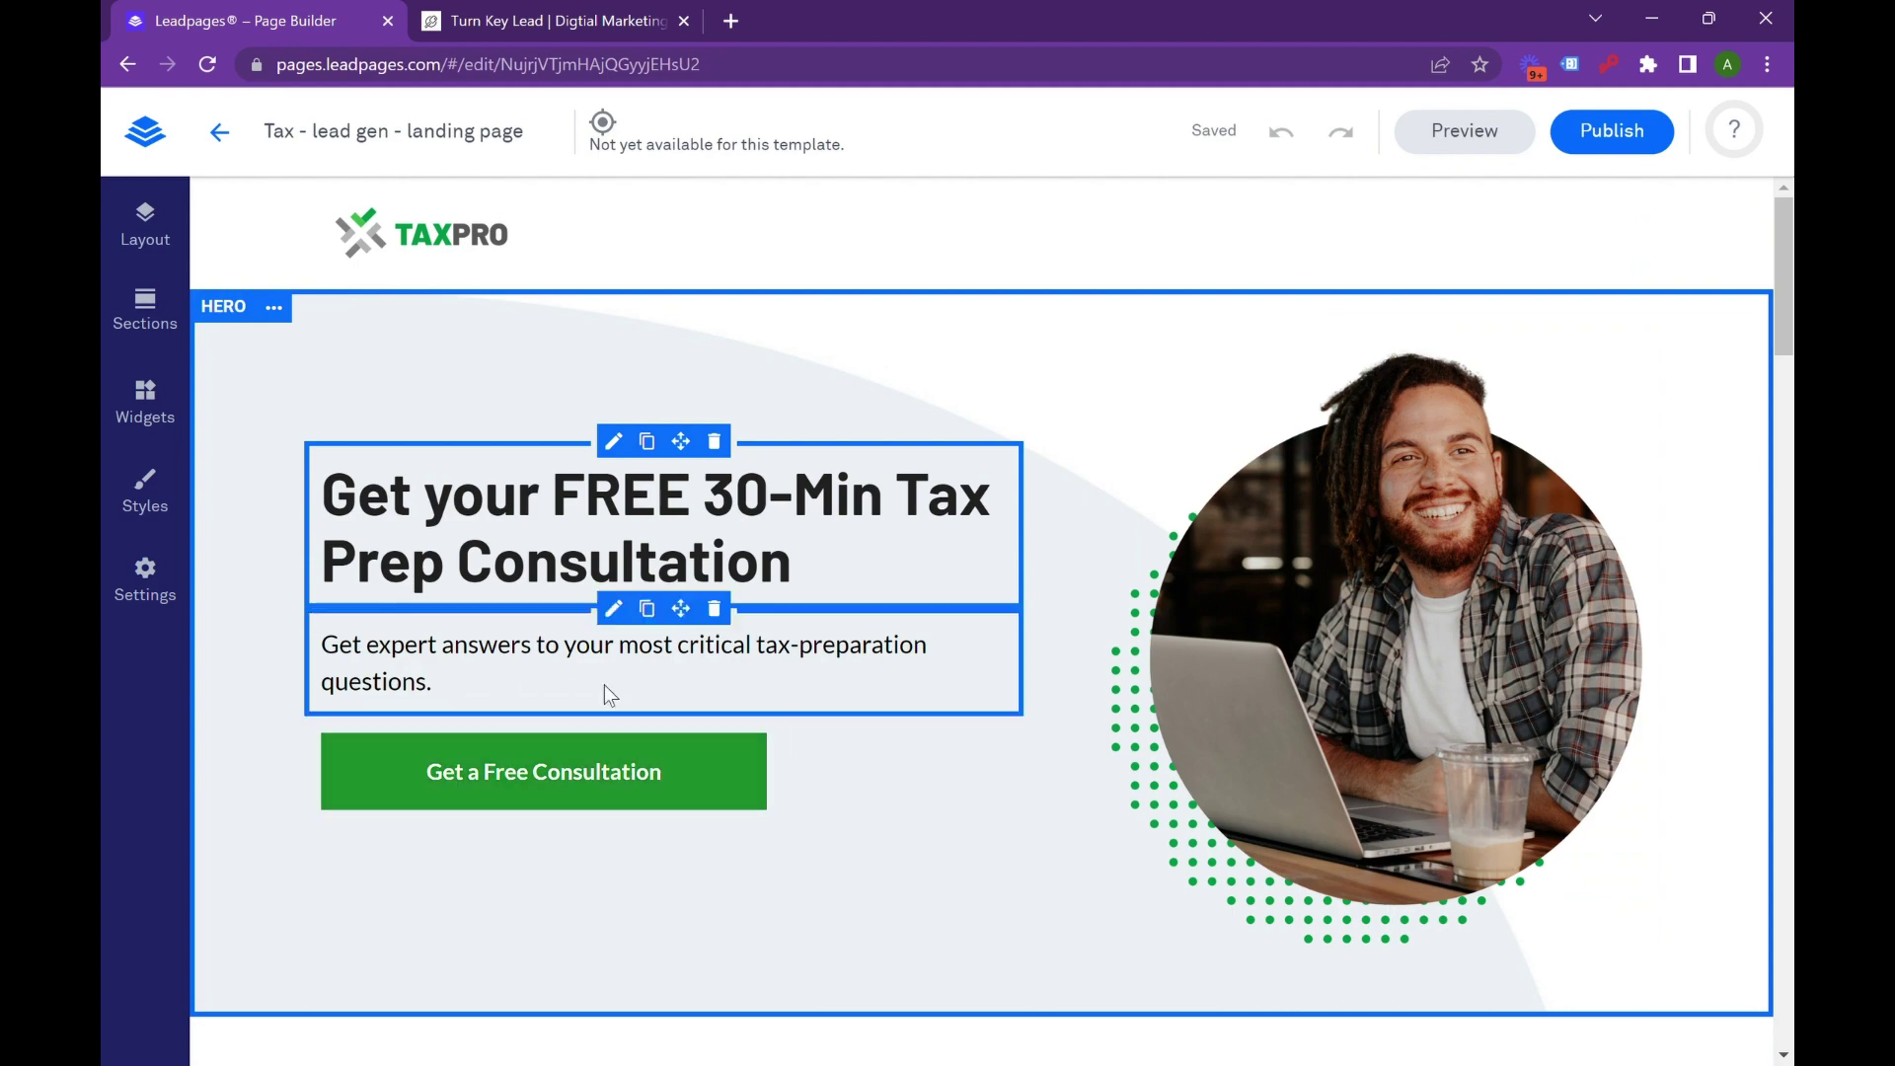
scroll(926, 689, down, 6)
scroll(925, 690, down, 3)
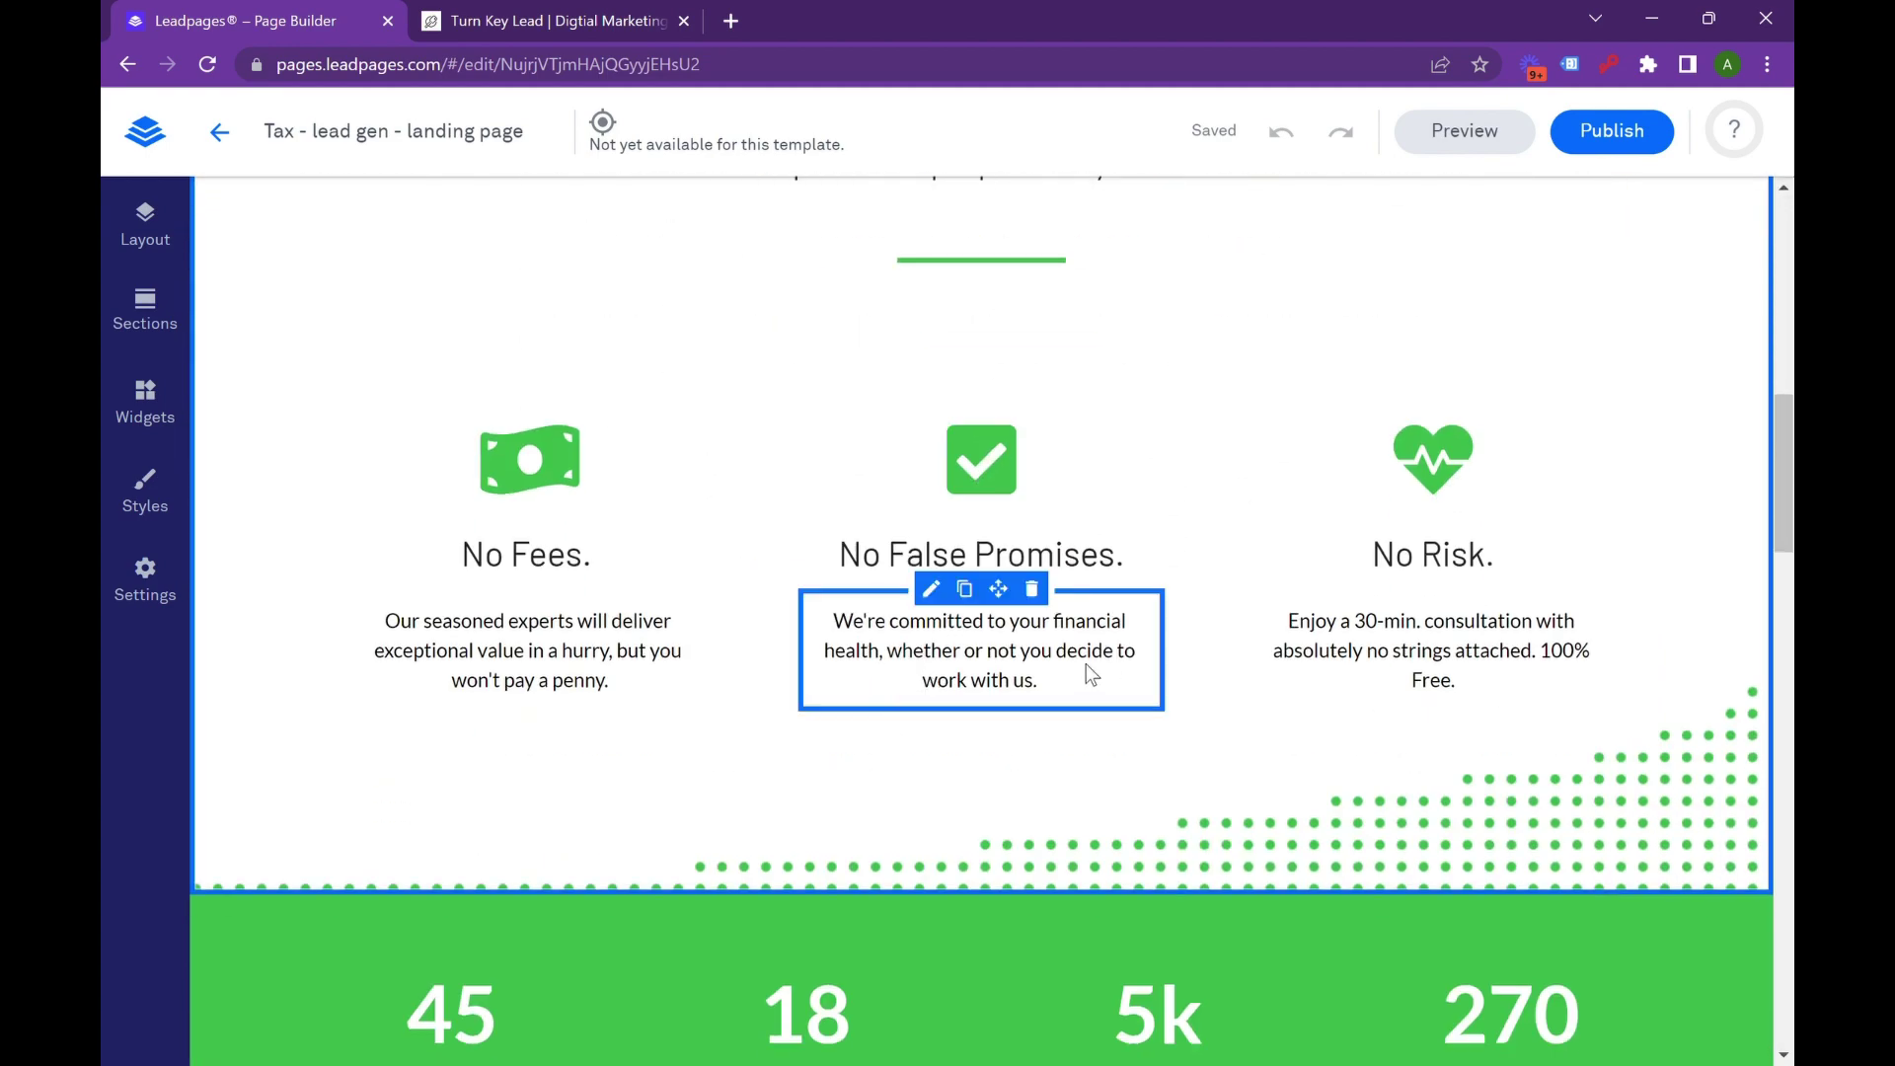
scroll(919, 585, down, 12)
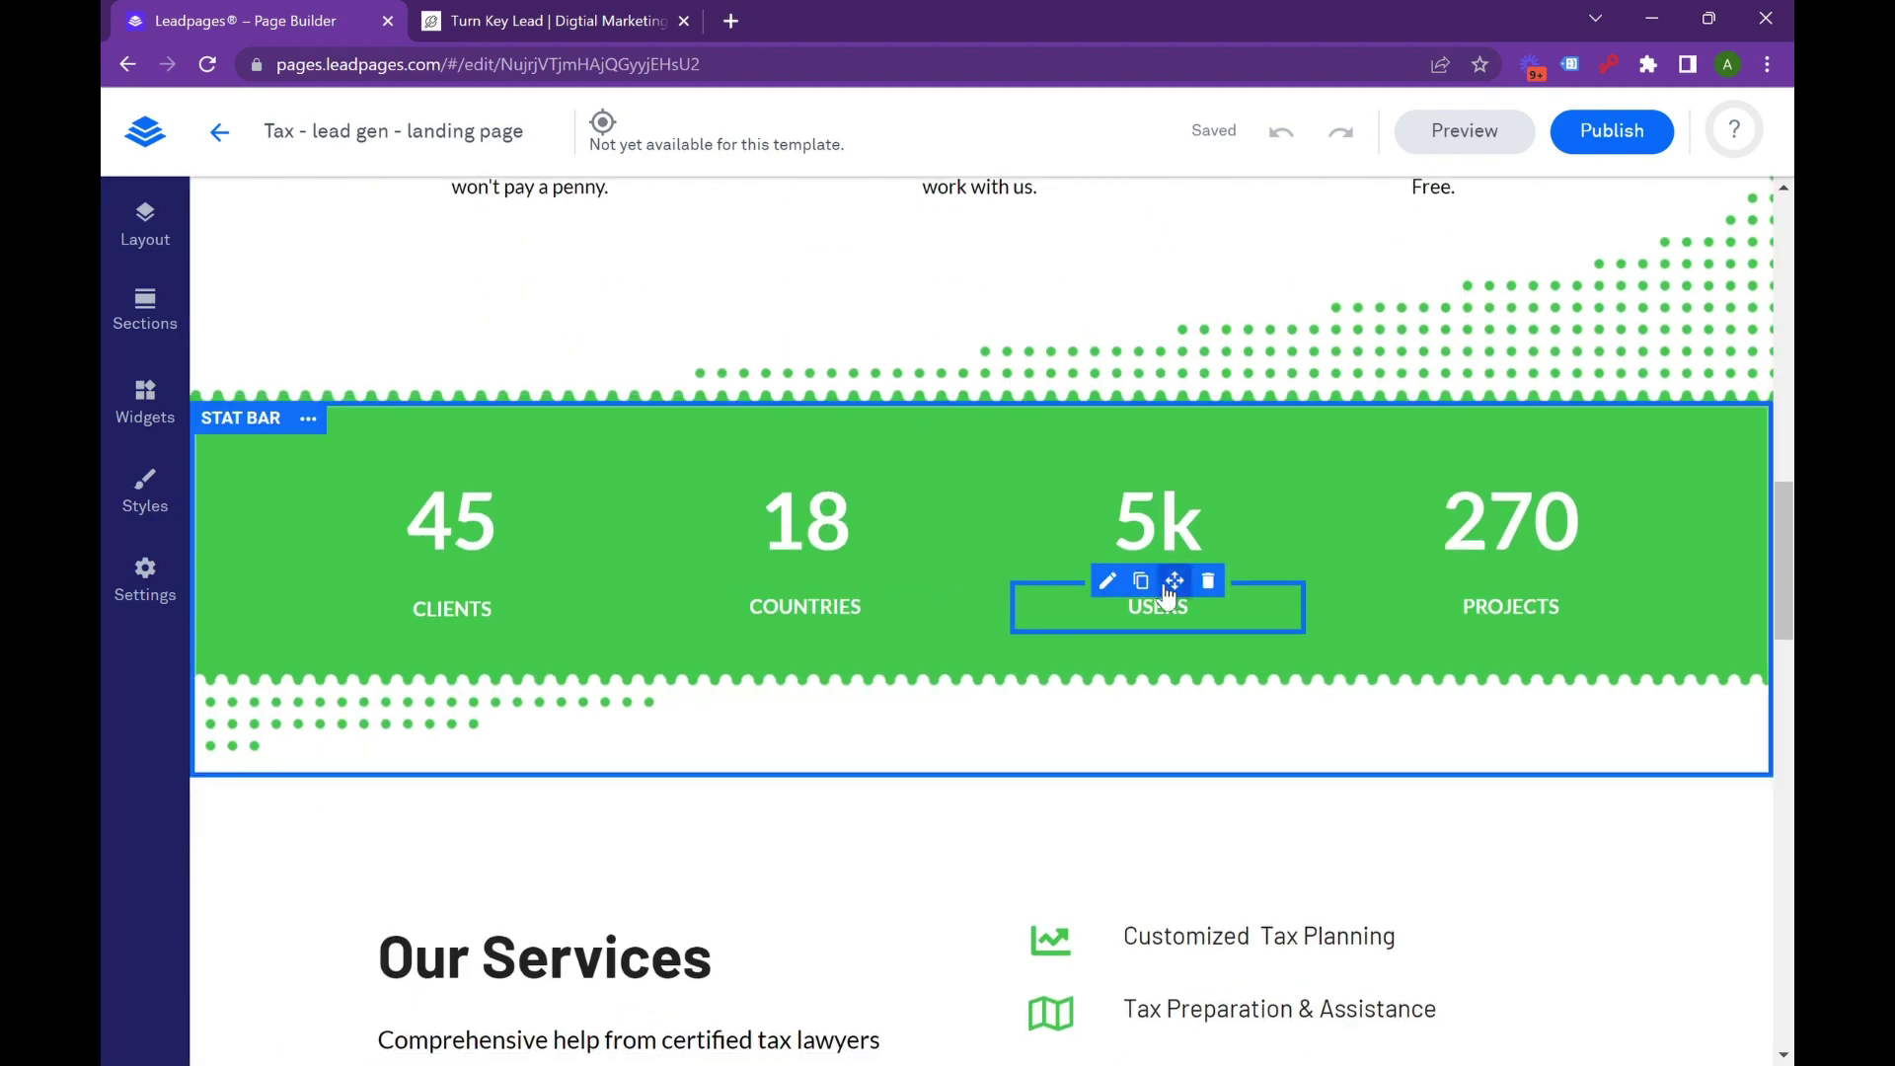
scroll(872, 555, down, 10)
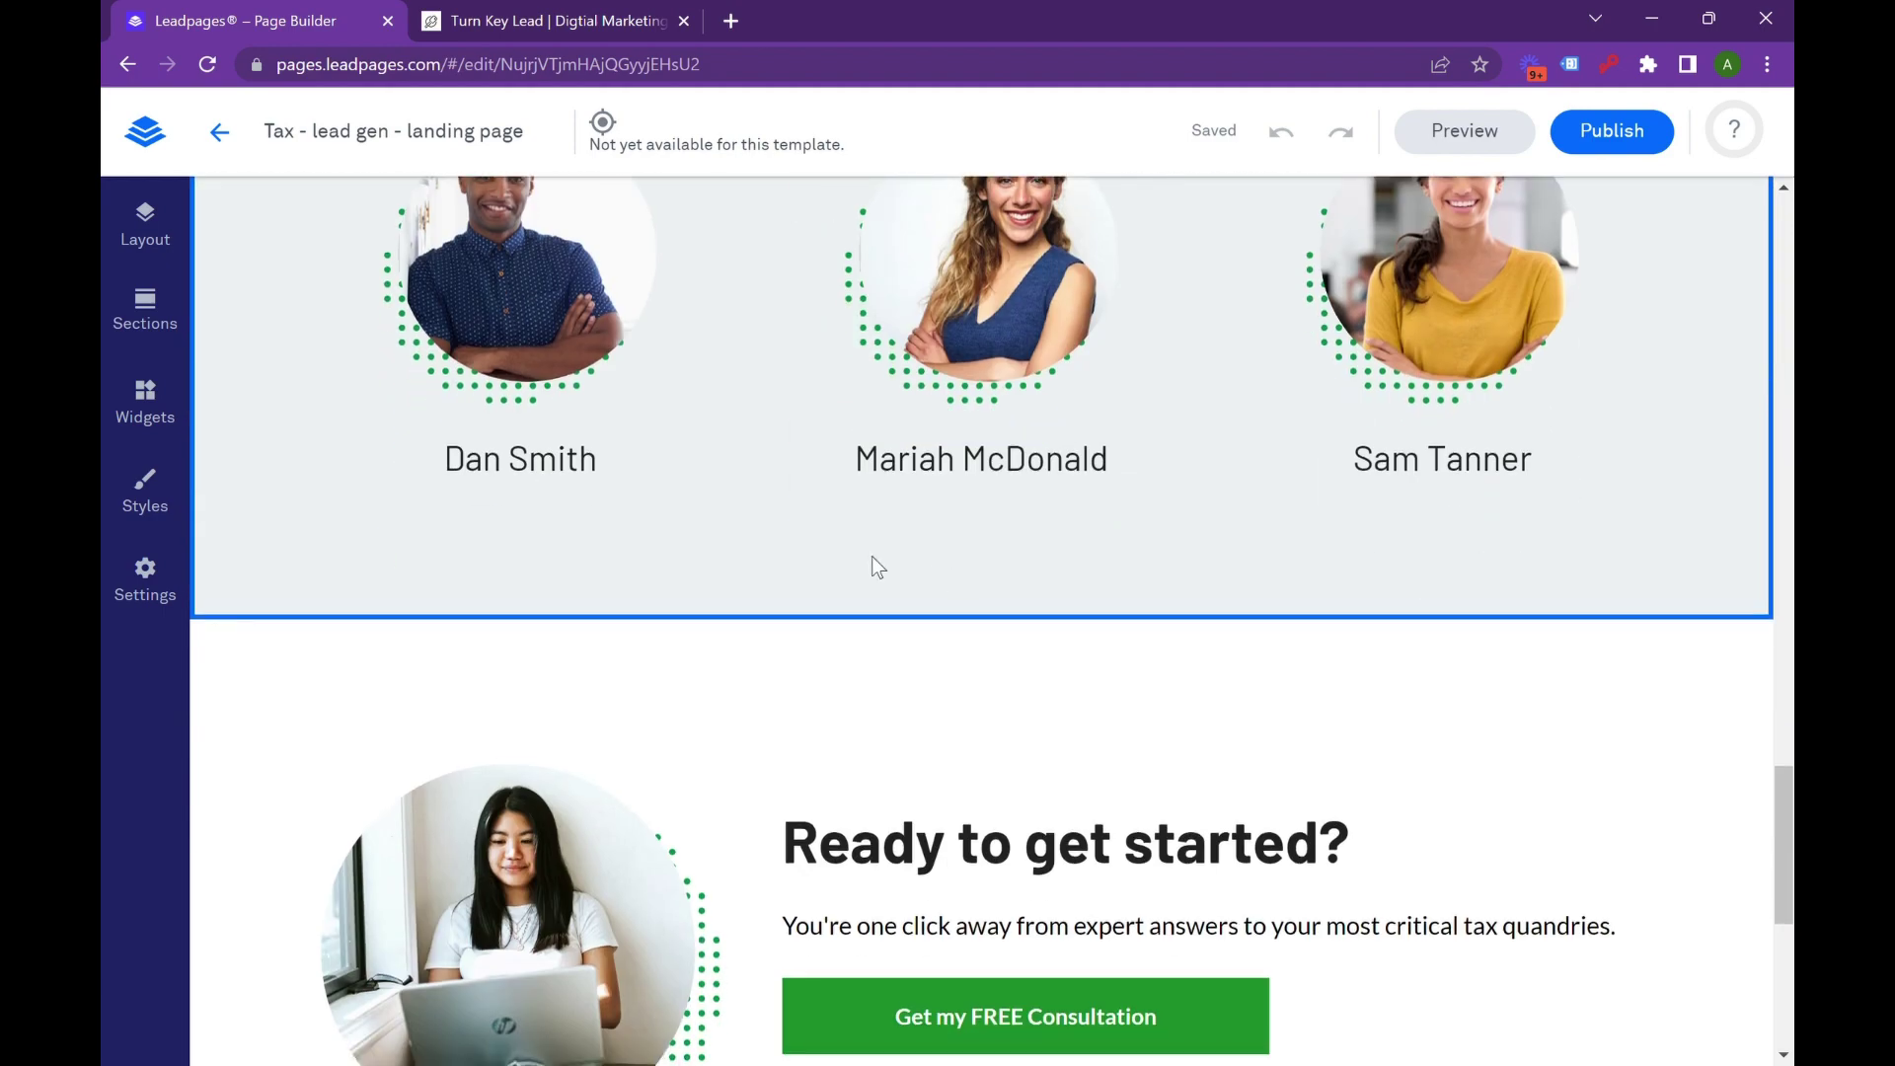
scroll(840, 558, up, 4)
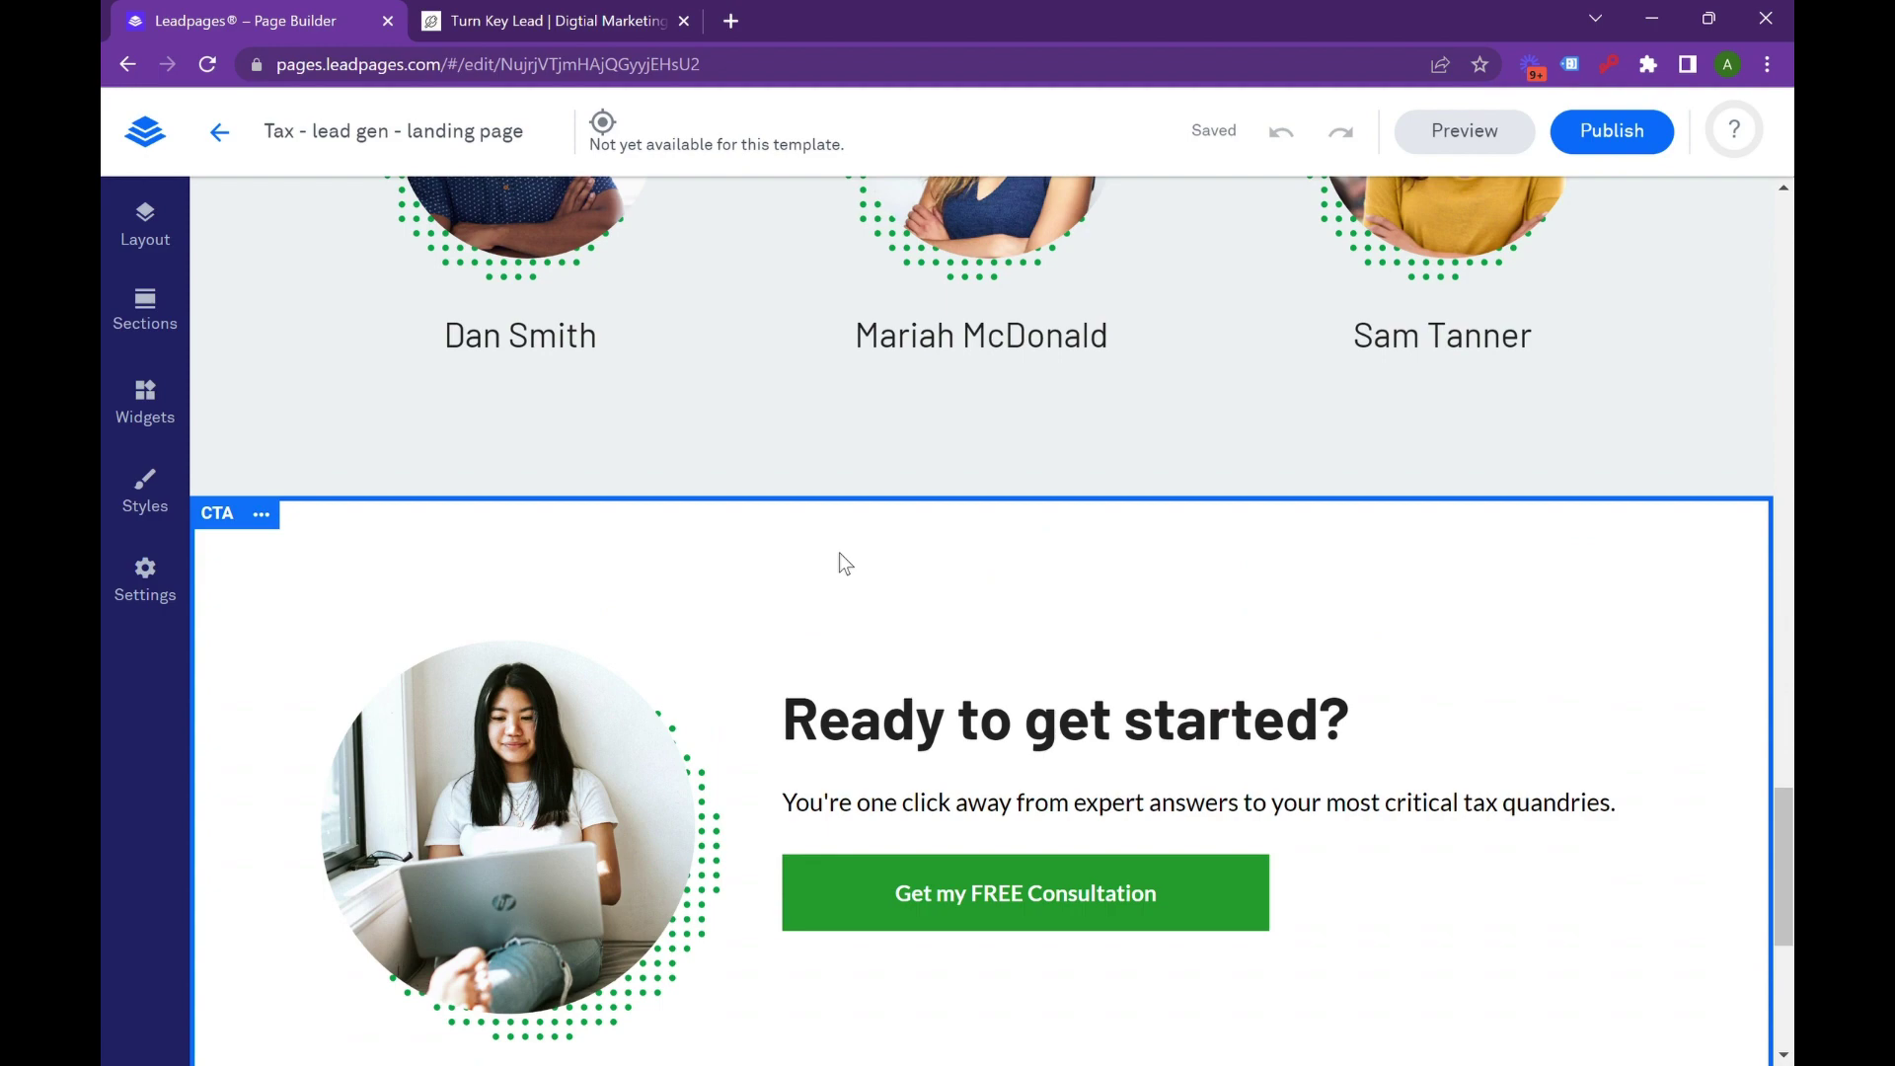
scroll(1273, 385, up, 10)
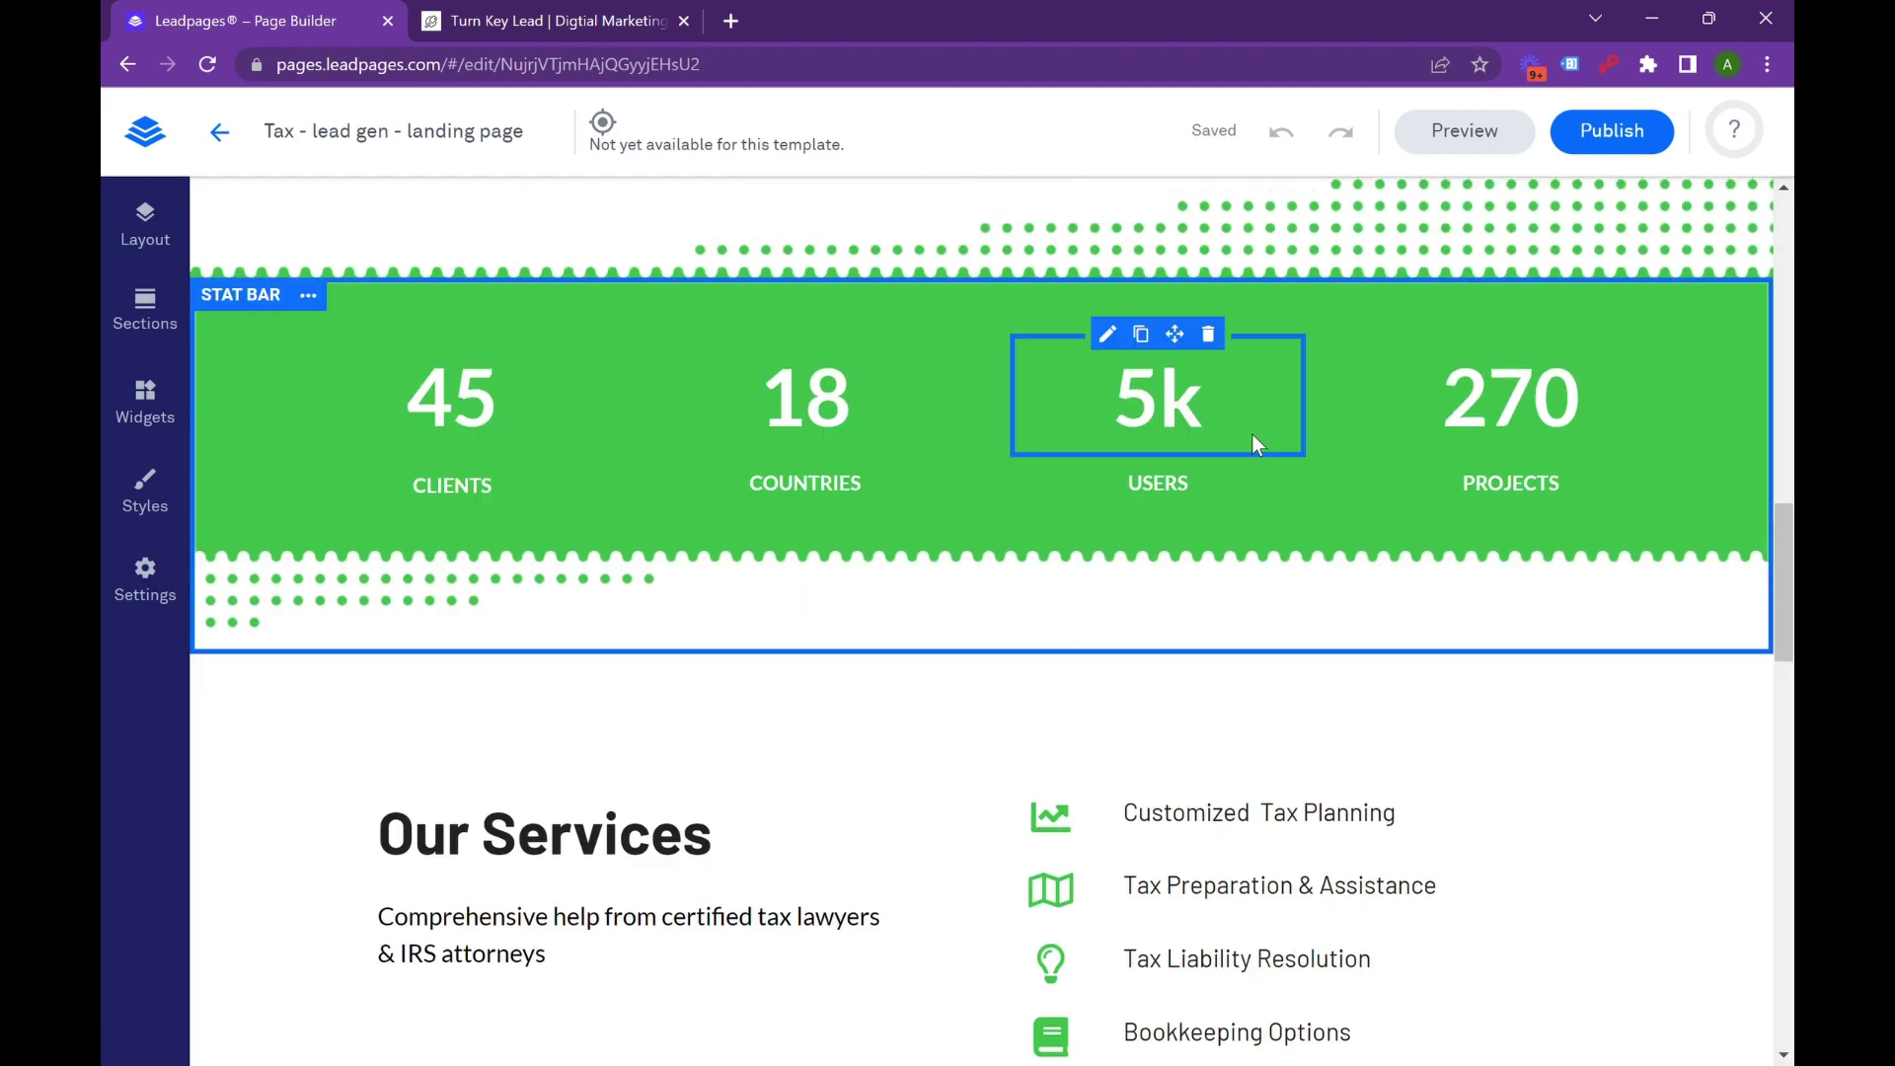
scroll(1251, 435, up, 8)
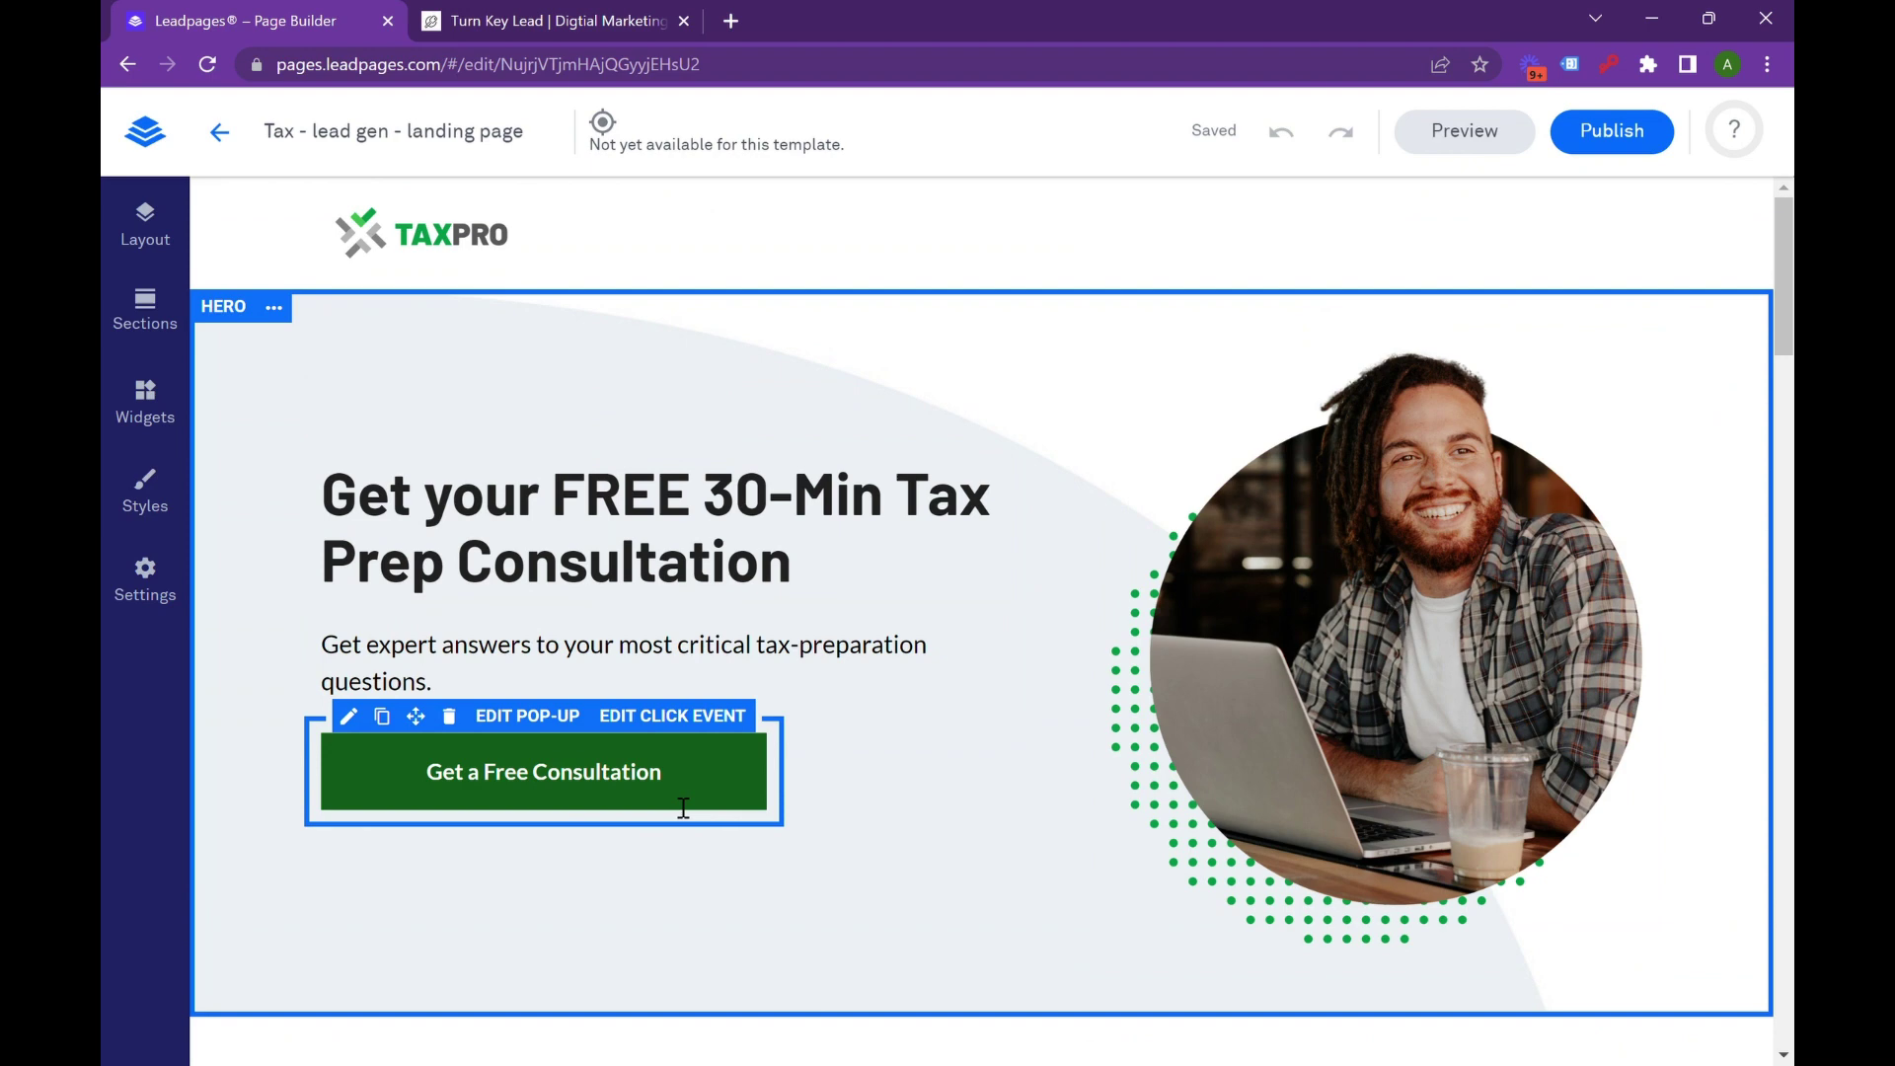
Give the Get a Free Consultation button the custom golden-orange colour E2961F.
click(756, 799)
click(756, 799)
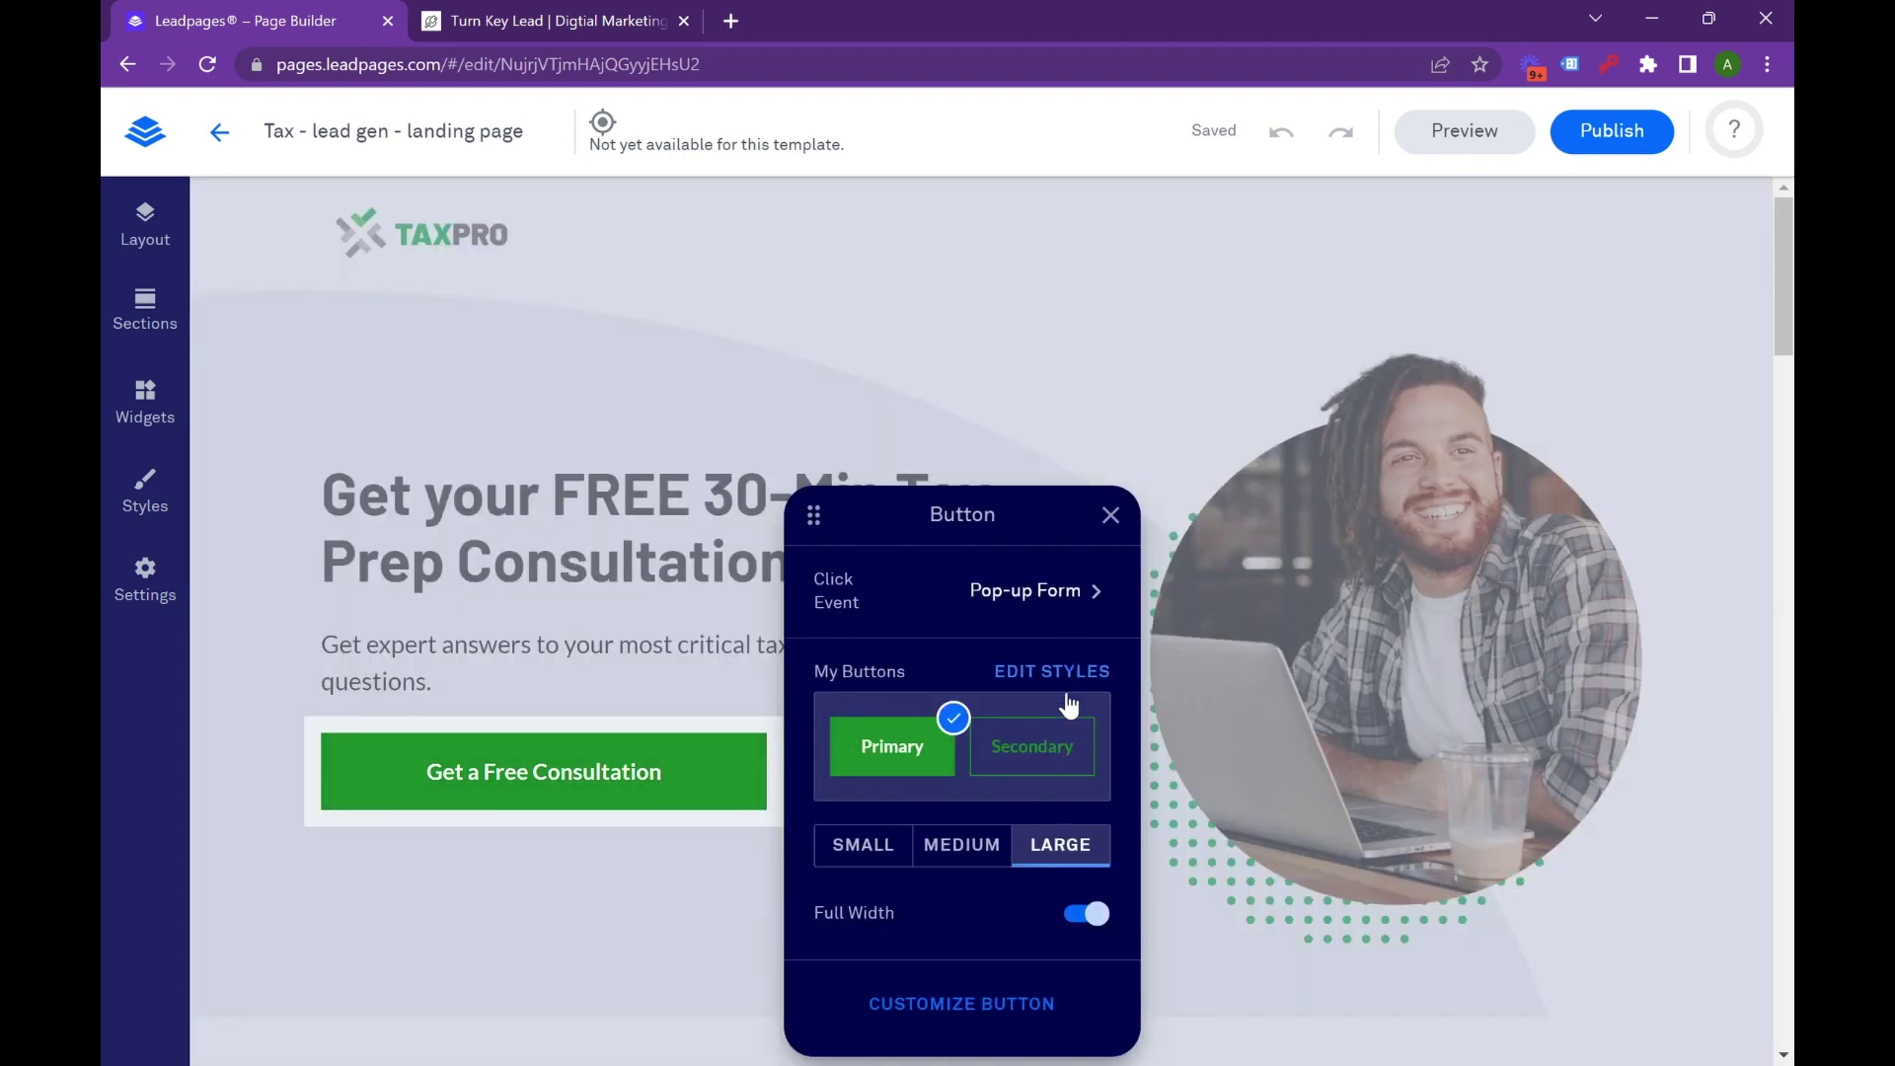
click(1016, 1004)
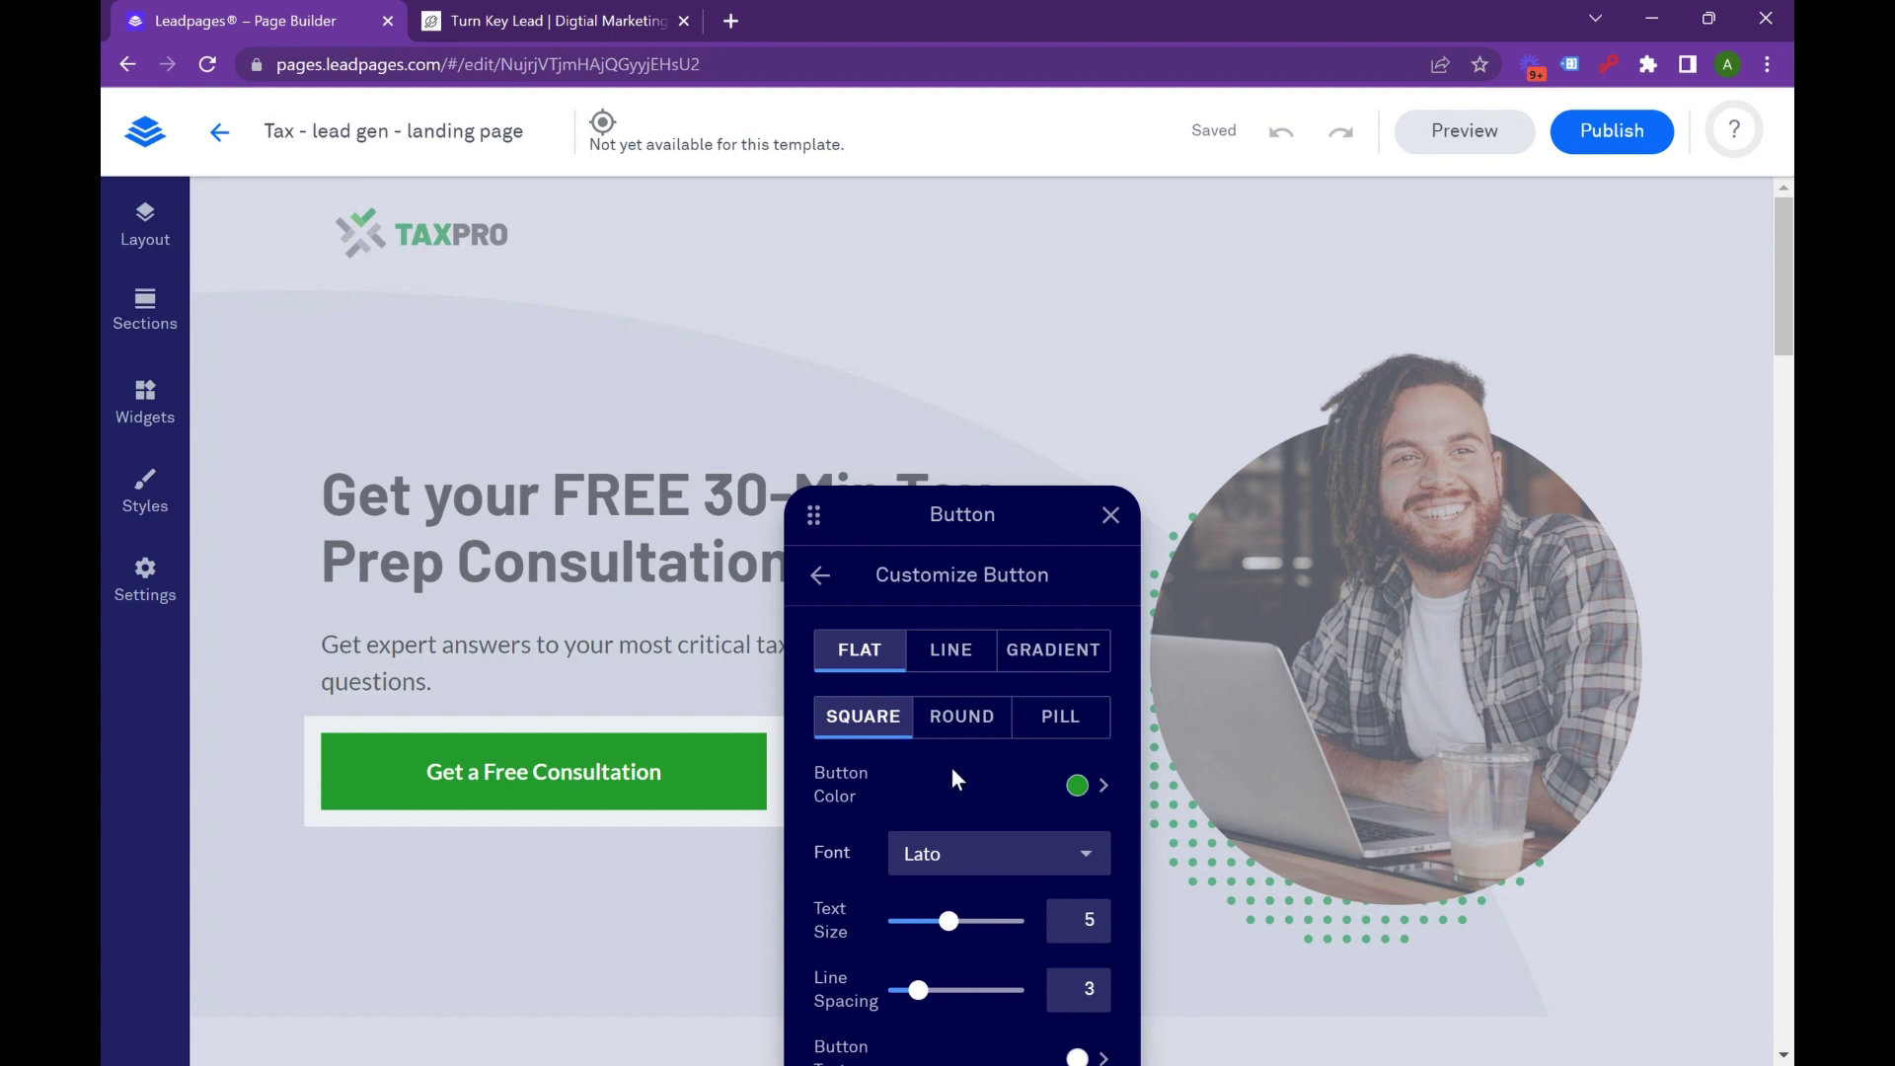
click(1086, 790)
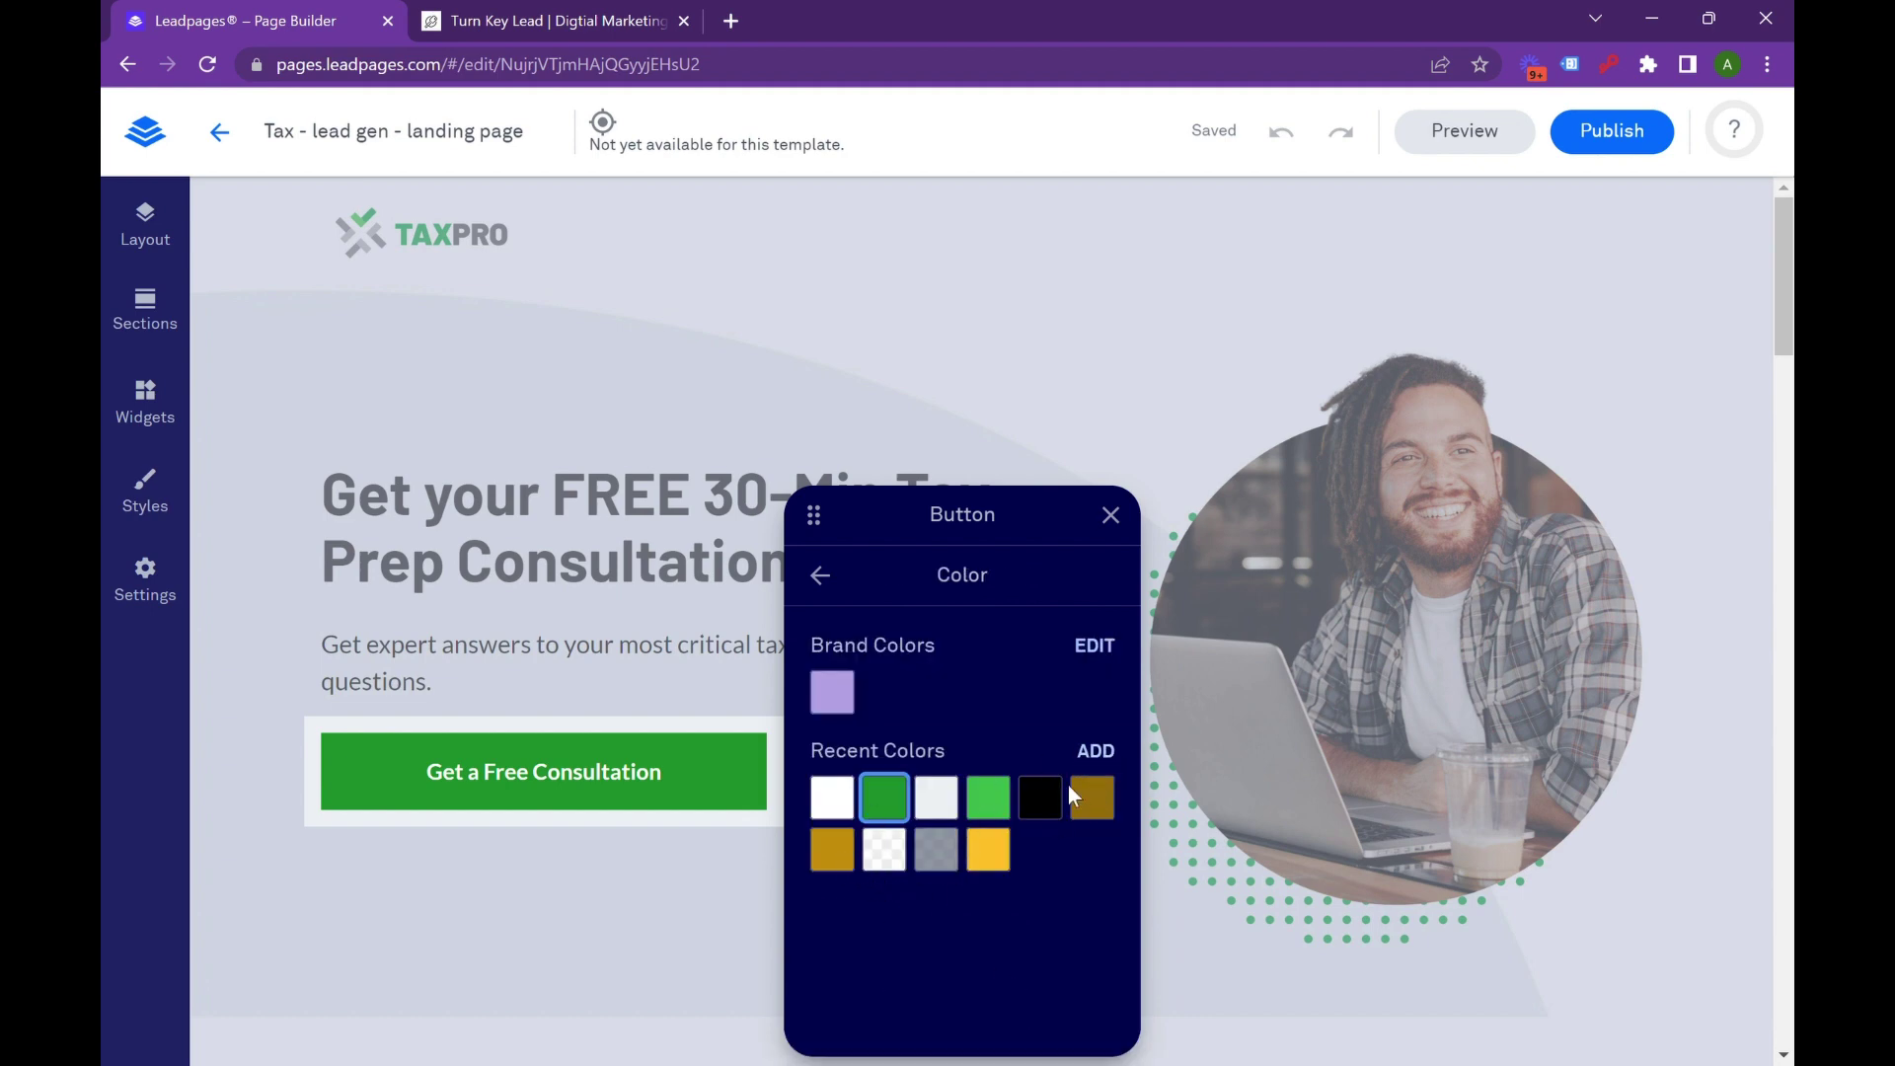
click(1095, 754)
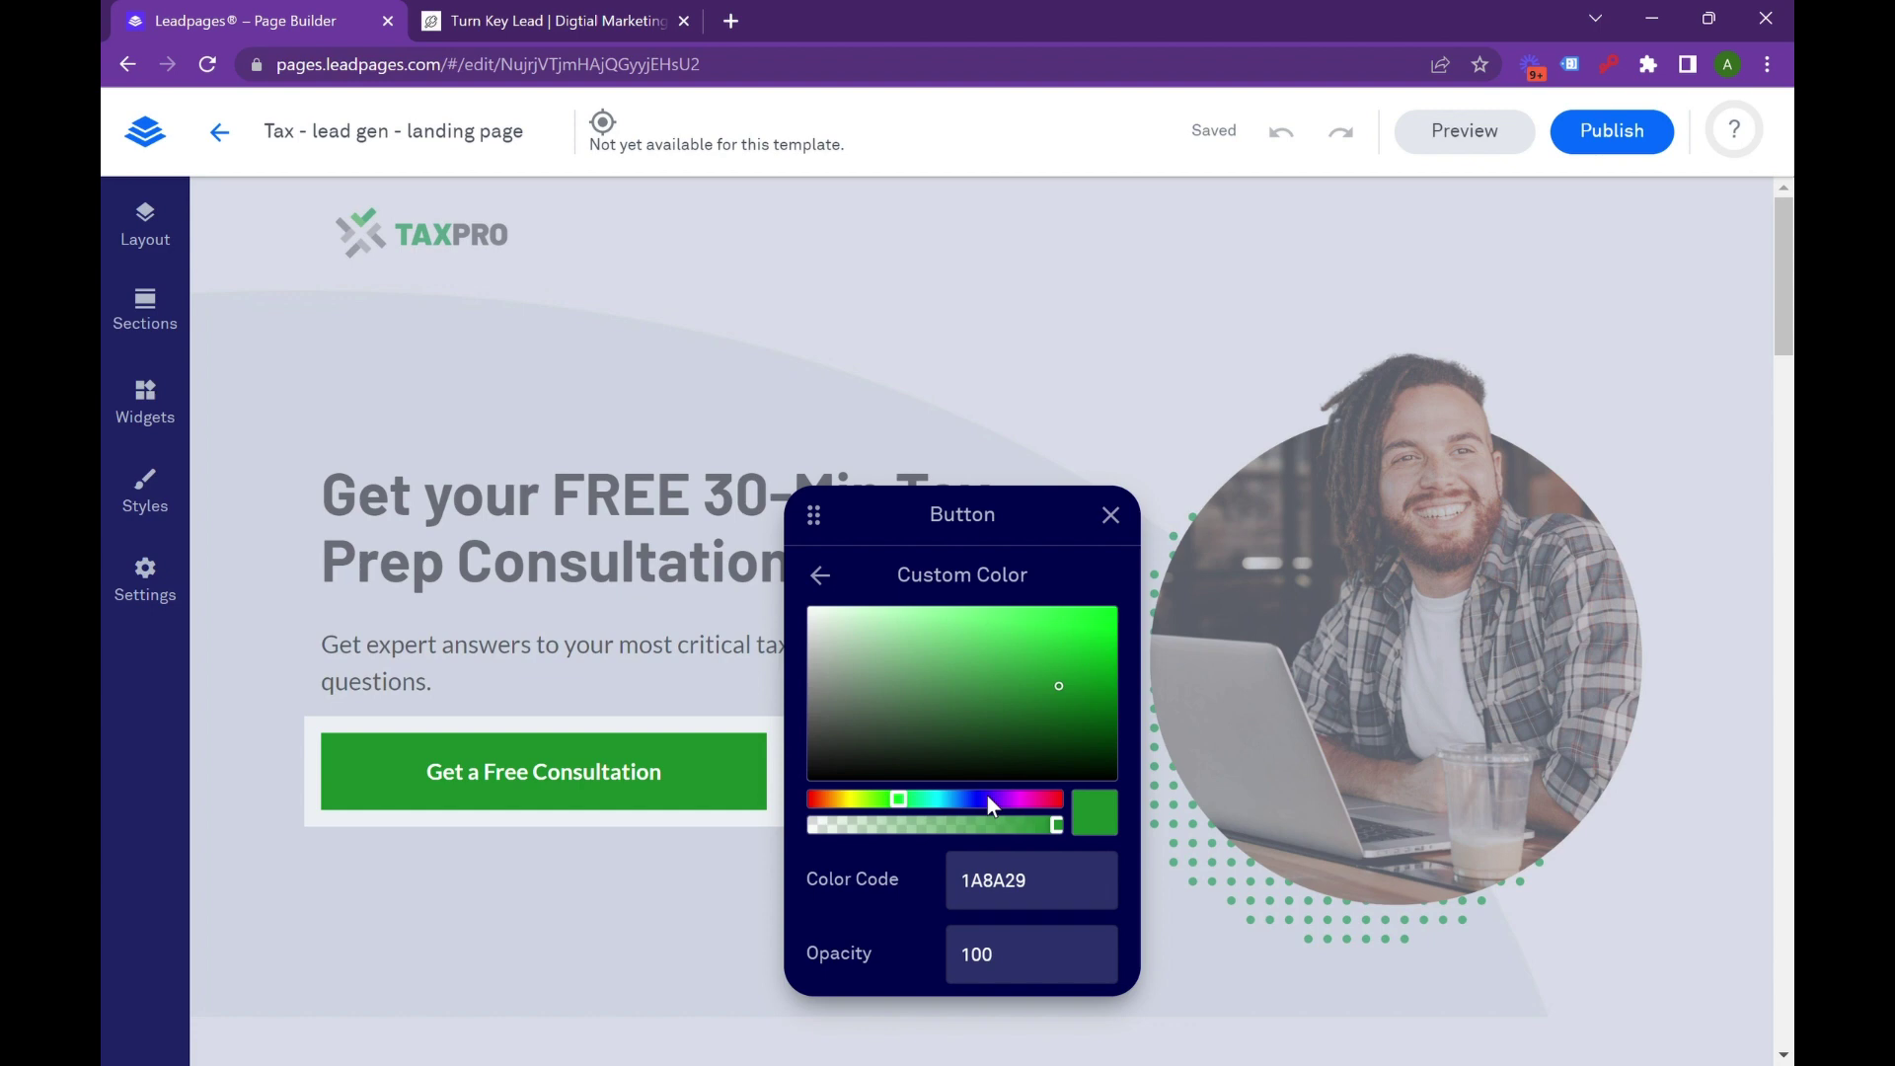
click(833, 800)
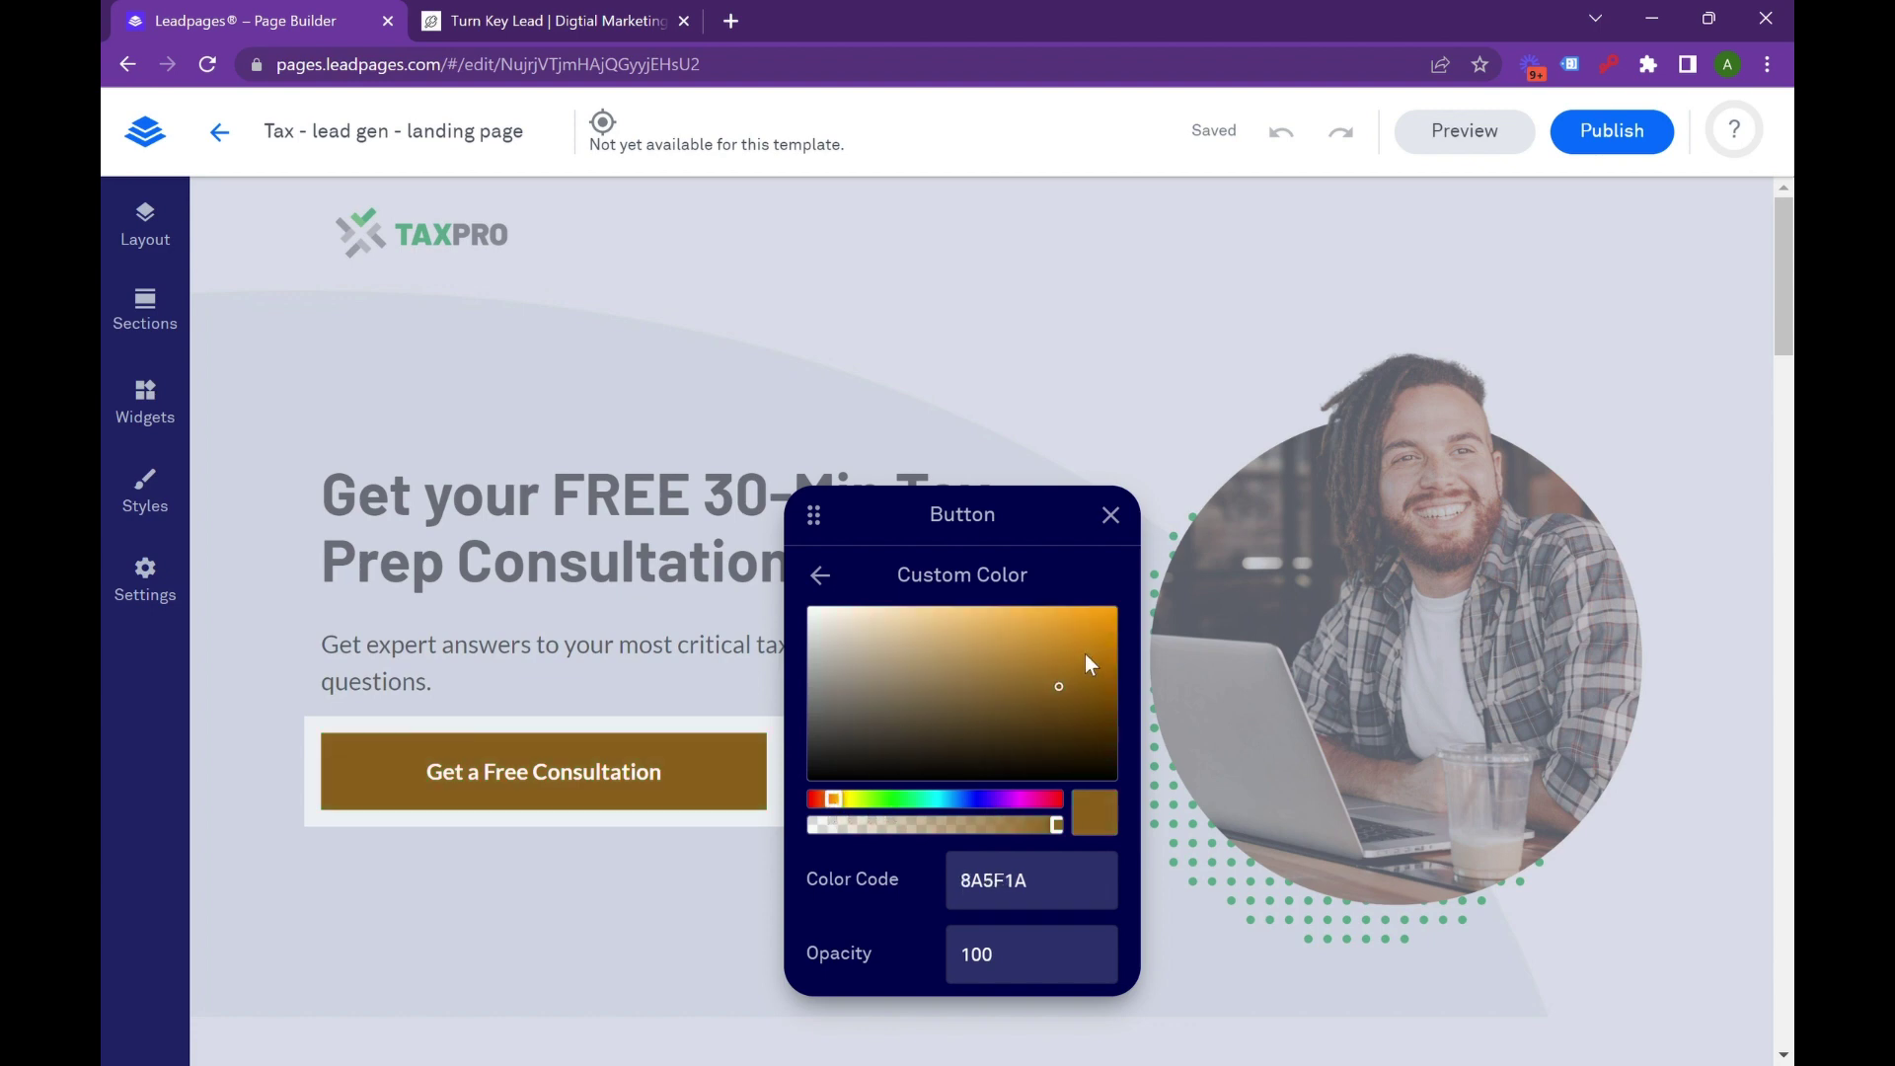
drag(1063, 636, 1076, 628)
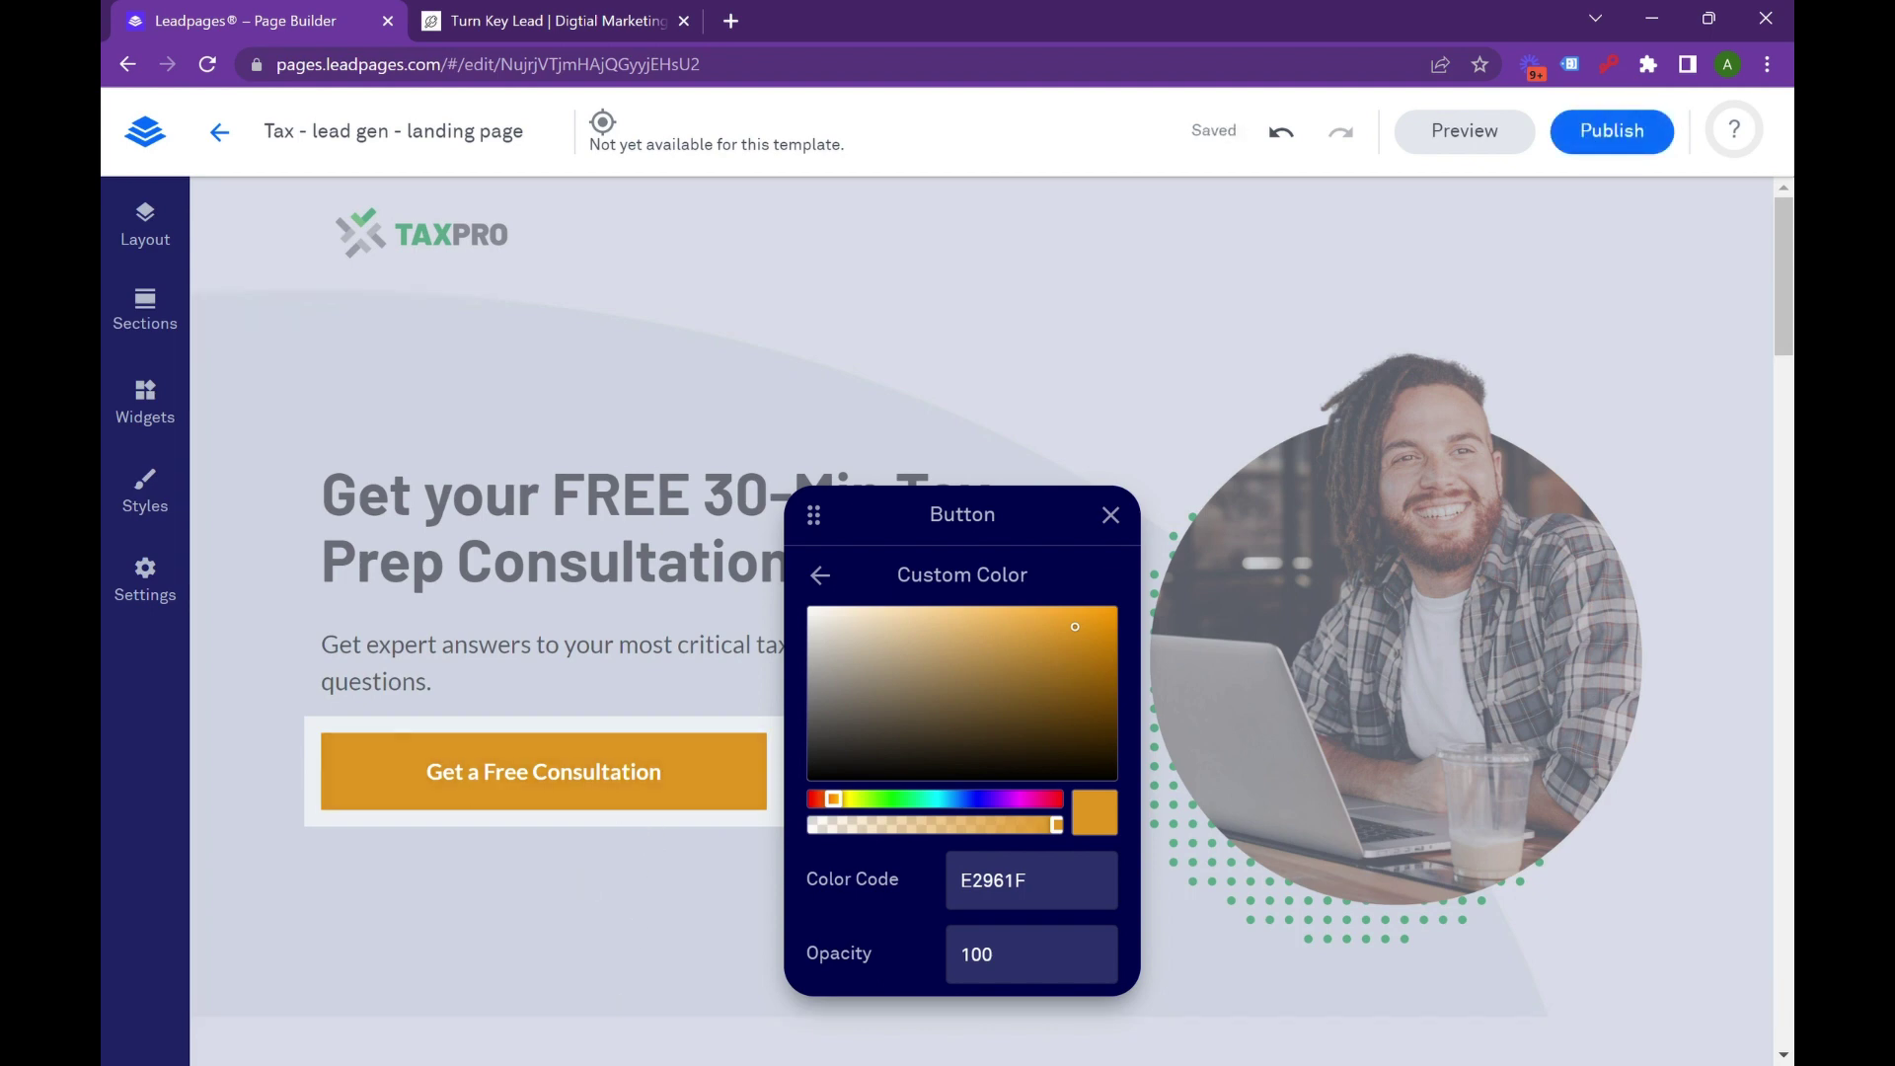
click(595, 643)
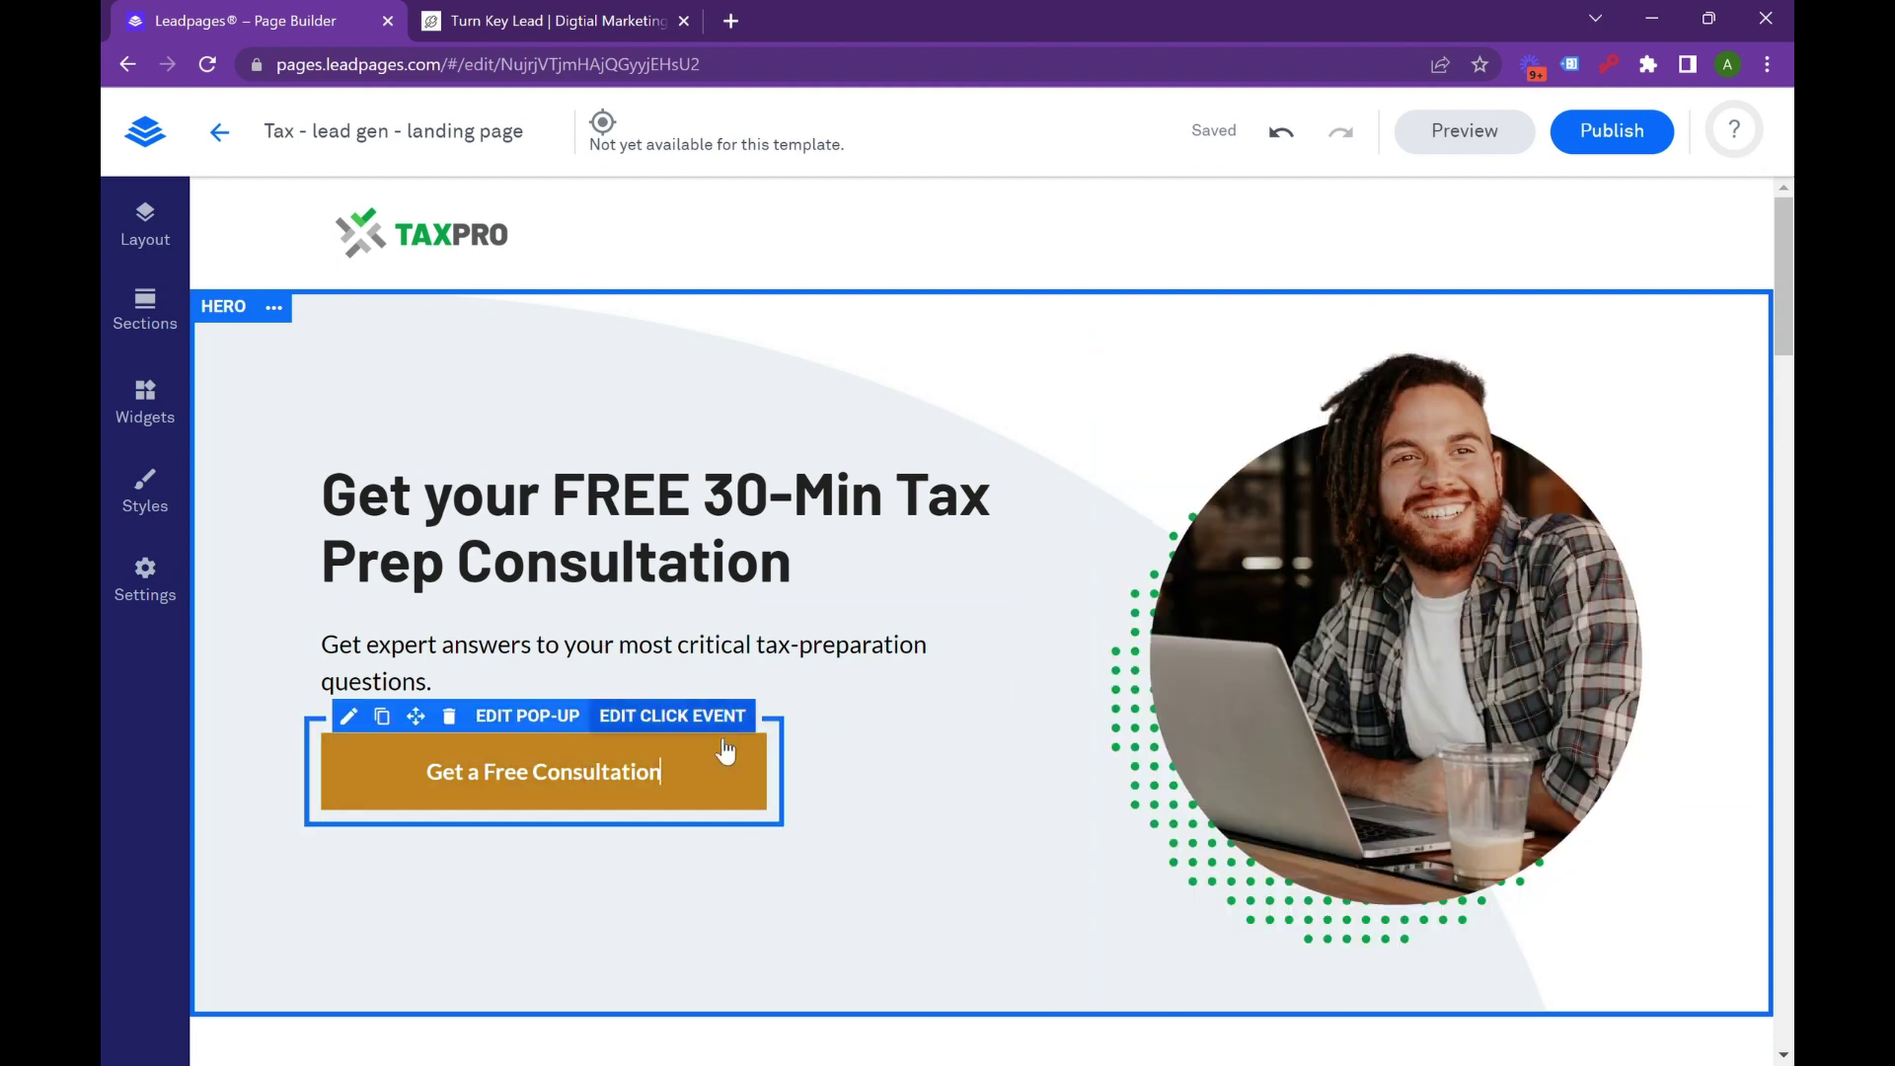
Verify the button's click event opens Pop-up Form, then open that pop-up for editing.
scroll(1036, 884, down, 3)
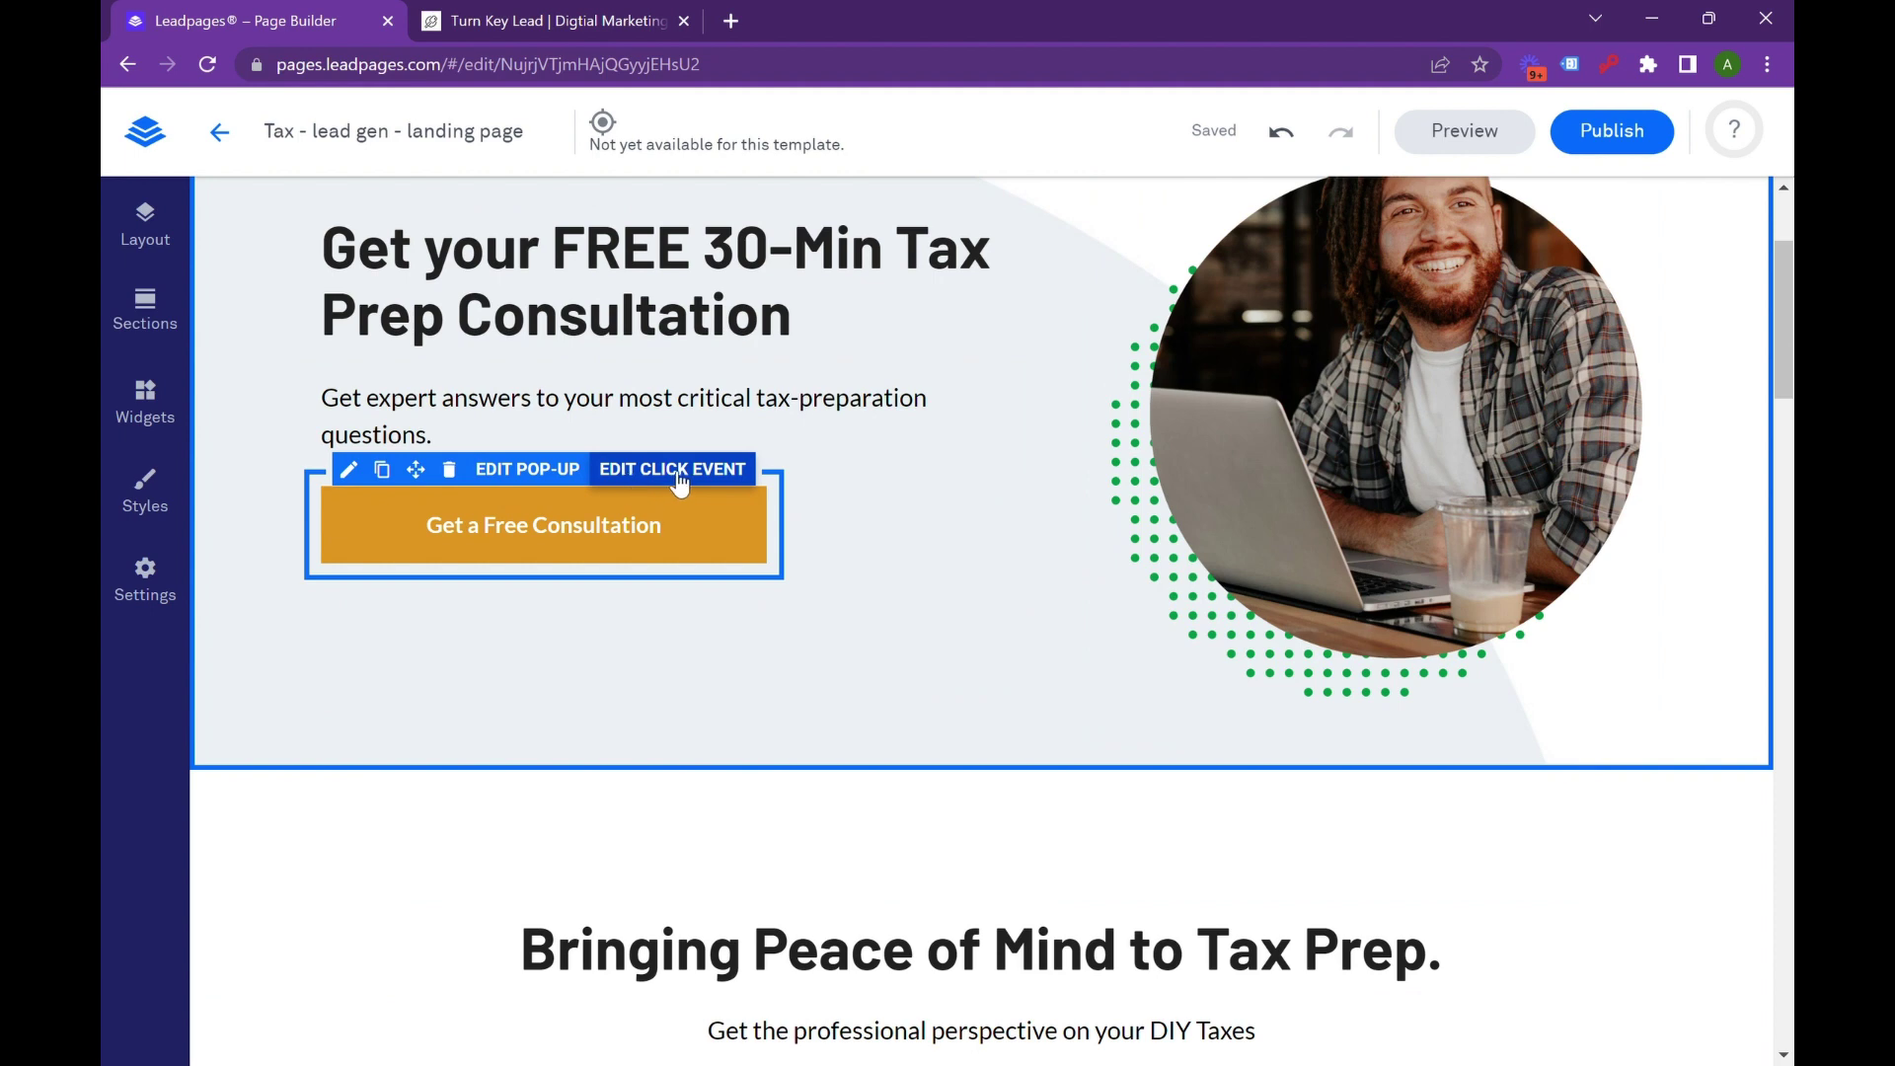
click(677, 472)
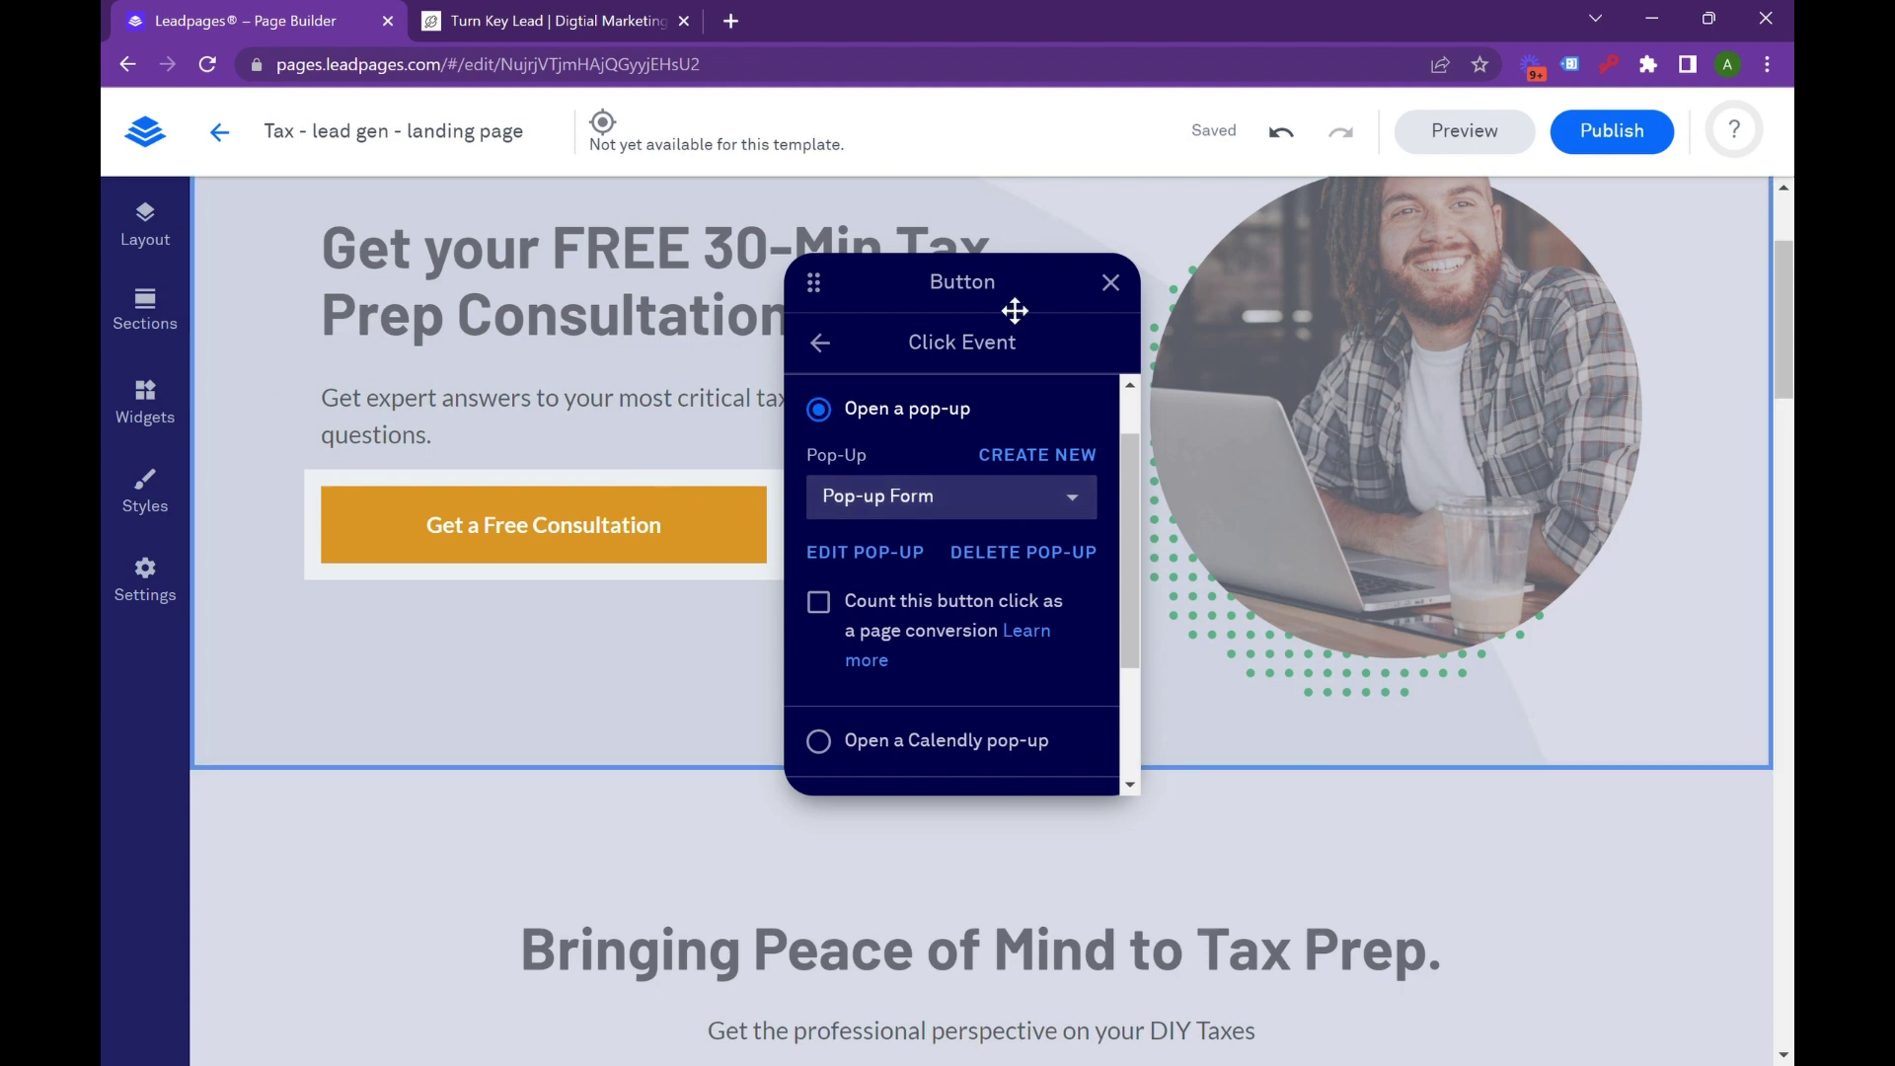
click(1027, 502)
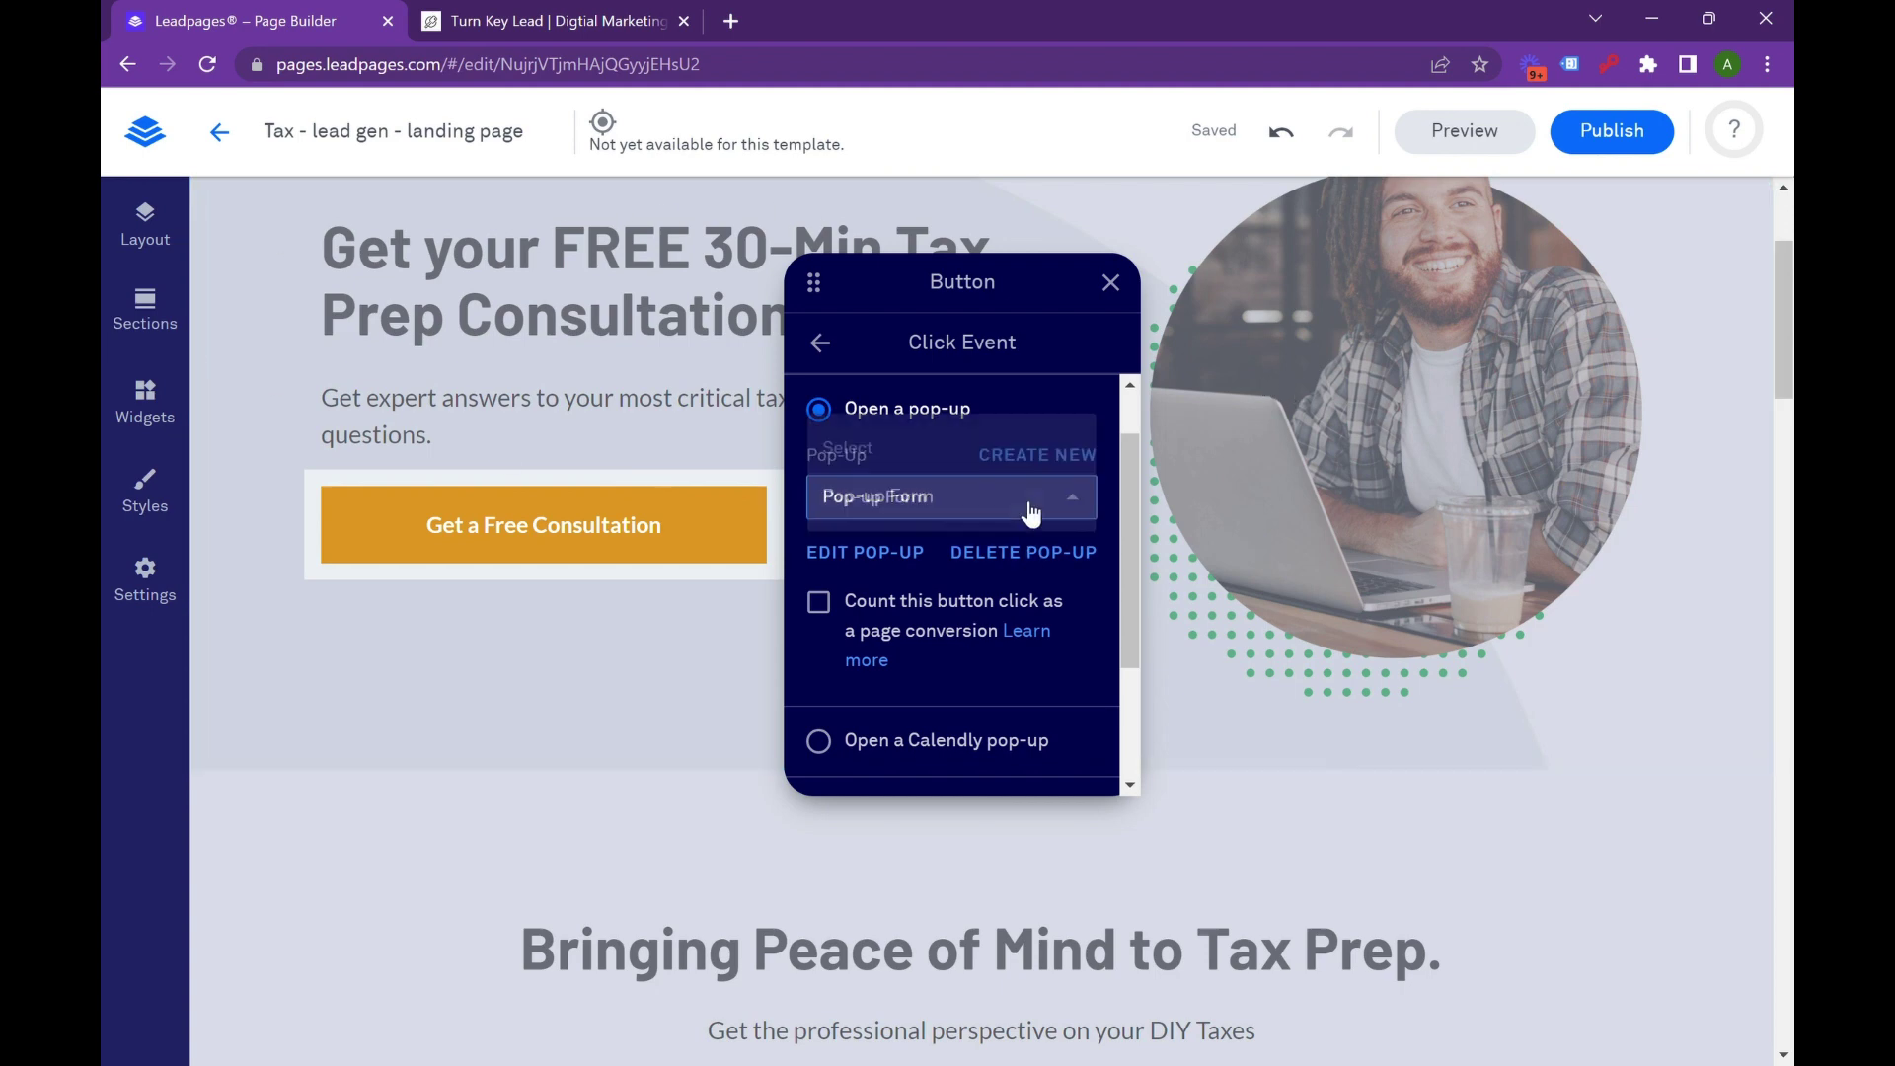
click(812, 562)
click(575, 437)
click(518, 520)
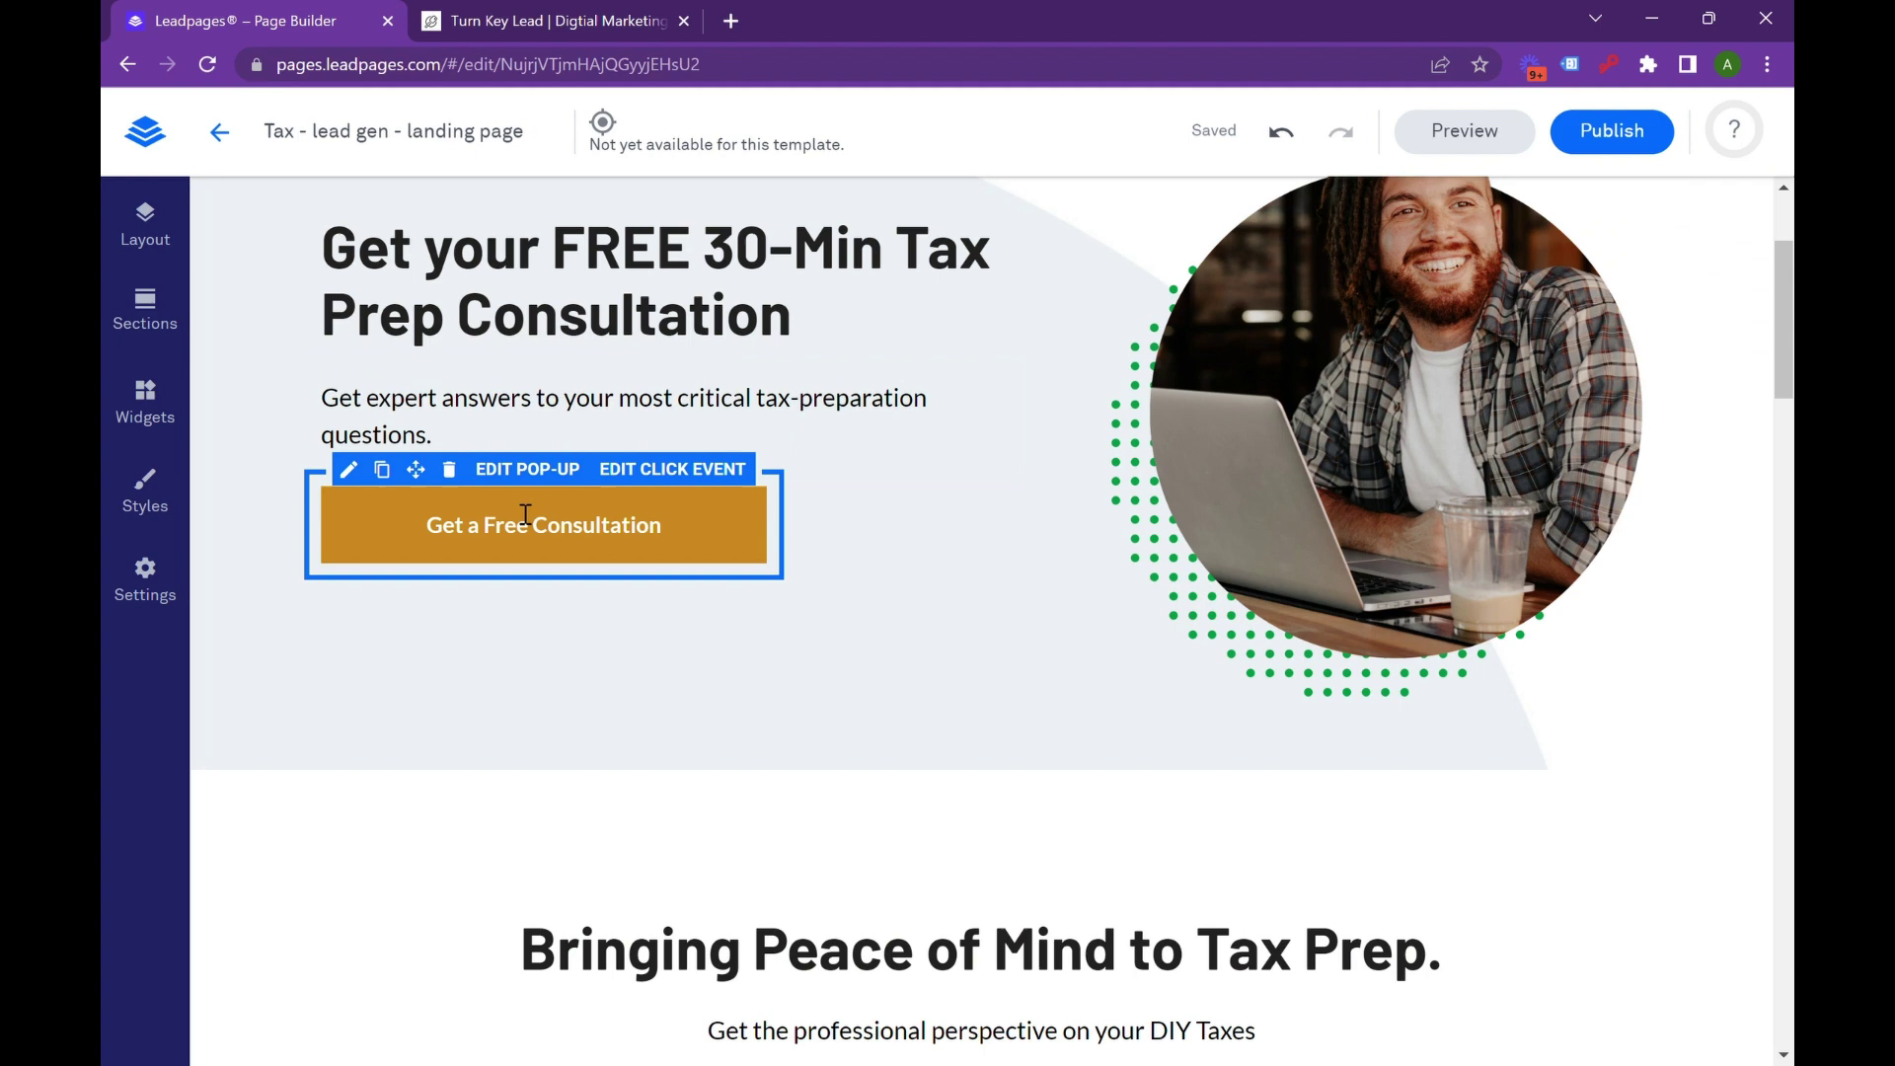
click(520, 467)
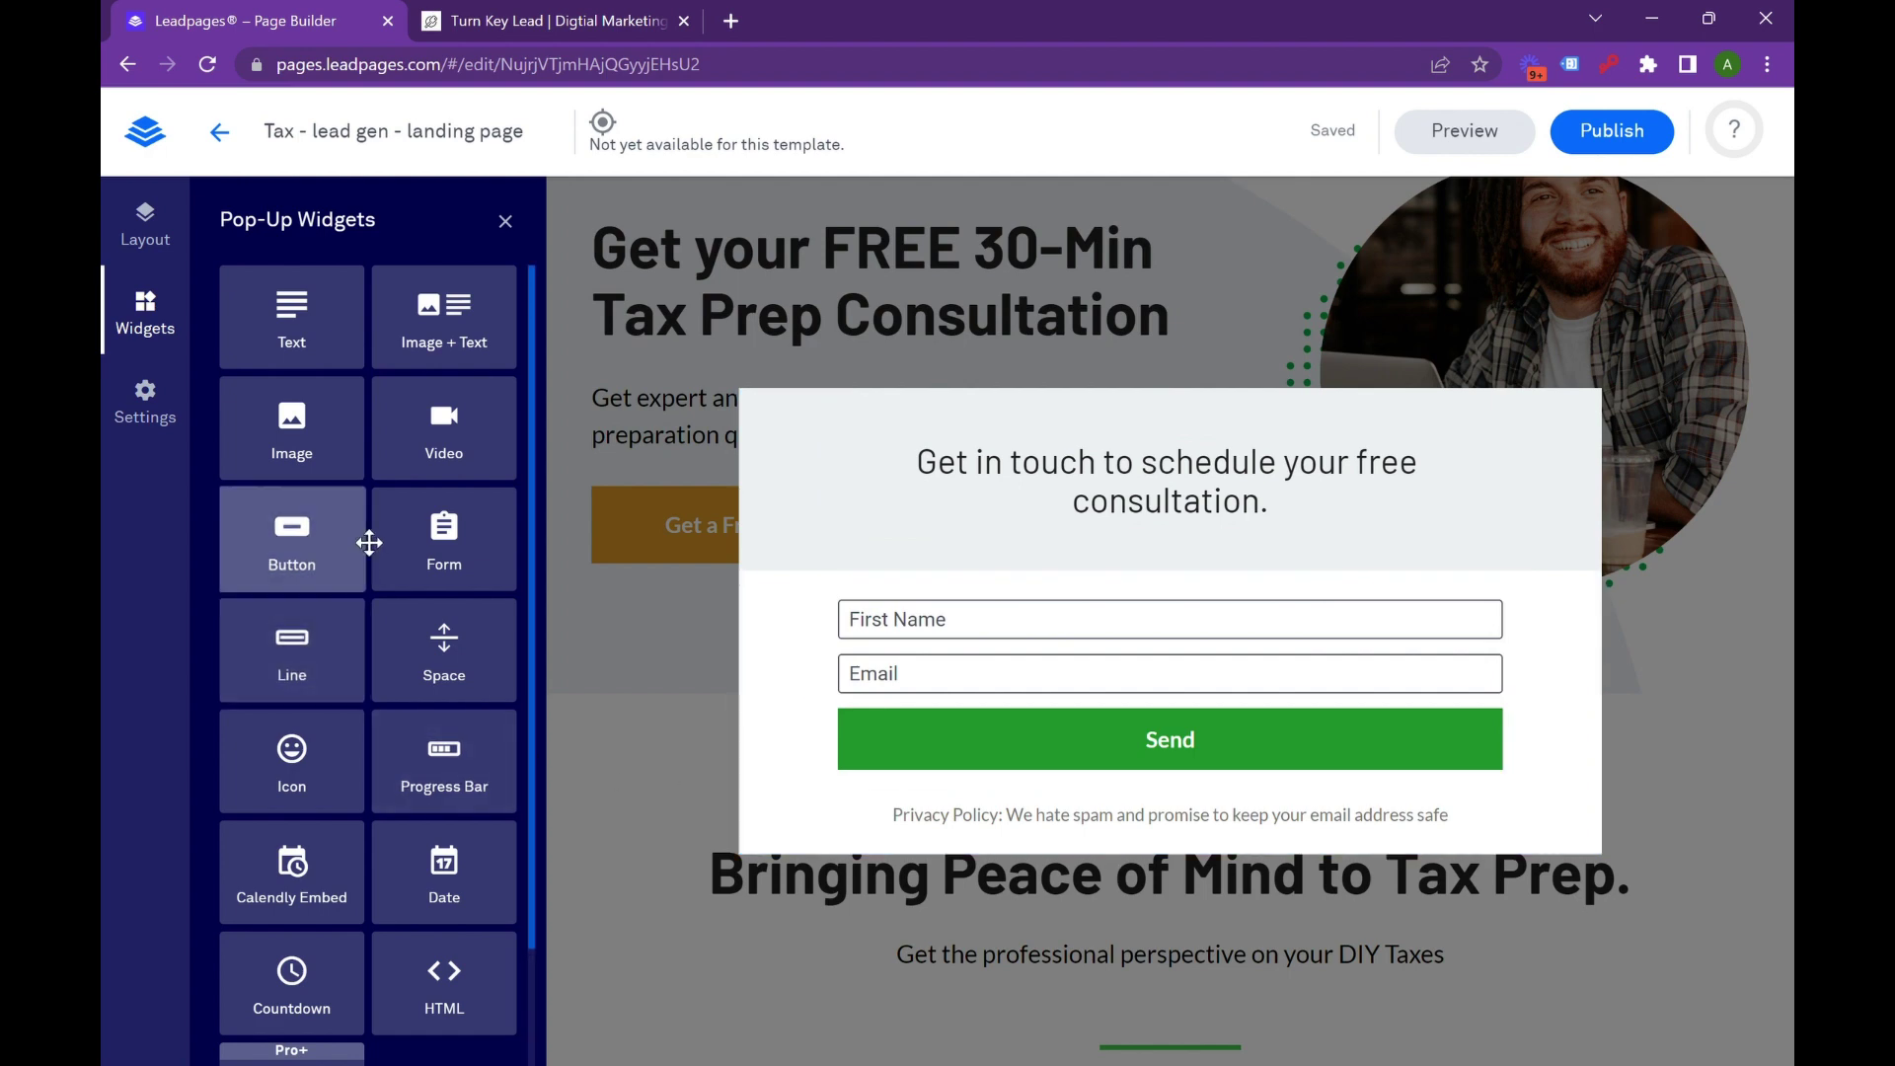
Add an HTML widget to the pop-up, delete its name-and-email form, and exit the pop-up.
scroll(347, 592, down, 2)
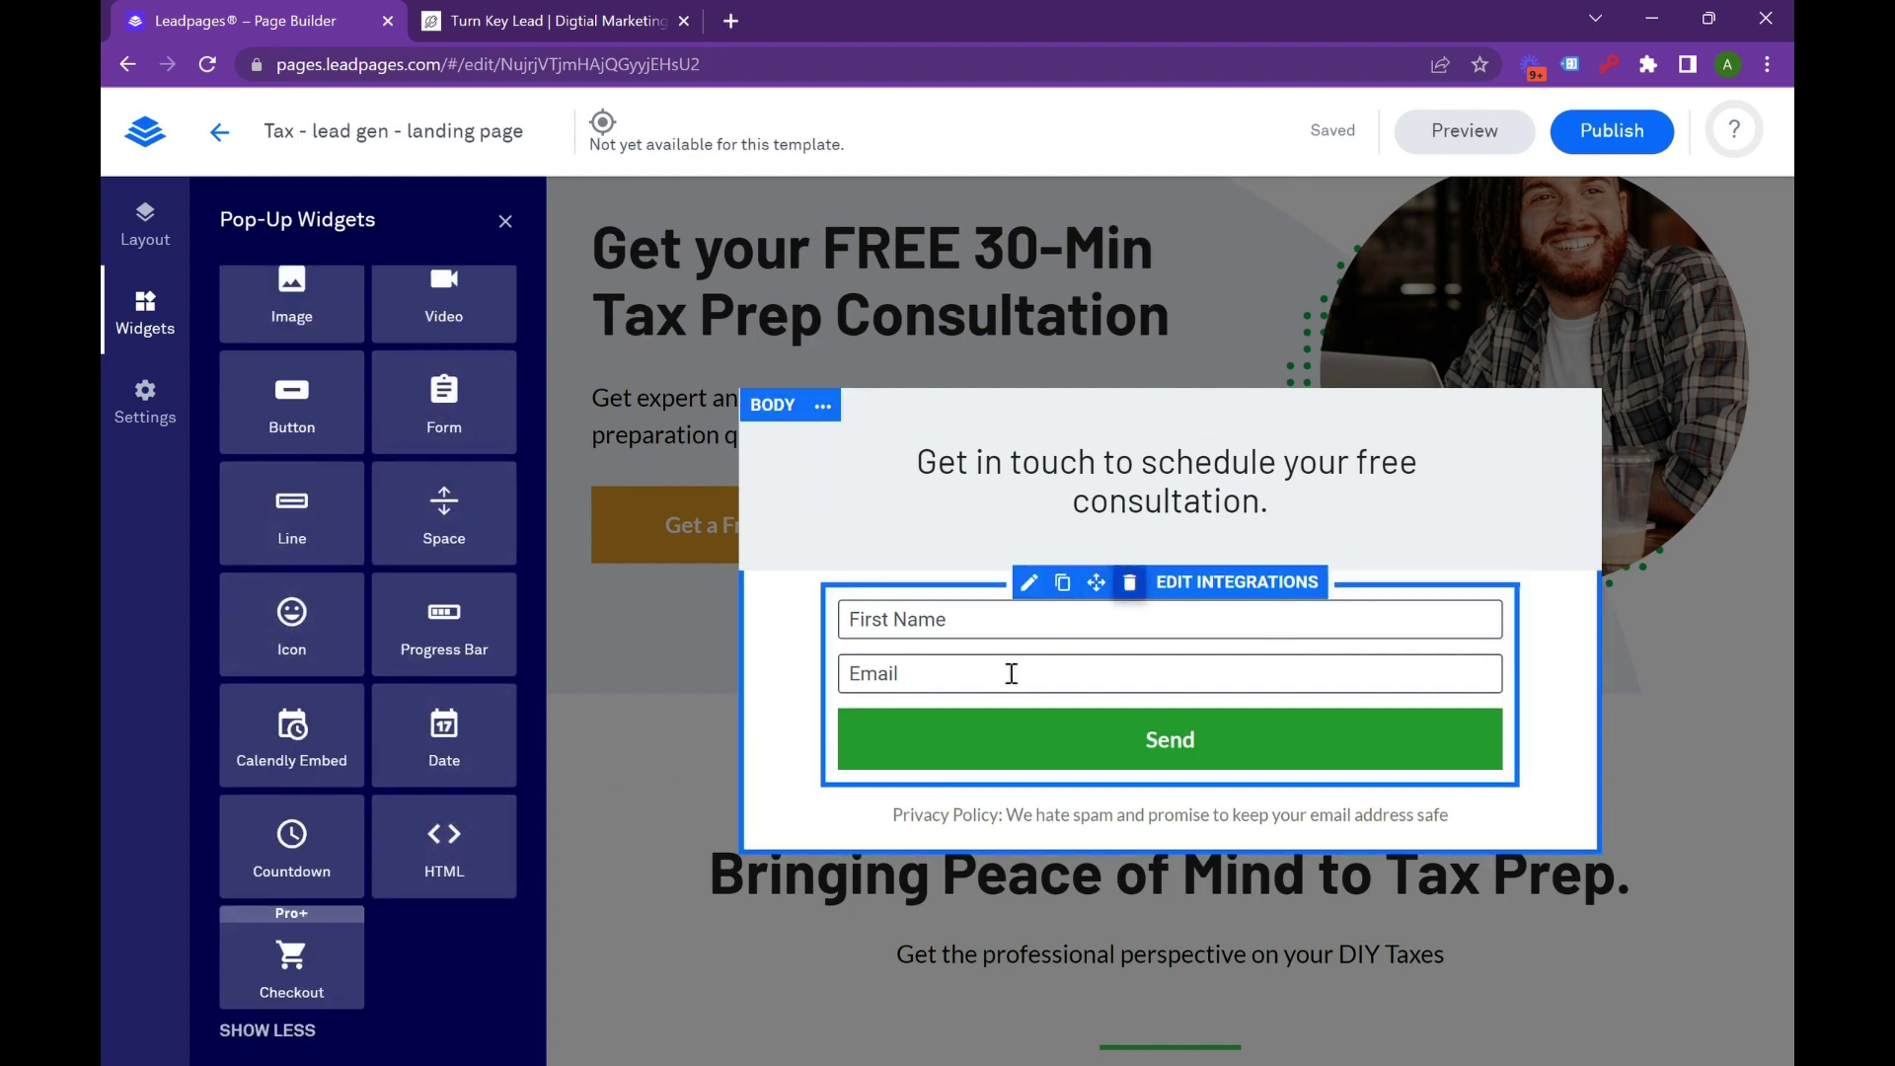
drag(454, 876, 1174, 582)
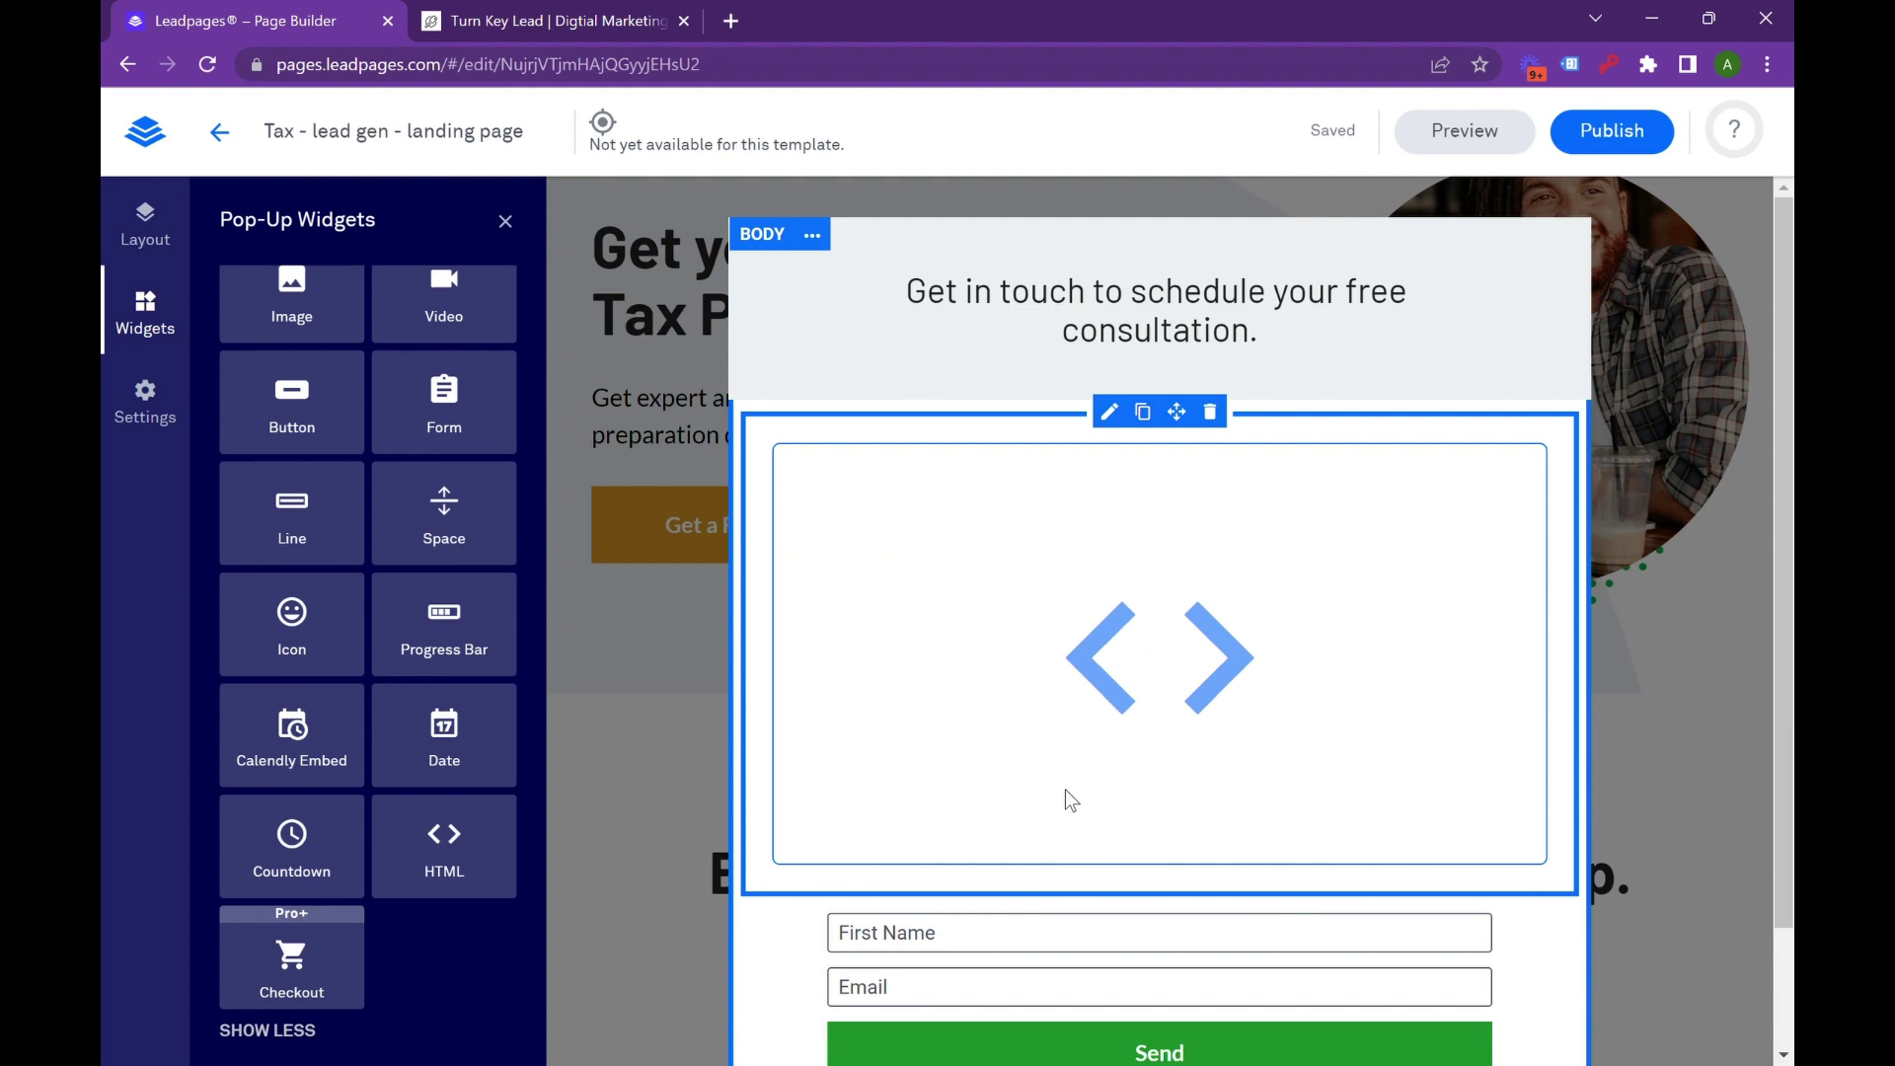
scroll(1054, 797, down, 1)
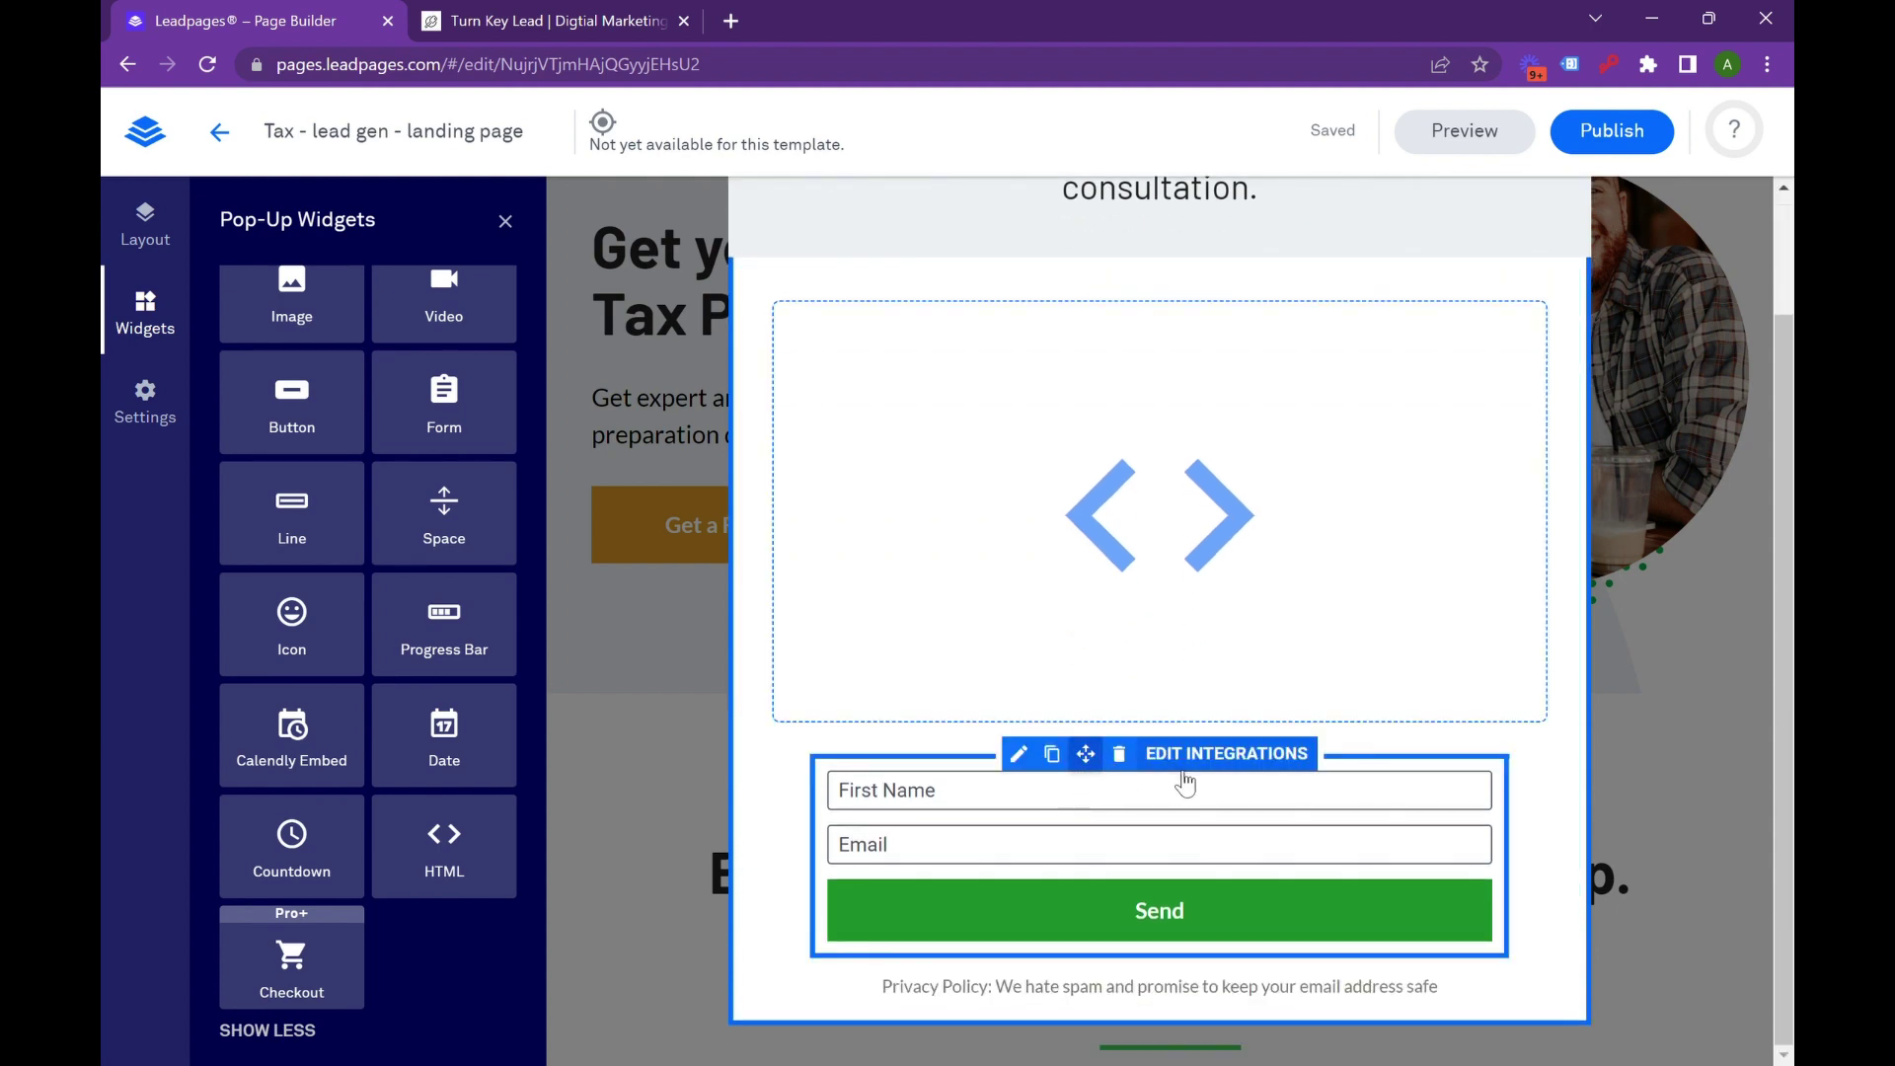
click(1119, 754)
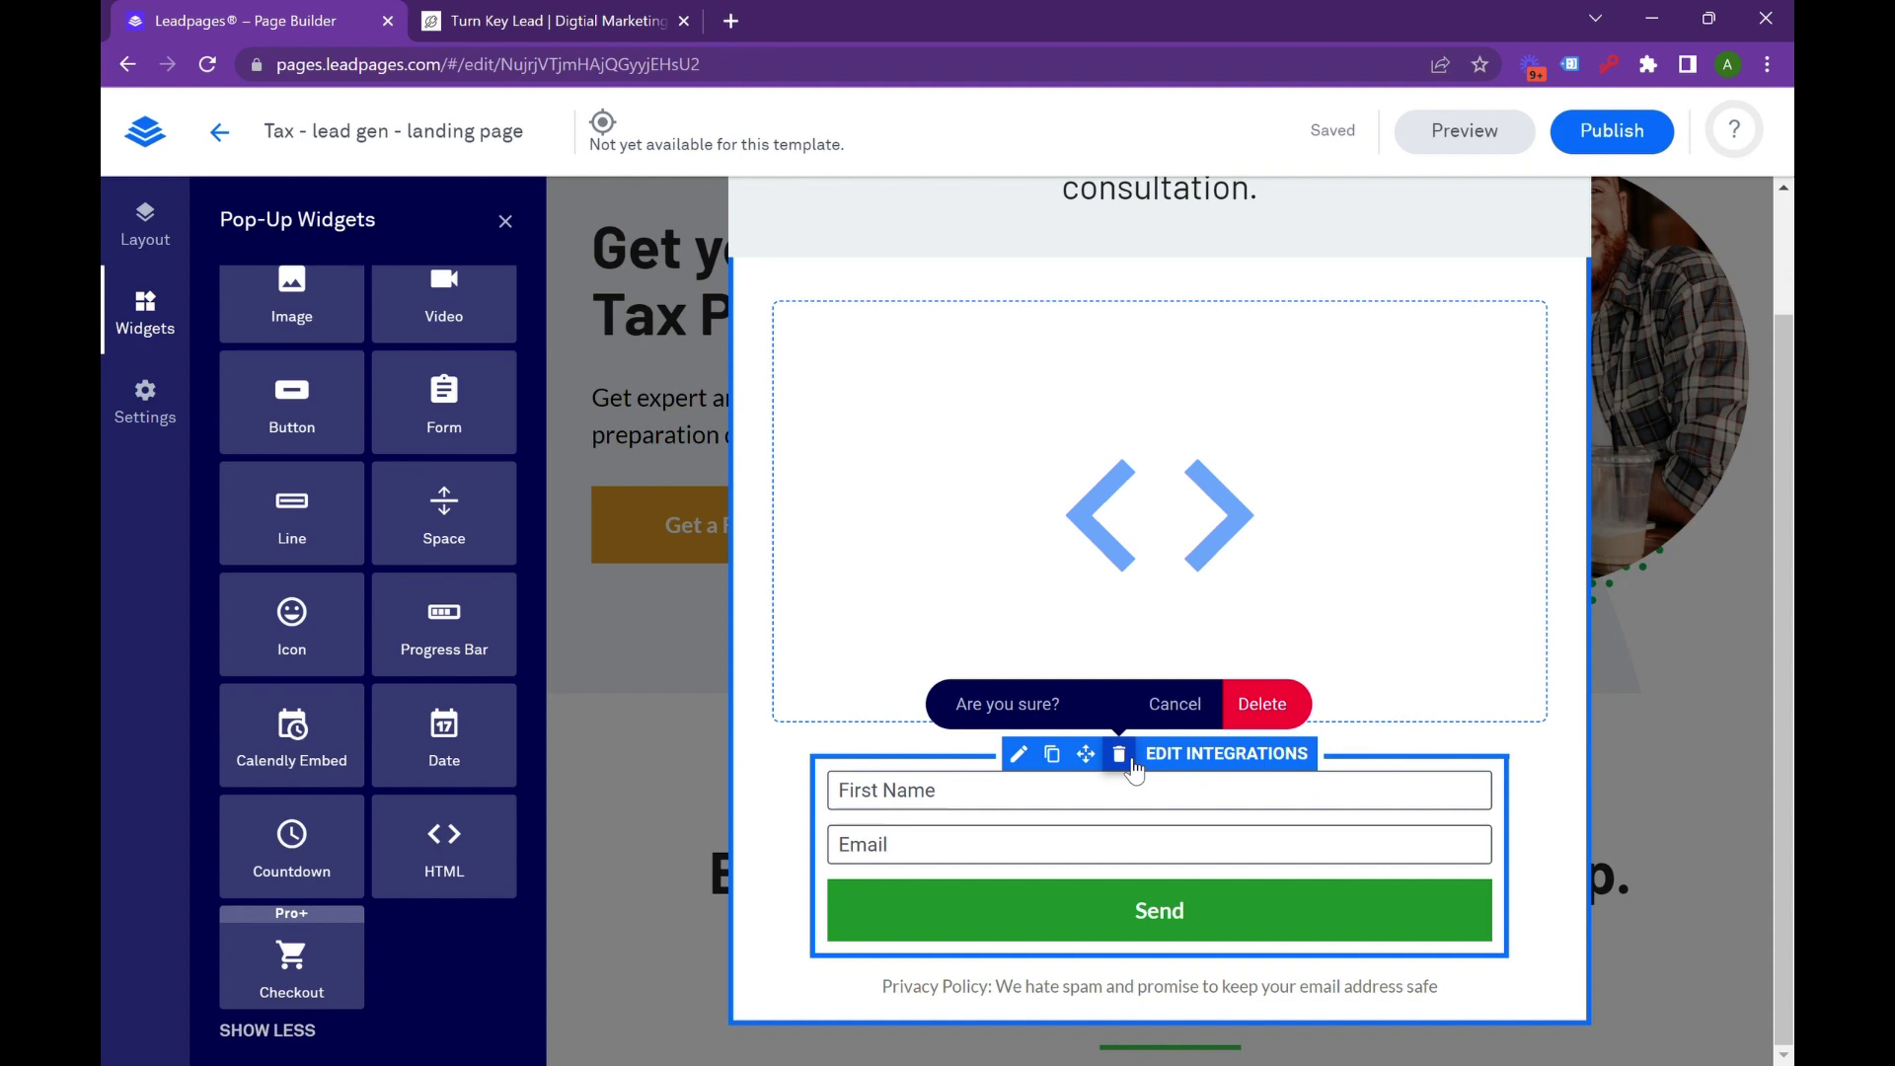
click(1267, 703)
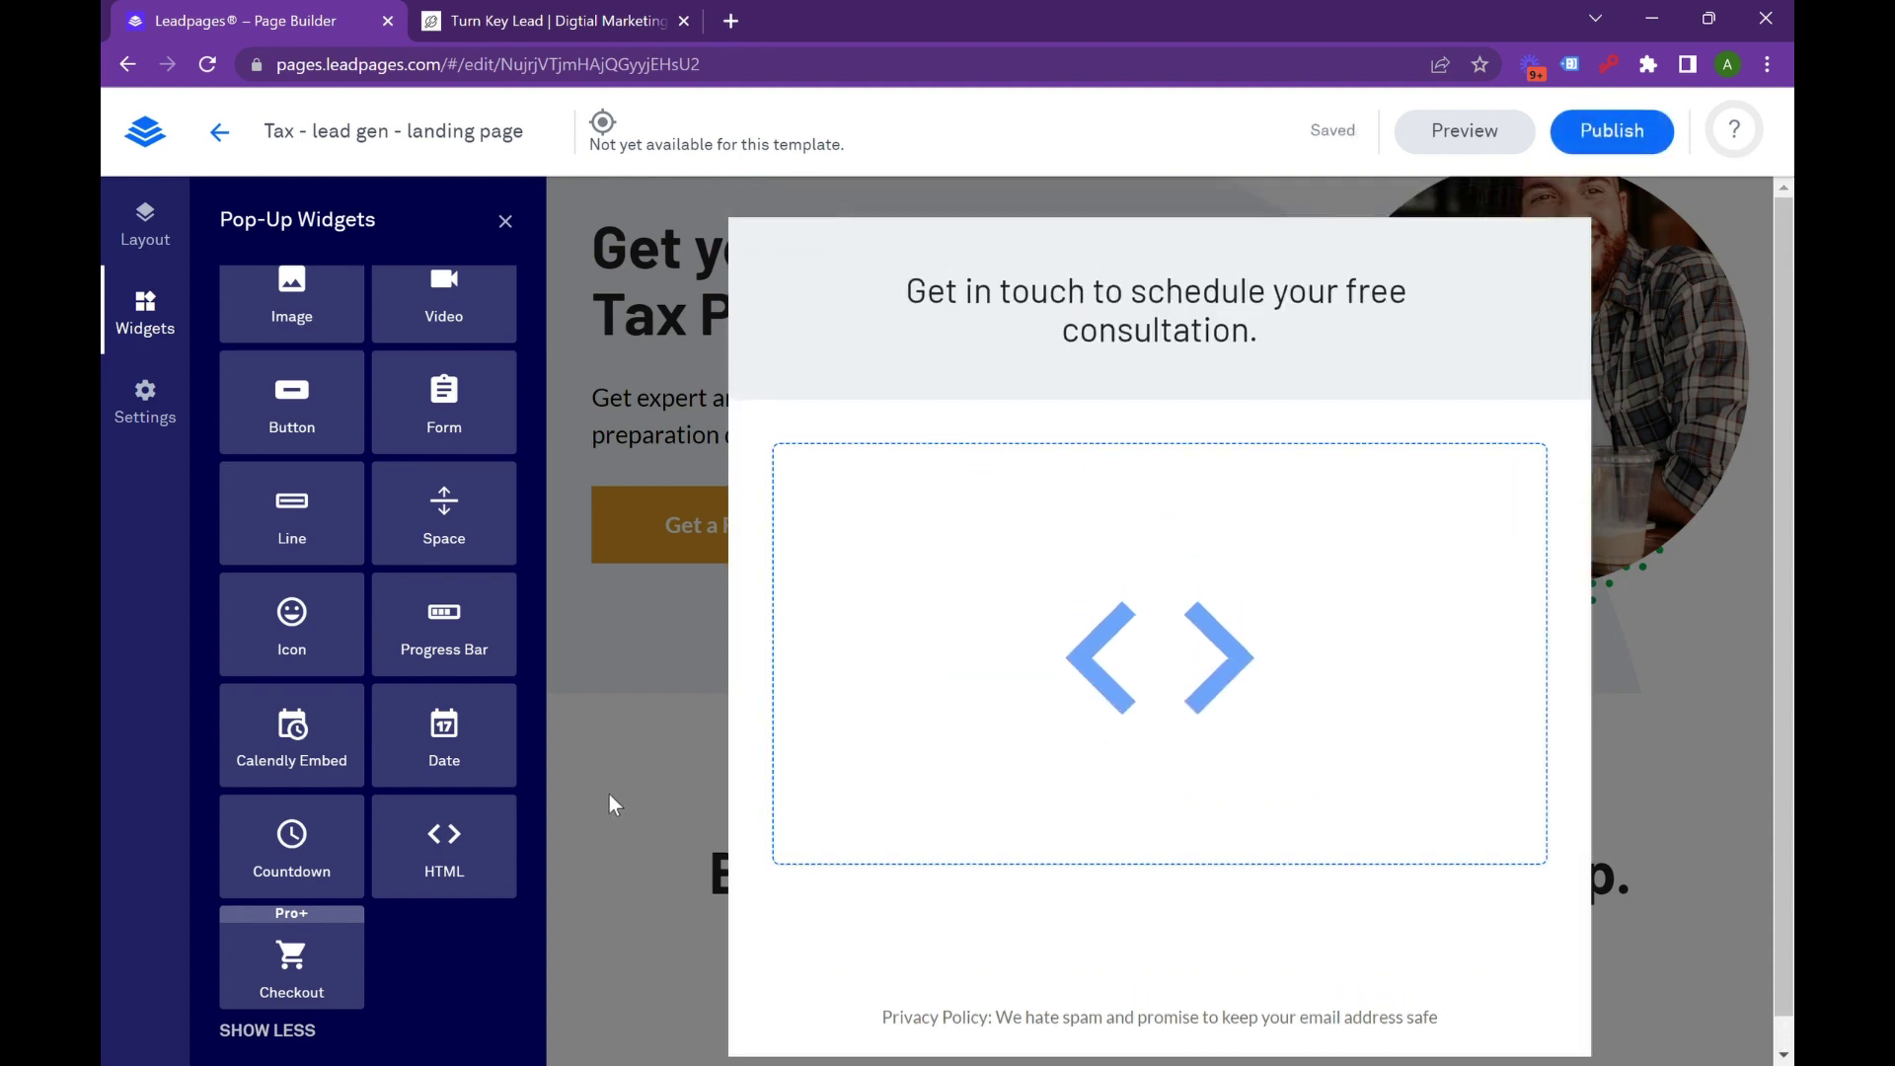
click(639, 711)
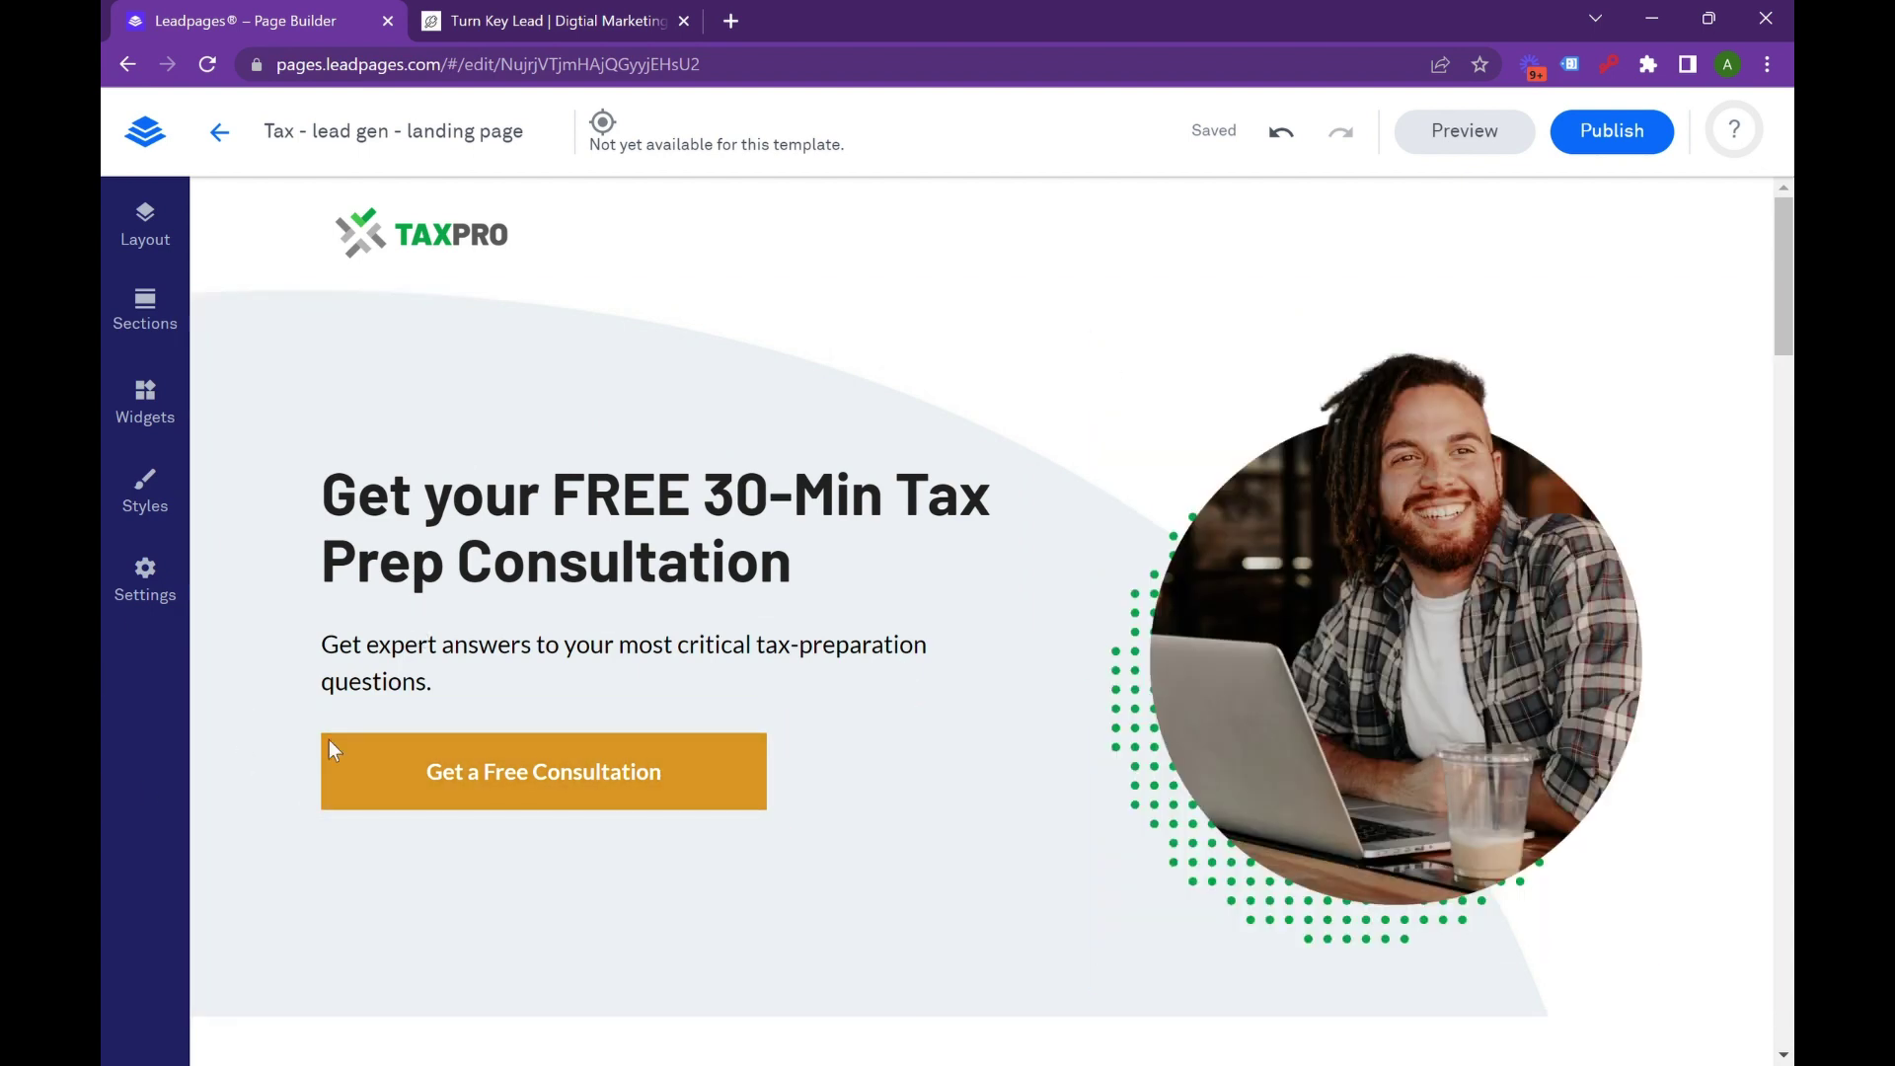
scroll(910, 661, down, 1)
scroll(910, 663, down, 3)
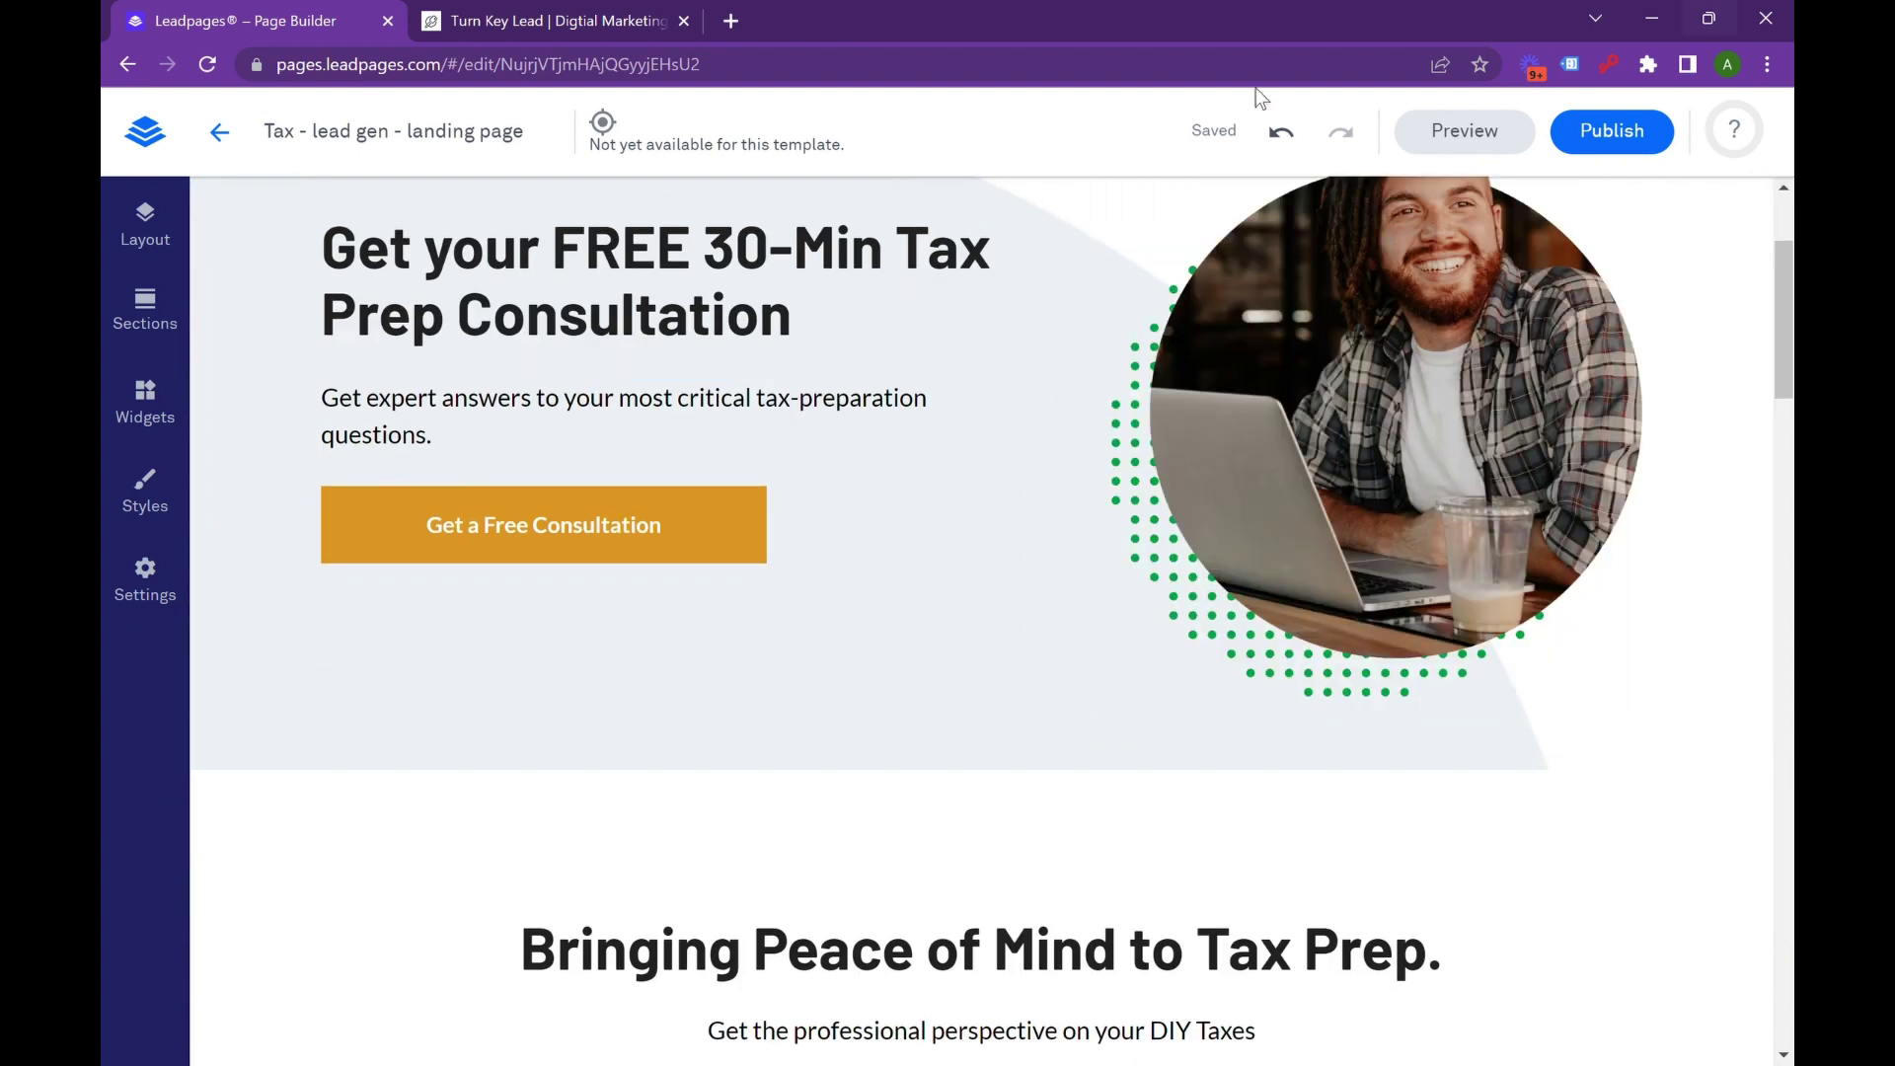
scroll(912, 438, up, 4)
scroll(1276, 472, down, 10)
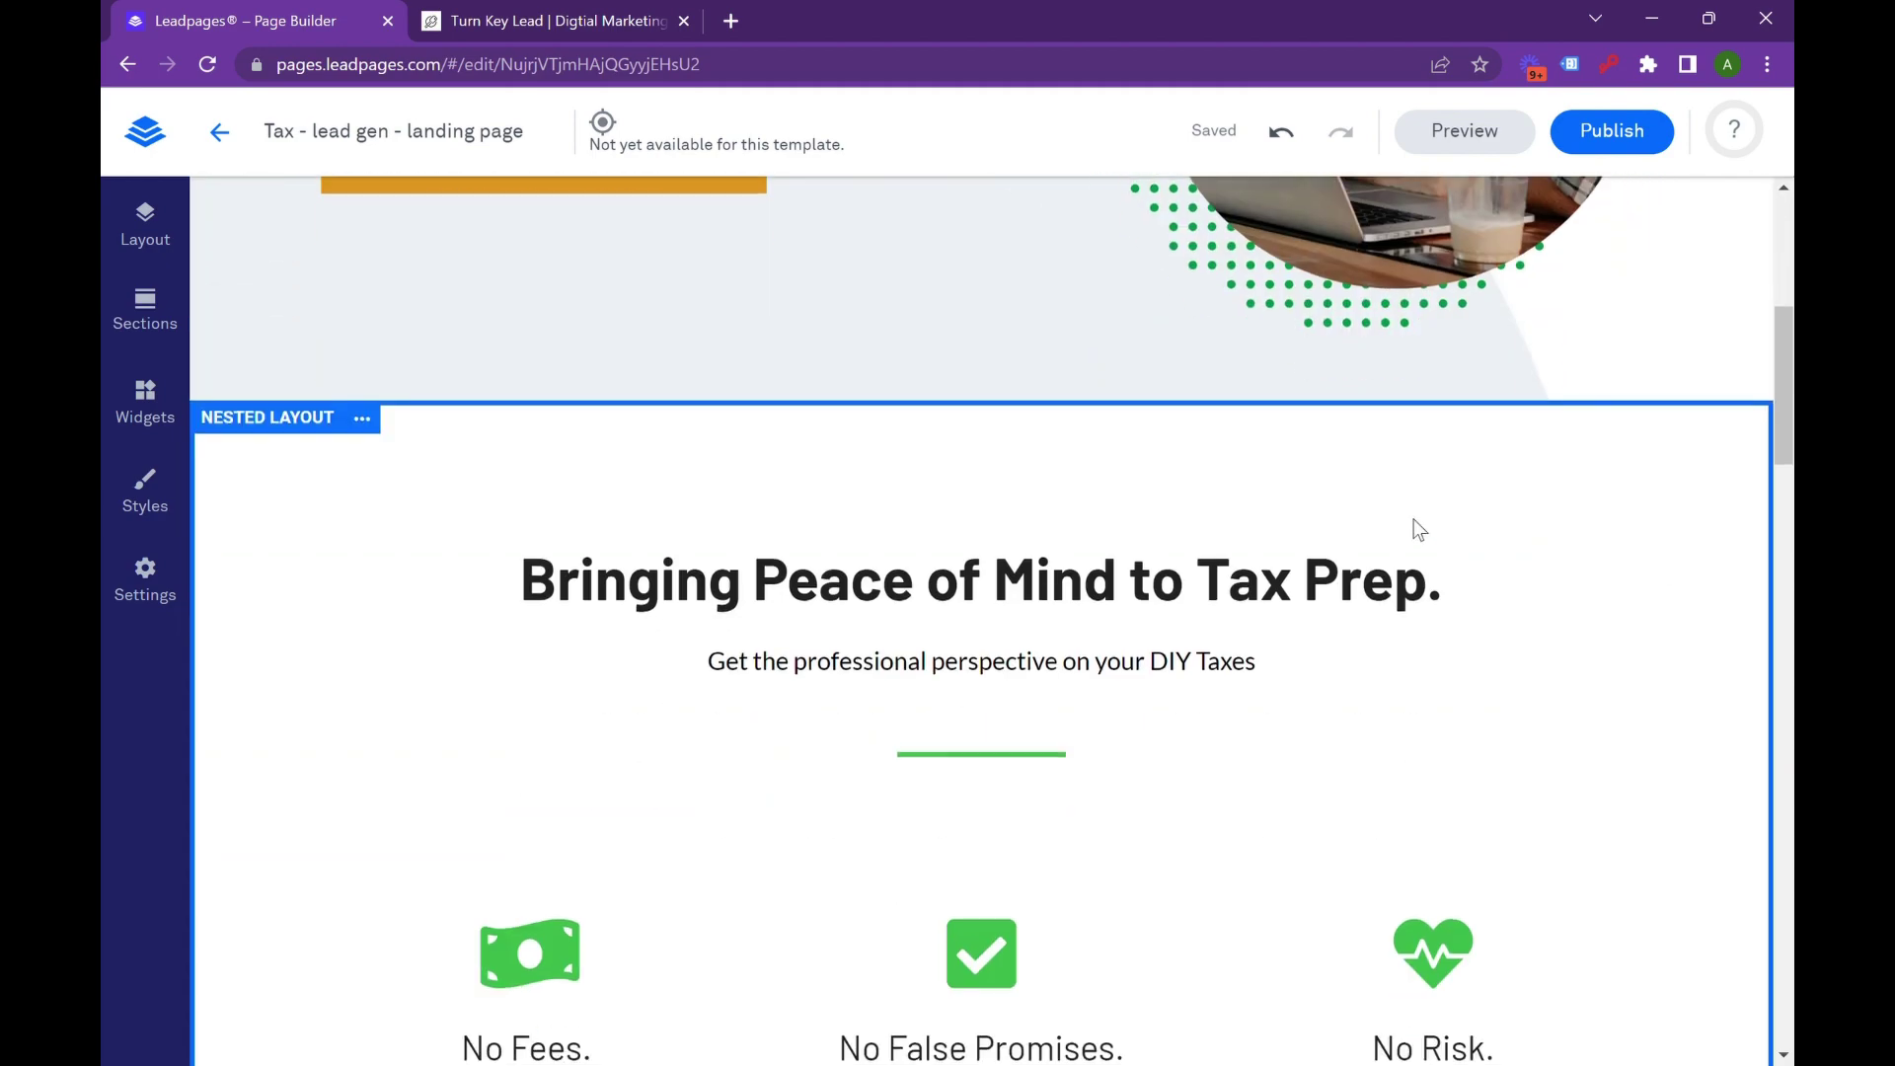
scroll(965, 571, up, 4)
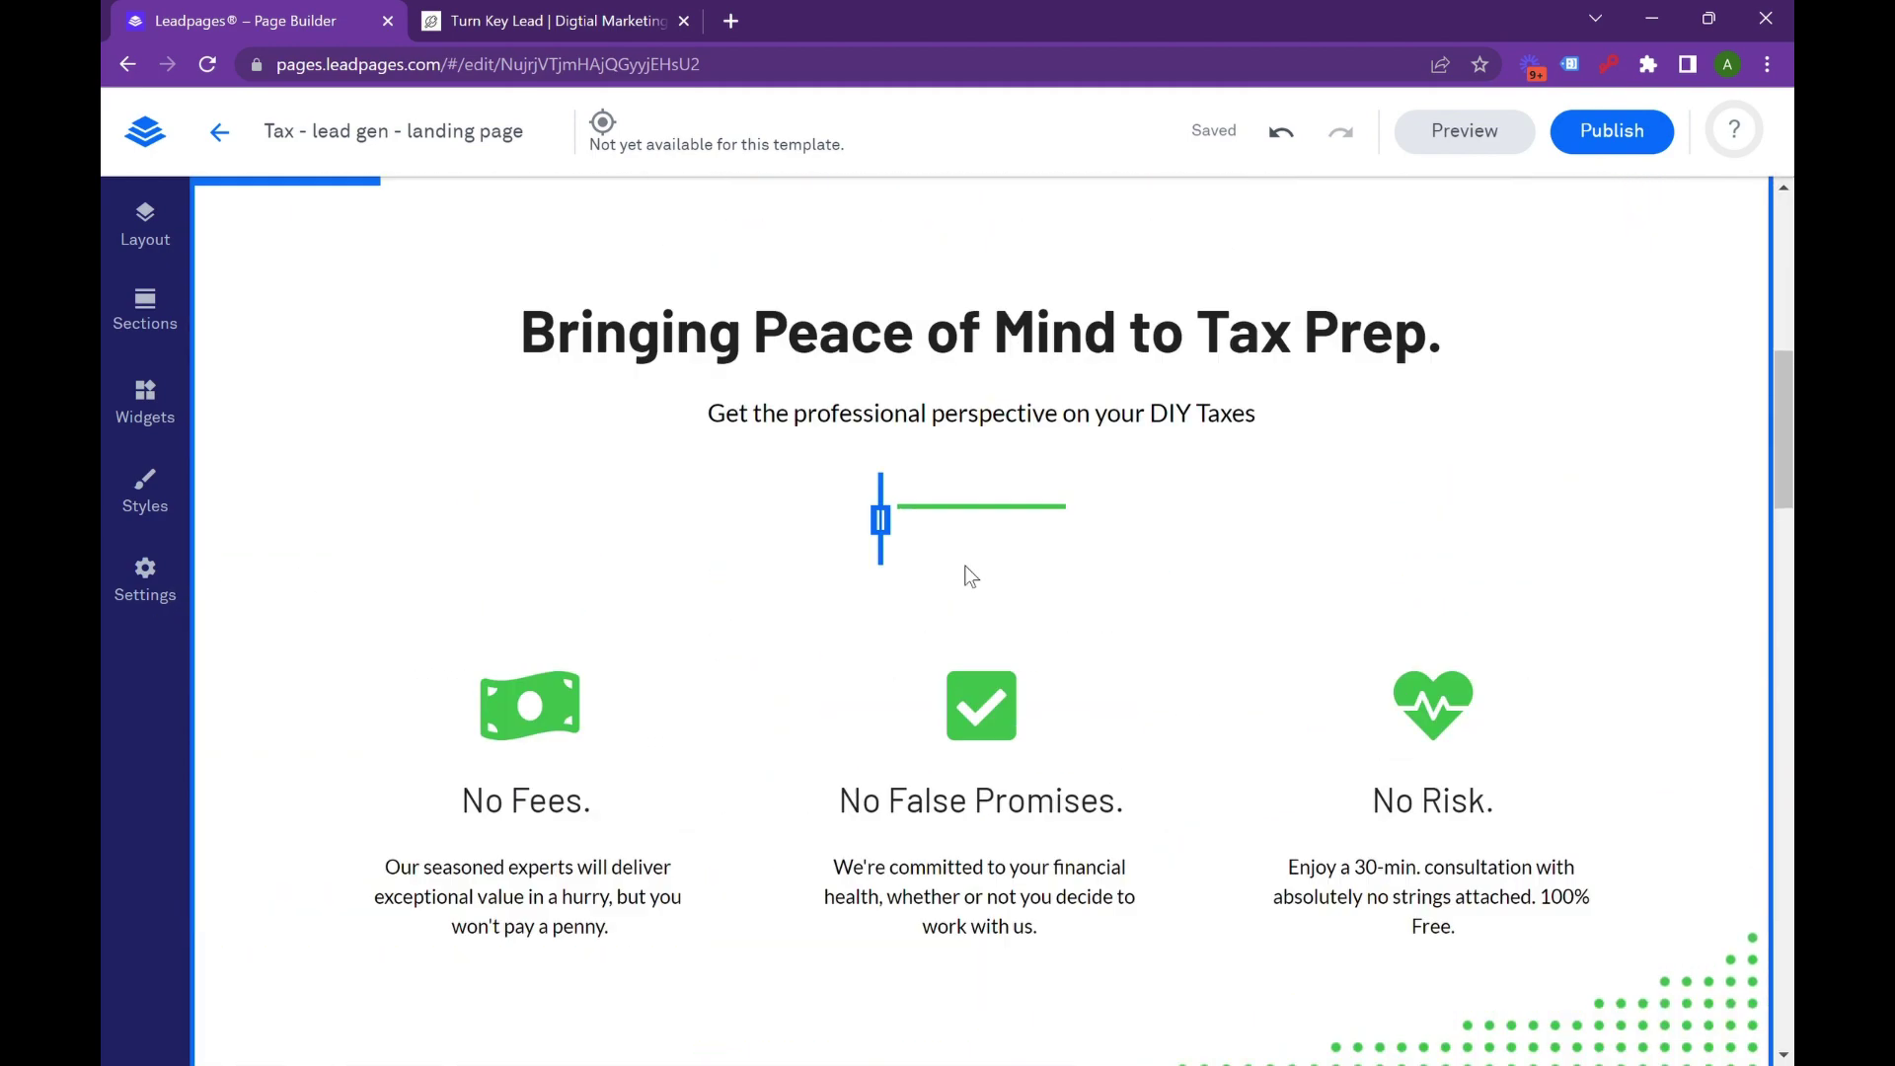
scroll(965, 677, up, 10)
scroll(957, 659, up, 2)
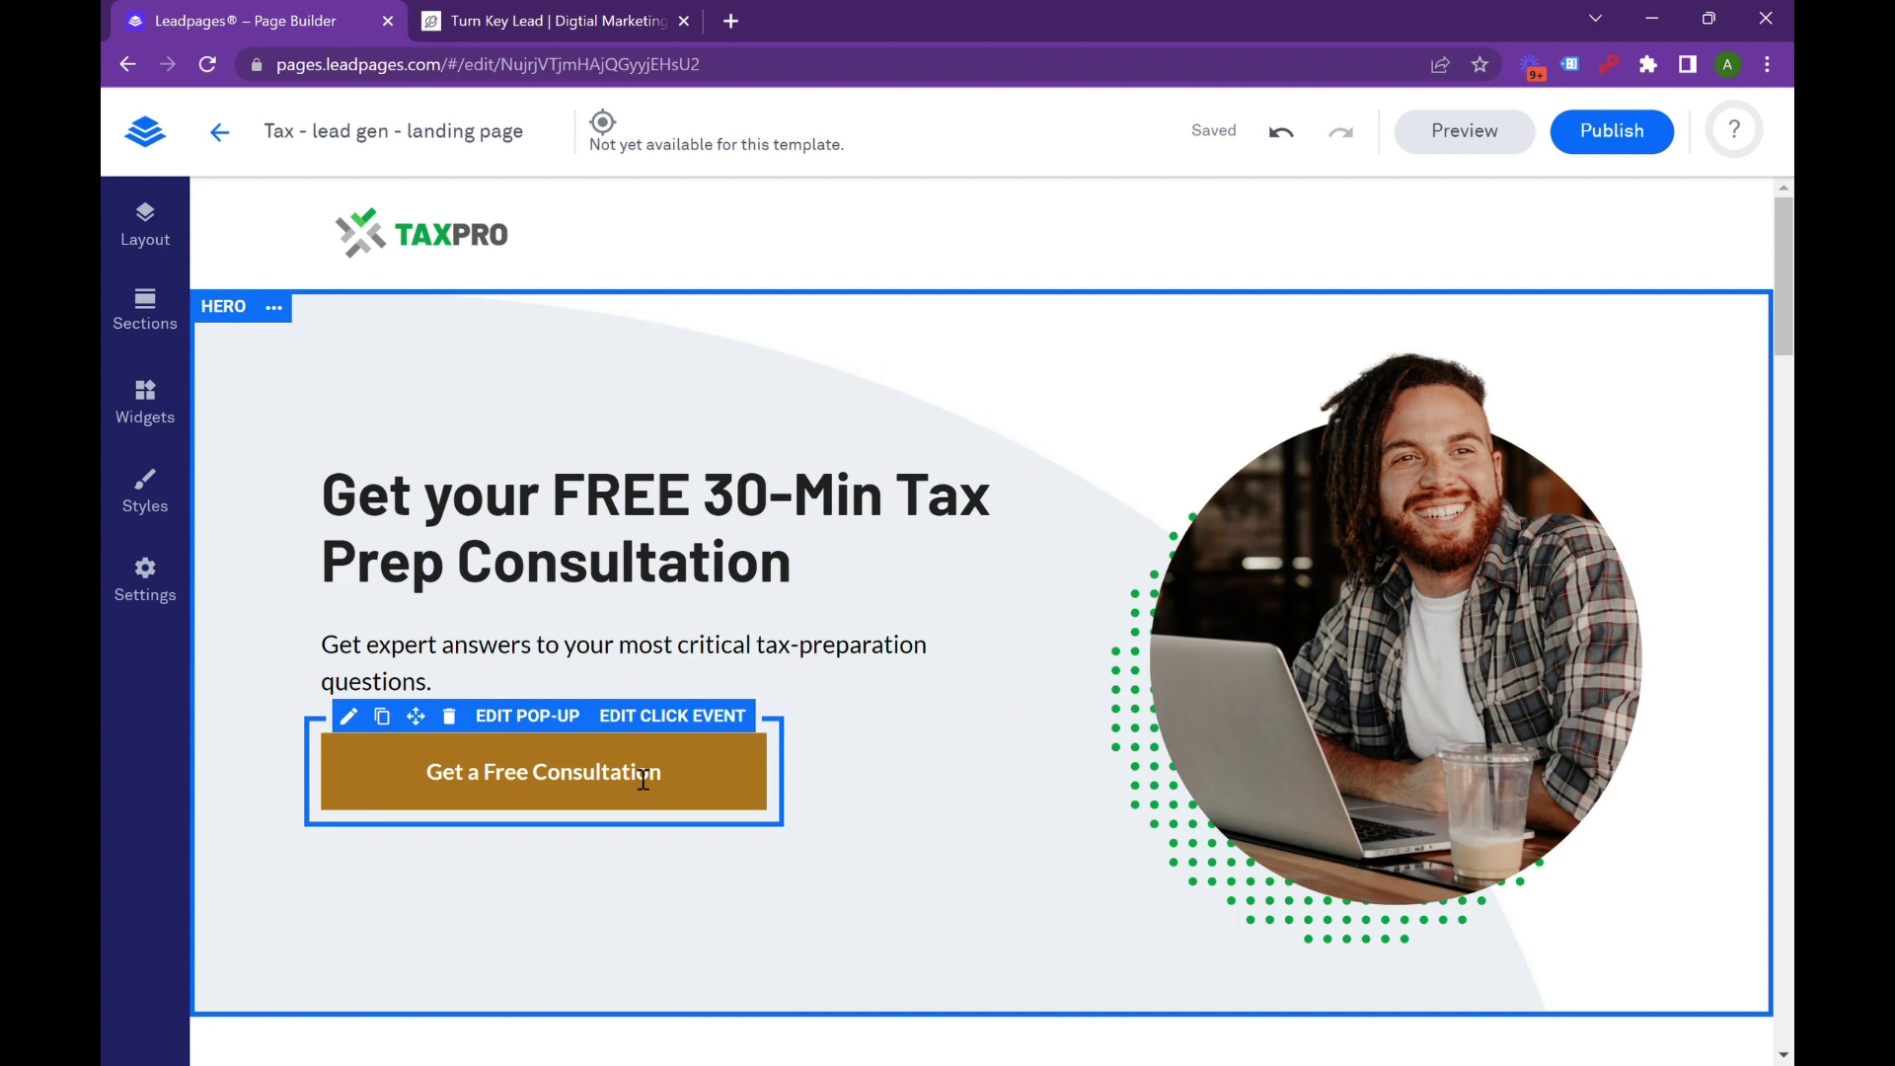
scroll(643, 780, down, 6)
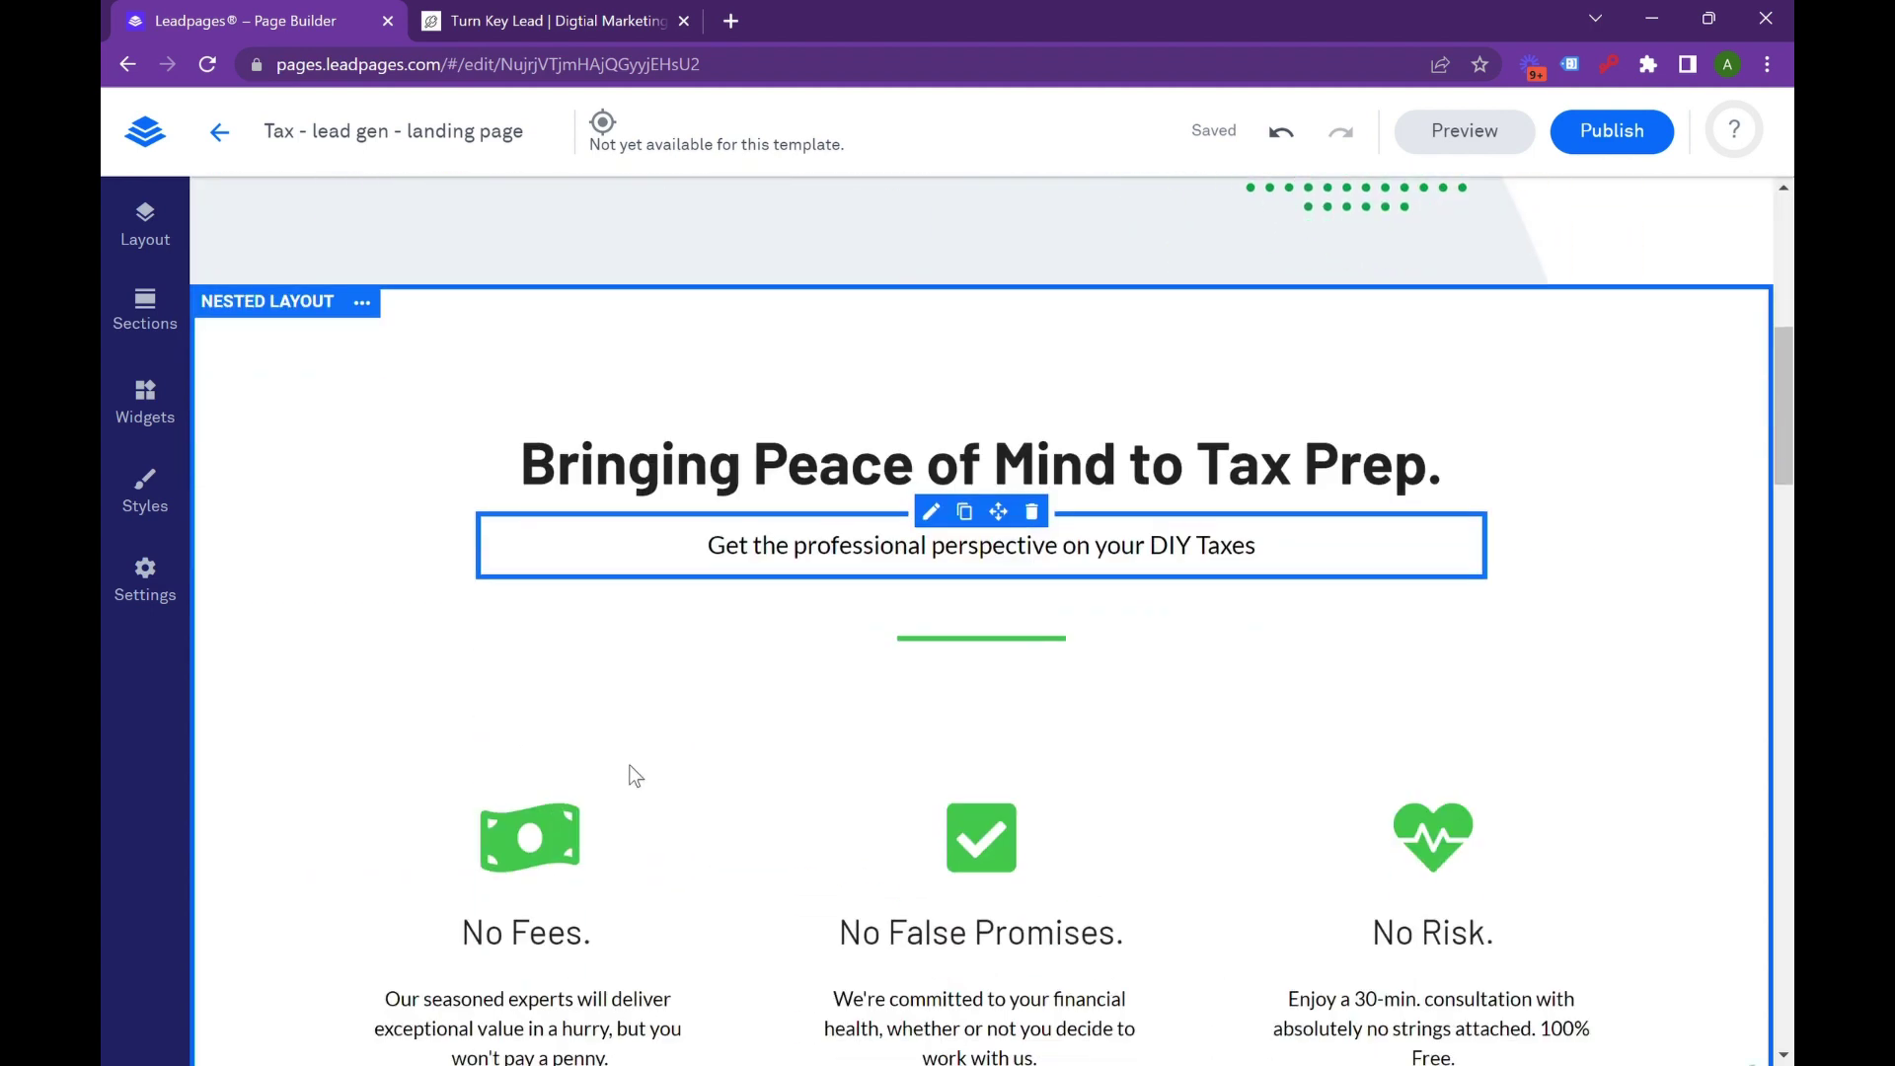
scroll(629, 758, down, 1)
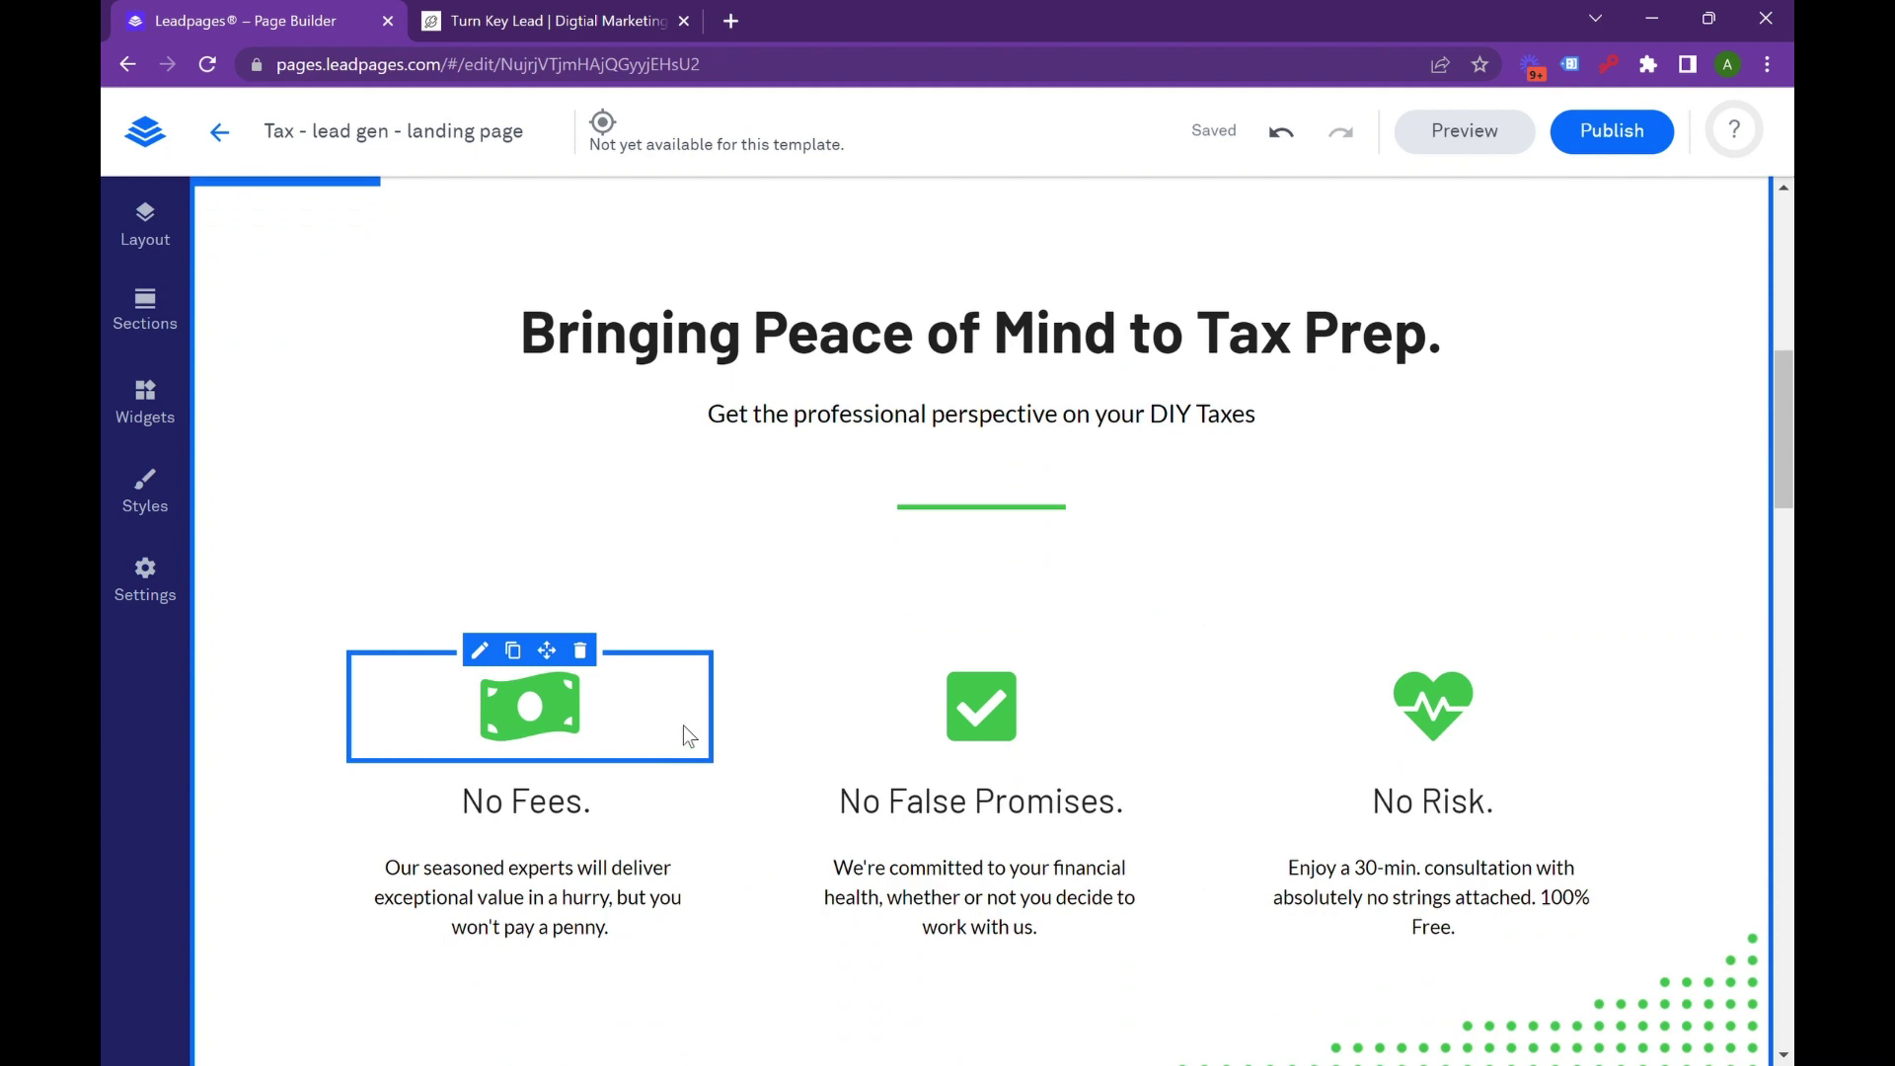
scroll(647, 727, up, 7)
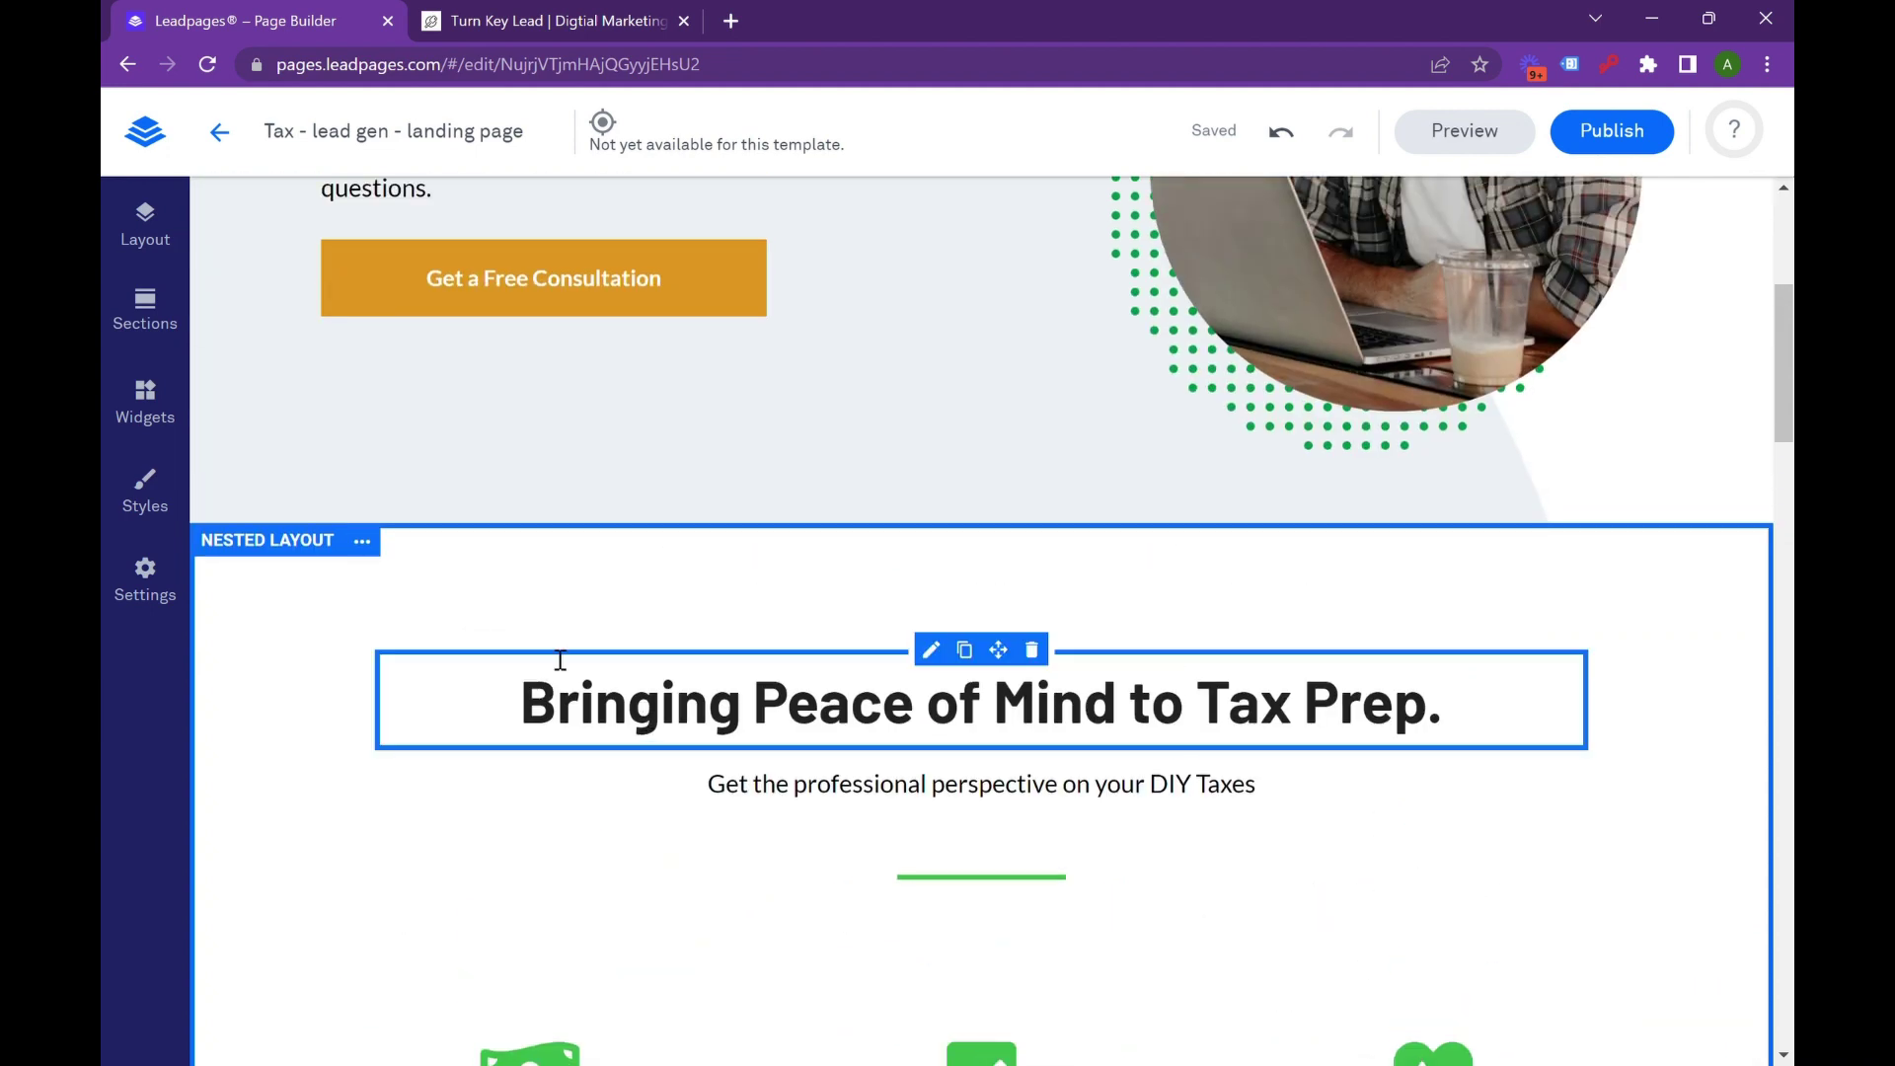
scroll(1259, 732, down, 7)
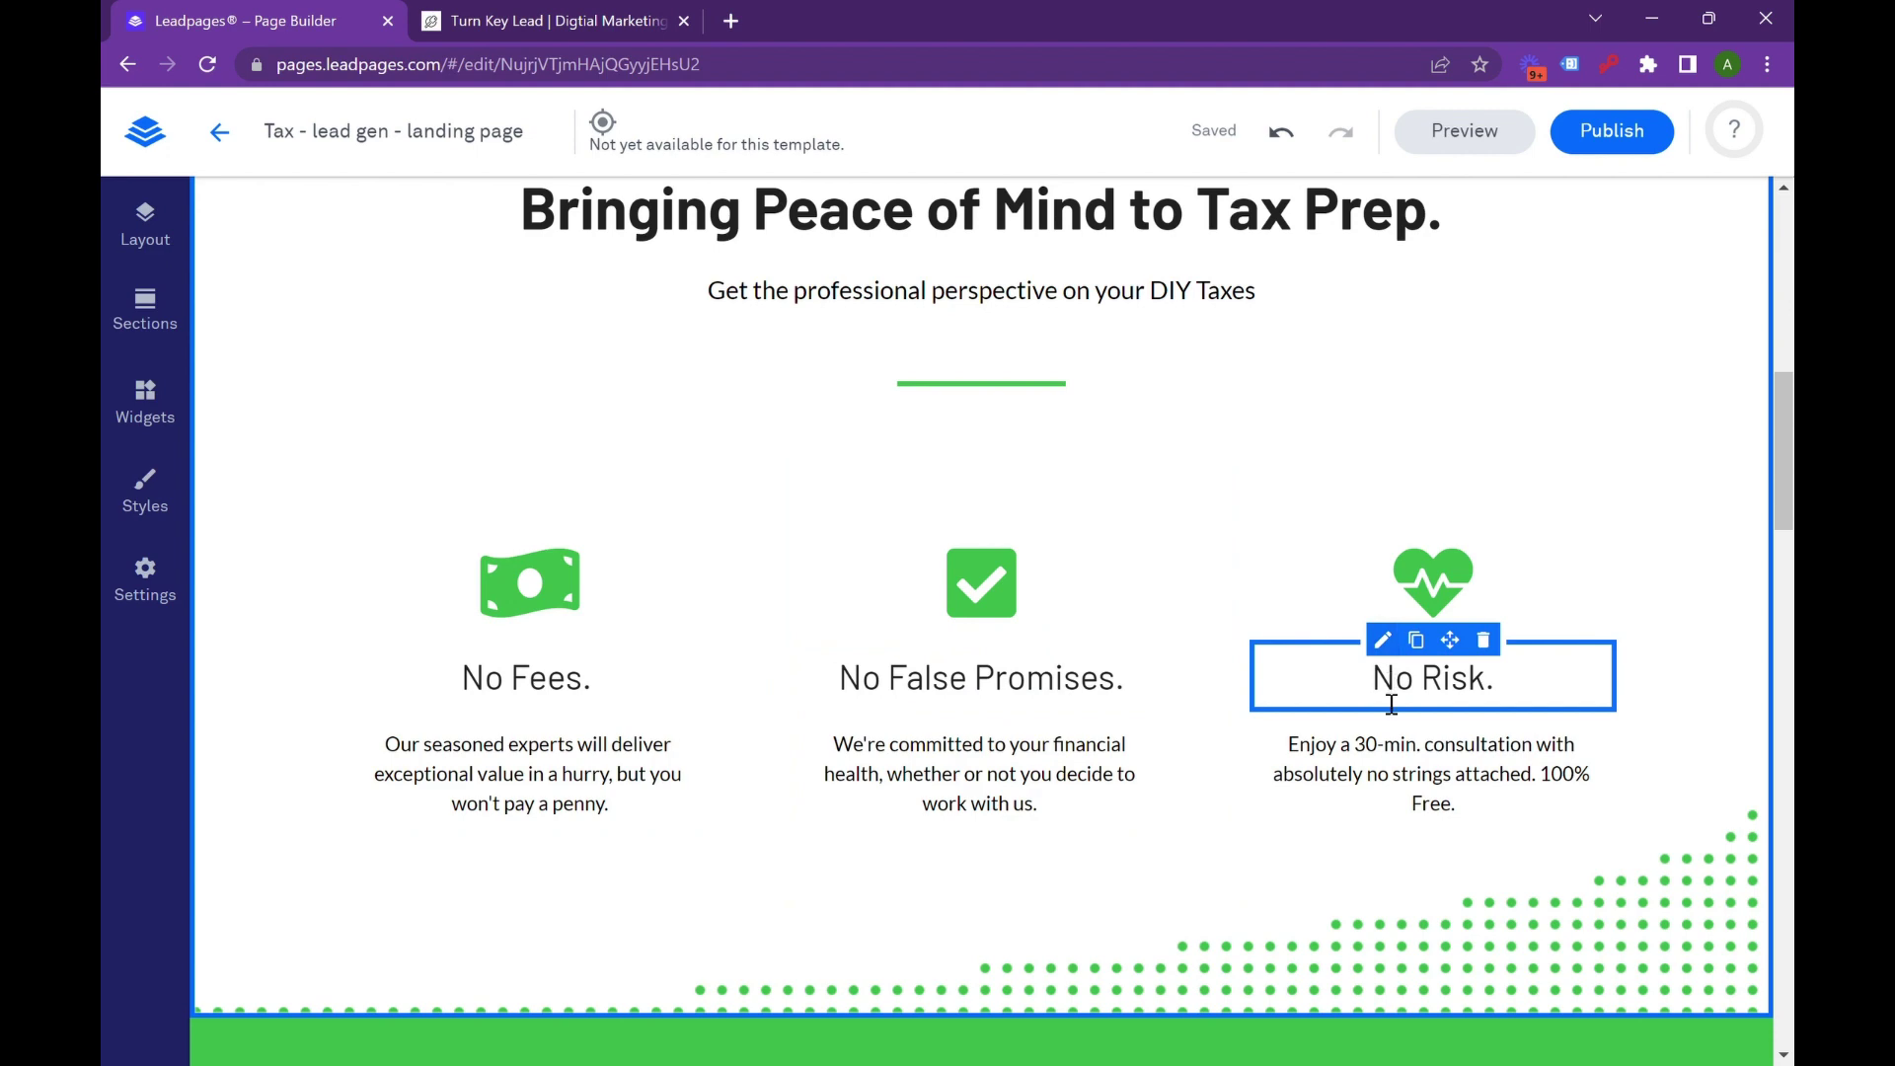
scroll(819, 619, up, 3)
scroll(820, 619, down, 2)
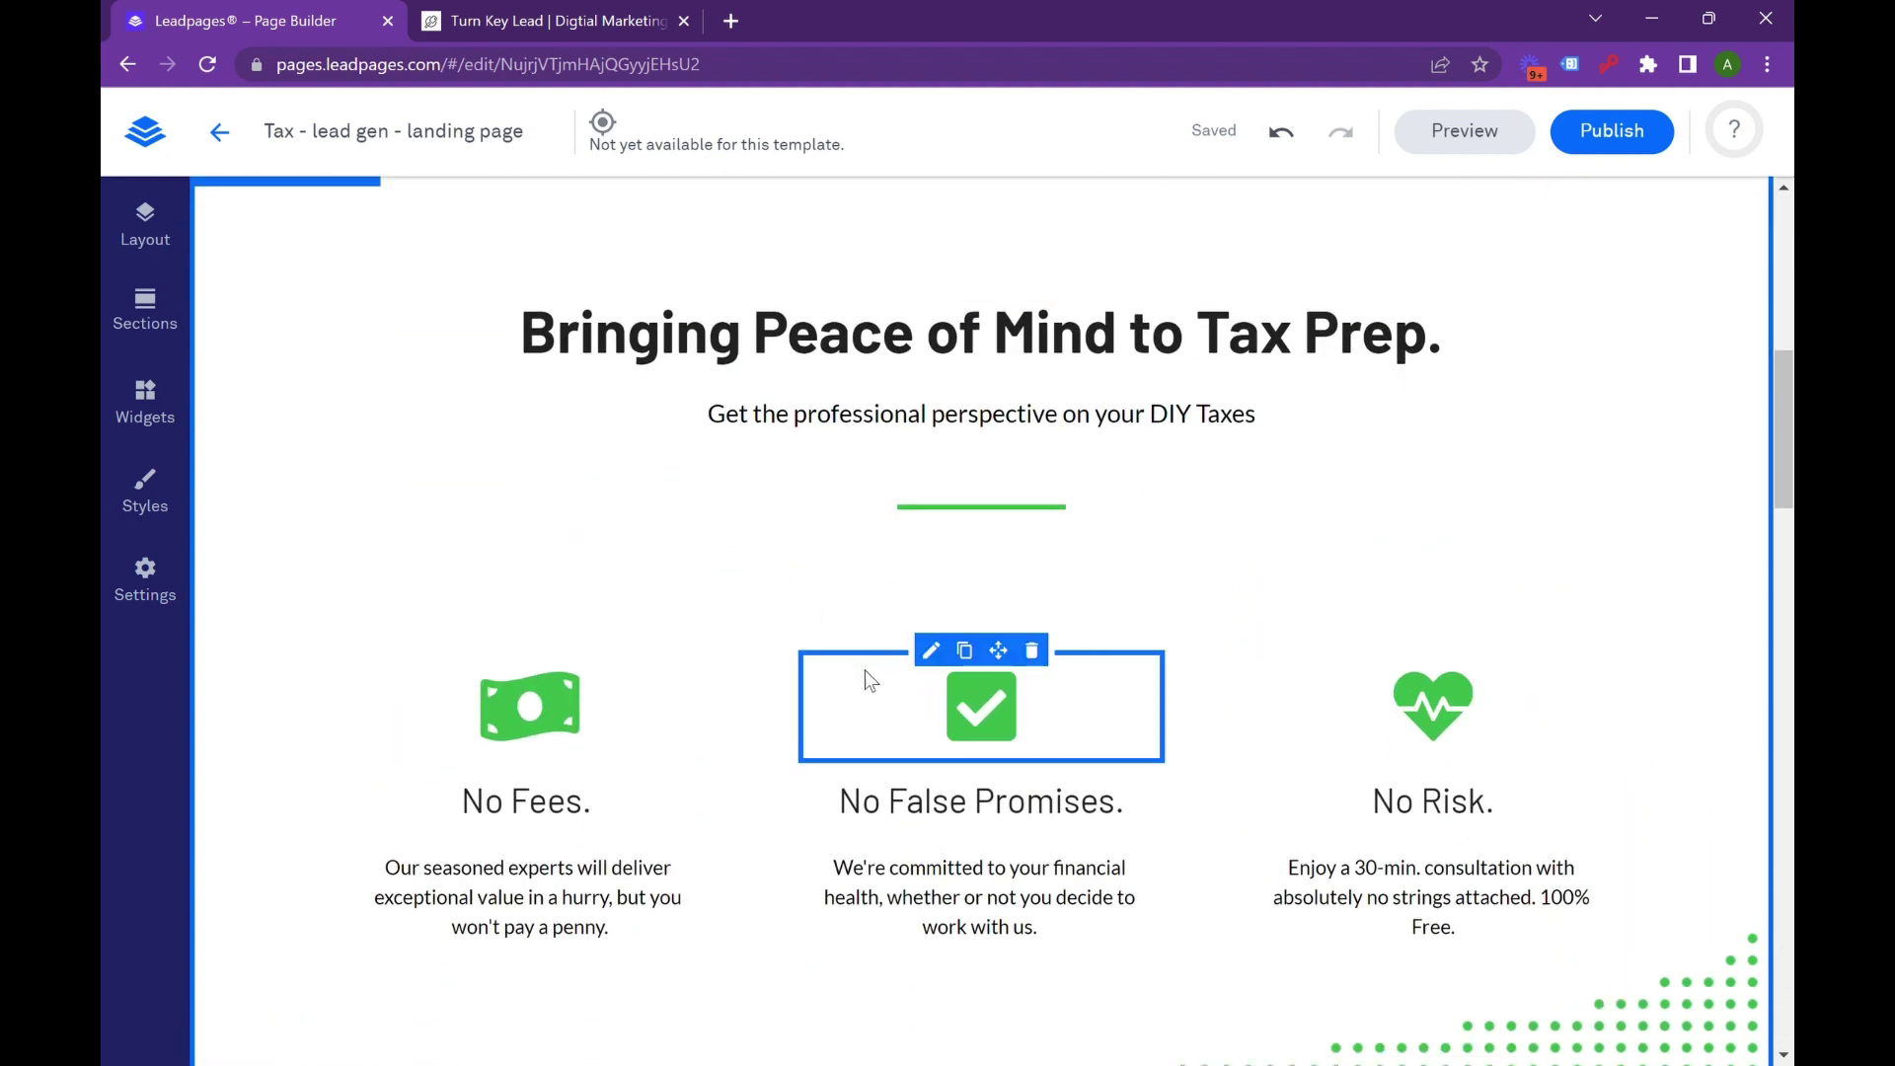
scroll(956, 752, up, 6)
scroll(953, 748, up, 1)
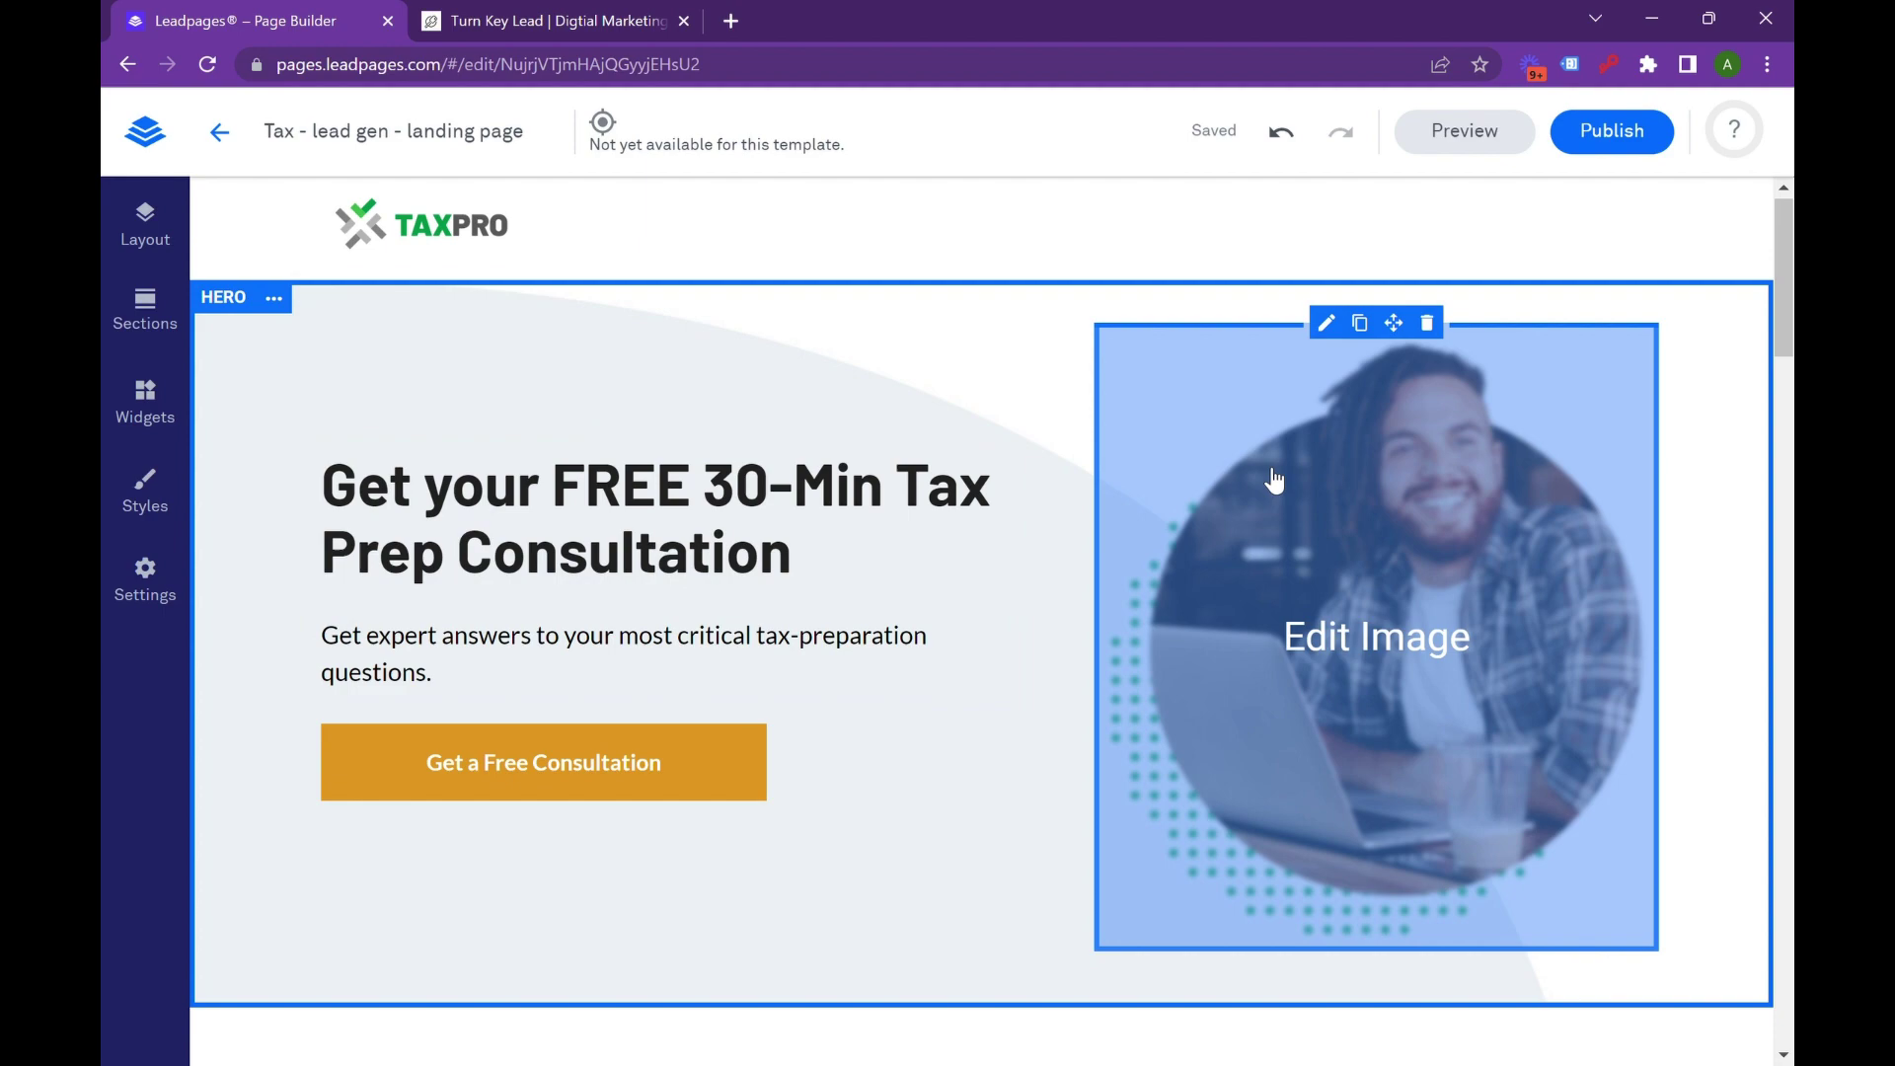
scroll(794, 518, down, 3)
scroll(797, 513, up, 3)
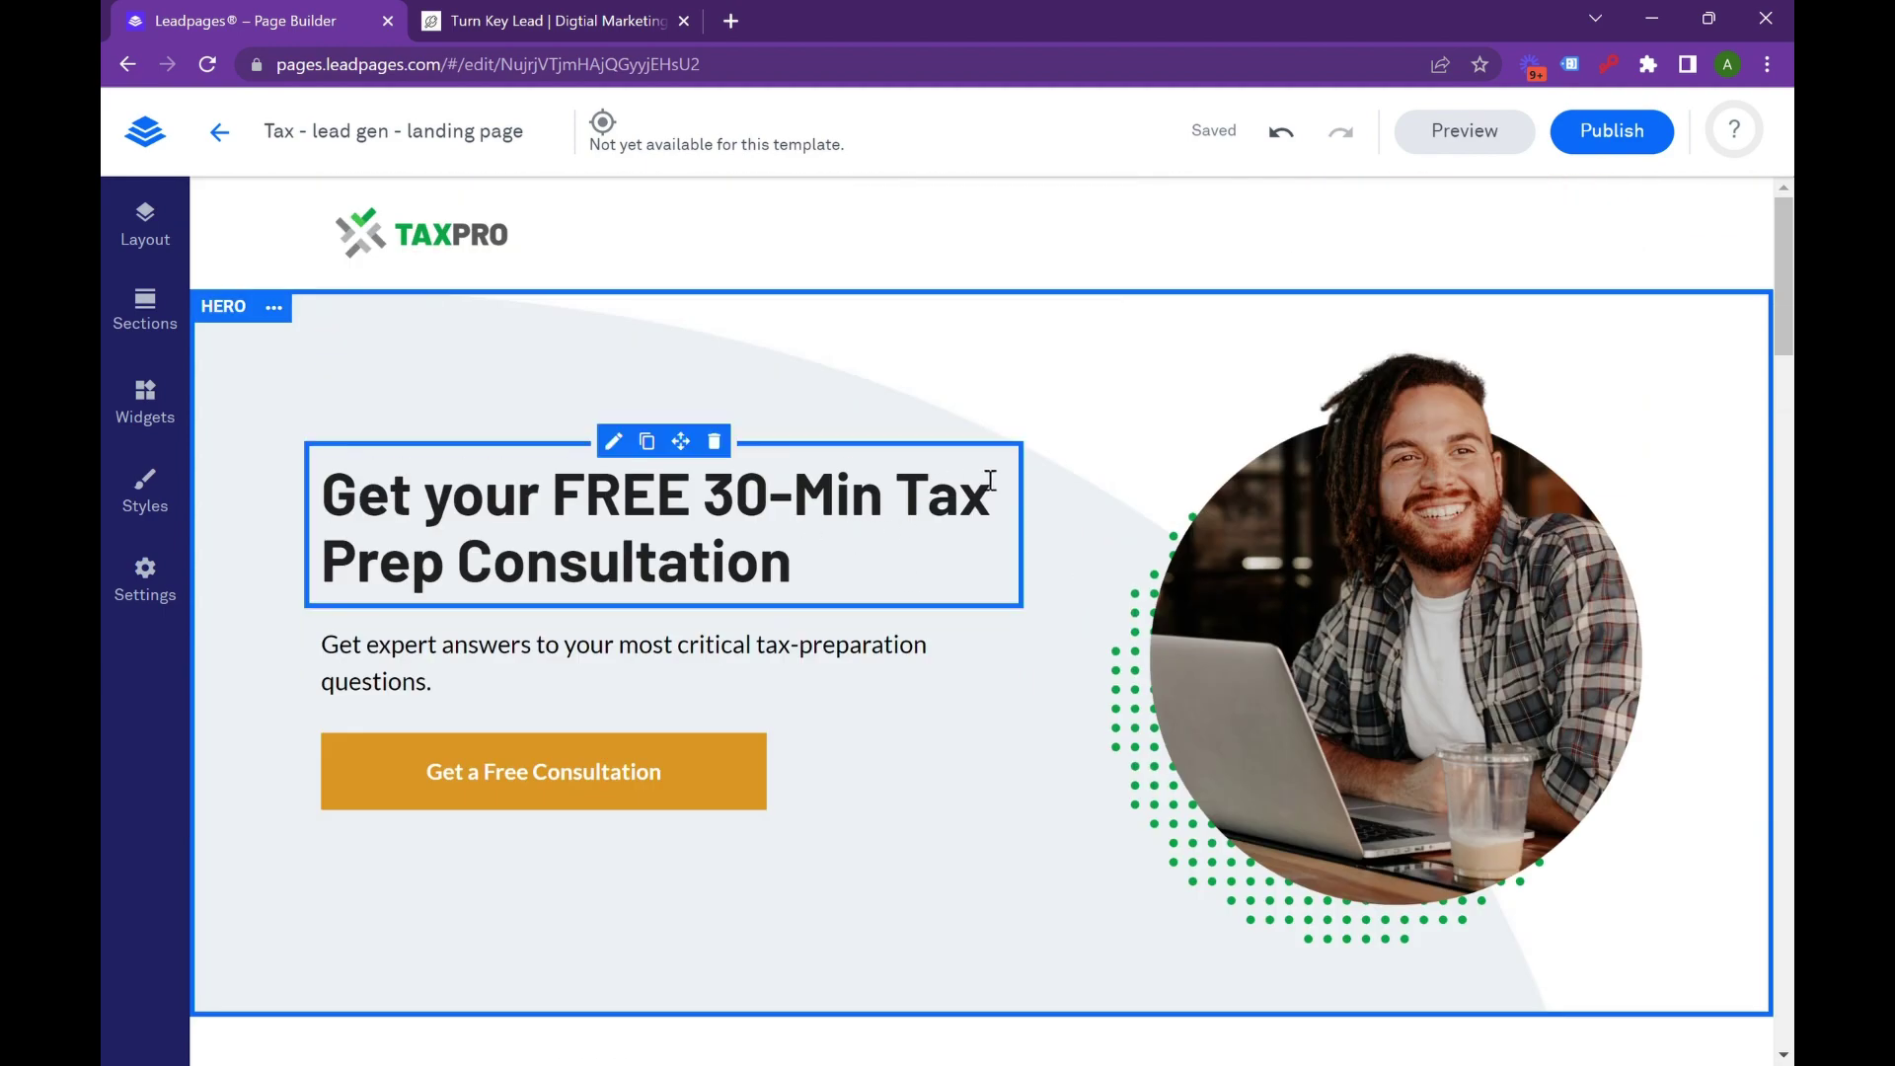
scroll(1194, 551, down, 3)
scroll(1195, 551, down, 5)
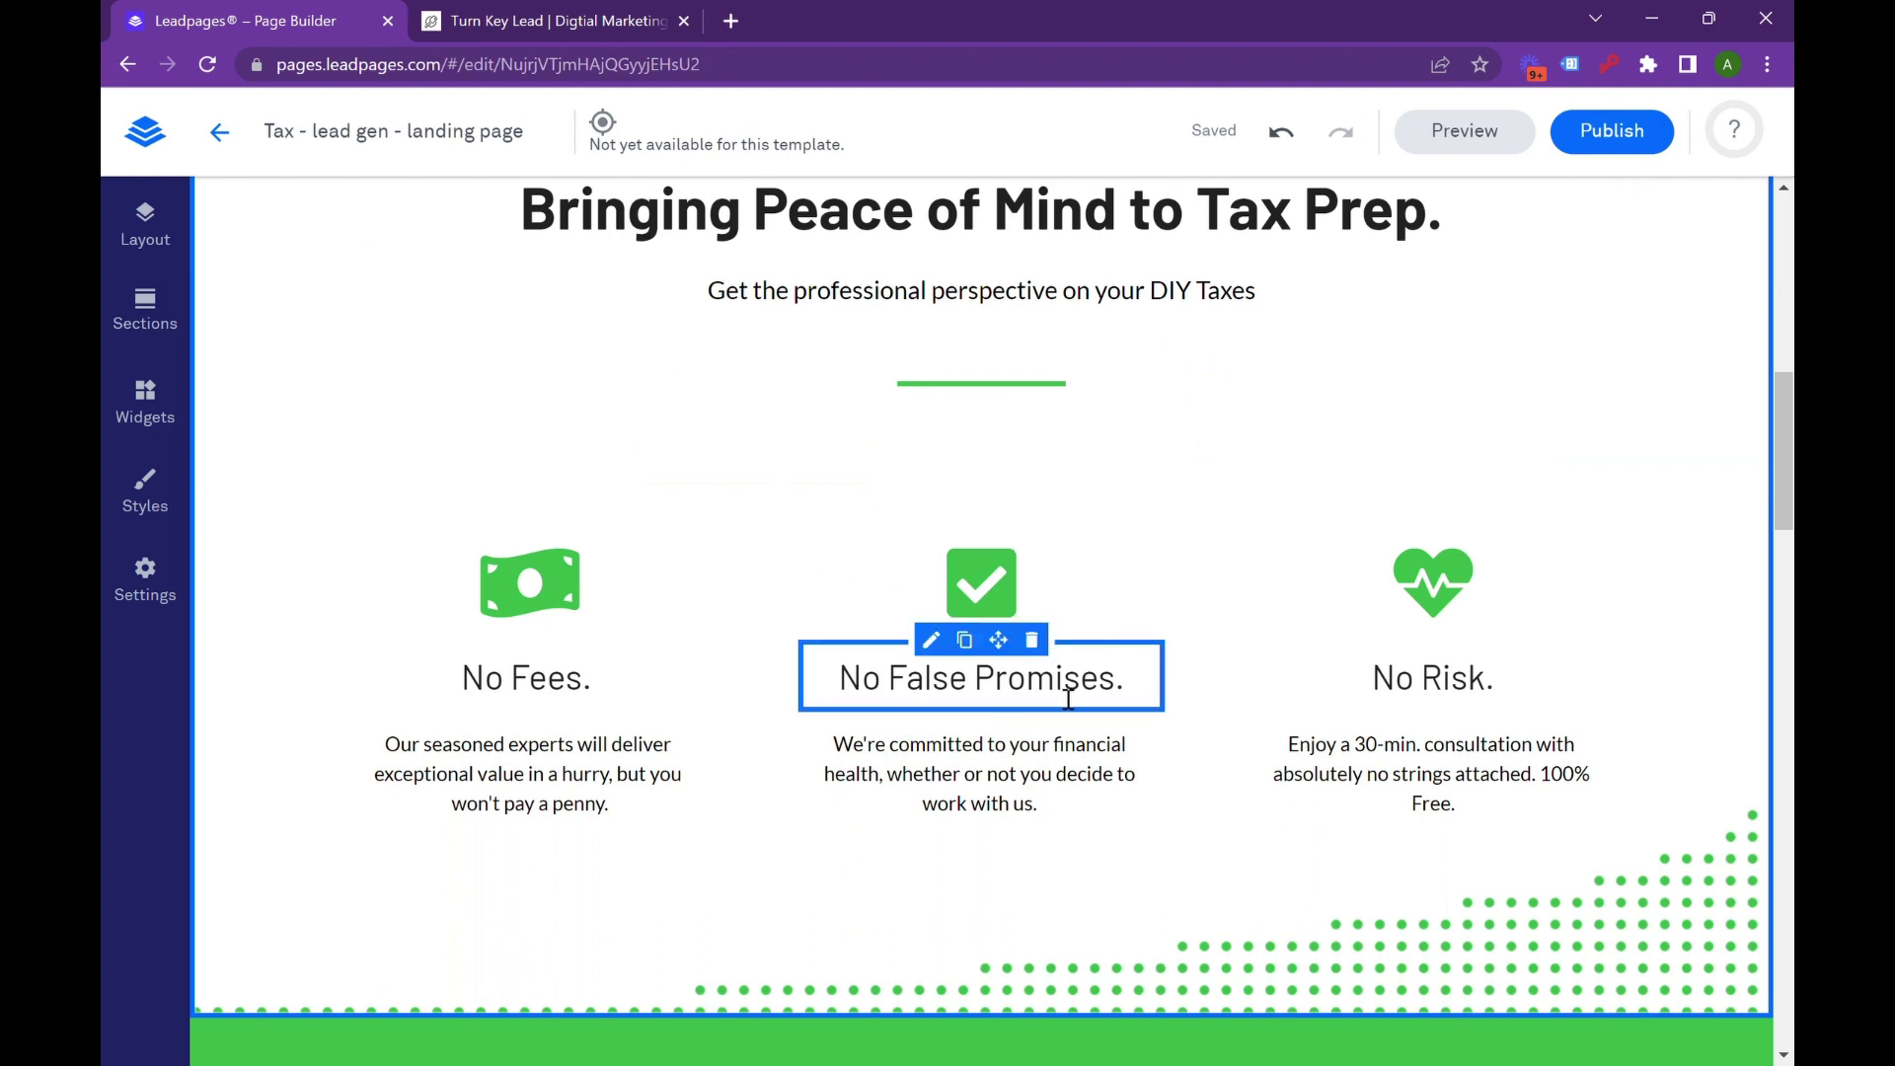
scroll(1147, 732, down, 2)
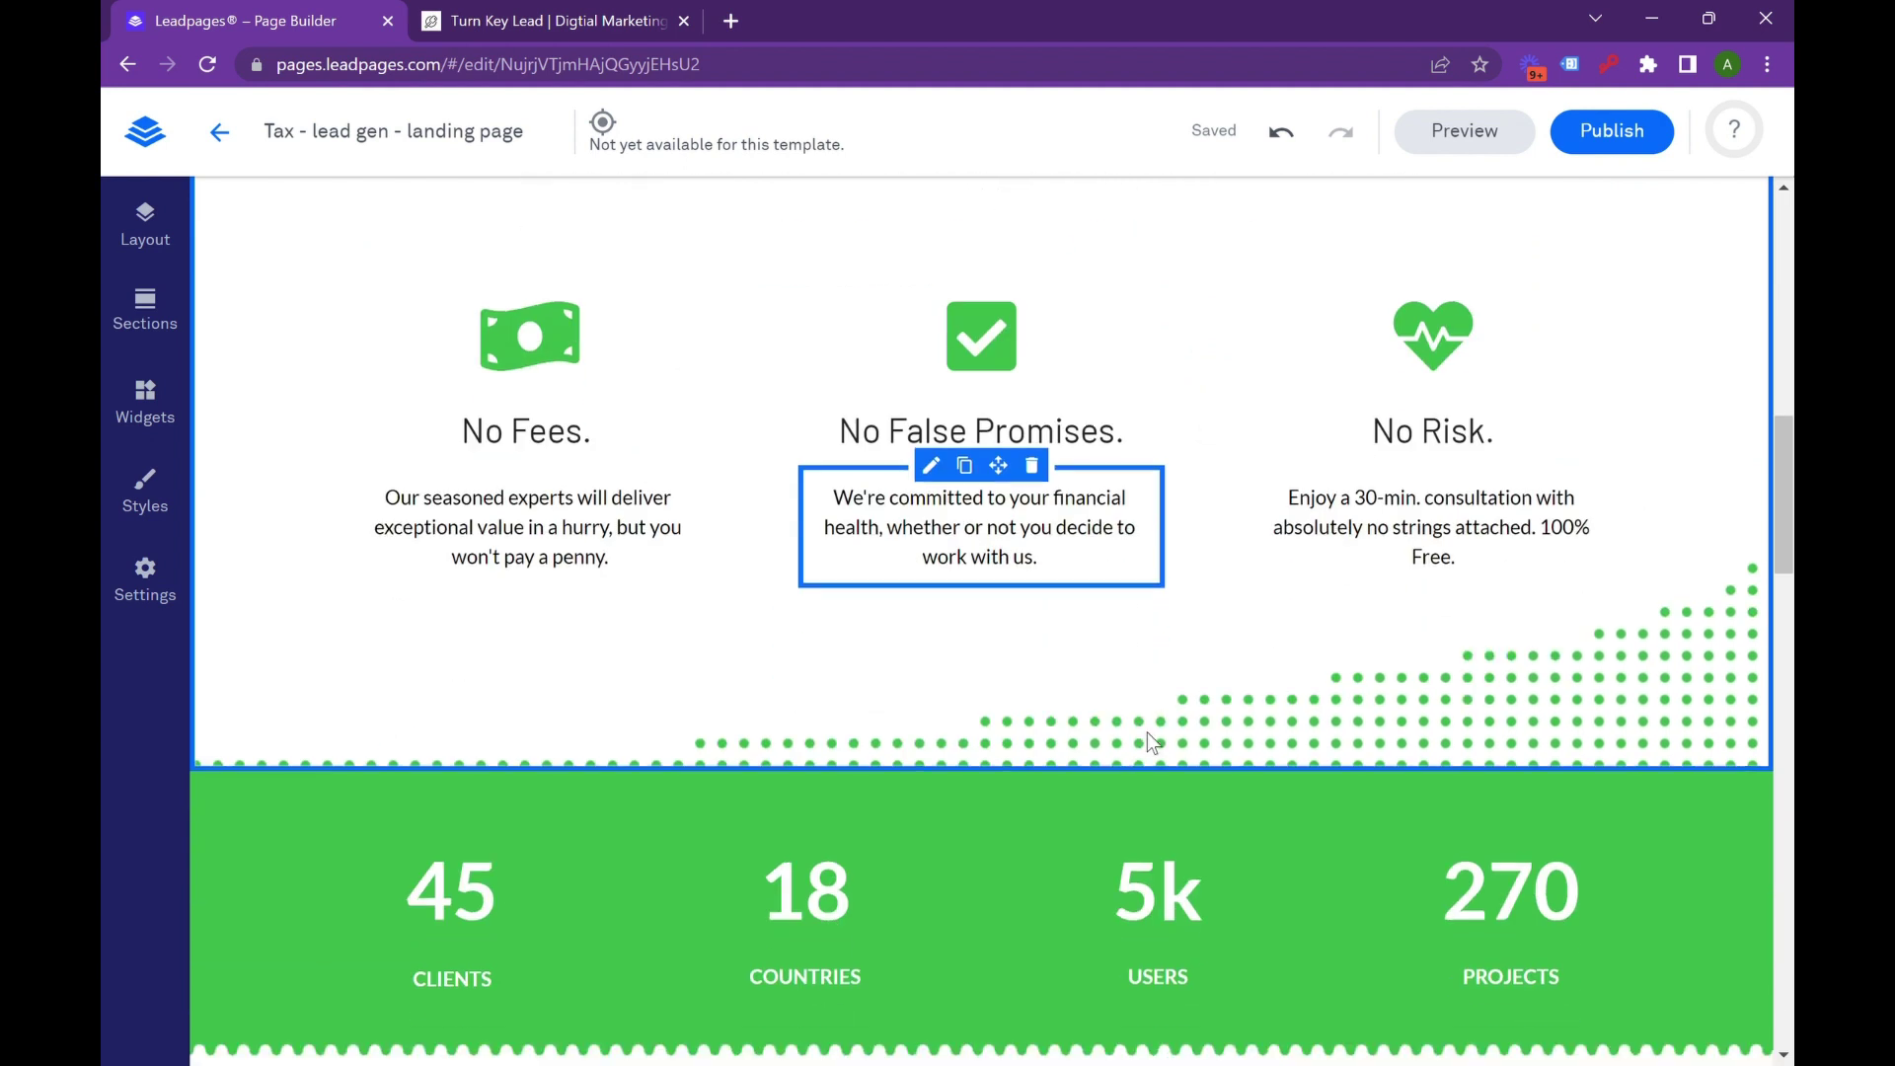
scroll(1141, 718, up, 2)
scroll(1143, 728, down, 4)
scroll(1143, 729, down, 2)
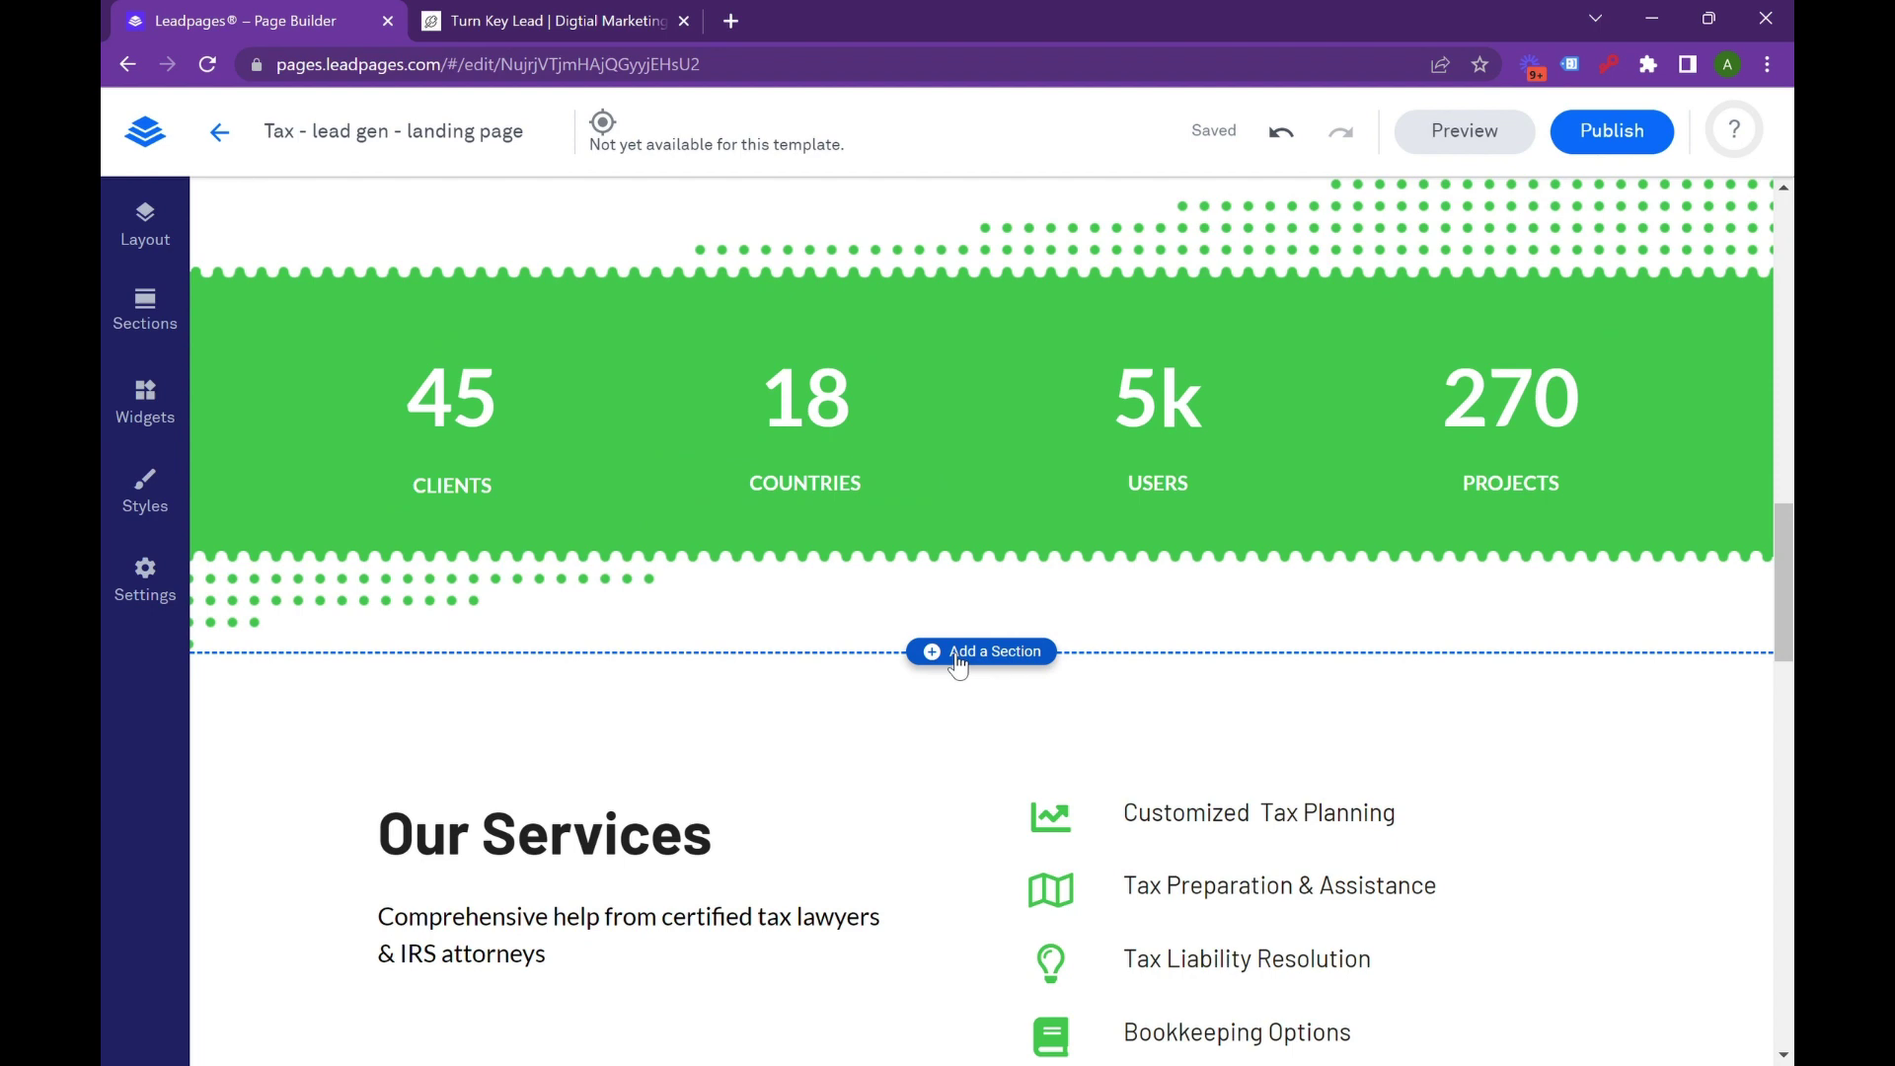
scroll(908, 671, up, 2)
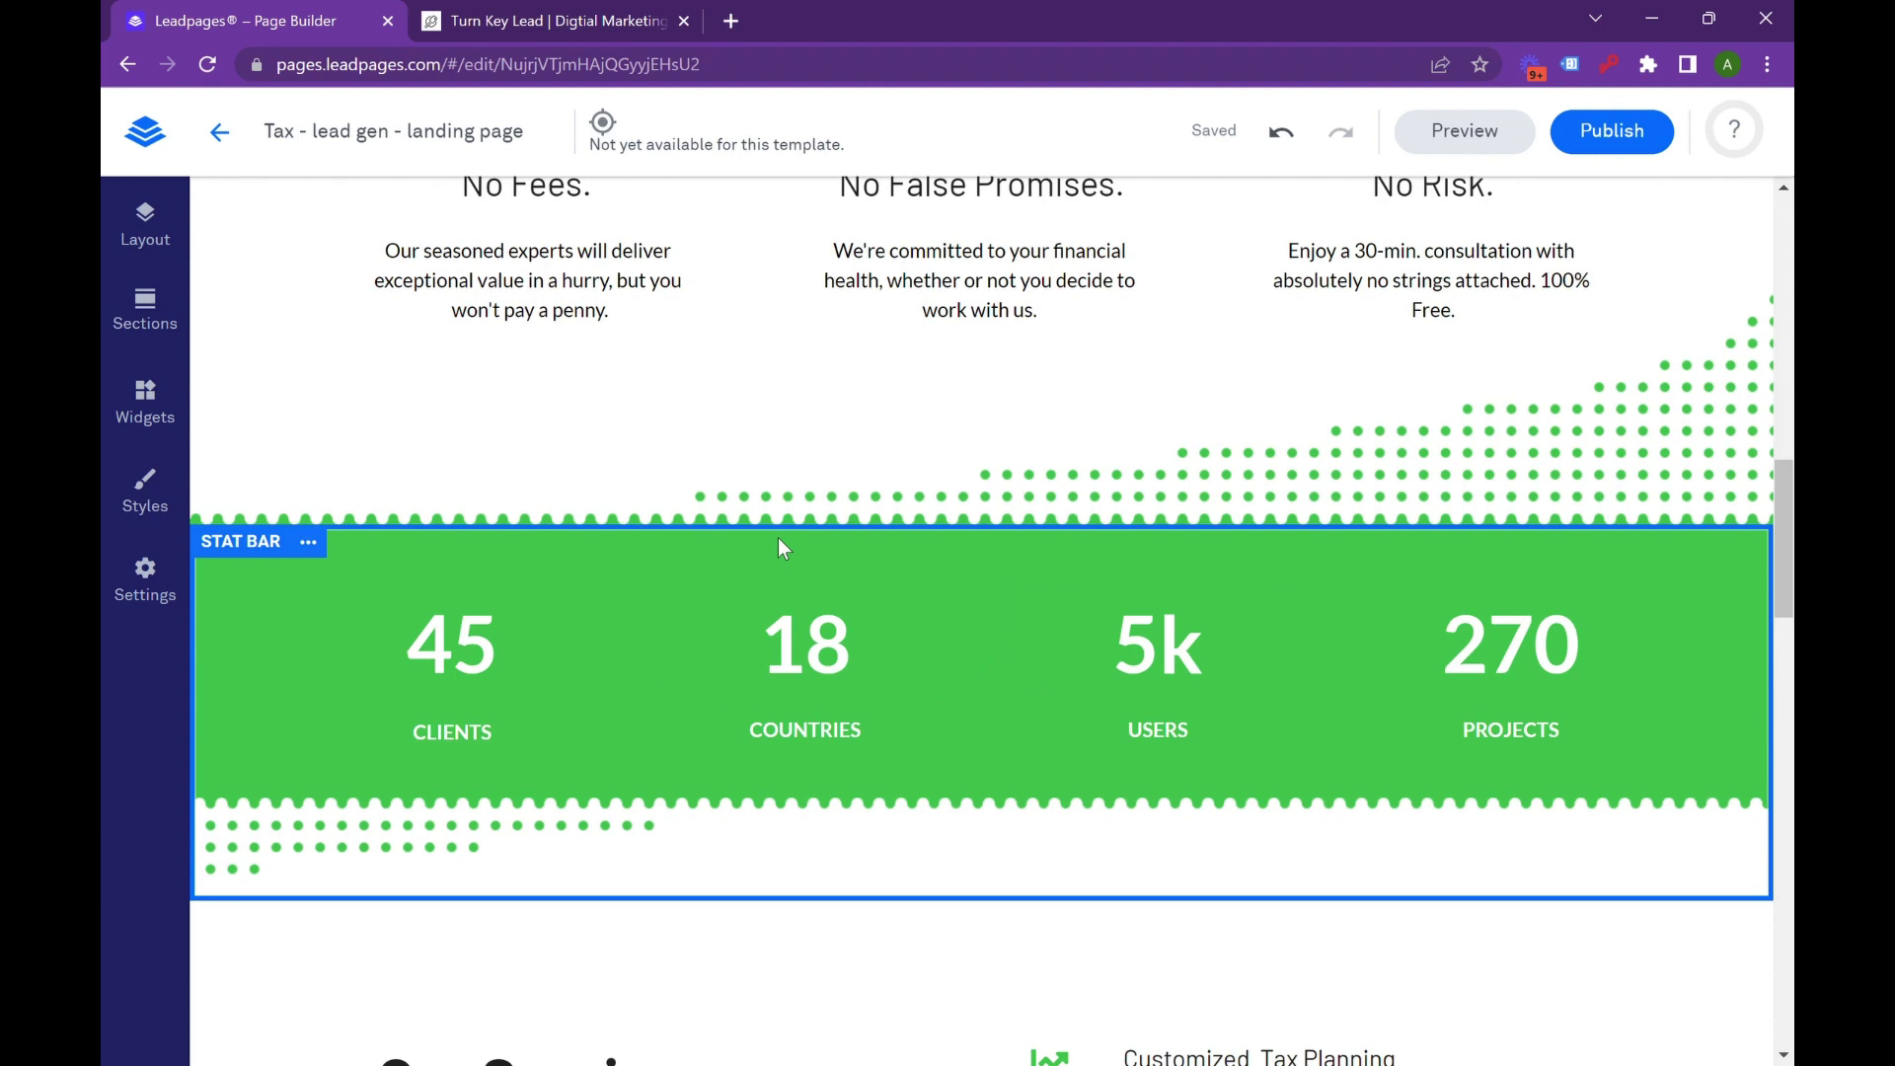
Change the first stat from 45 Clients to 1000 Reviews.
double_click(446, 660)
text(1000)
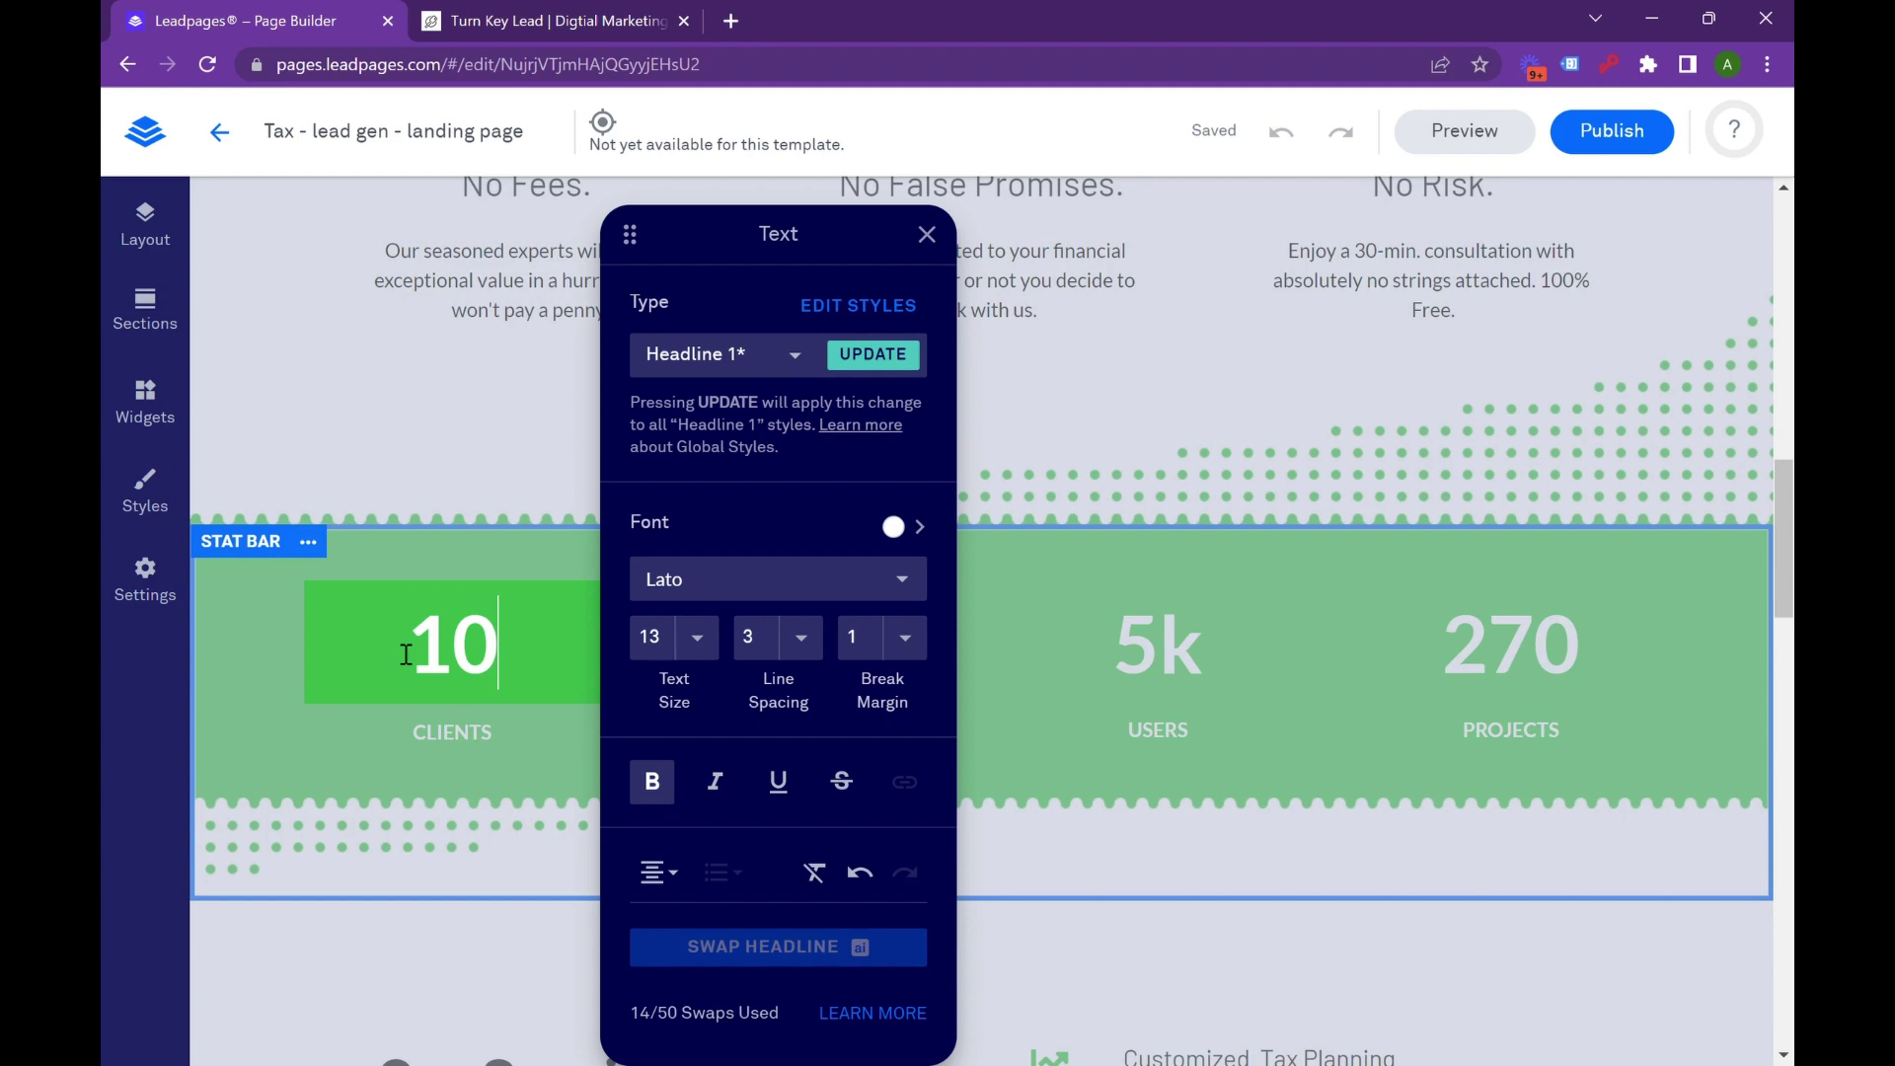
click(401, 714)
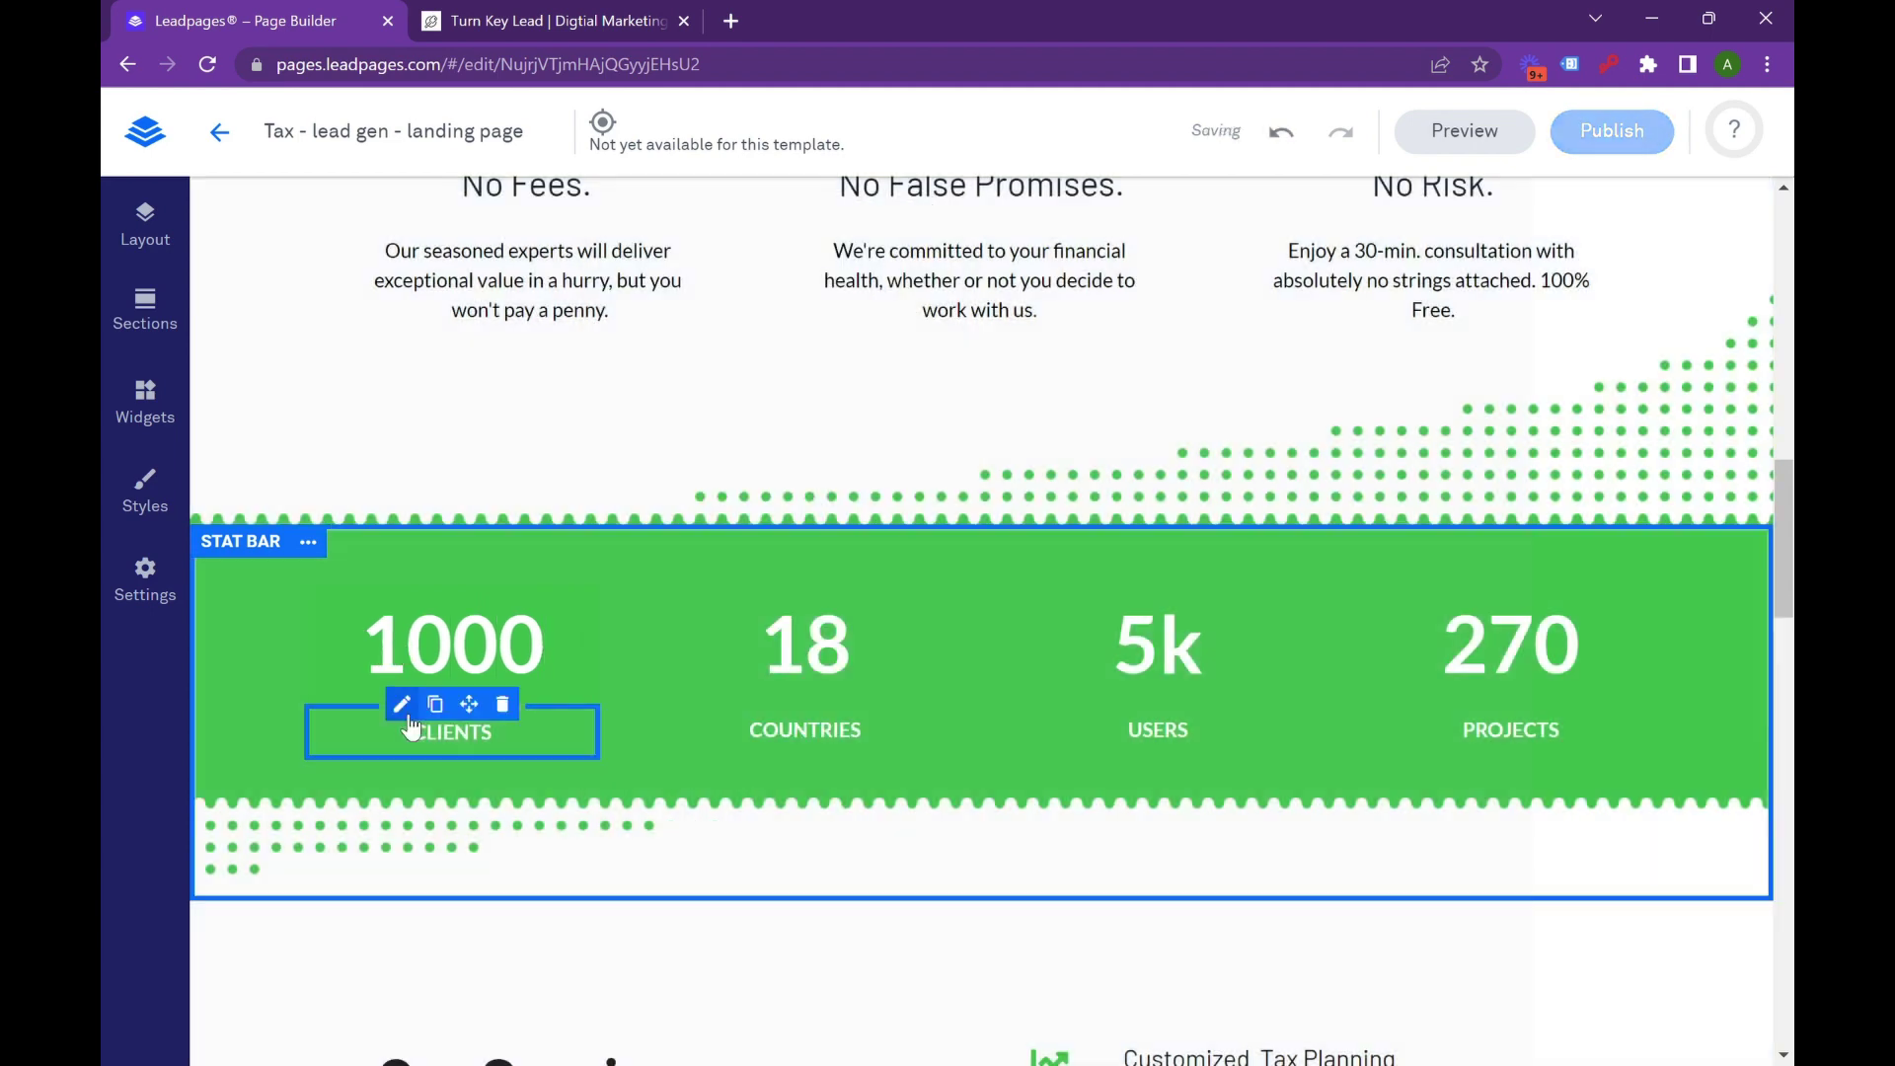
double_click(459, 731)
text(Reviews)
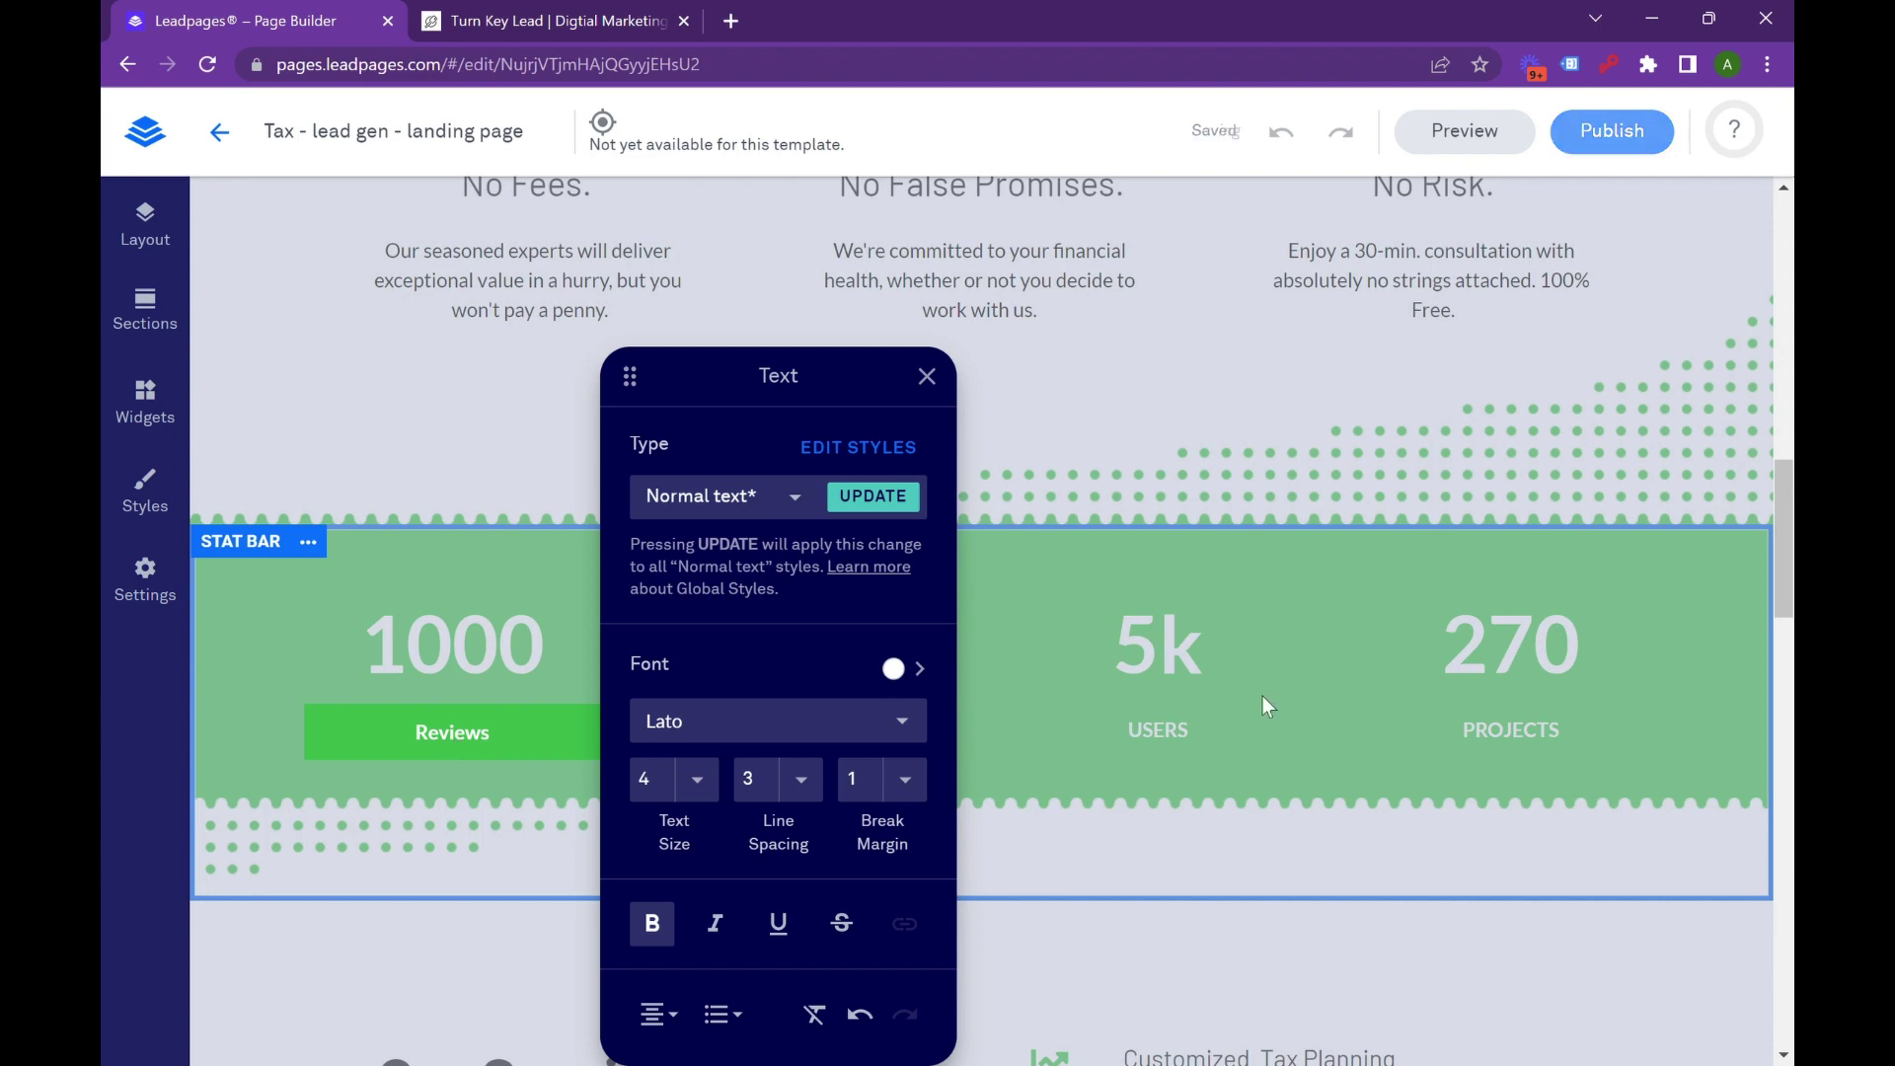
click(922, 669)
Change the second stat from 18 Countries to 300 Active Clients.
click(800, 676)
double_click(800, 676)
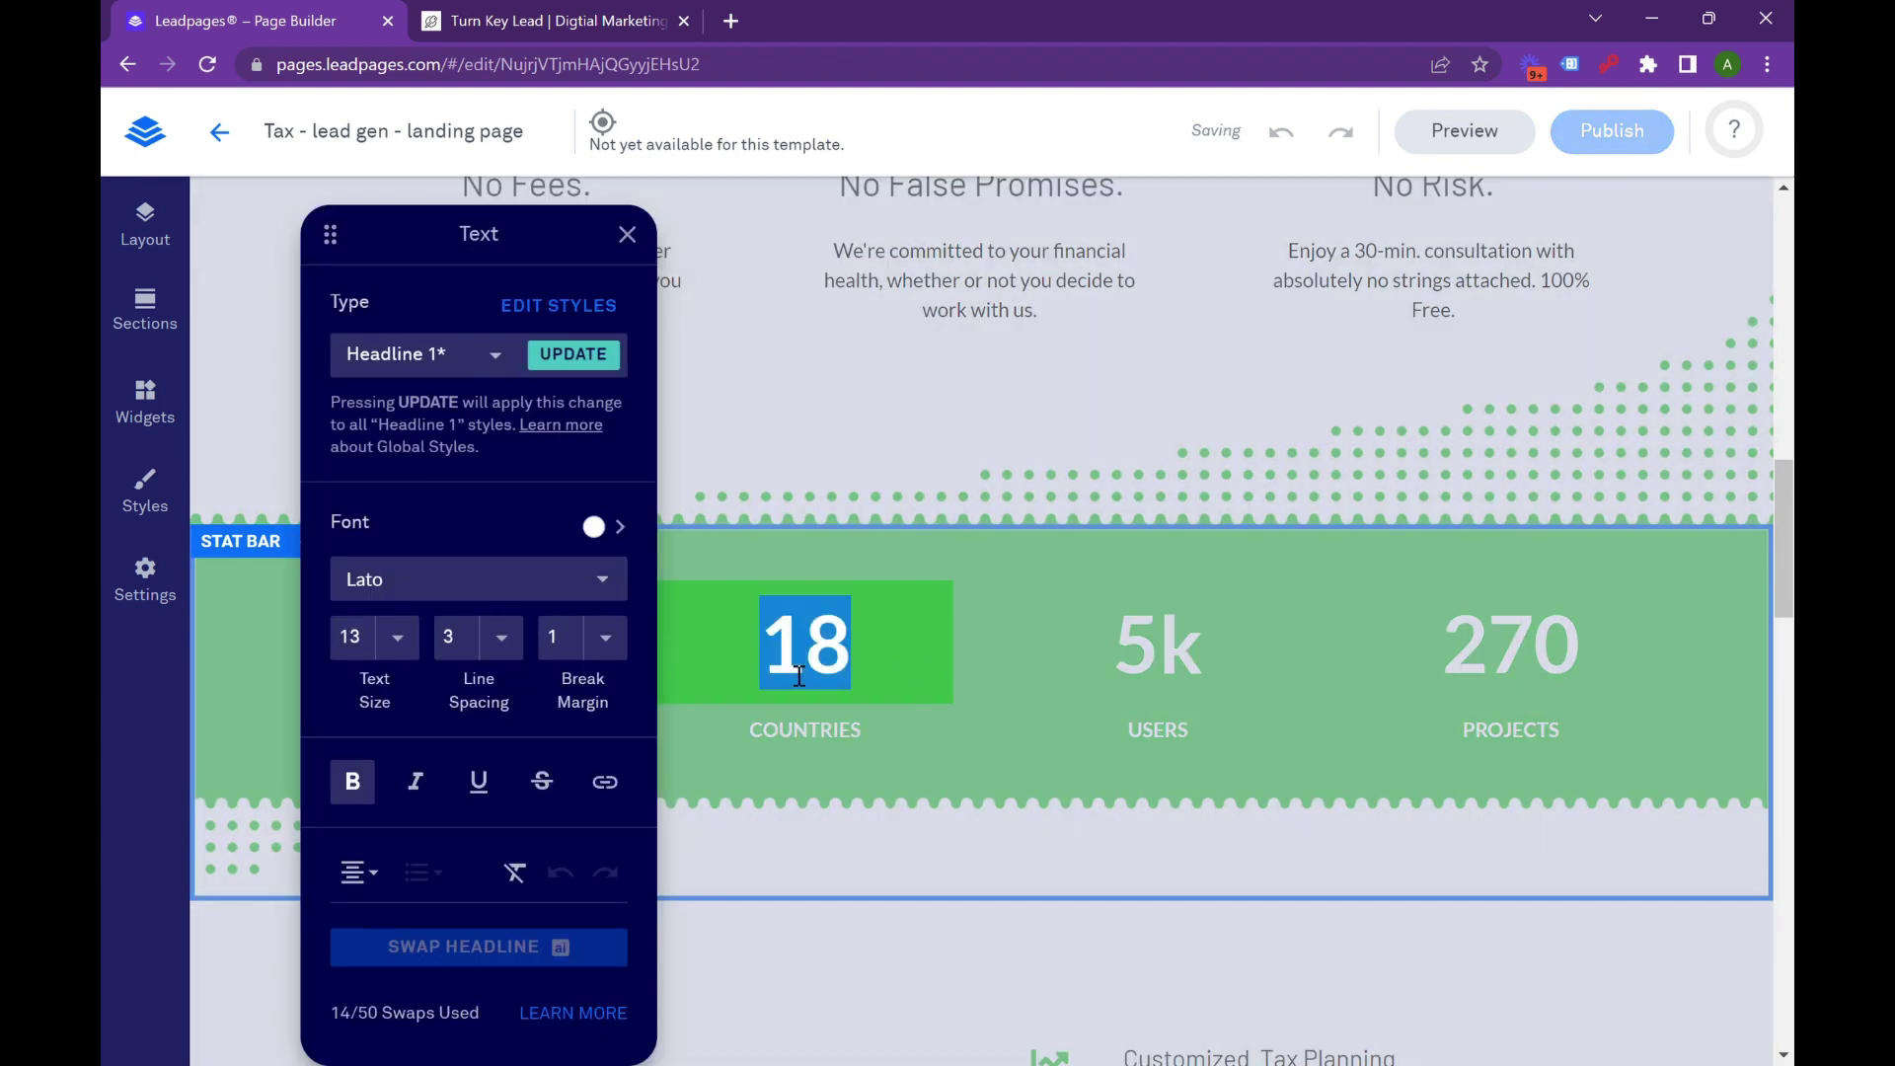
text(300)
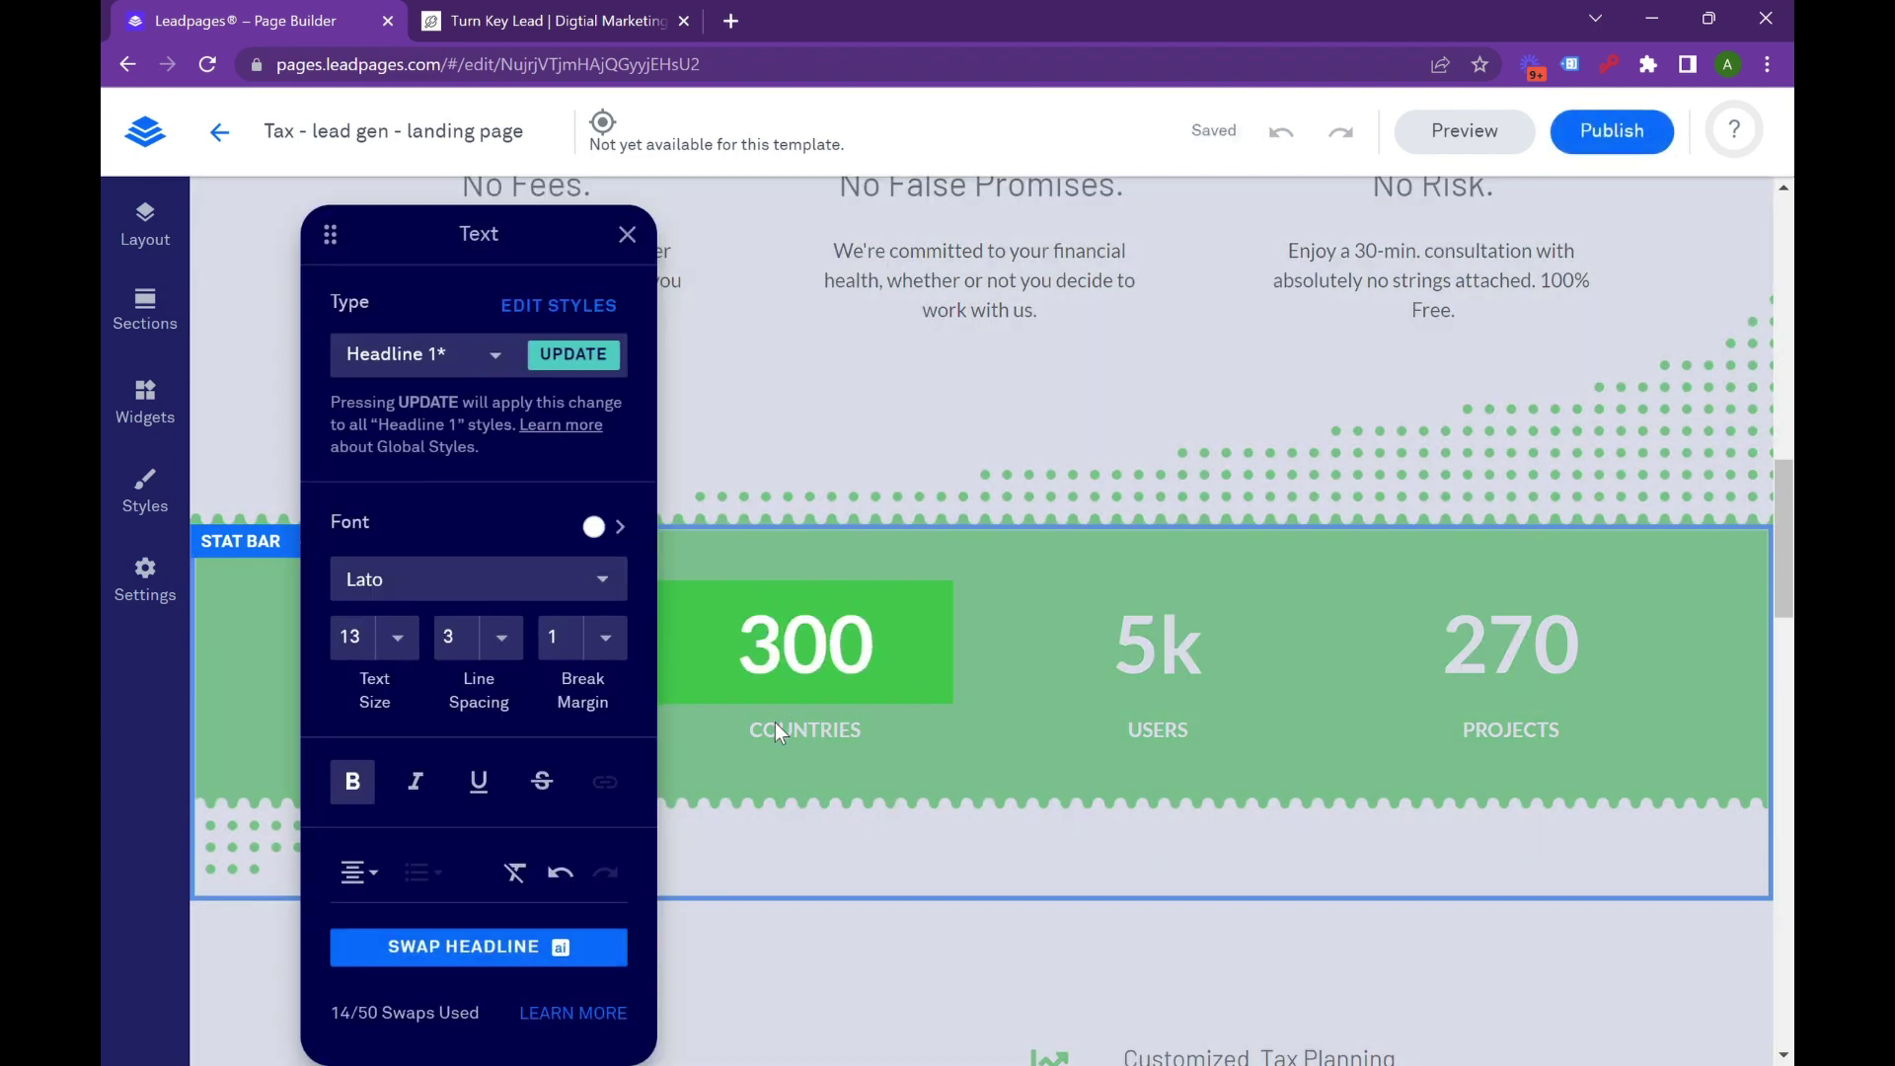
double_click(788, 735)
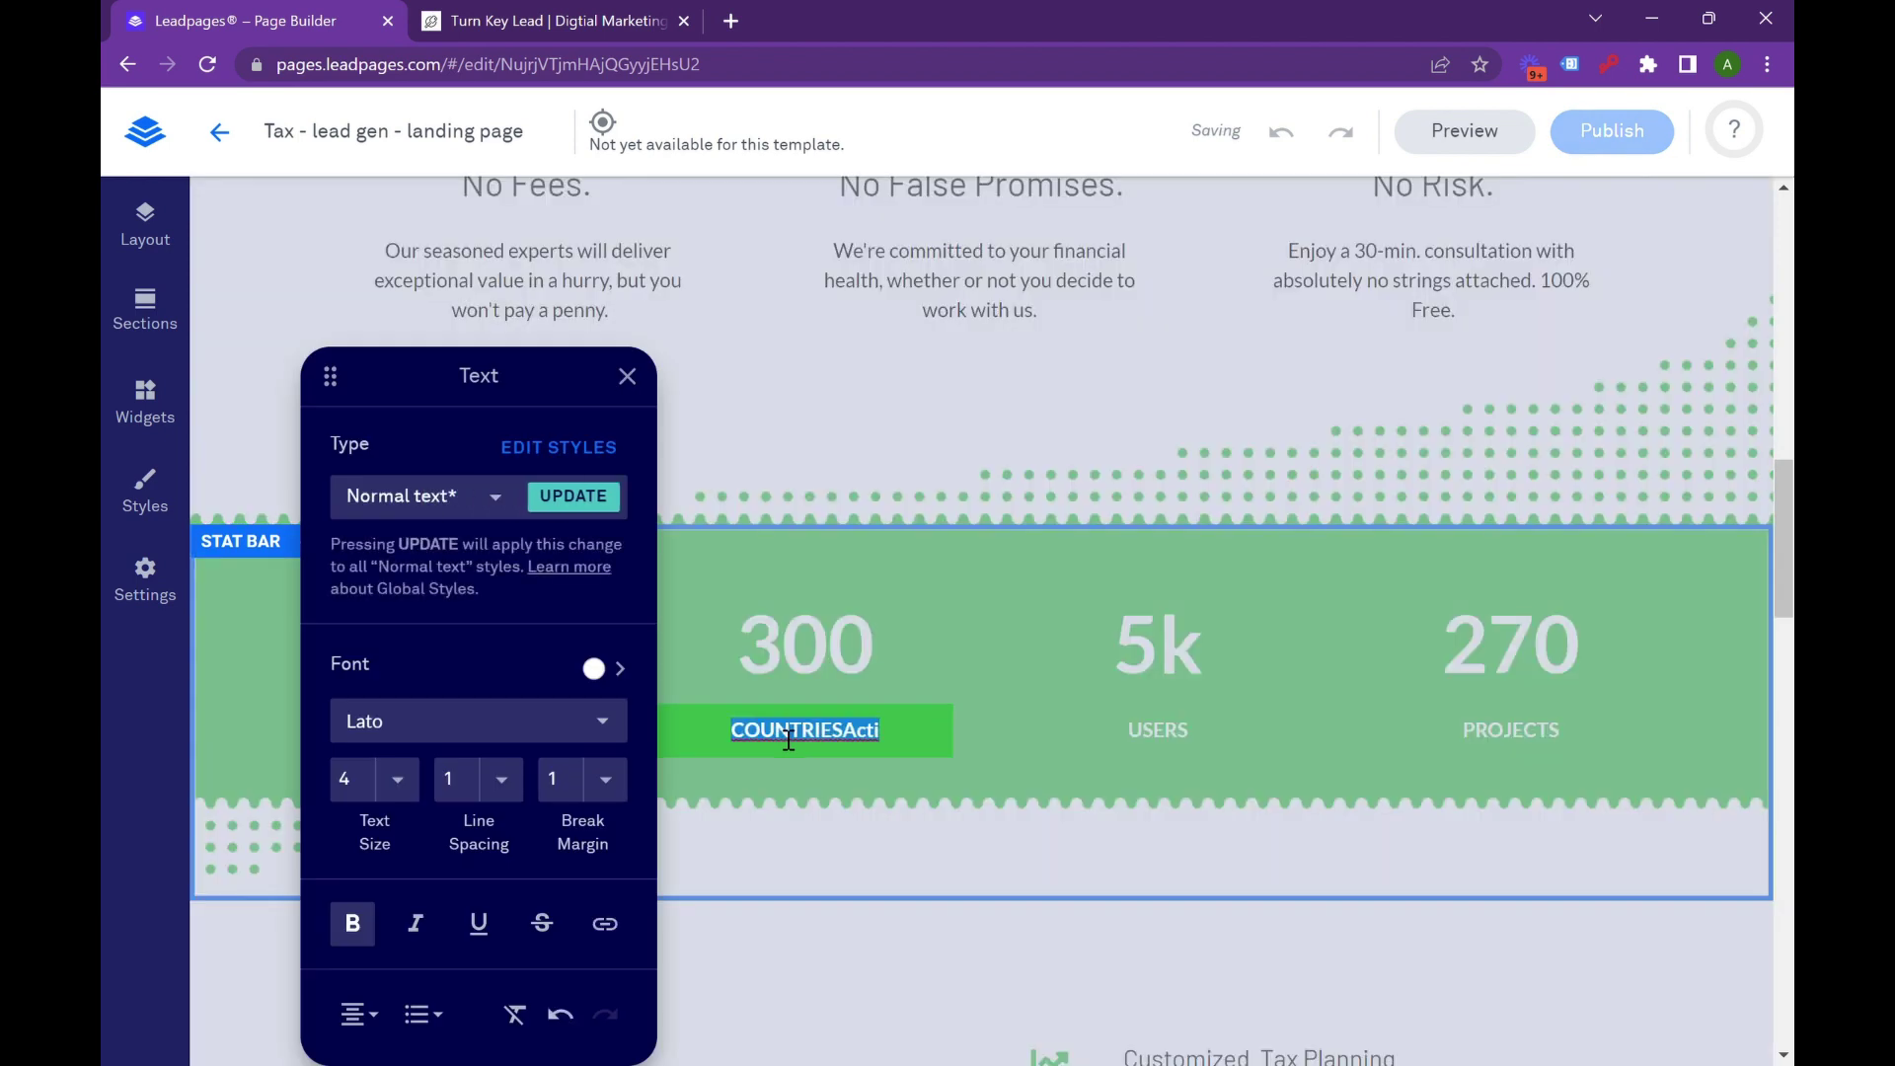
text(Active Clients)
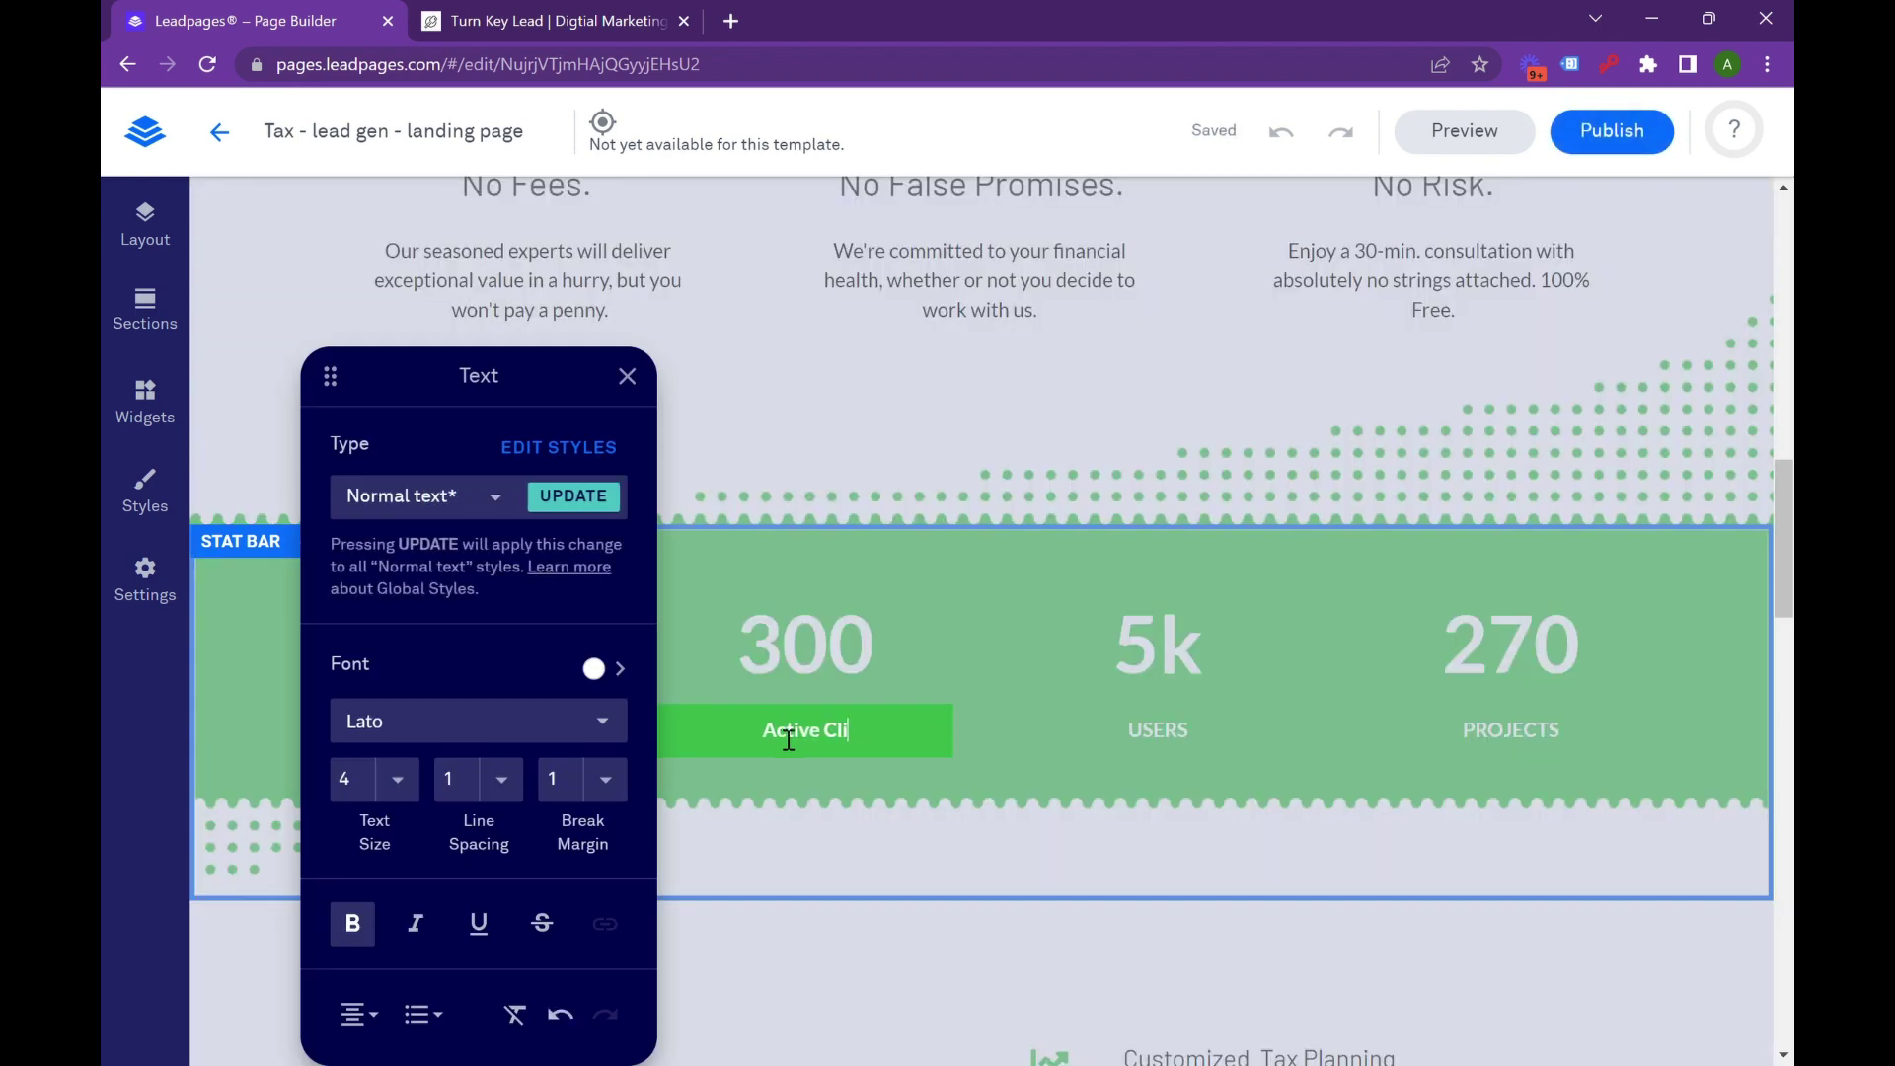
click(1212, 722)
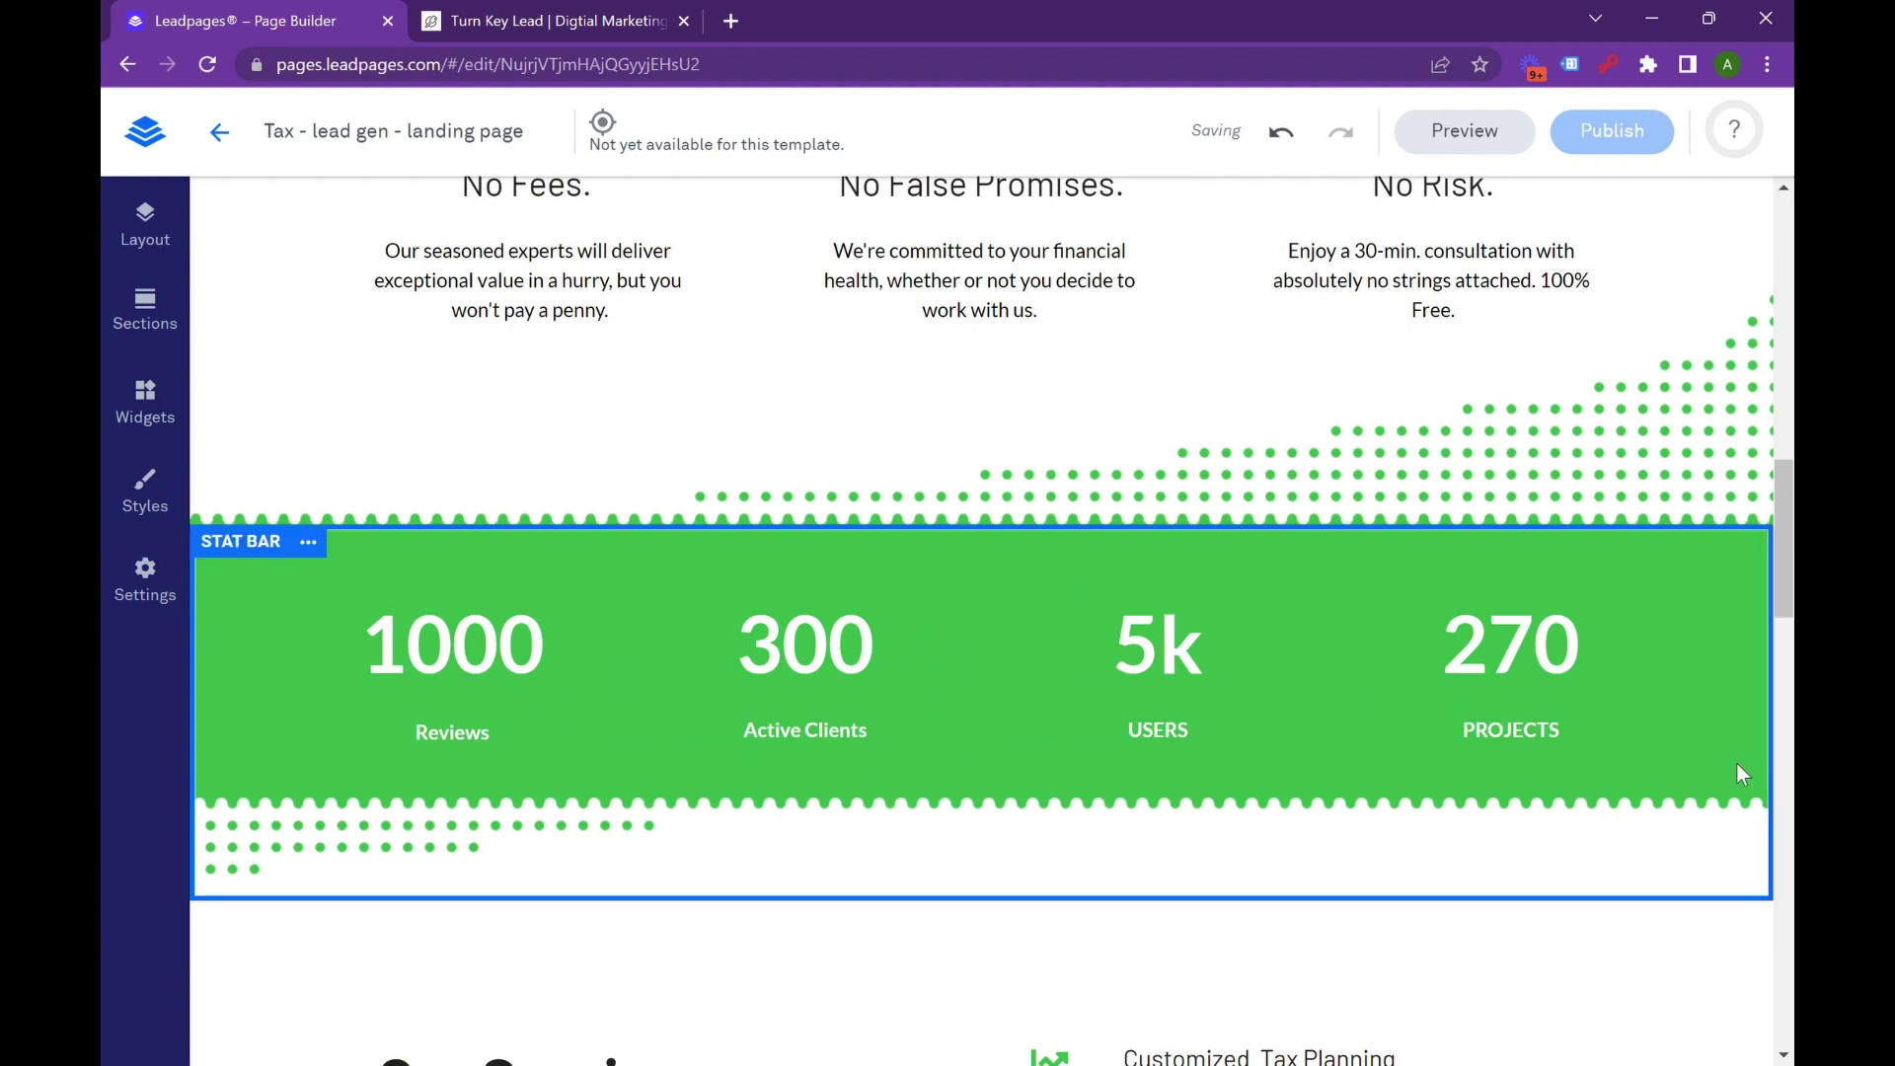
Change the third stat from 5k Users to 25 Years of Experience.
double_click(1168, 667)
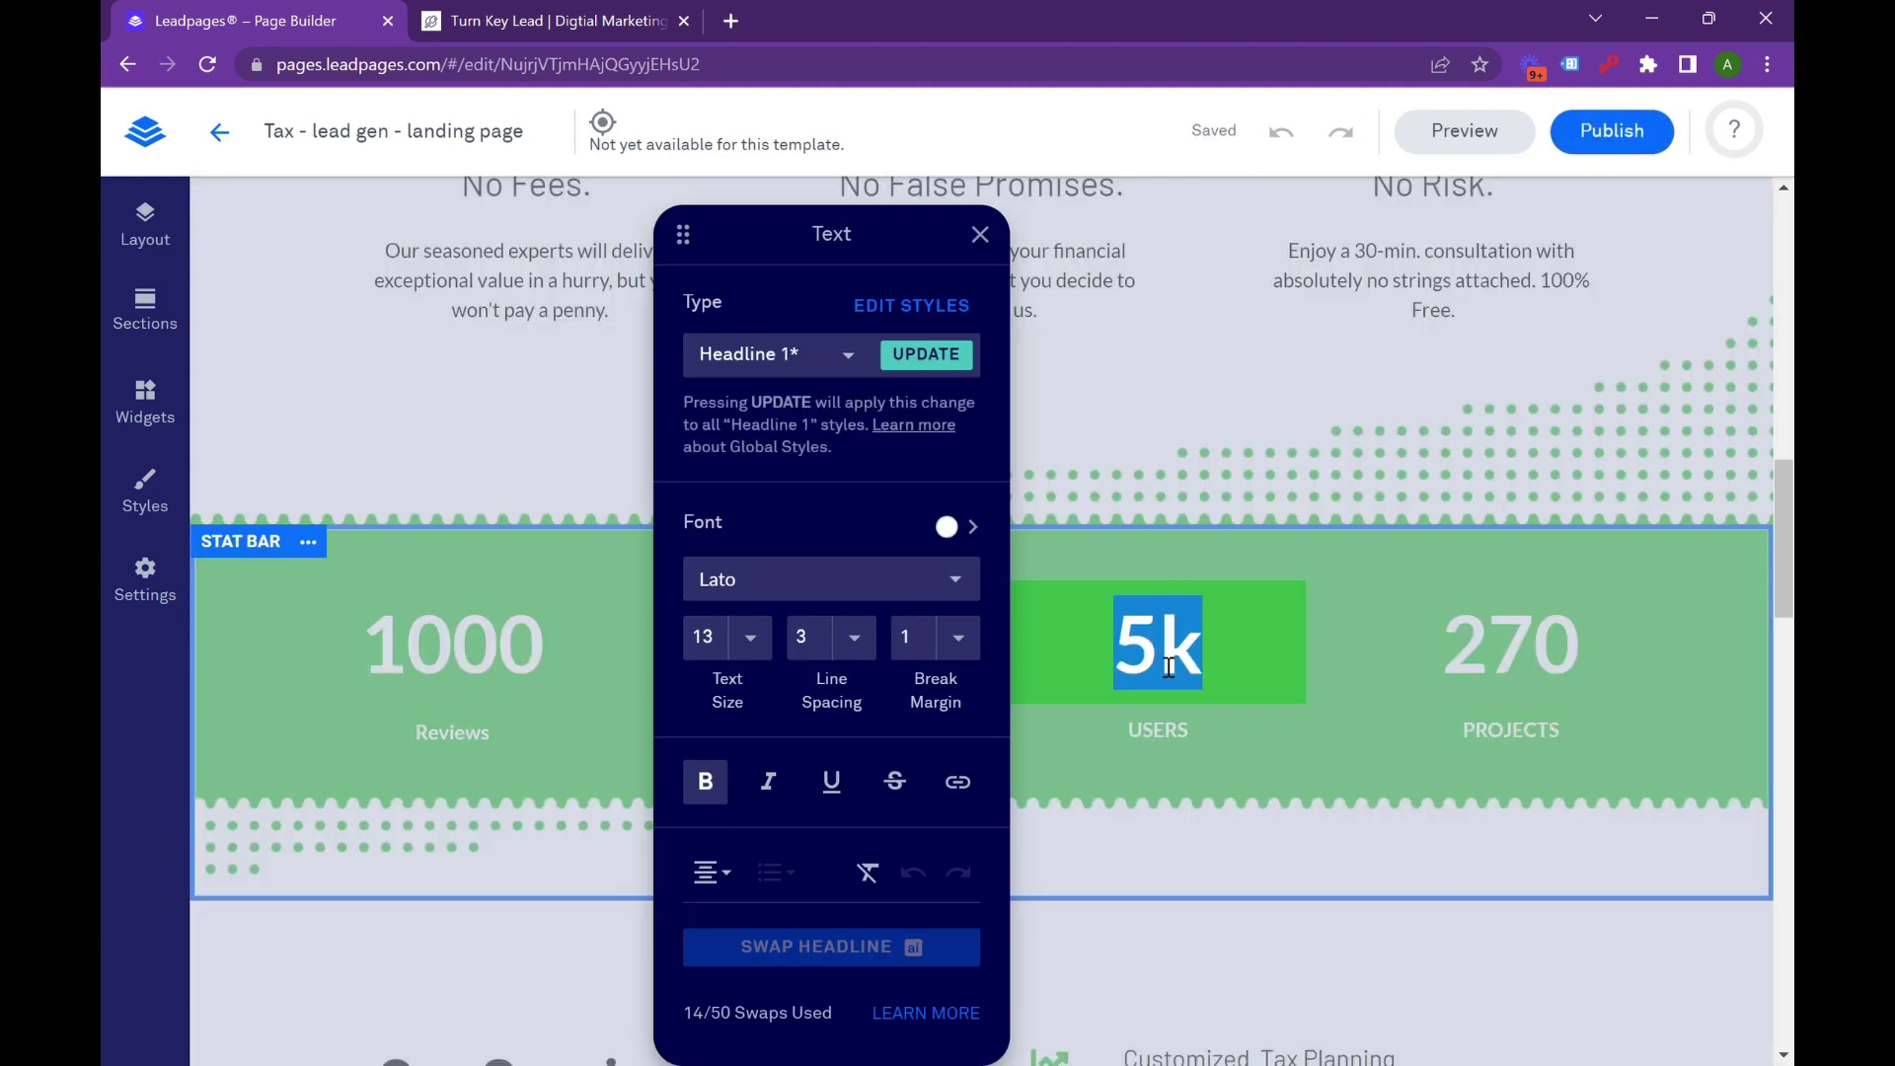
text(25)
click(1166, 740)
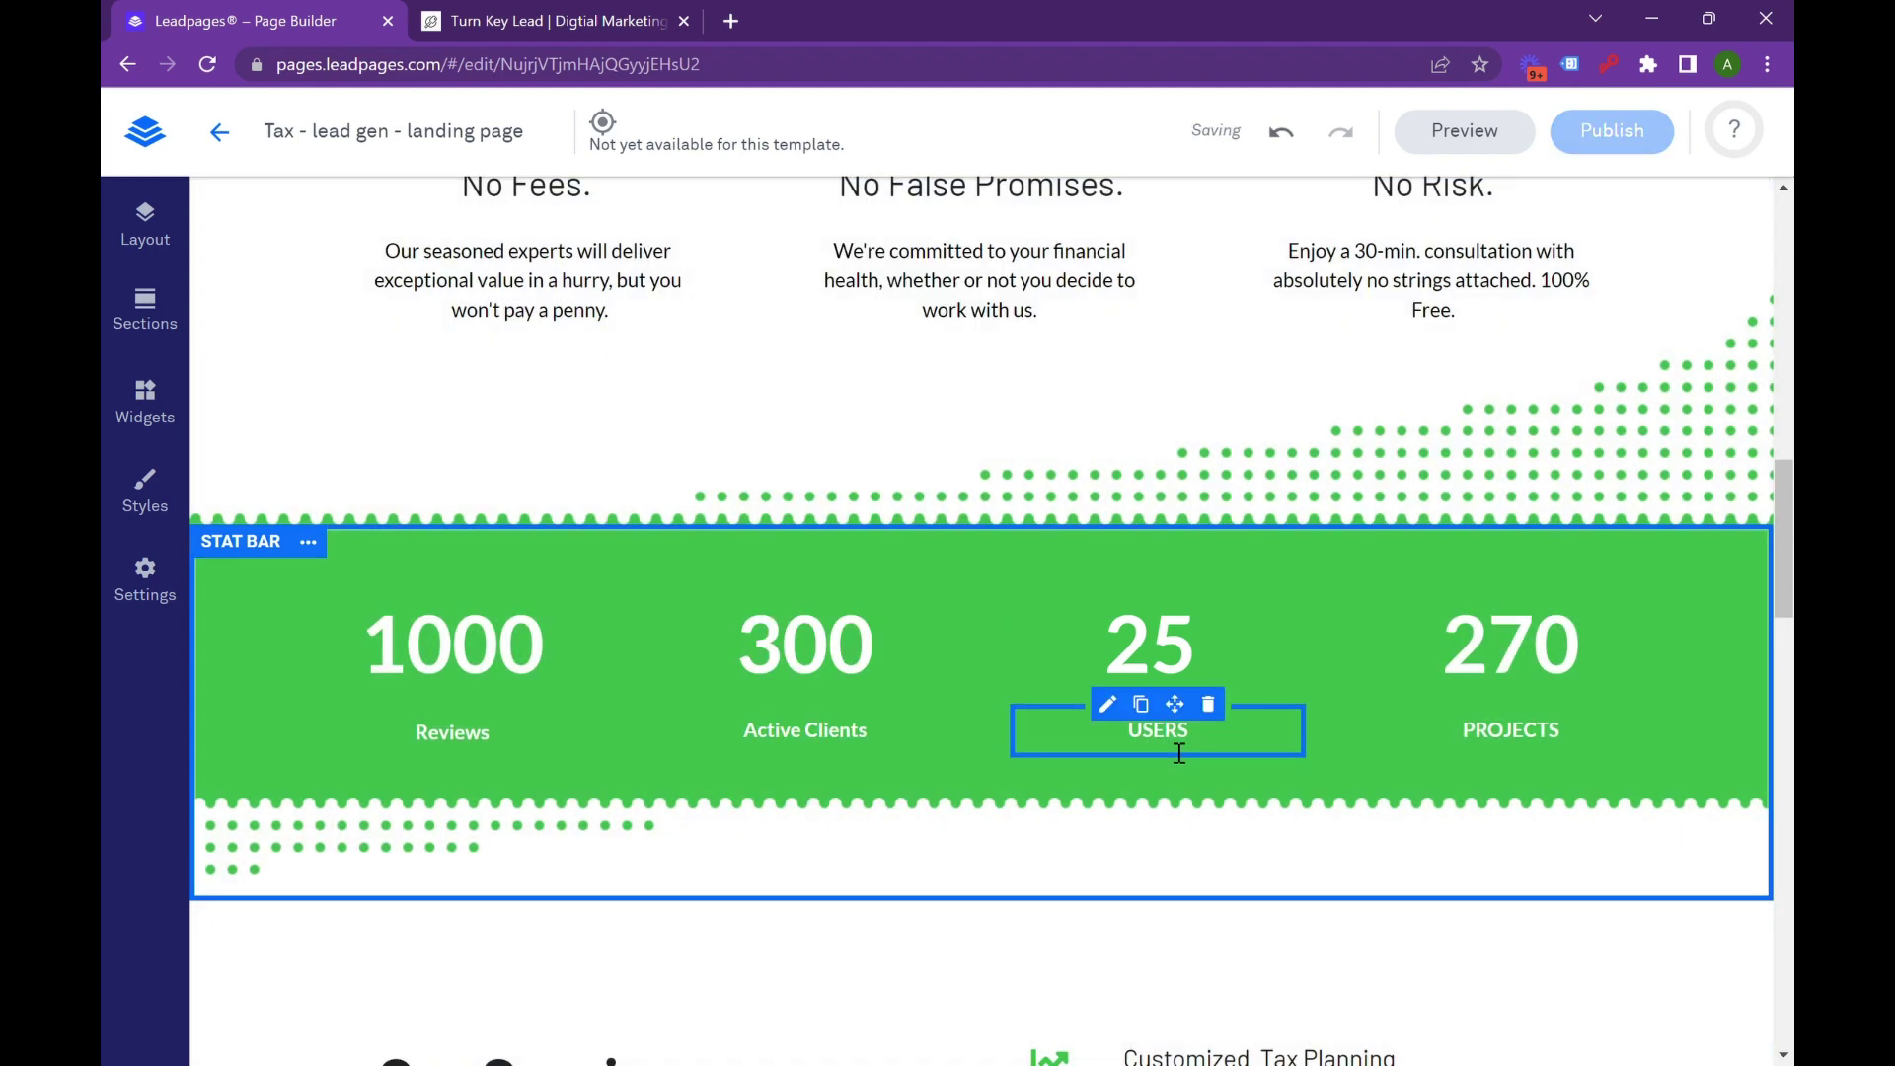
double_click(1165, 736)
text(Yearw)
key(BackSpace)
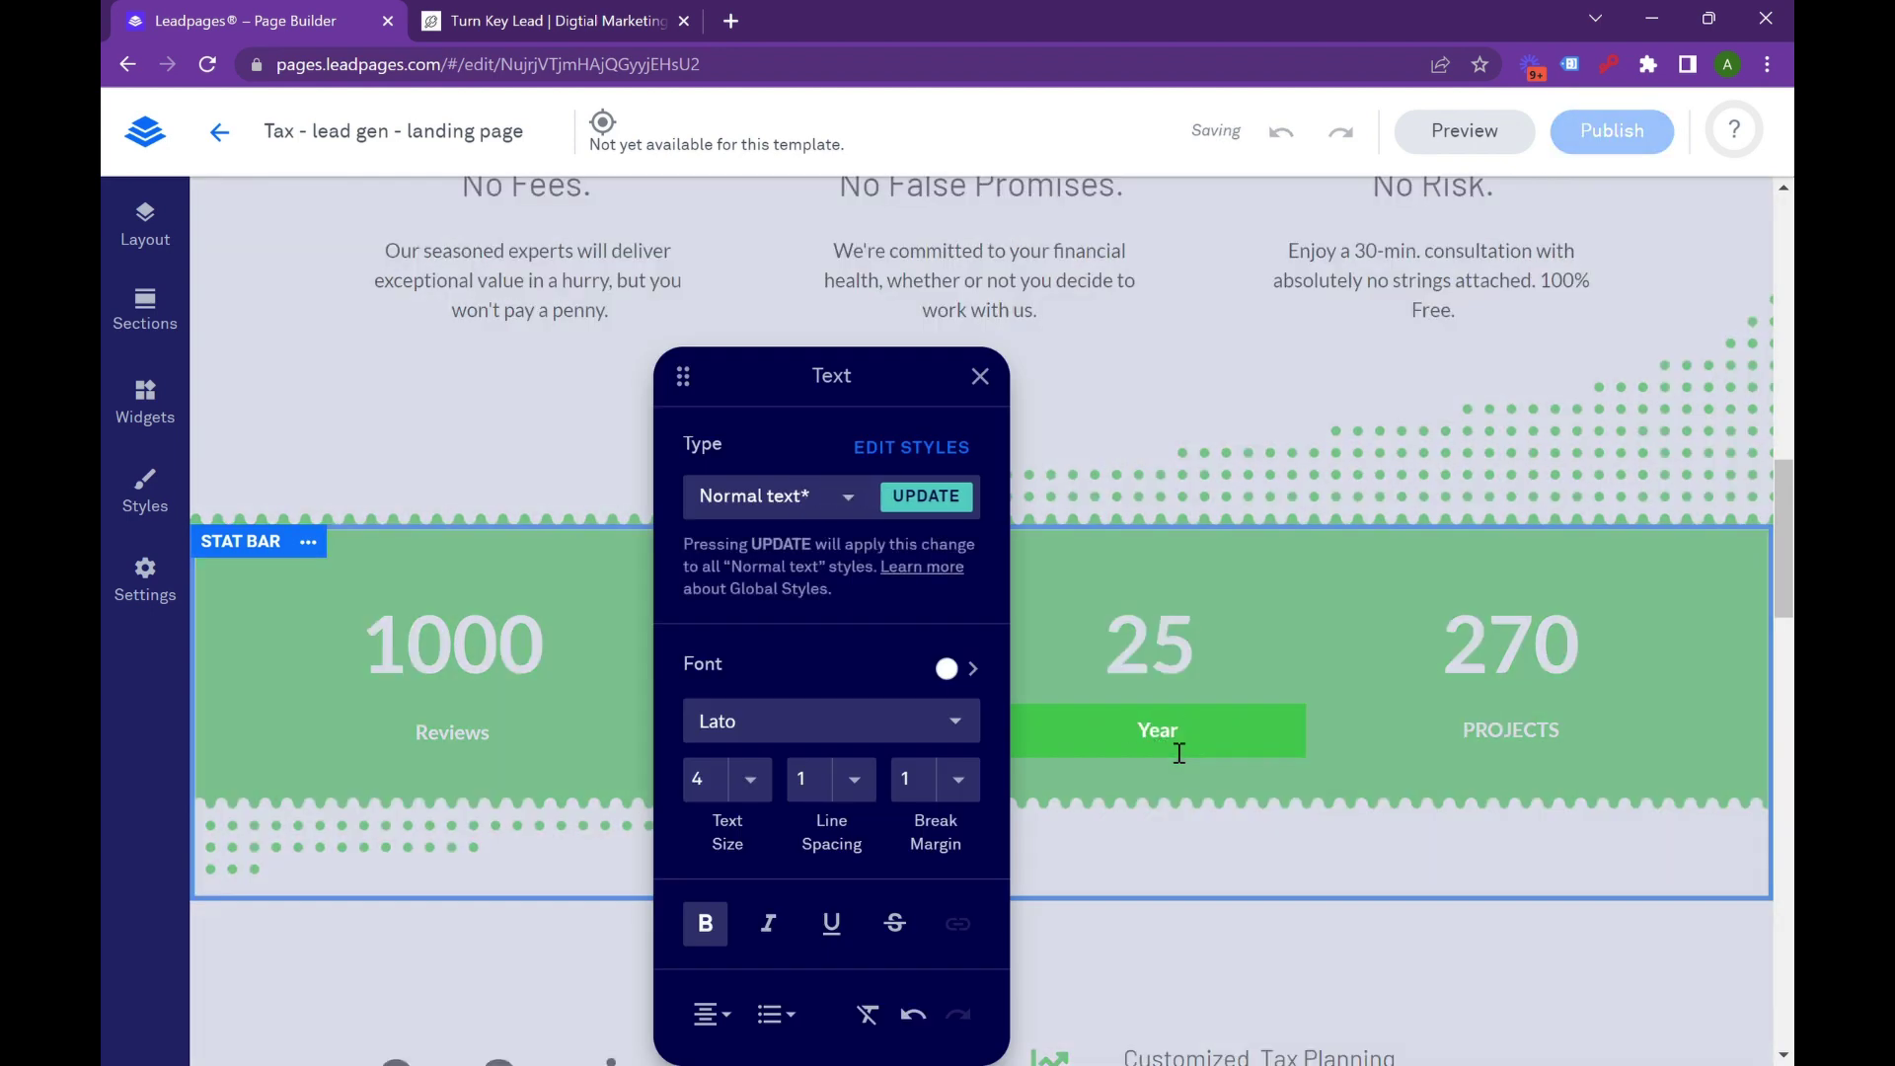
text(s of Experience)
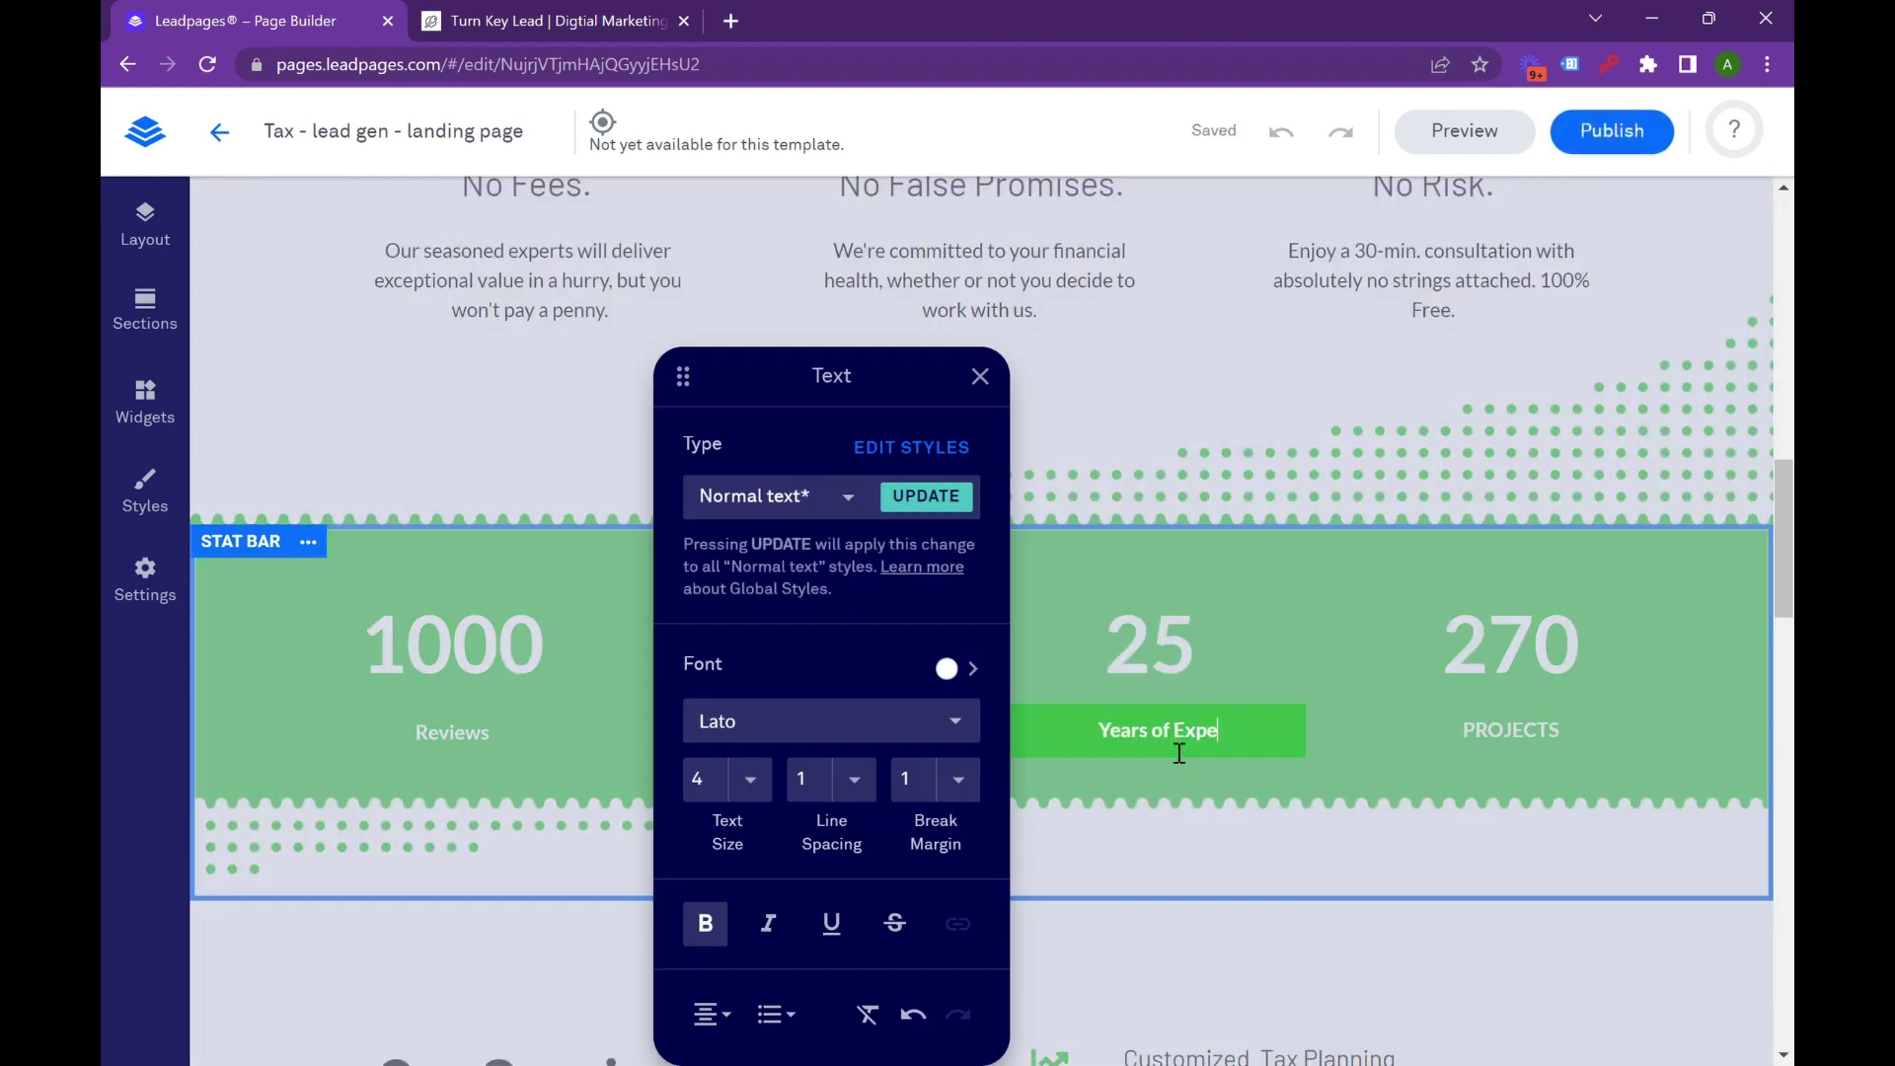
click(1334, 696)
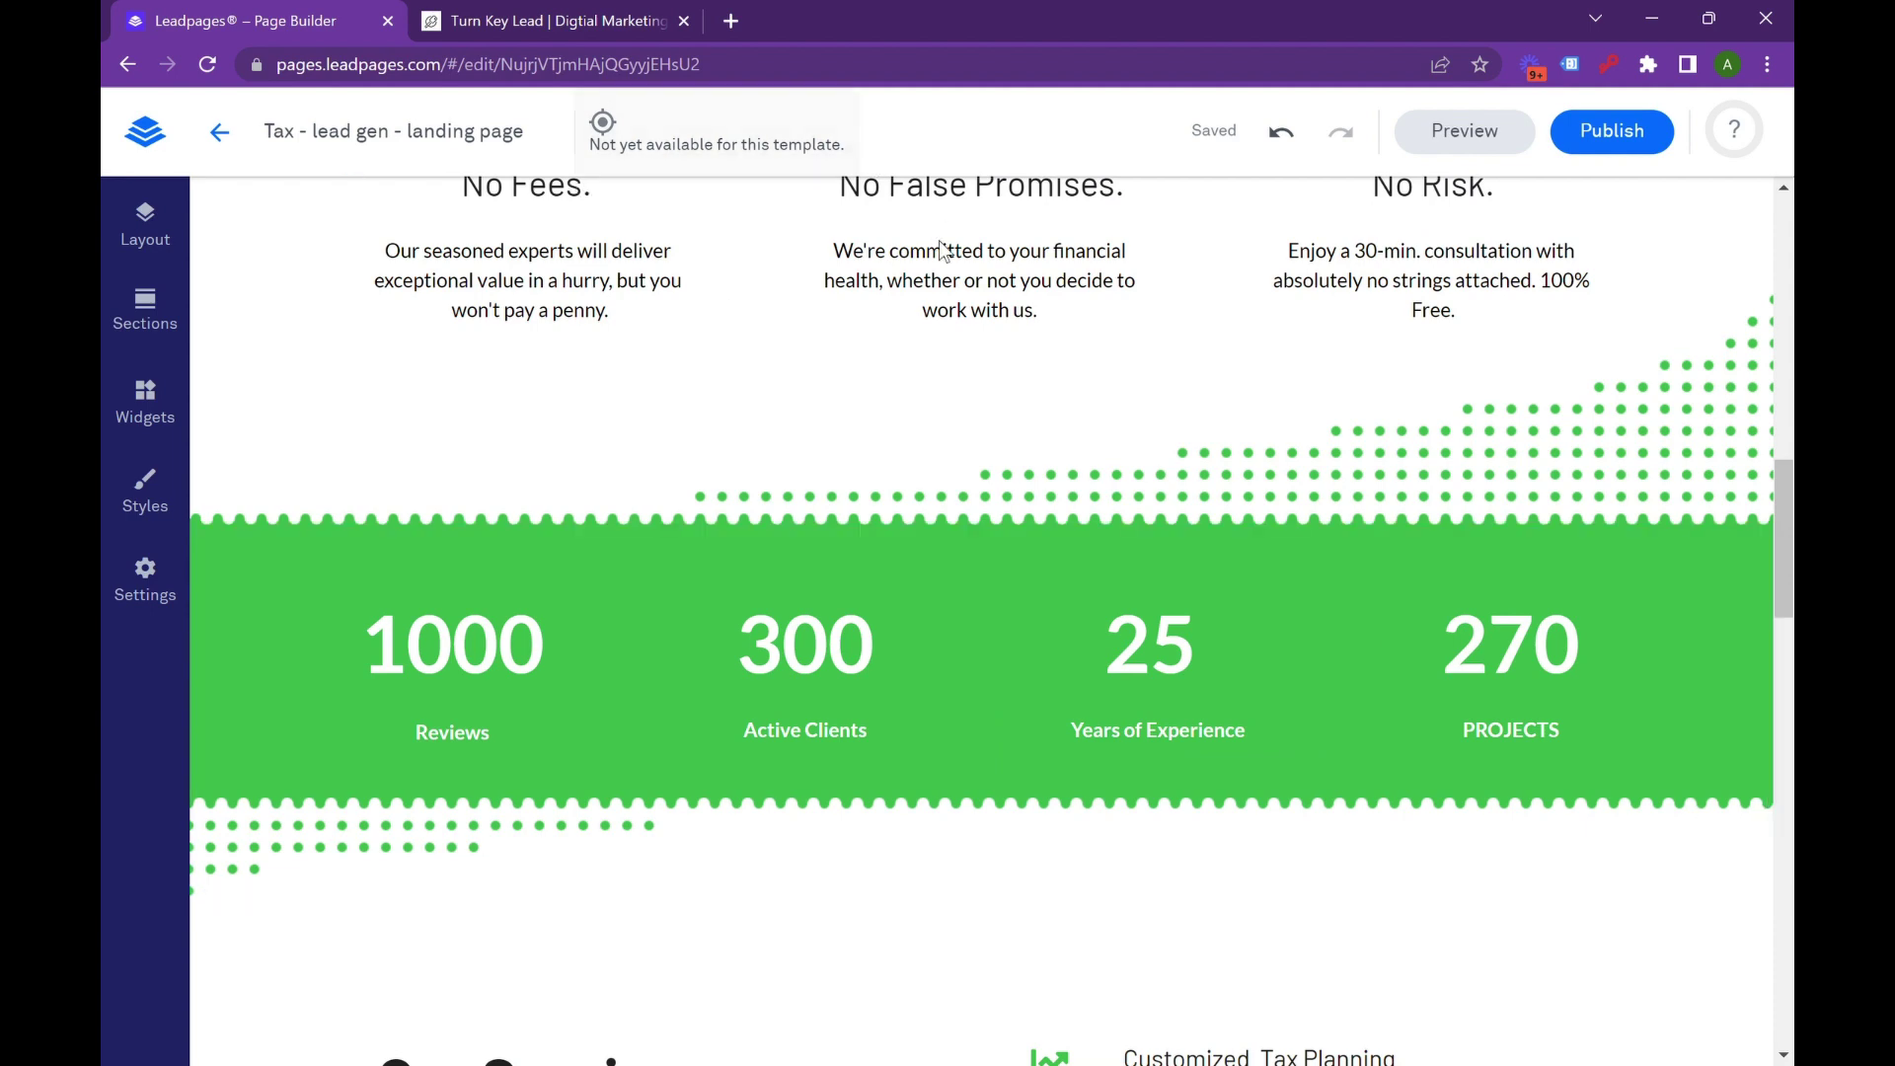
scroll(1109, 789, up, 5)
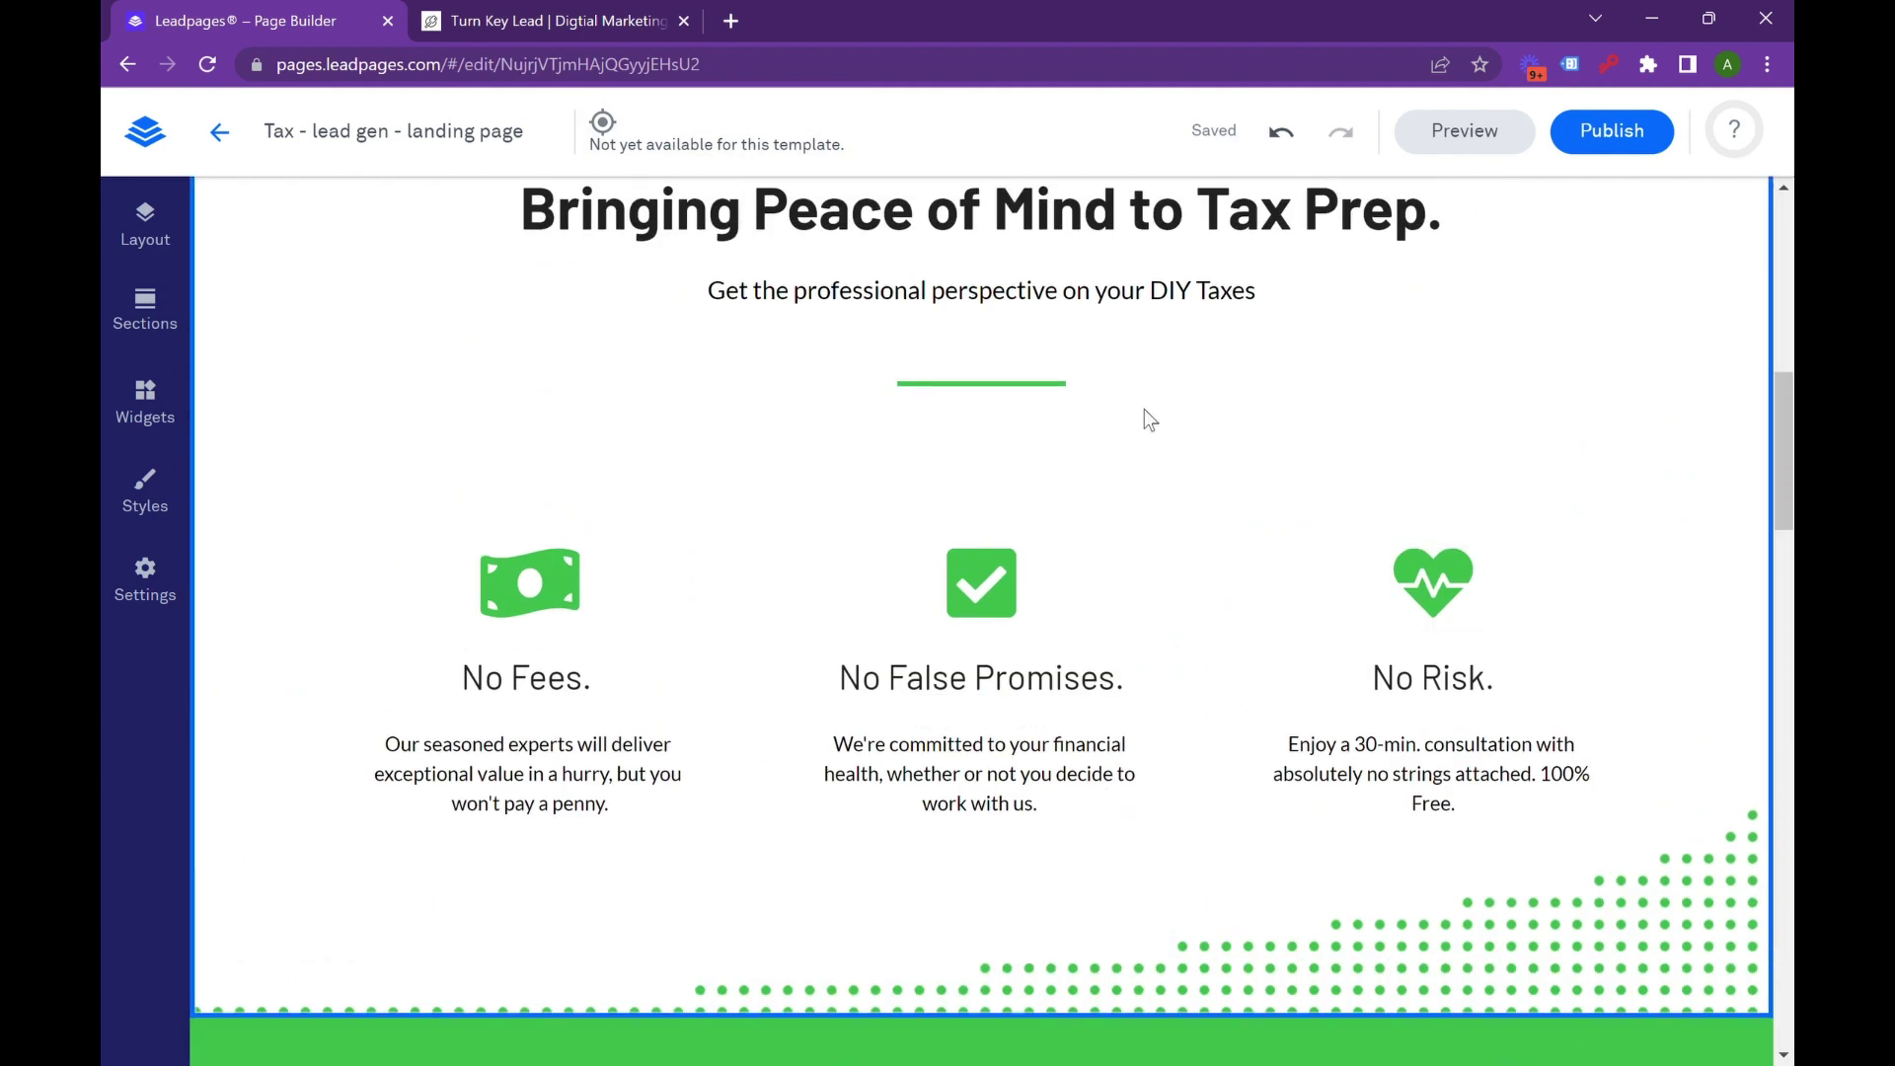
scroll(697, 537, down, 5)
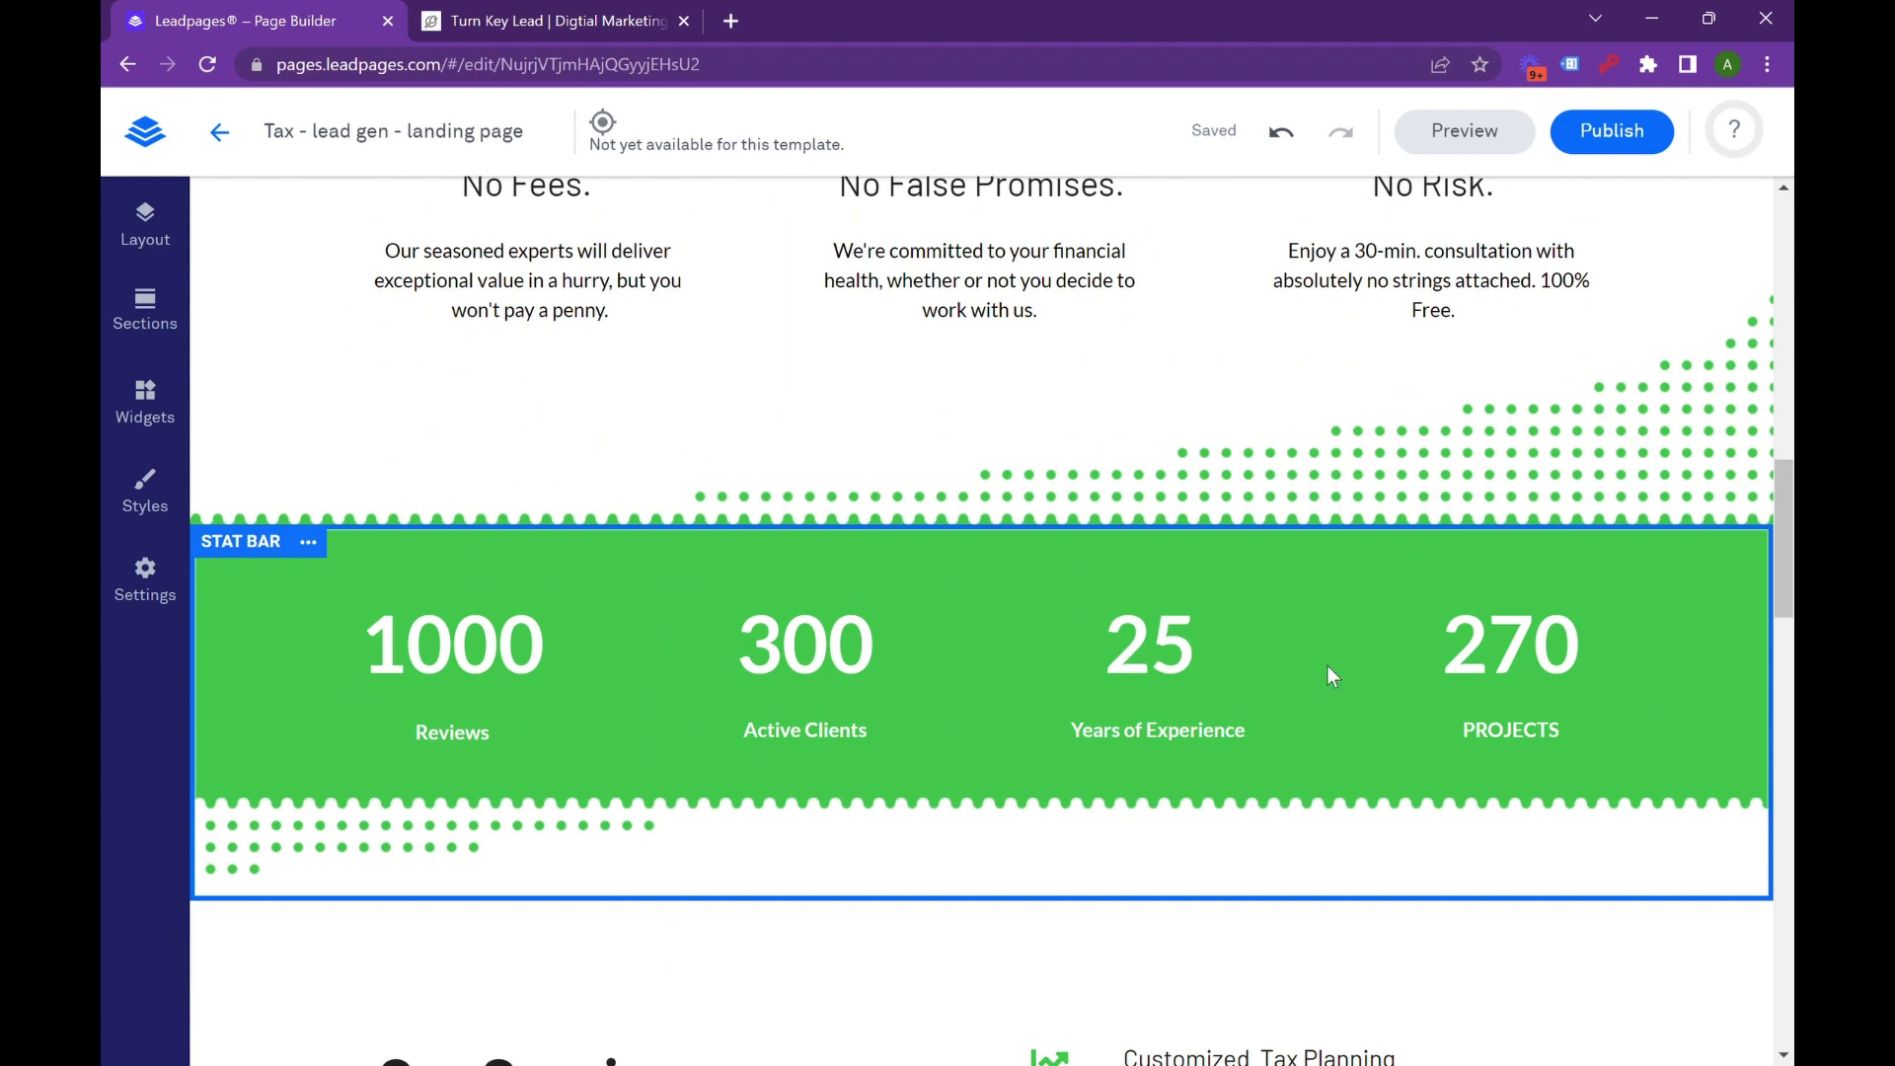
scroll(1471, 803, down, 1)
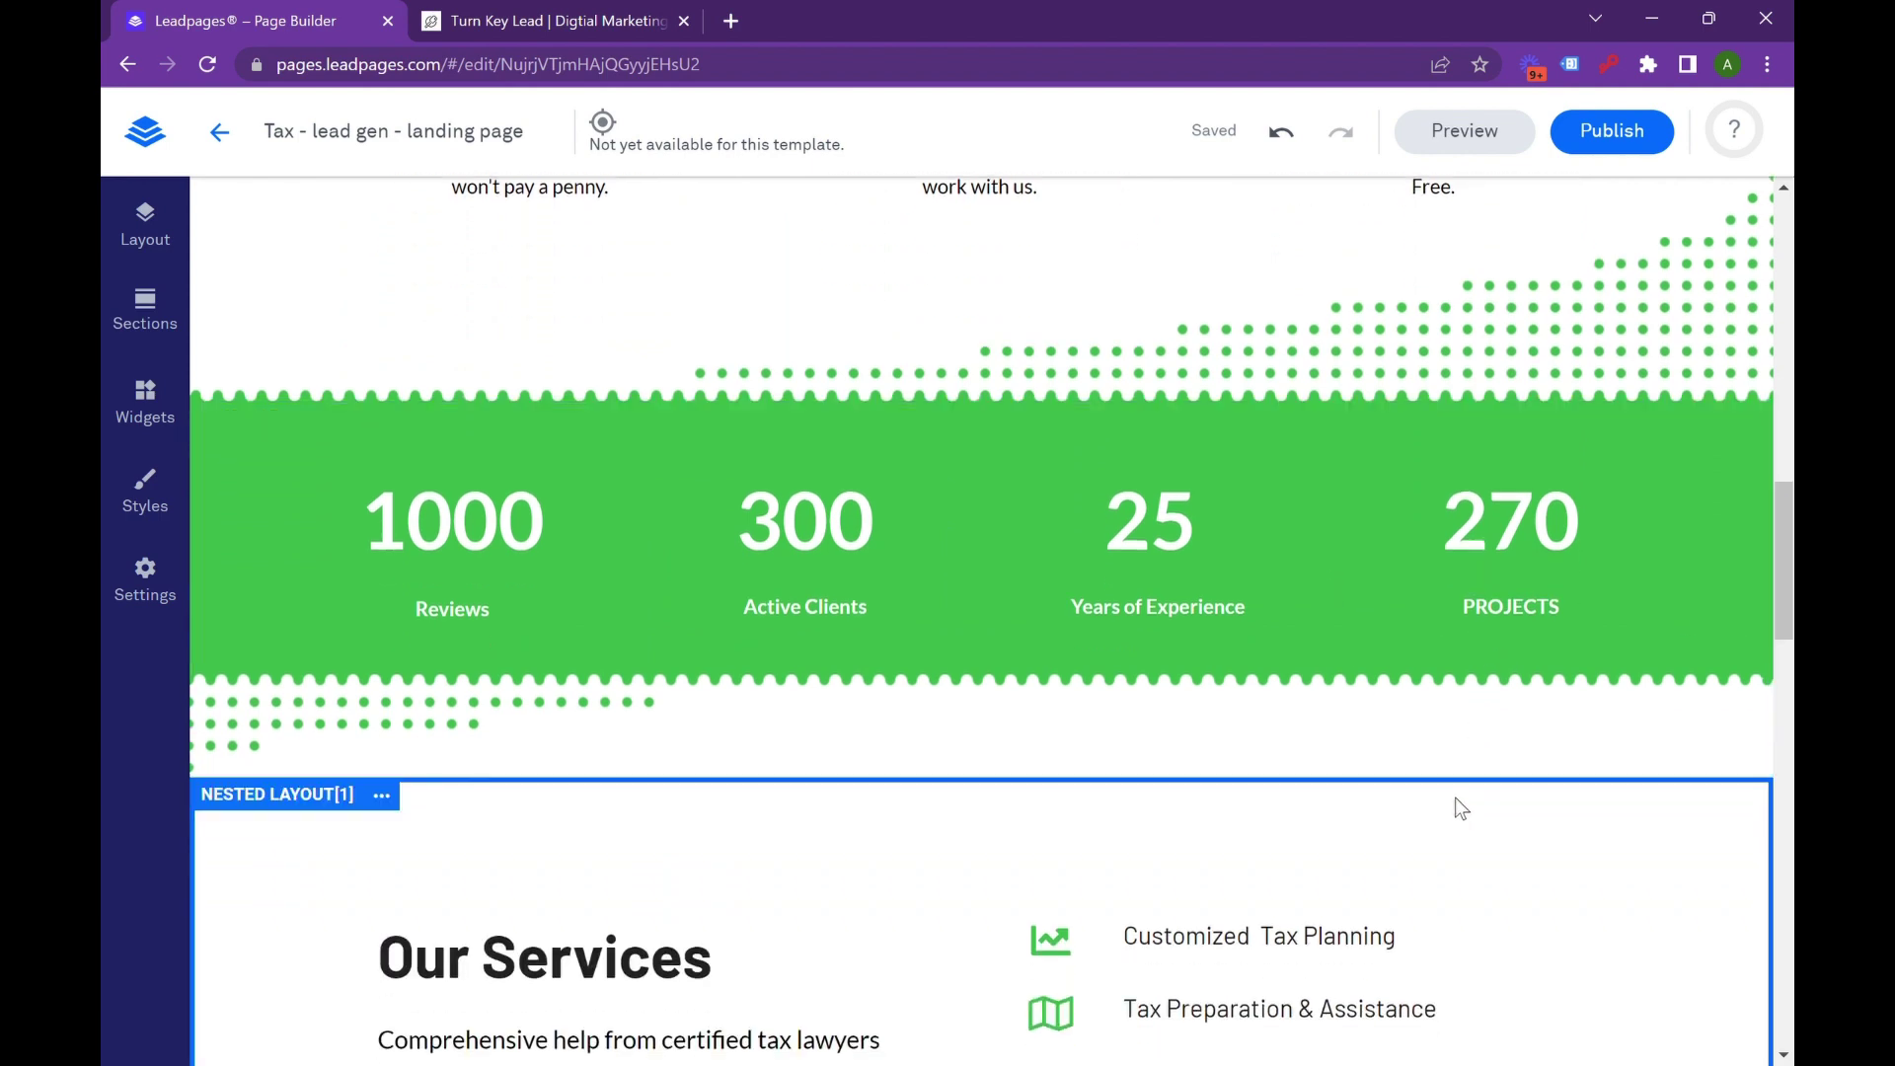
scroll(1455, 798, up, 10)
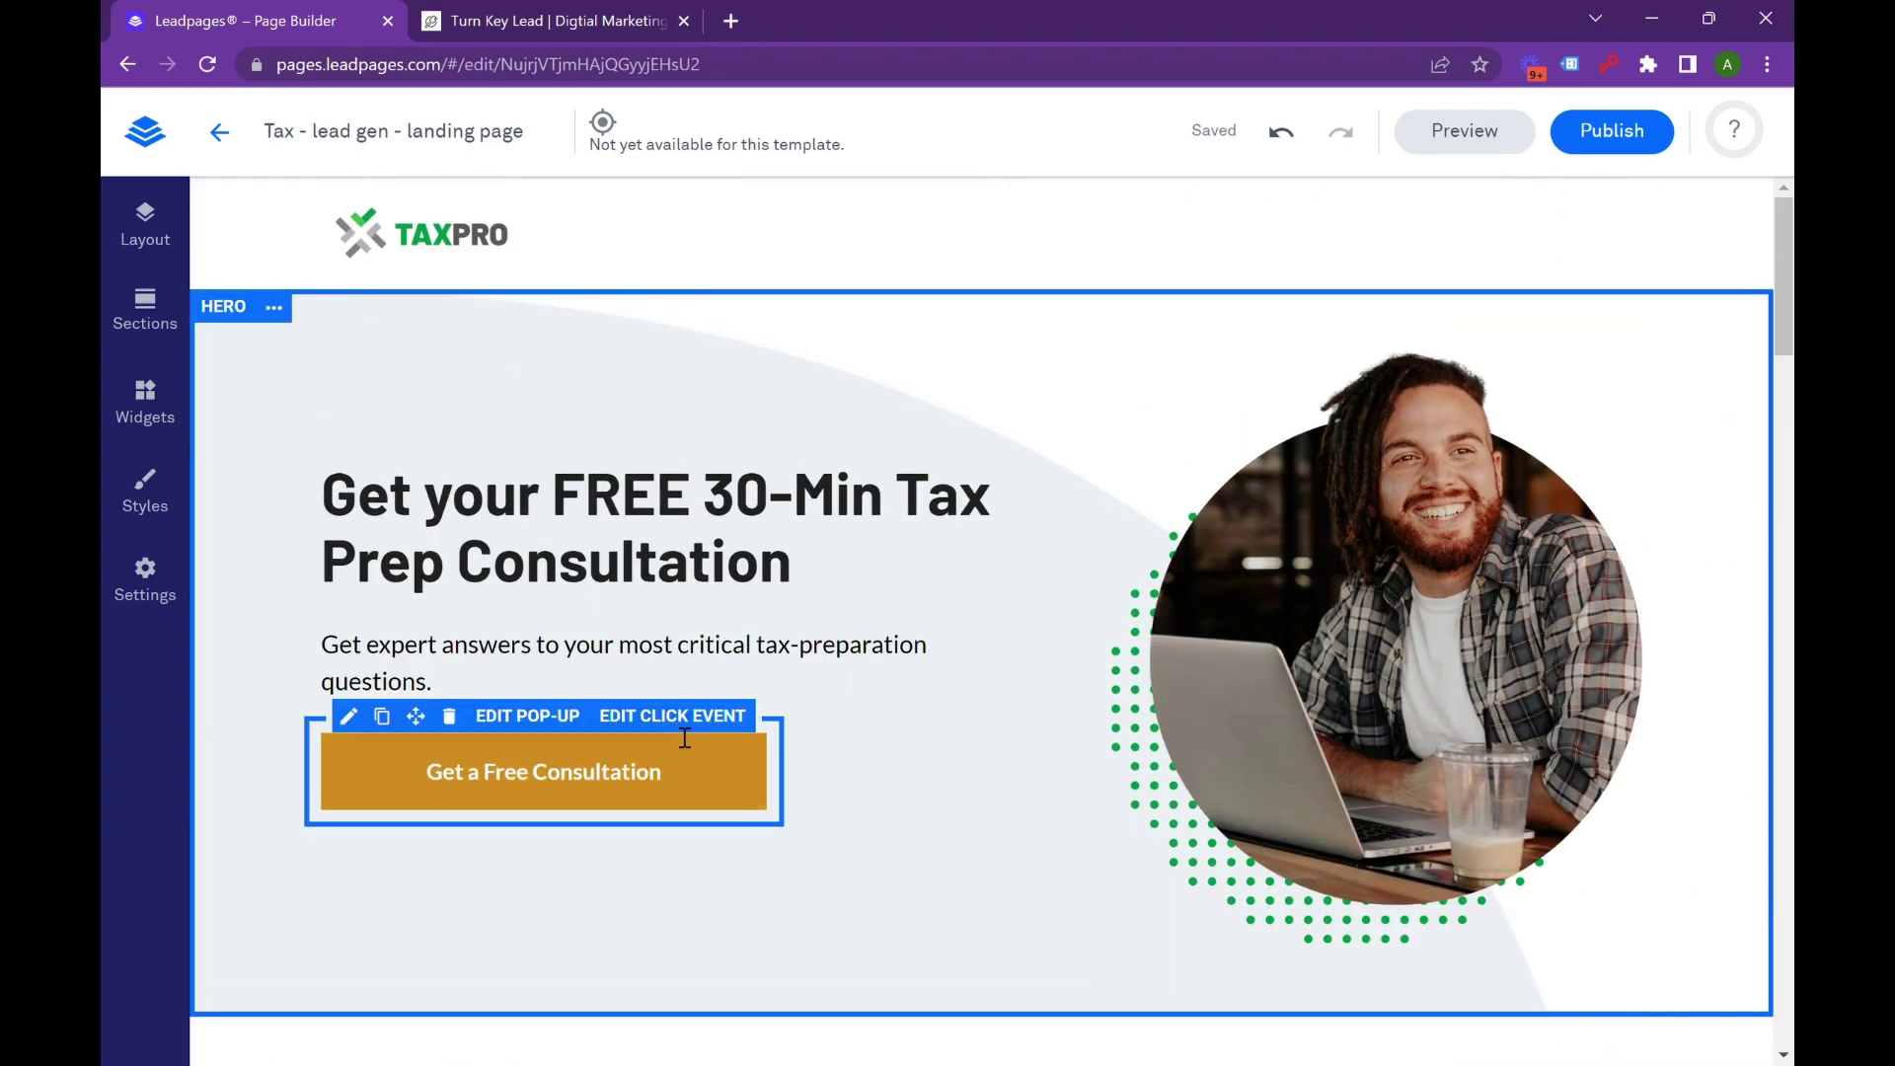
scroll(1135, 630, down, 12)
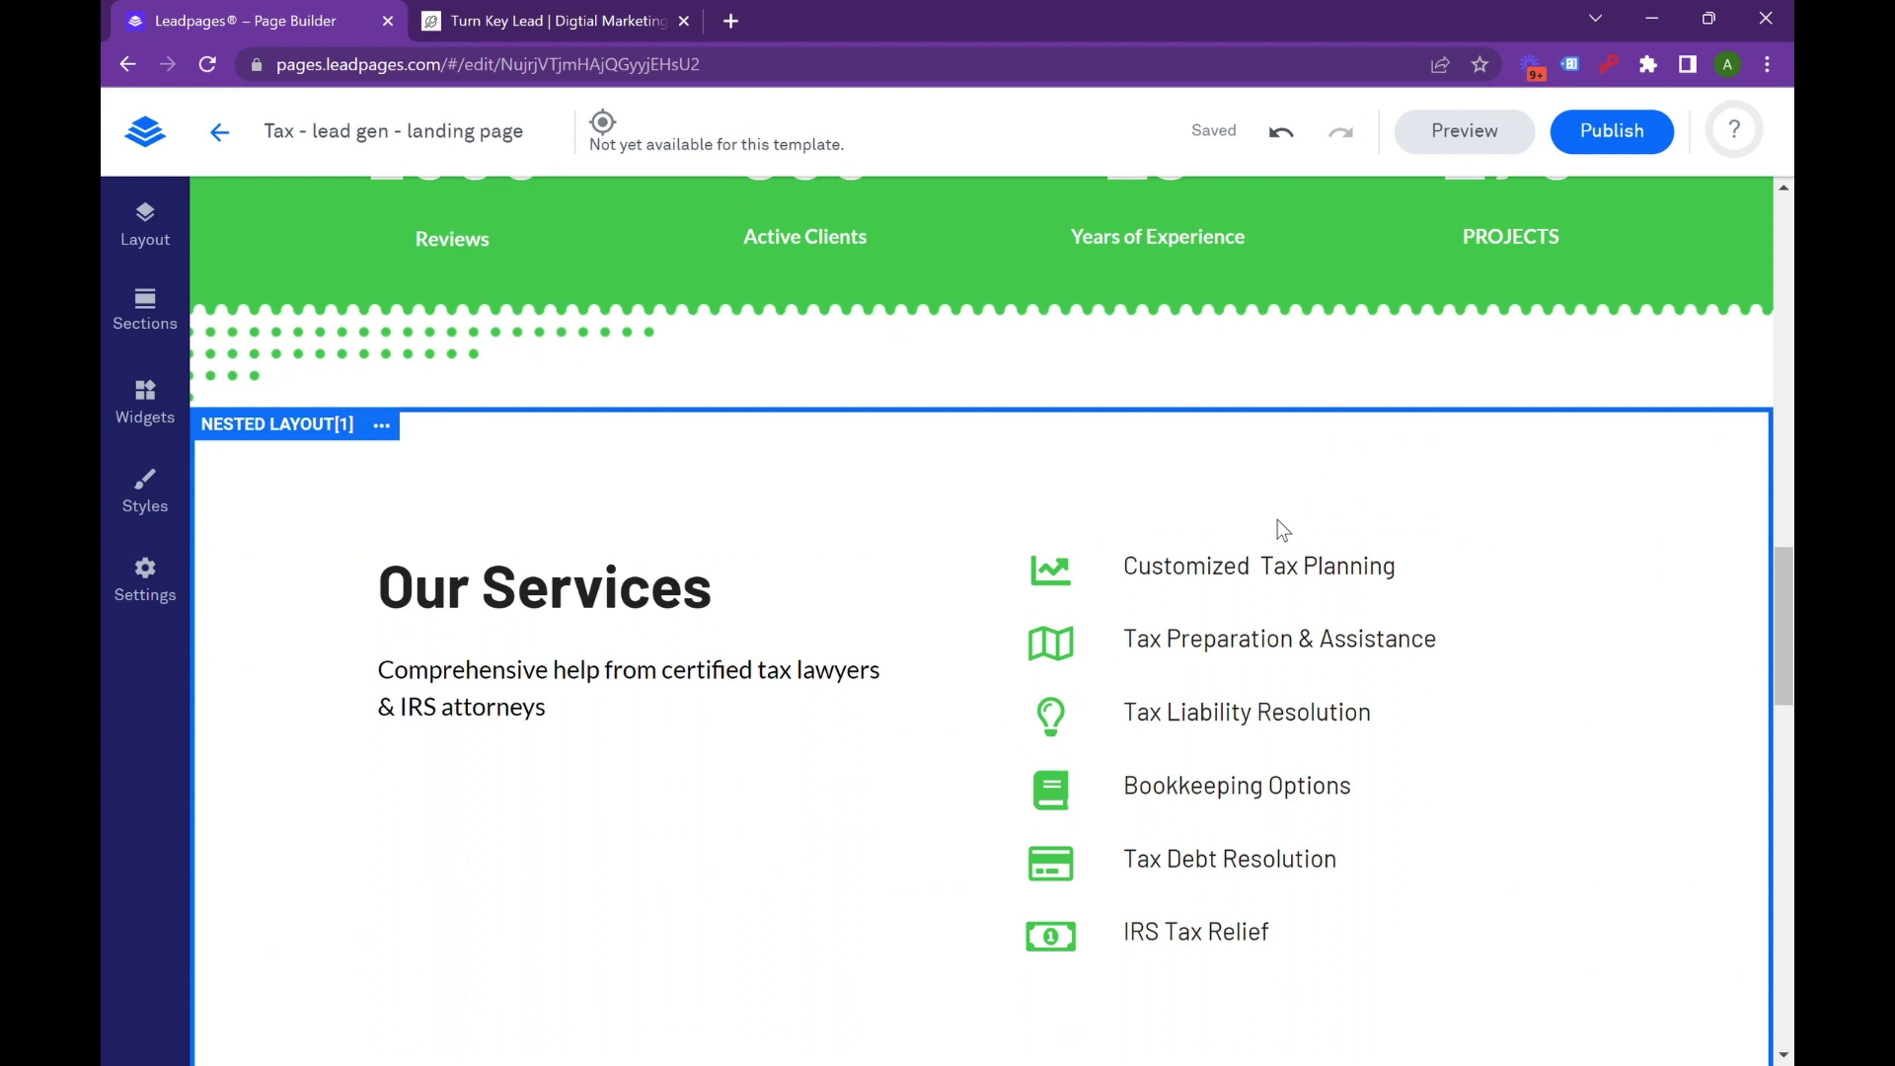
scroll(1277, 519, down, 1)
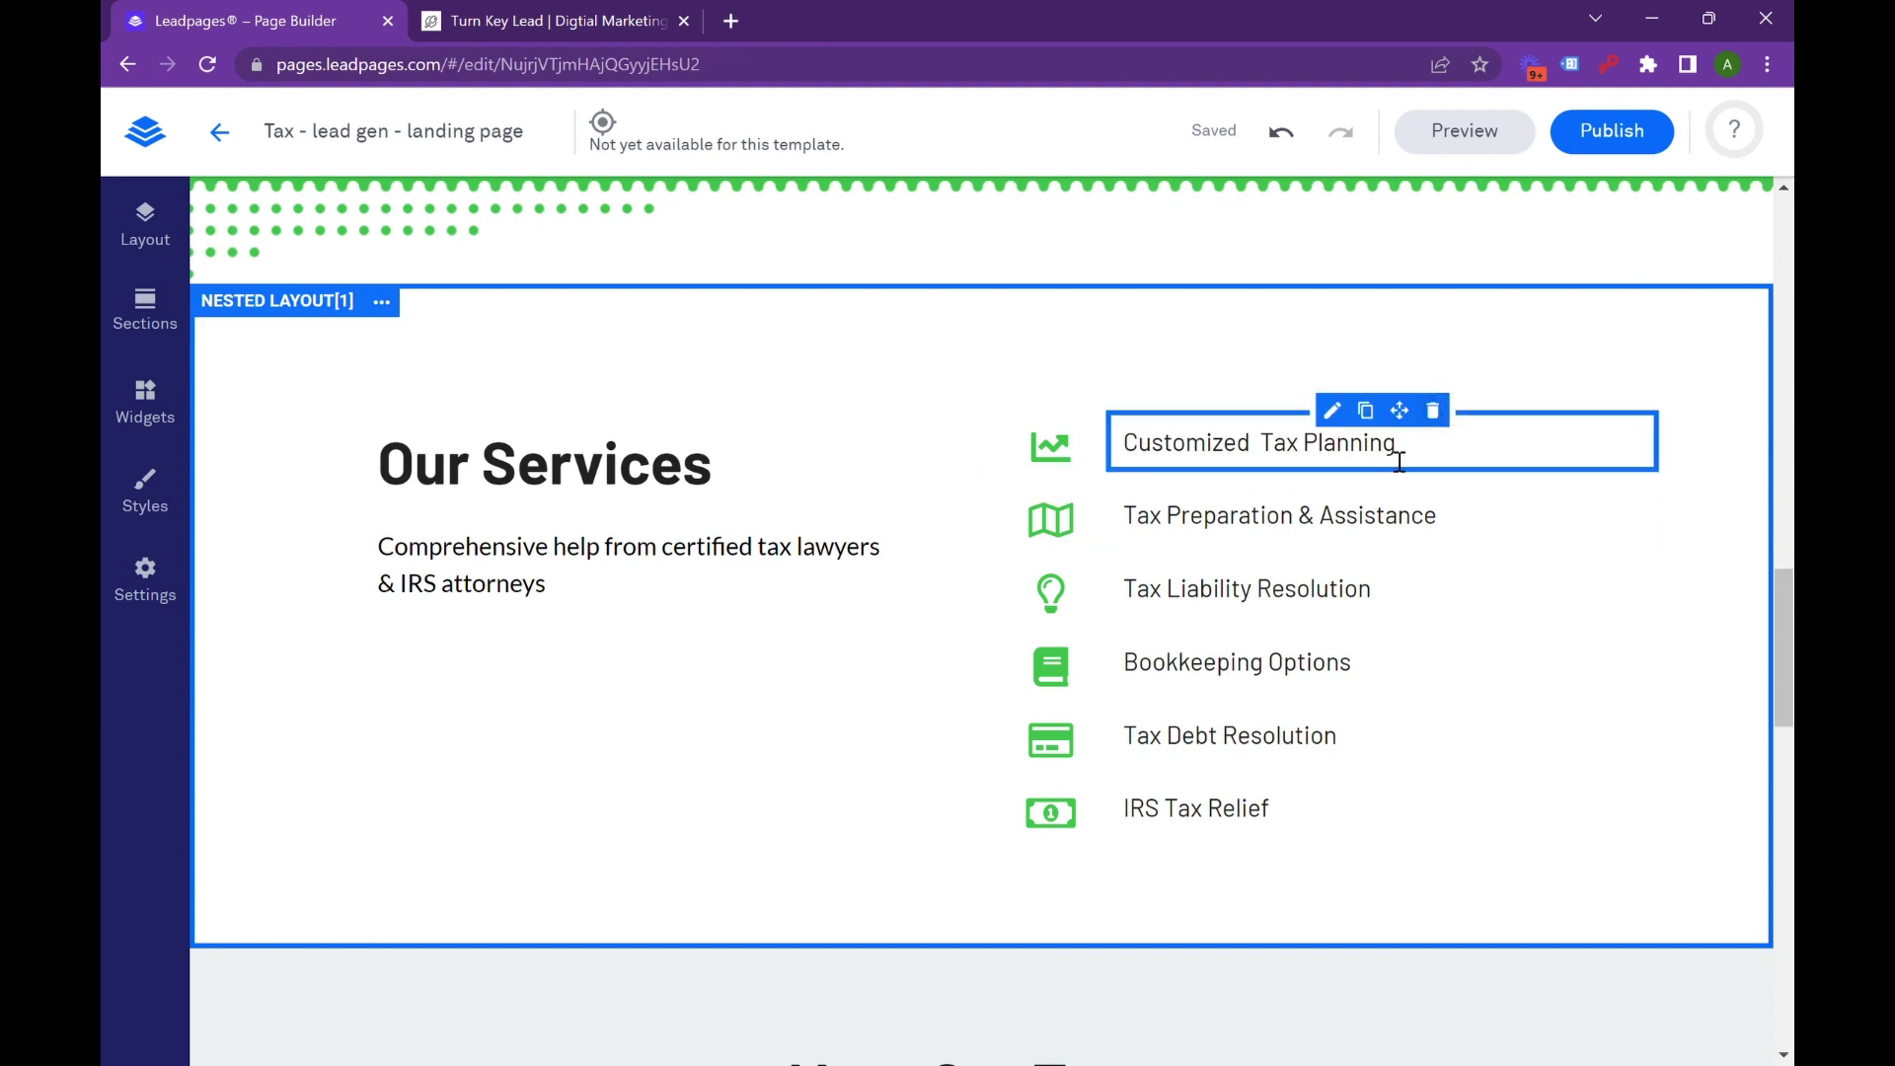
scroll(1382, 444, up, 3)
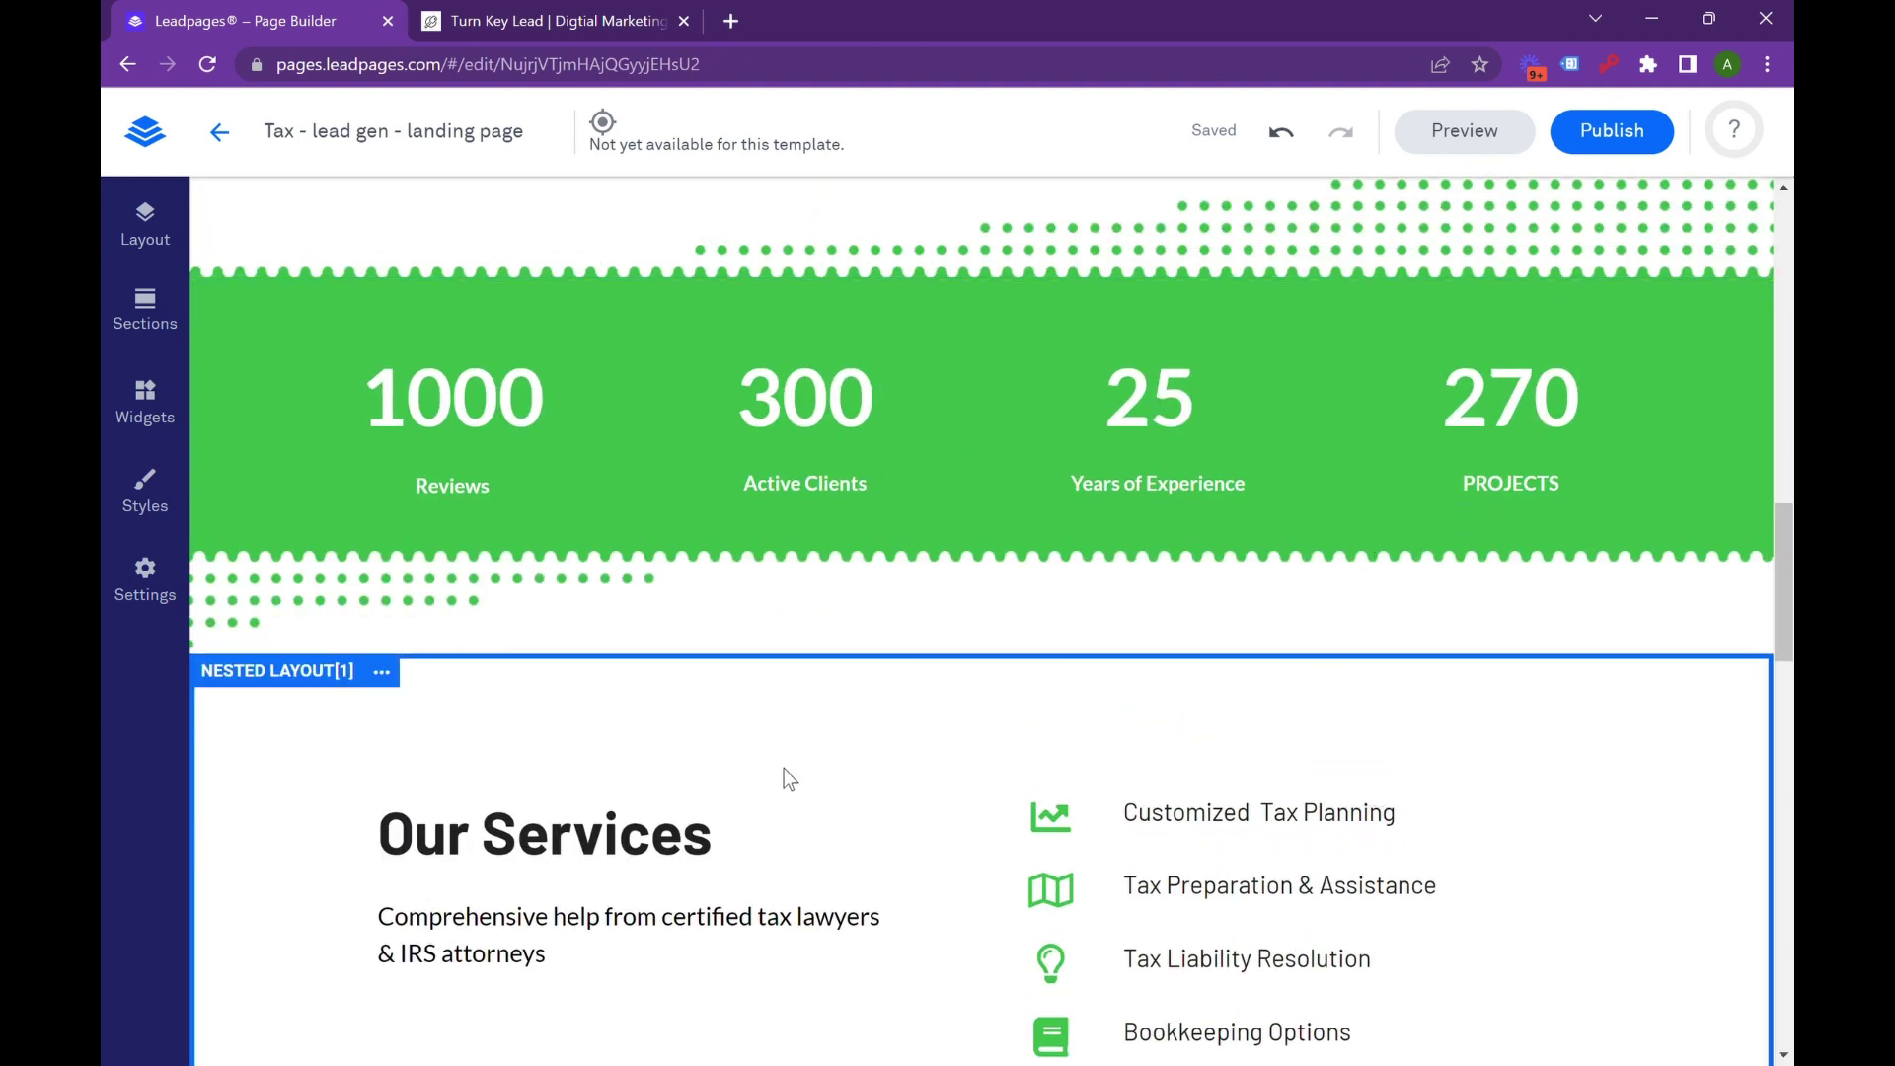
scroll(770, 767, down, 3)
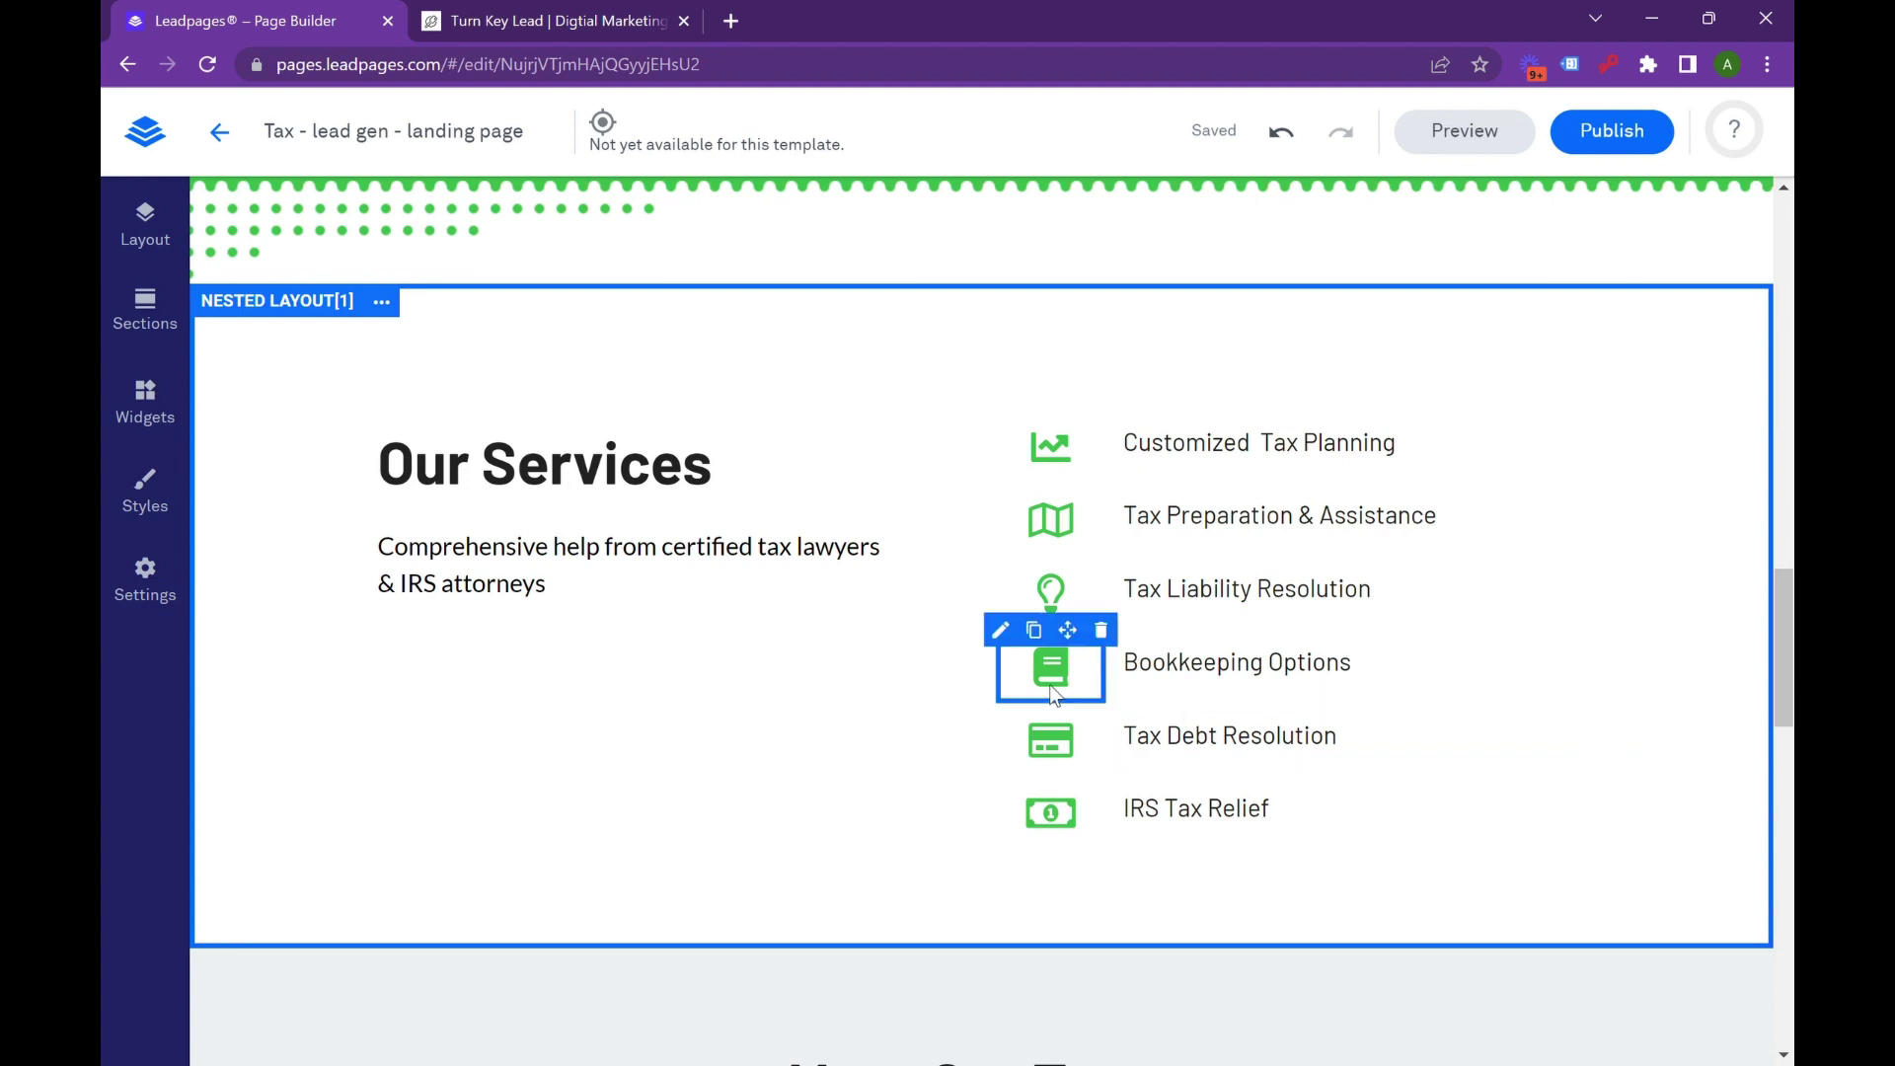
scroll(697, 579, down, 7)
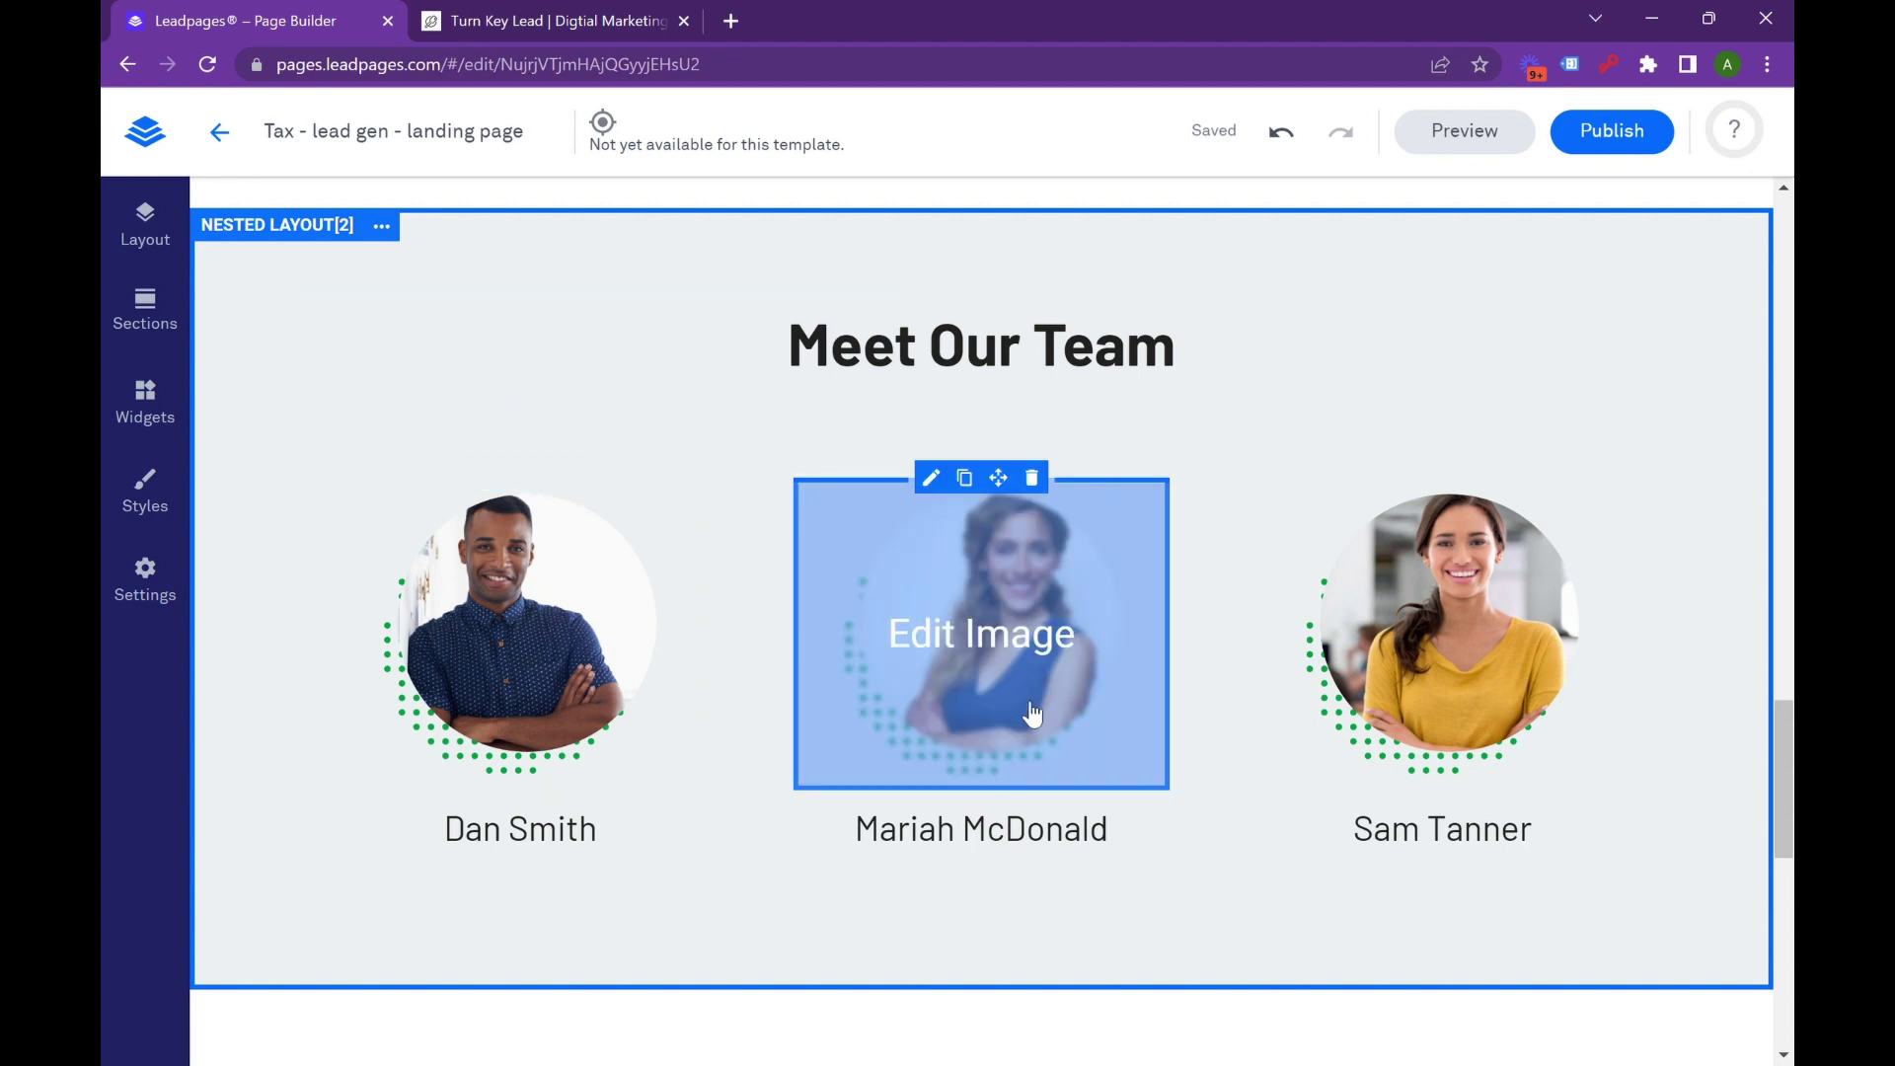
scroll(1080, 769, down, 2)
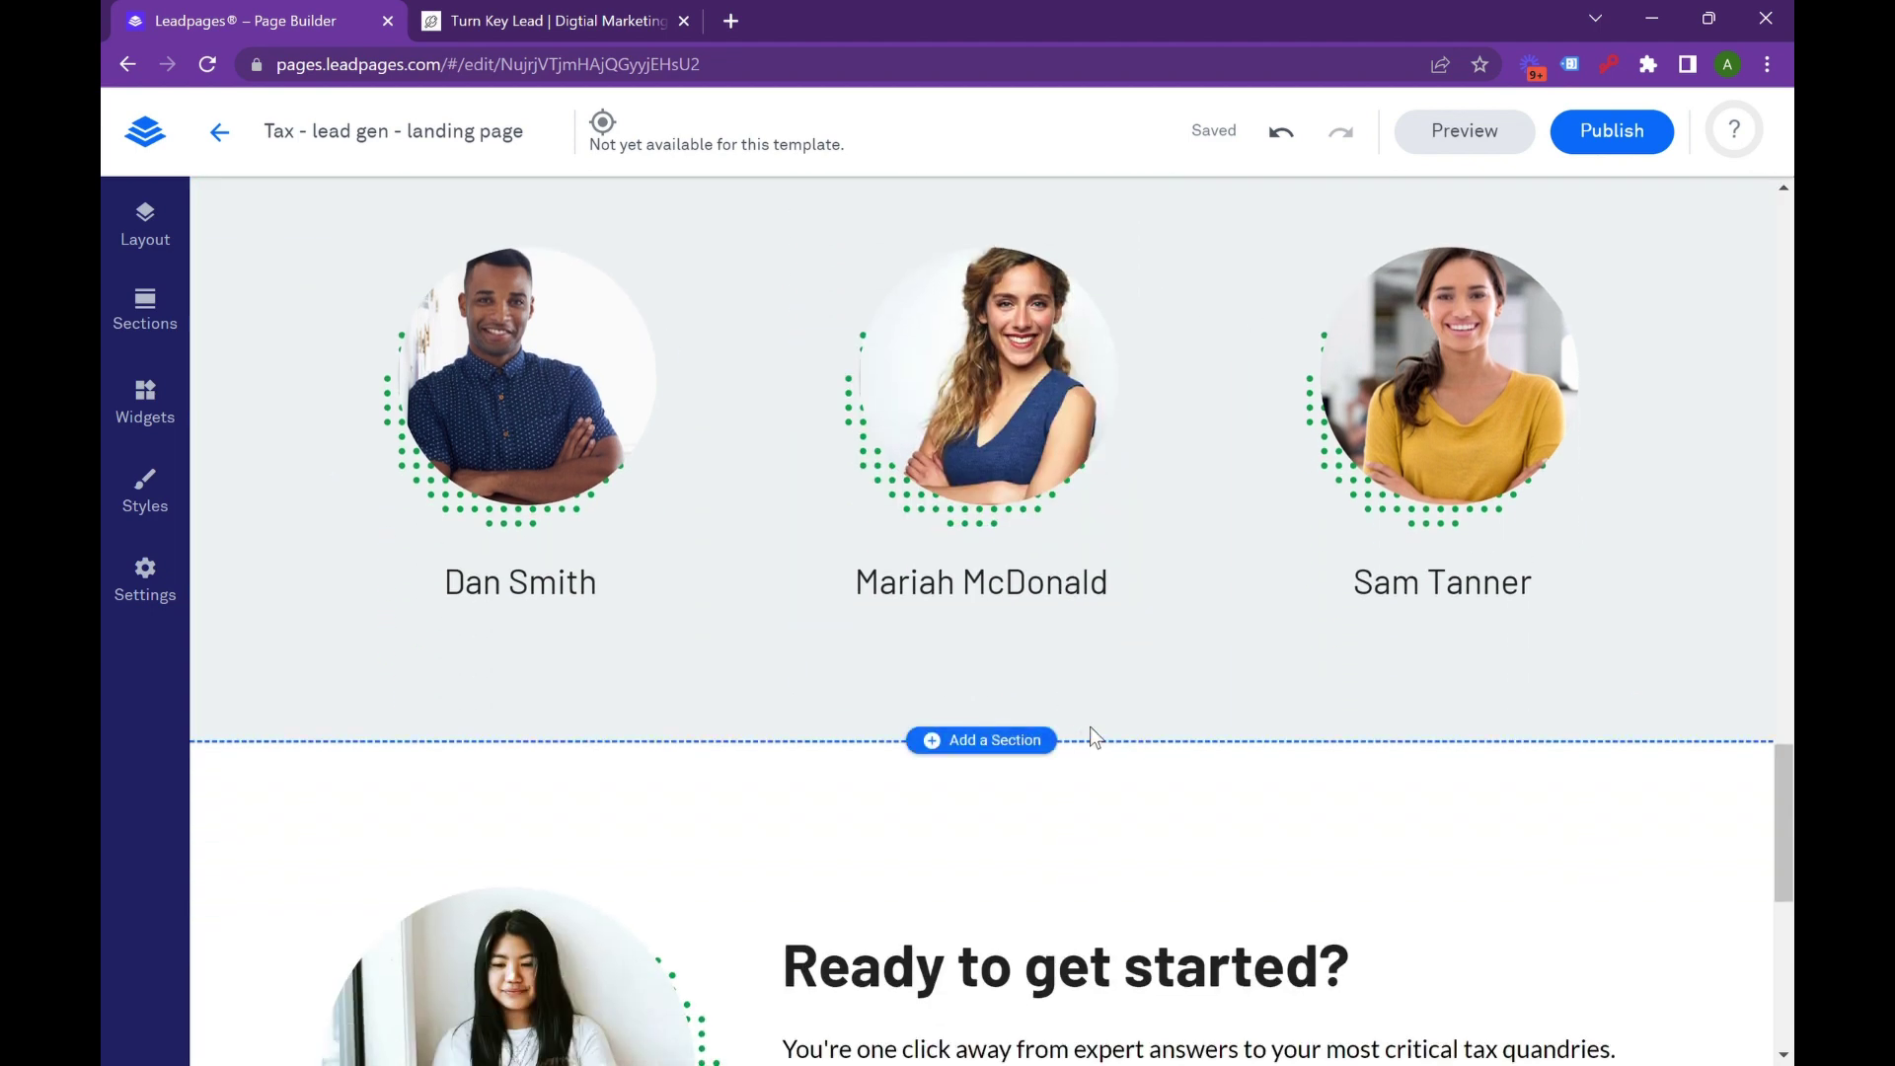
scroll(1214, 736, up, 2)
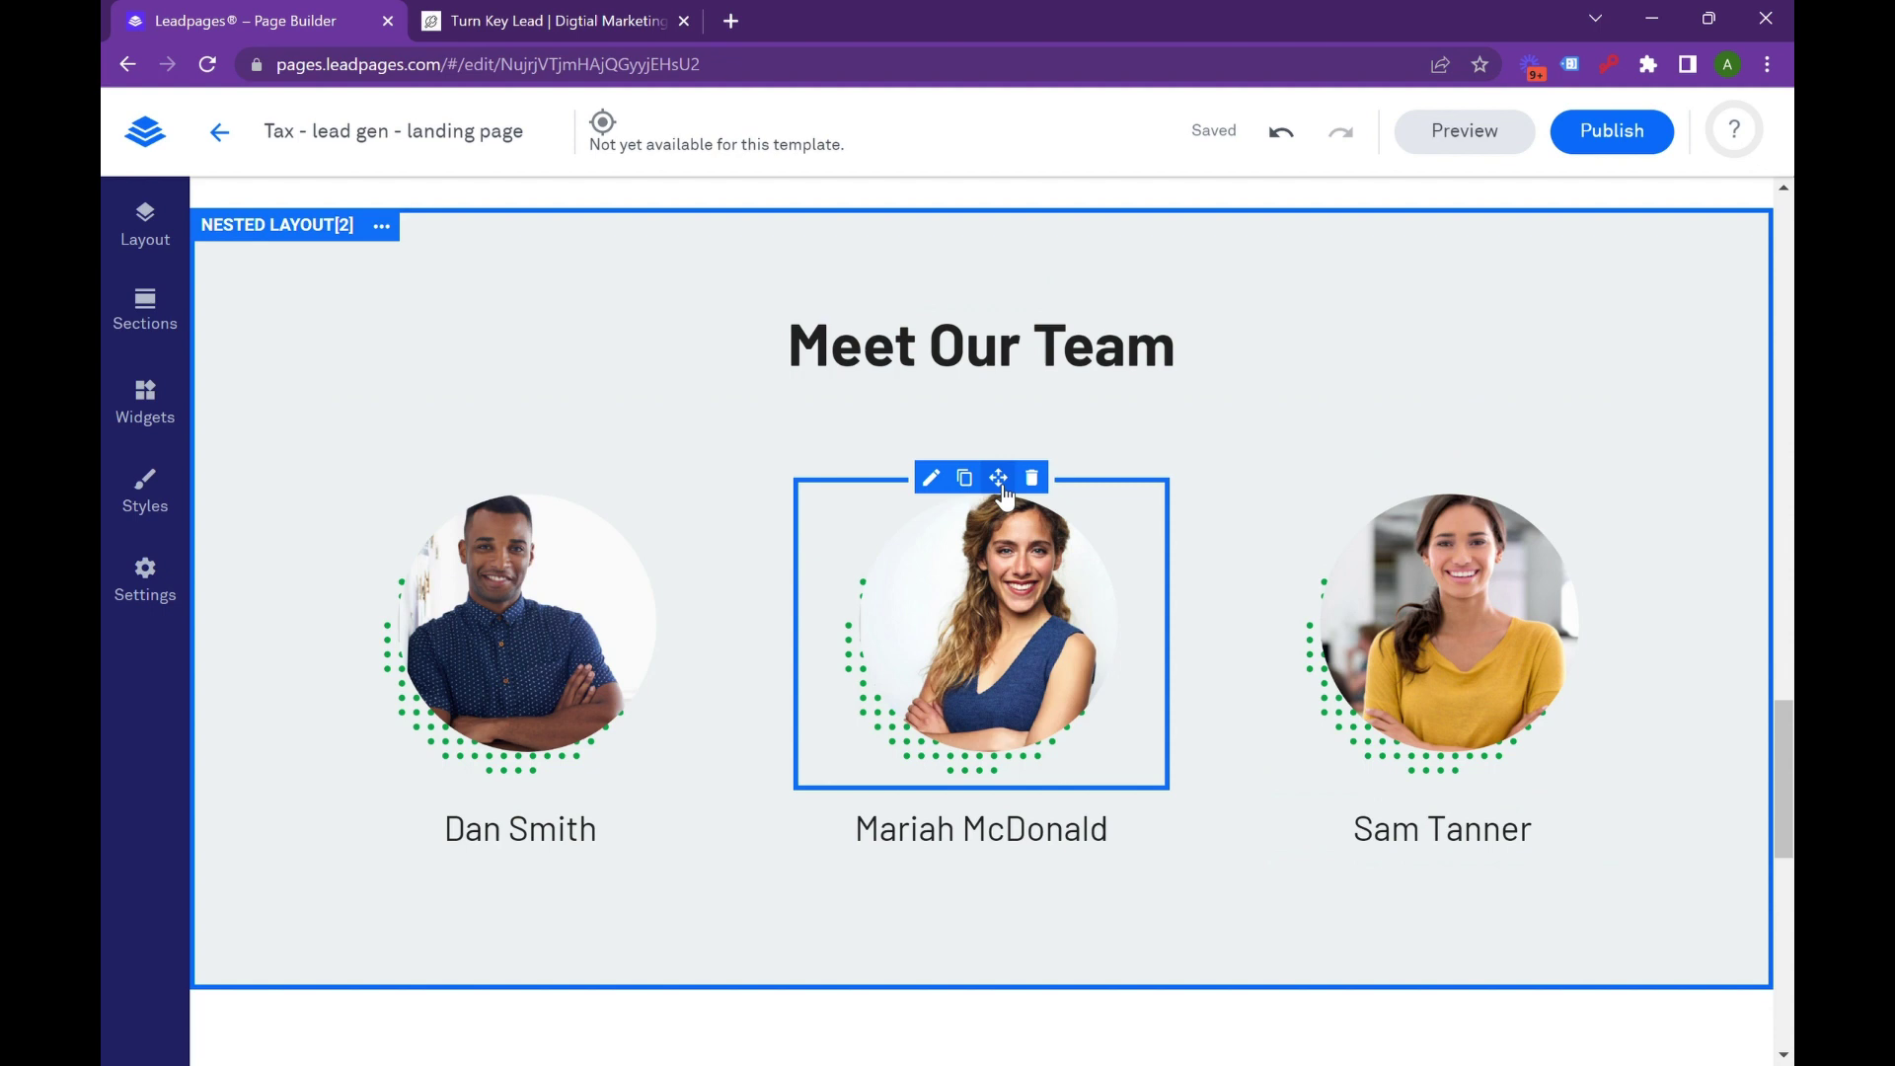
scroll(1003, 493, up, 2)
scroll(554, 506, down, 3)
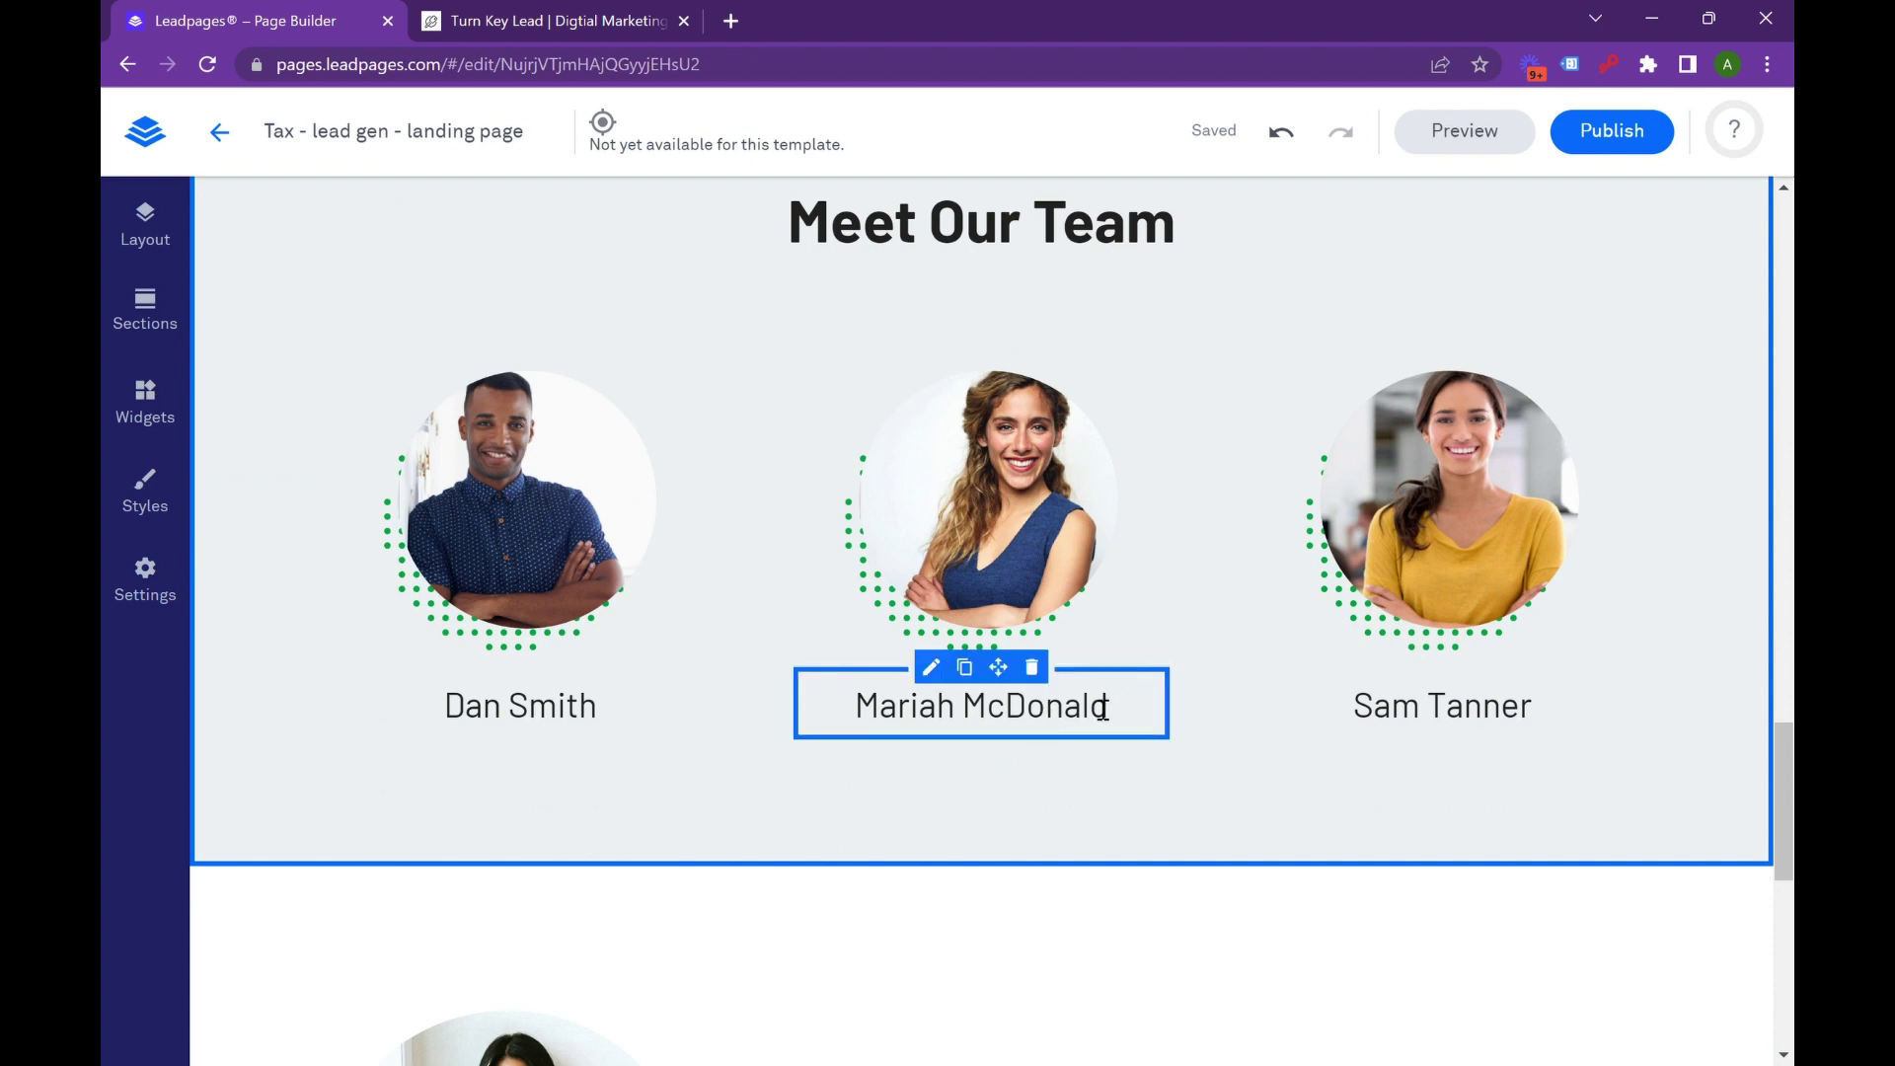
scroll(1079, 453, down, 6)
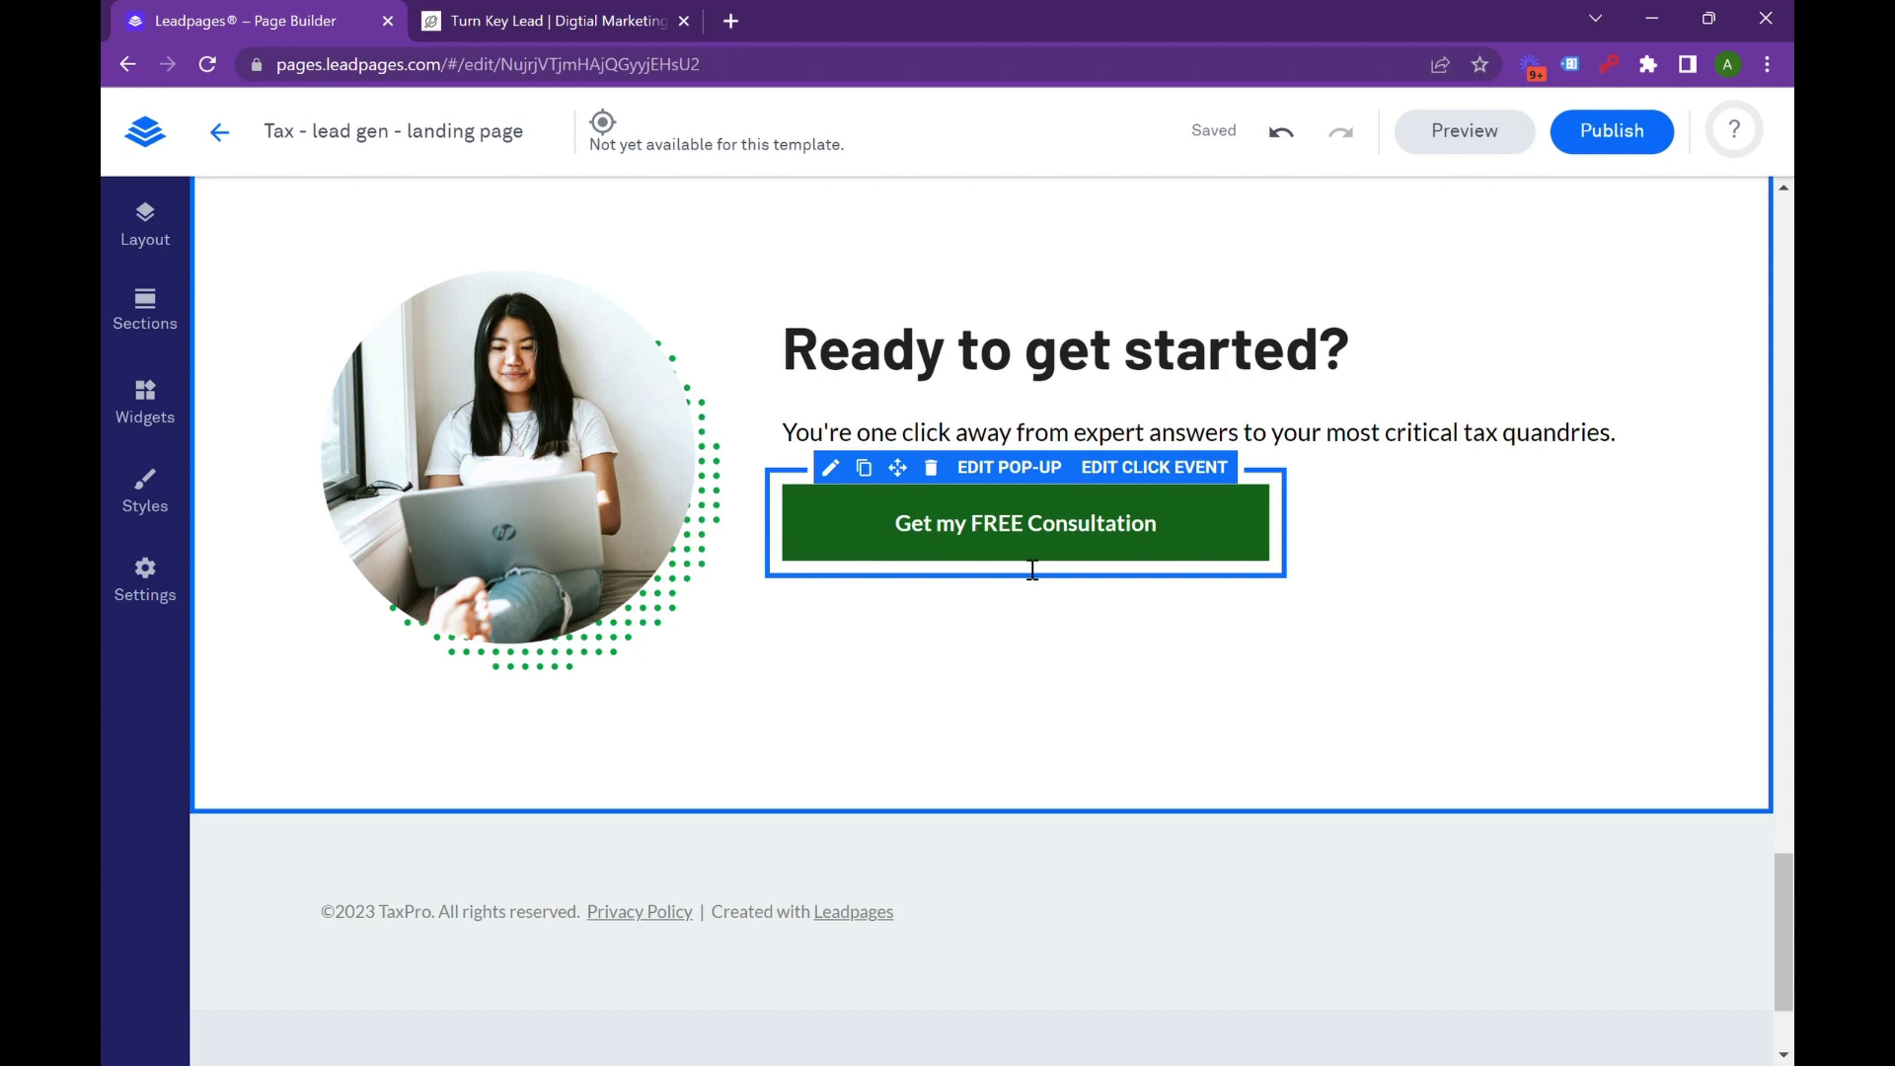
scroll(970, 612, up, 1)
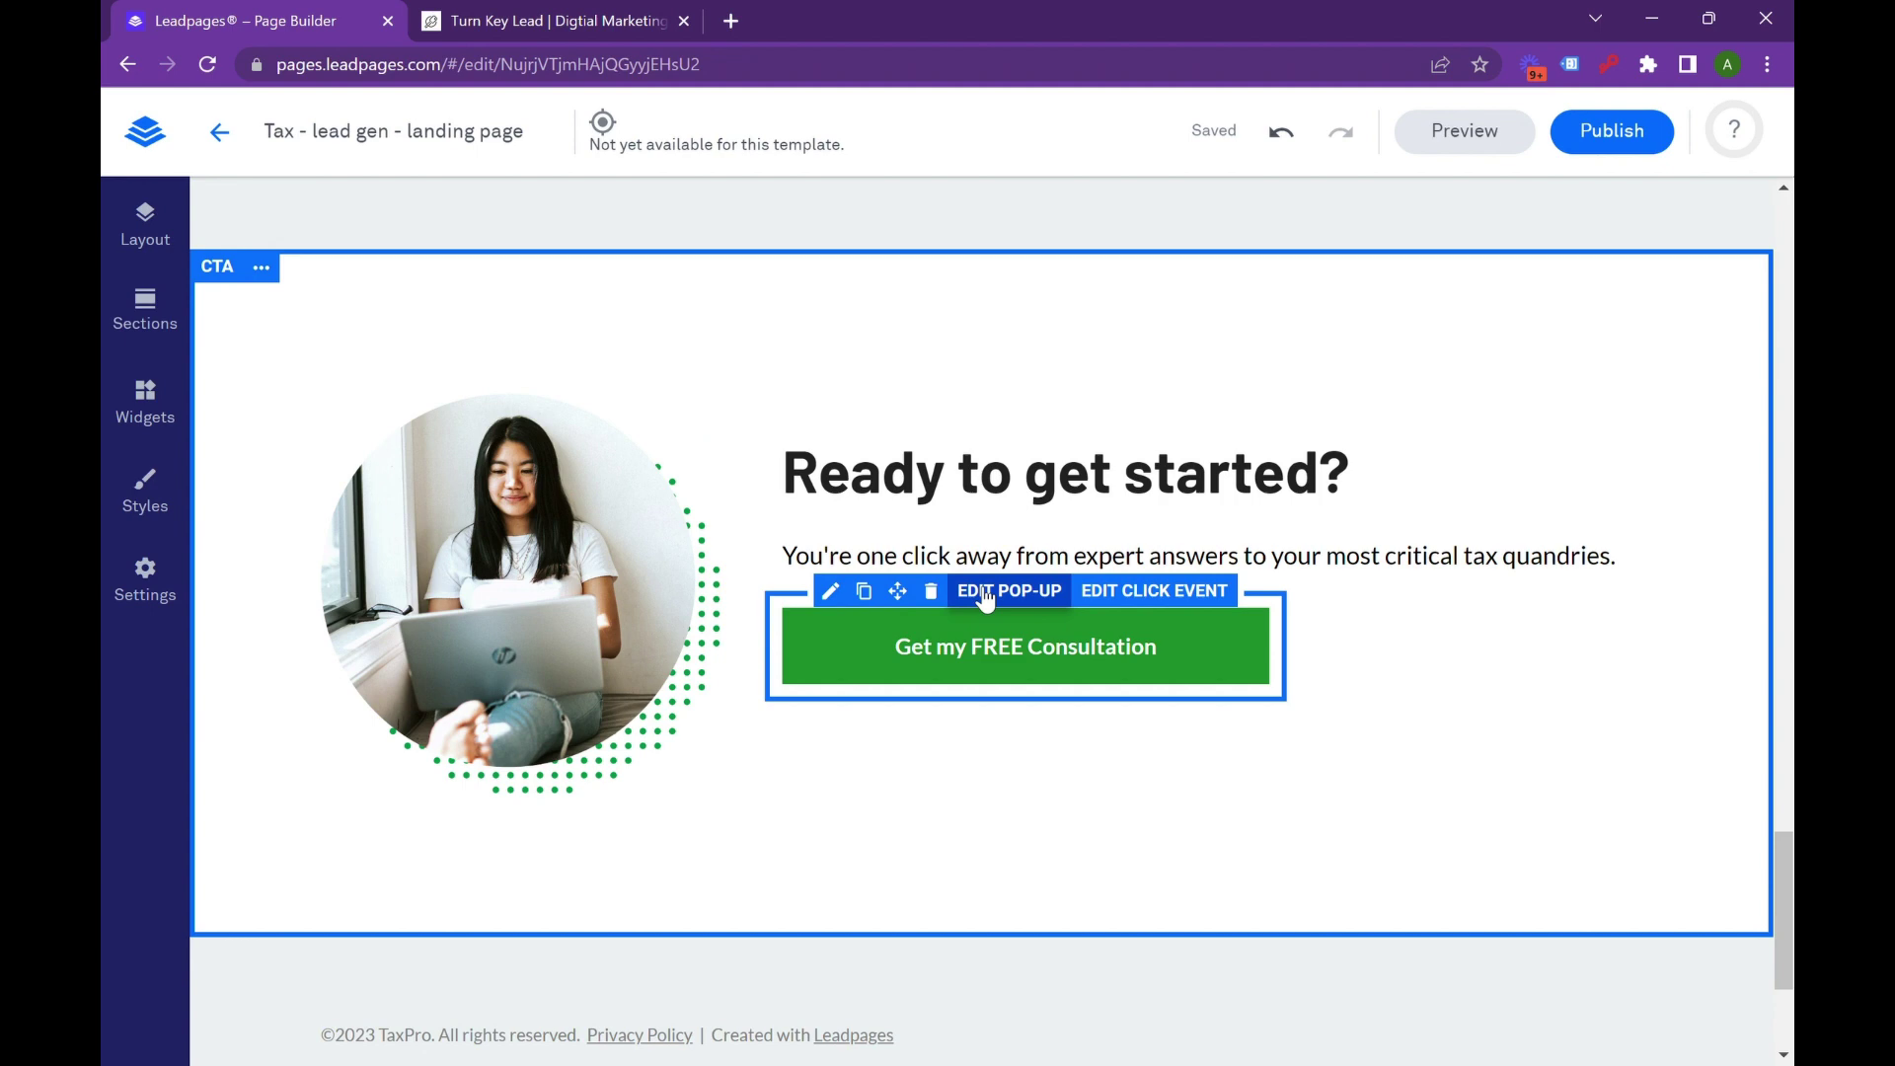
click(934, 579)
click(914, 654)
scroll(999, 607, up, 10)
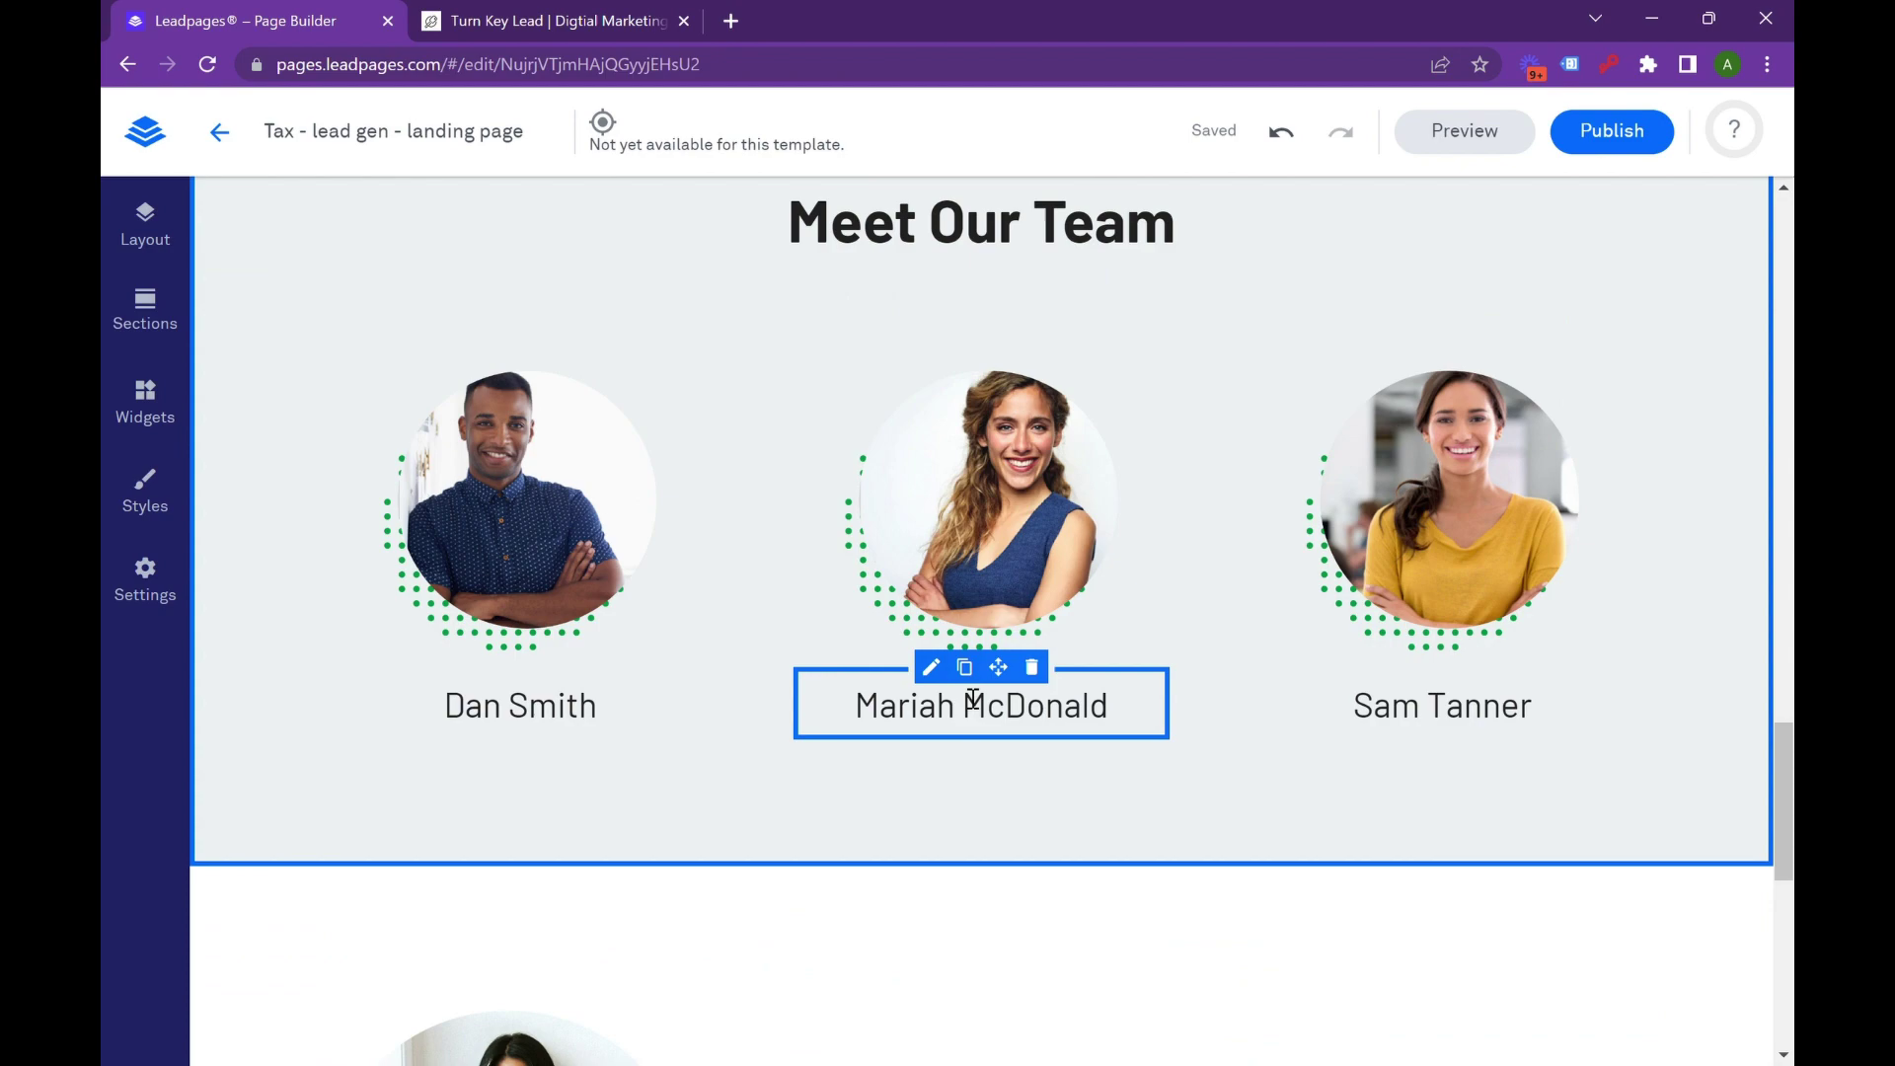
scroll(967, 695, up, 15)
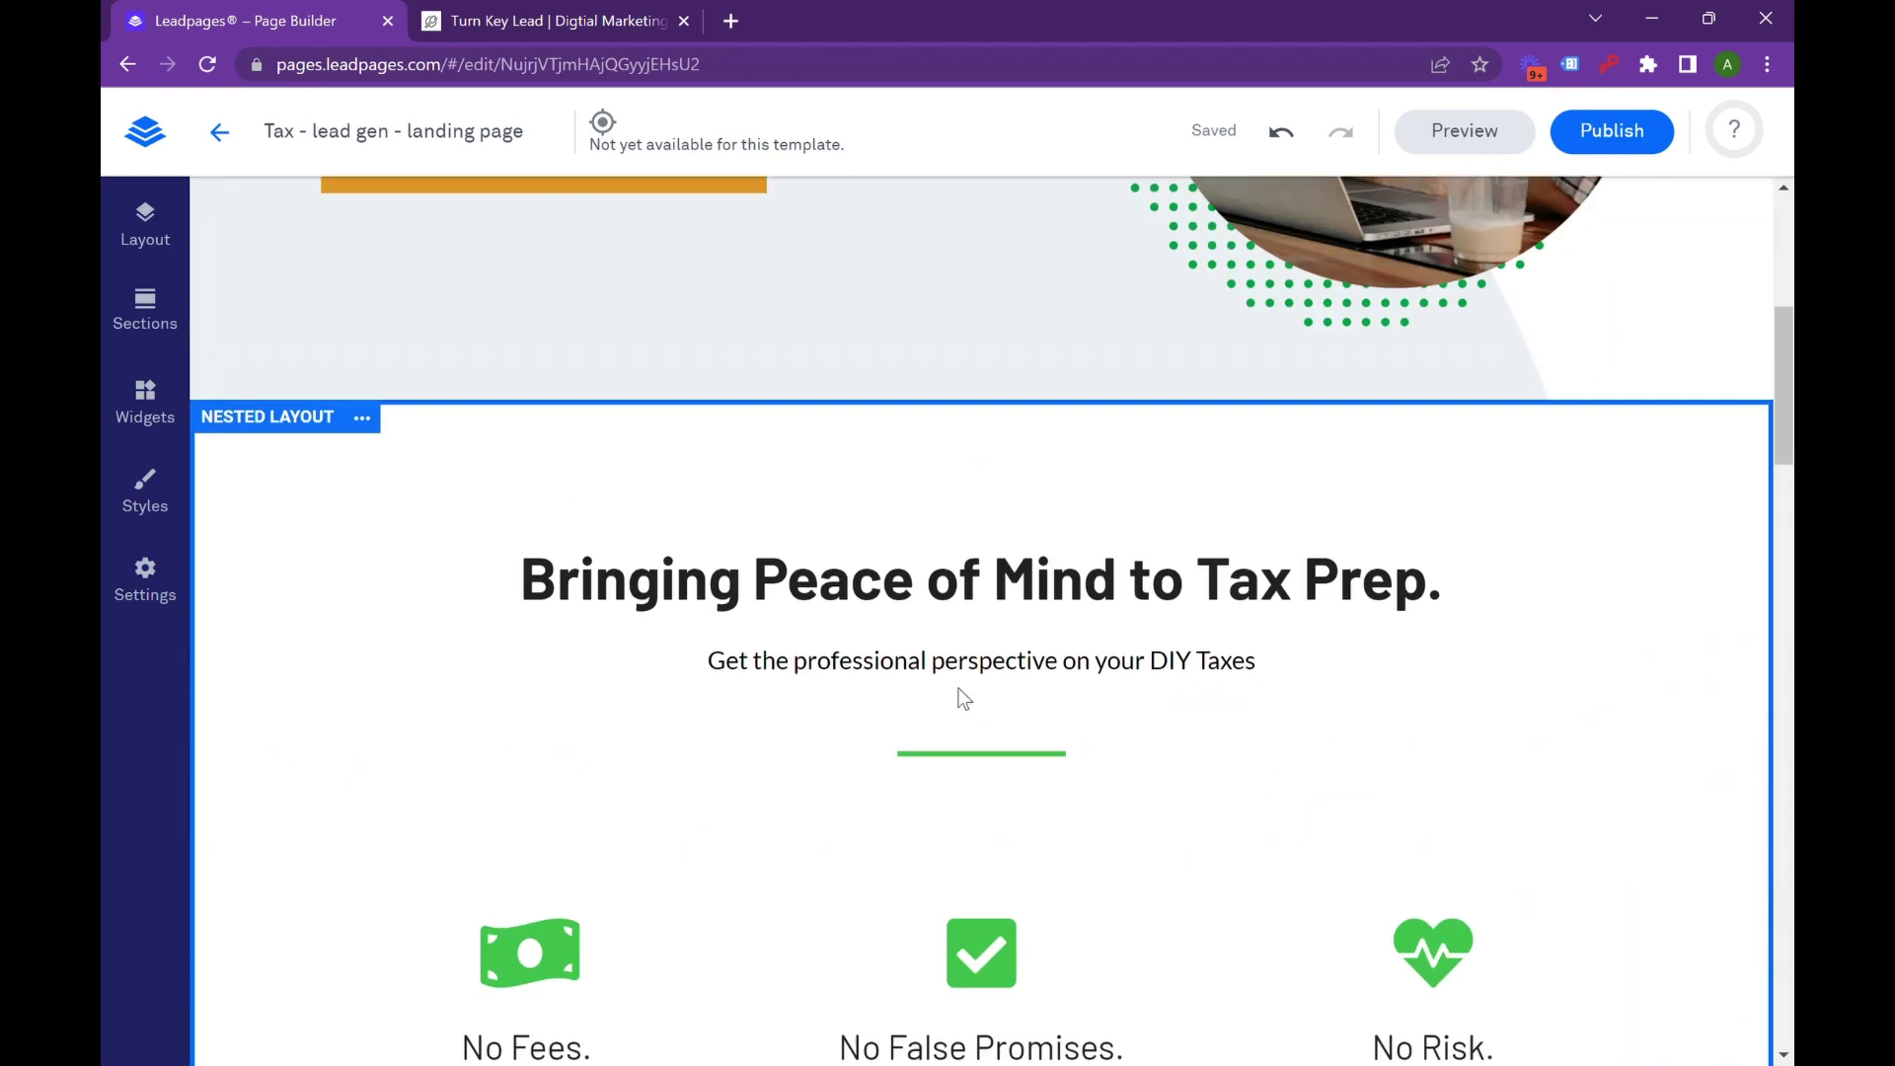
scroll(1150, 867, down, 8)
scroll(1134, 859, up, 7)
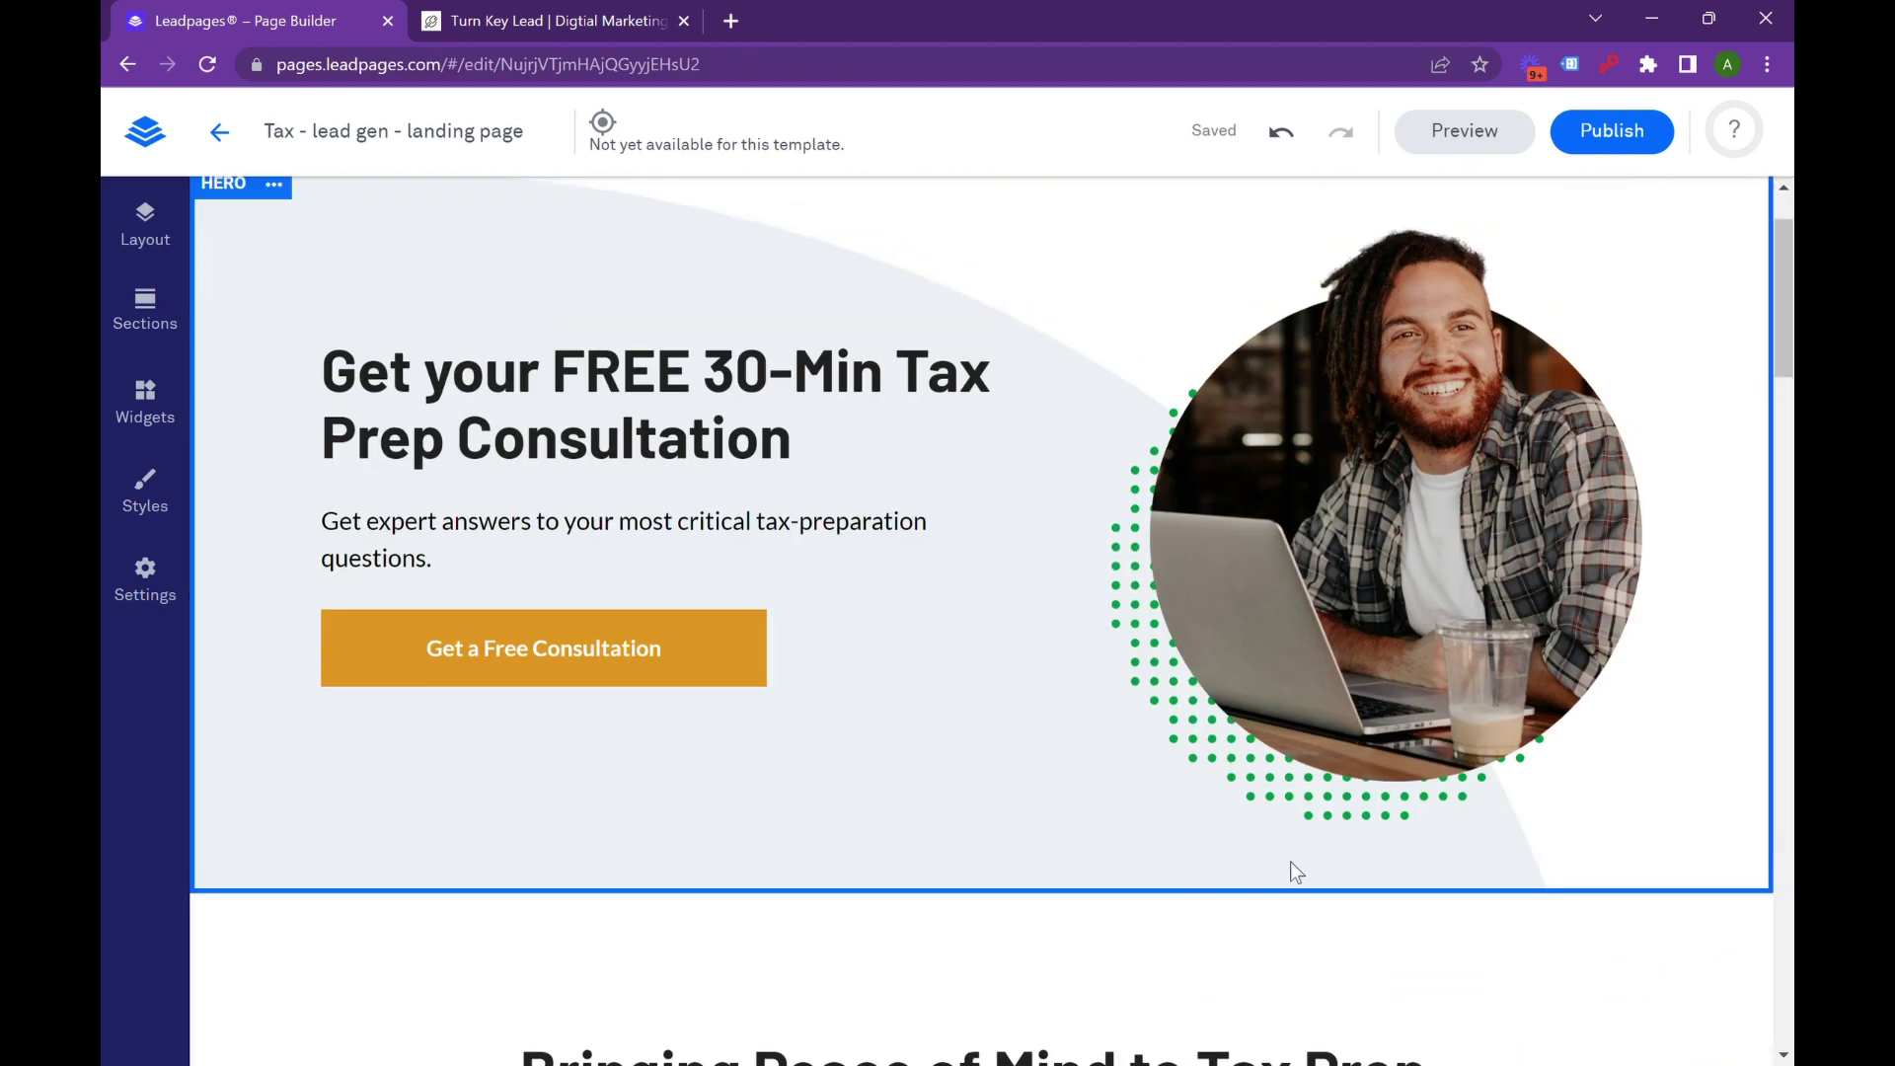
scroll(1133, 810, down, 15)
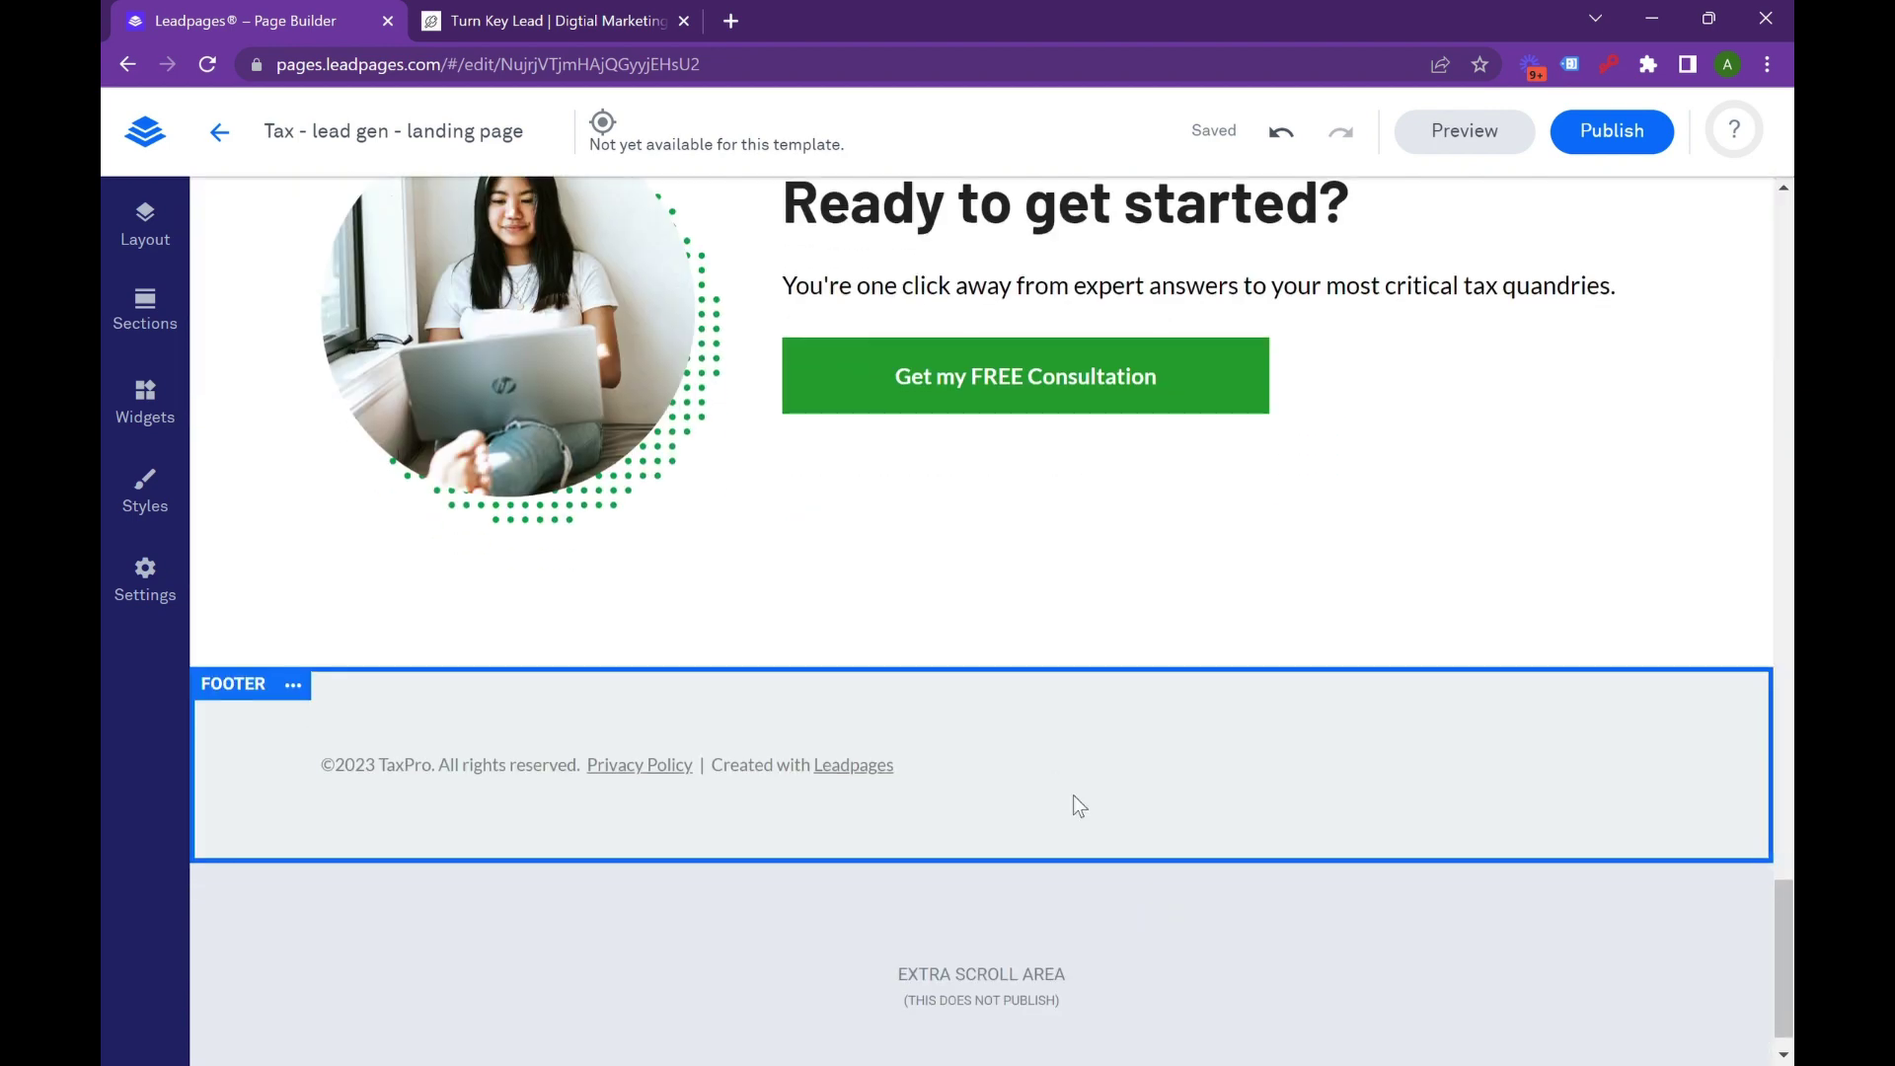
scroll(1076, 797, up, 5)
scroll(1080, 795, up, 1)
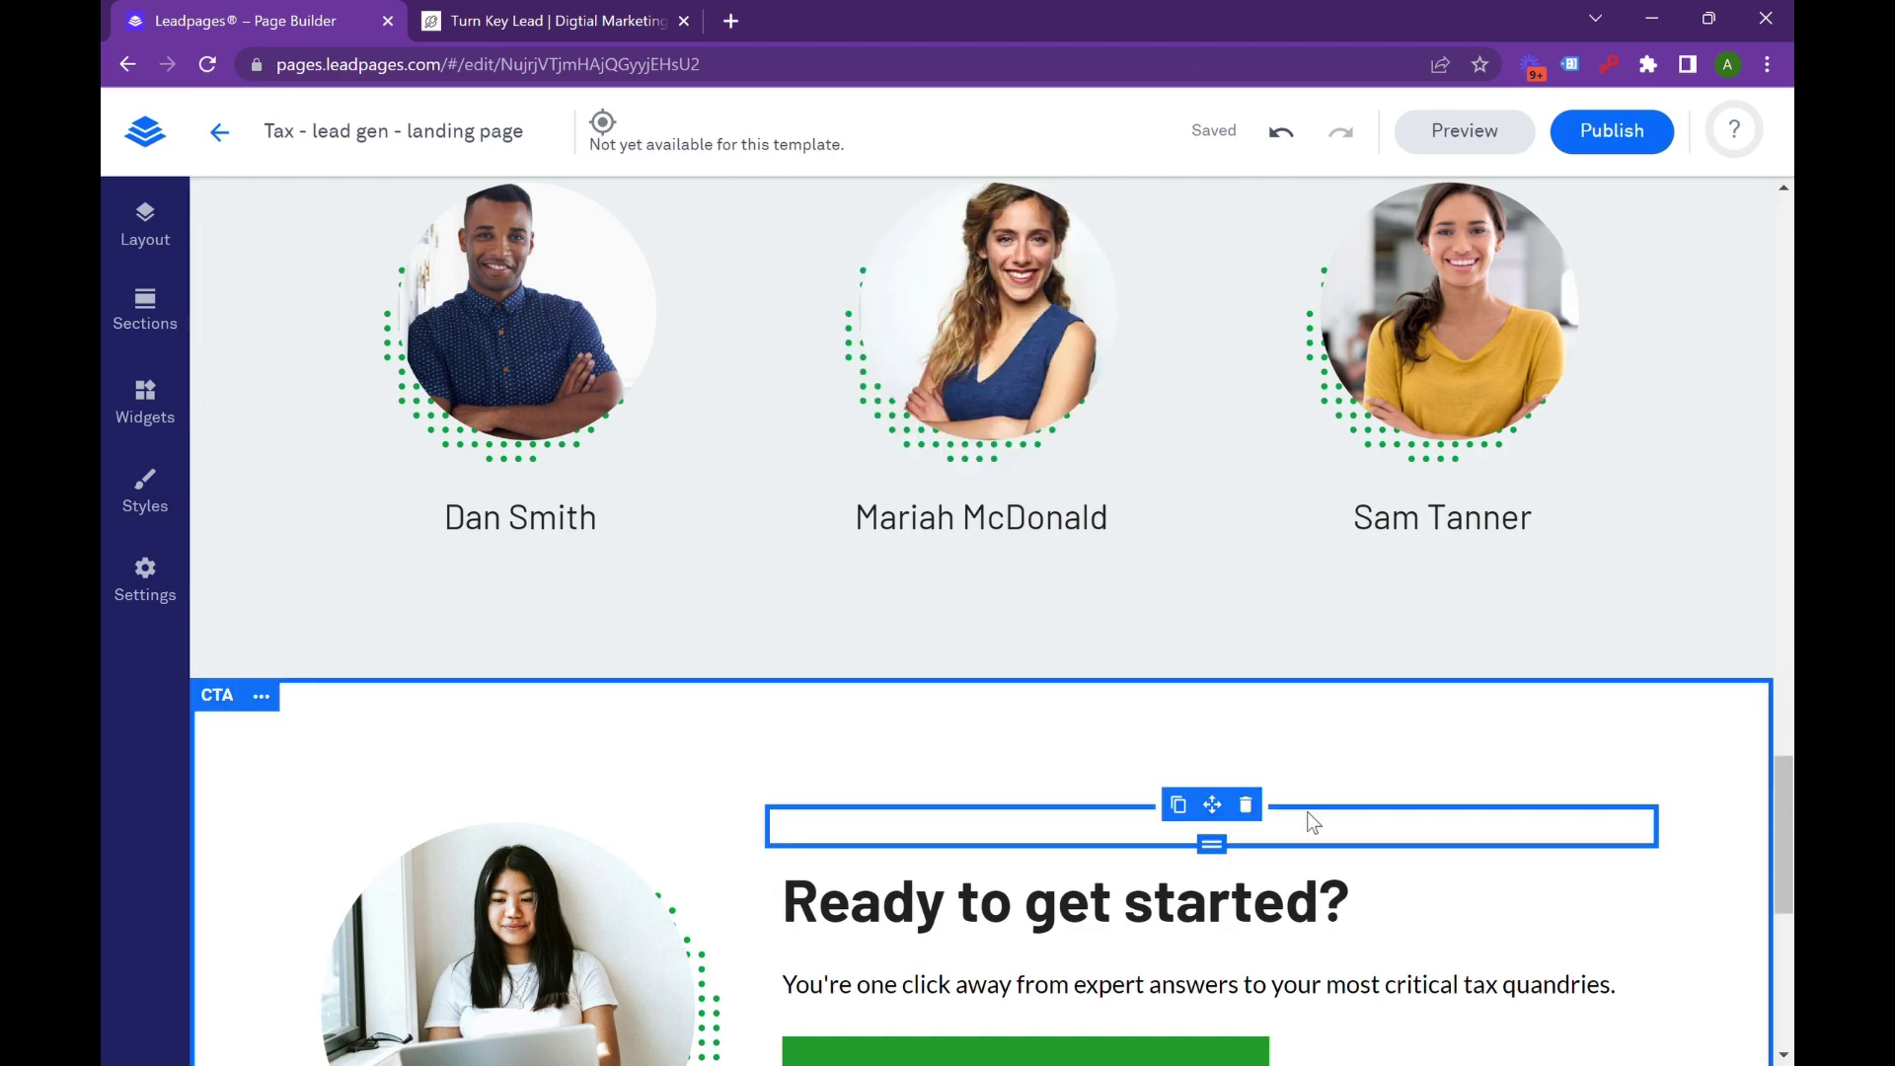
scroll(1273, 813, up, 11)
scroll(696, 372, down, 15)
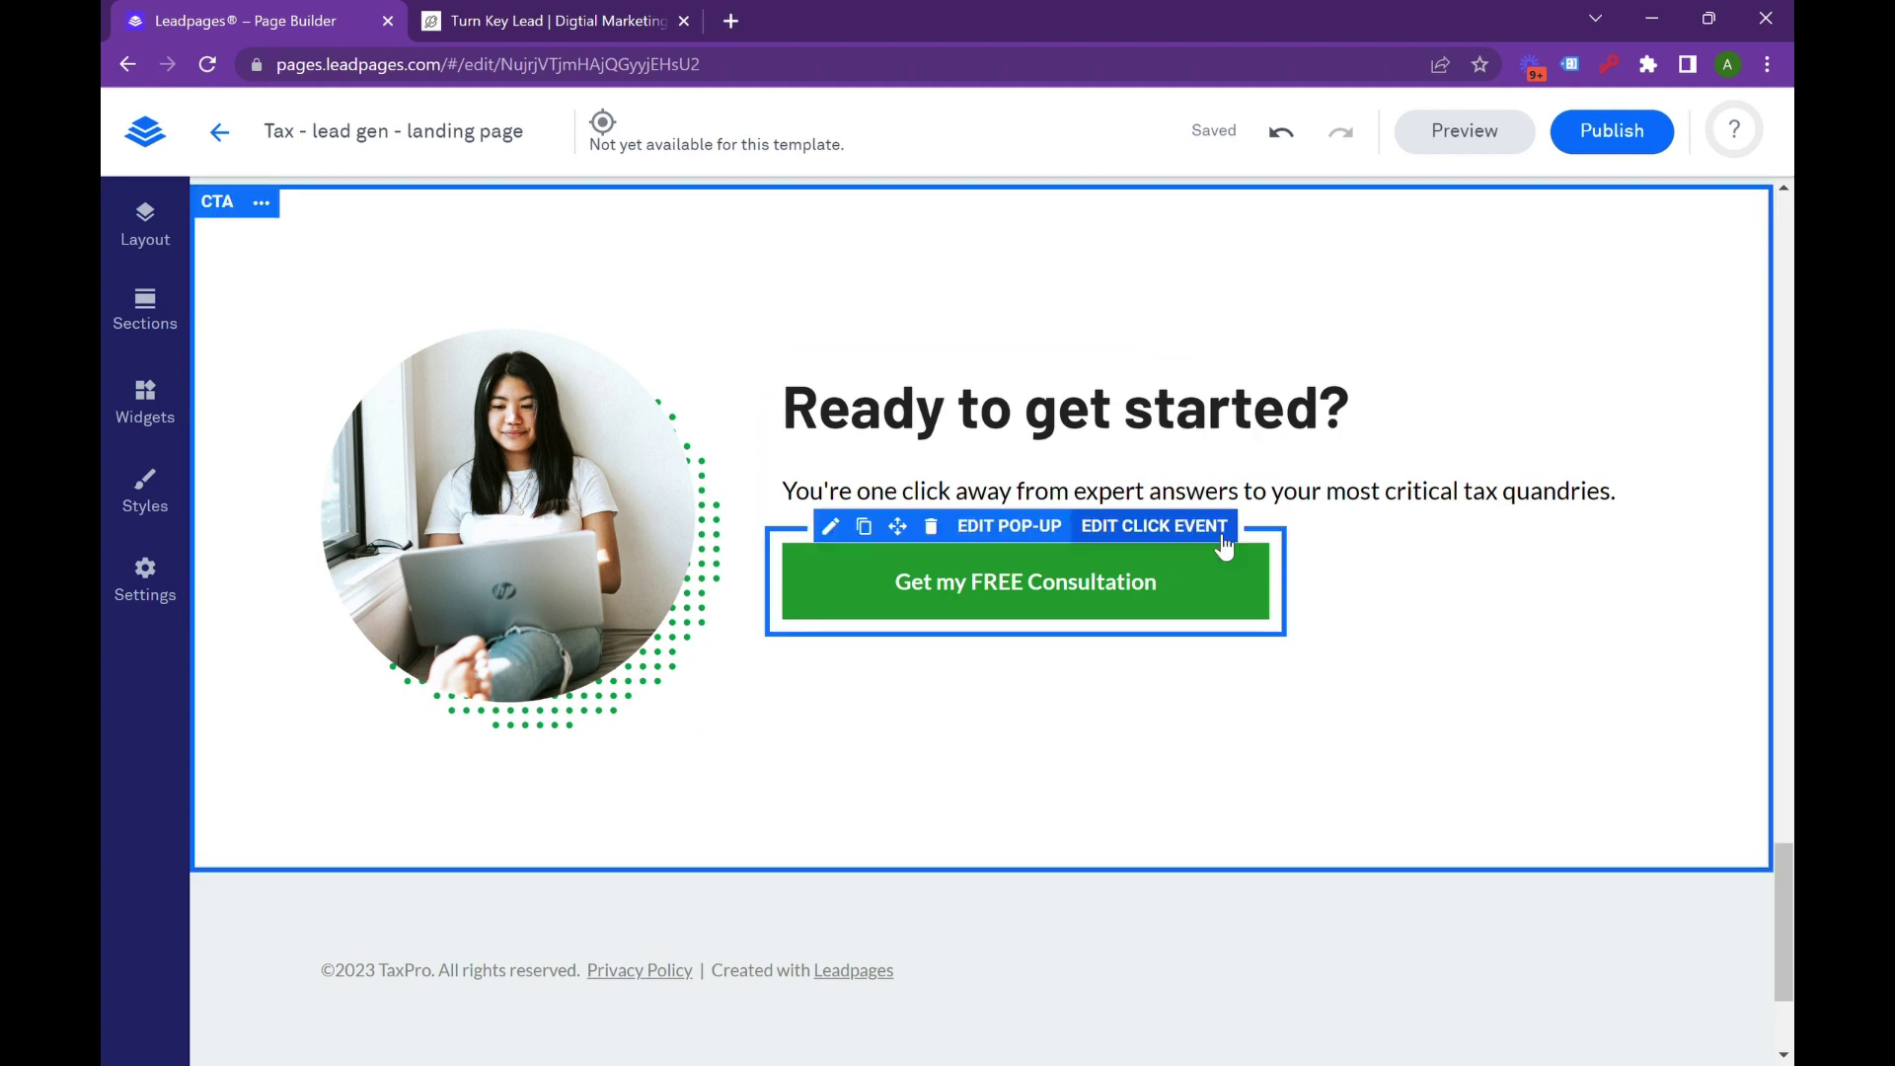
scroll(1276, 697, up, 20)
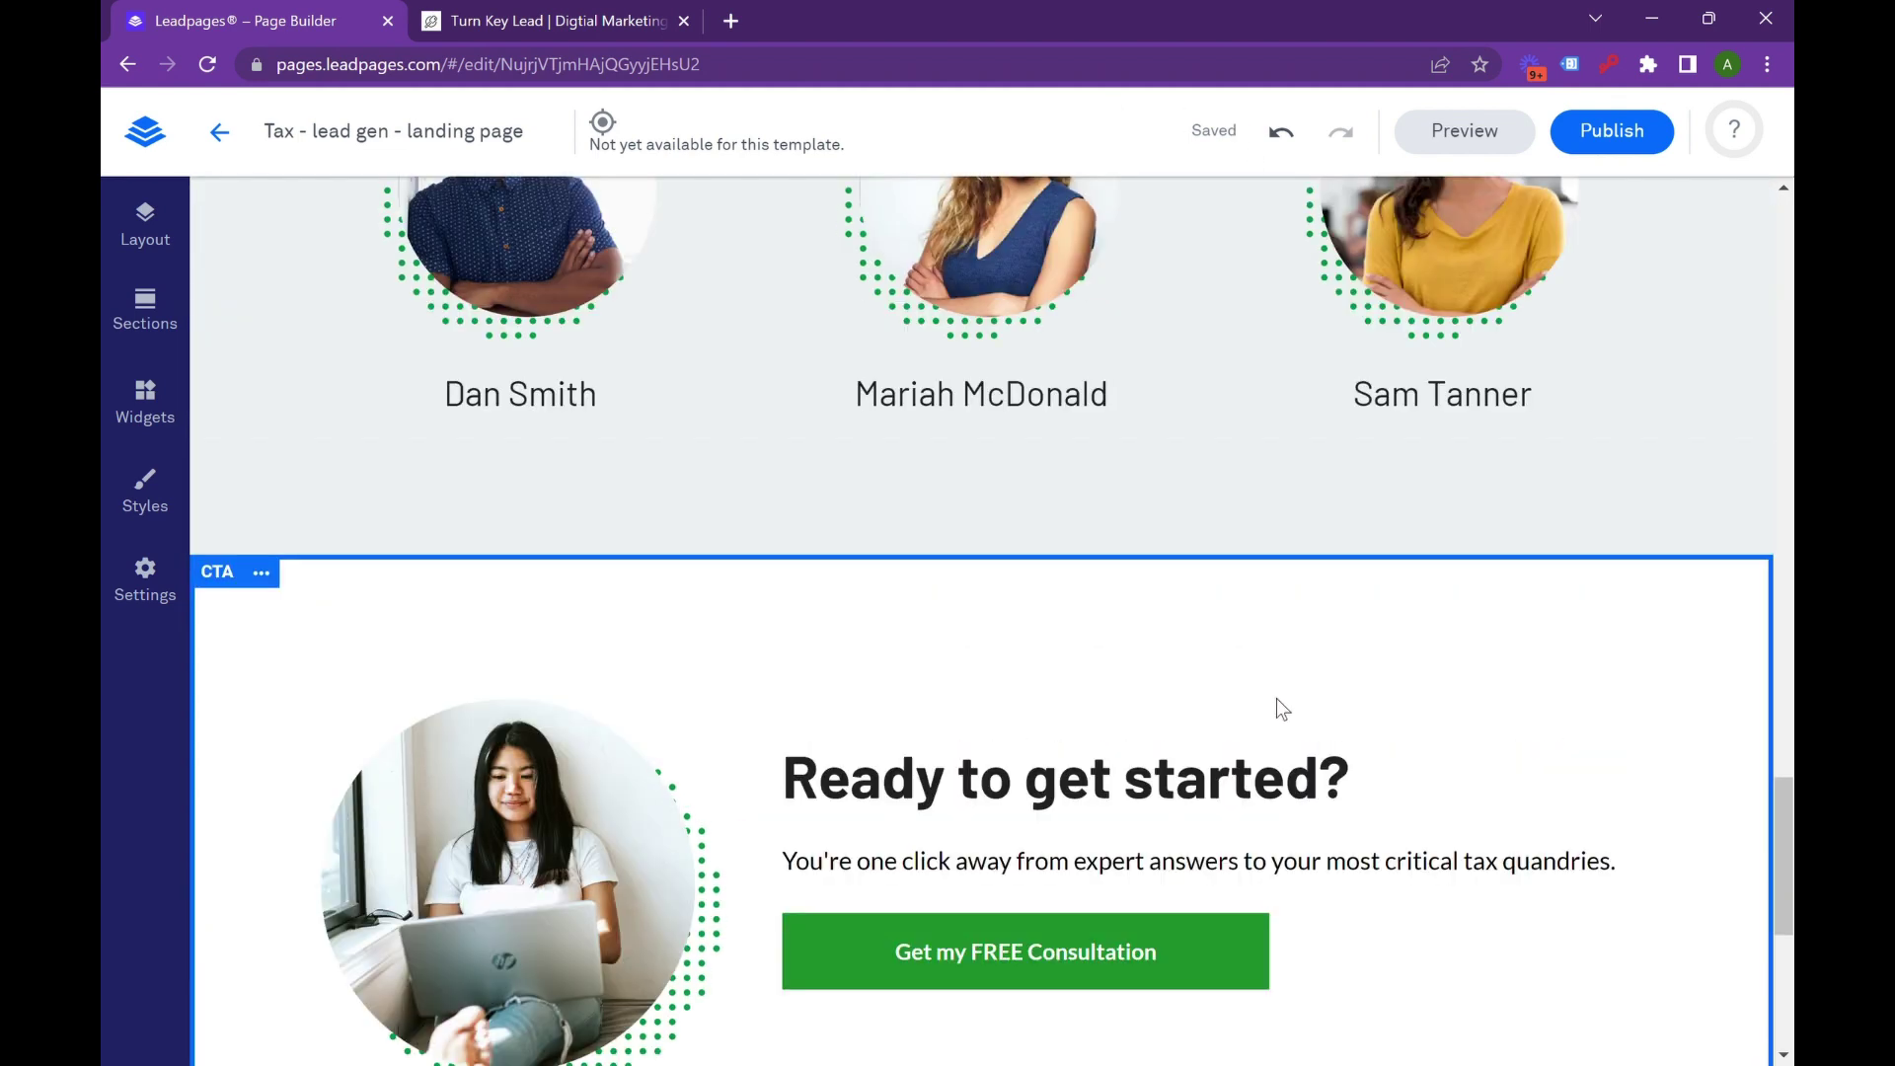
scroll(1220, 688, up, 8)
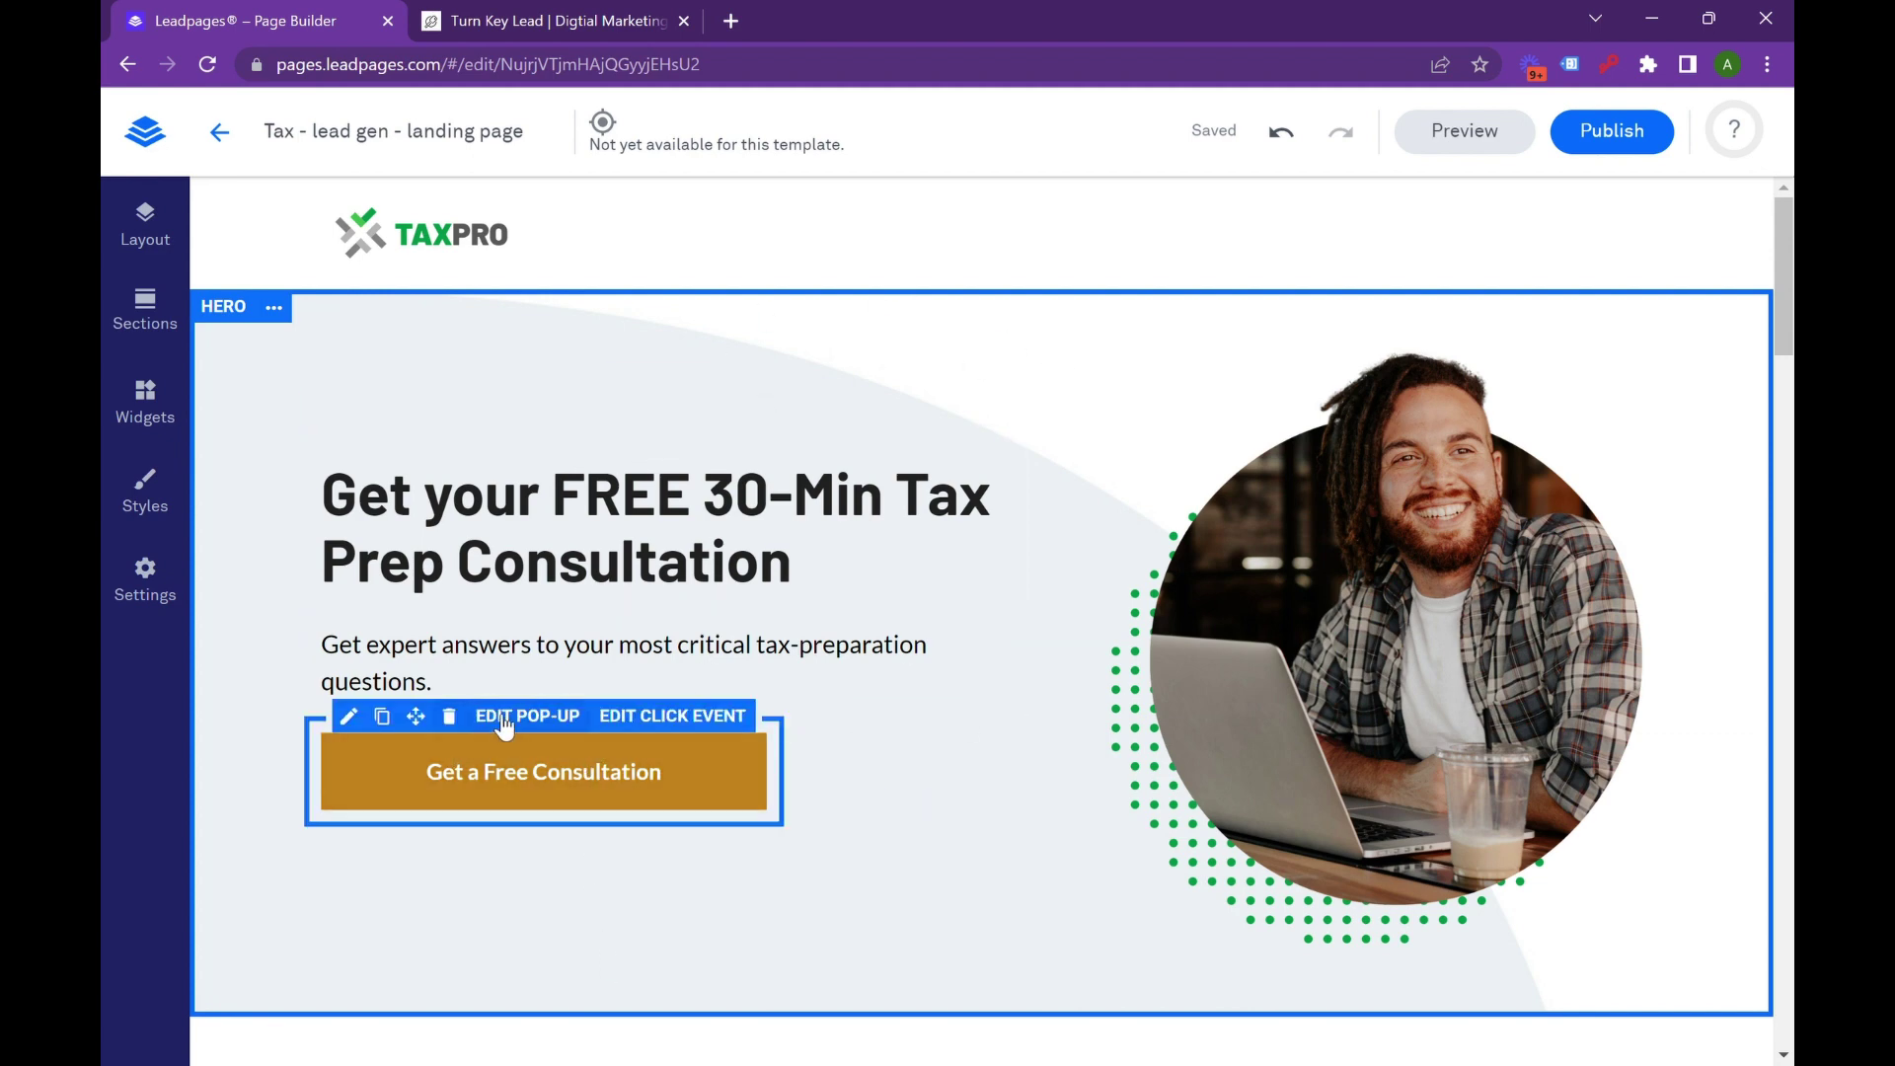
Duplicate the consultation button into the TAXPRO header and add a Space widget beside it.
click(390, 724)
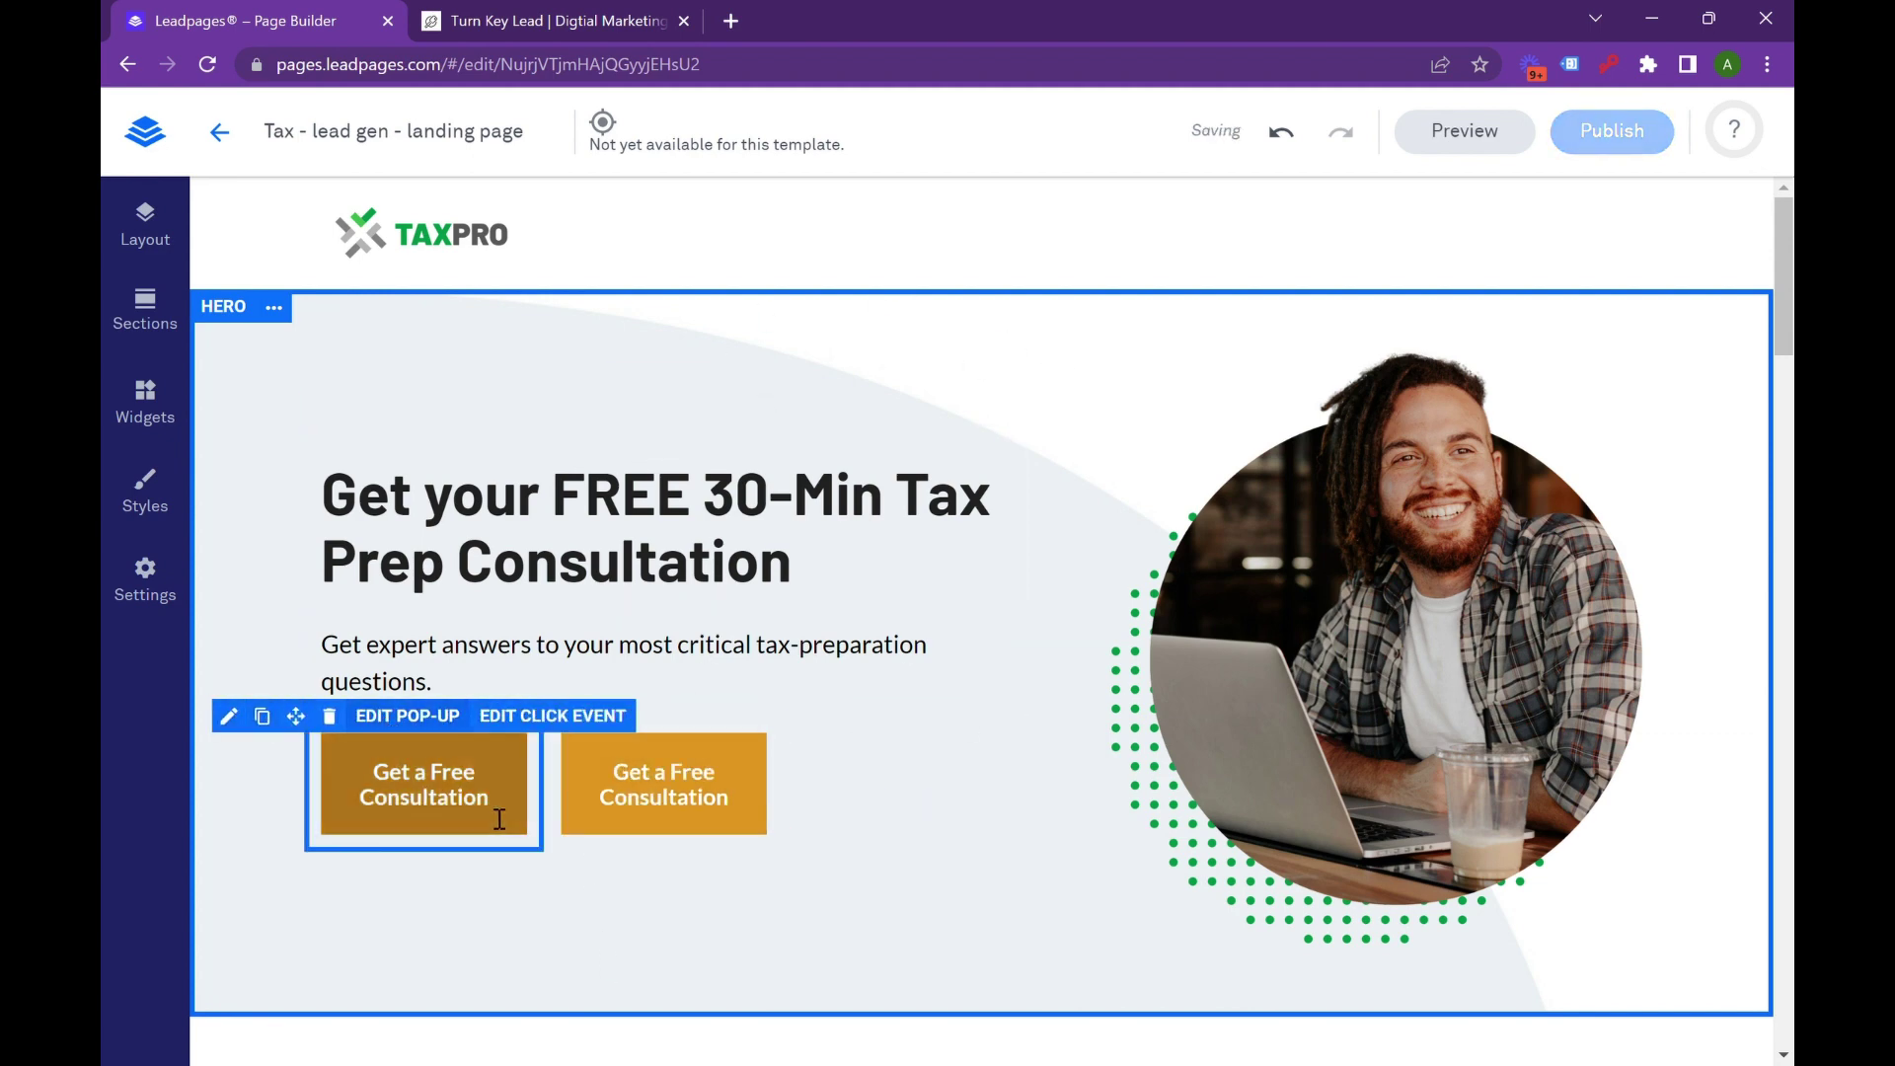
drag(312, 730, 1615, 287)
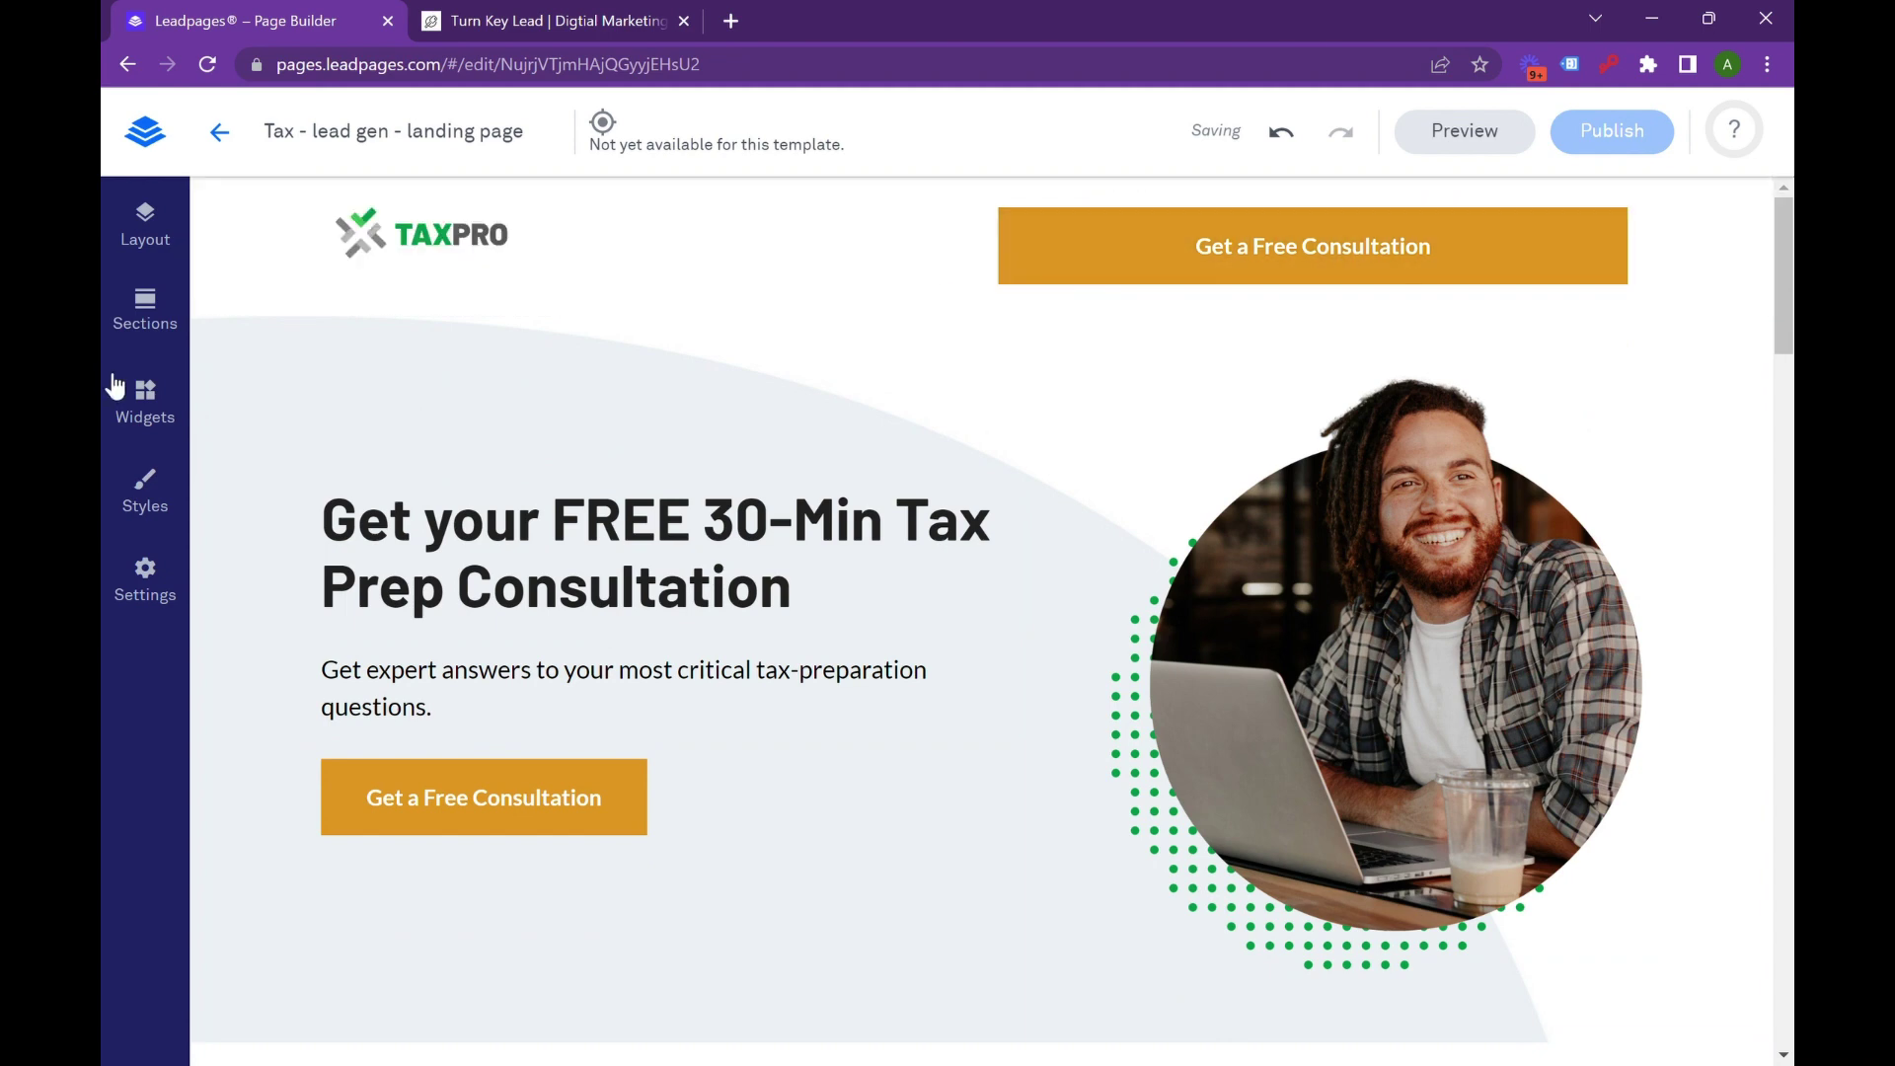
click(146, 401)
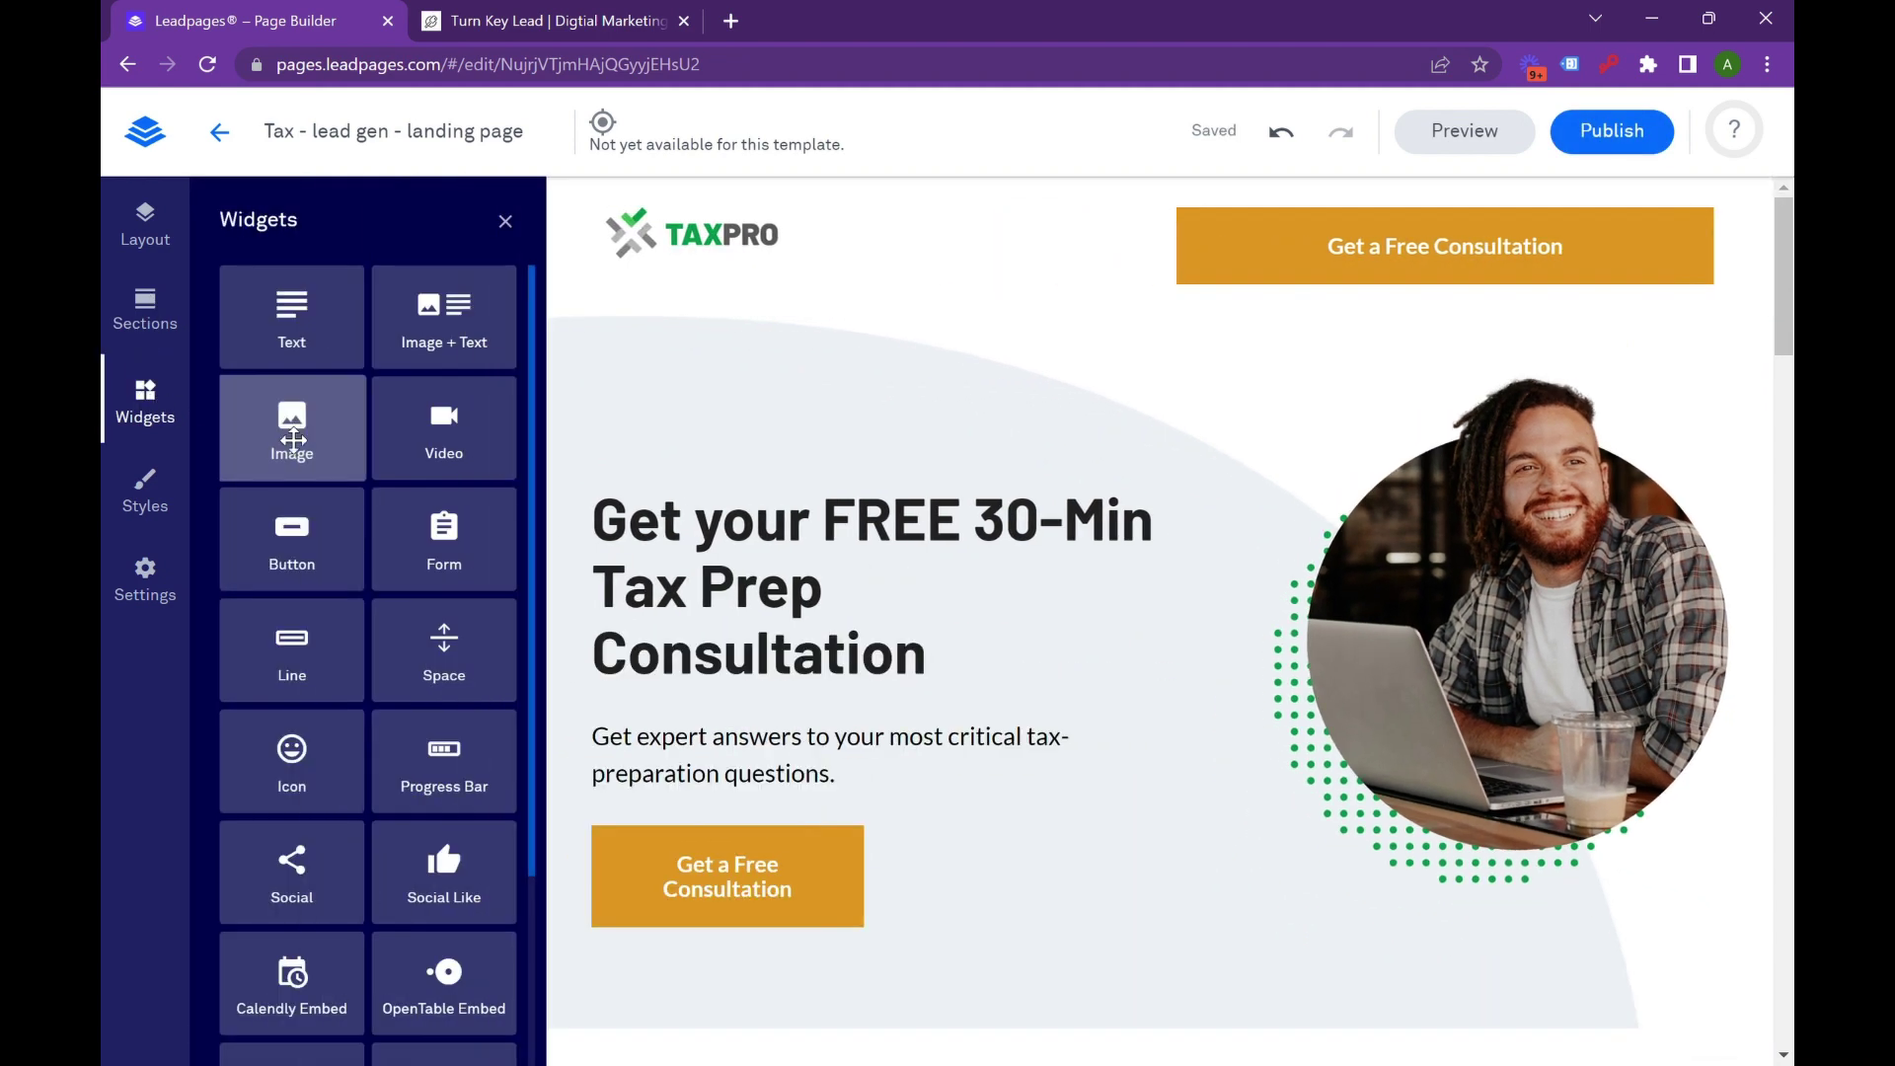
mouse_move(453, 677)
mouse_down()
mouse_move(909, 385)
mouse_move(1178, 291)
mouse_move(1179, 310)
mouse_up()
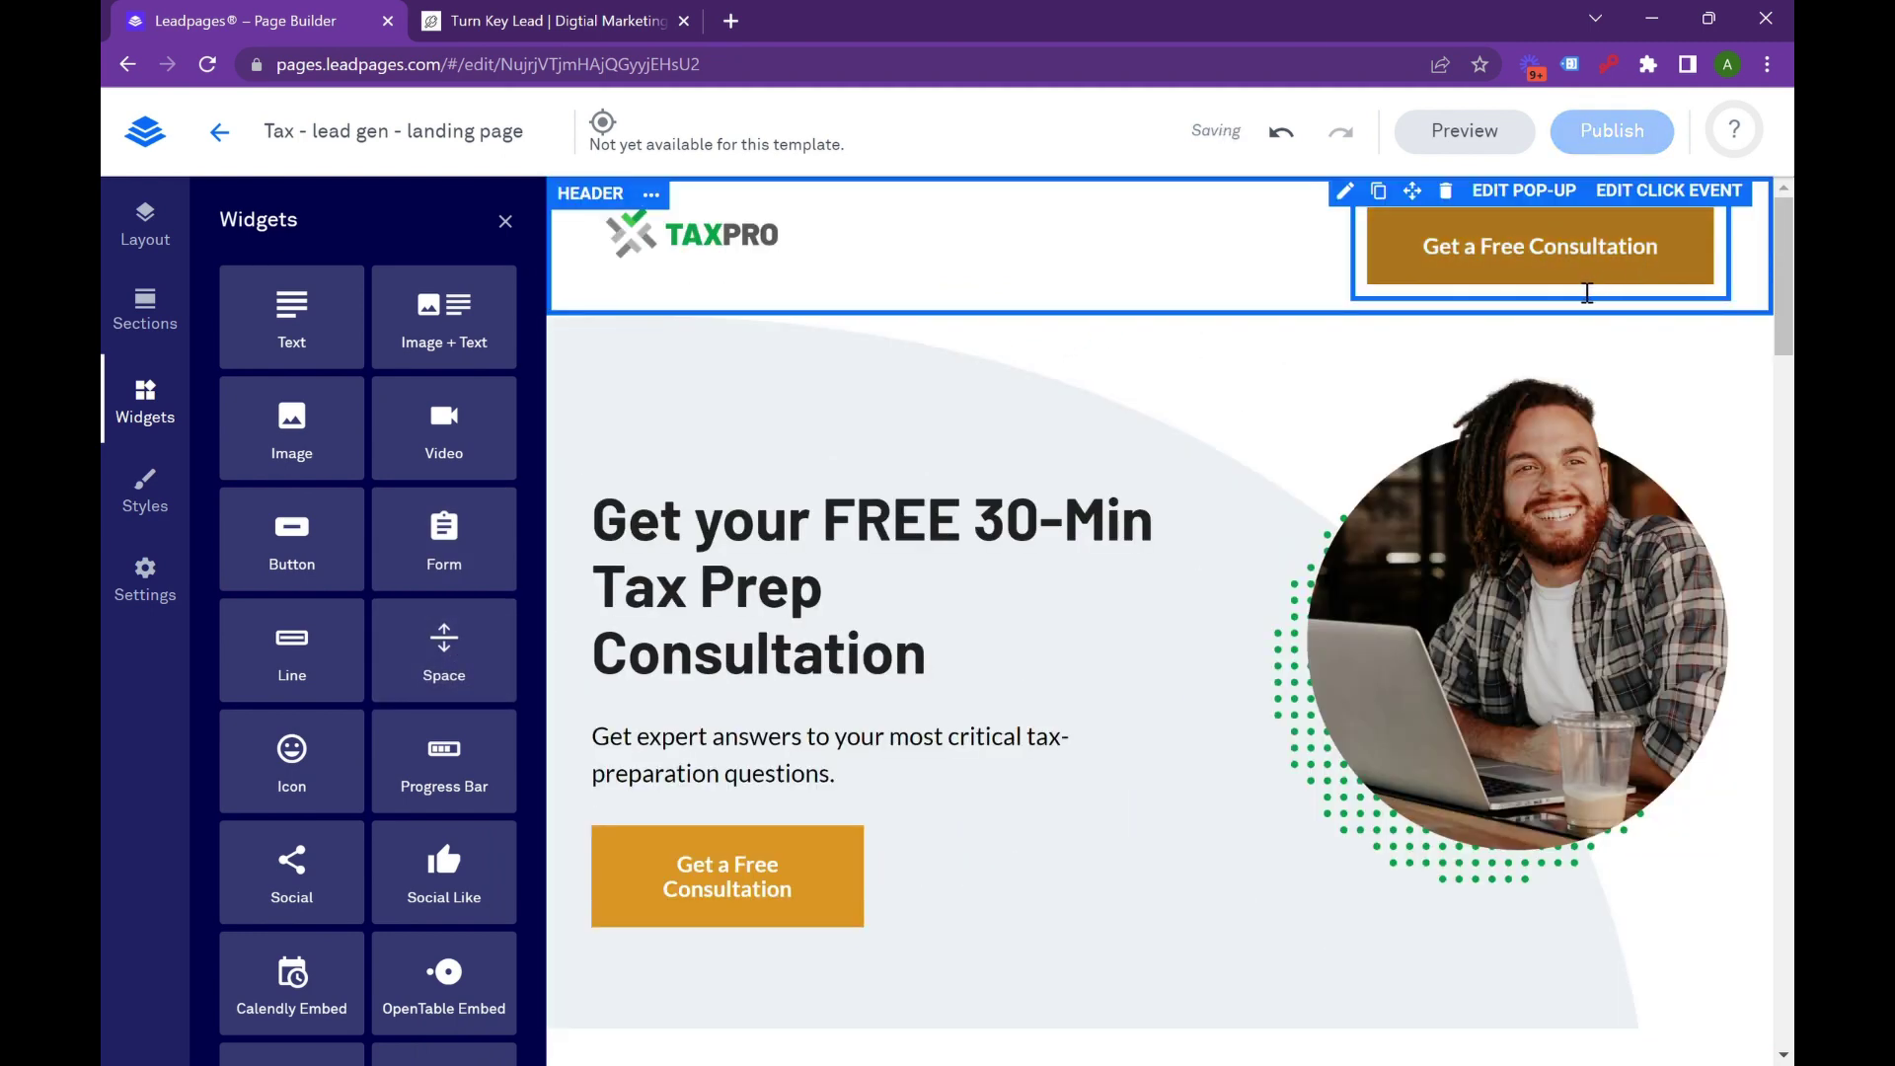
Replace the header button's label with the business phone number.
double_click(1568, 251)
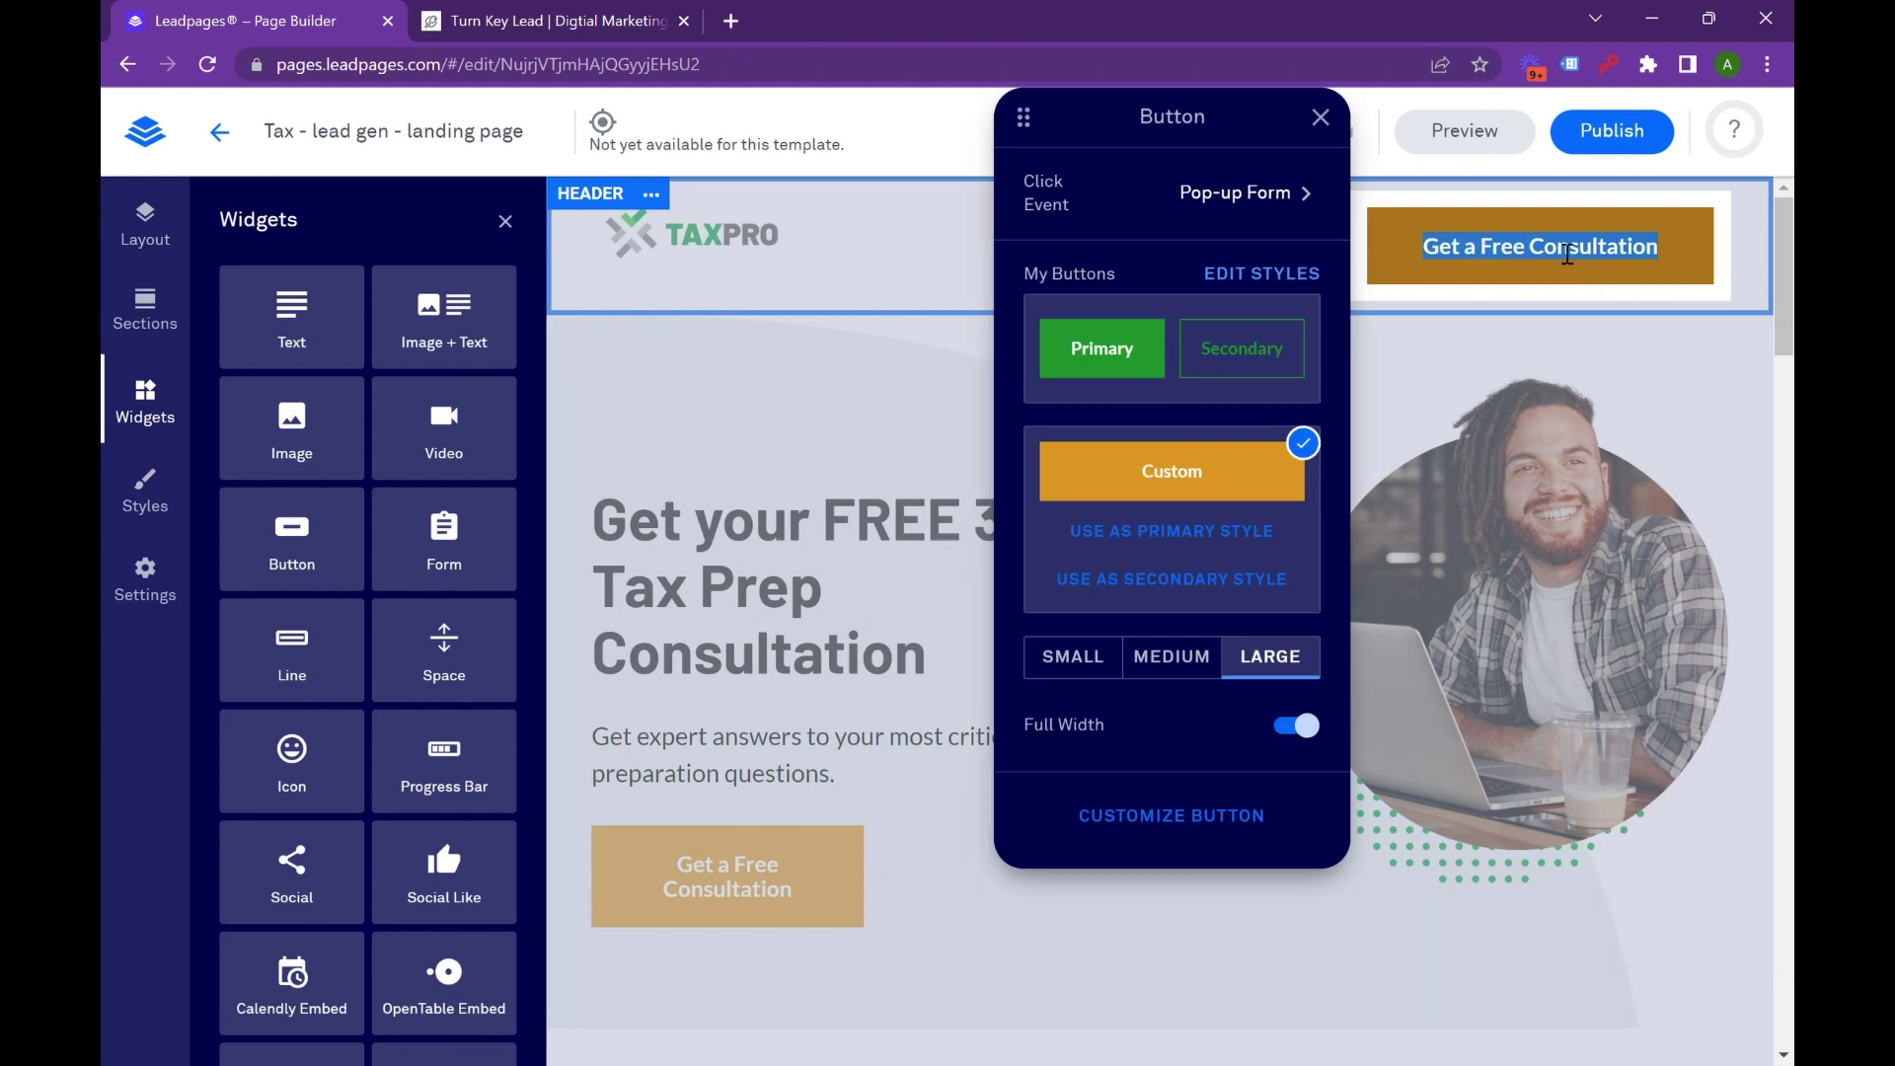
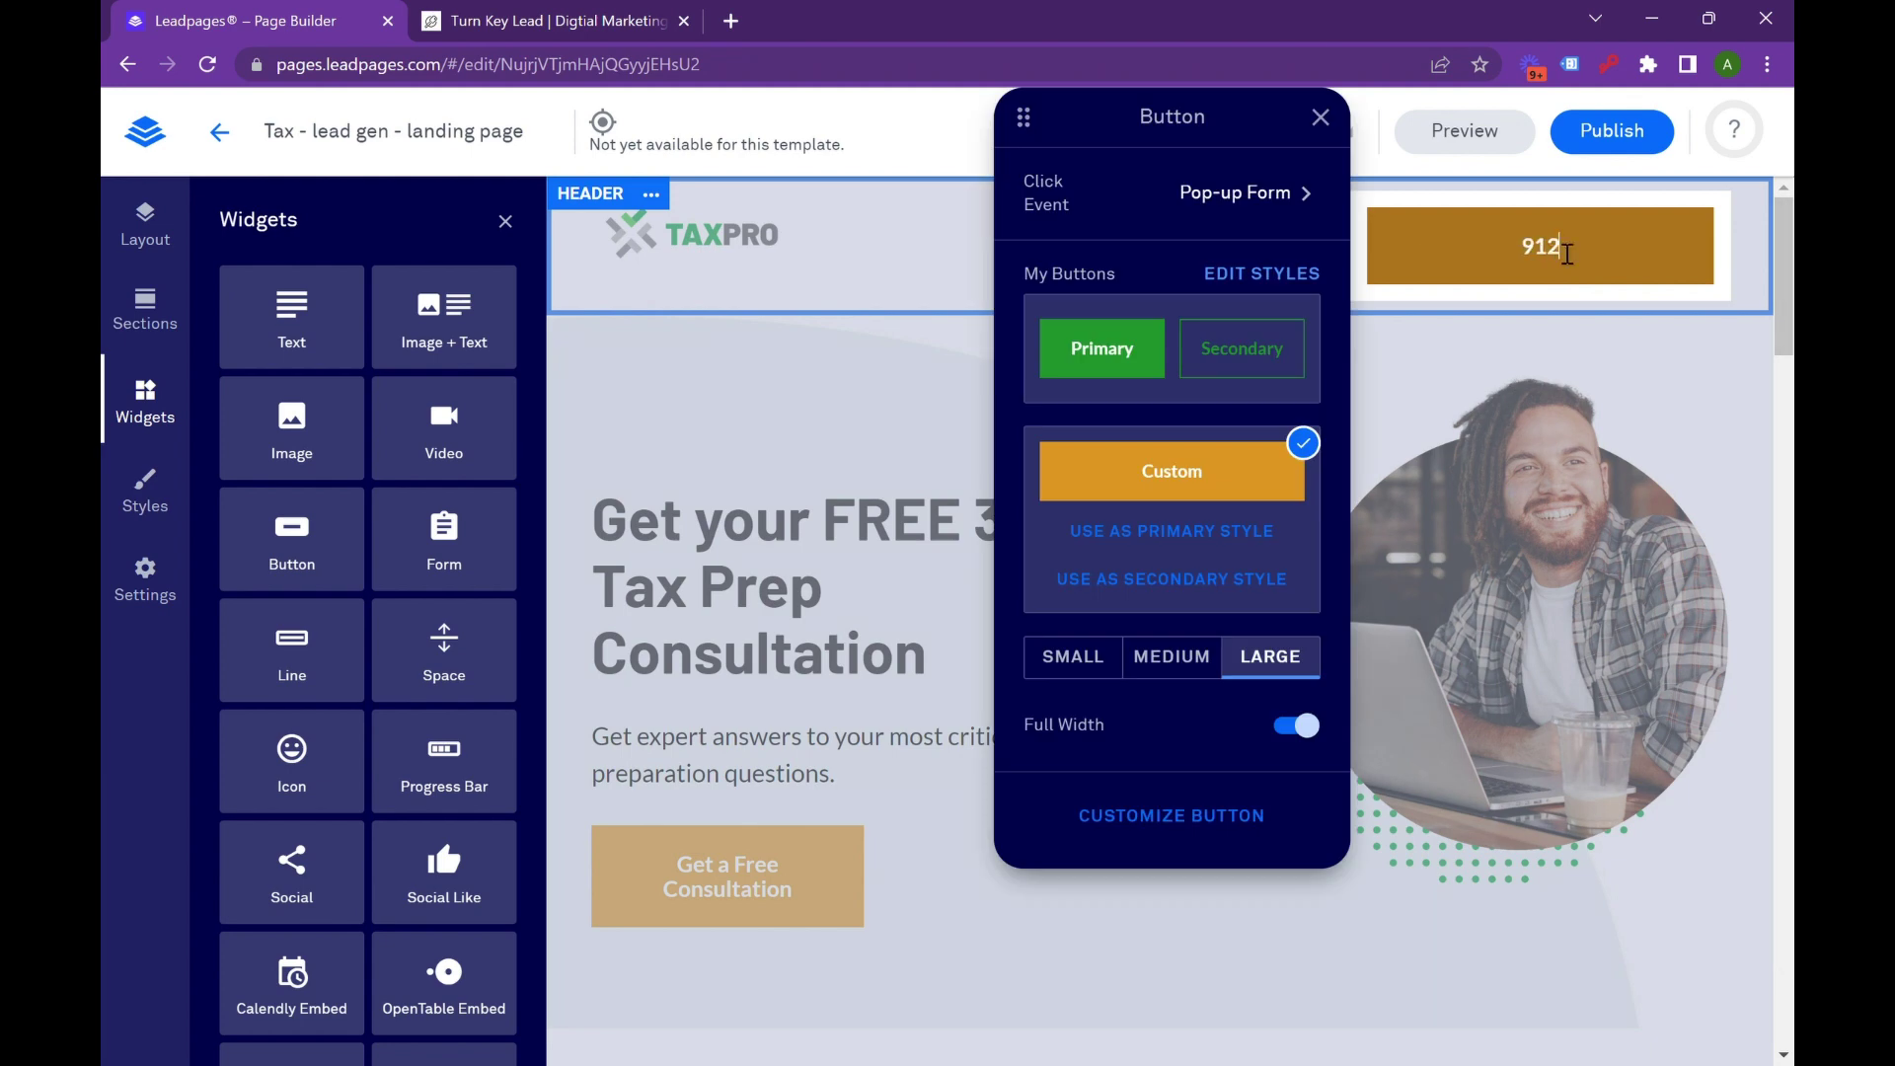
triple_click(1567, 254)
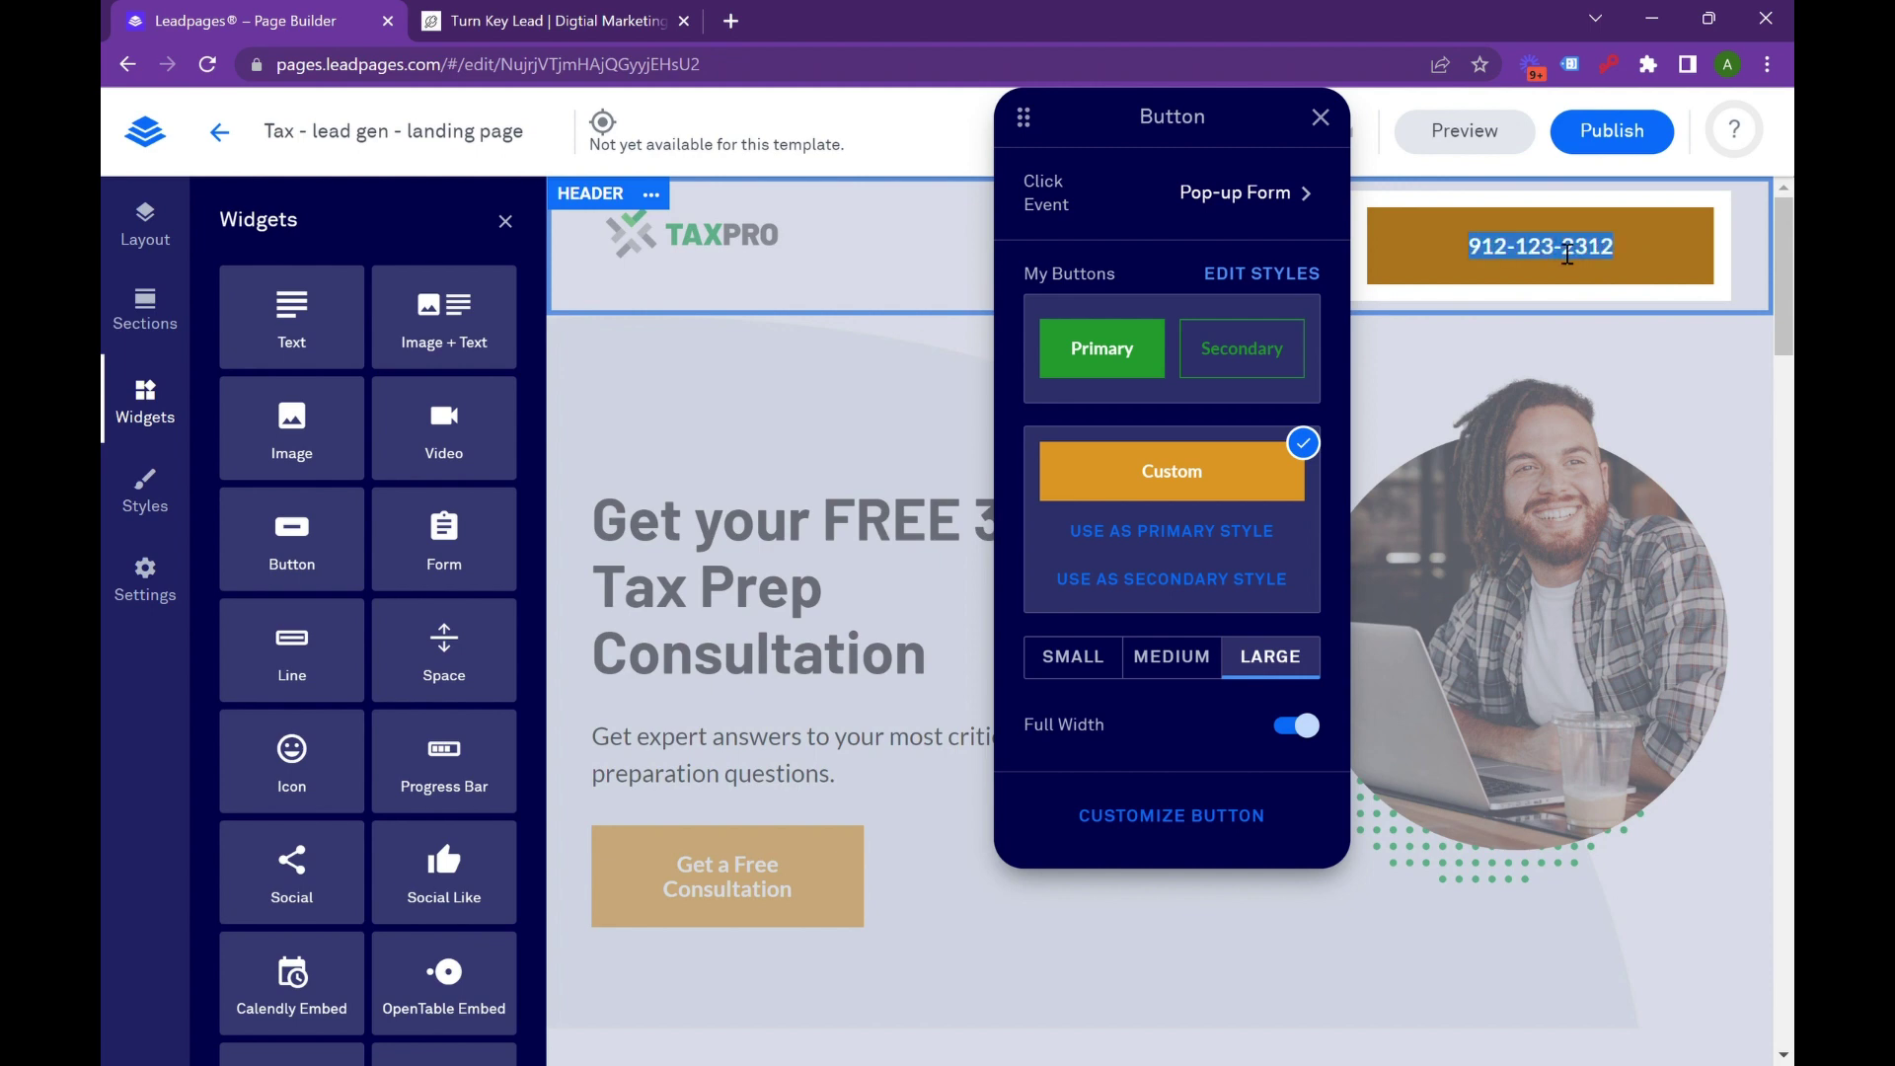
click(1506, 334)
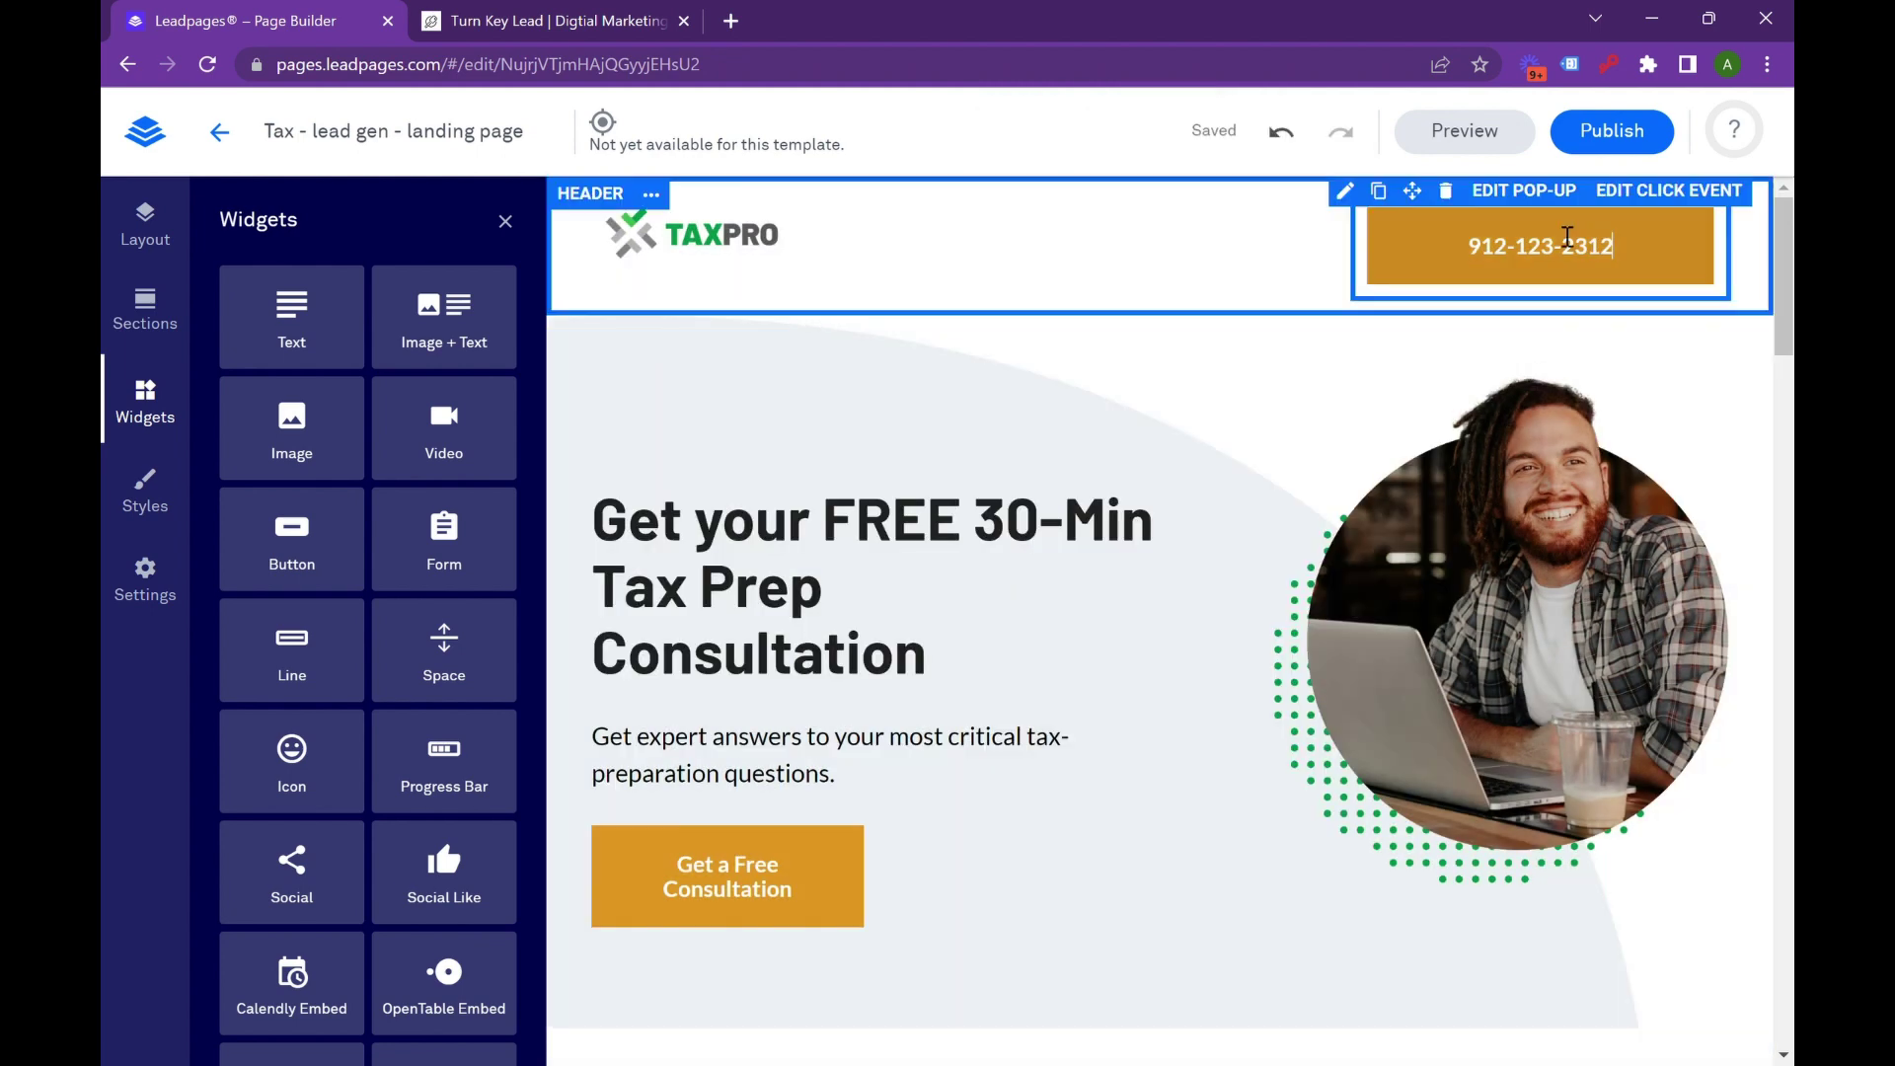
Switch the header button's click event from the Pop-up Form to an external URL link.
click(1652, 192)
click(1557, 548)
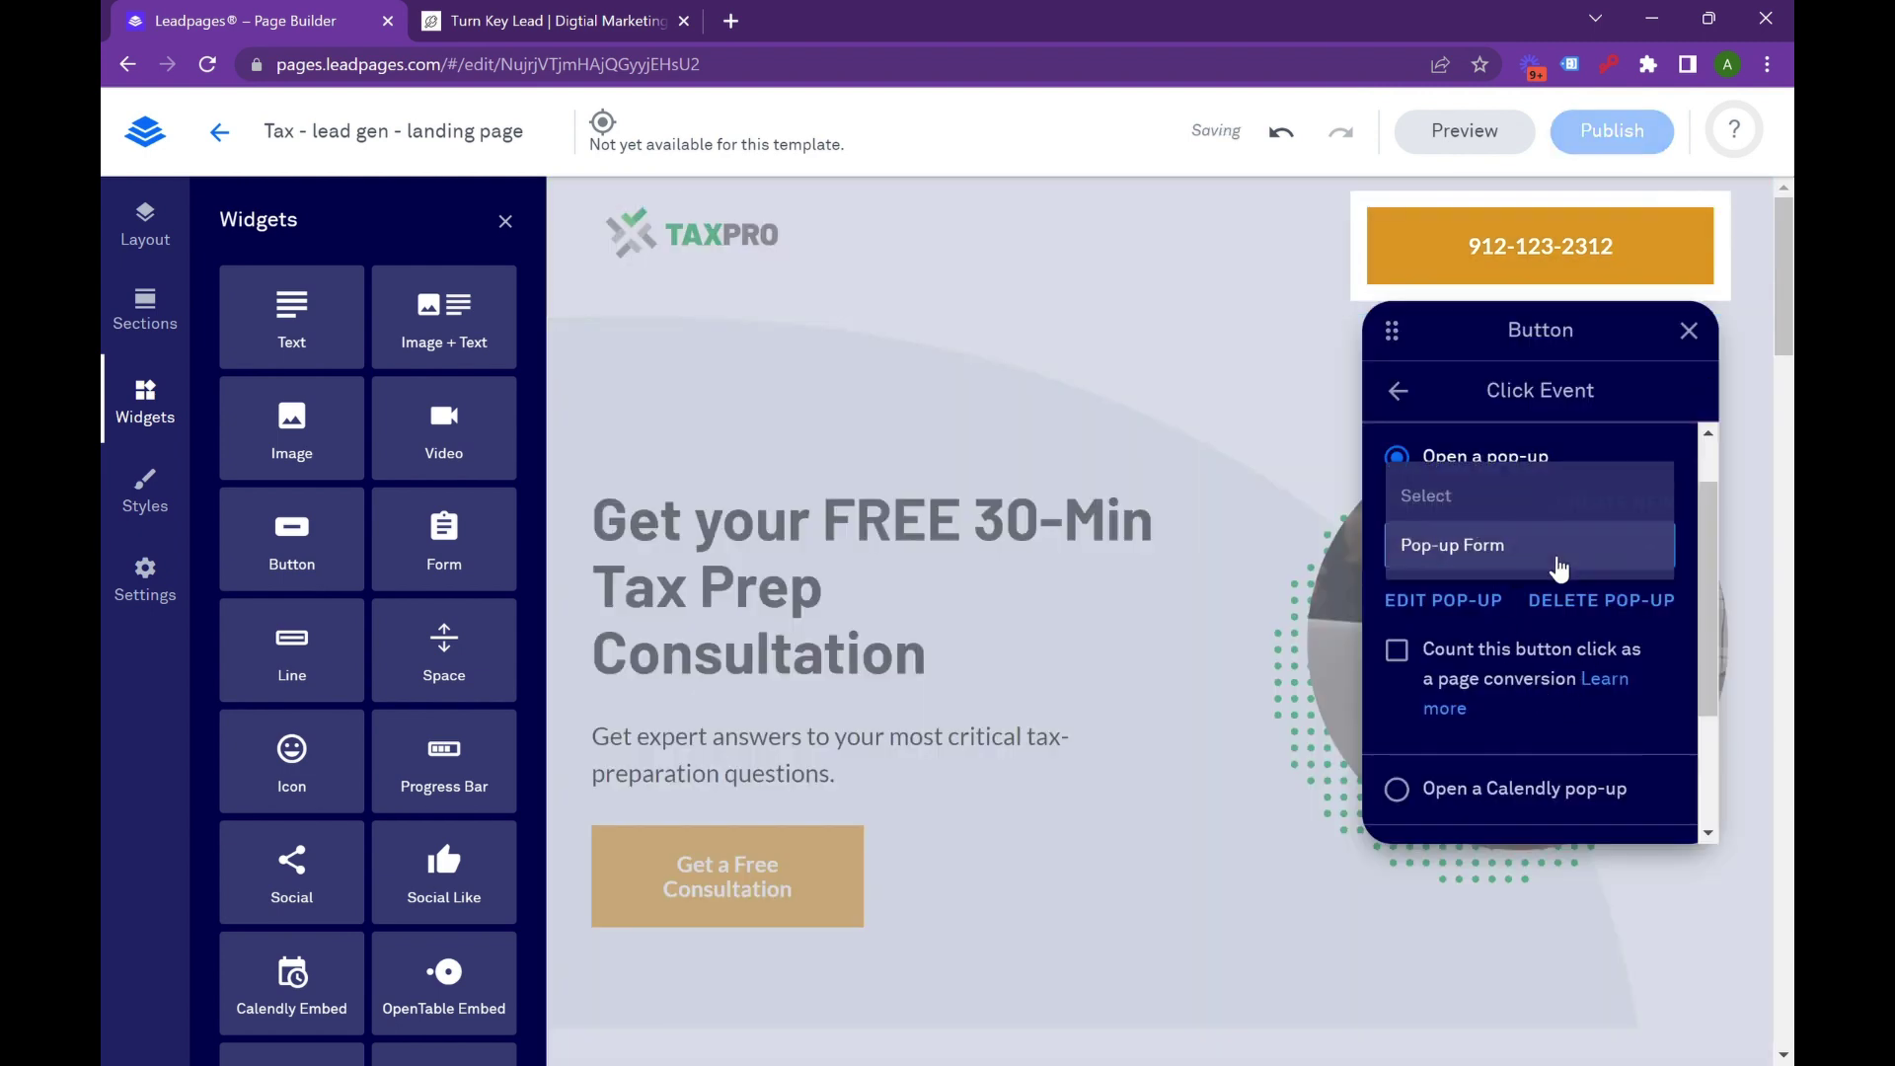
click(1536, 628)
scroll(1536, 627, down, 2)
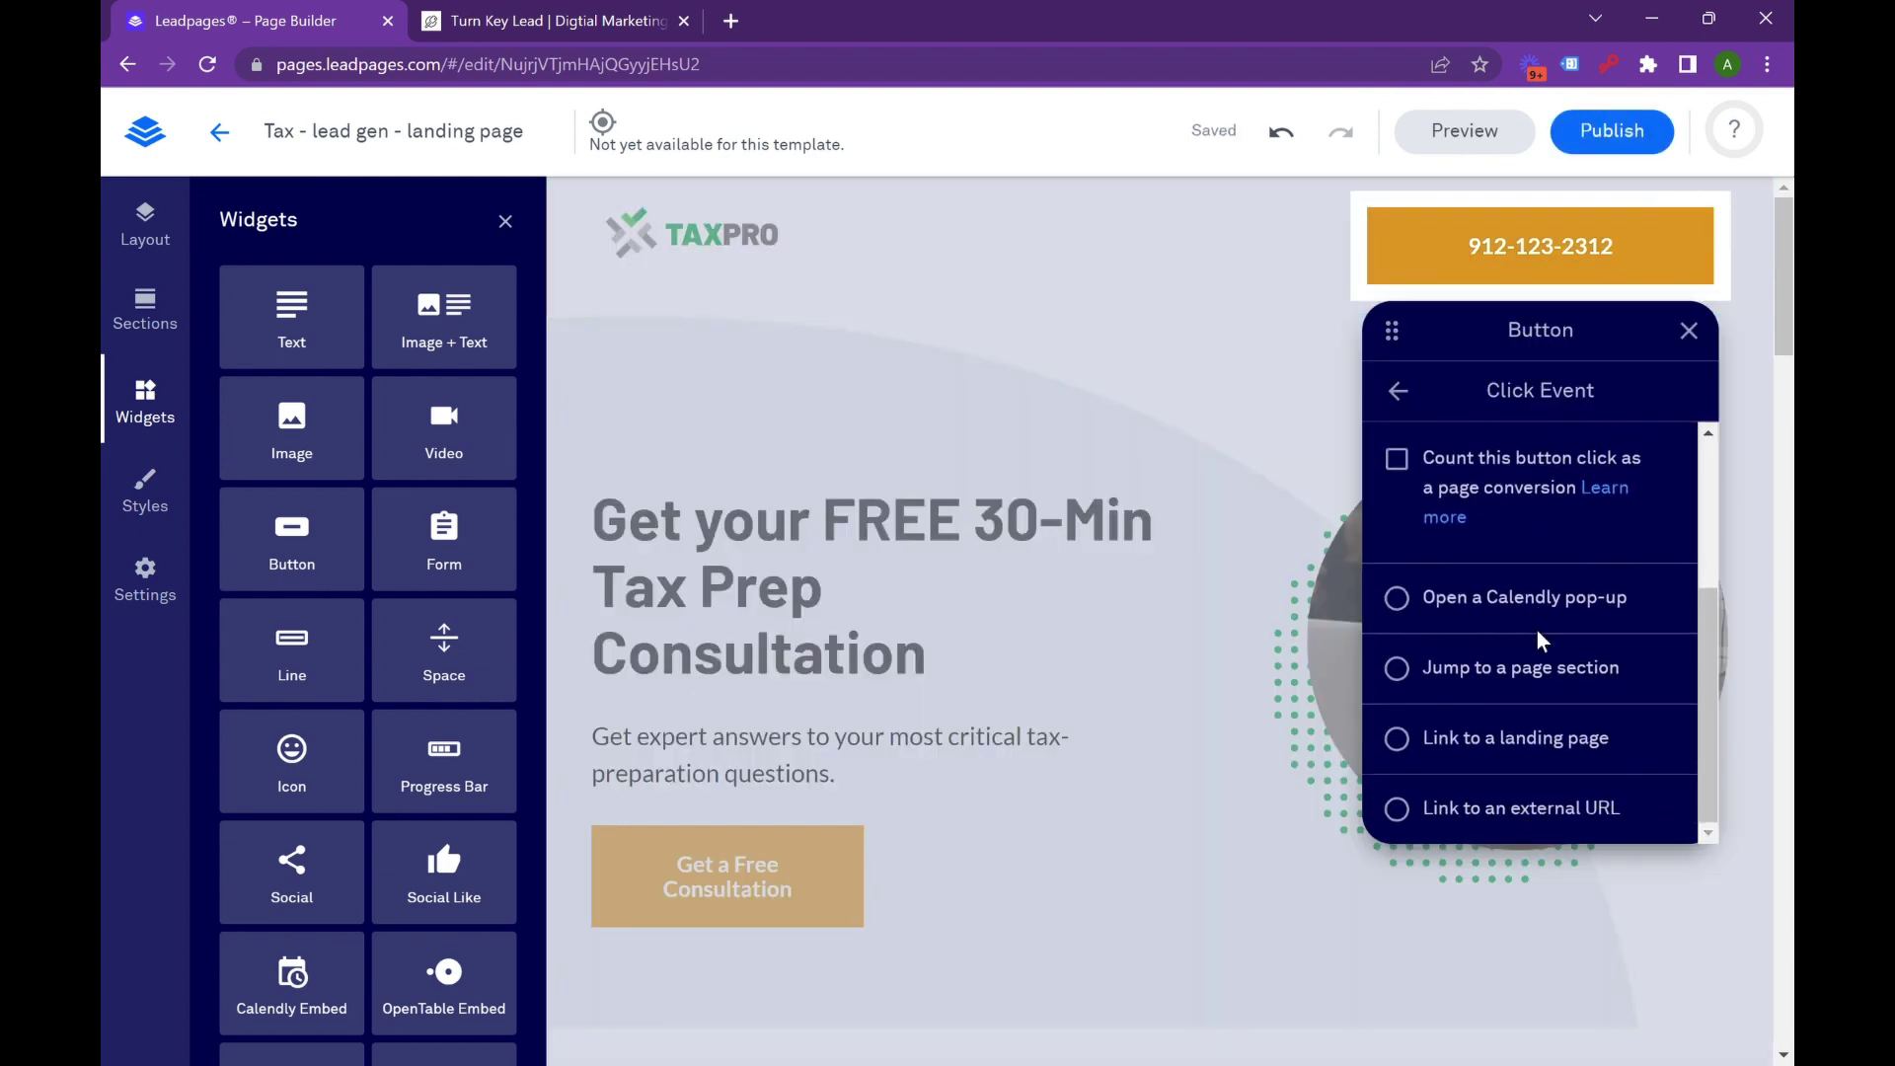
click(1409, 807)
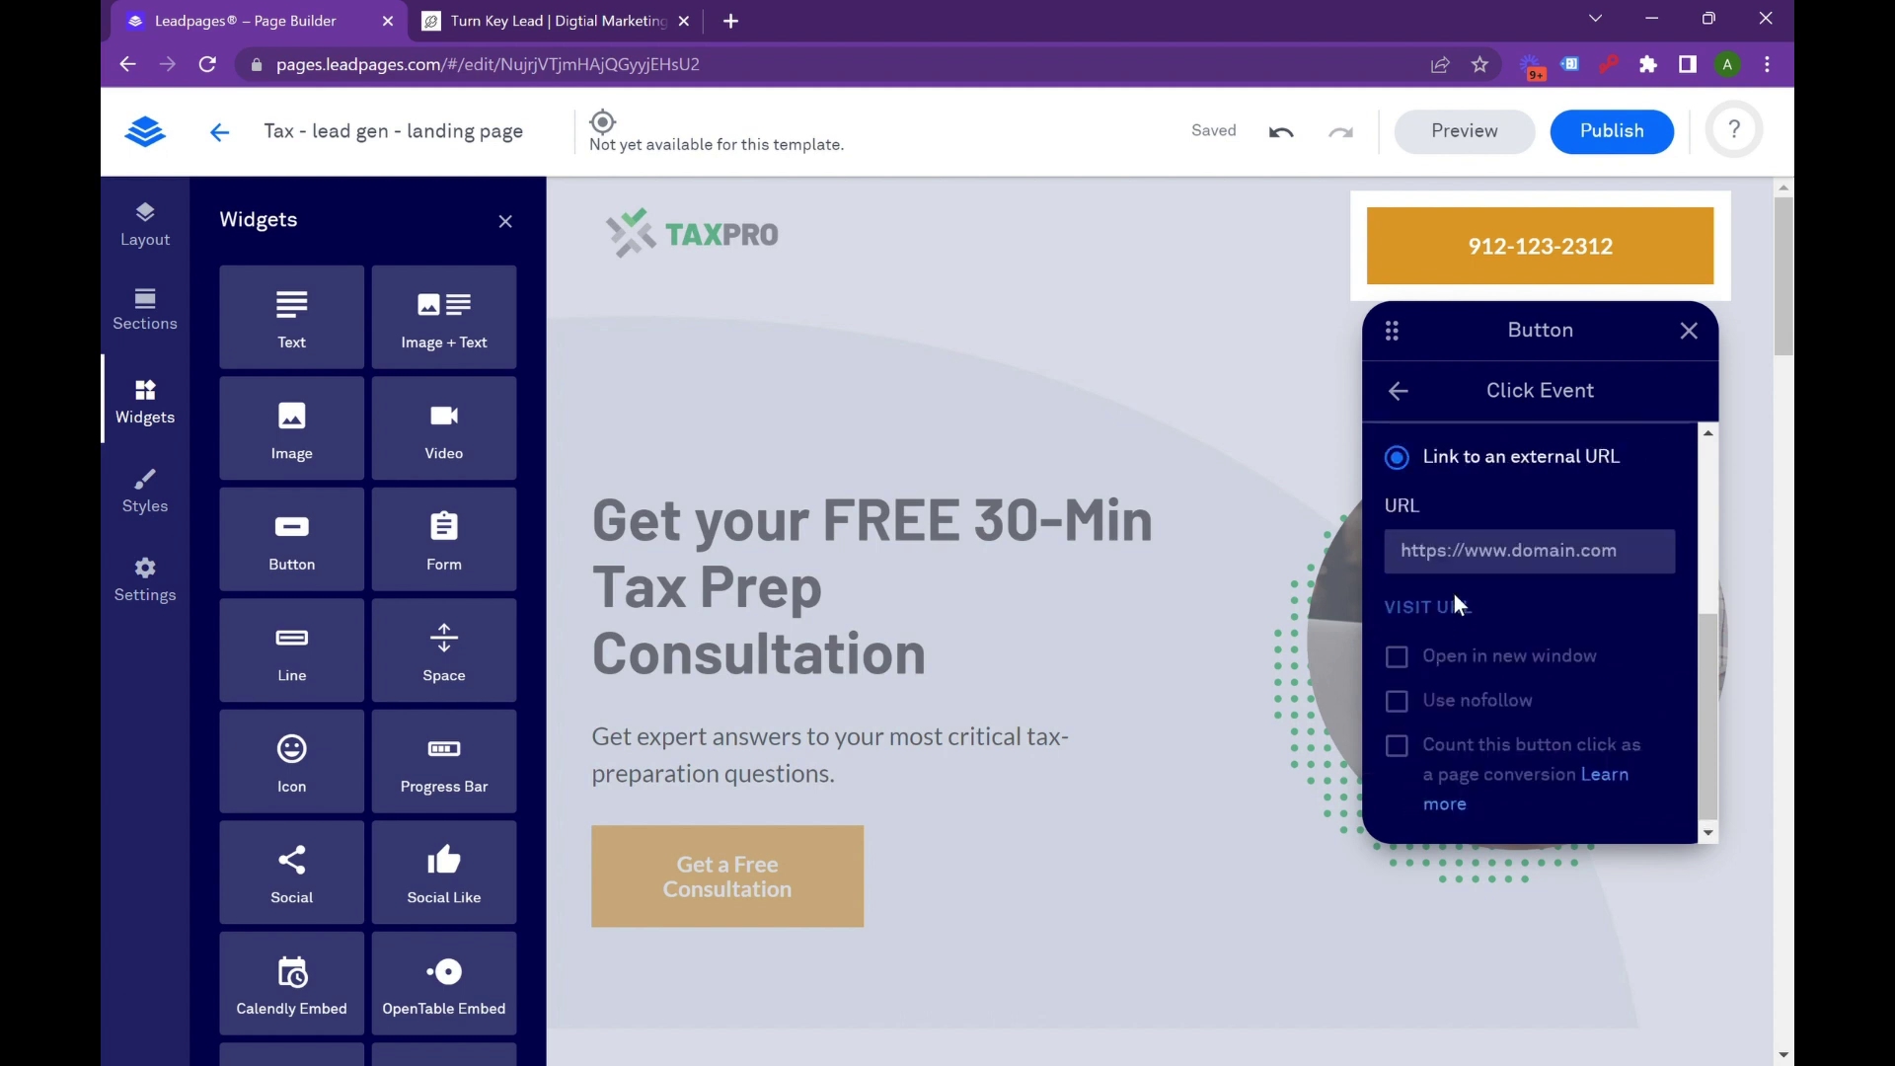
Set the link address to tel: followed by the business phone number and close the settings.
click(1415, 549)
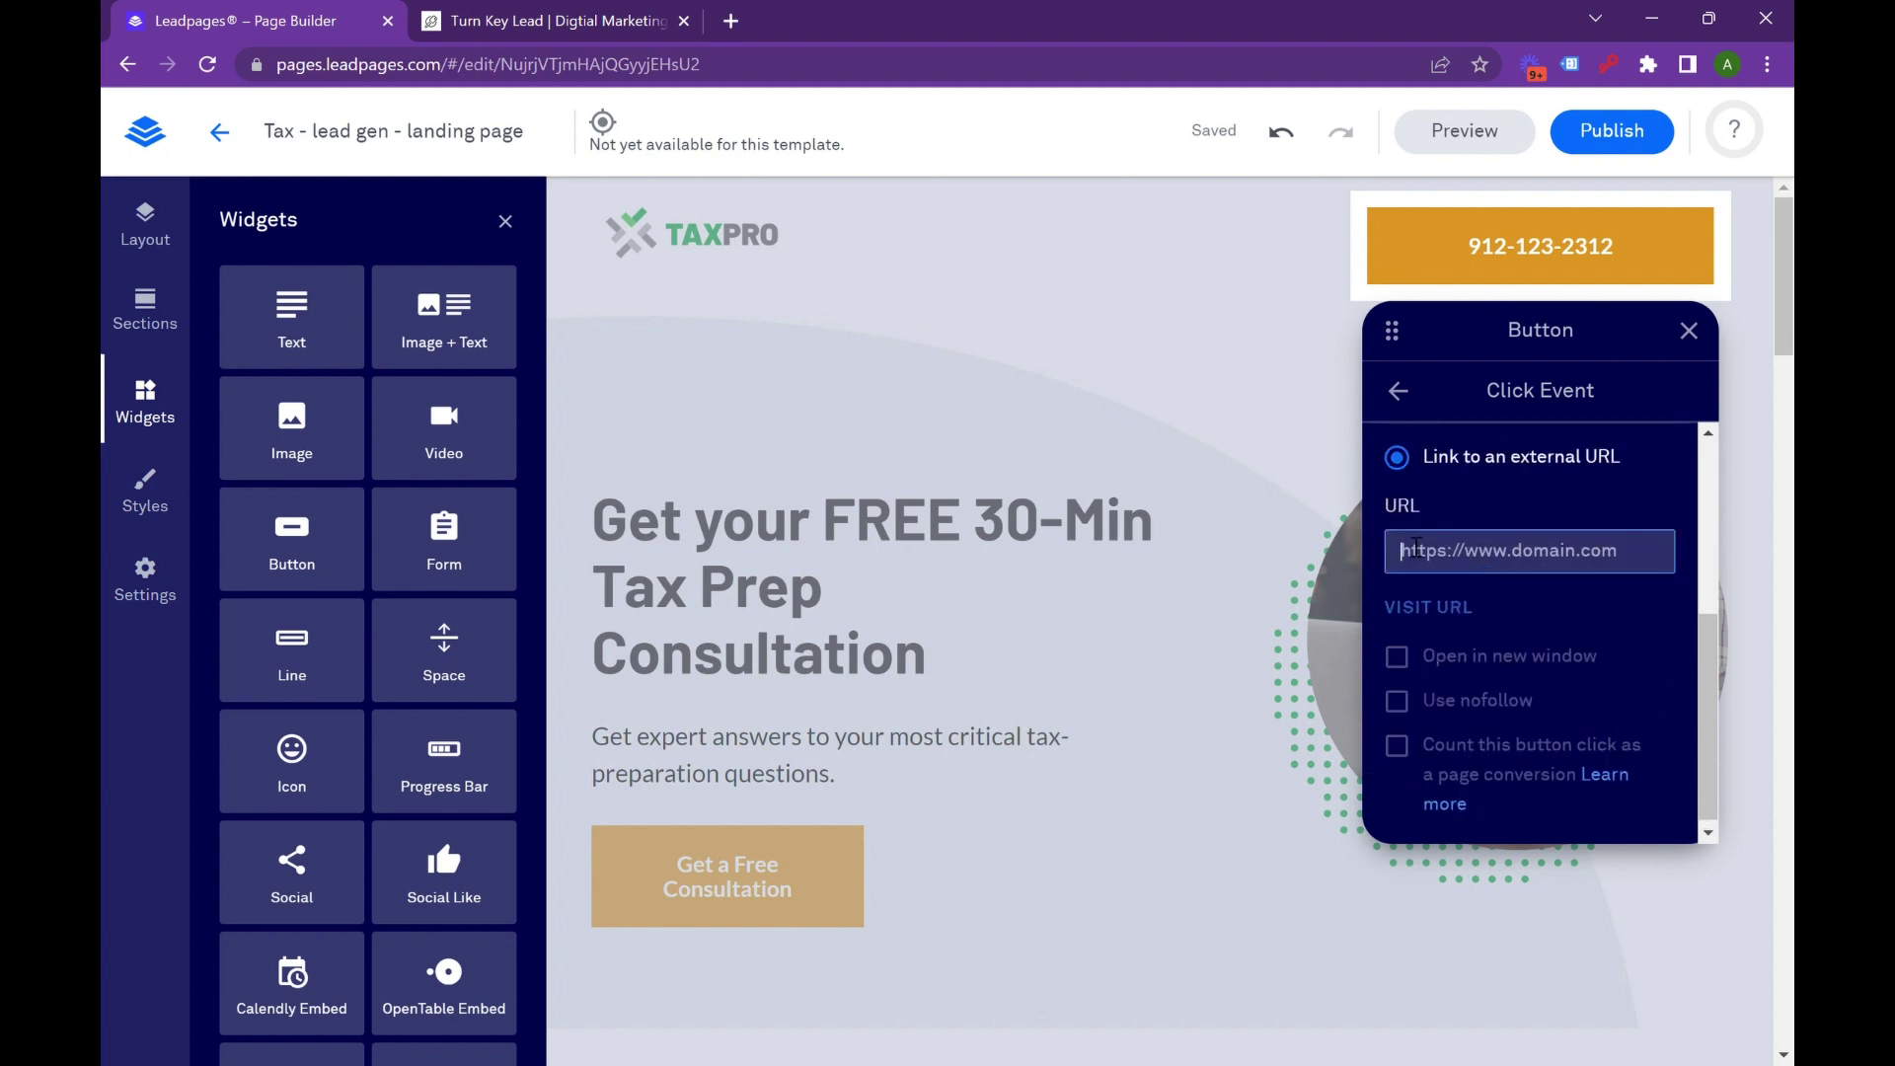
text(r)
key(BackSpace)
text(te)
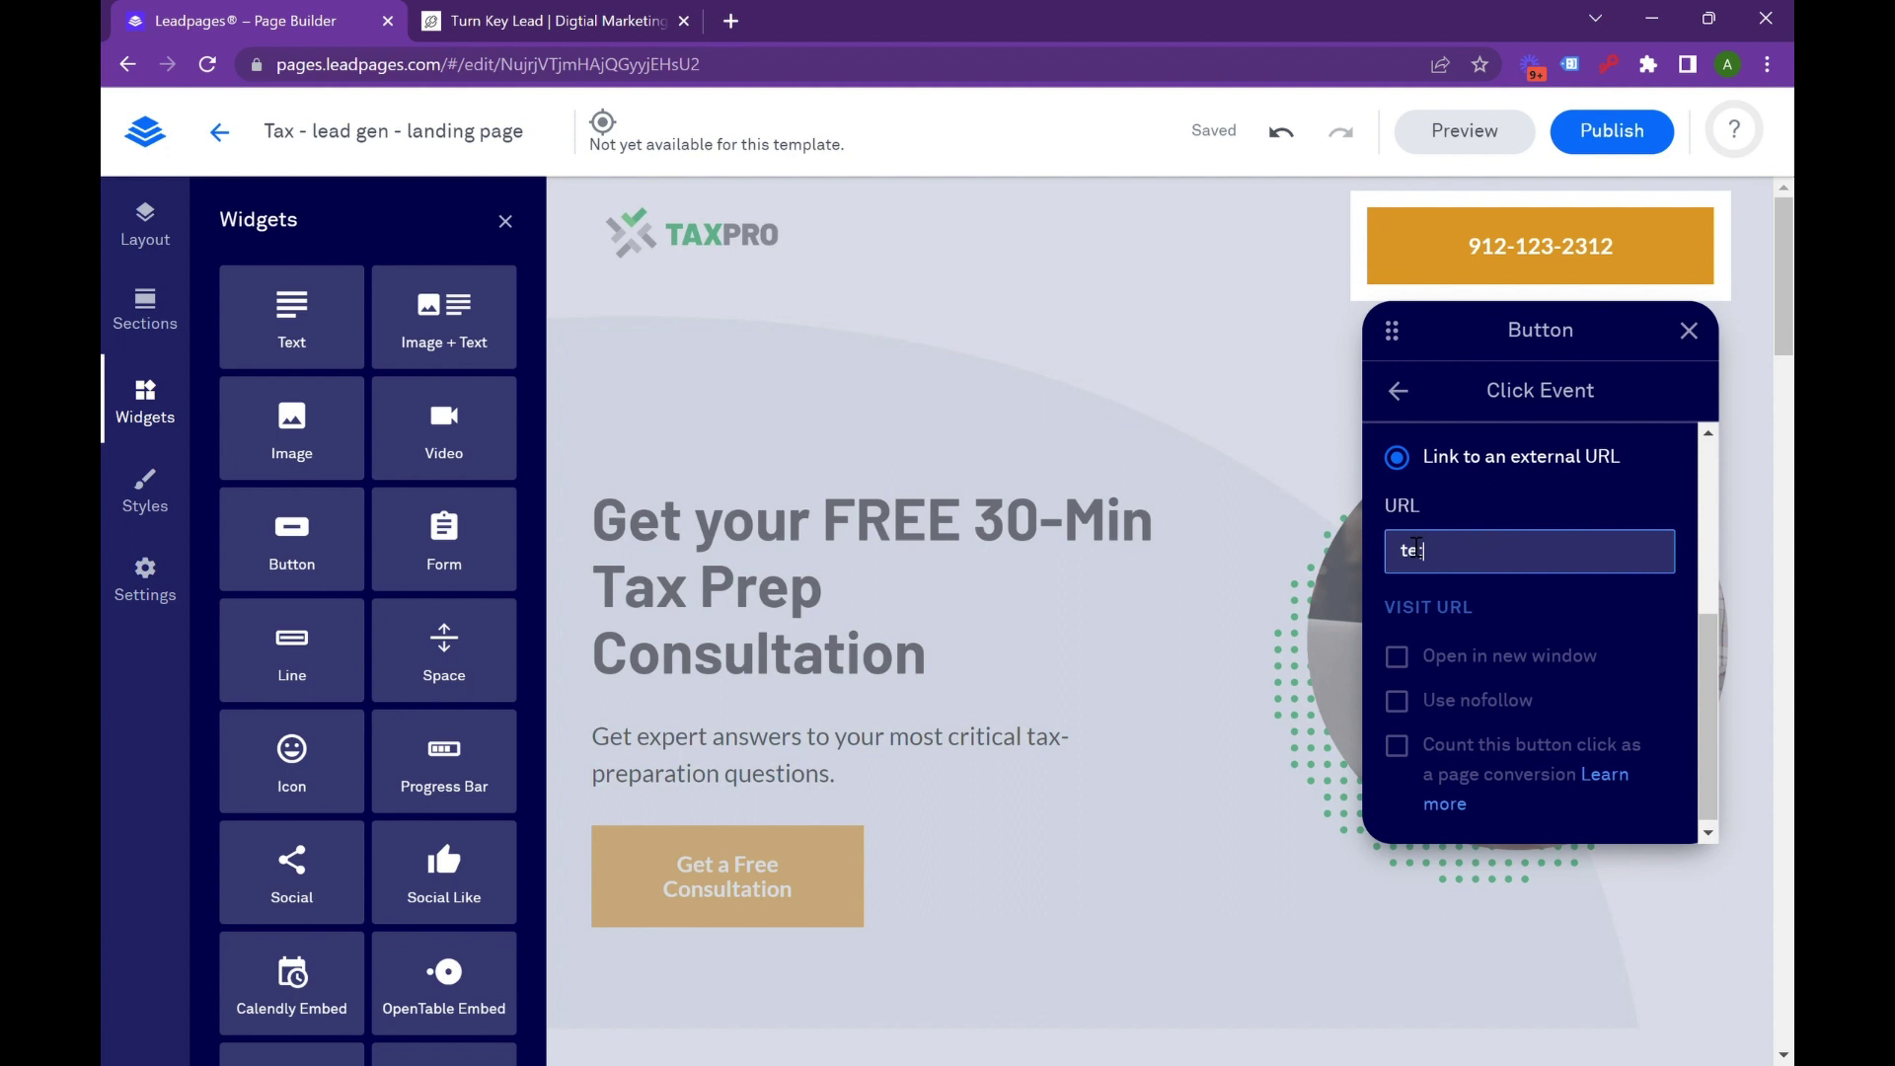
text(l:)
key(ctrl+v)
key(BackSpace)
key(BackSpace)
scroll(1329, 517, up, 3)
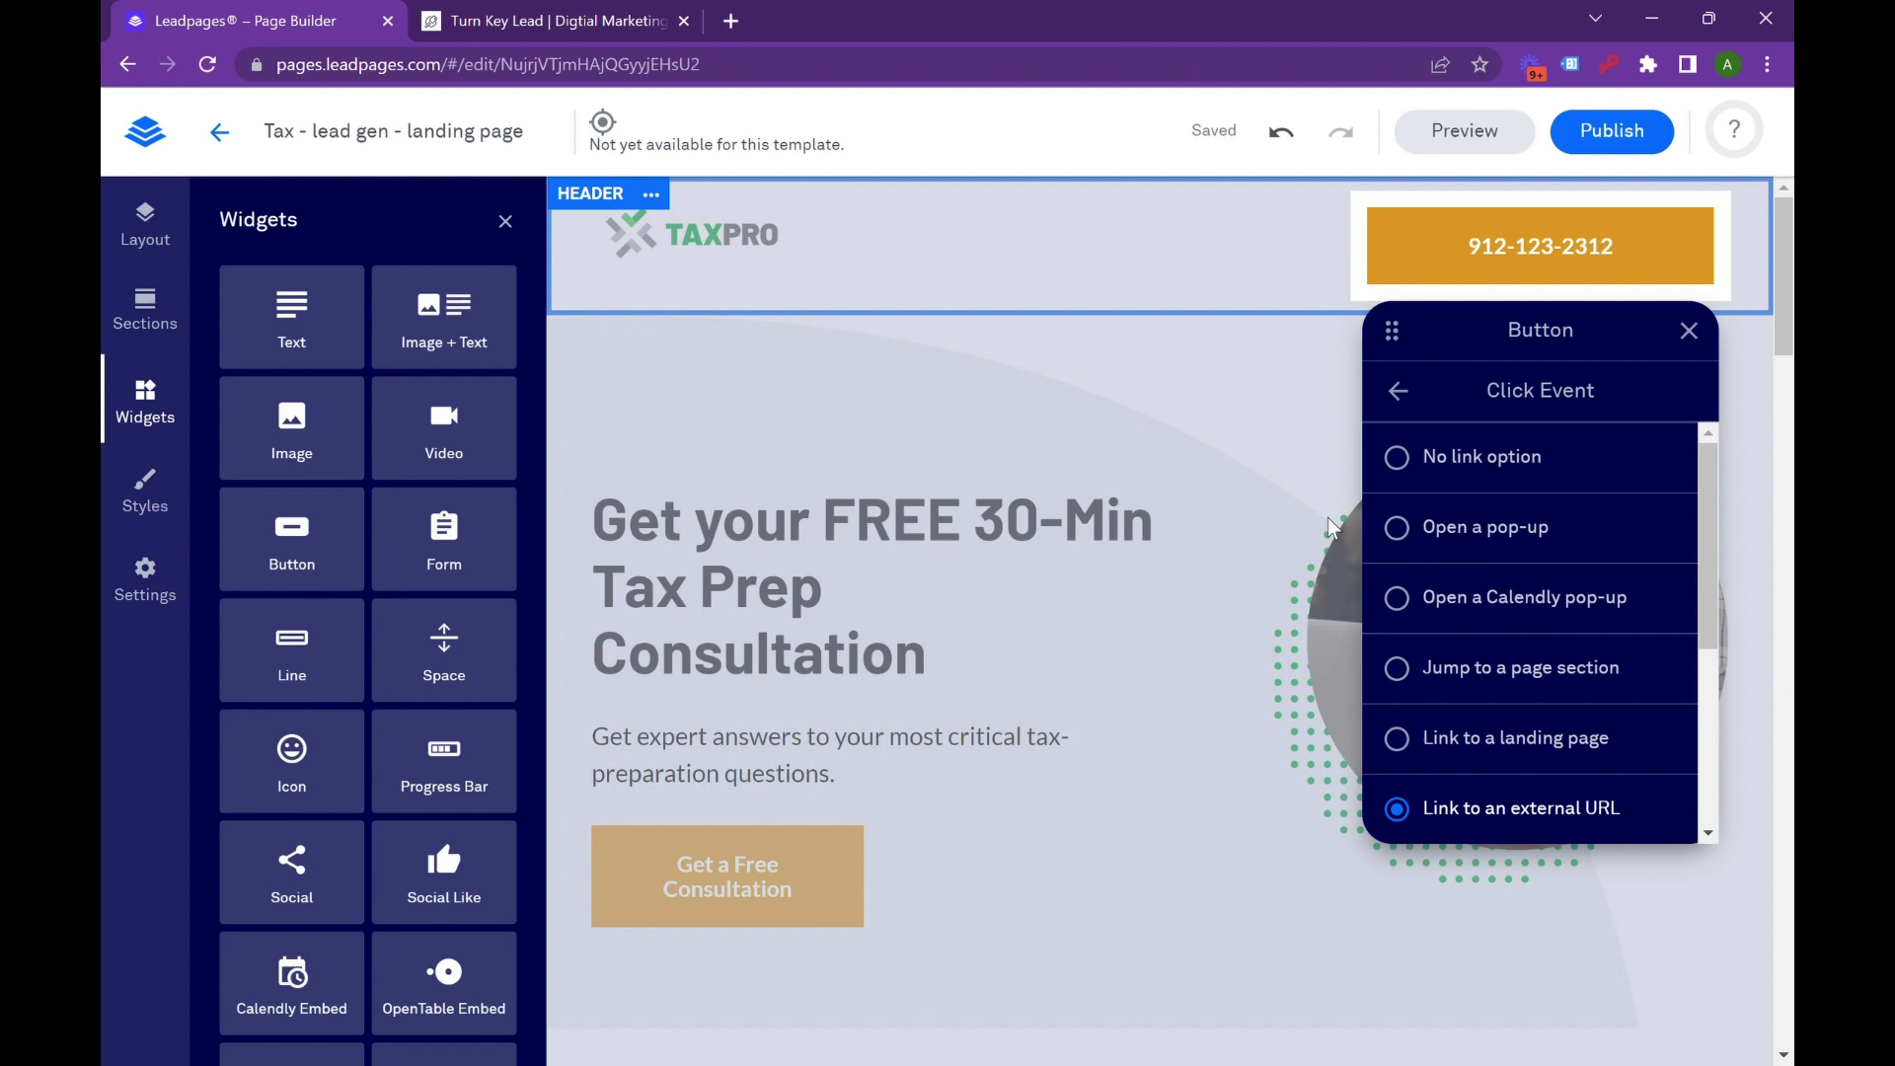
scroll(1300, 529, down, 3)
click(1300, 529)
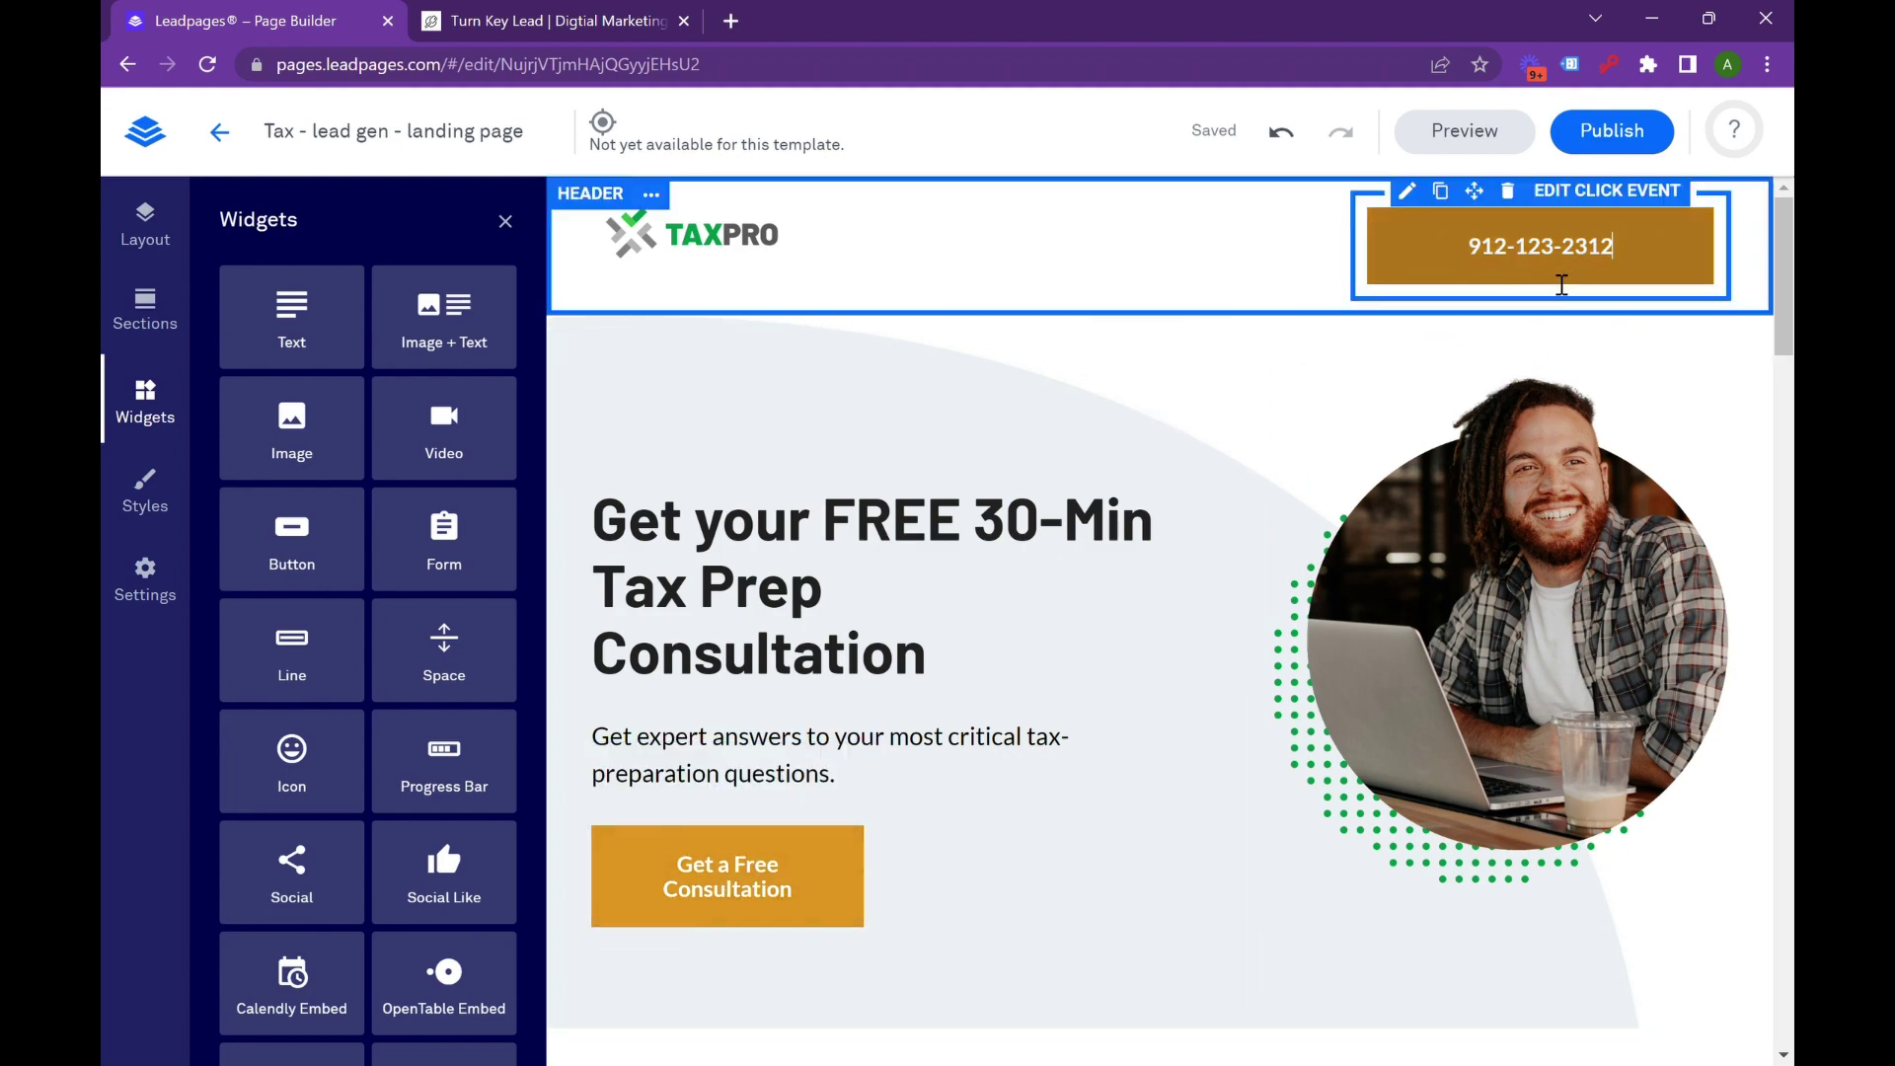
scroll(1390, 640, down, 20)
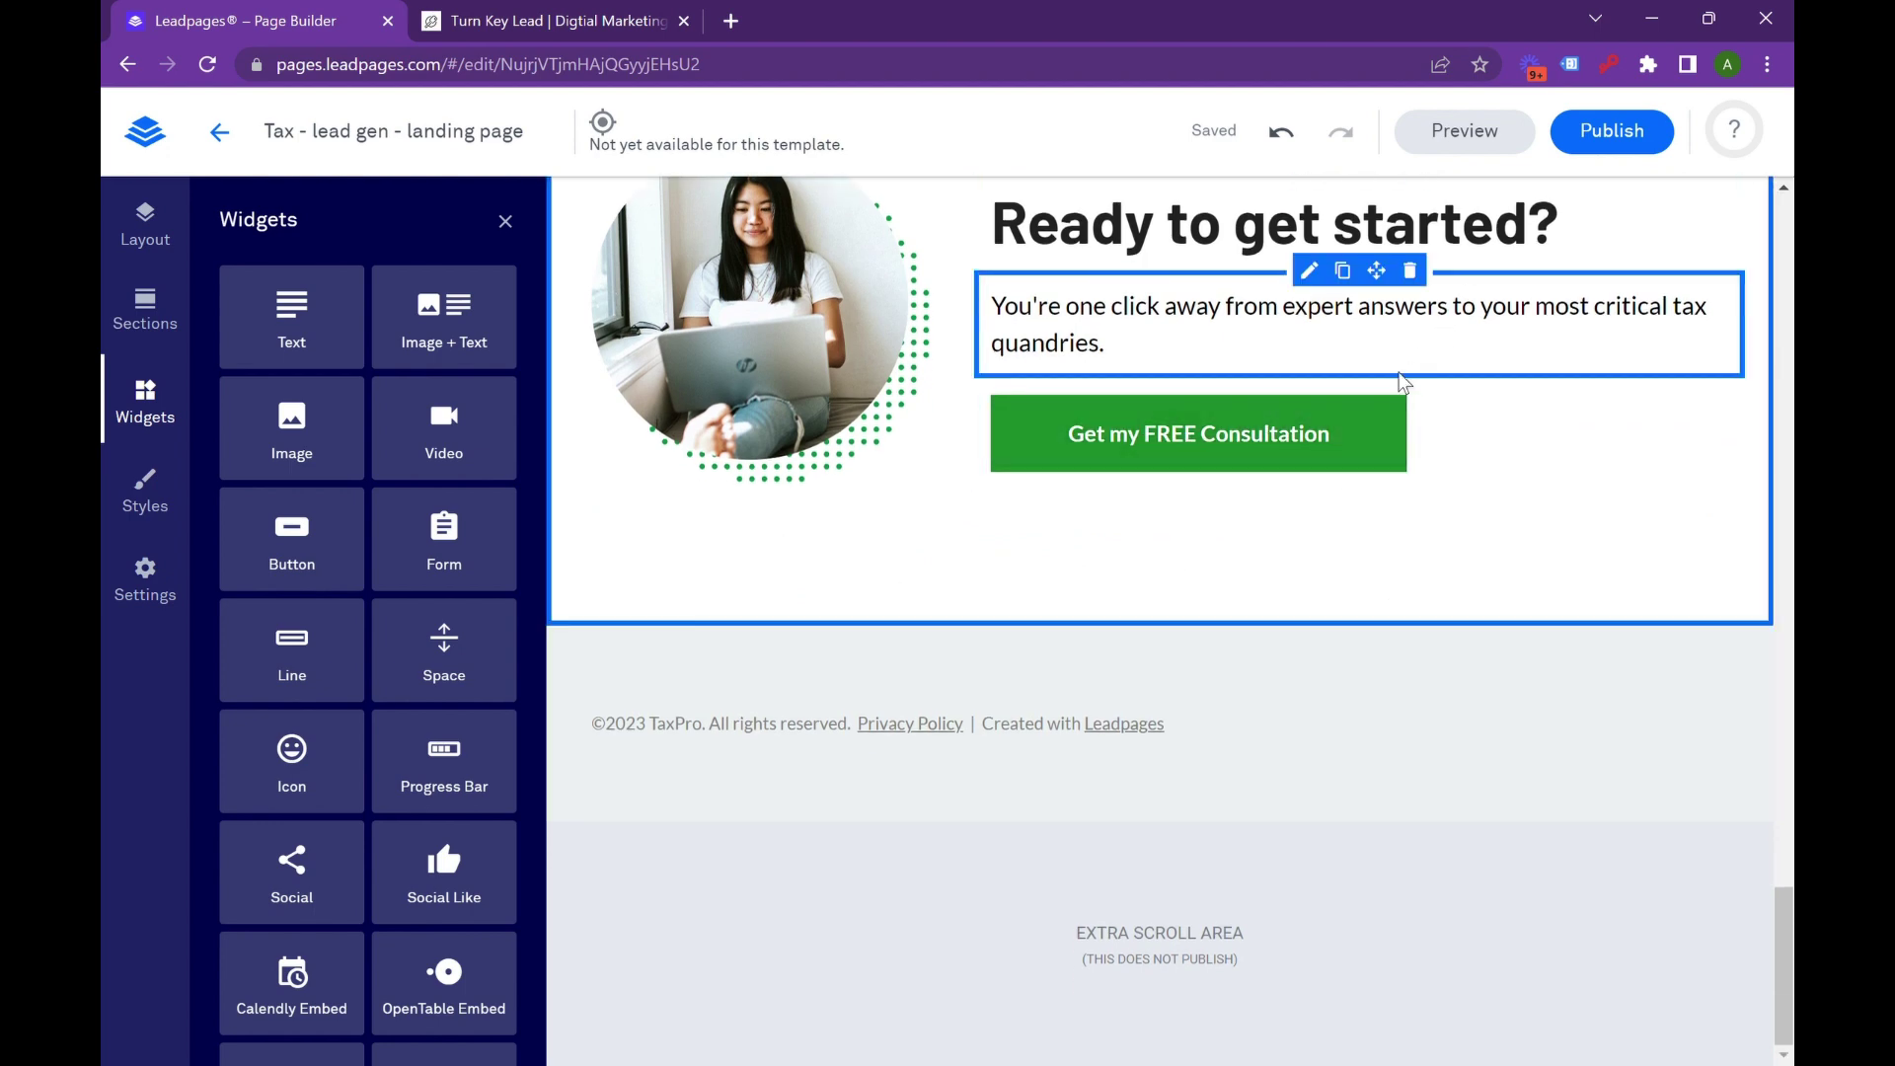
scroll(1402, 380, up, 20)
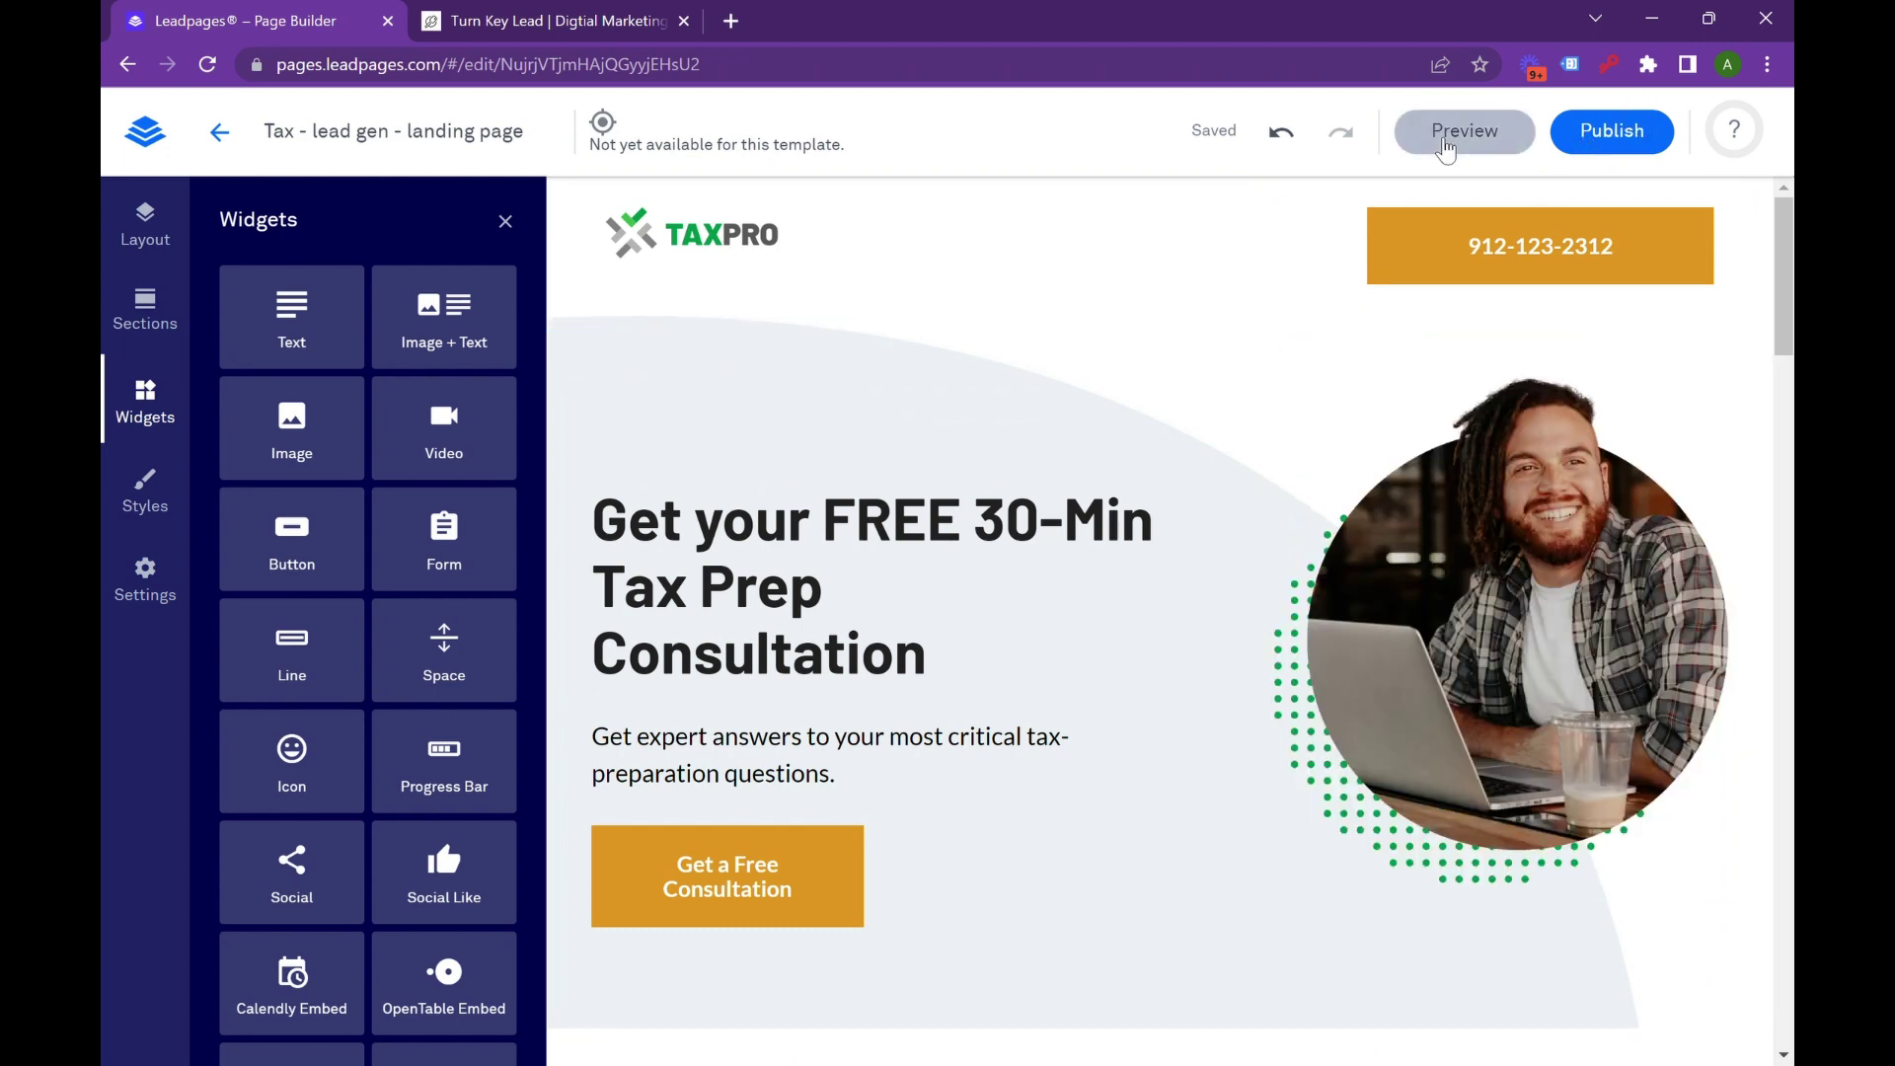
Preview the landing page at tablet size, then at phone size.
click(1446, 147)
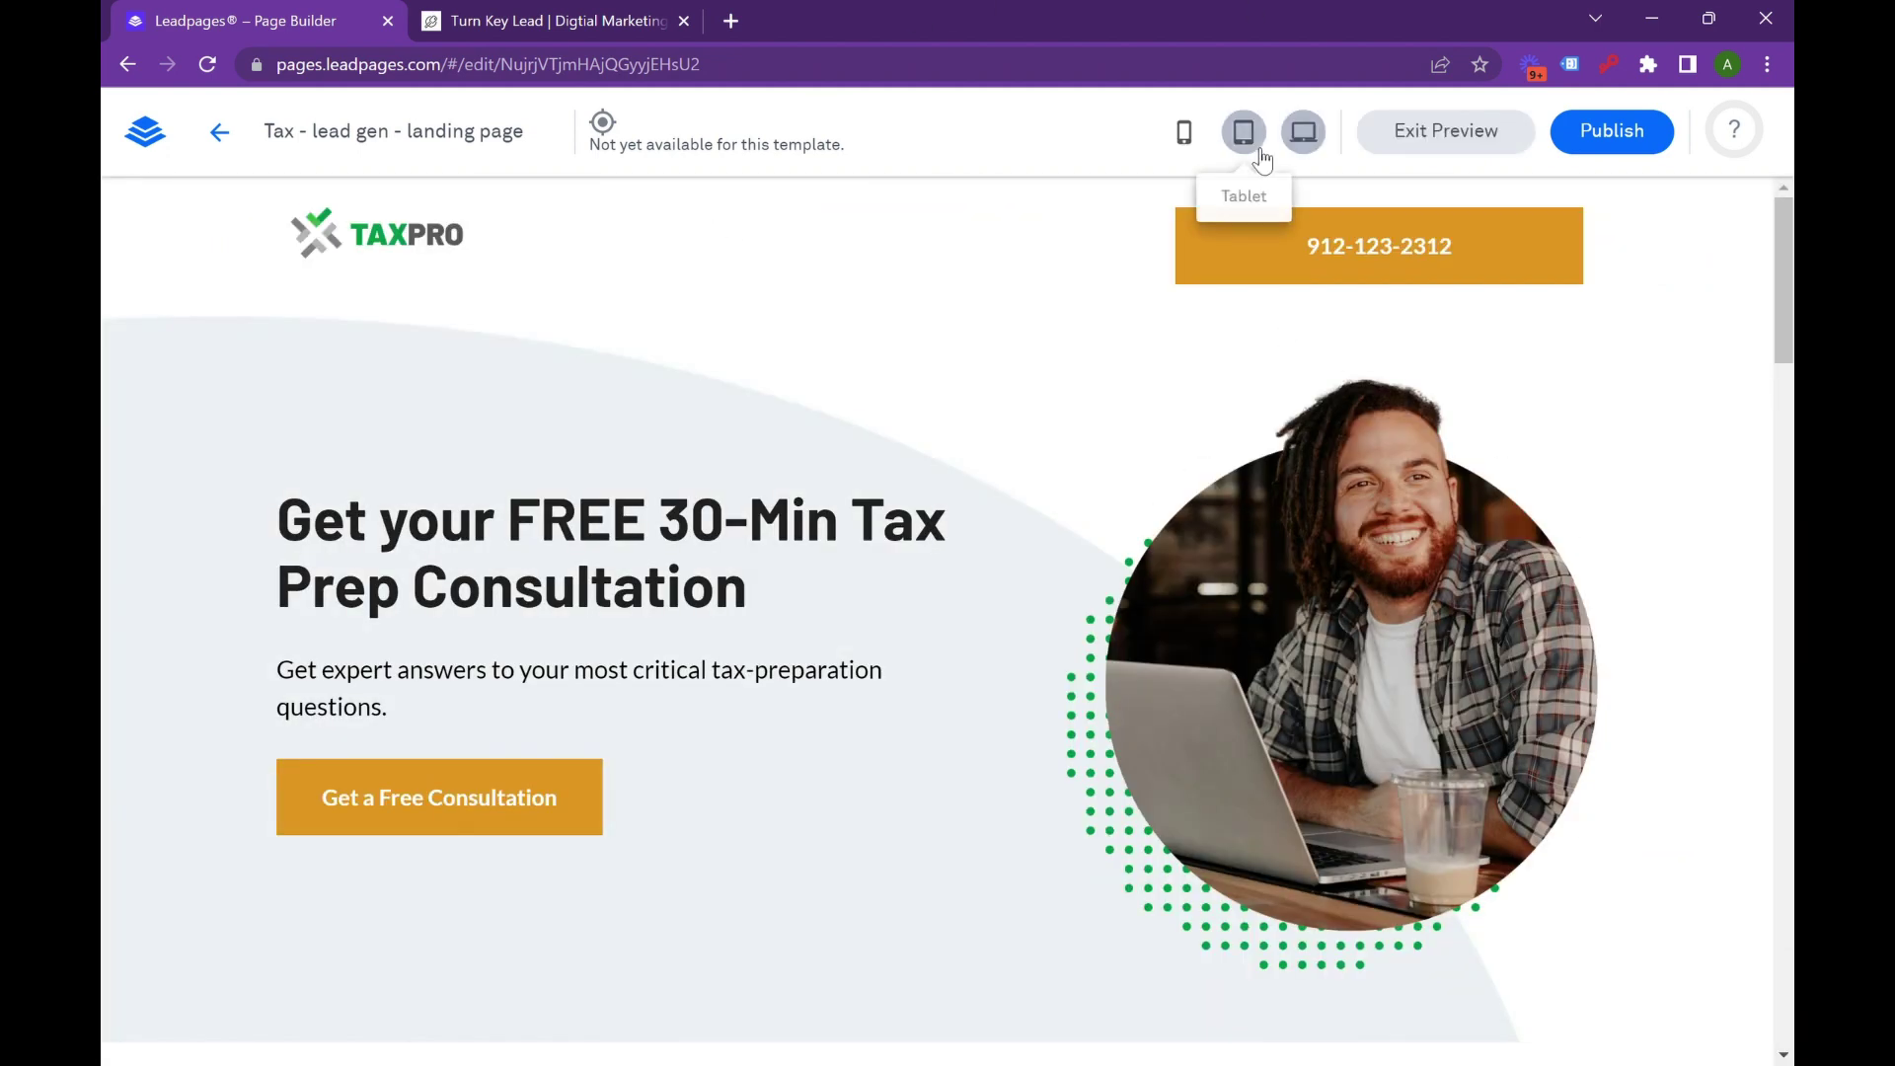
click(1260, 155)
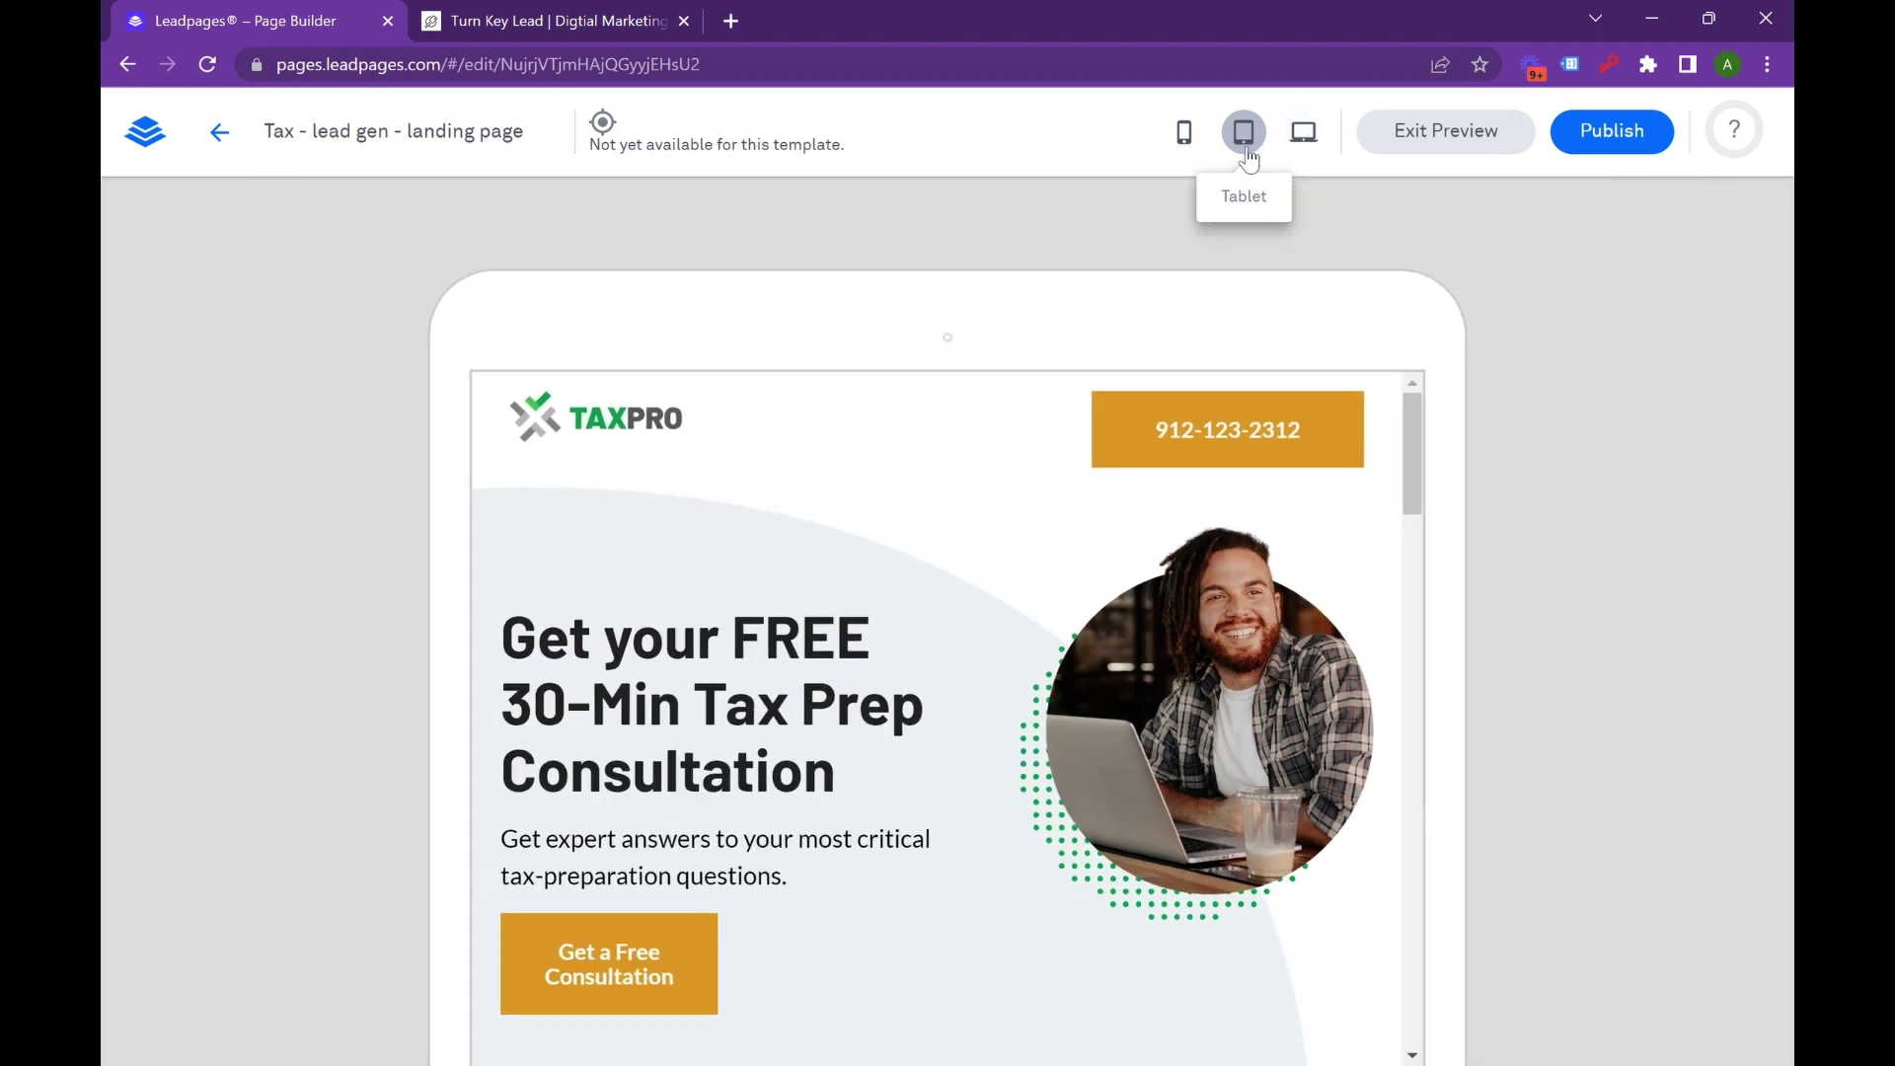
click(1194, 143)
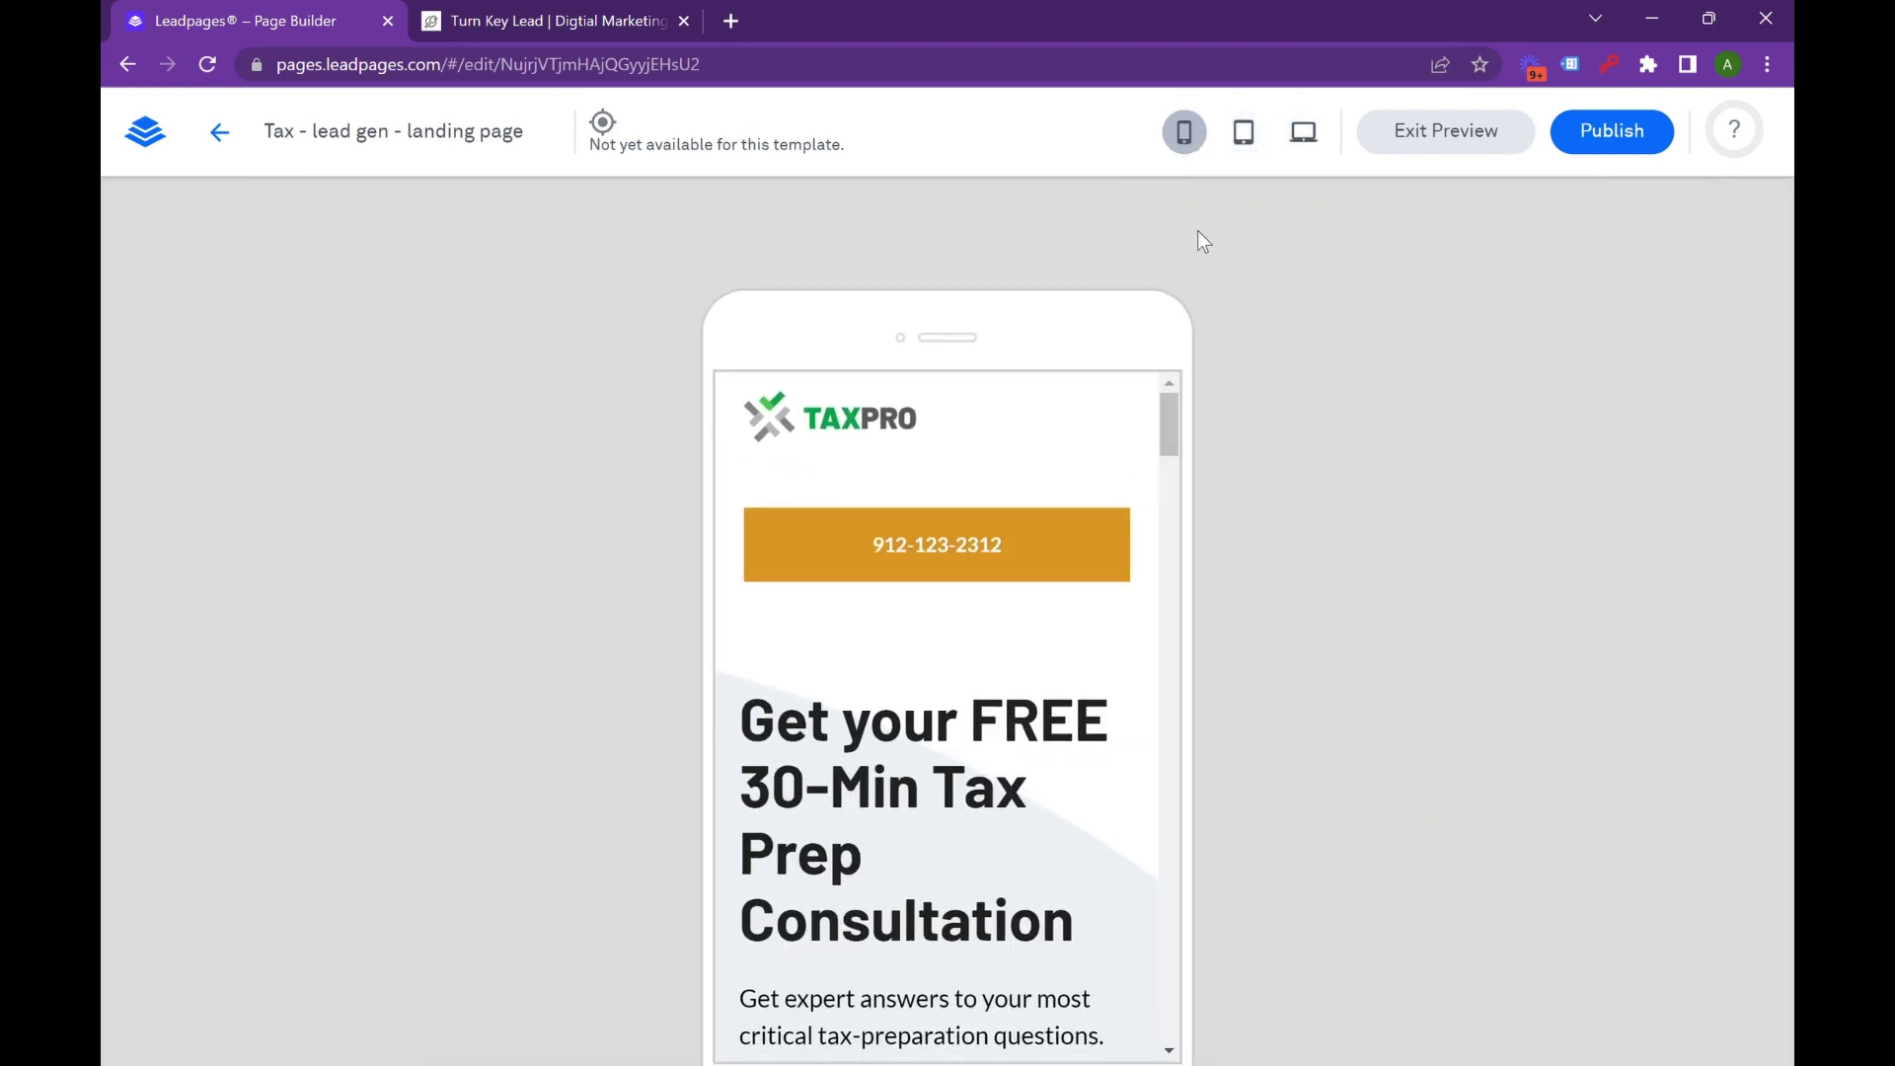
scroll(914, 550, down, 3)
scroll(846, 487, up, 3)
scroll(885, 423, down, 3)
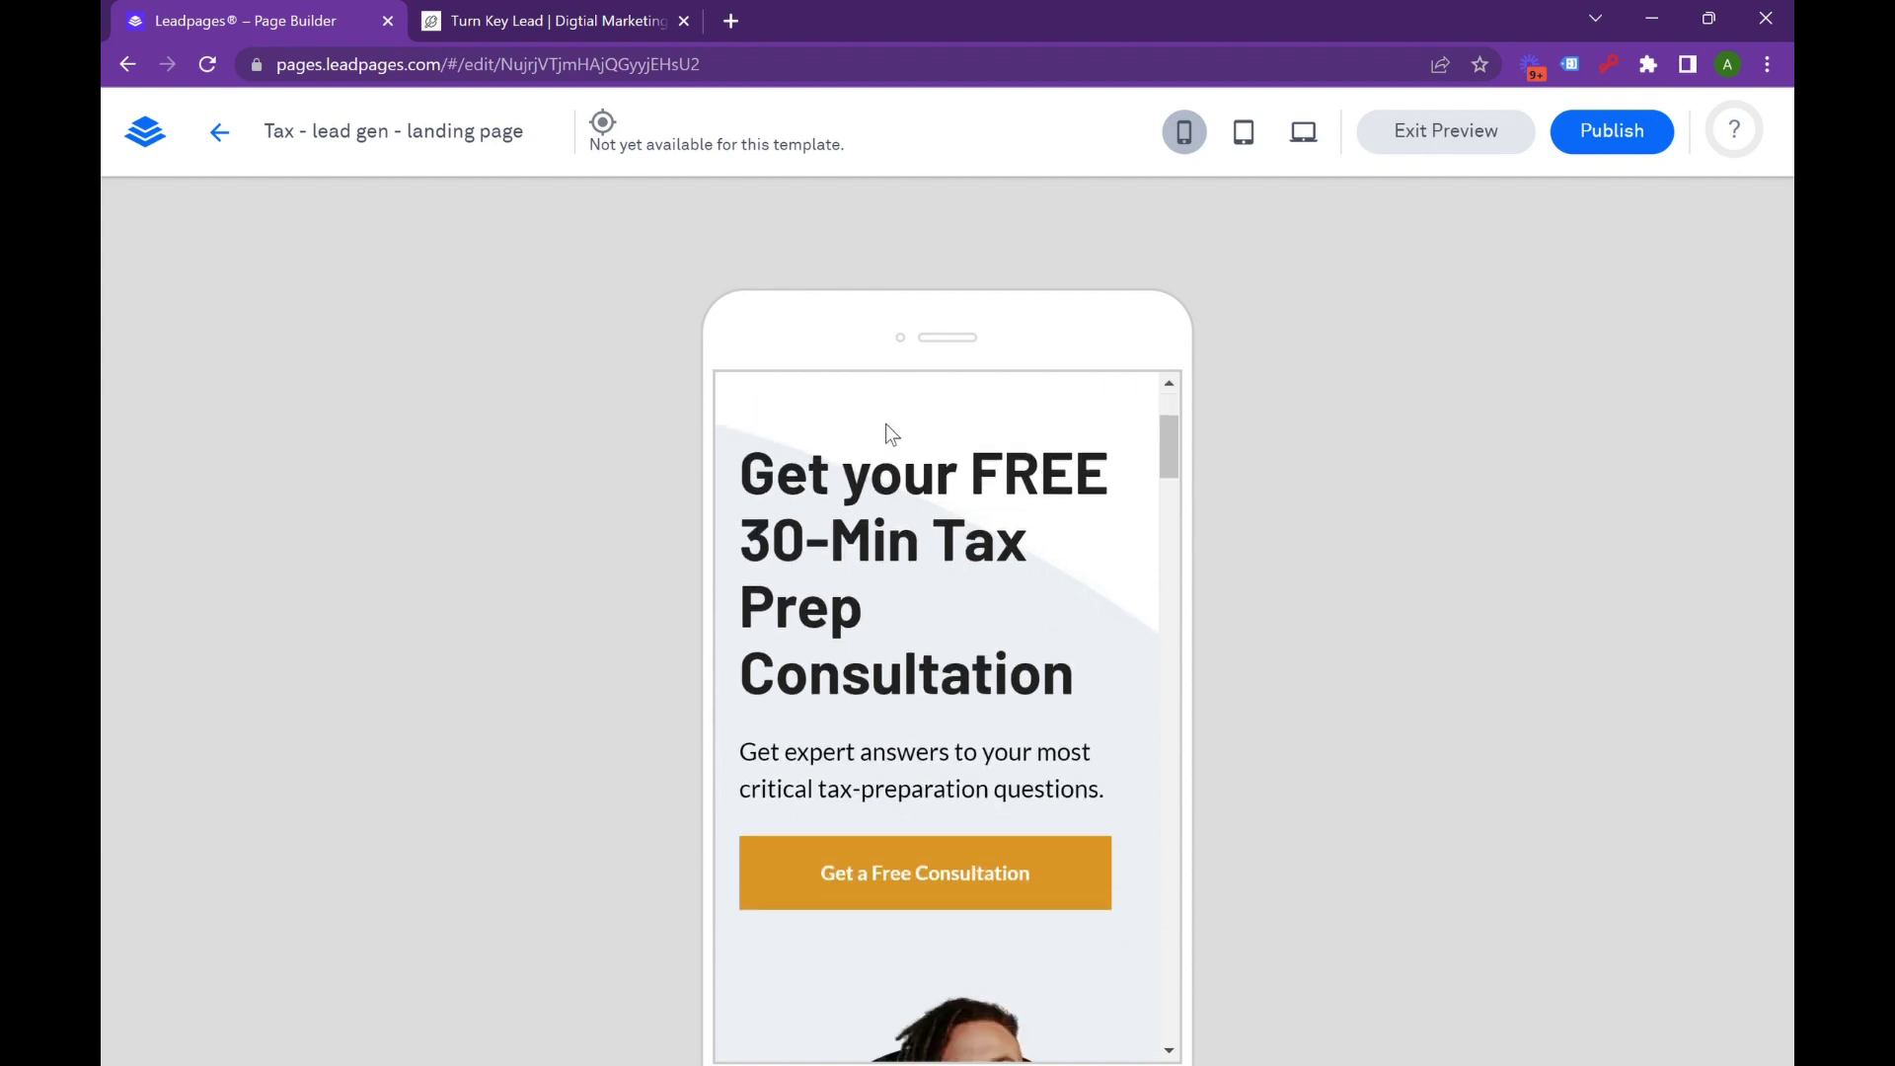
scroll(897, 529, down, 3)
Test and close the consultation pop-up on mobile, then scroll to the footer and back.
click(982, 617)
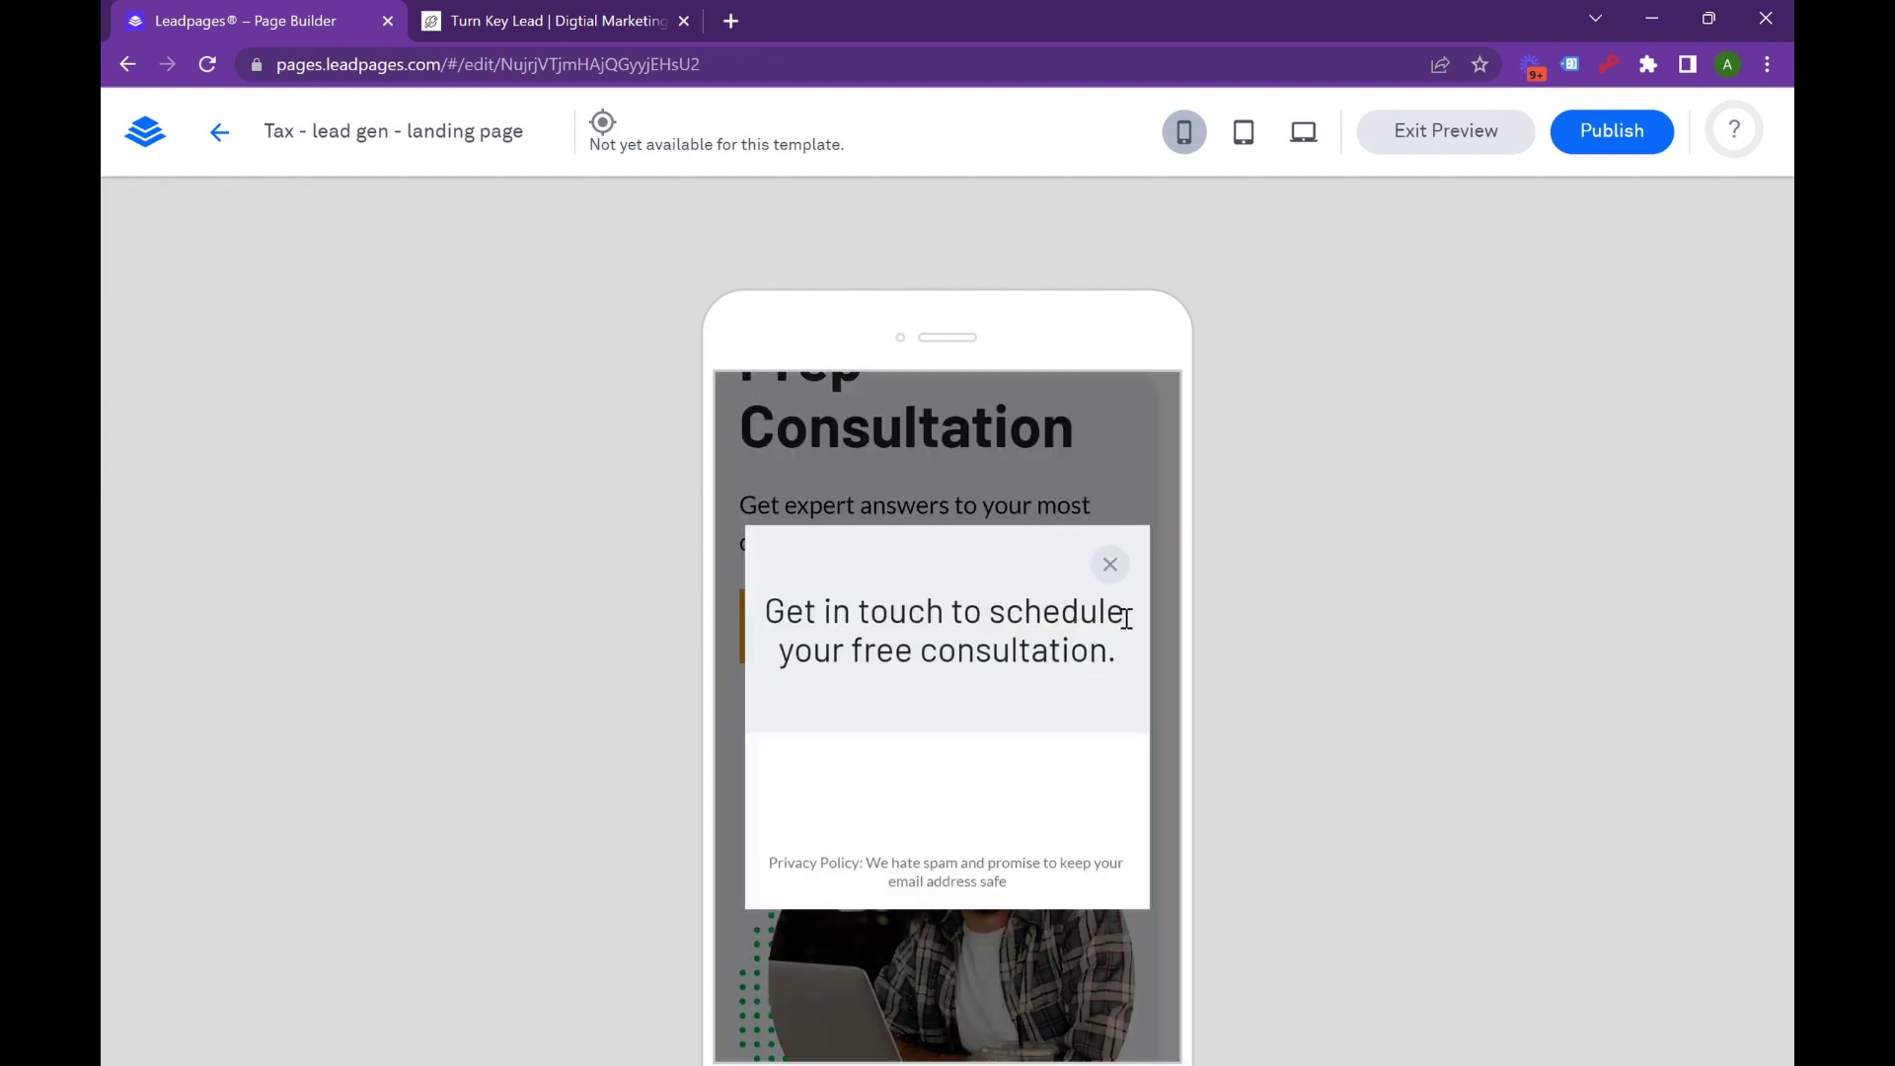
click(1110, 565)
scroll(1021, 573, down, 10)
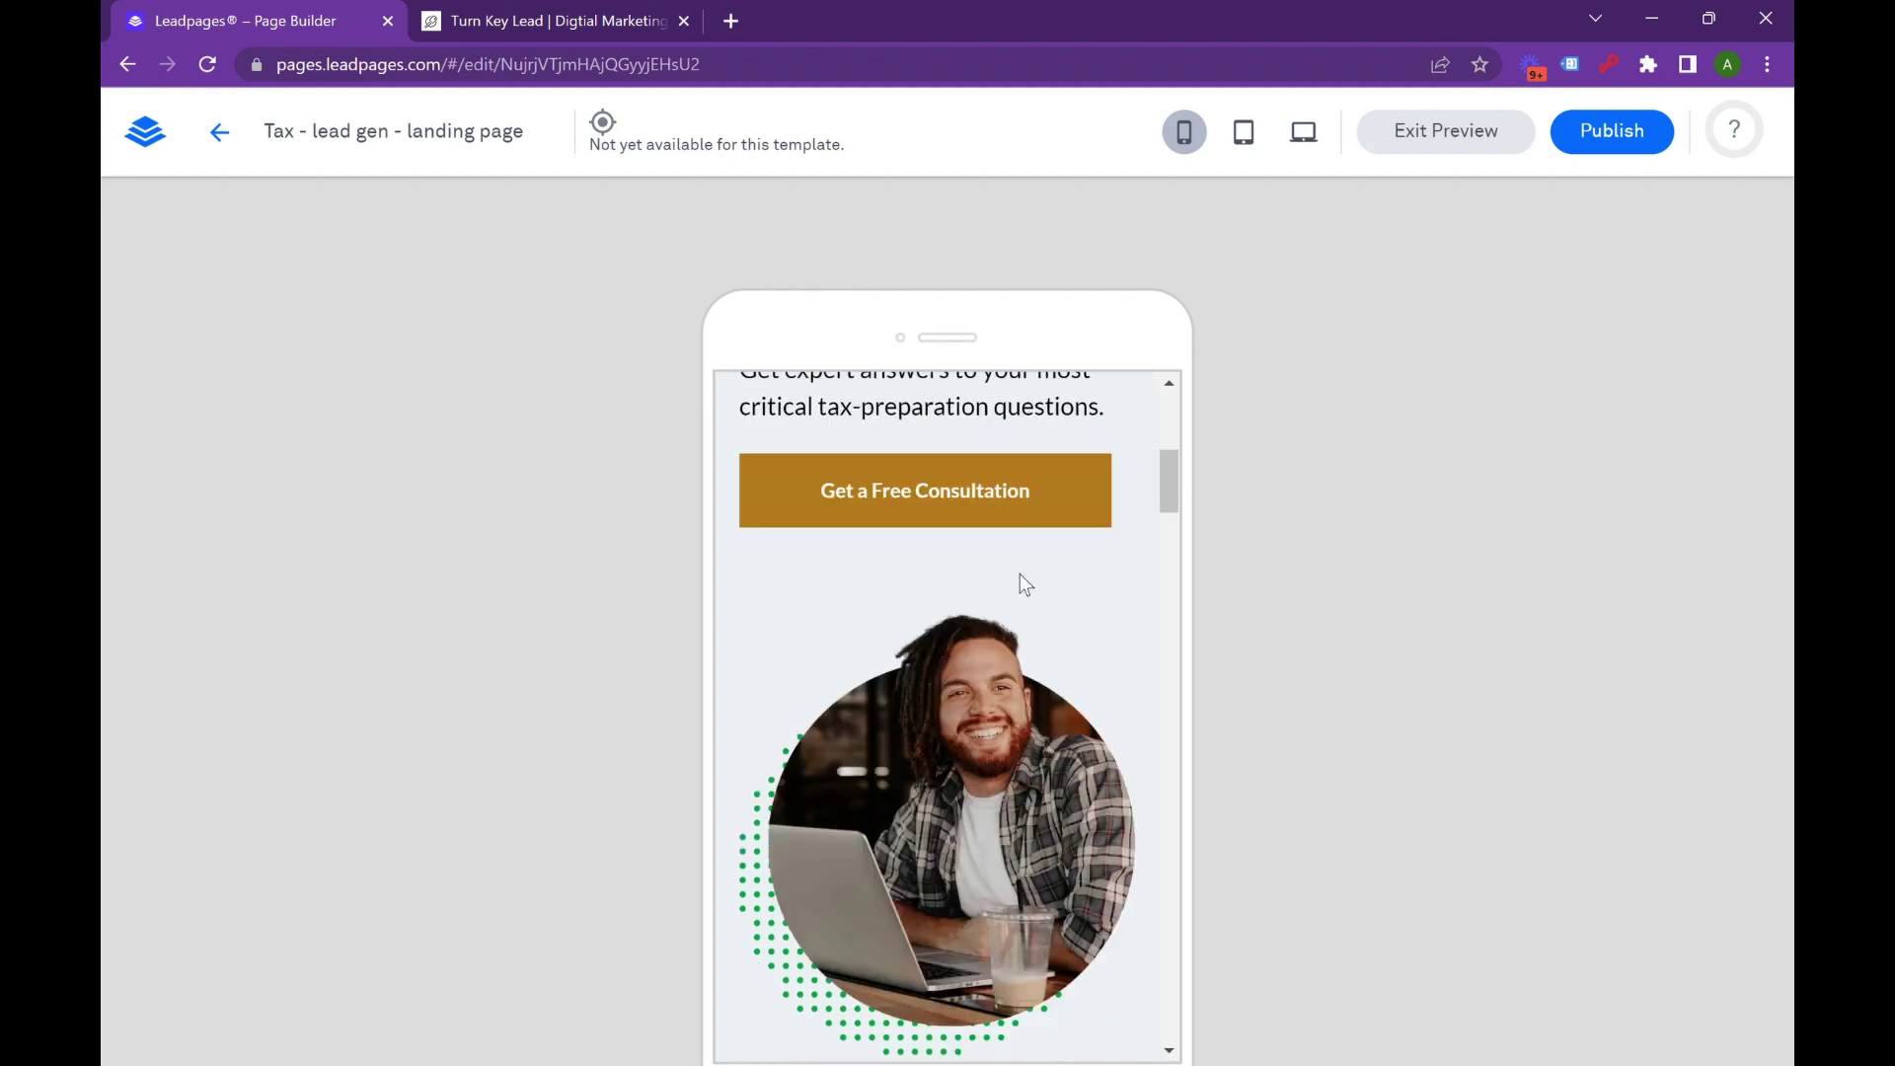
scroll(867, 537, down, 10)
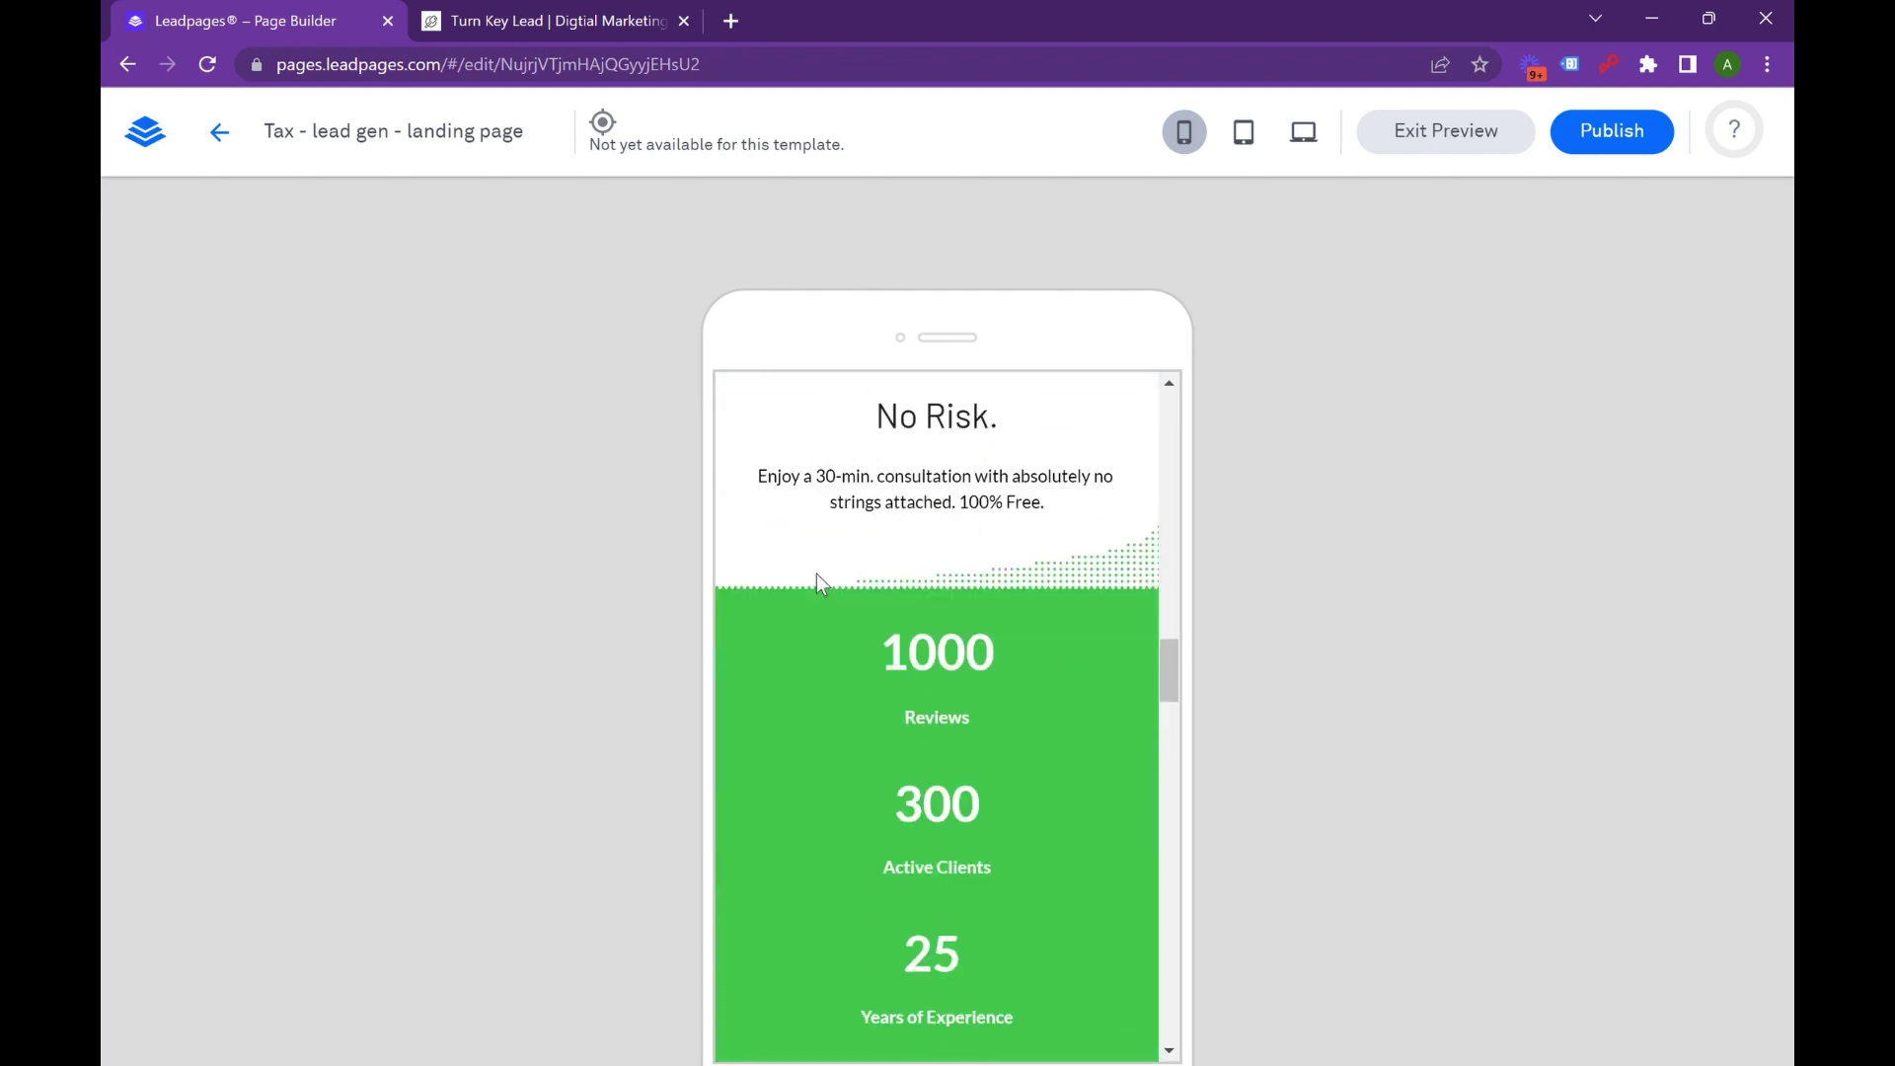
scroll(870, 720, down, 10)
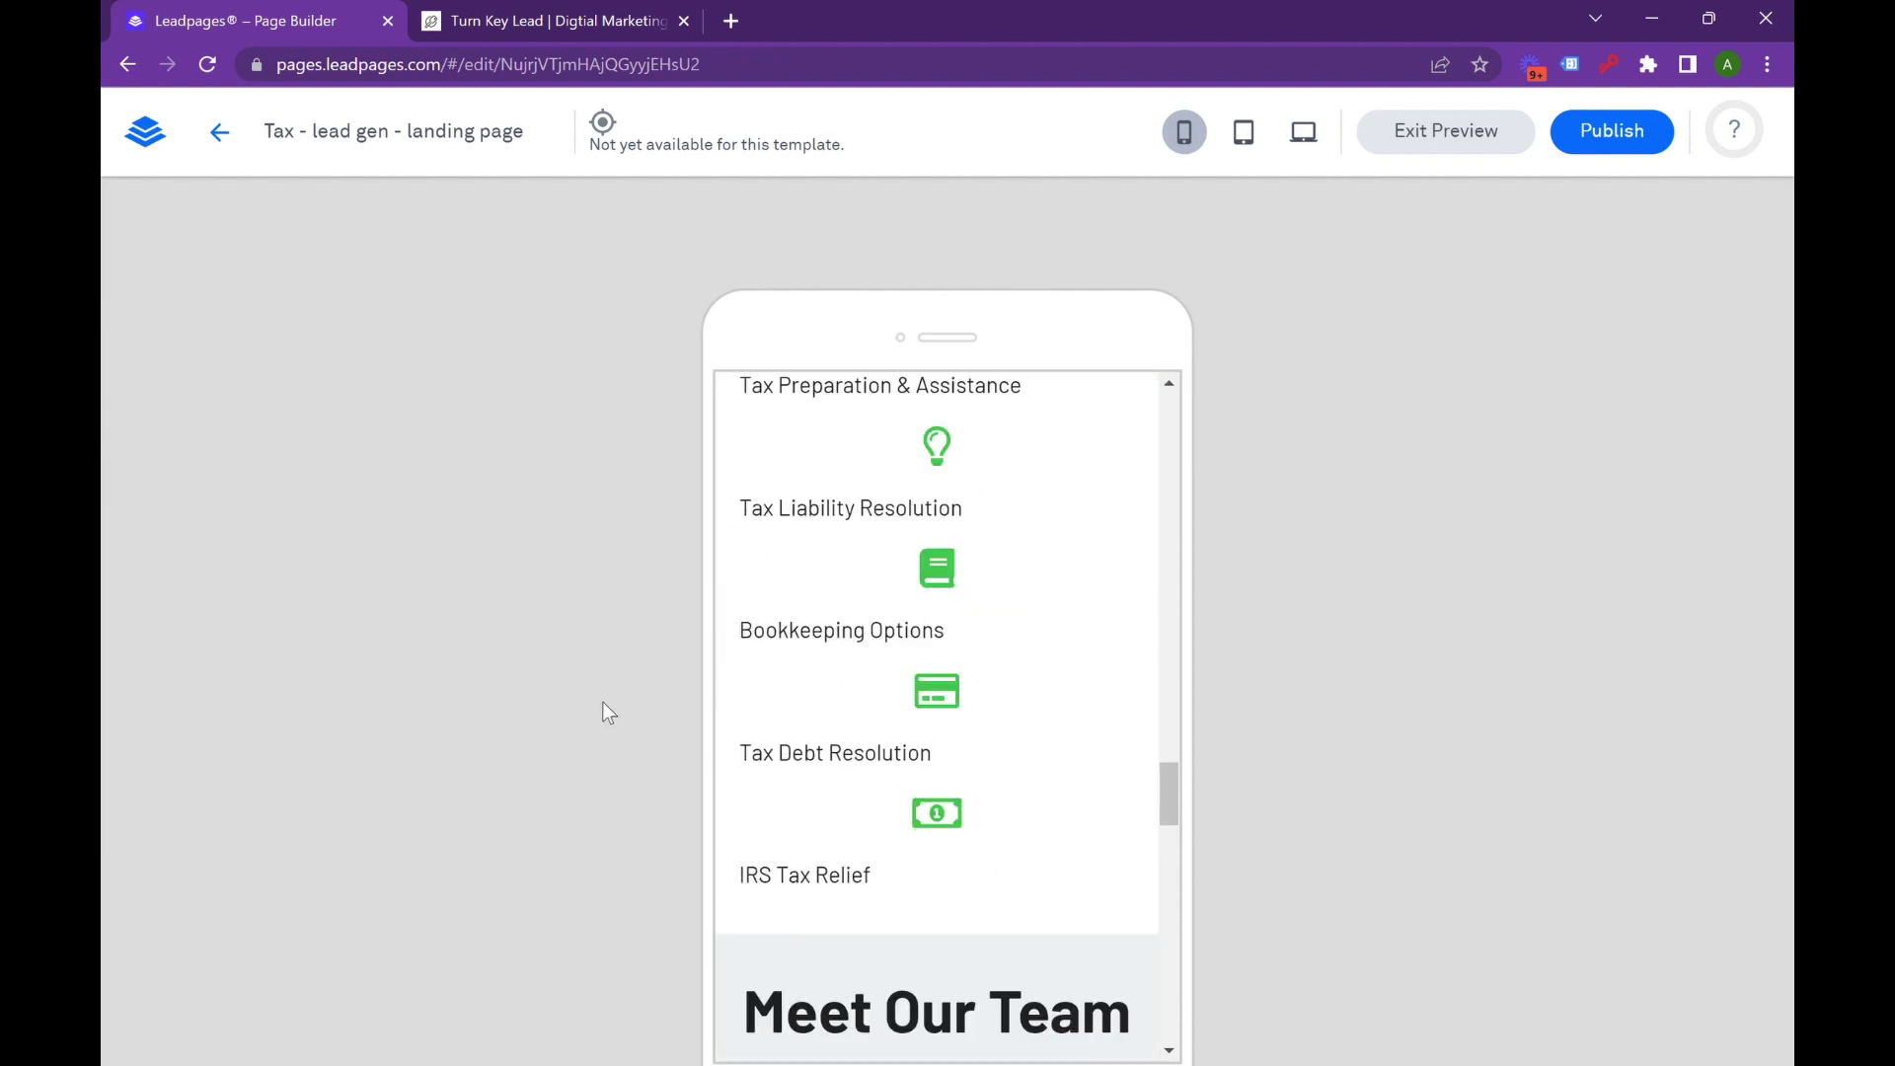
scroll(1036, 750, down, 4)
scroll(947, 750, up, 5)
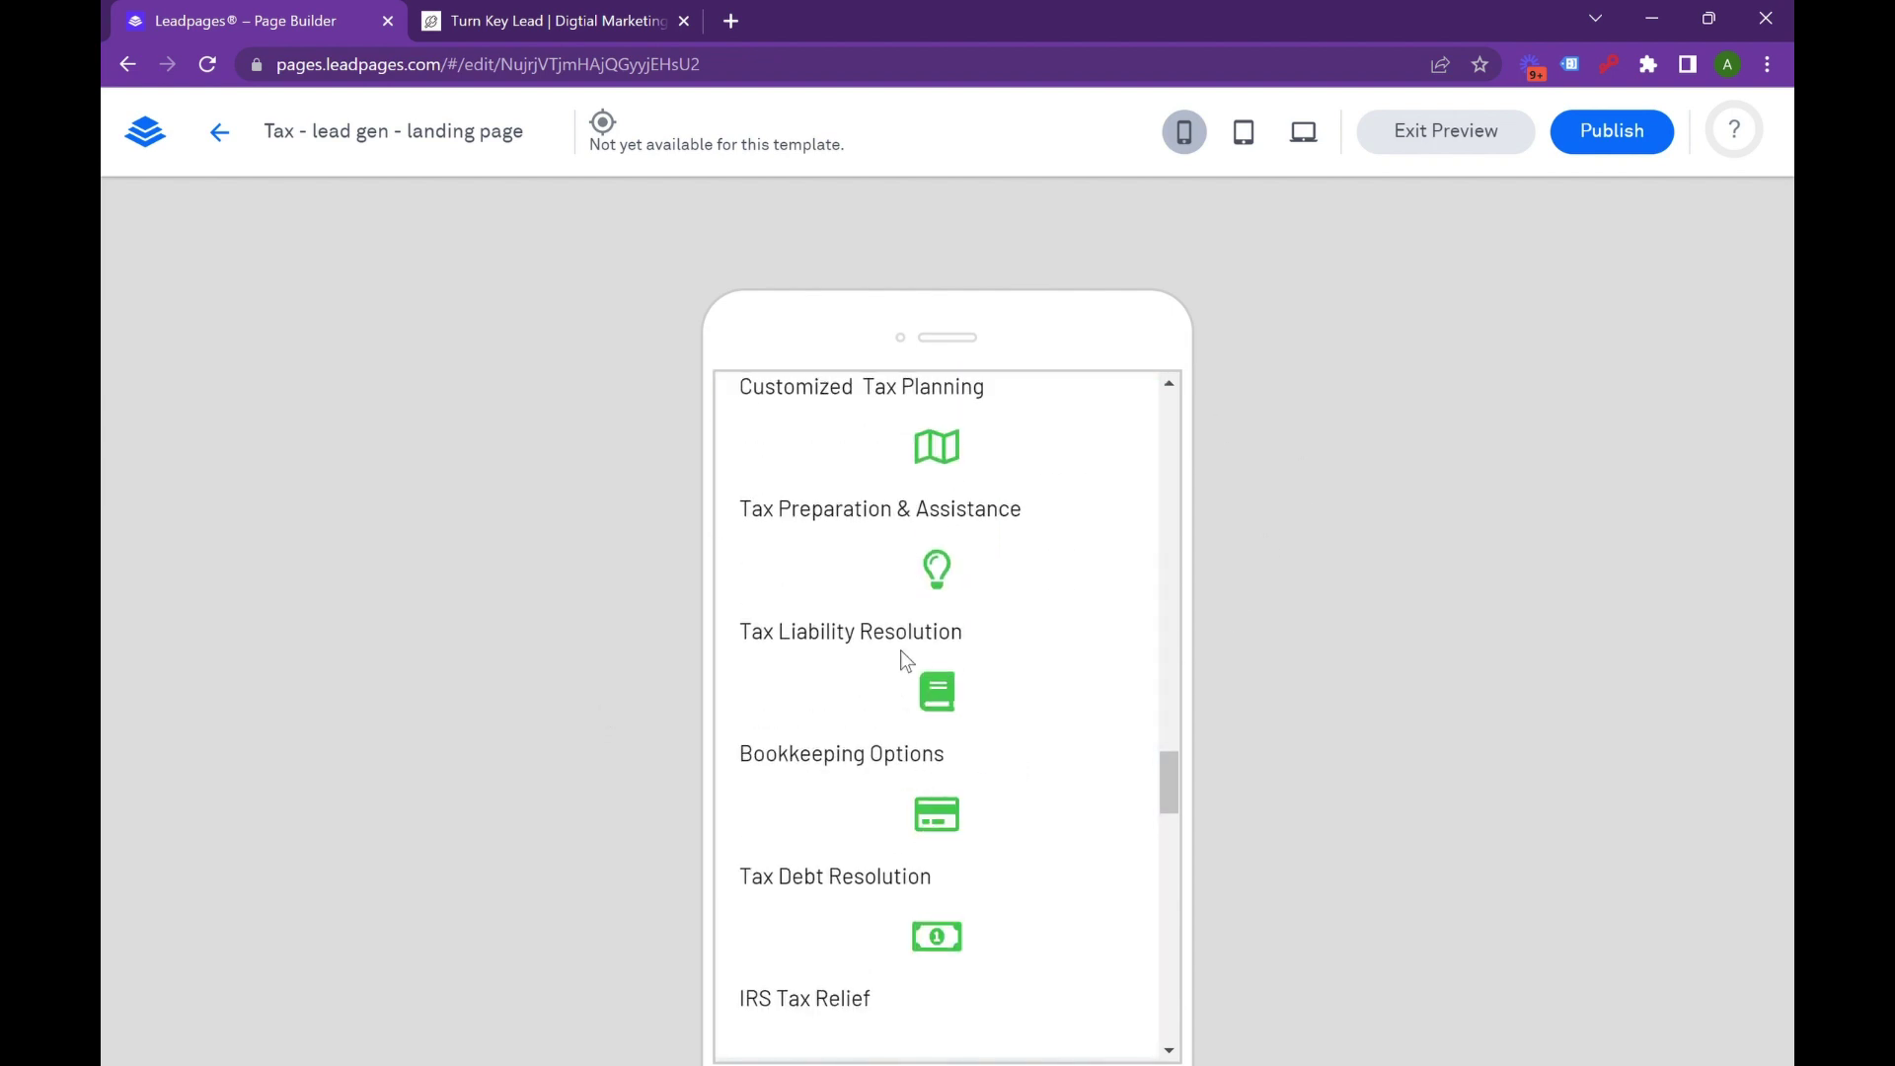
scroll(812, 596, up, 1)
scroll(784, 535, down, 5)
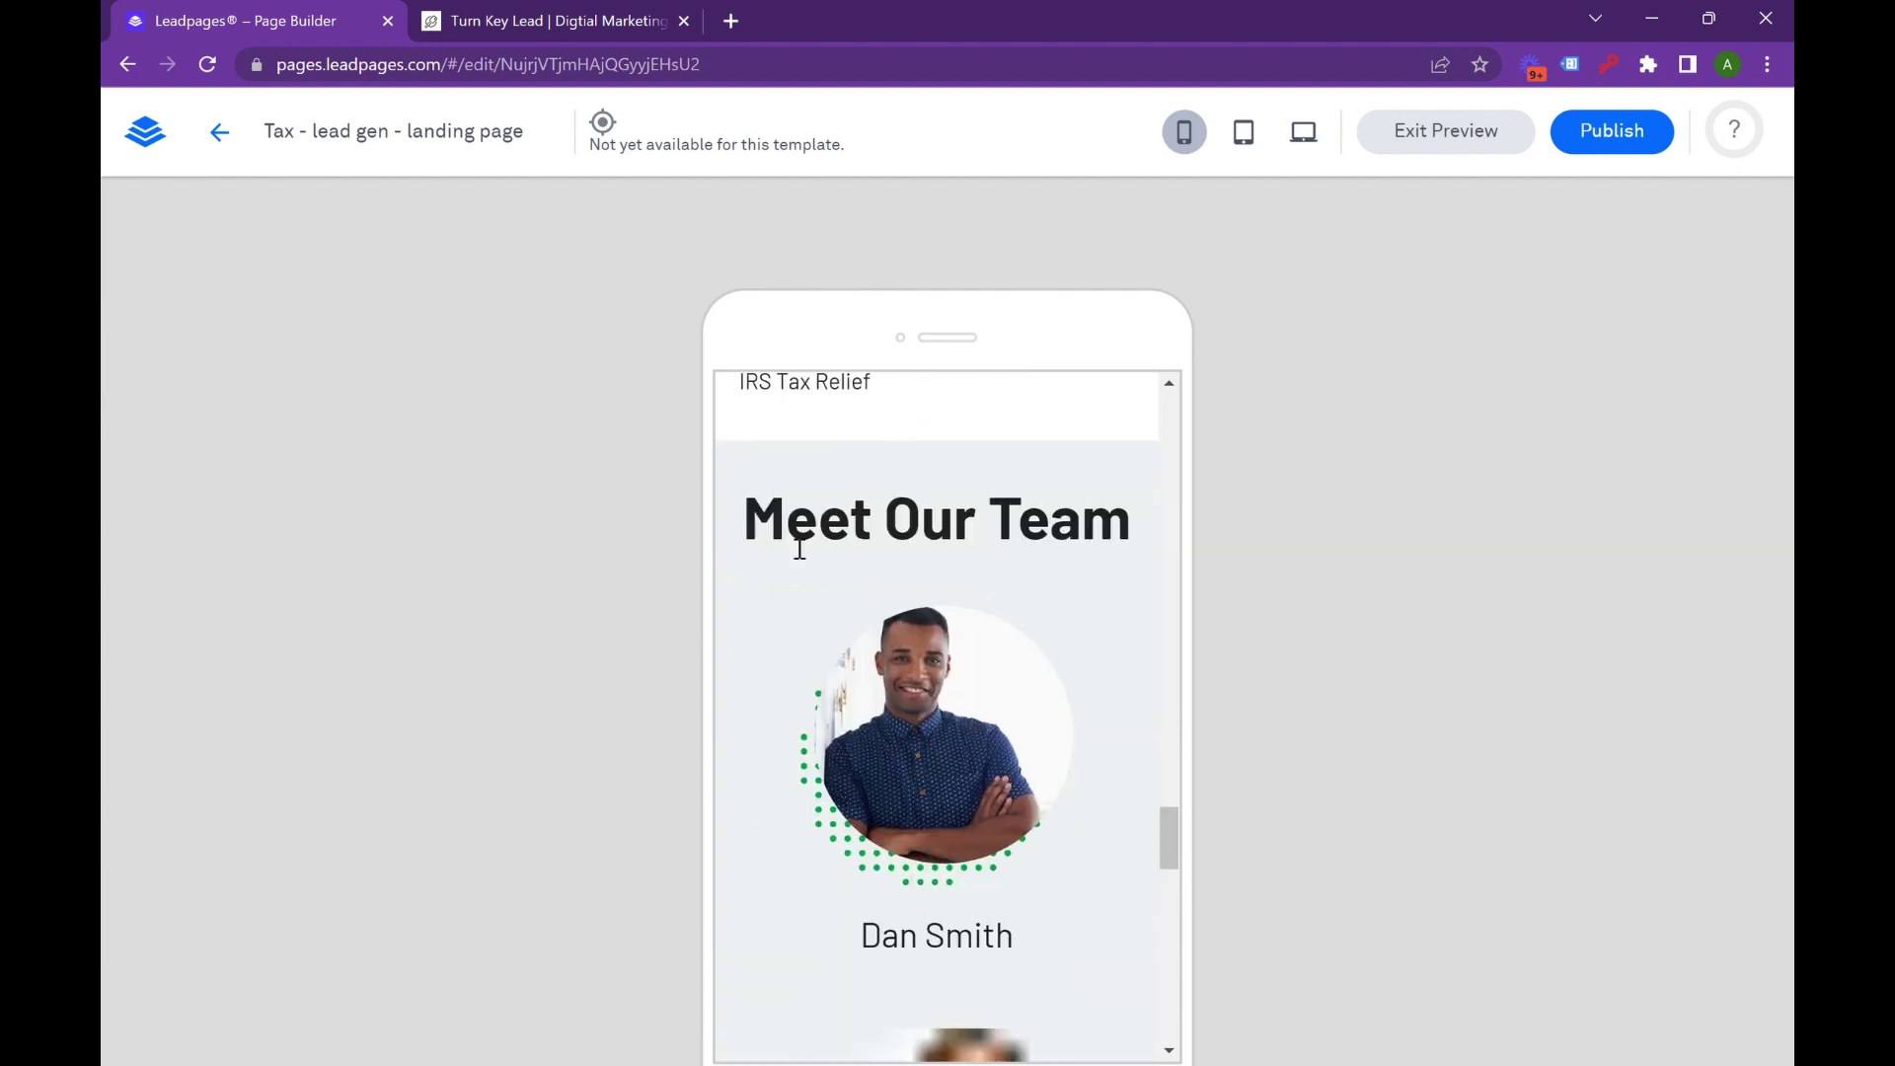
scroll(789, 541, down, 5)
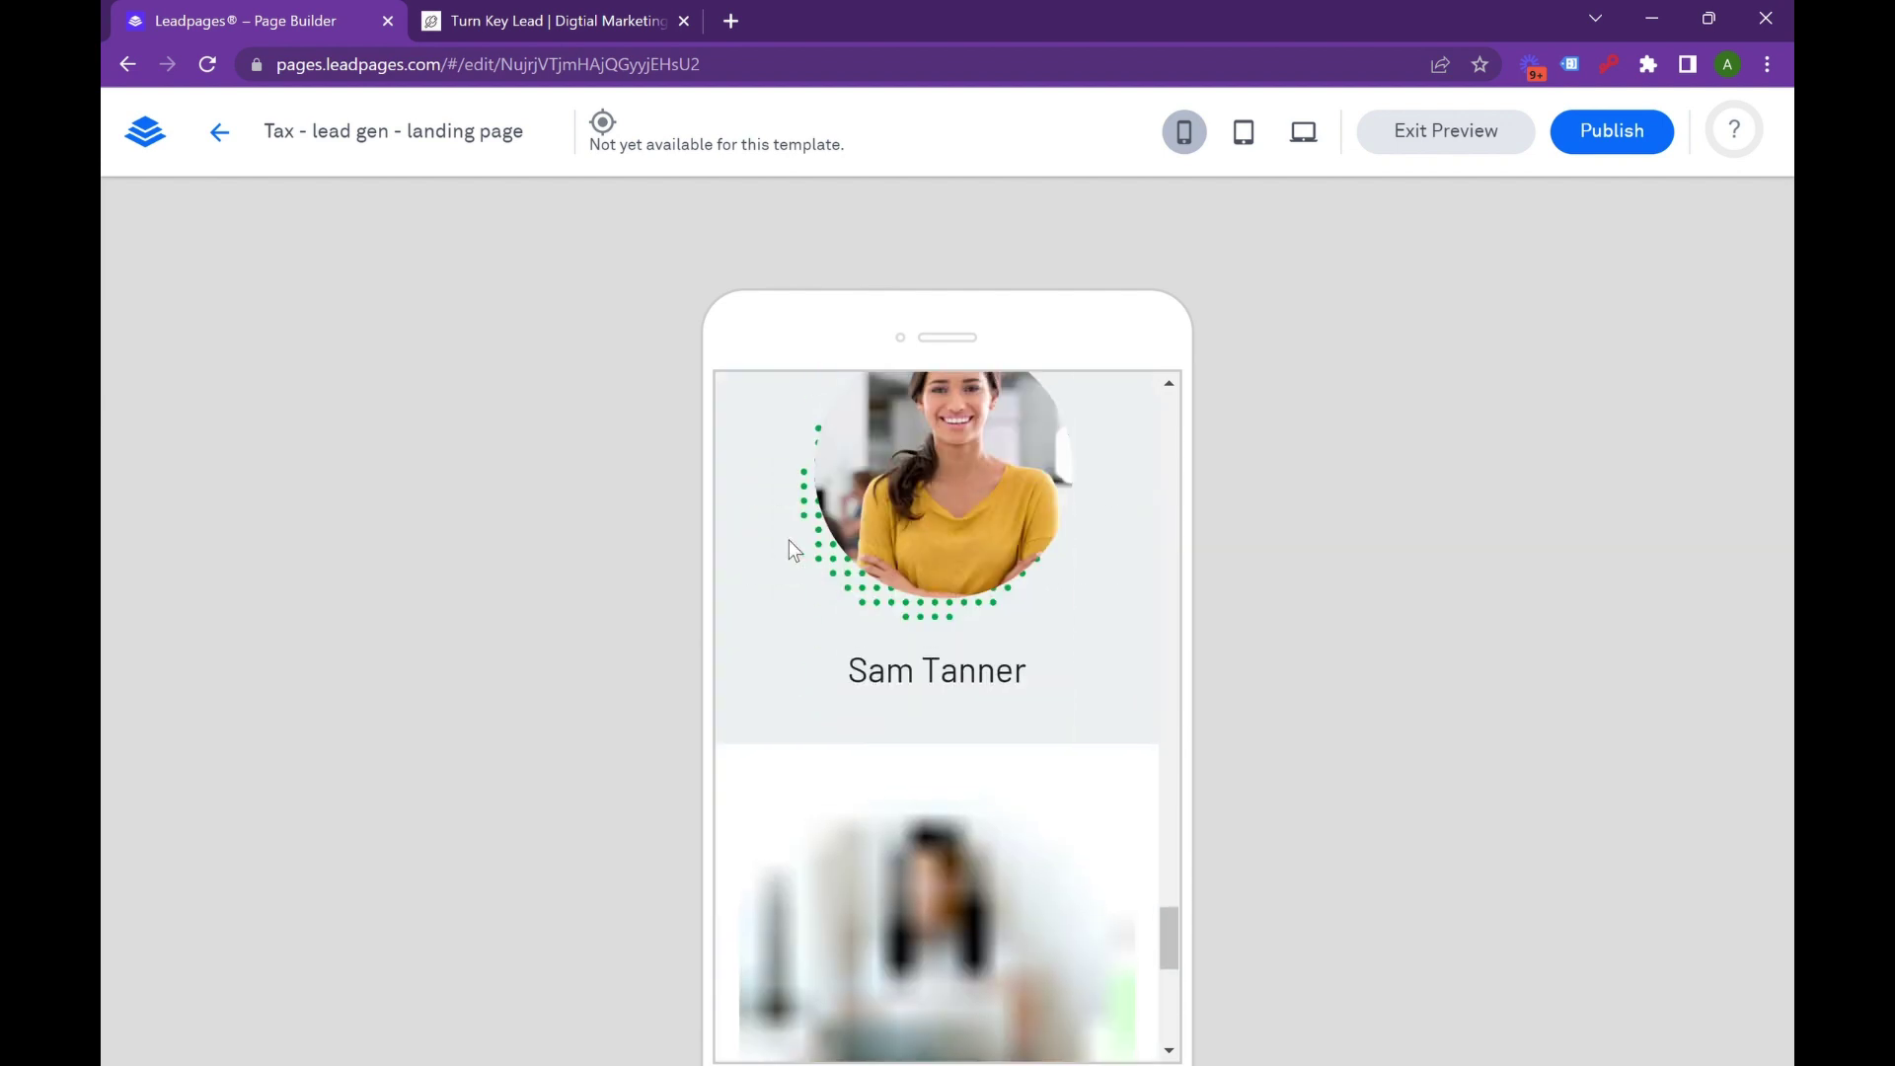
scroll(789, 541, down, 5)
scroll(790, 541, down, 2)
scroll(778, 557, up, 10)
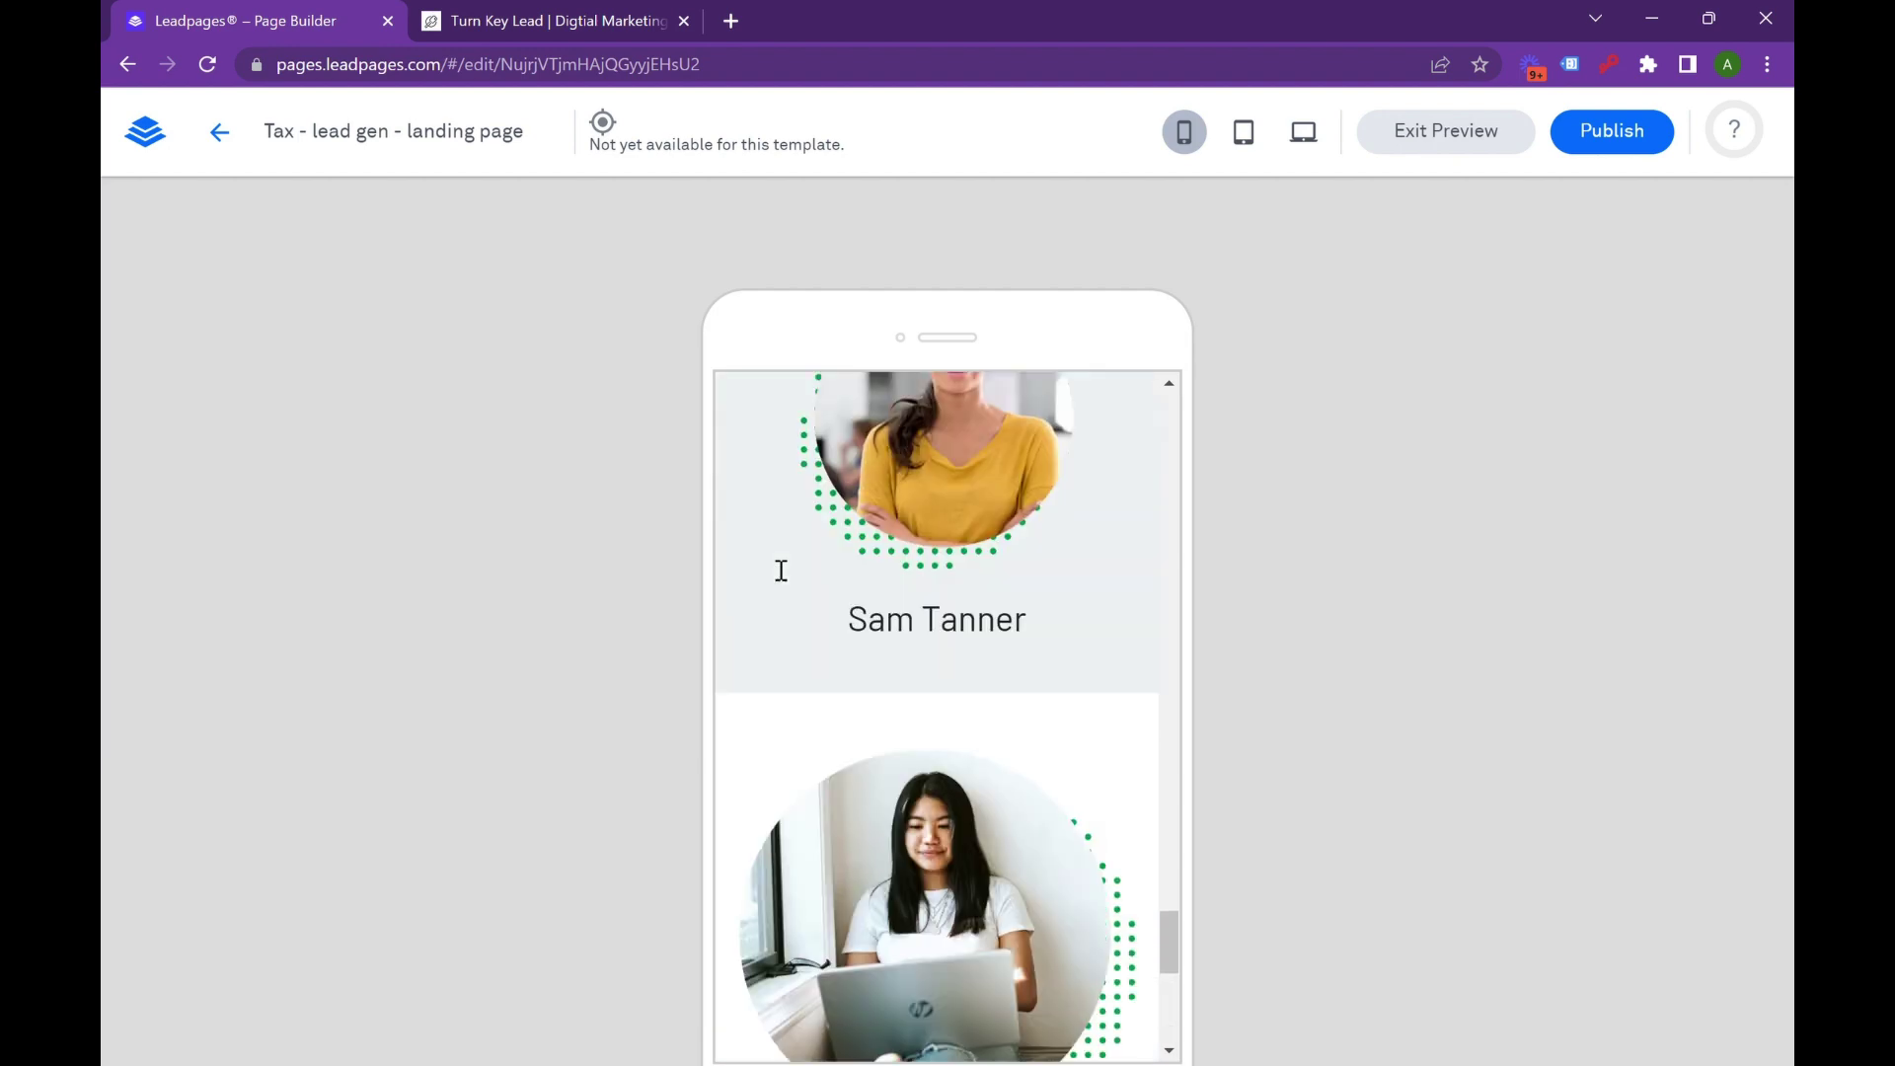
scroll(753, 550, up, 10)
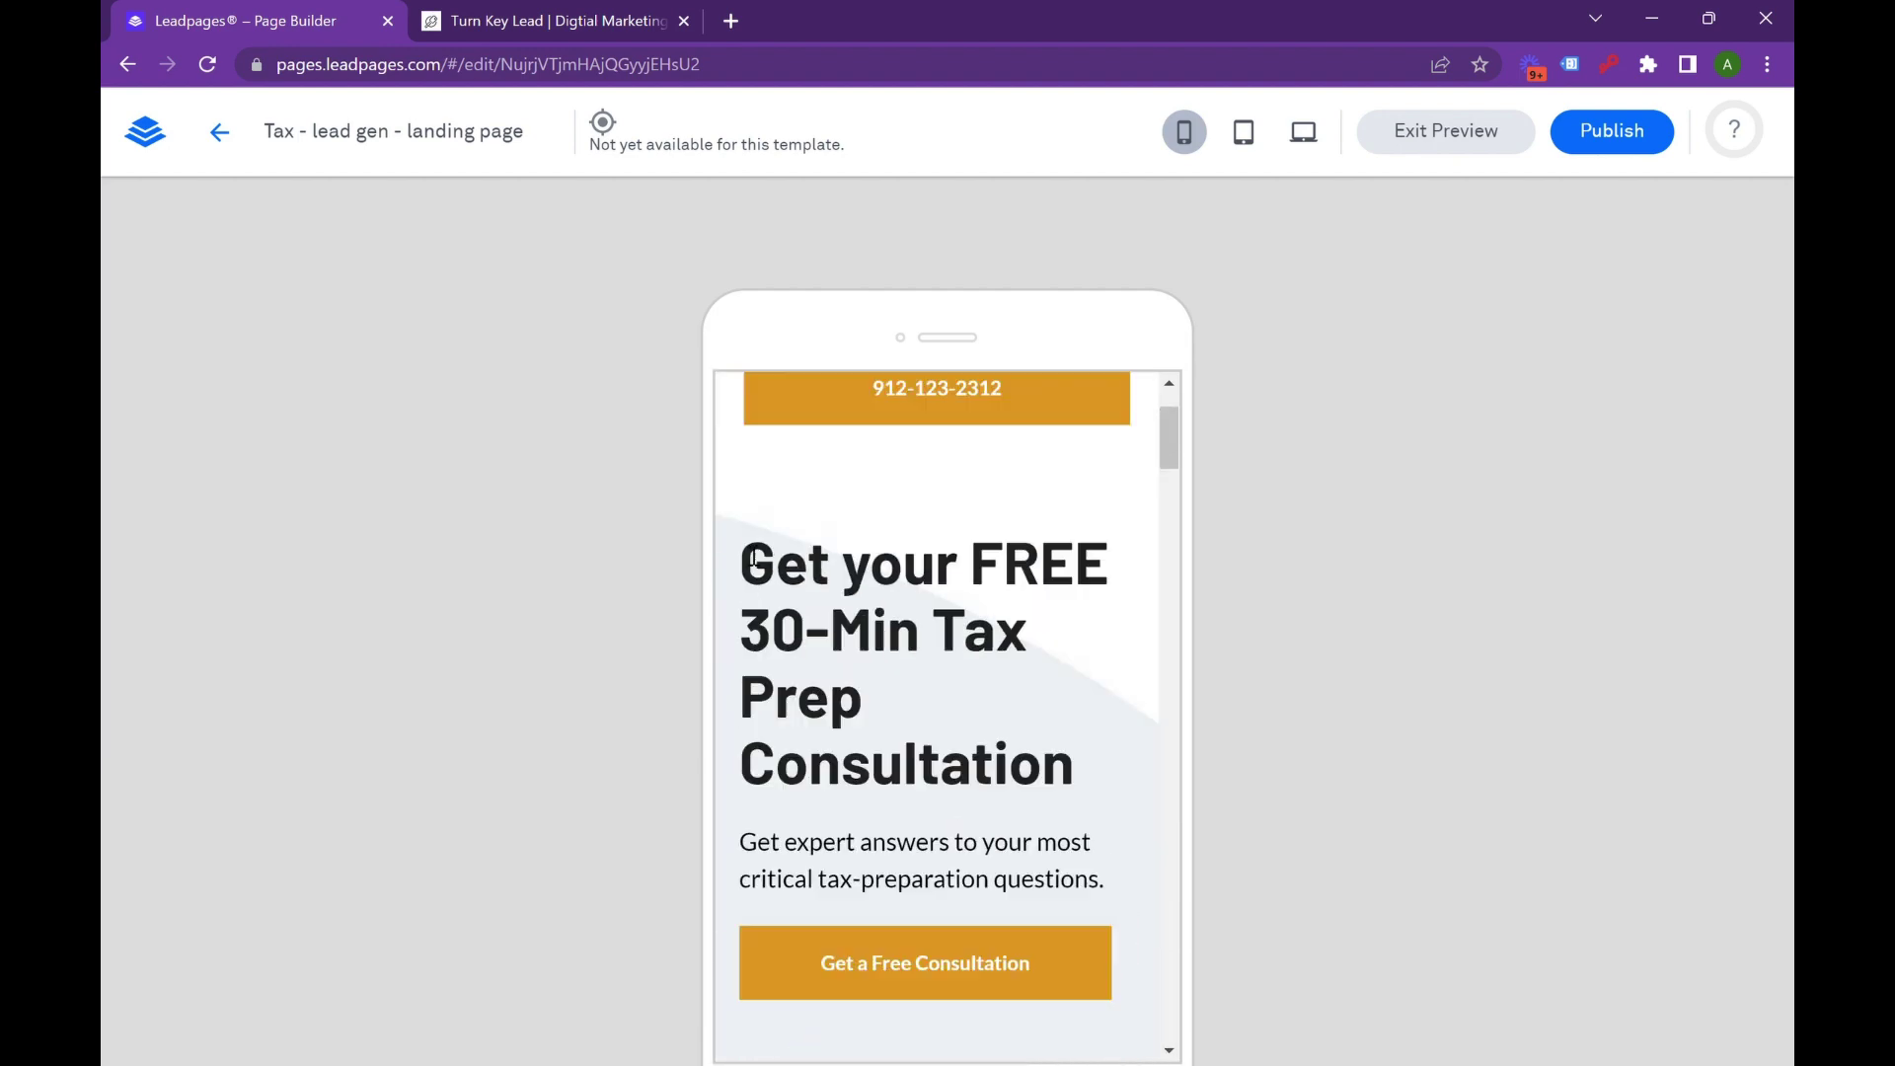
Leave mobile preview, open Analytics settings at the Head Section Tracking Code field, then close the panel.
click(1409, 150)
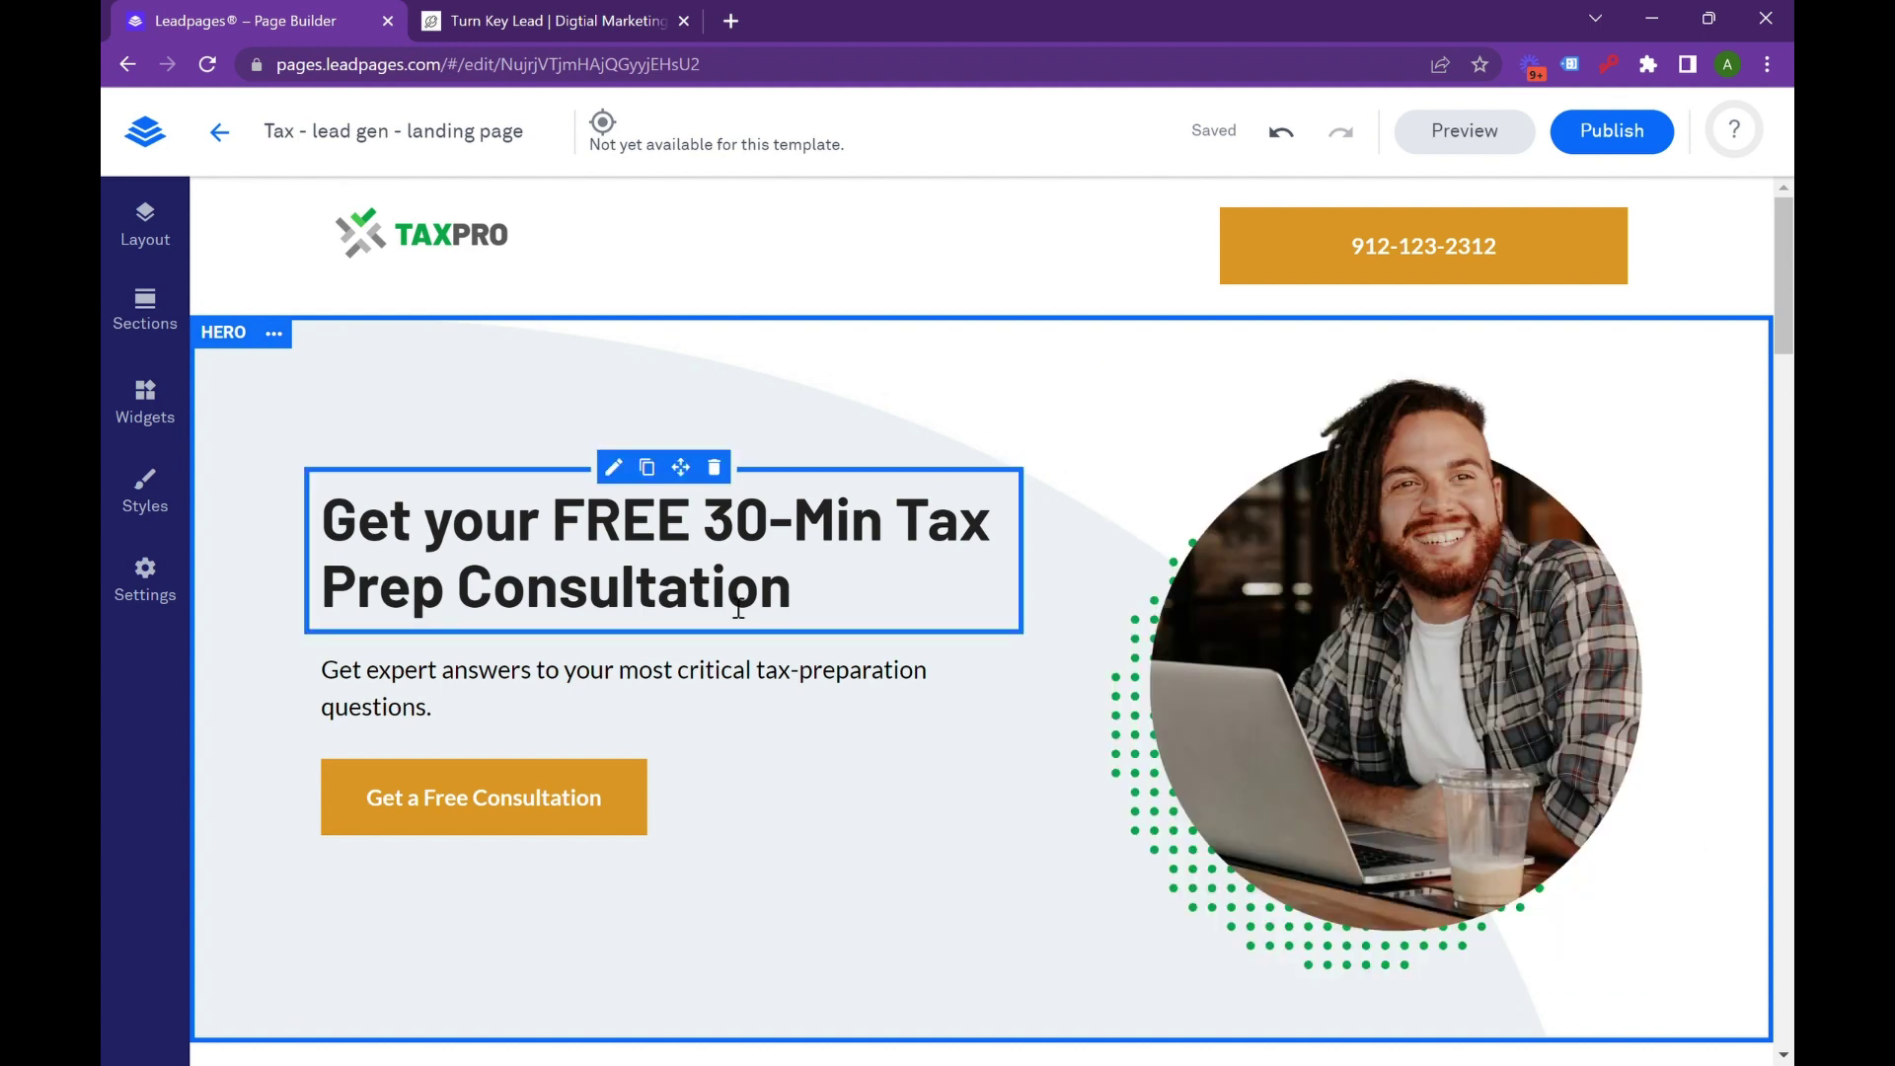
click(166, 612)
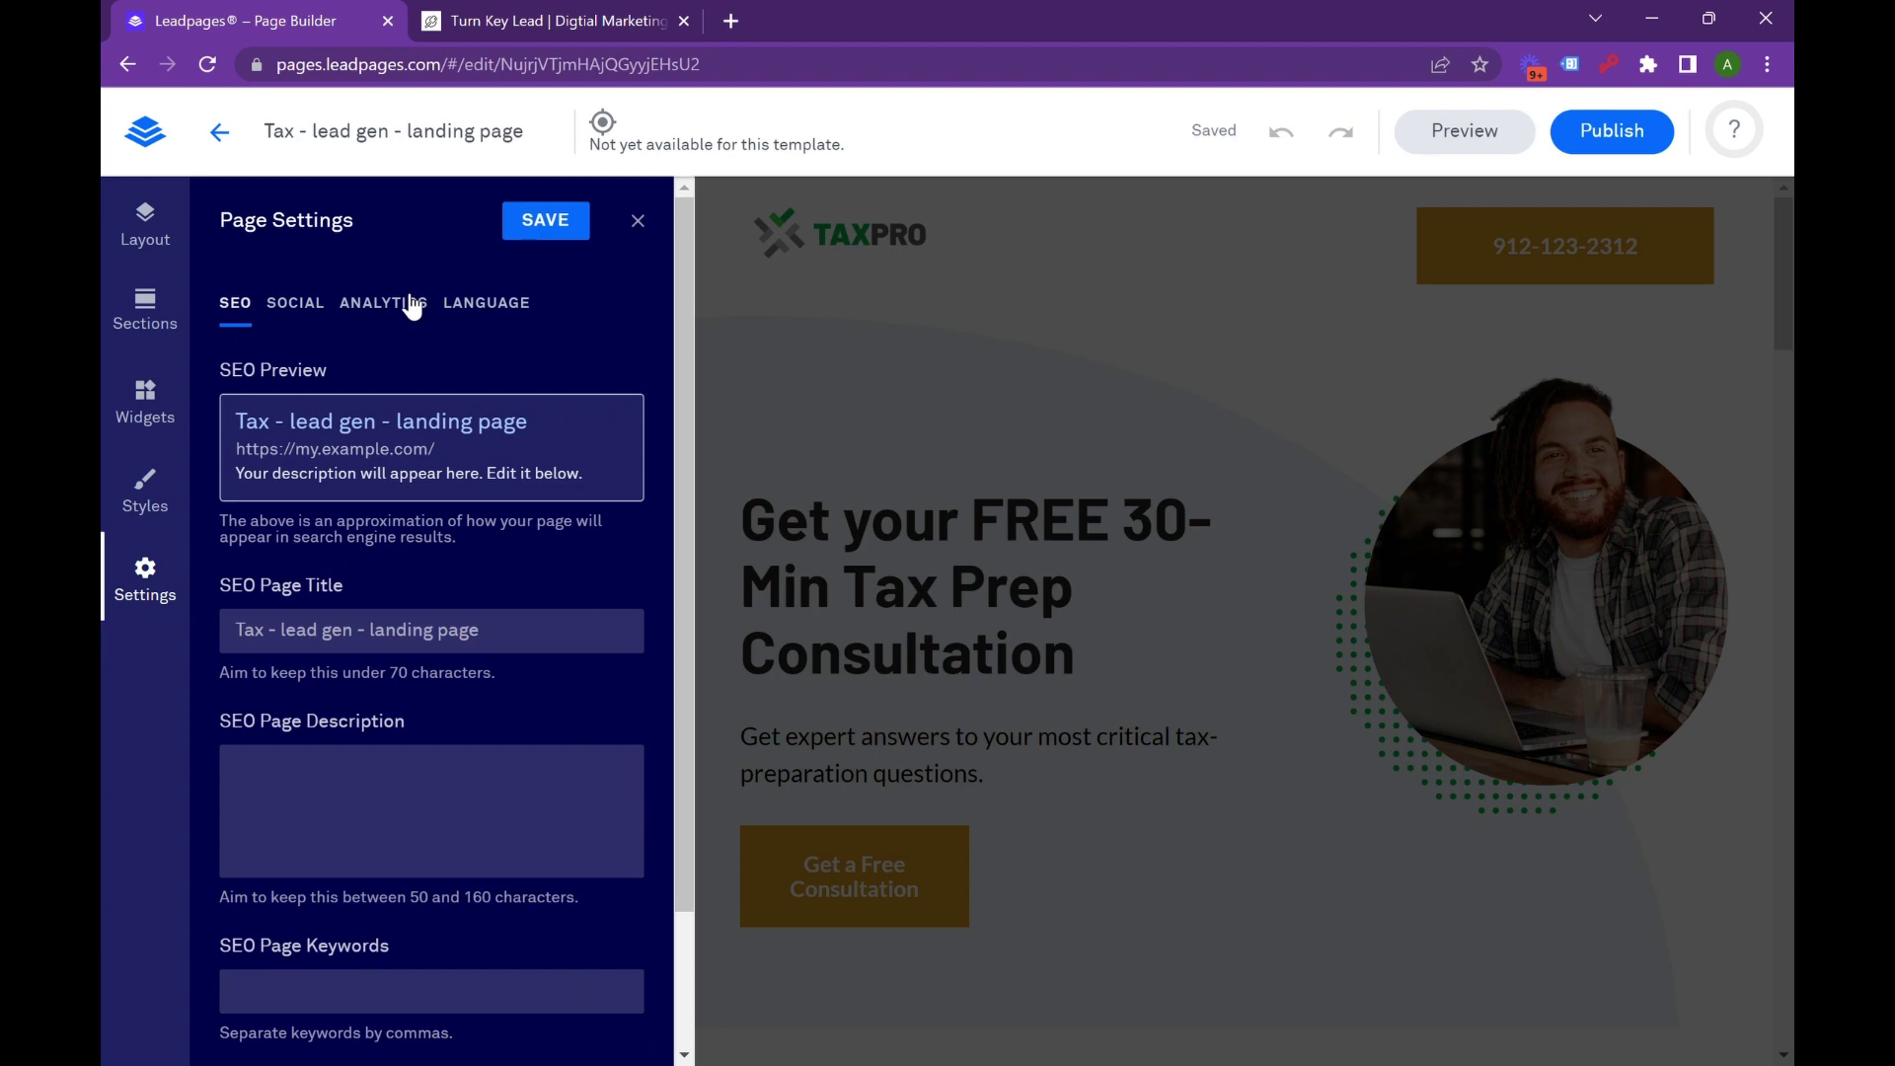
click(413, 304)
scroll(372, 671, down, 4)
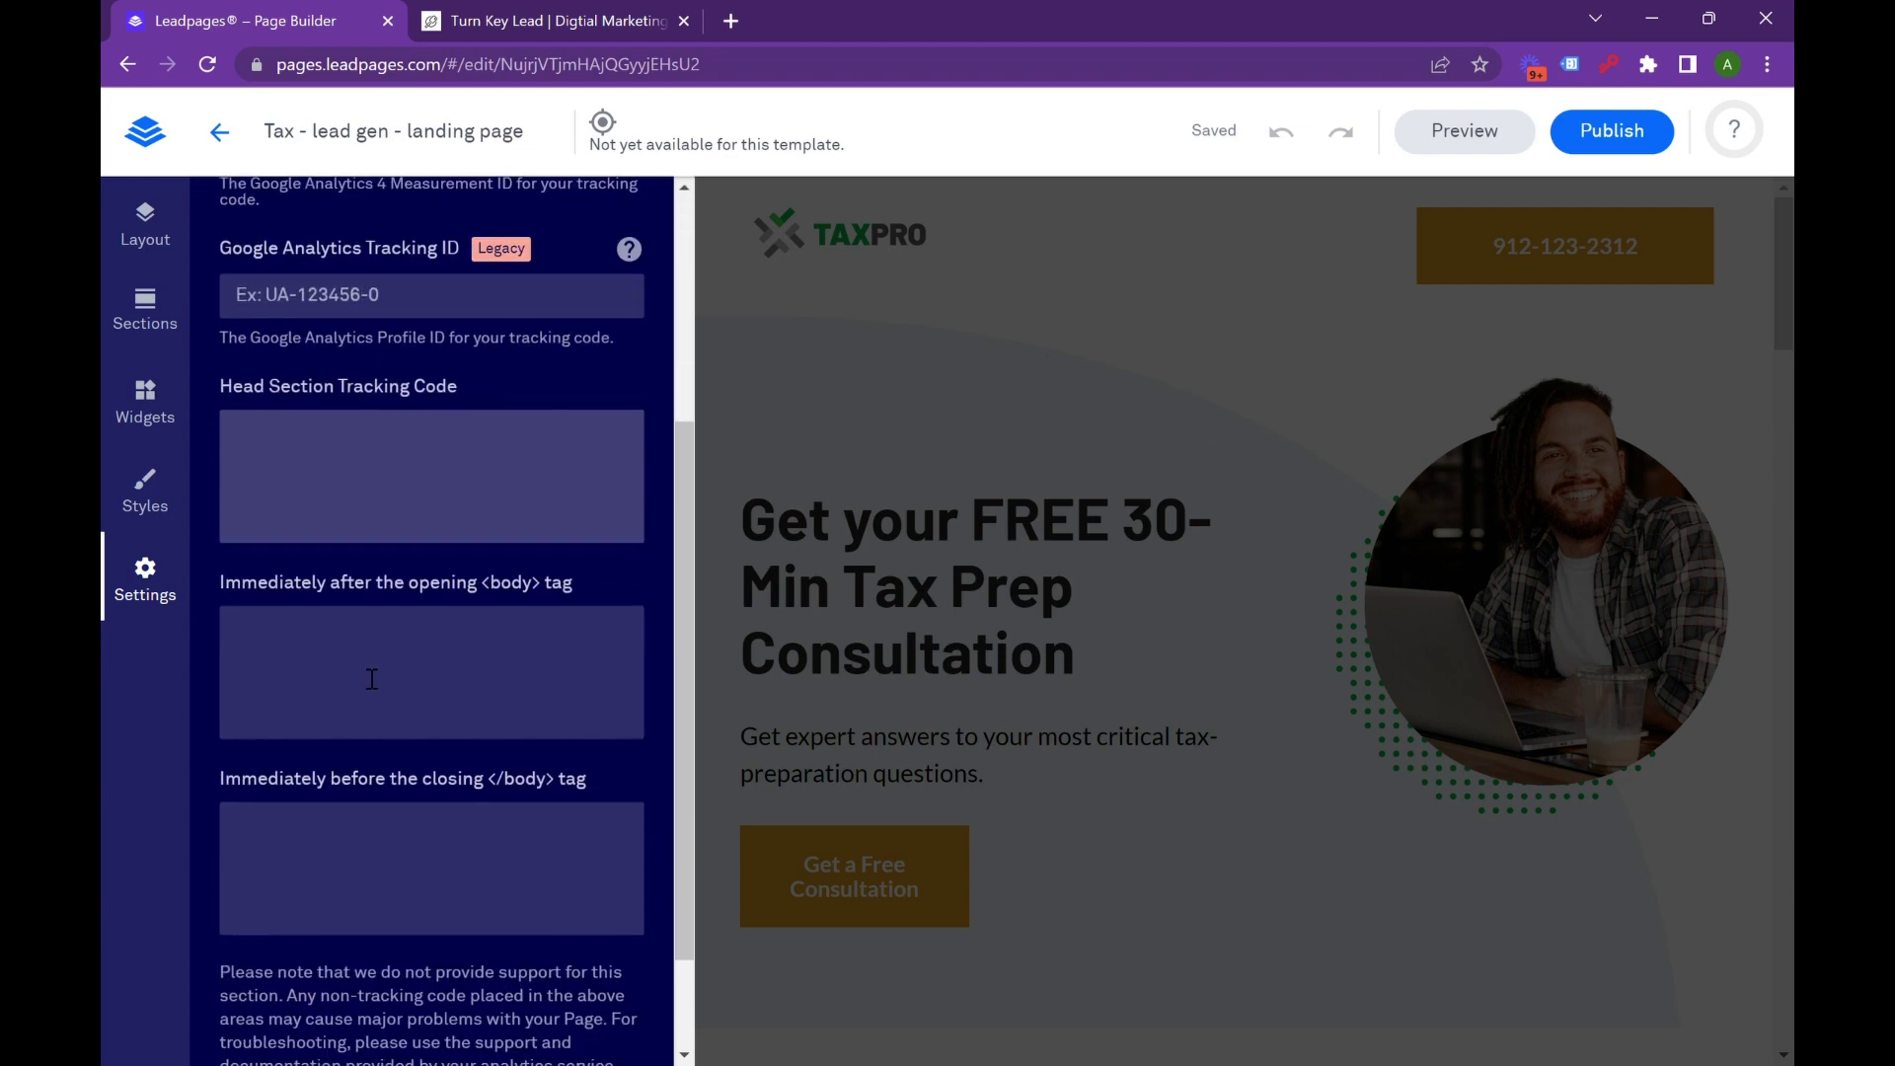
click(261, 447)
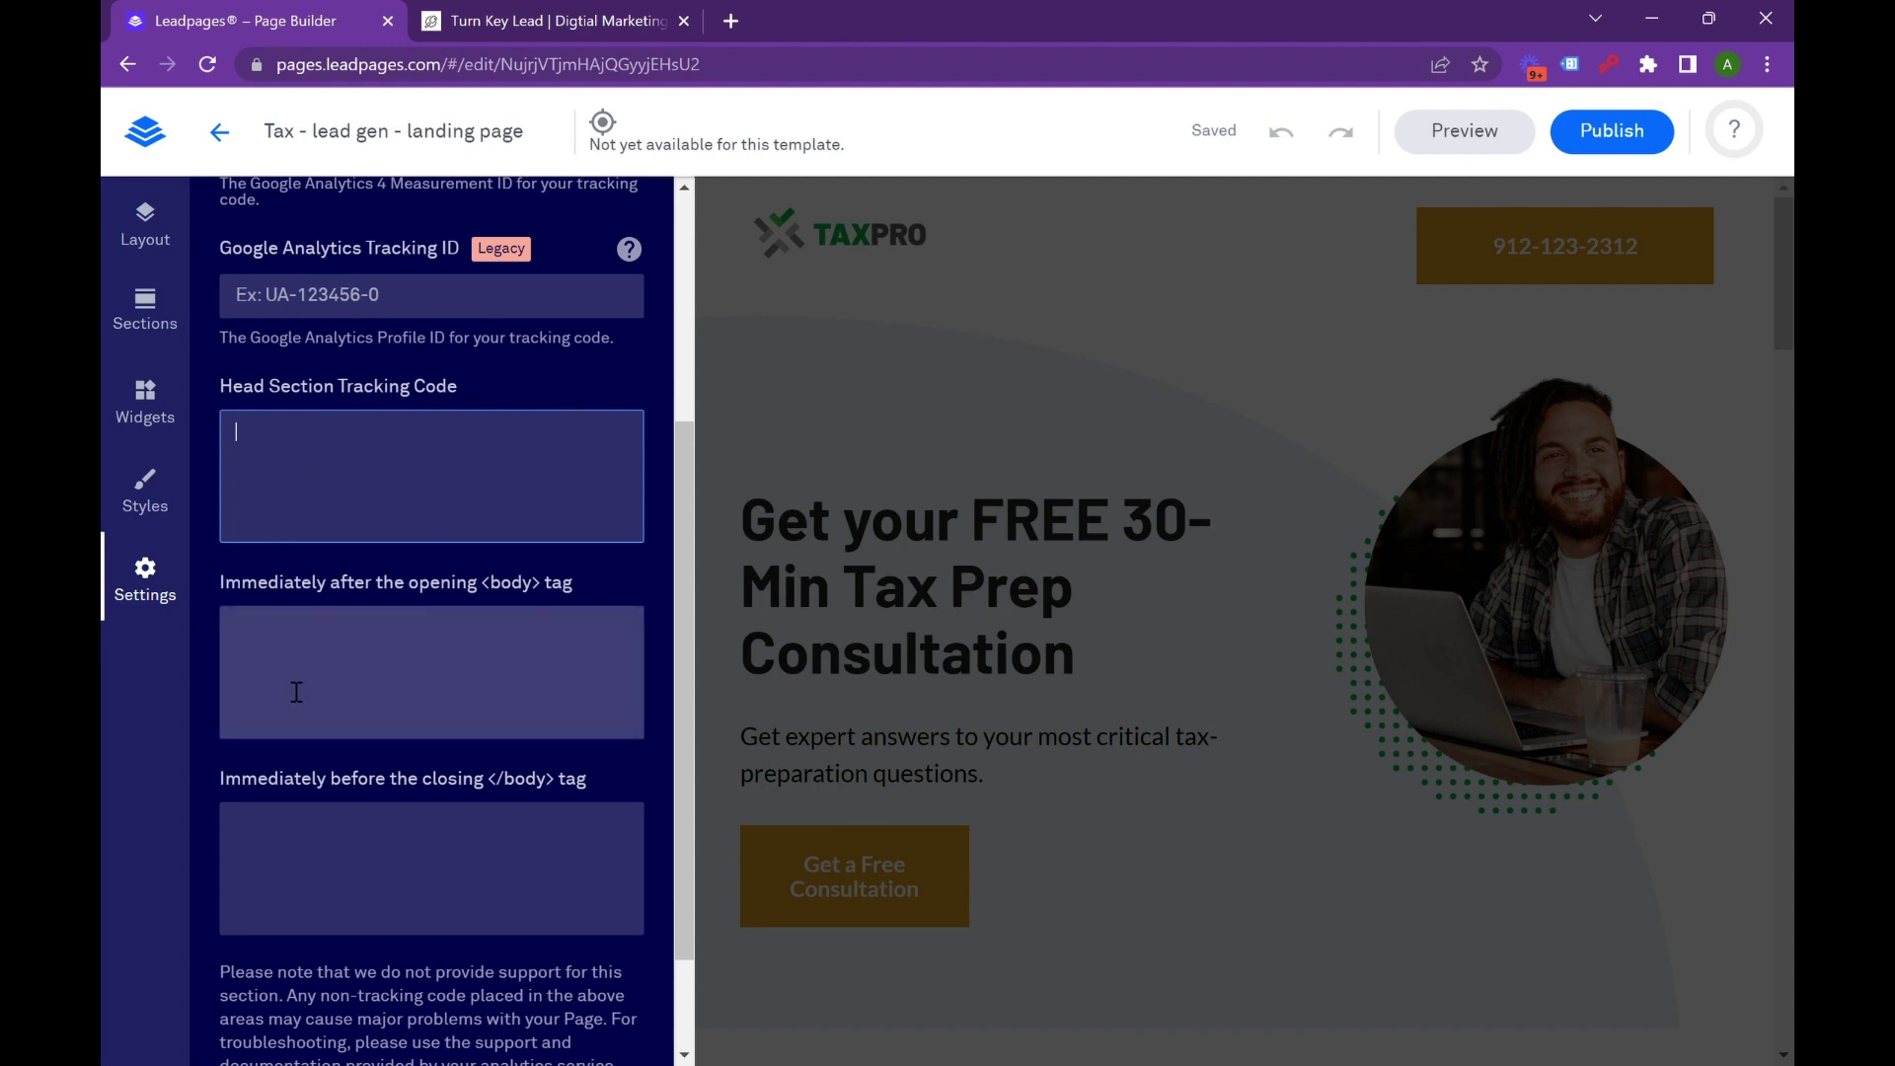
scroll(348, 683, up, 4)
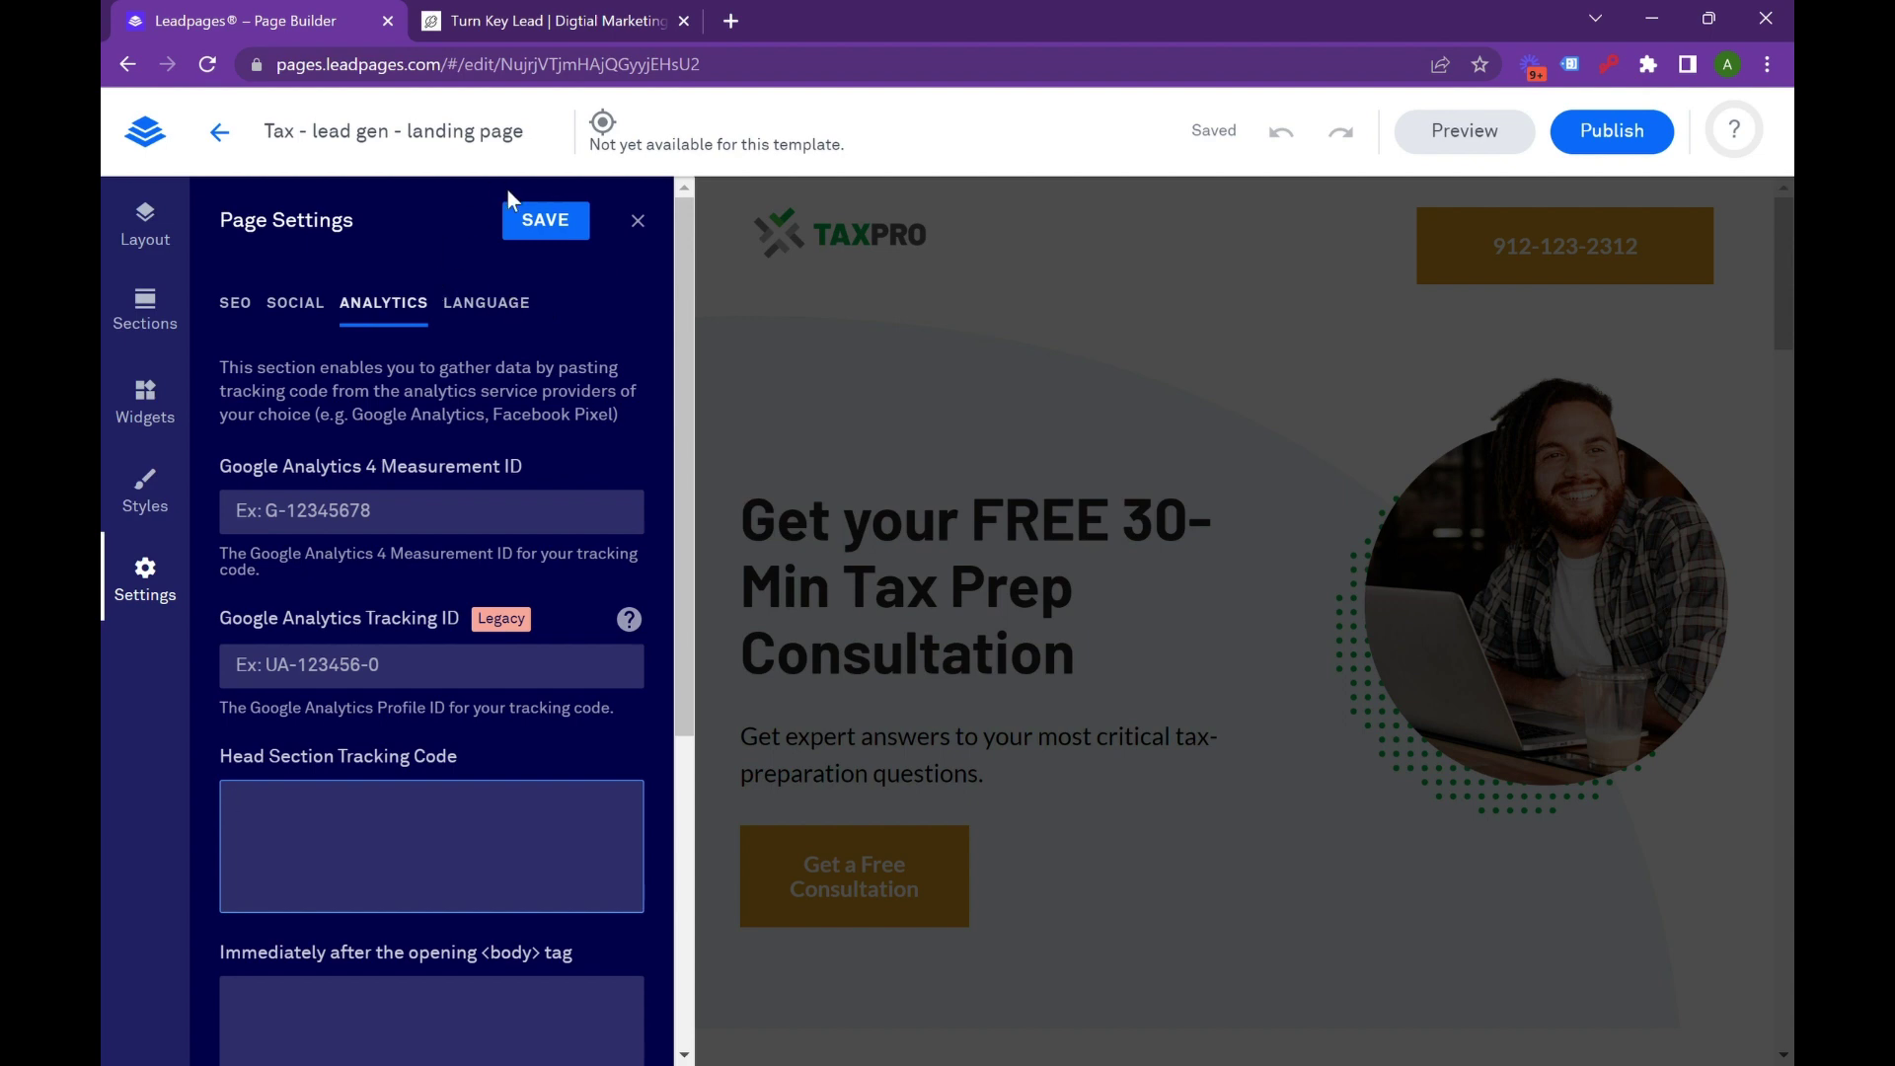
click(653, 233)
Save and close the Leadpages settings, then review the HVAC Form blocks and try its location question in preview.
click(748, 286)
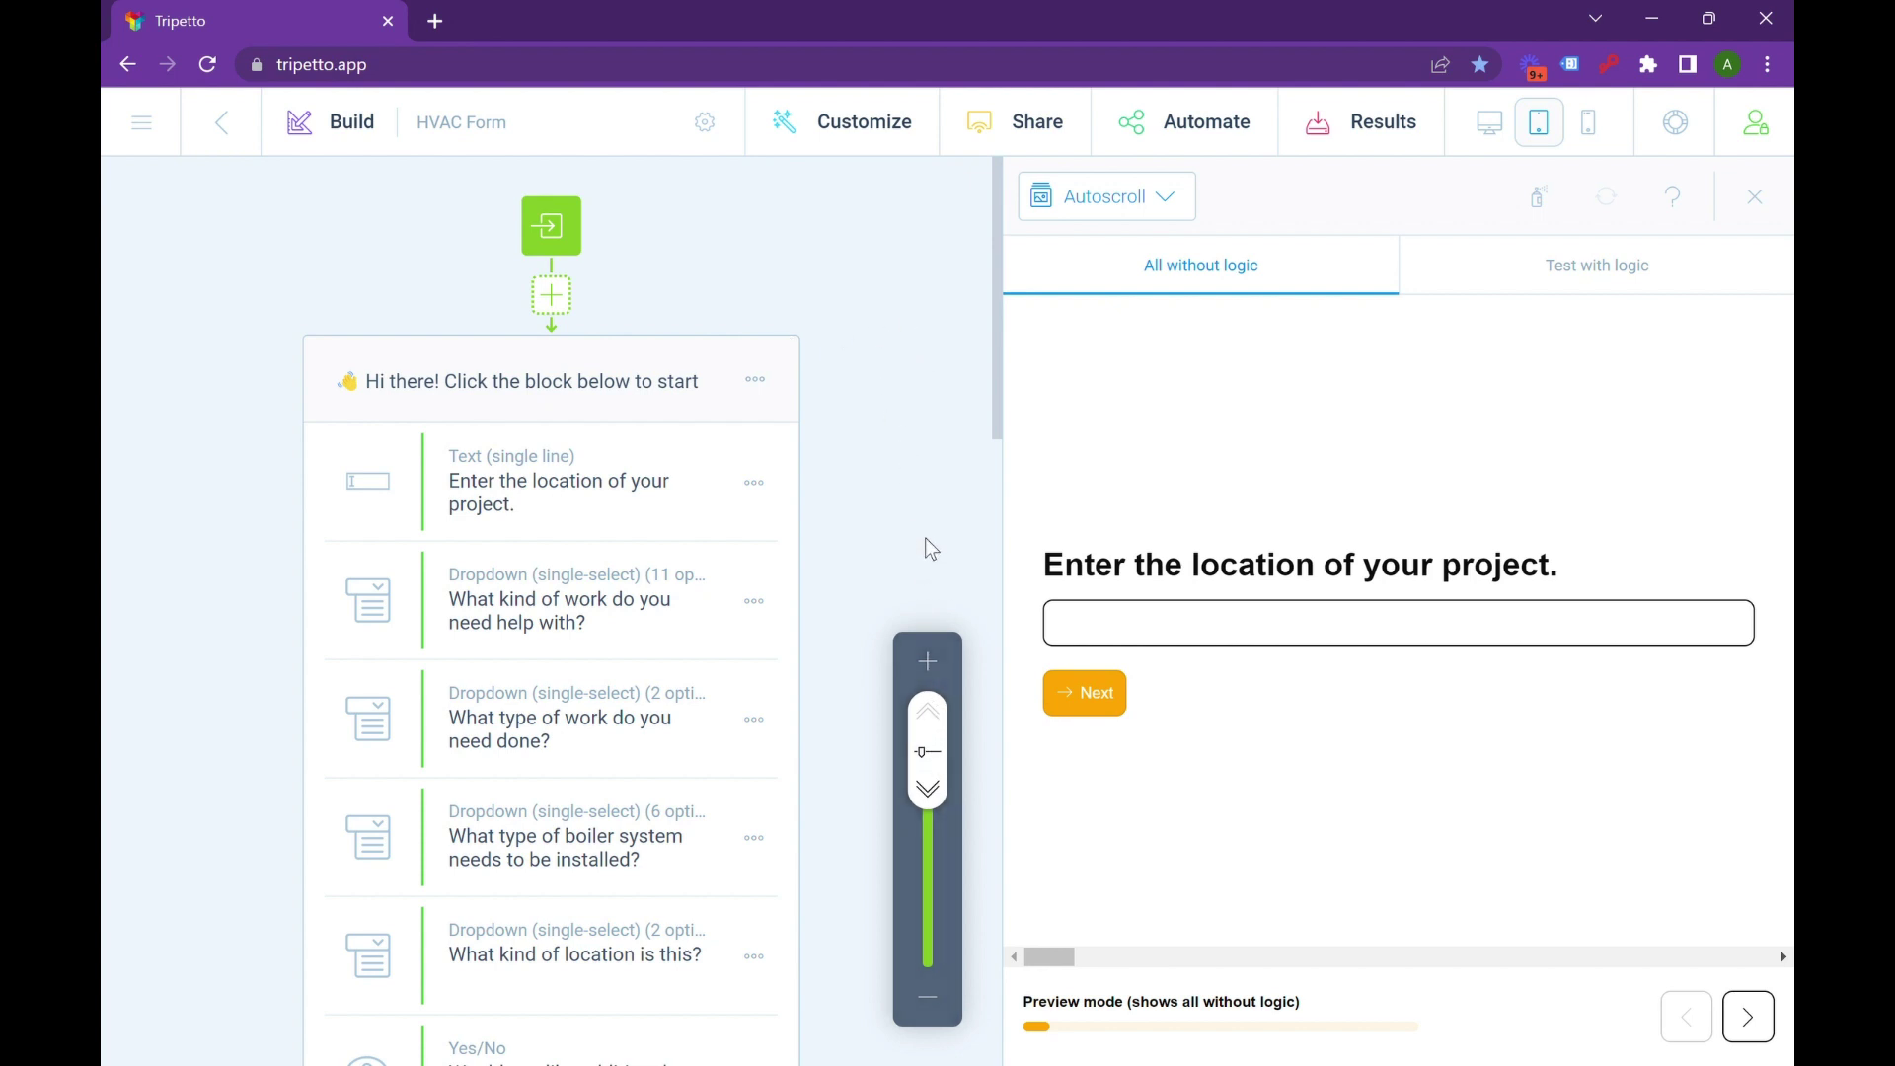
scroll(880, 400, down, 2)
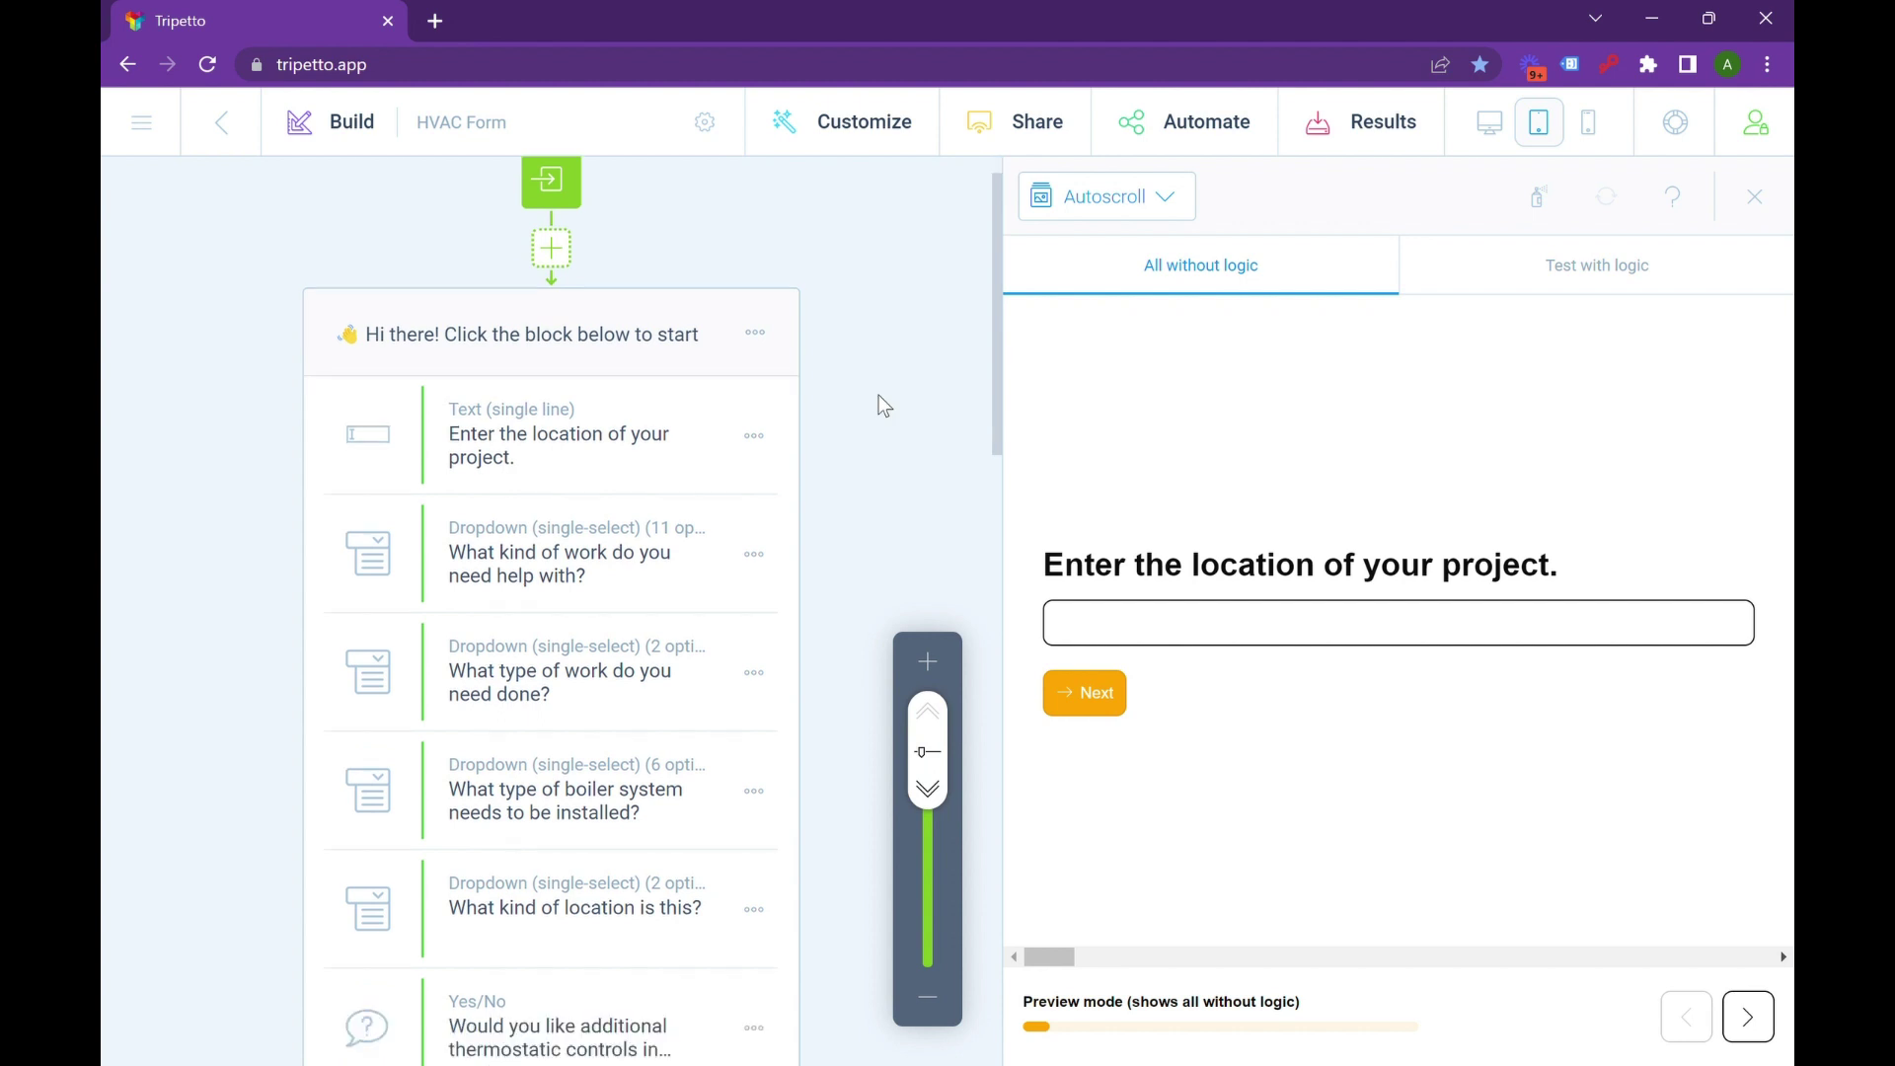
scroll(878, 400, up, 2)
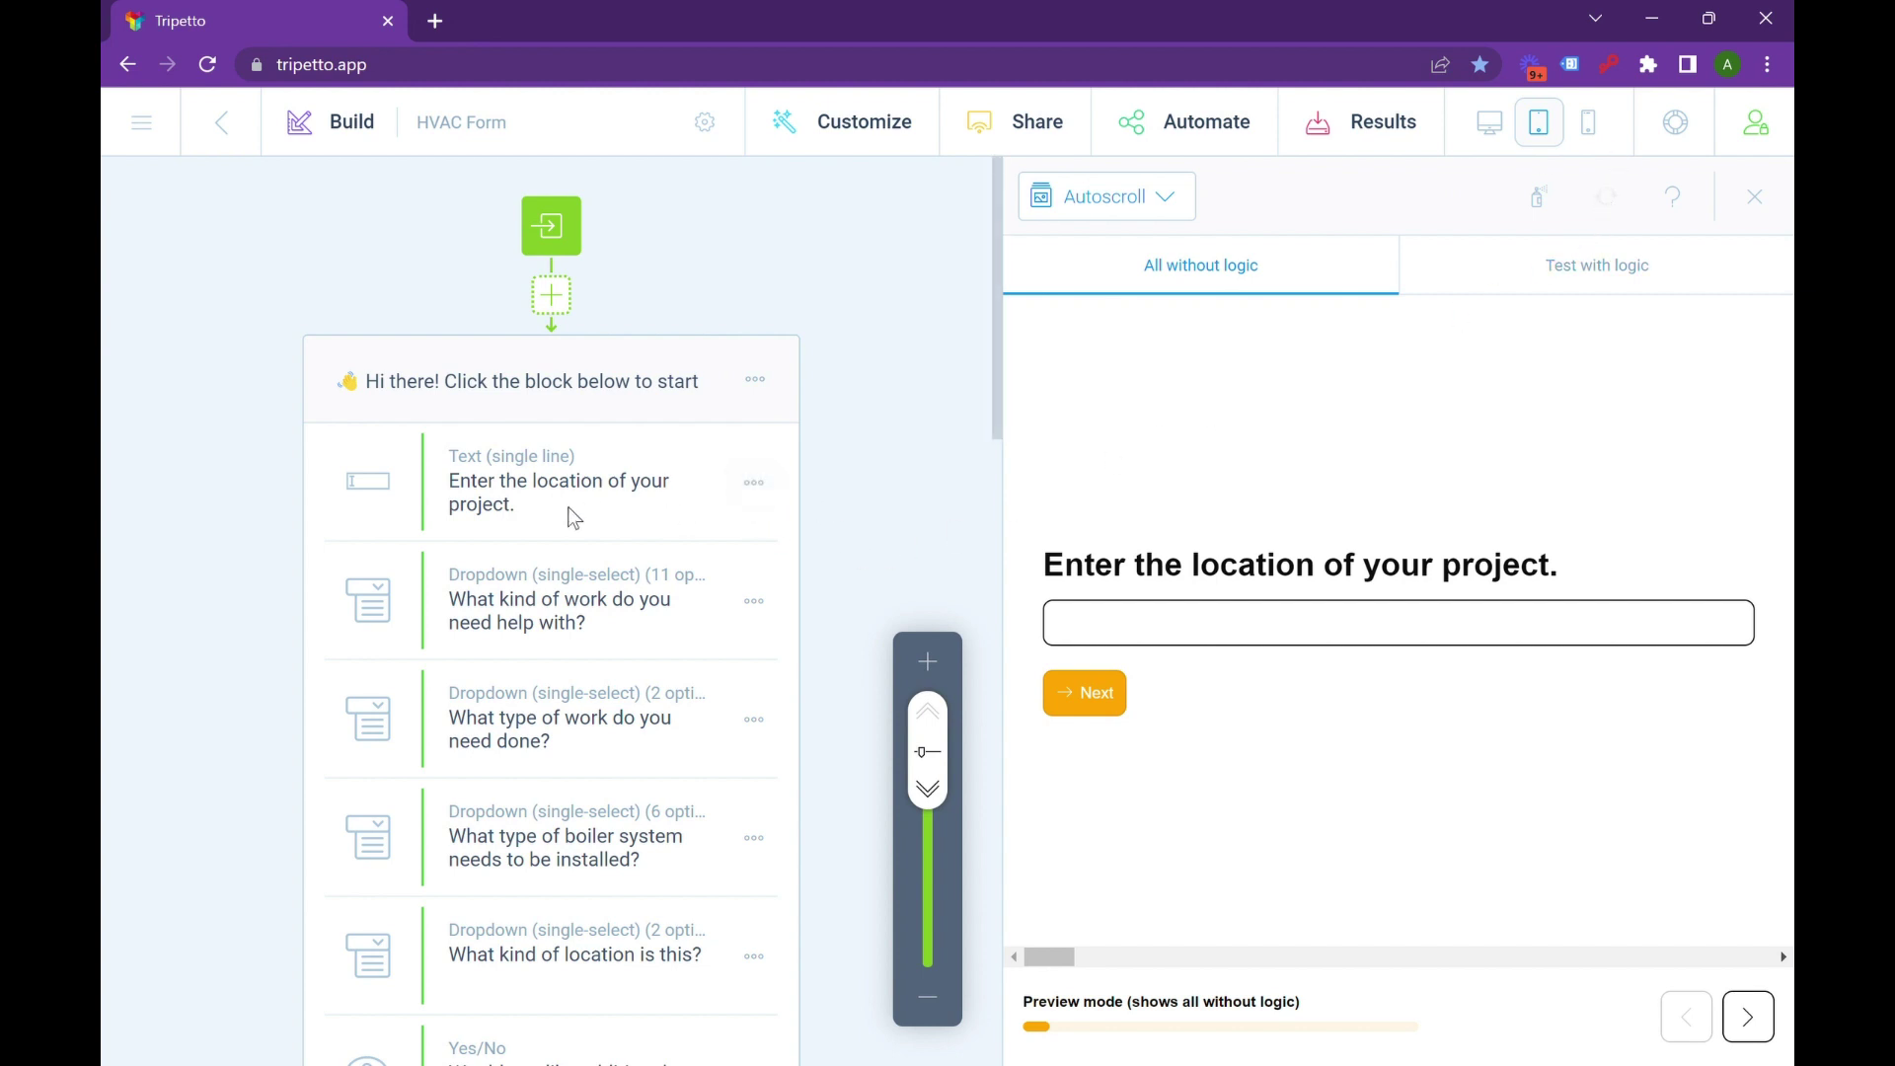
scroll(539, 514, down, 2)
scroll(533, 505, up, 2)
scroll(518, 511, down, 2)
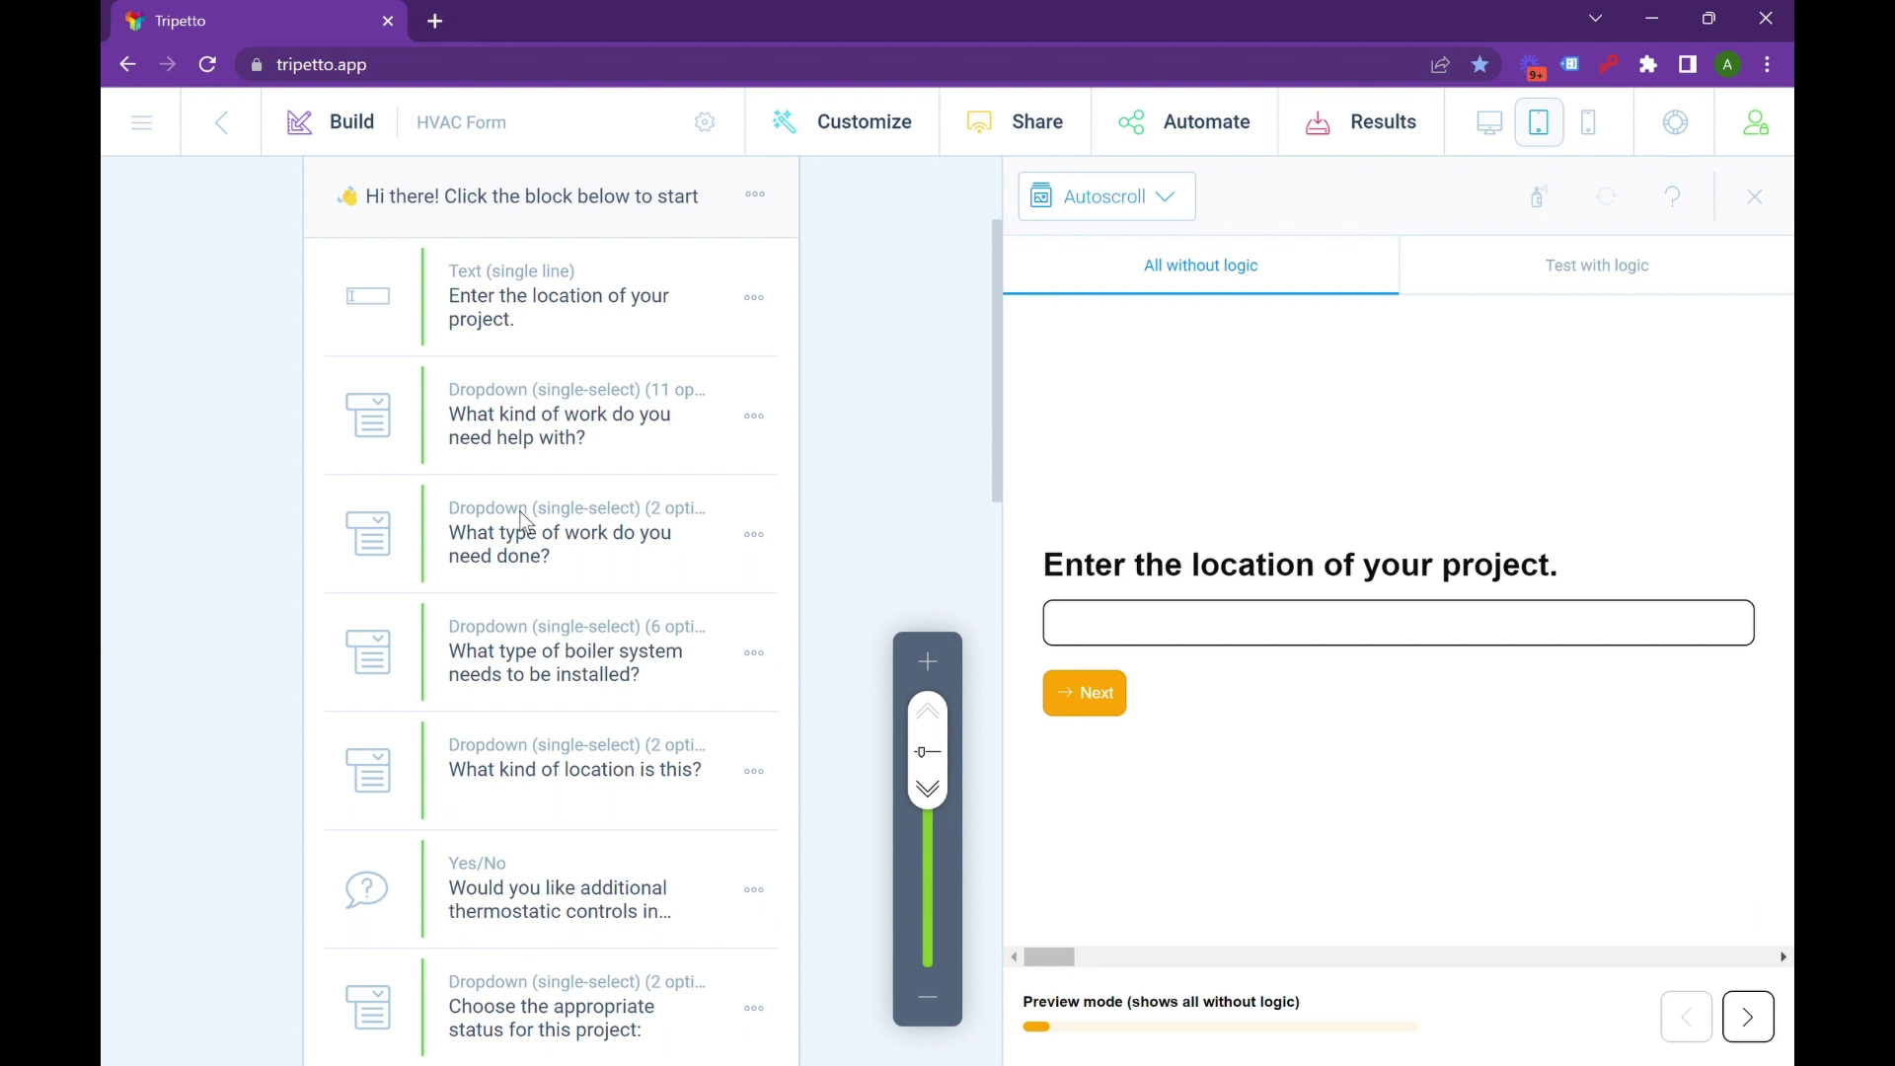
scroll(533, 521, up, 2)
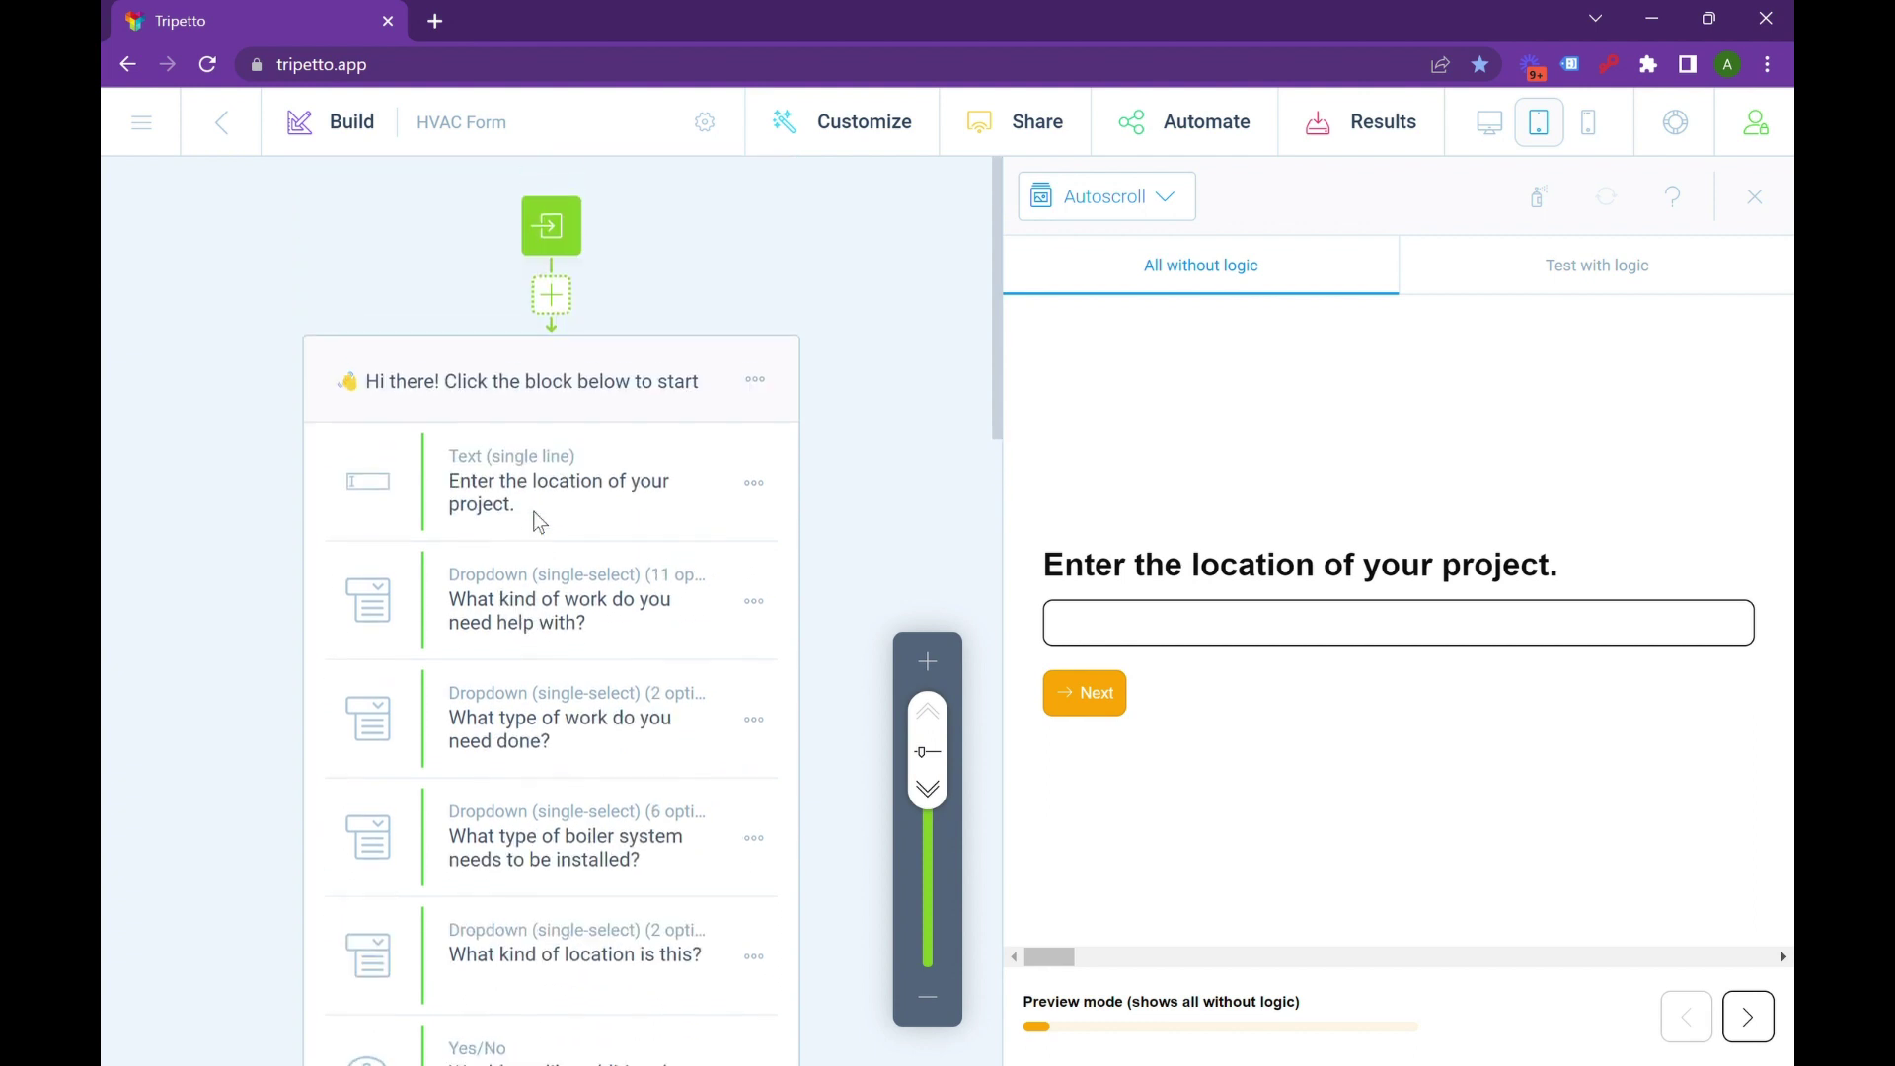
scroll(539, 521, down, 2)
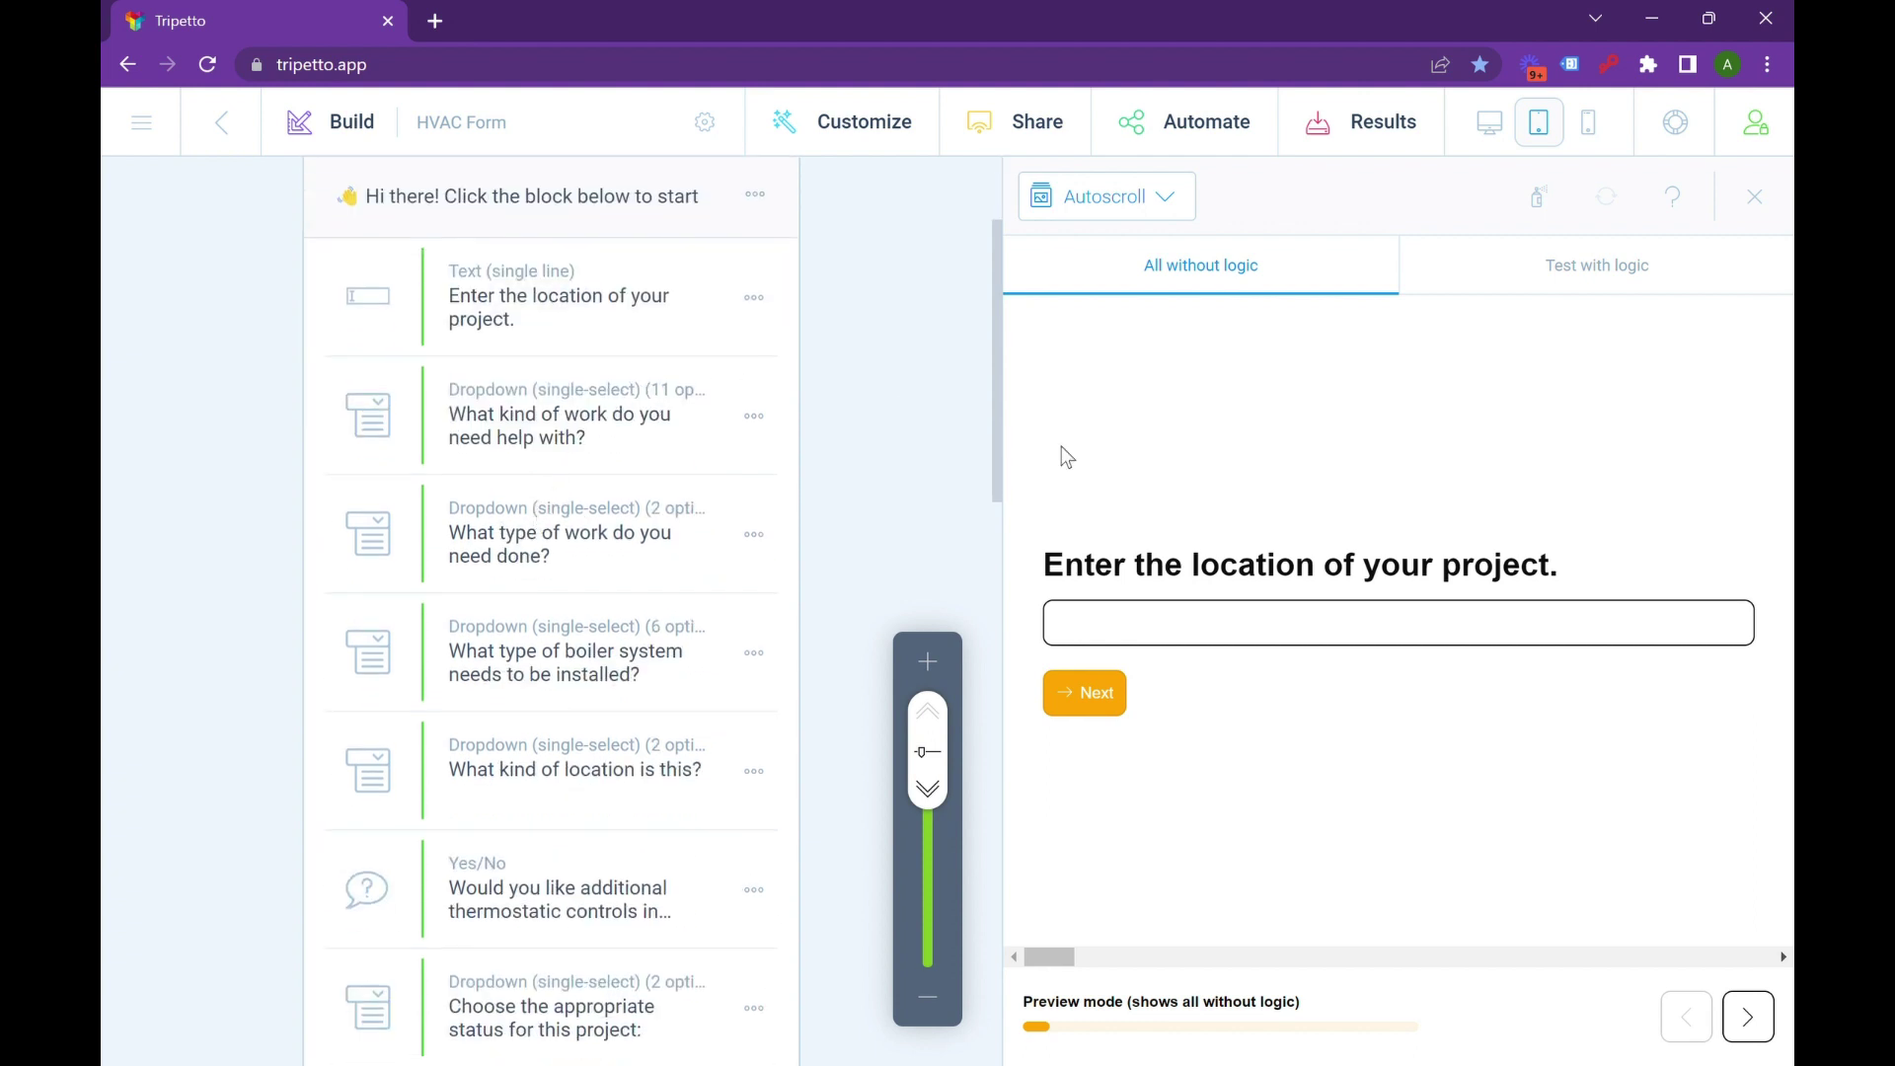
click(1324, 626)
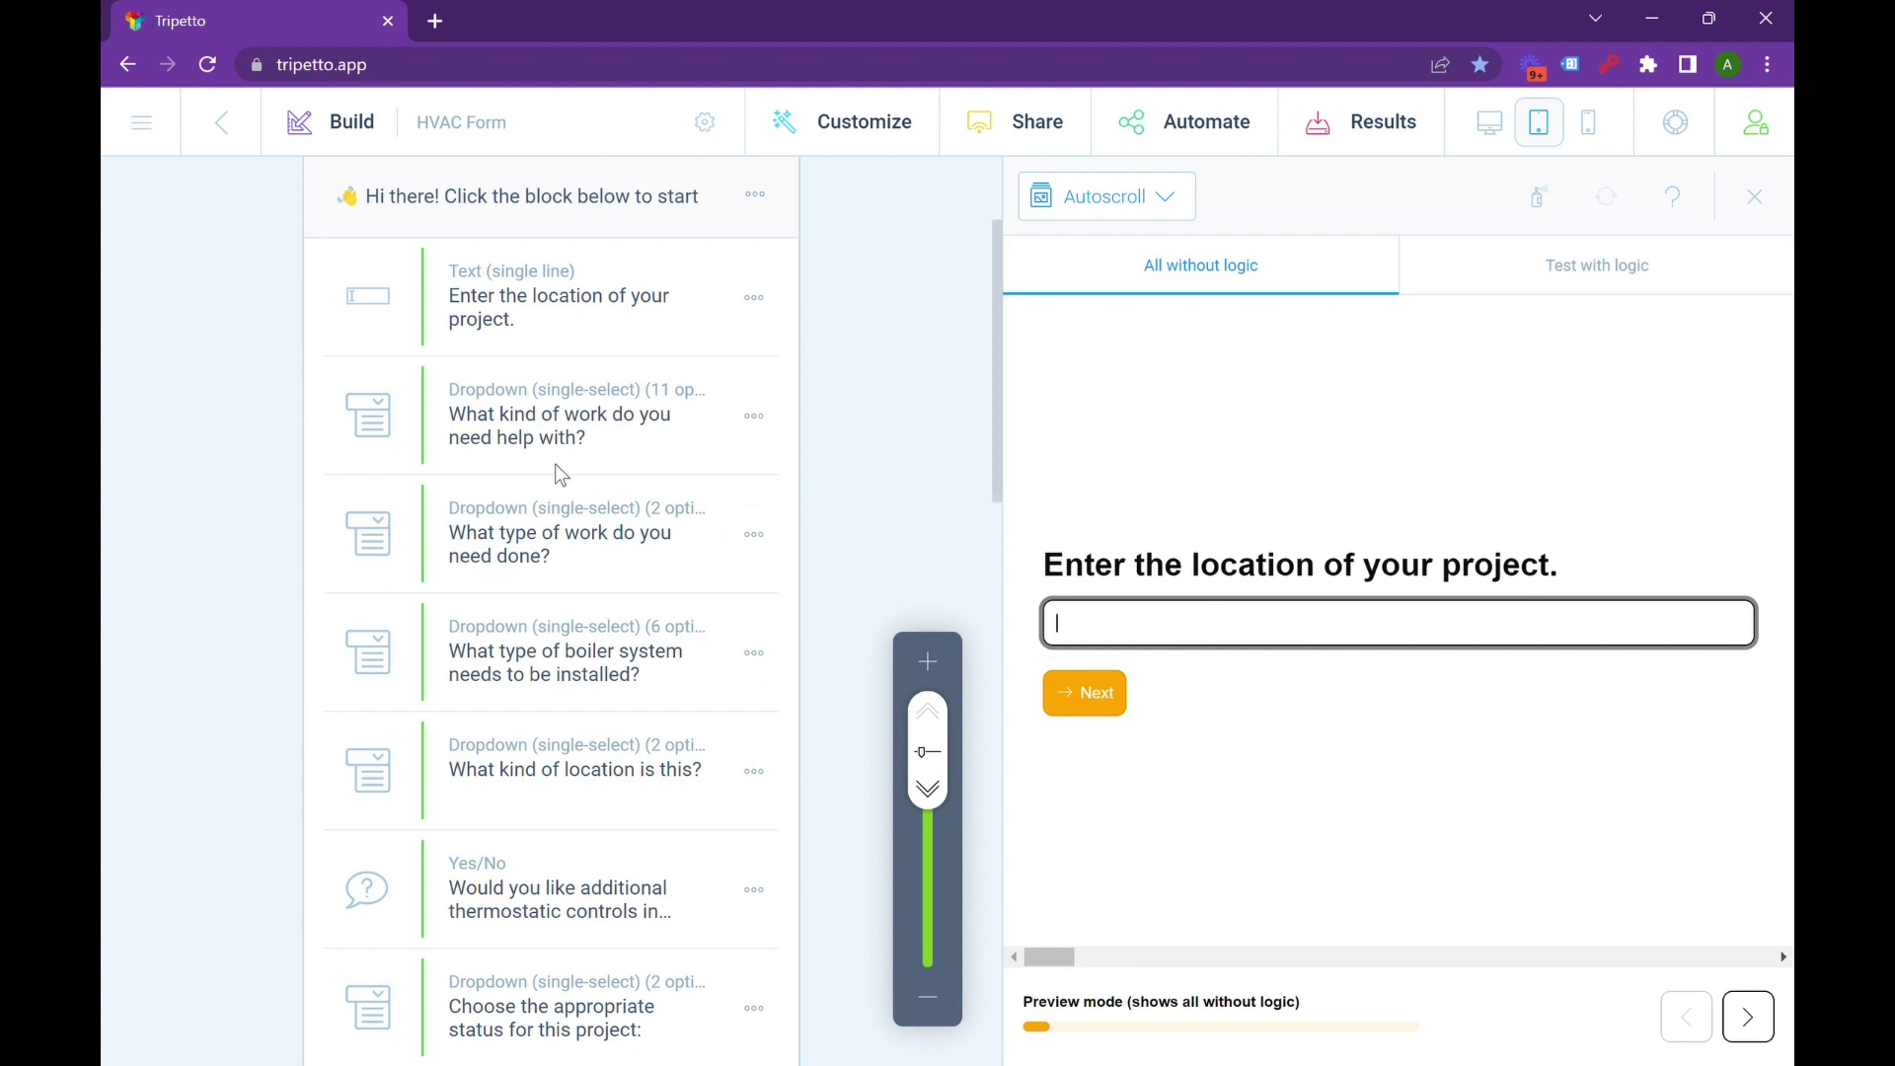
scroll(555, 464, down, 2)
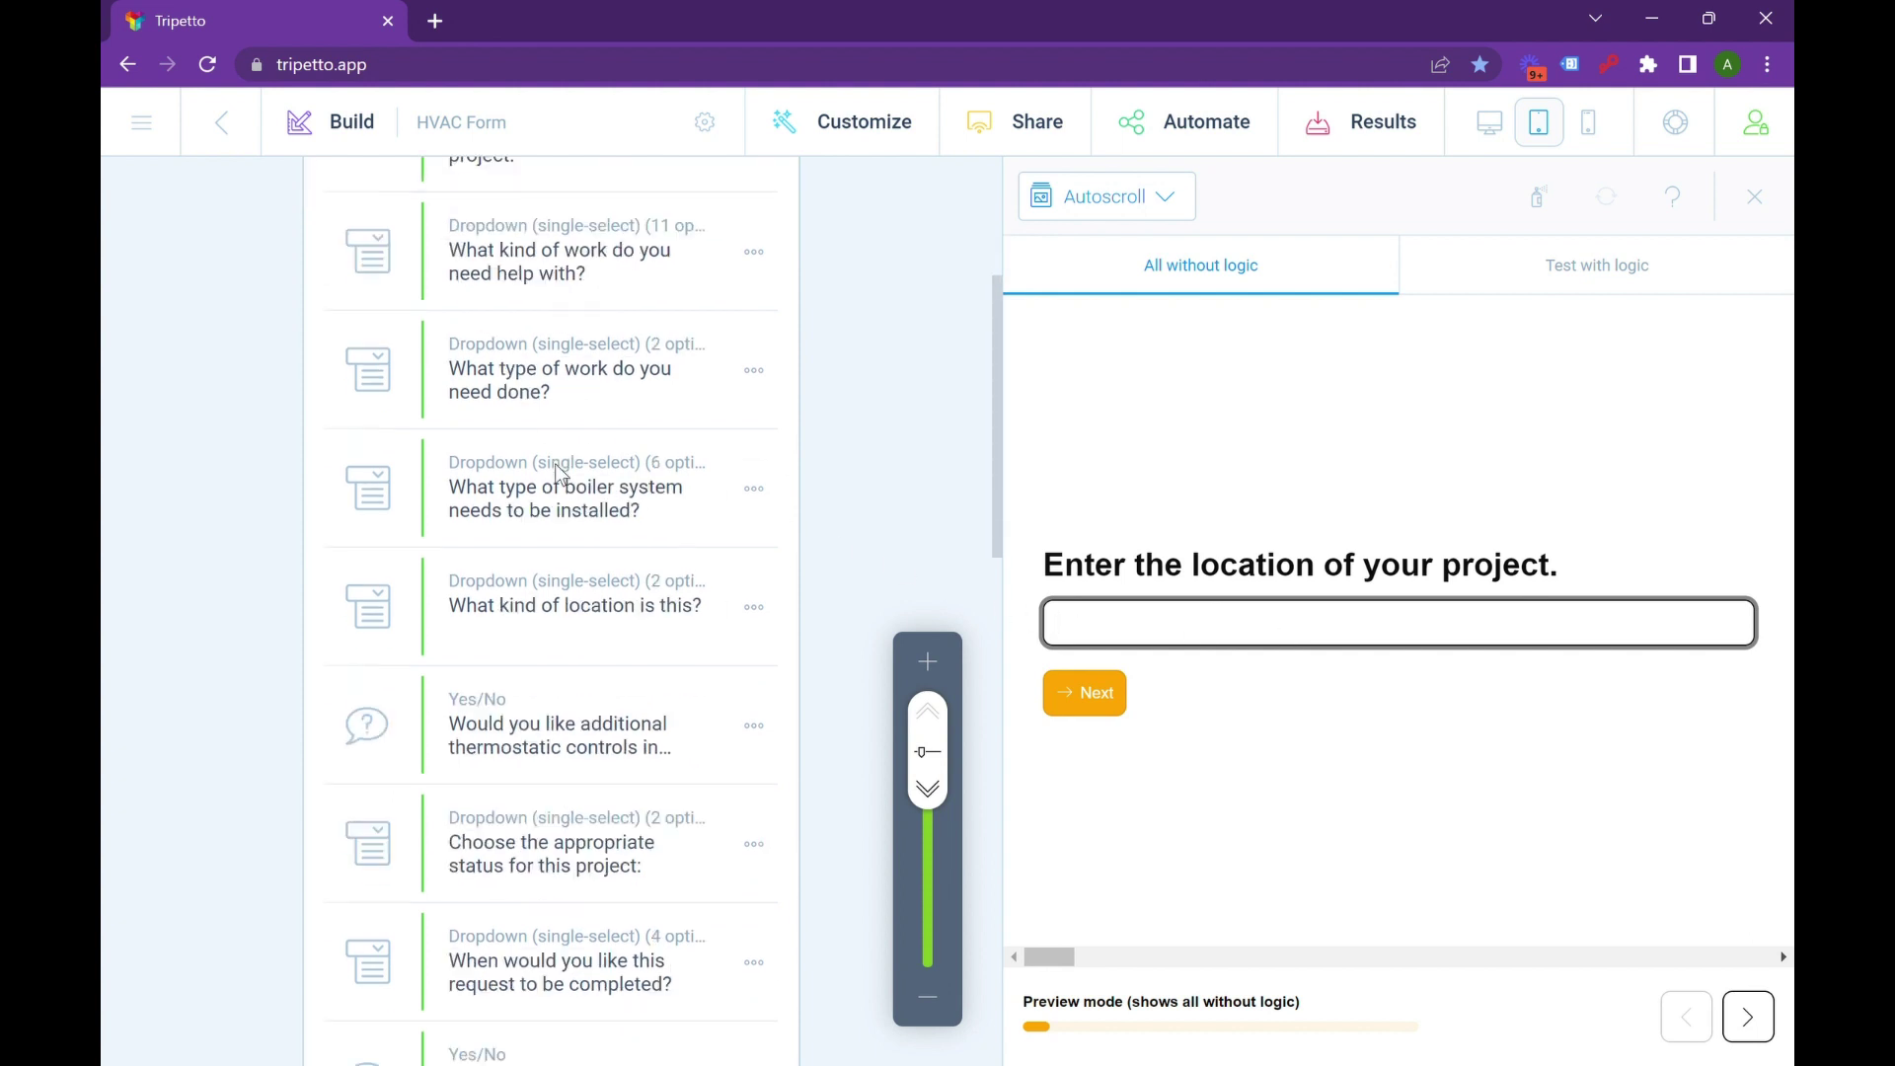
Inspect the properties of the 'What kind of location is this?' and project location questions.
click(752, 587)
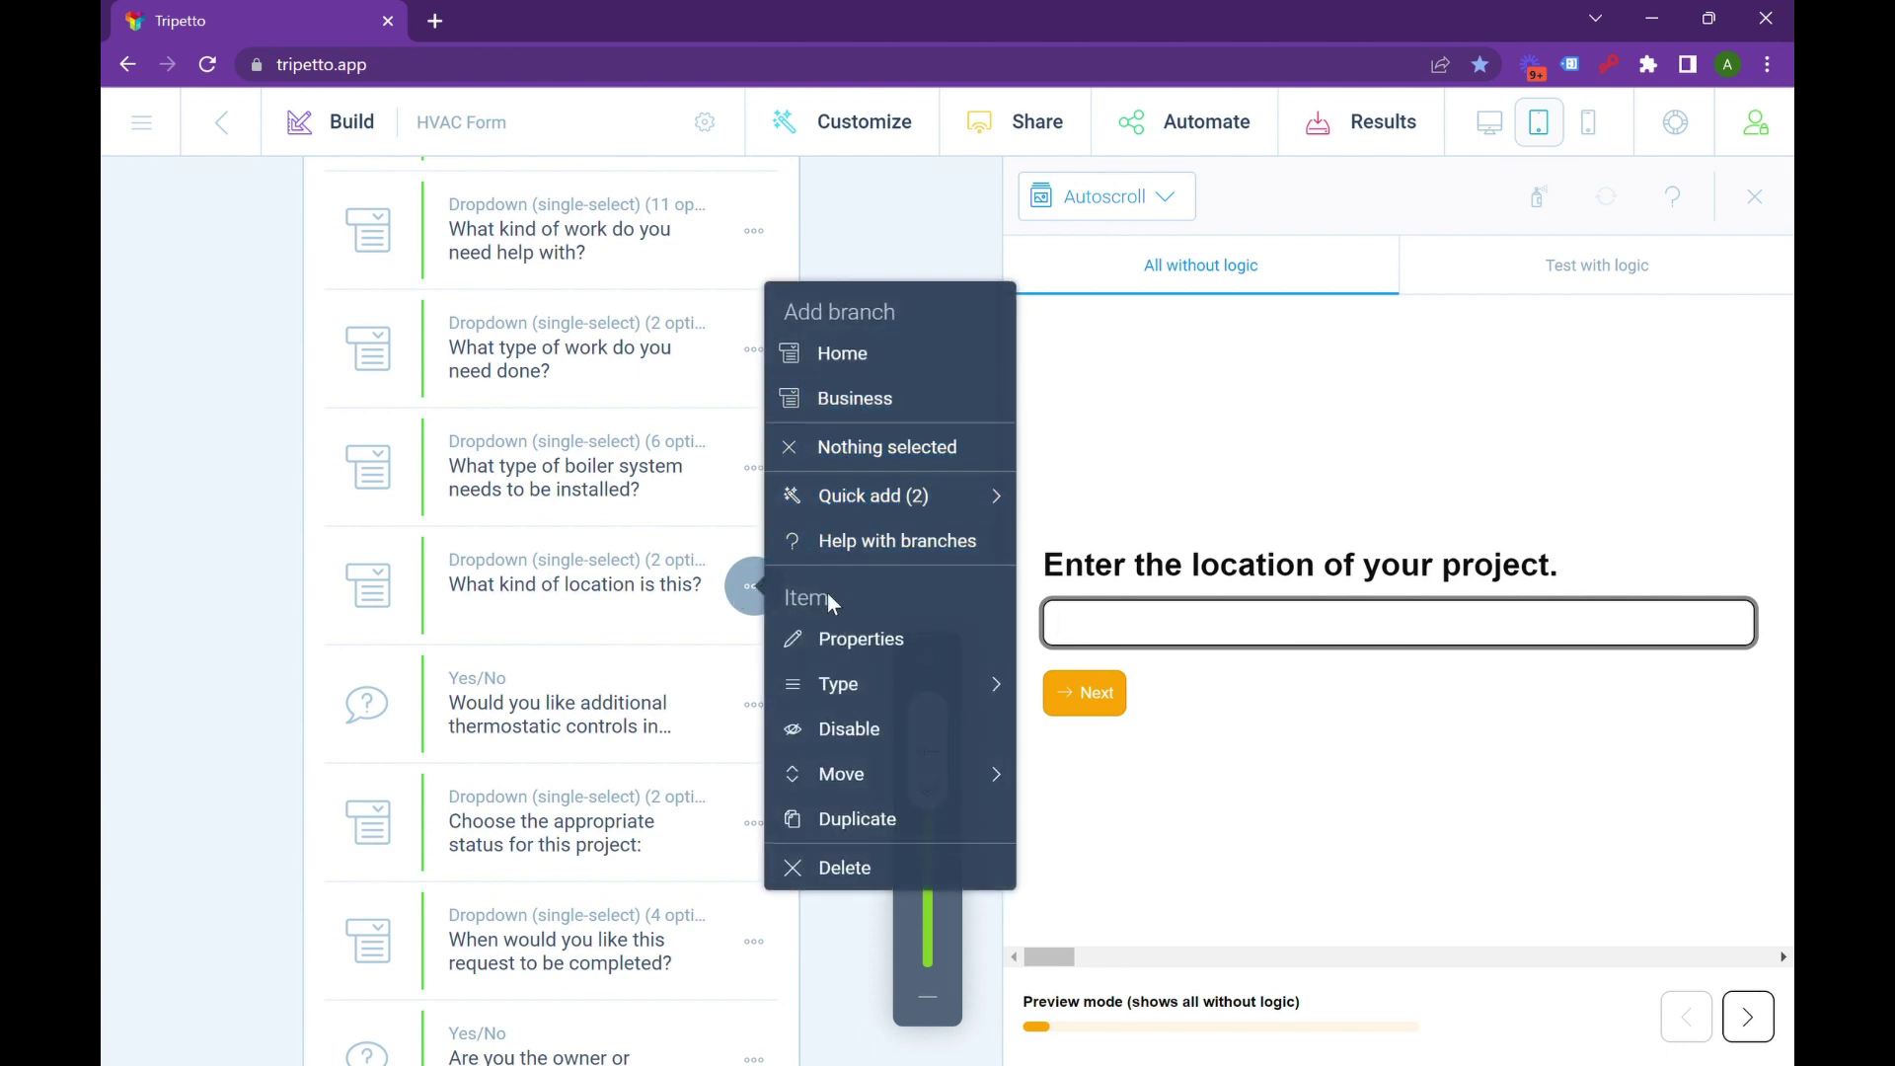
click(606, 620)
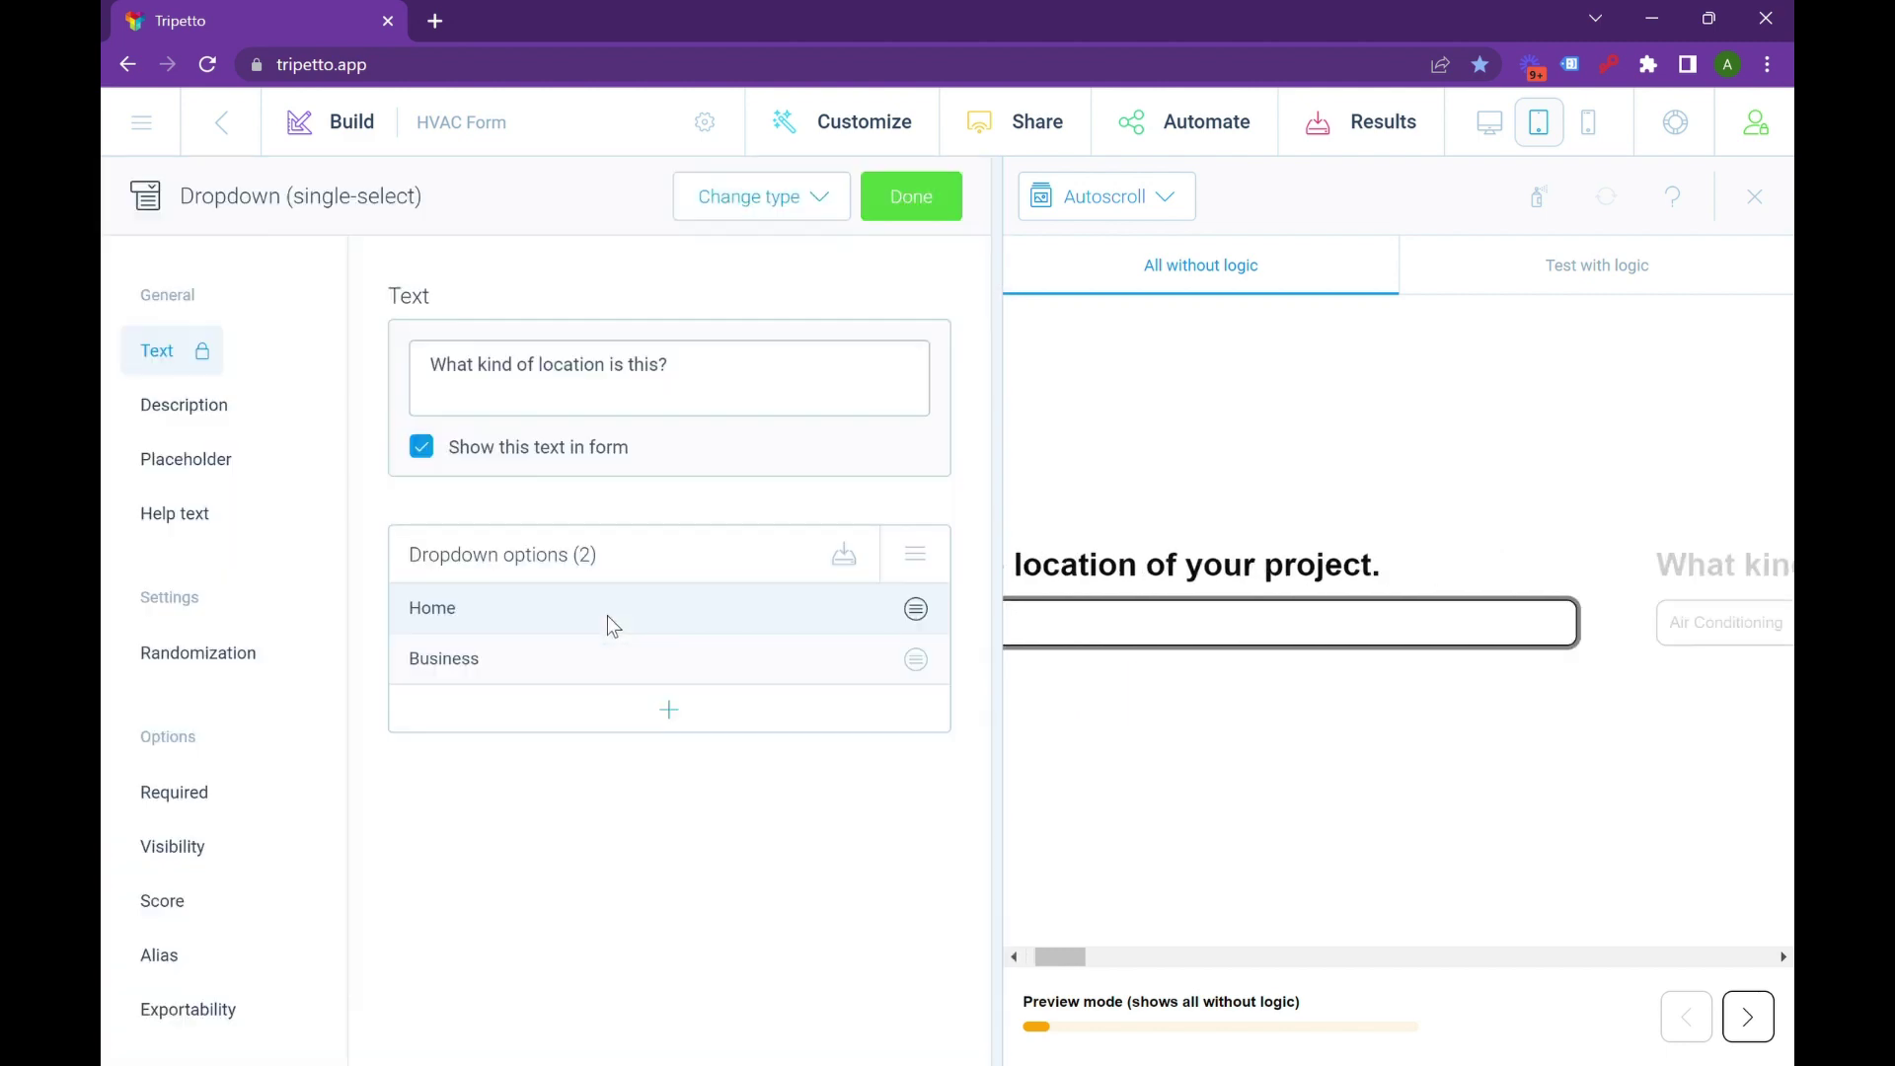
click(934, 209)
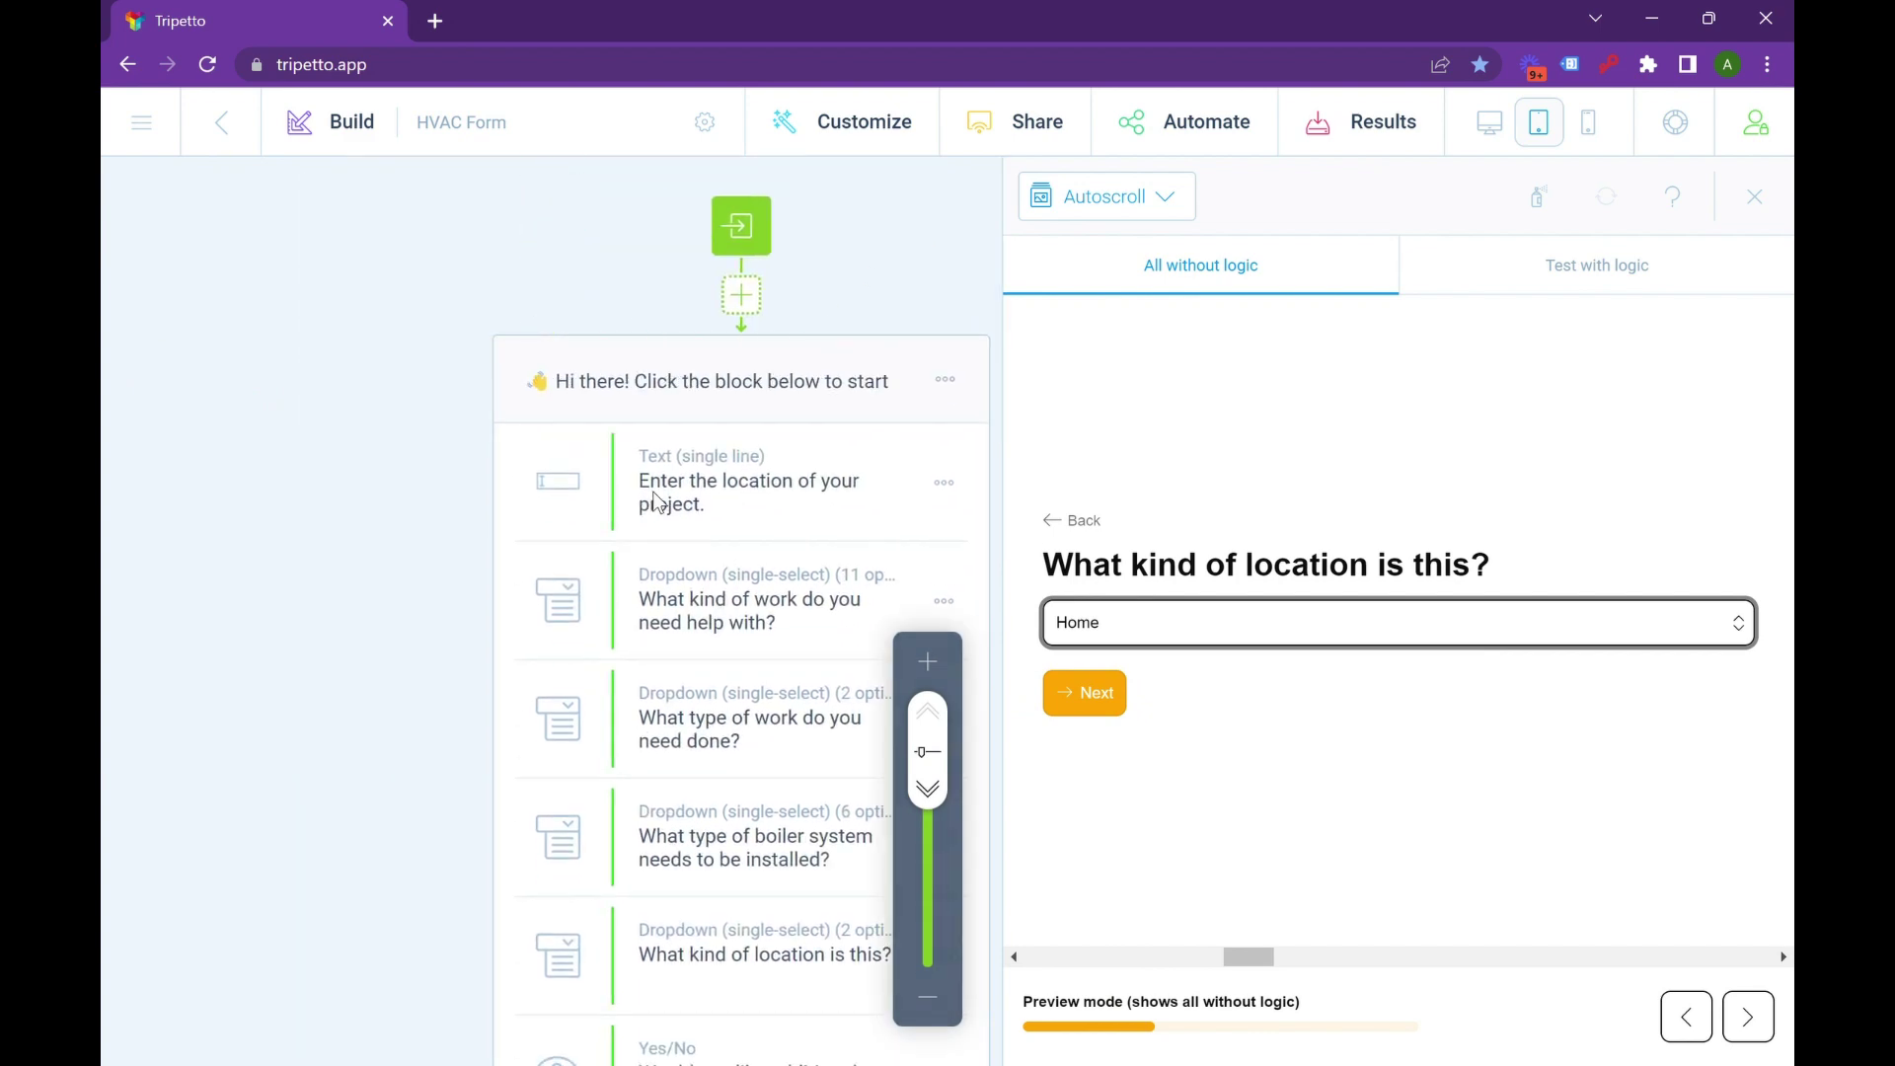
click(658, 504)
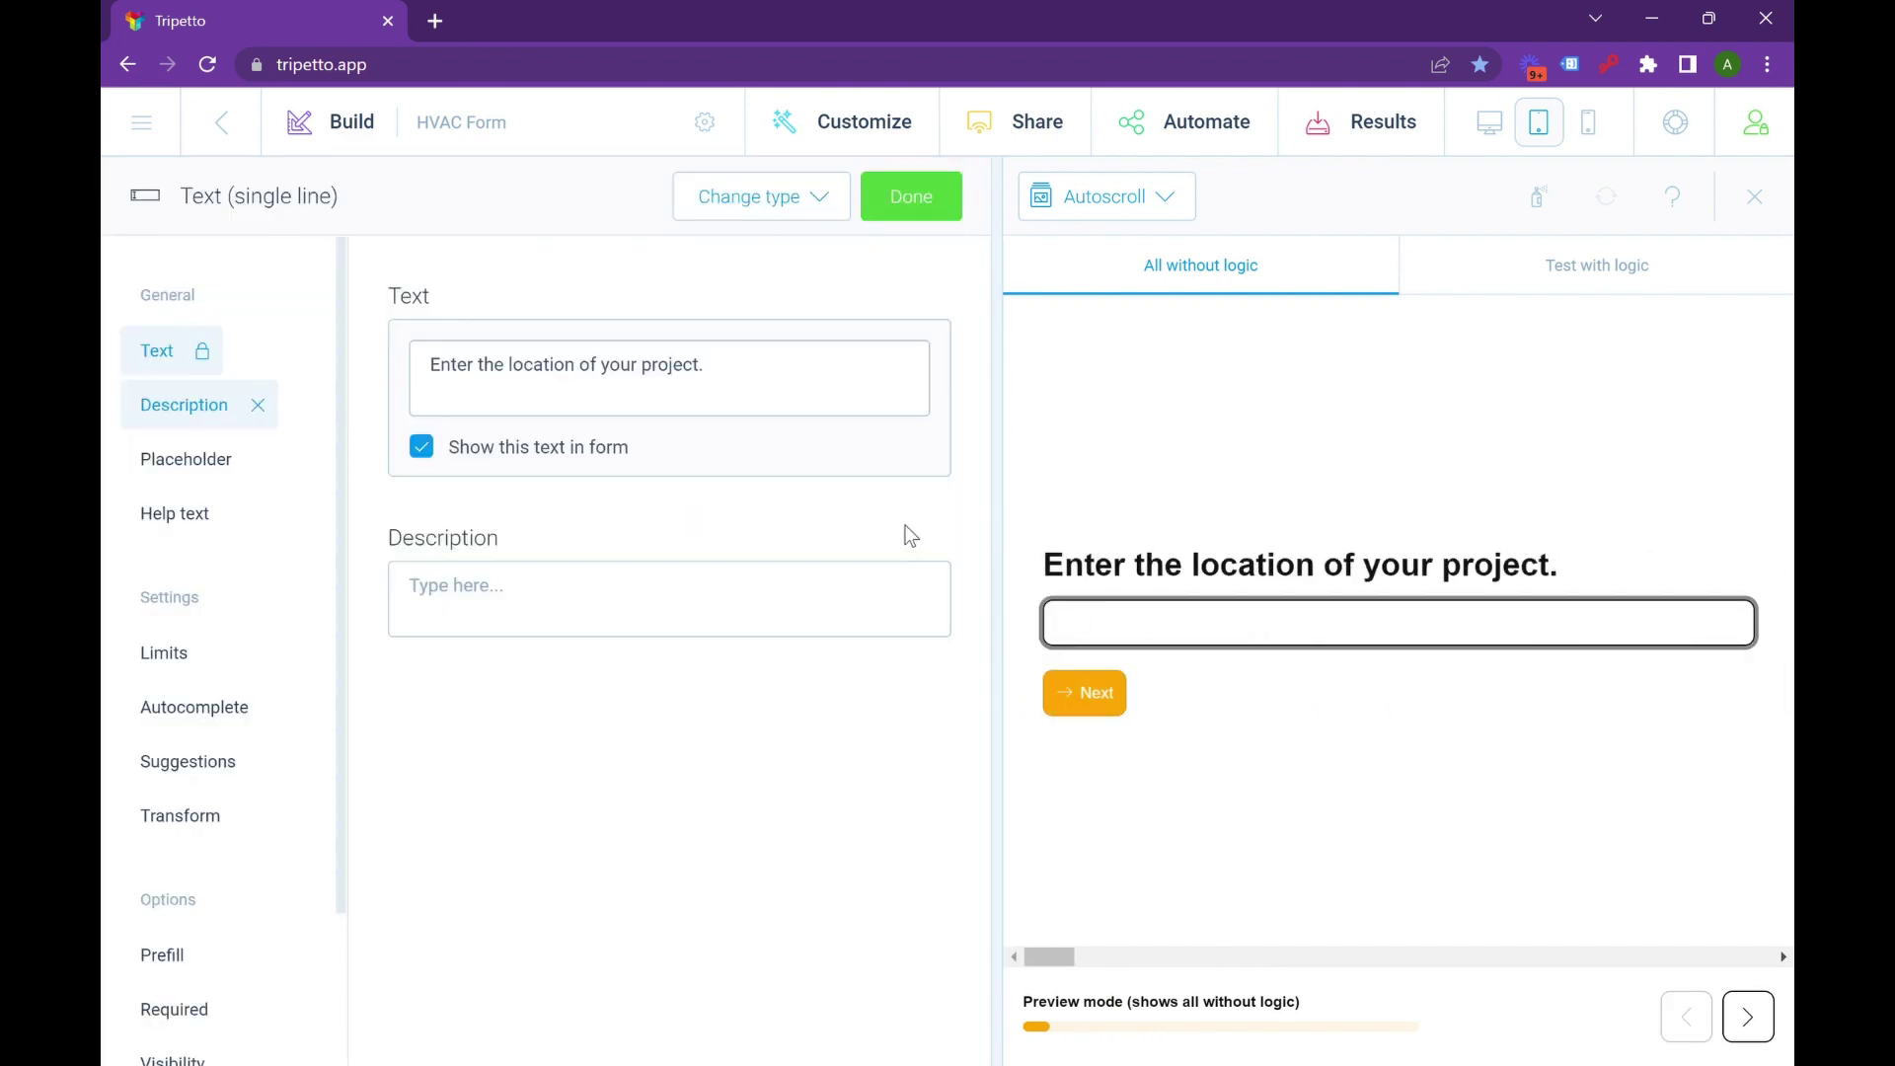
click(916, 203)
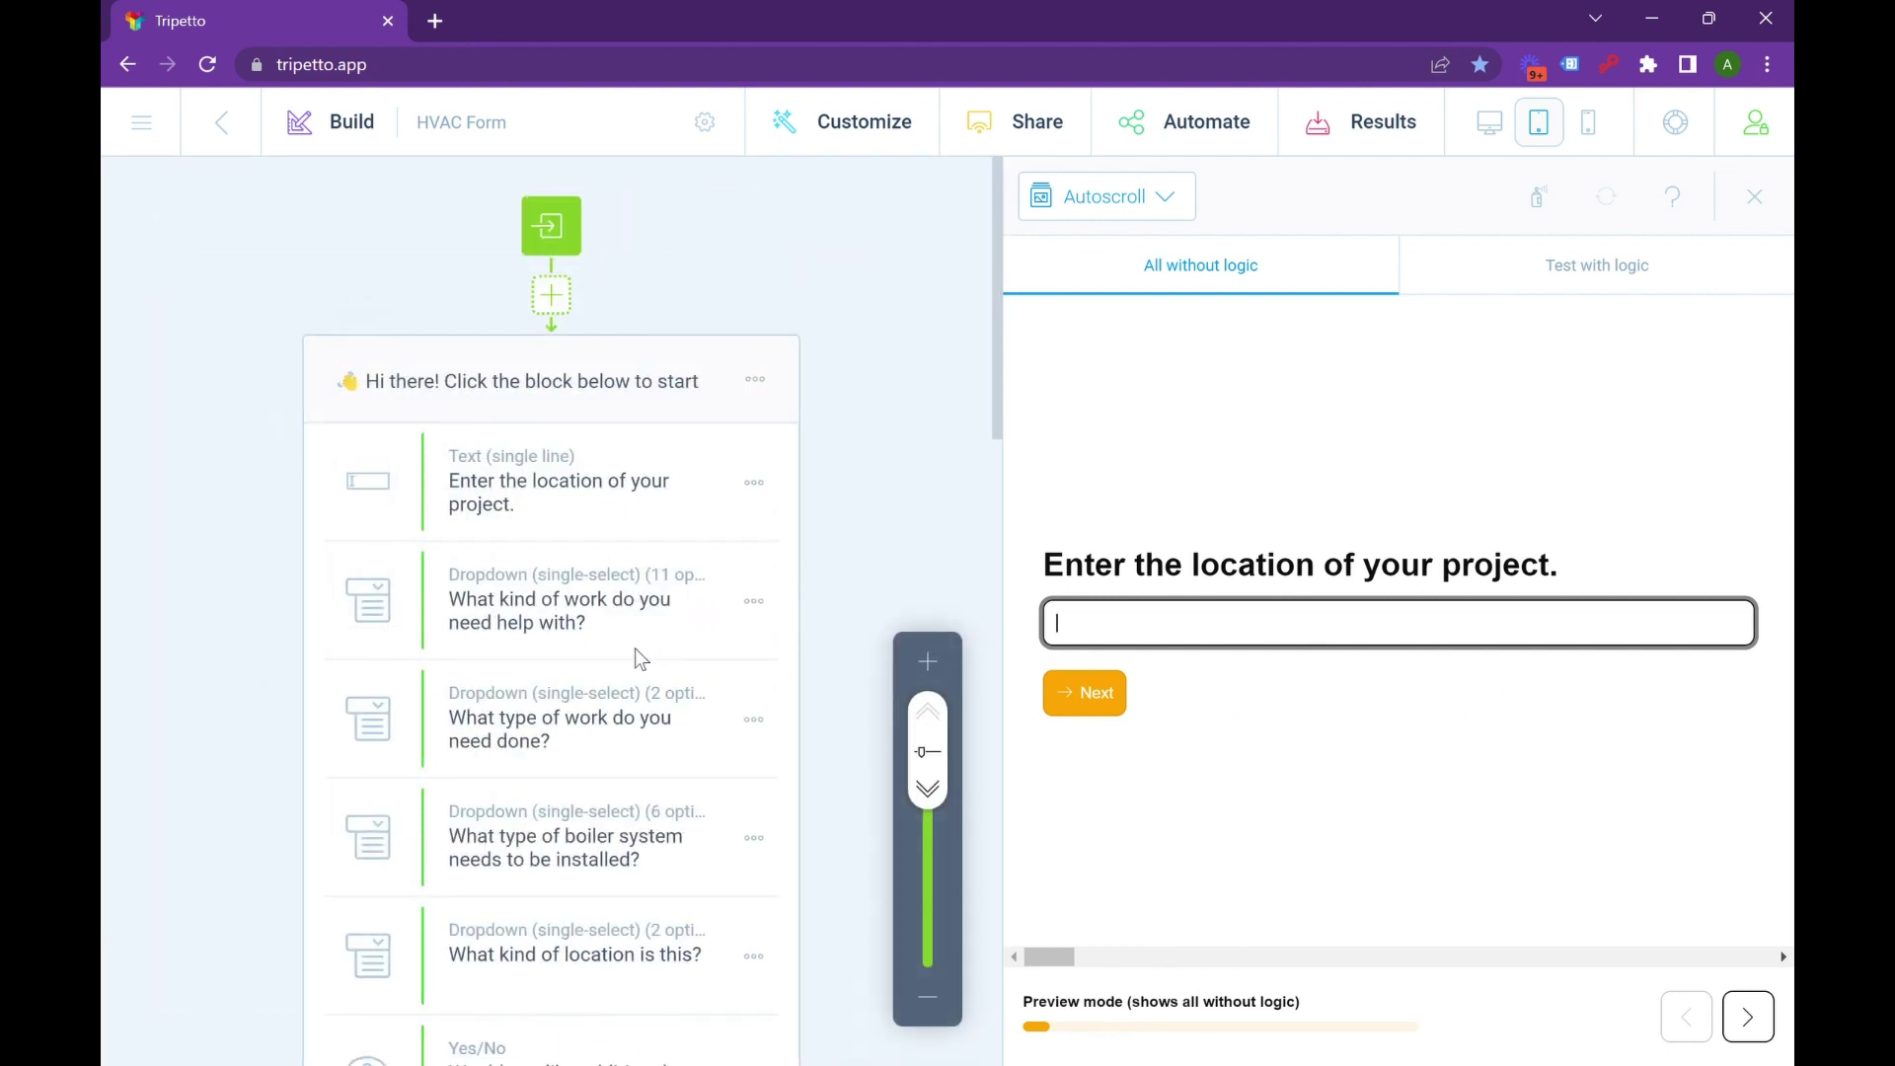
Scroll the Build canvas to the form's last blocks and end marker.
scroll(635, 649, down, 2)
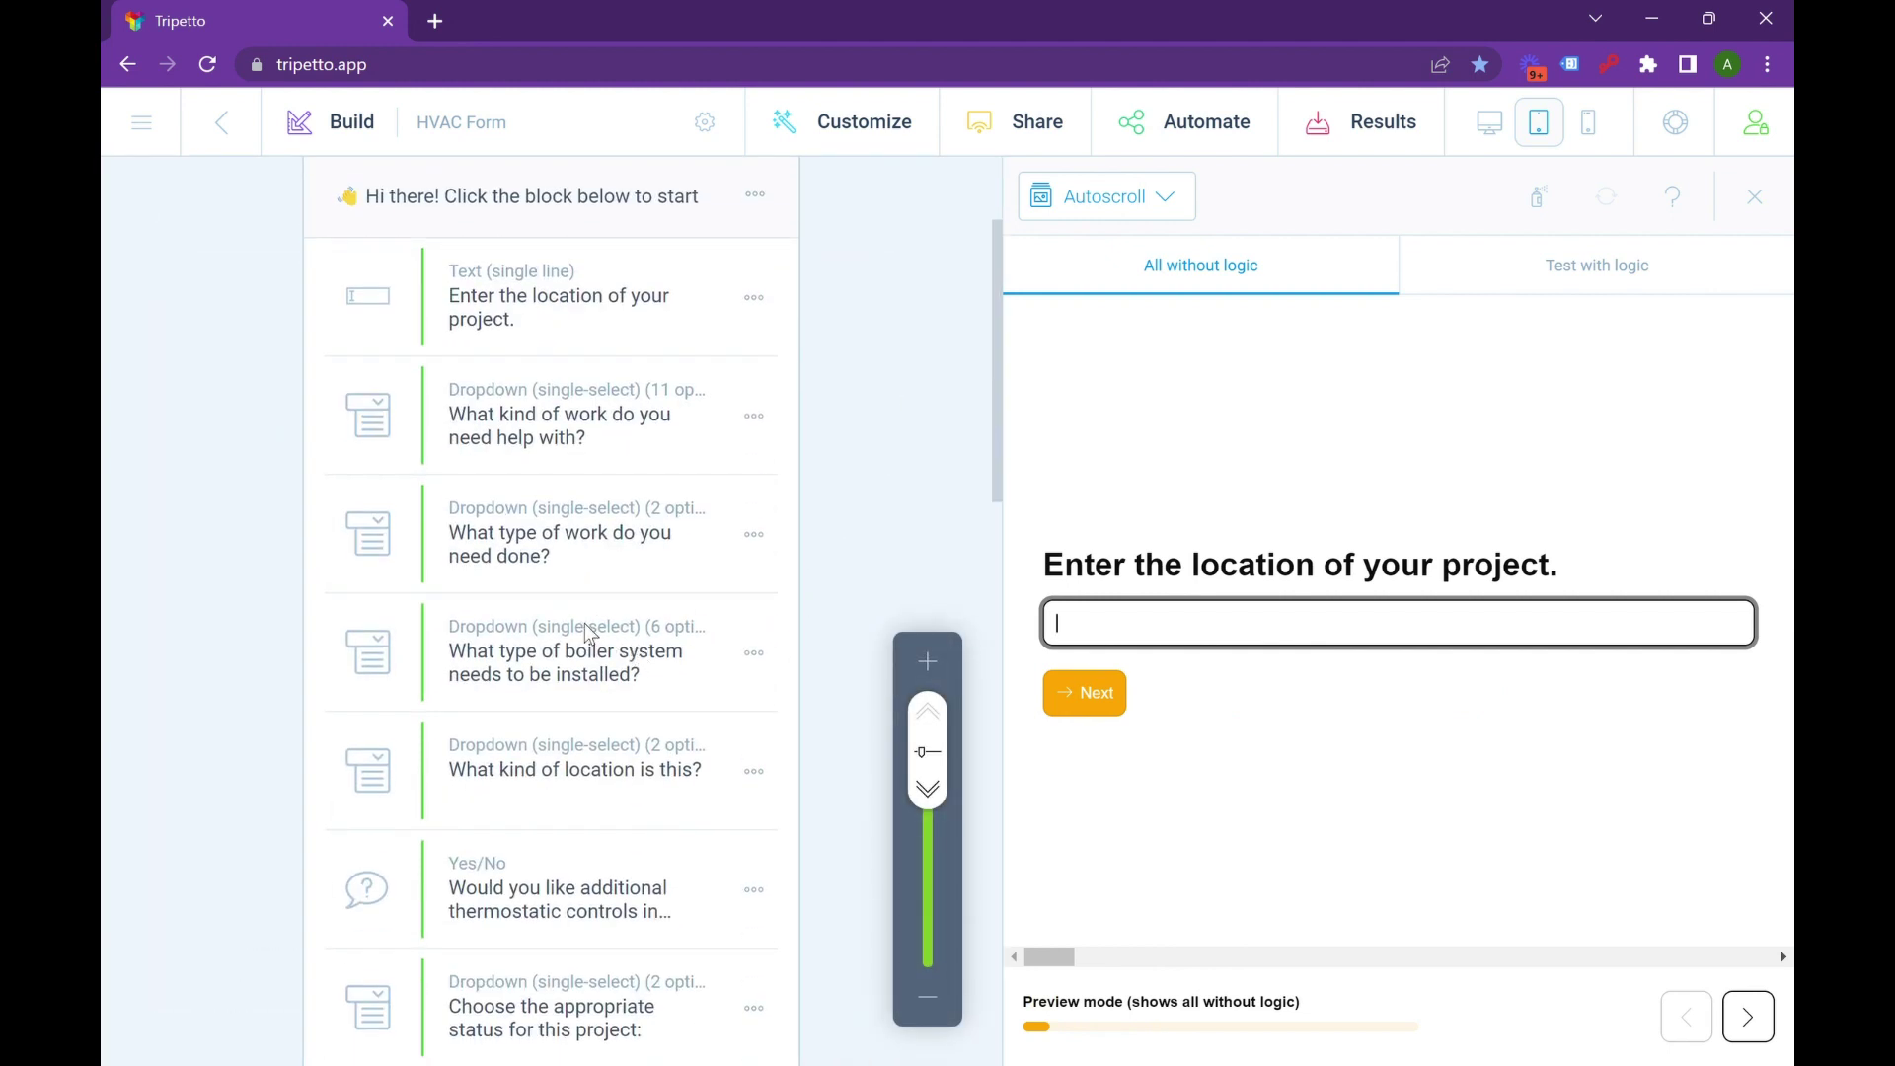
scroll(636, 606, down, 2)
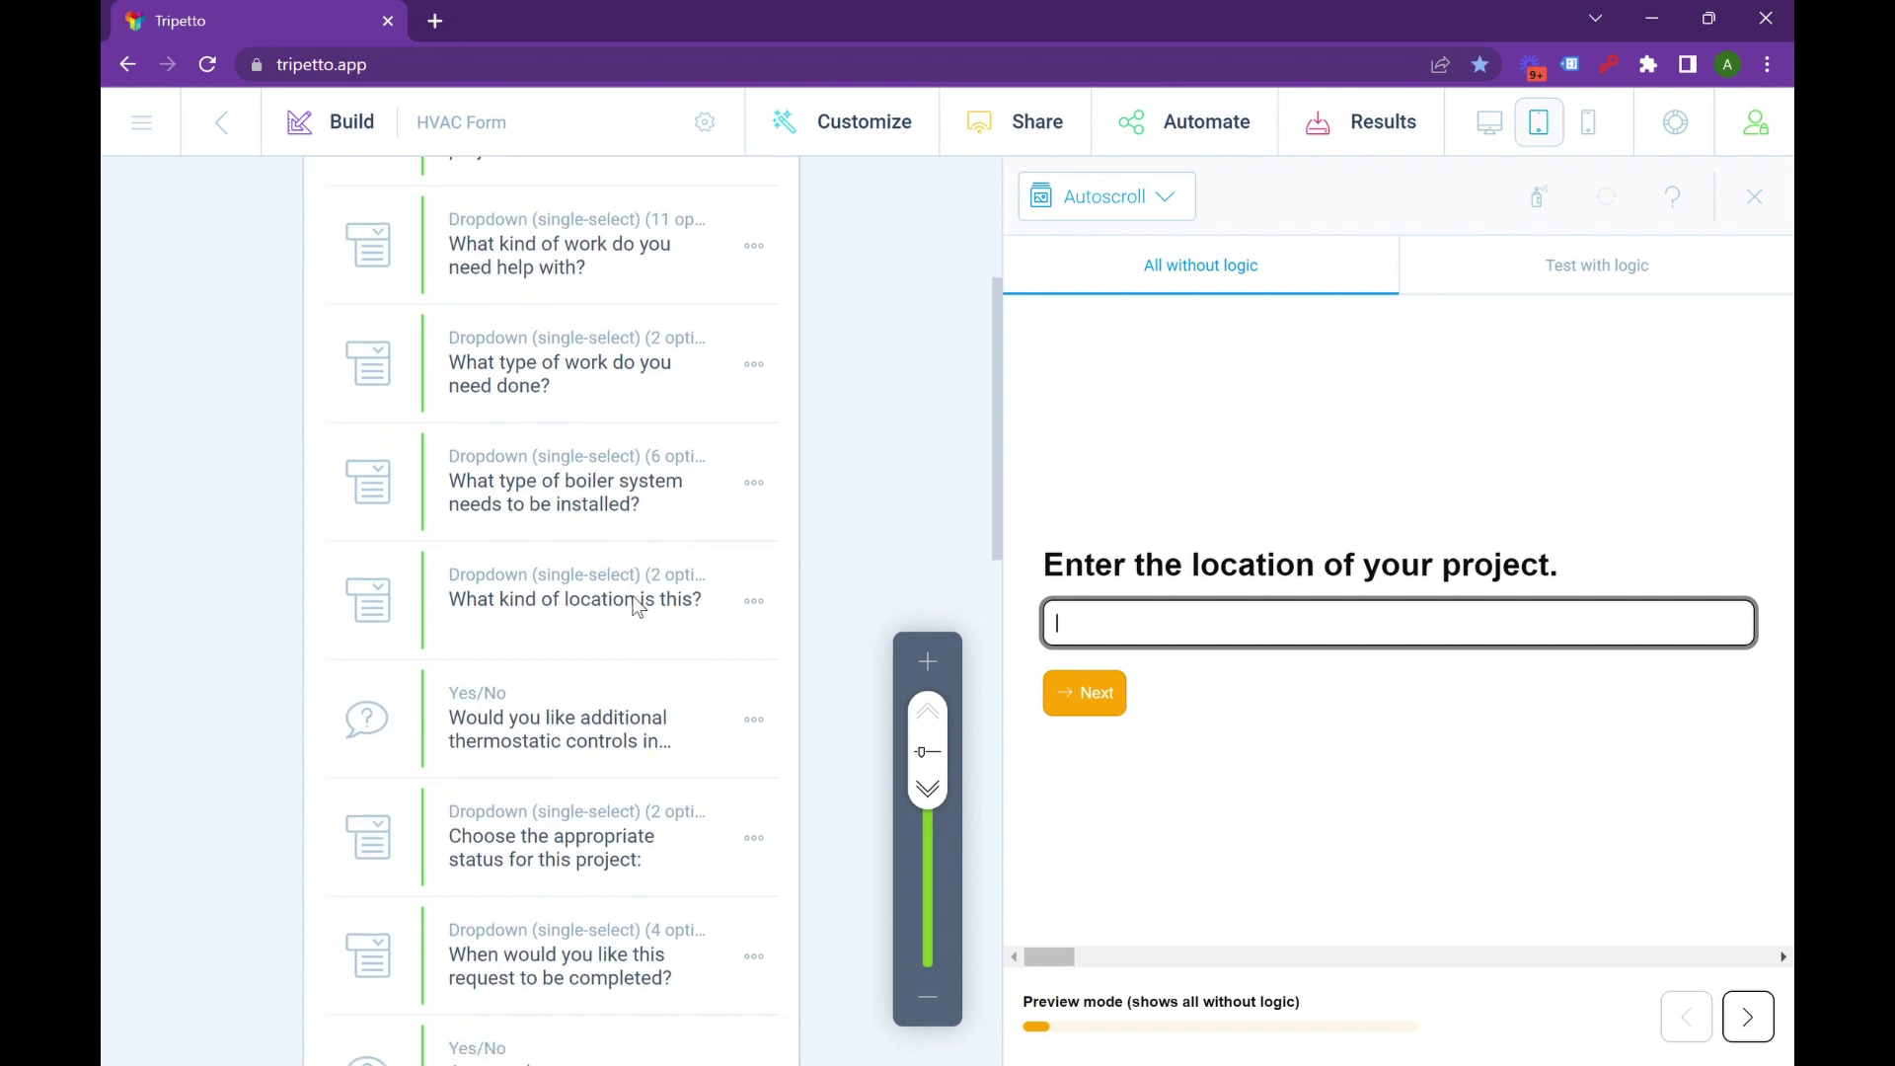
scroll(634, 636, down, 1)
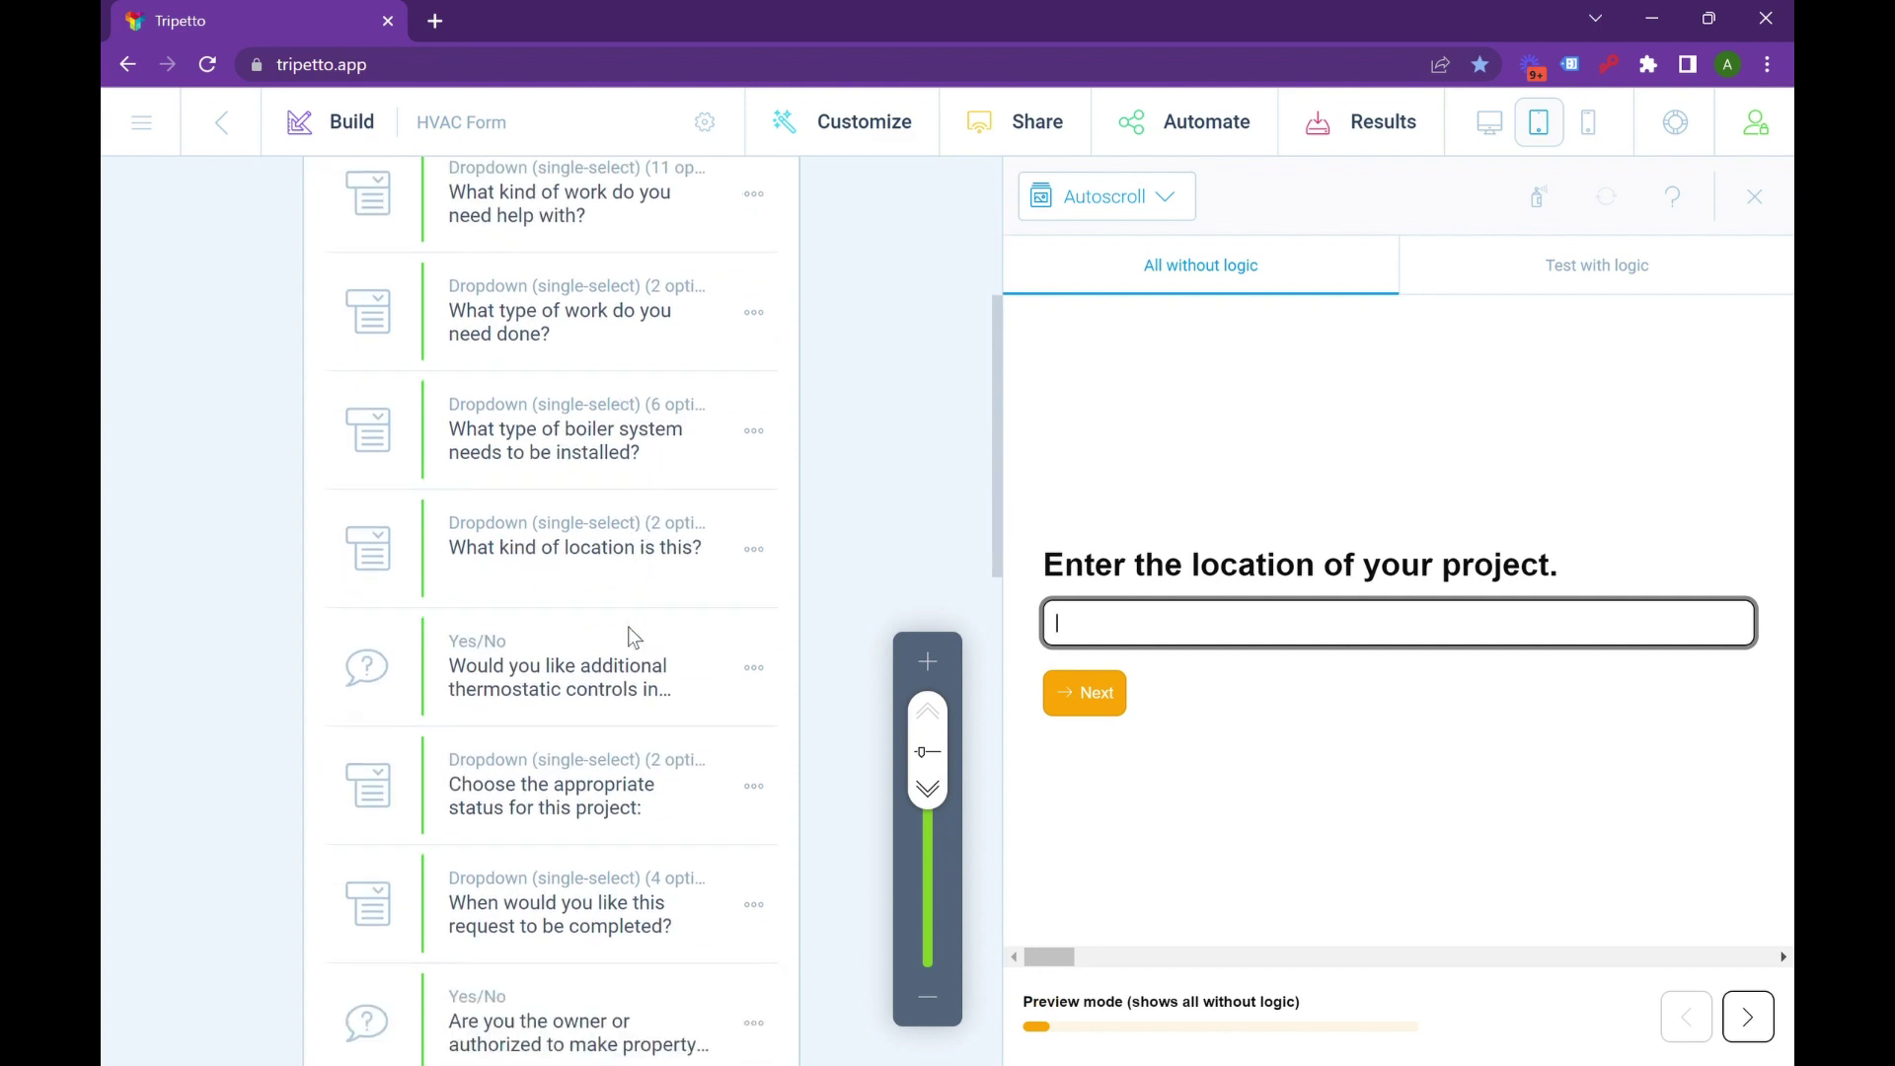
scroll(644, 476, down, 2)
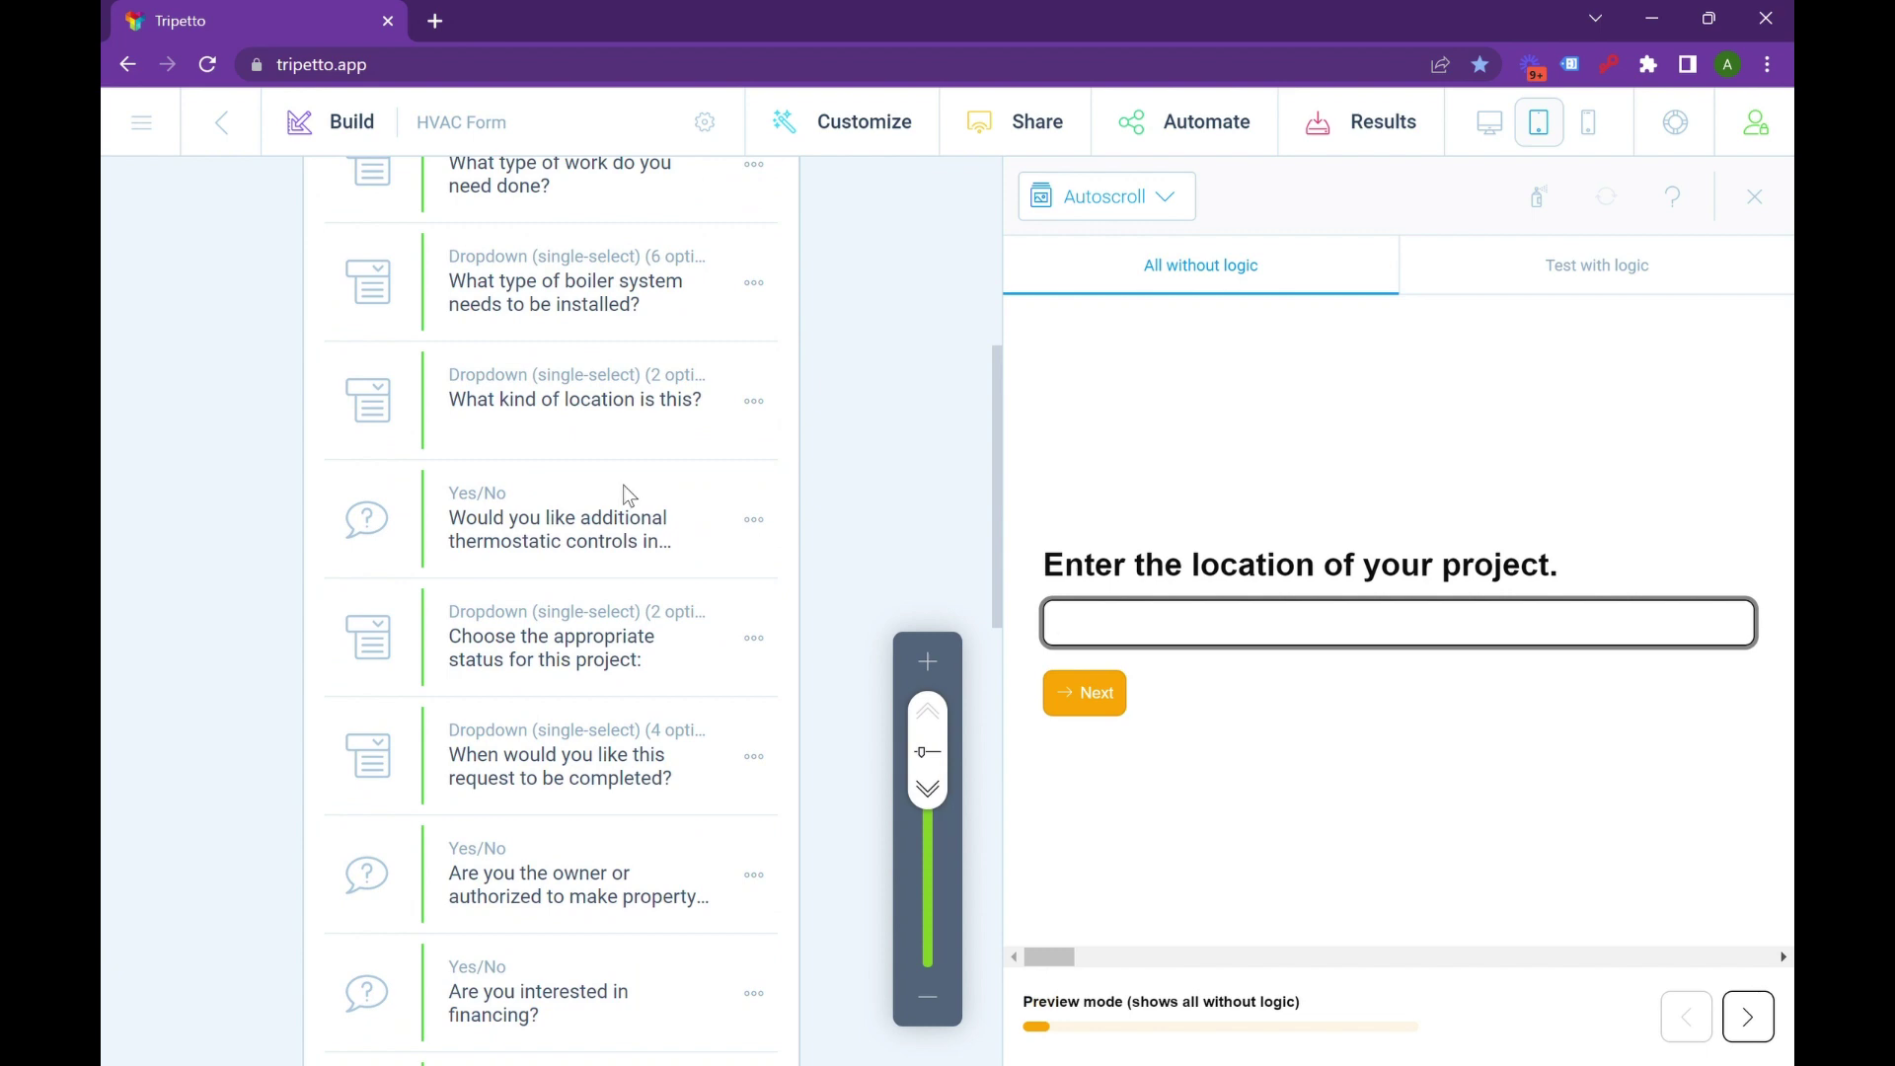
scroll(624, 483, down, 15)
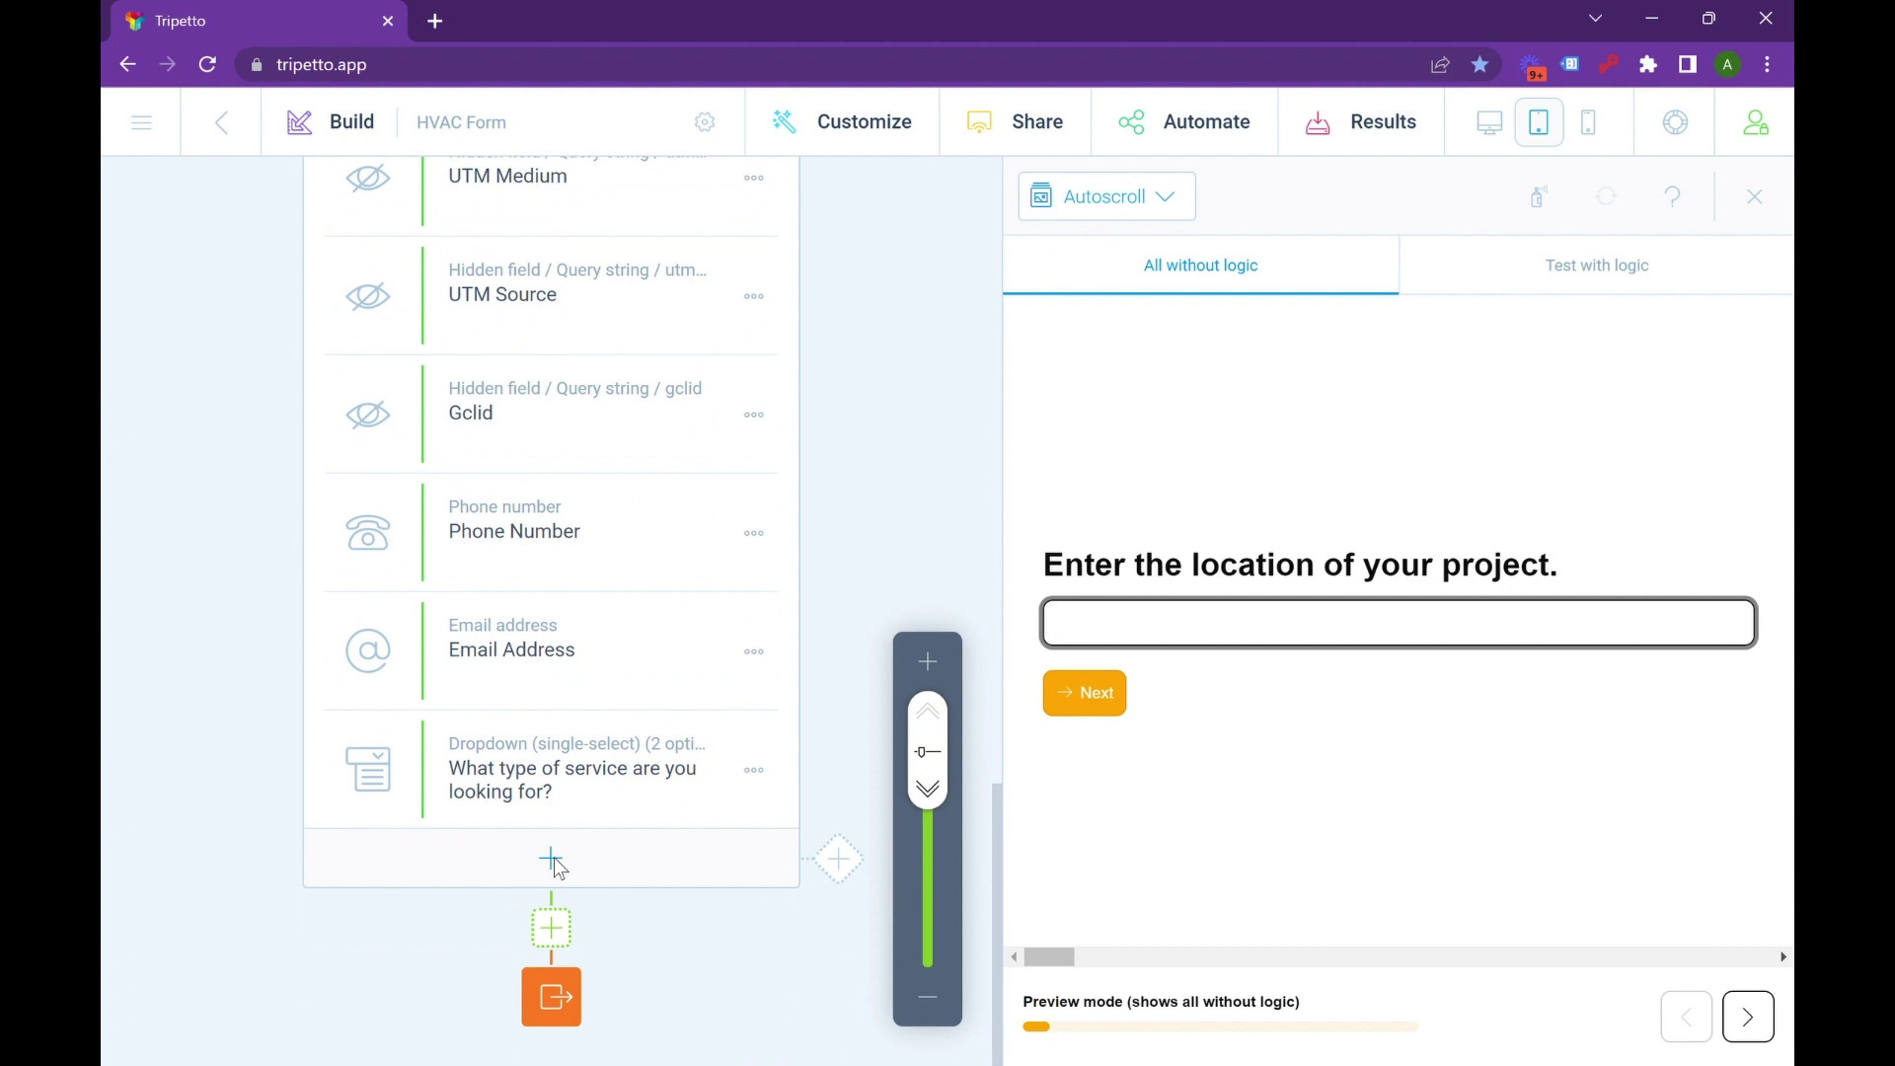
Add a final block 'What type of service are you looking for?' as a multi-select dropdown.
click(554, 861)
click(529, 914)
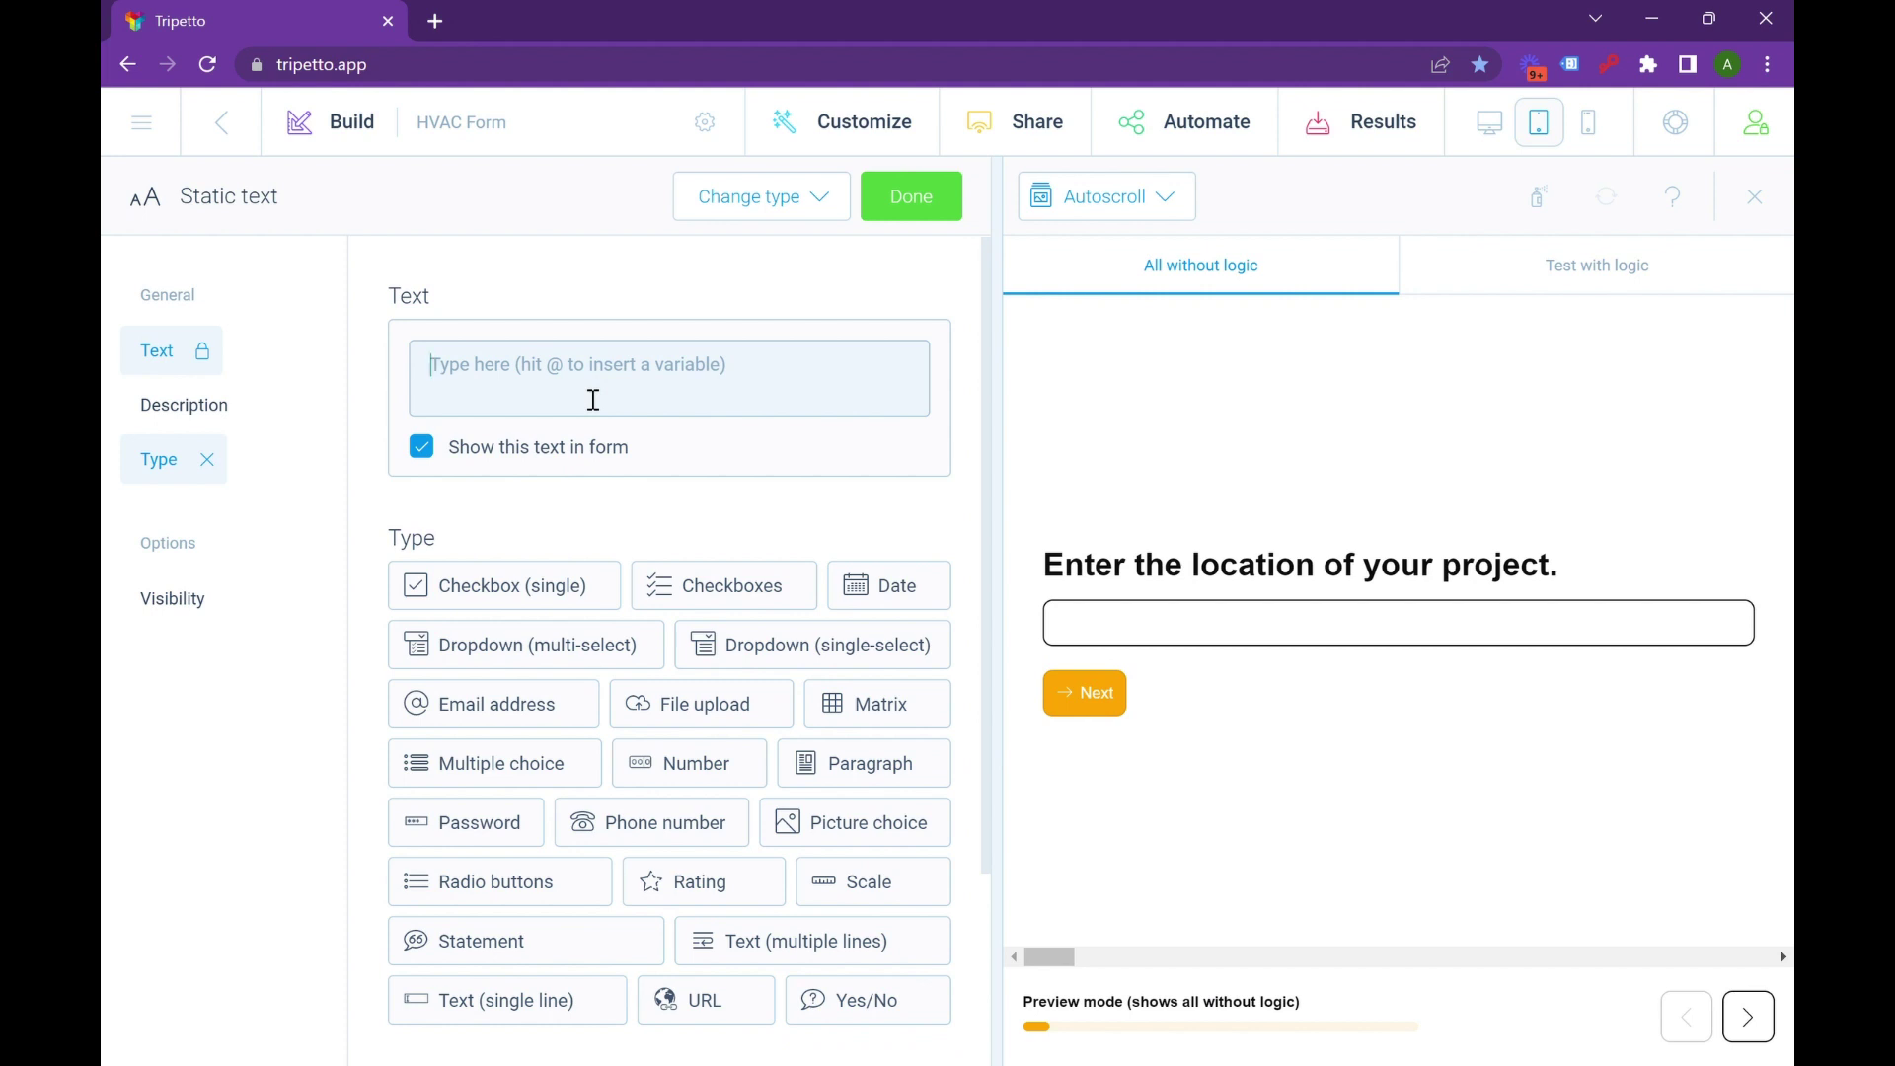
text(What ty)
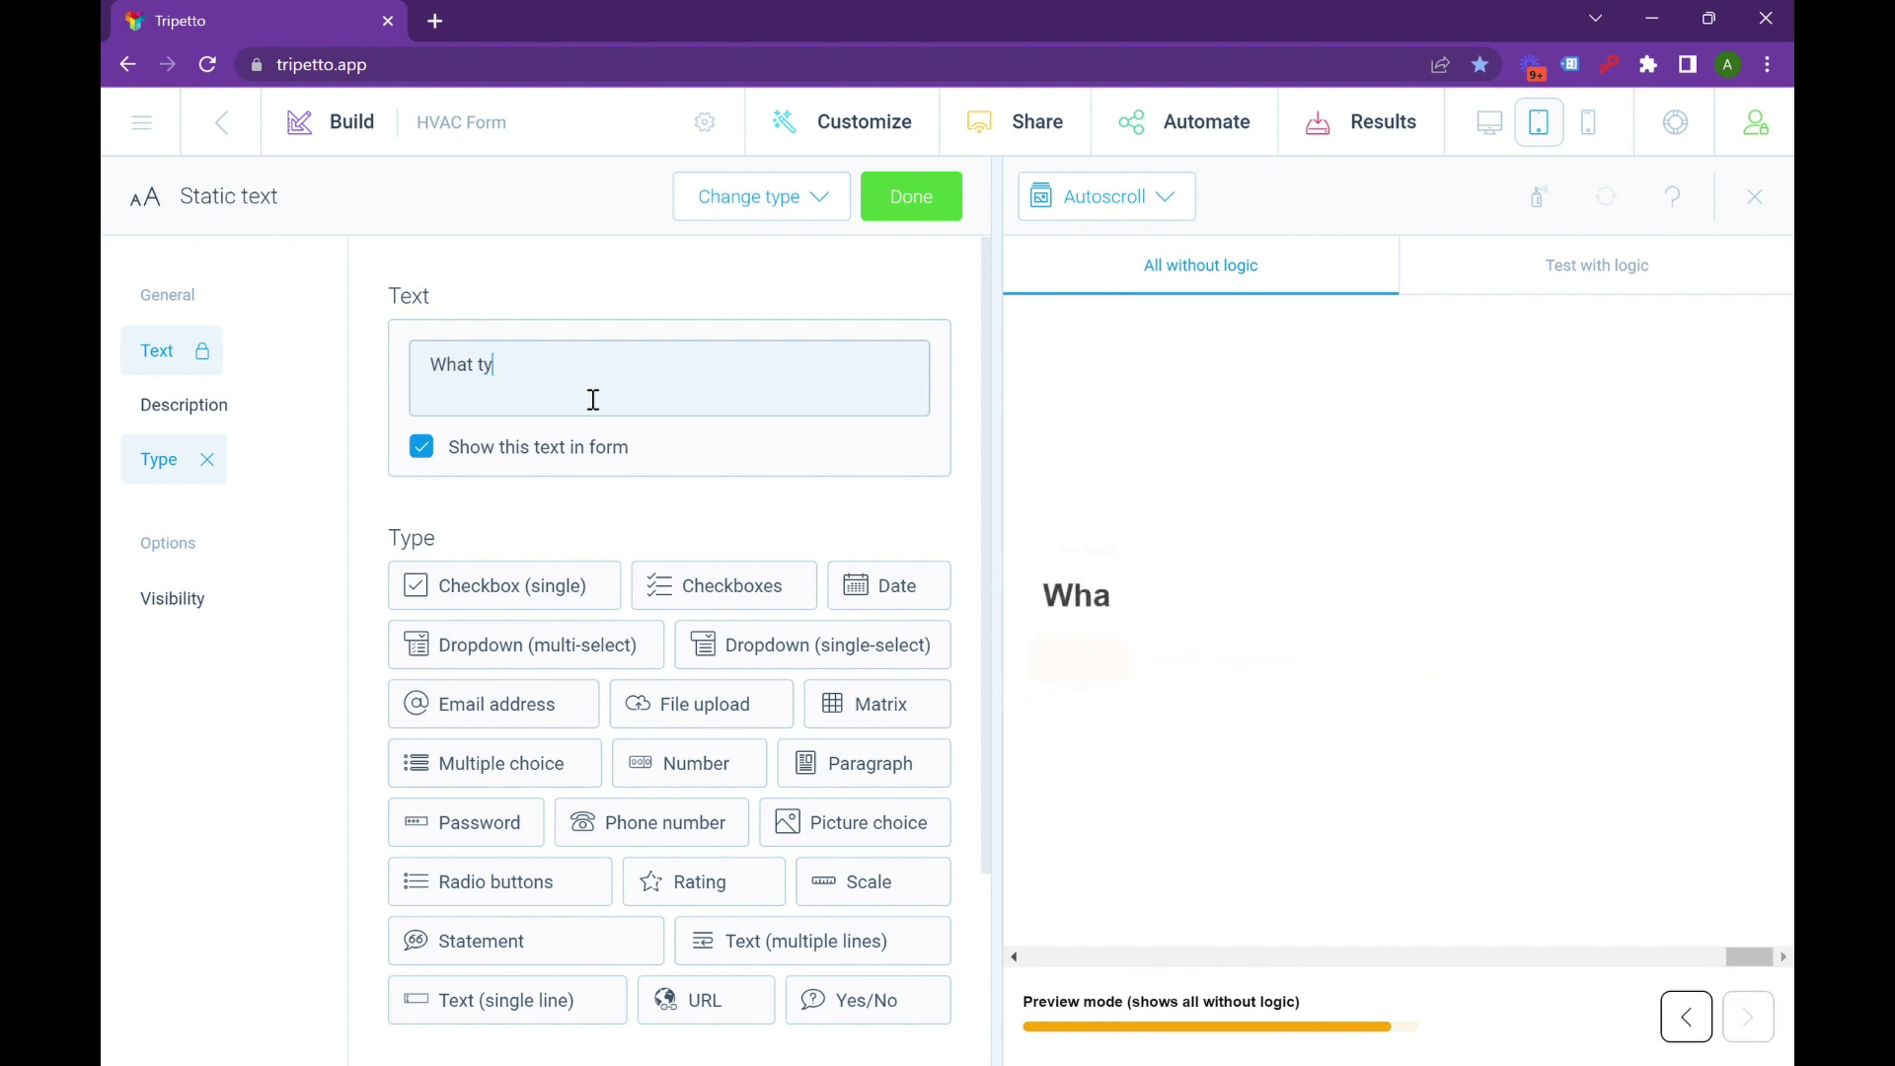
text(pe of service )
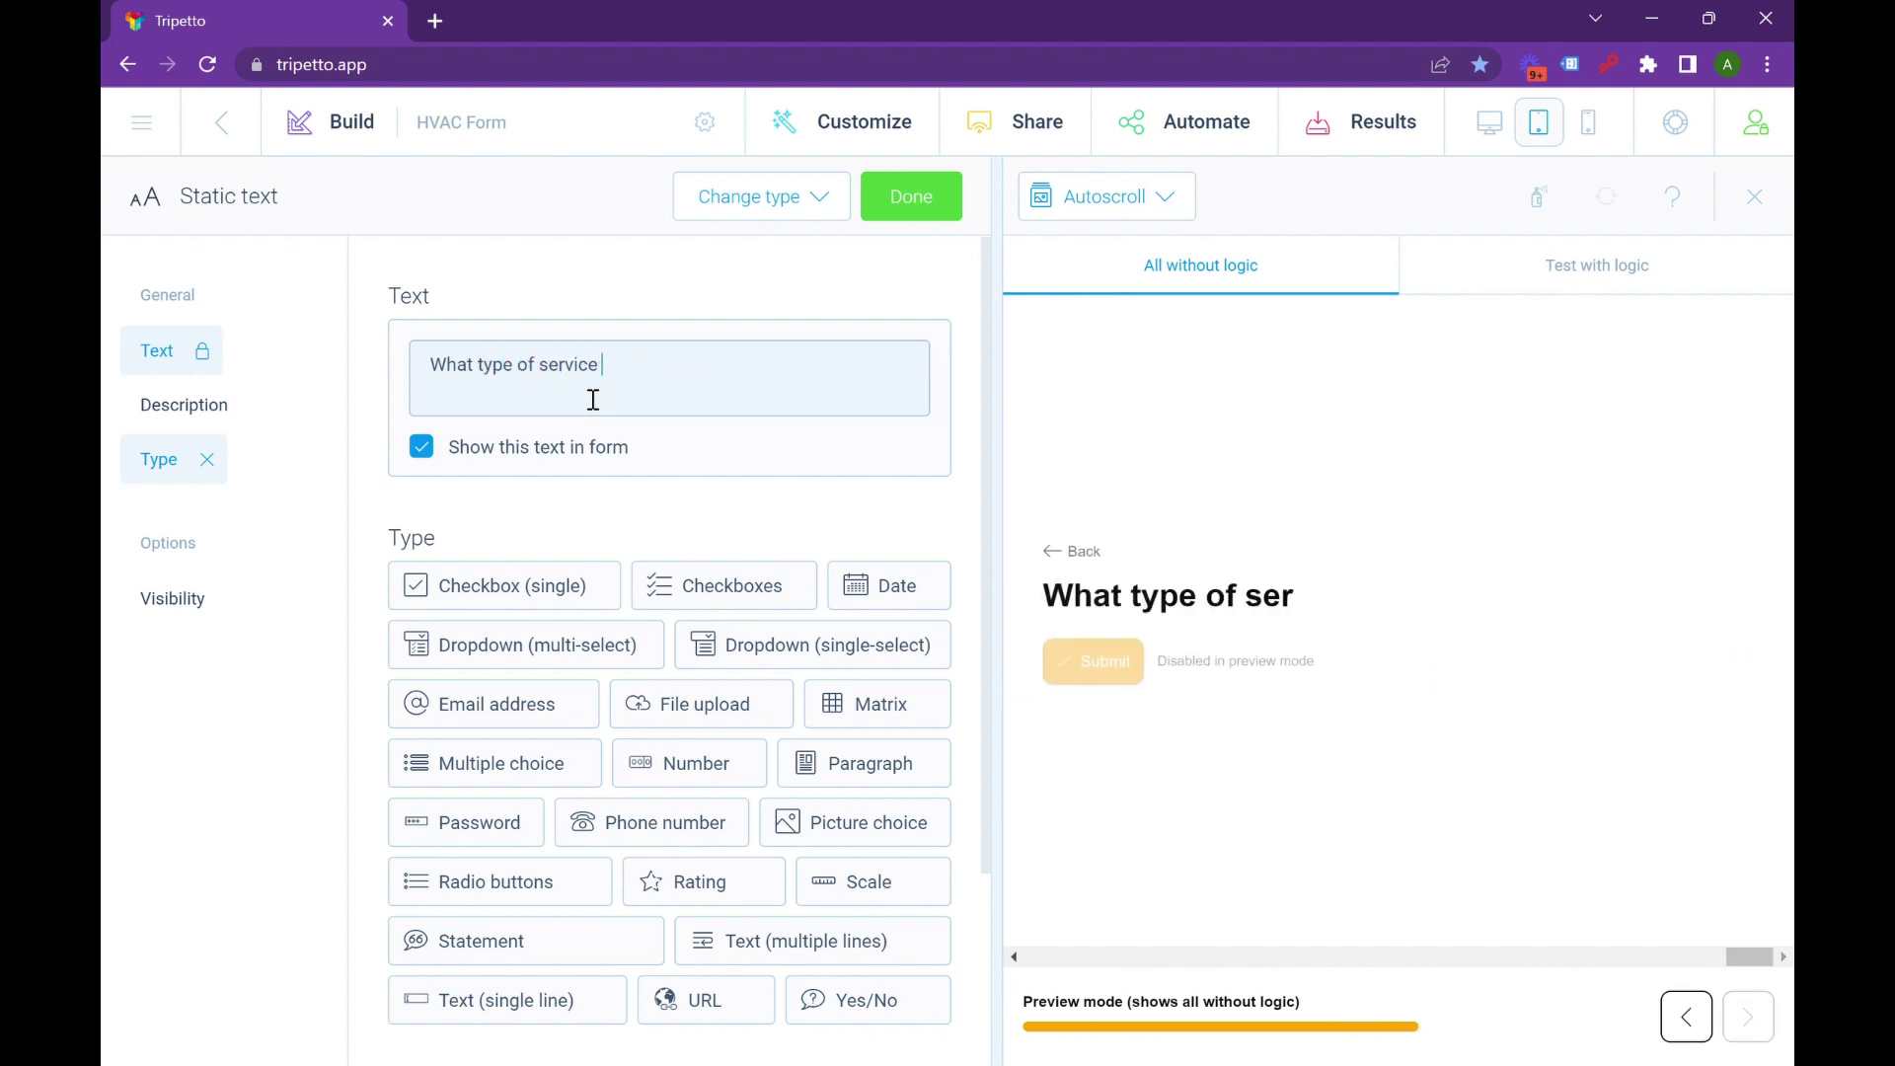
text(are you looking fo)
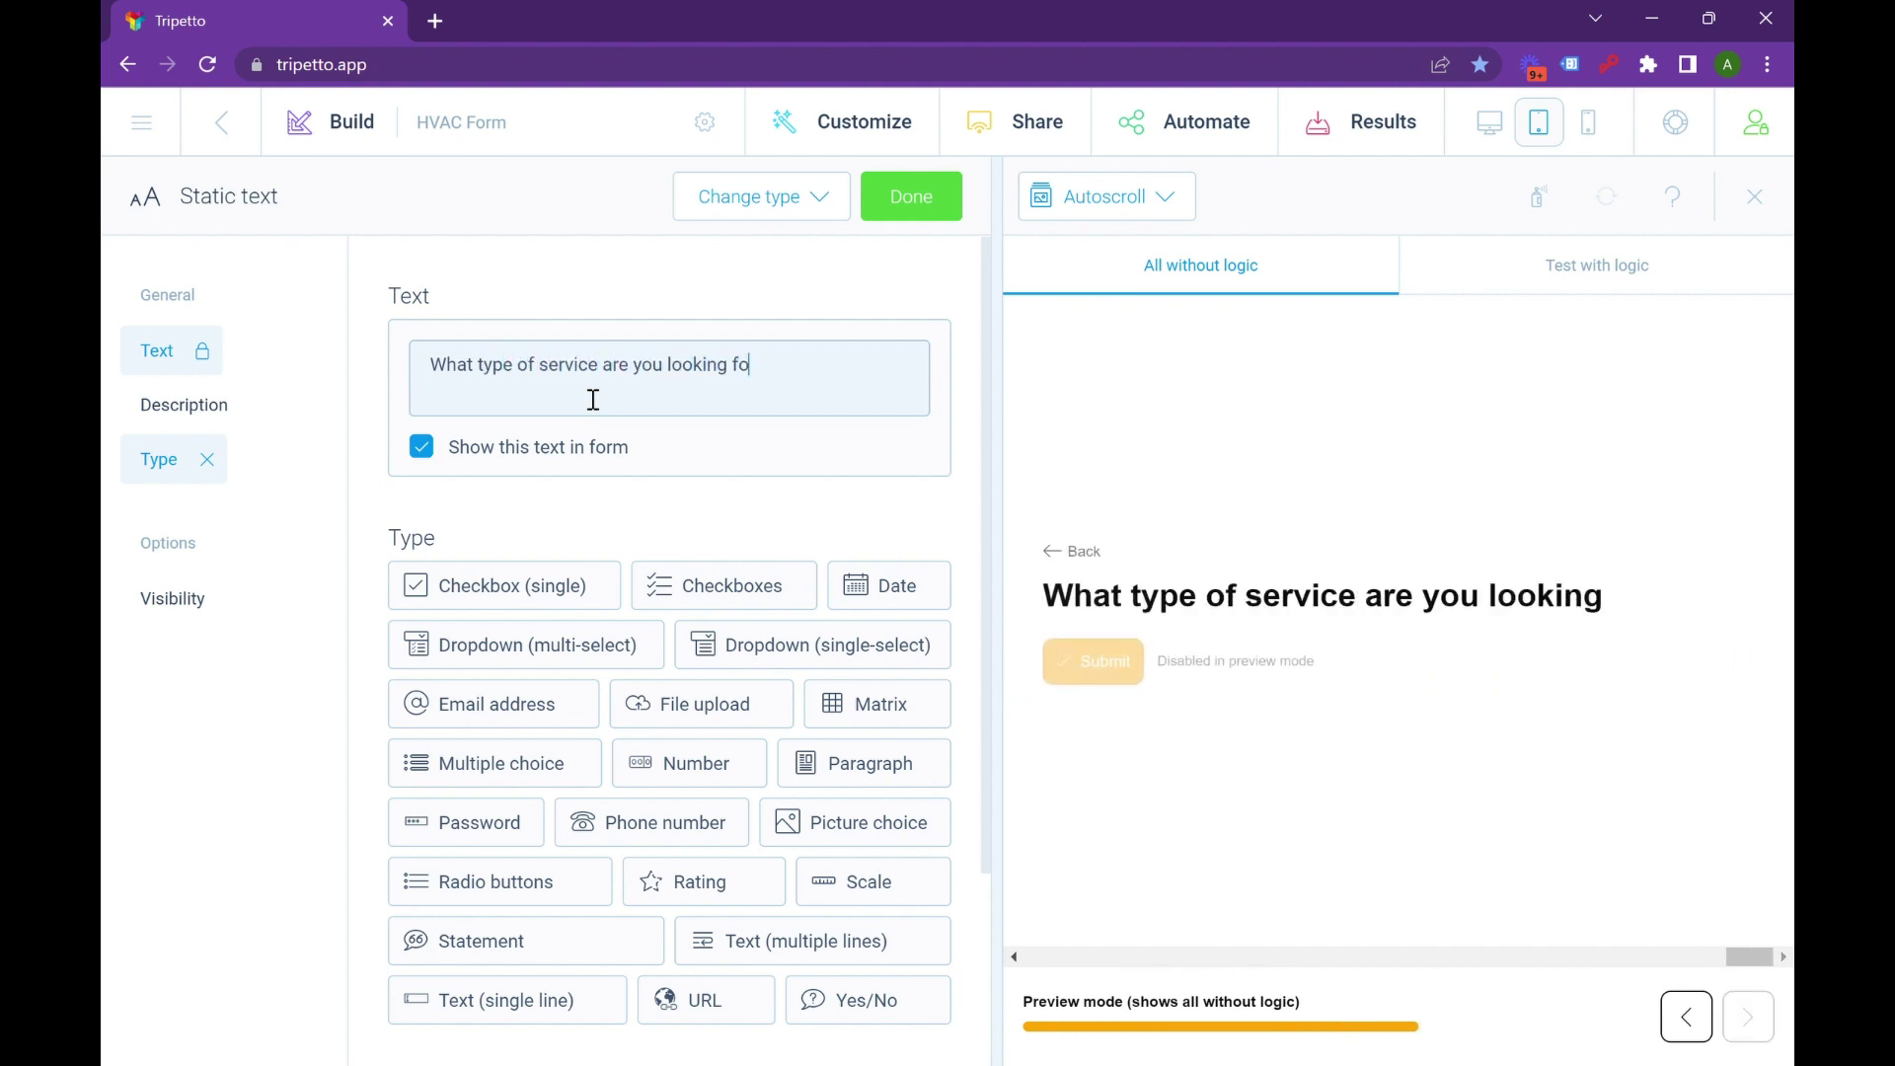
text(r?)
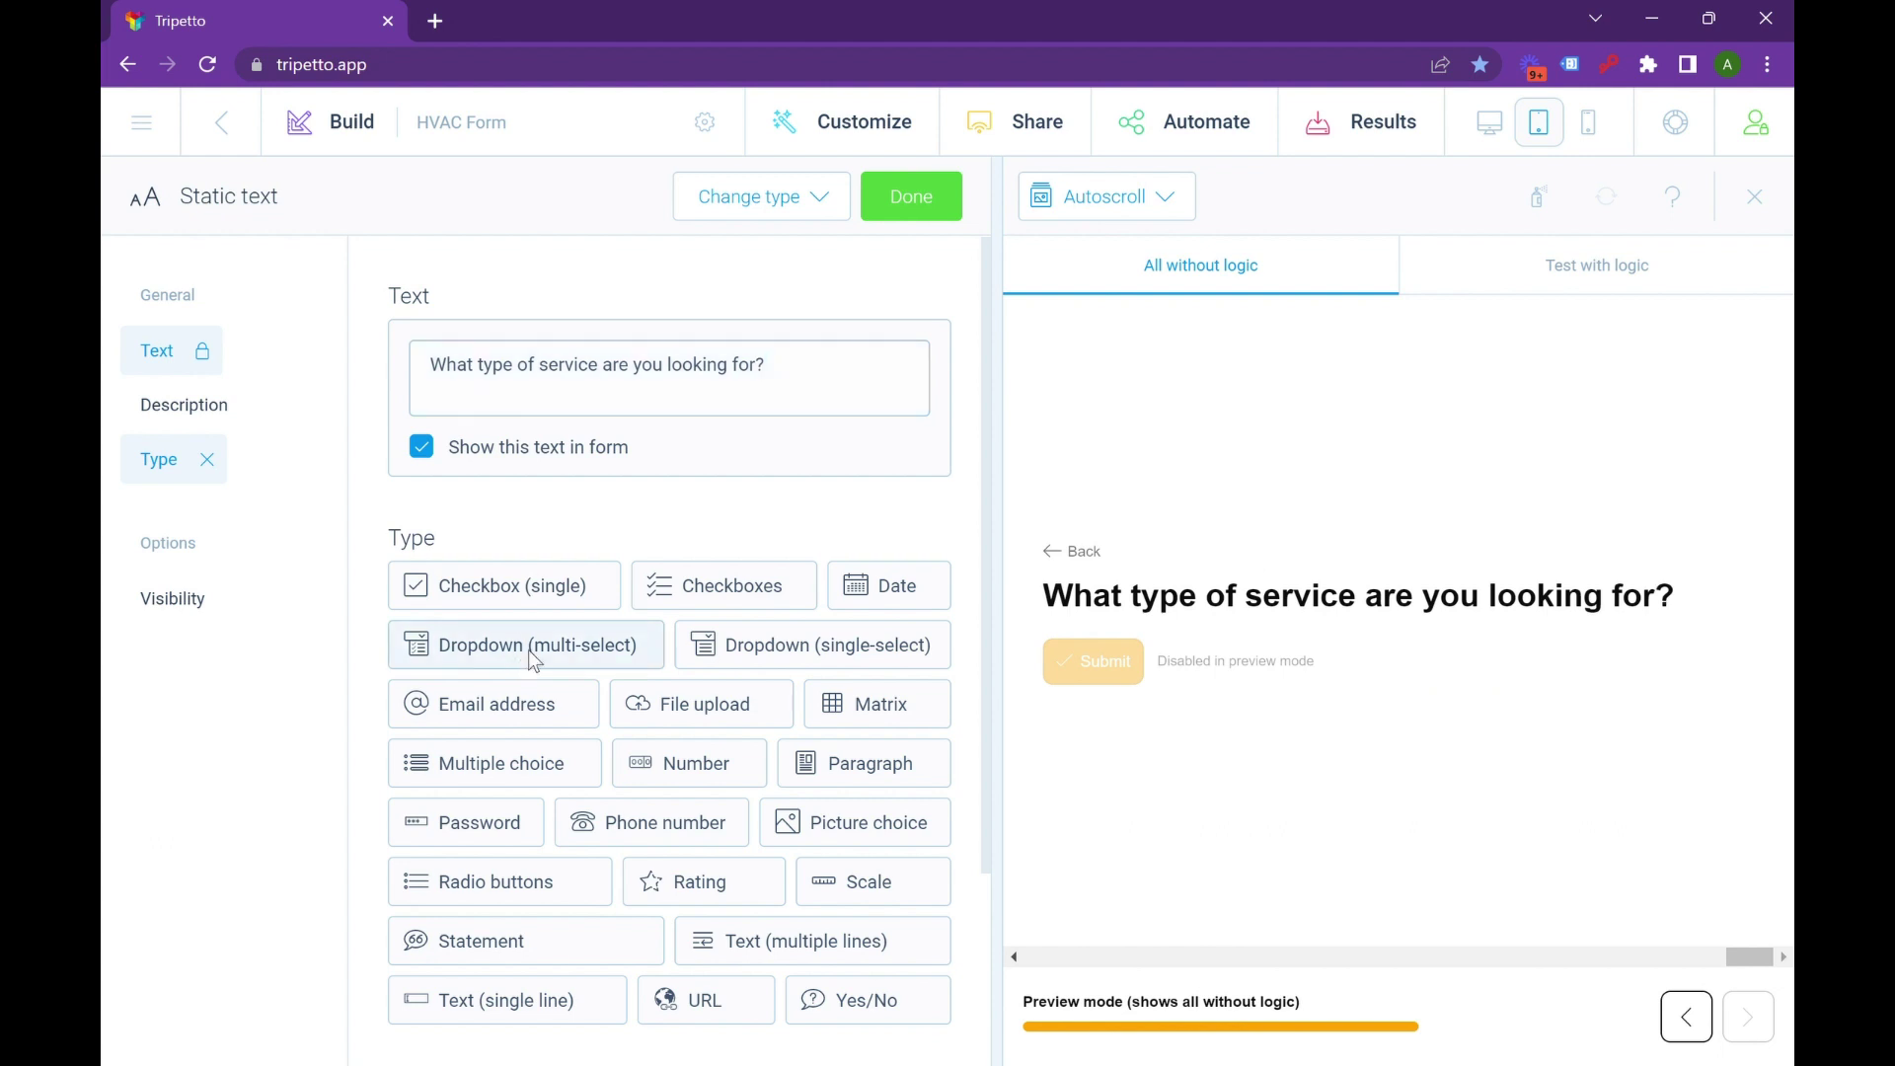
click(533, 658)
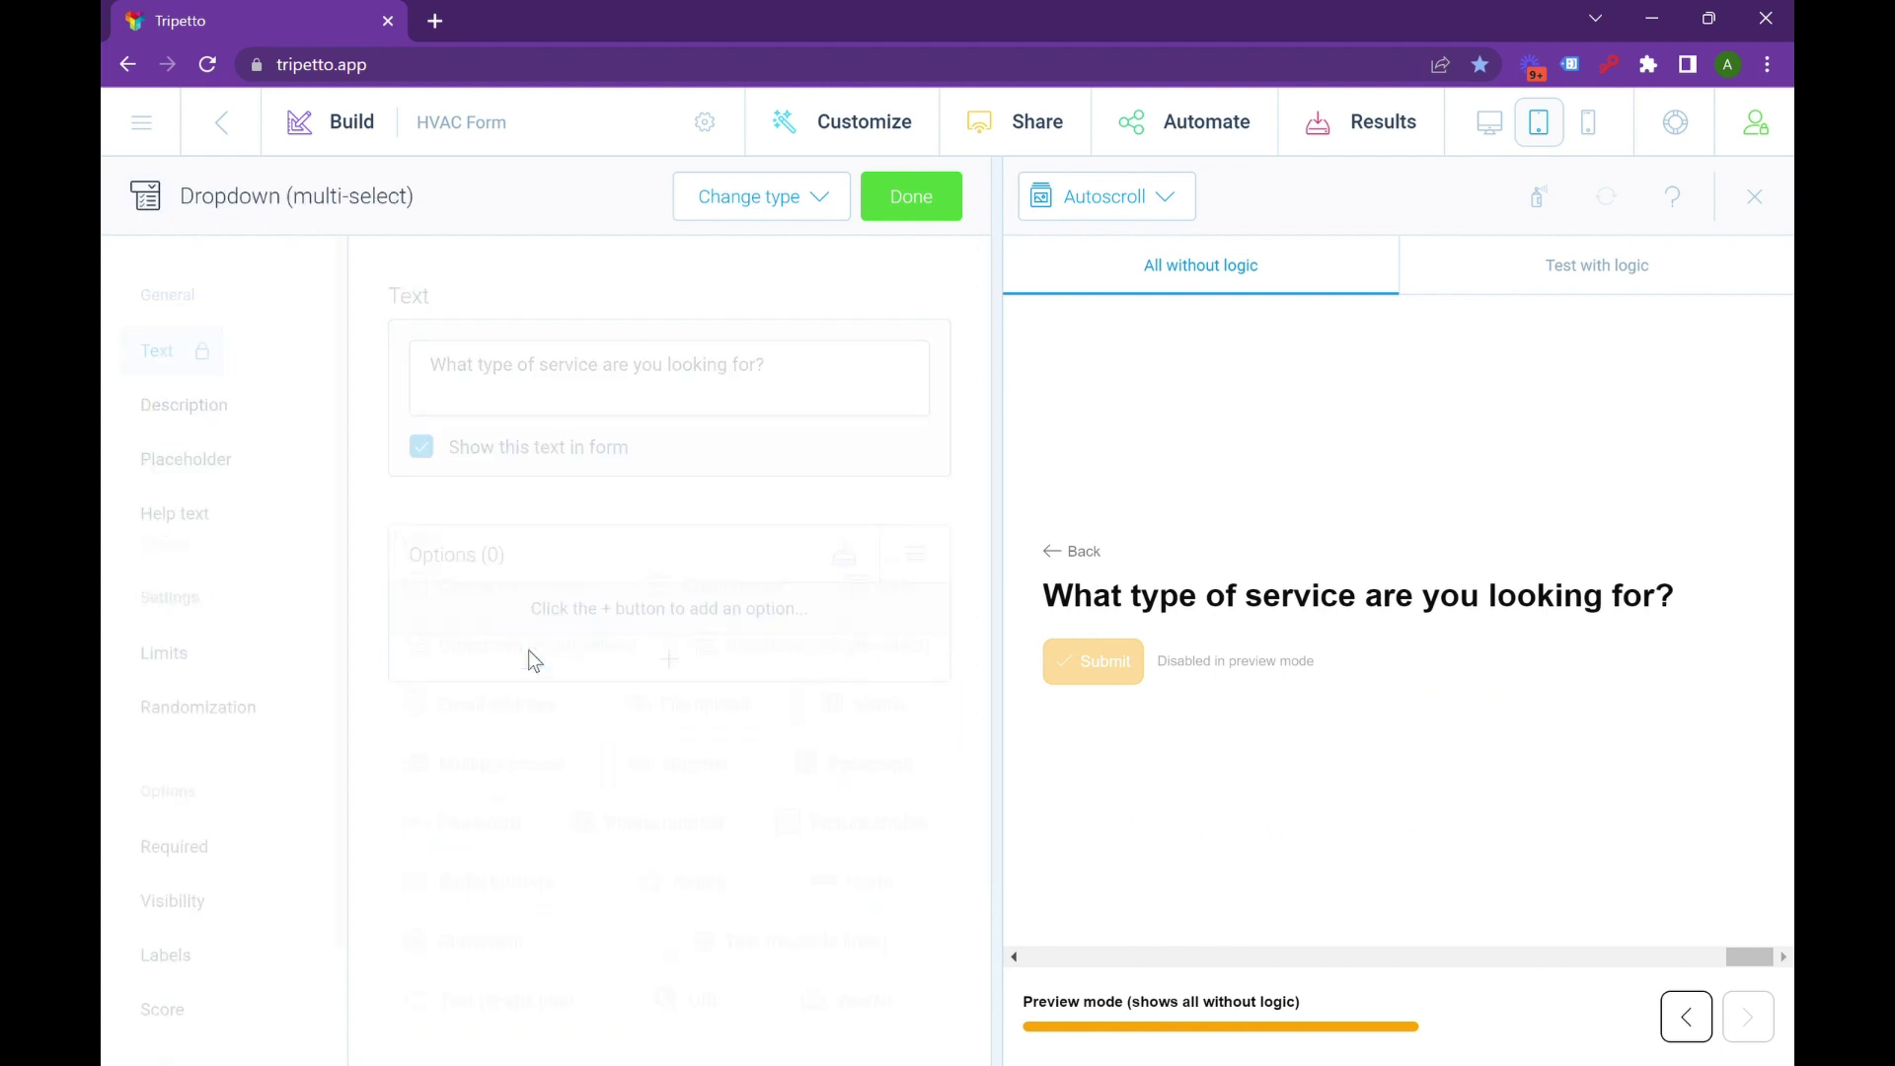
Give the dropdown the options Personal Injury and LLC and finish editing.
click(669, 660)
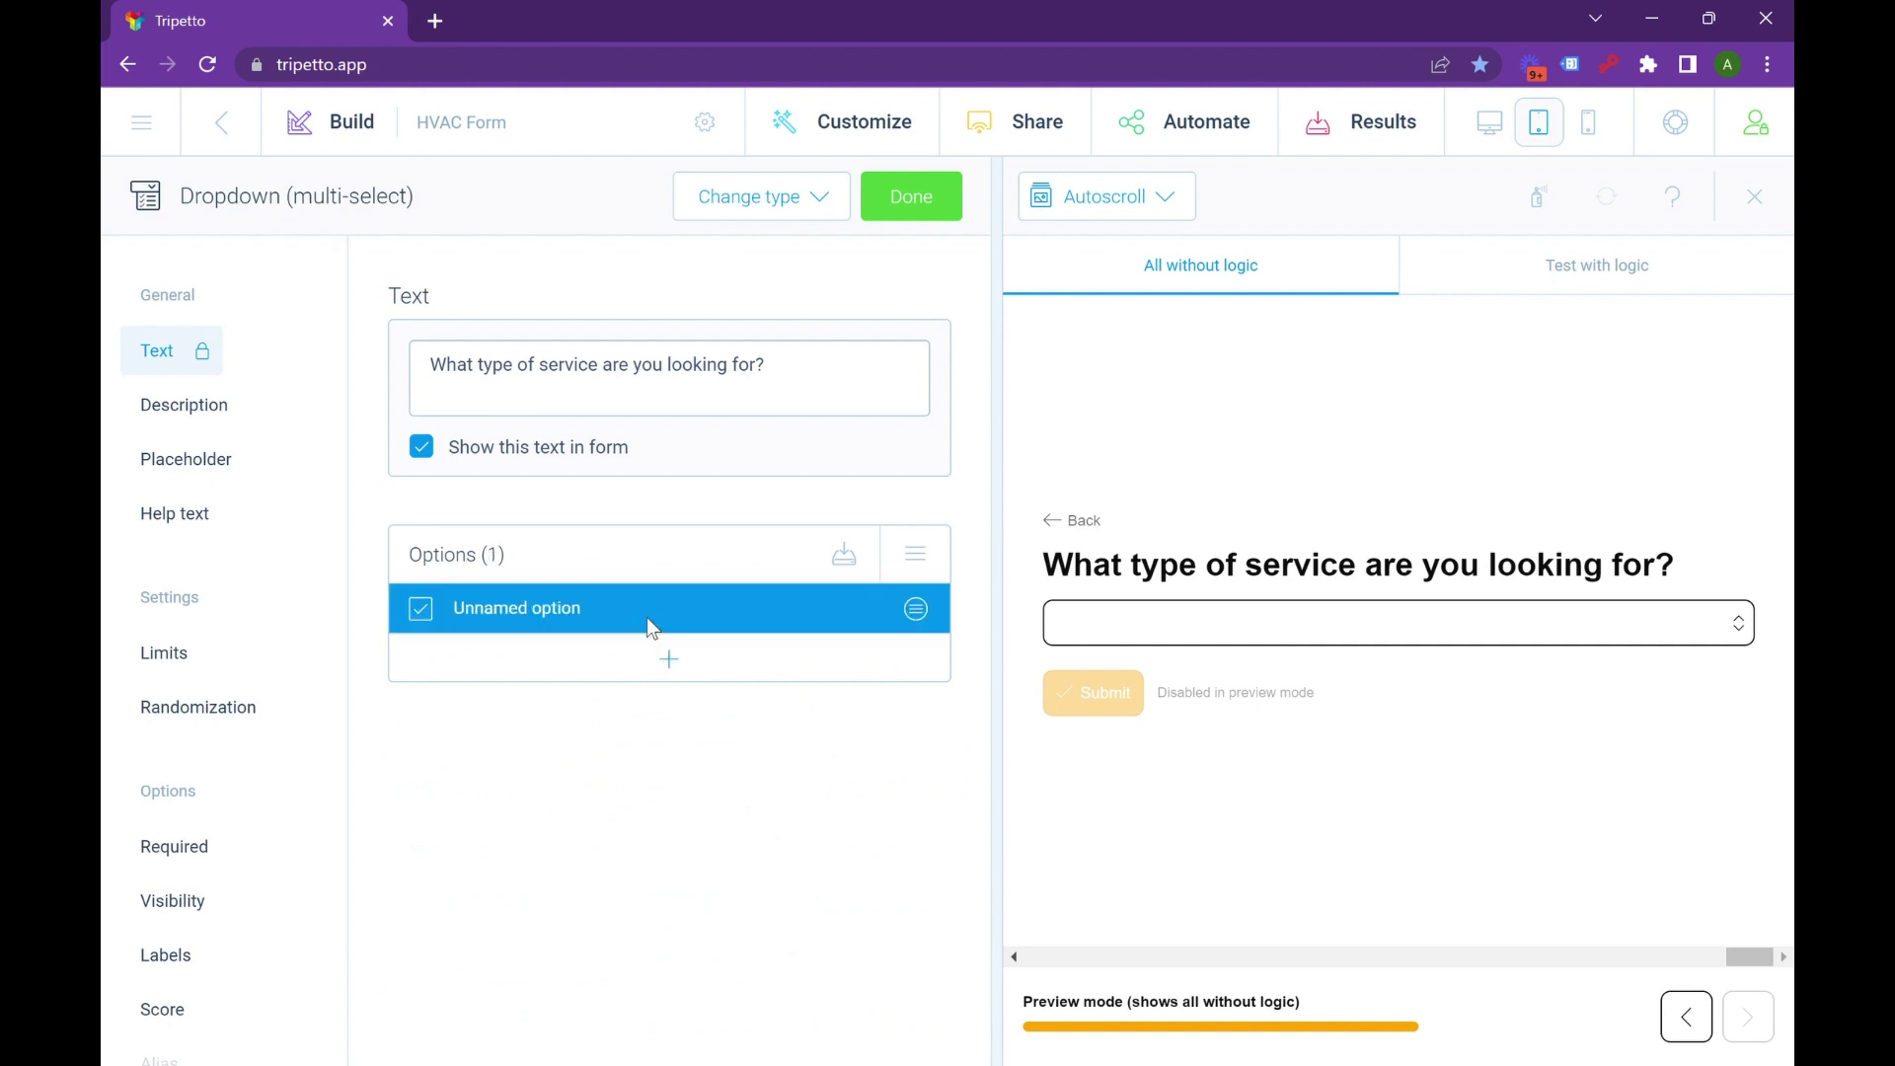
text(Personal)
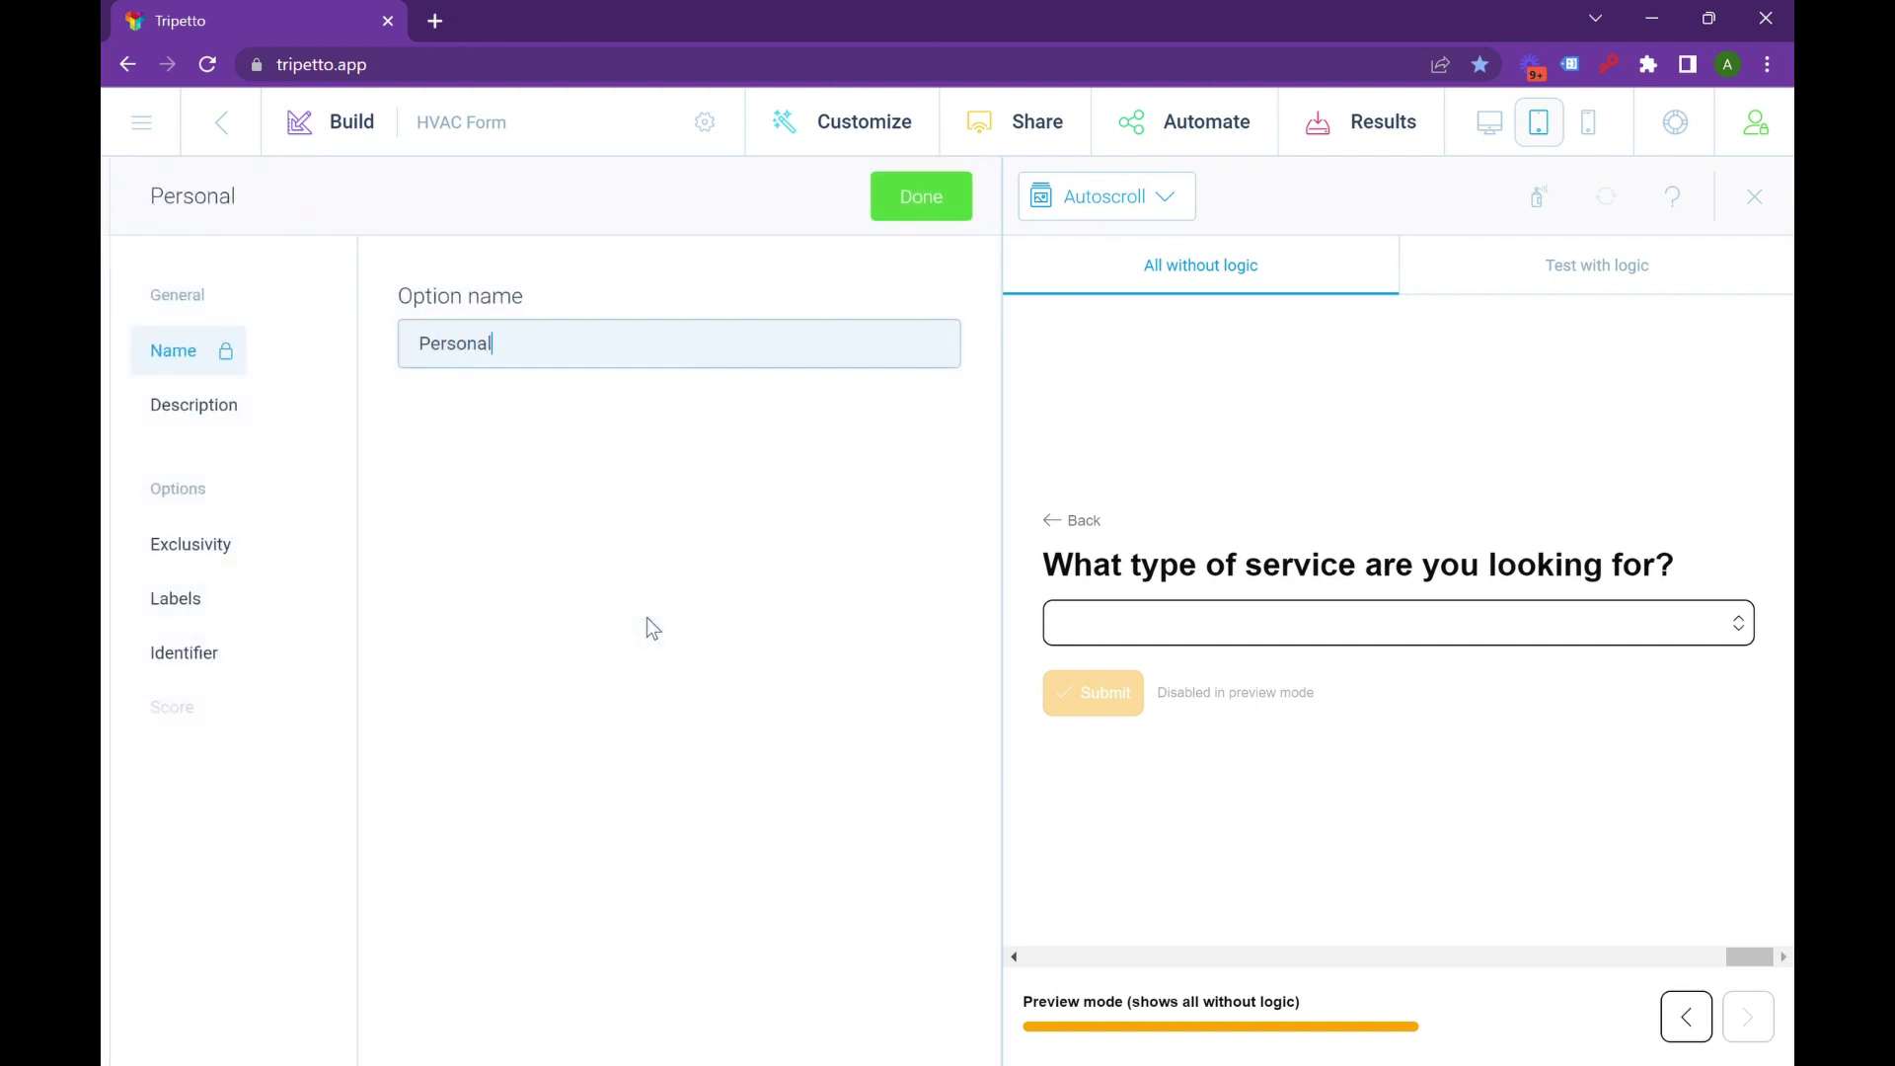
text( Injury)
key(Return)
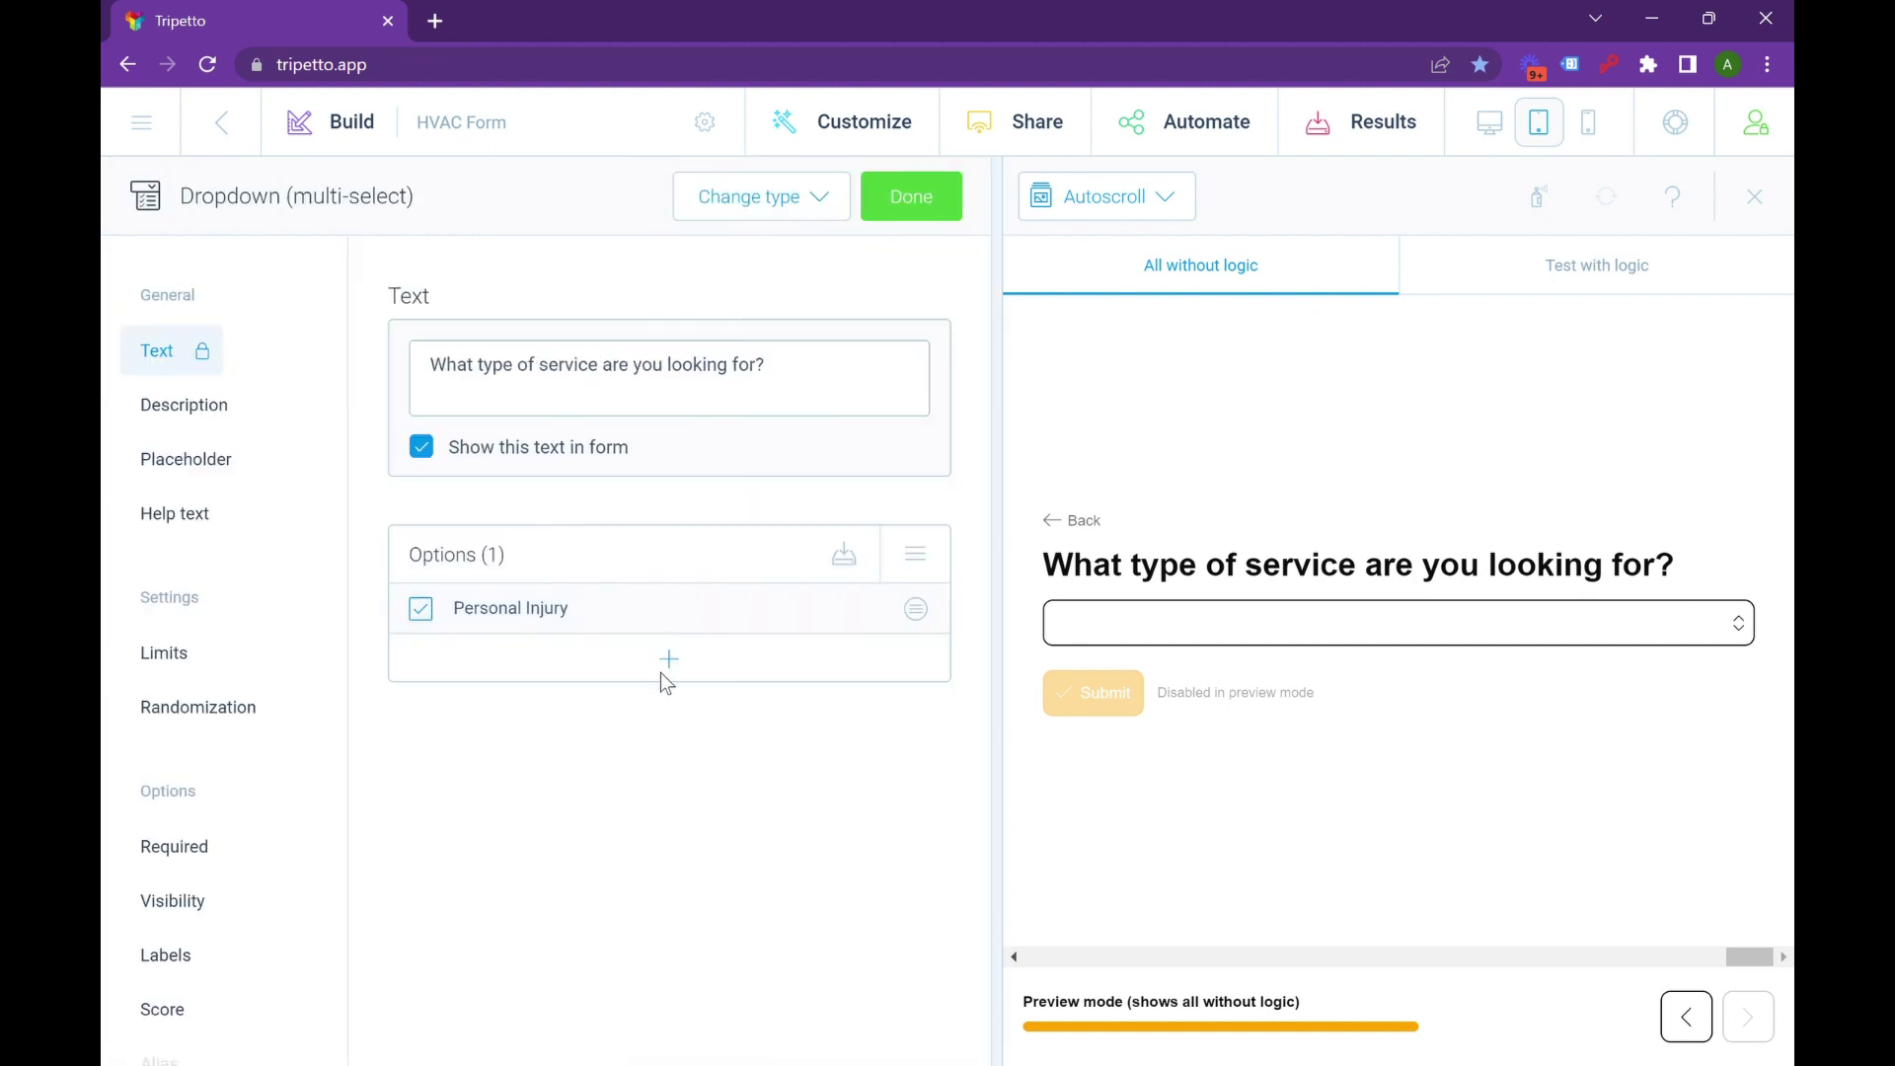
click(661, 667)
text(LLC)
key(Return)
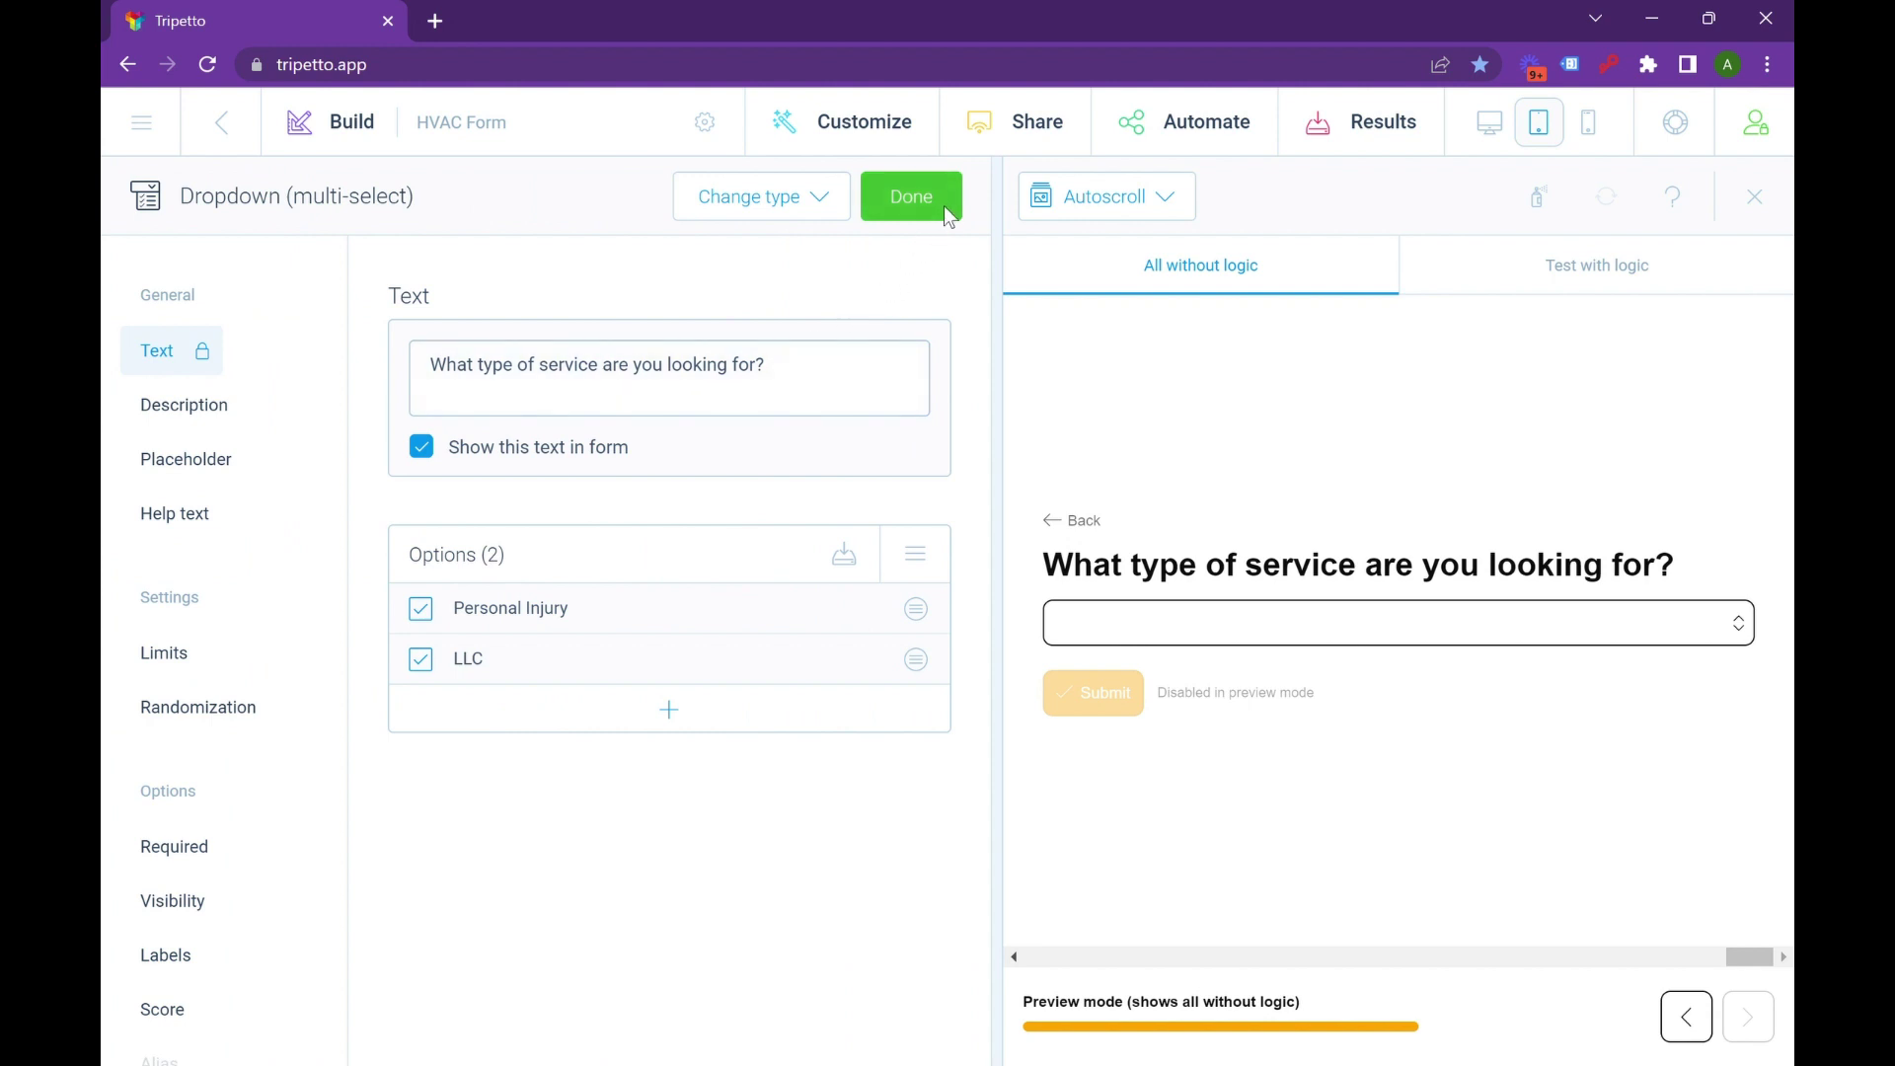
click(946, 194)
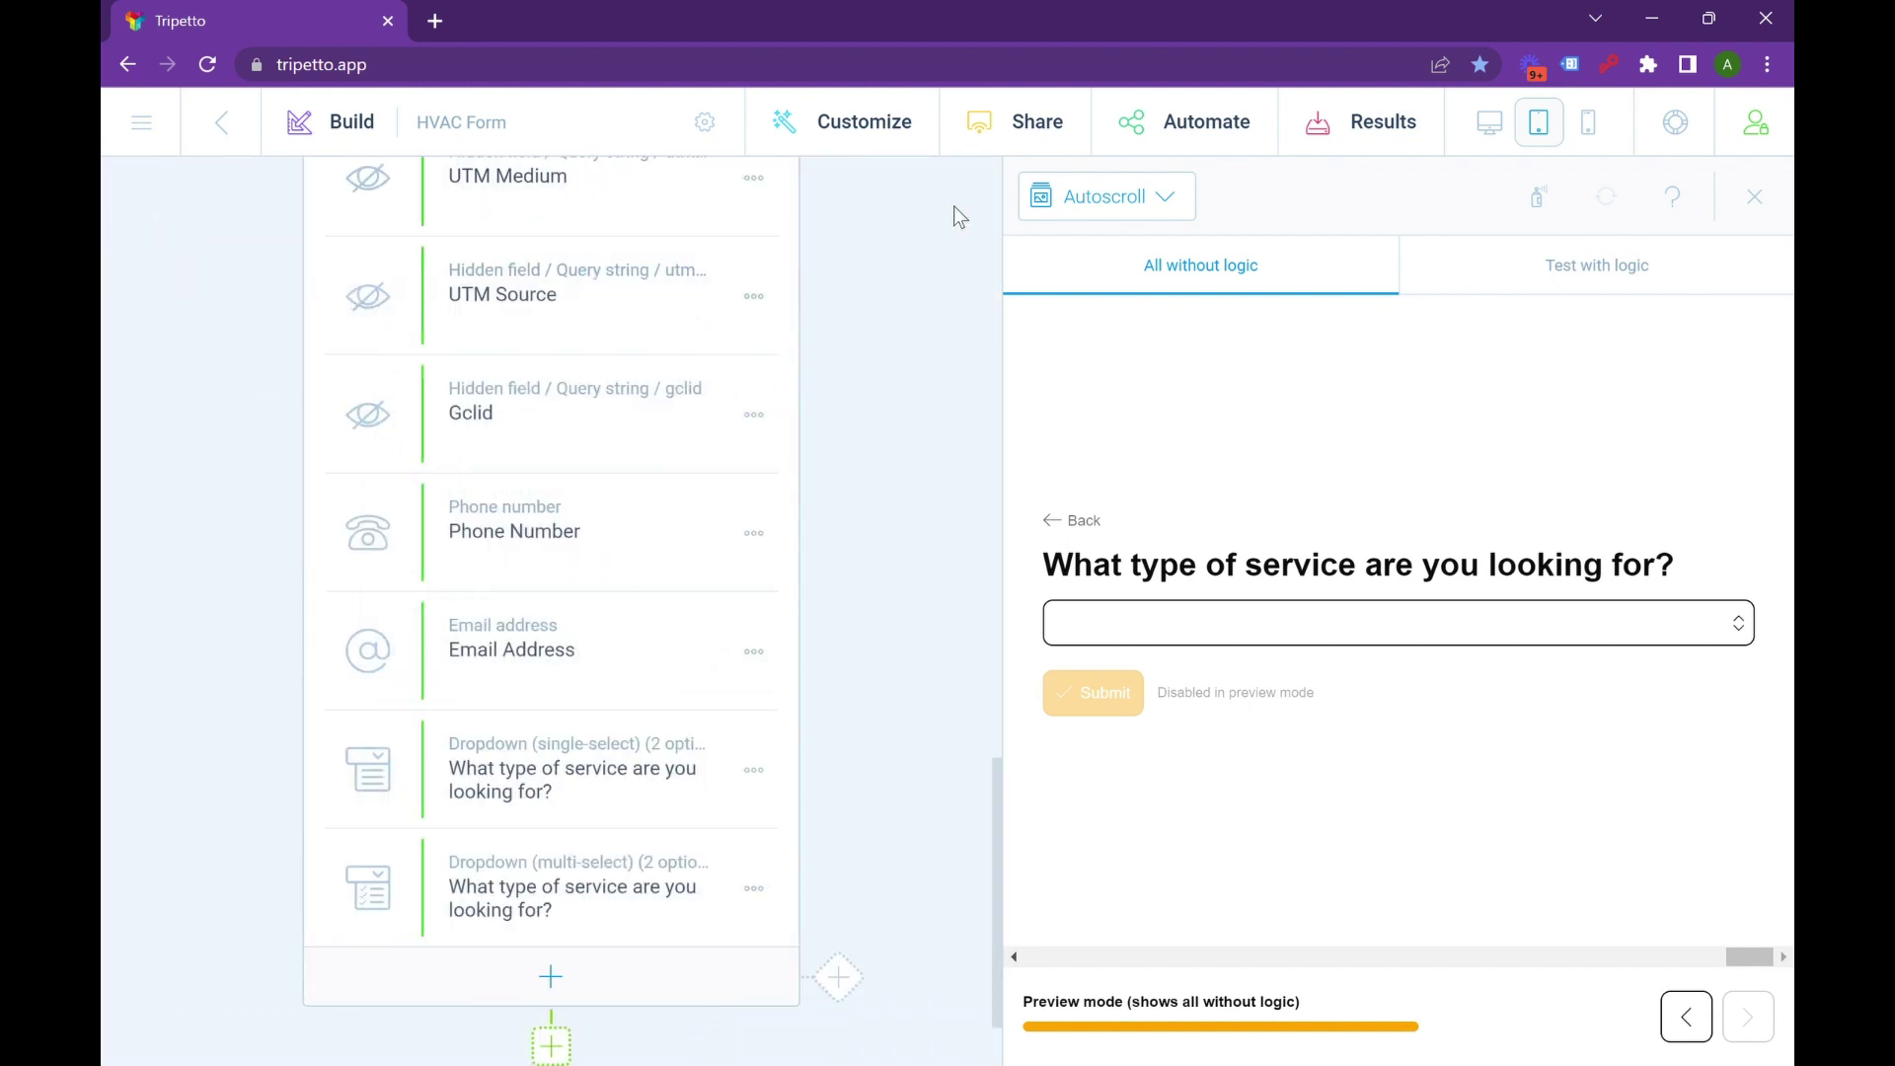
Test the dropdown in preview by selecting and clearing Personal Injury and LLC, then reopen the question.
click(1537, 639)
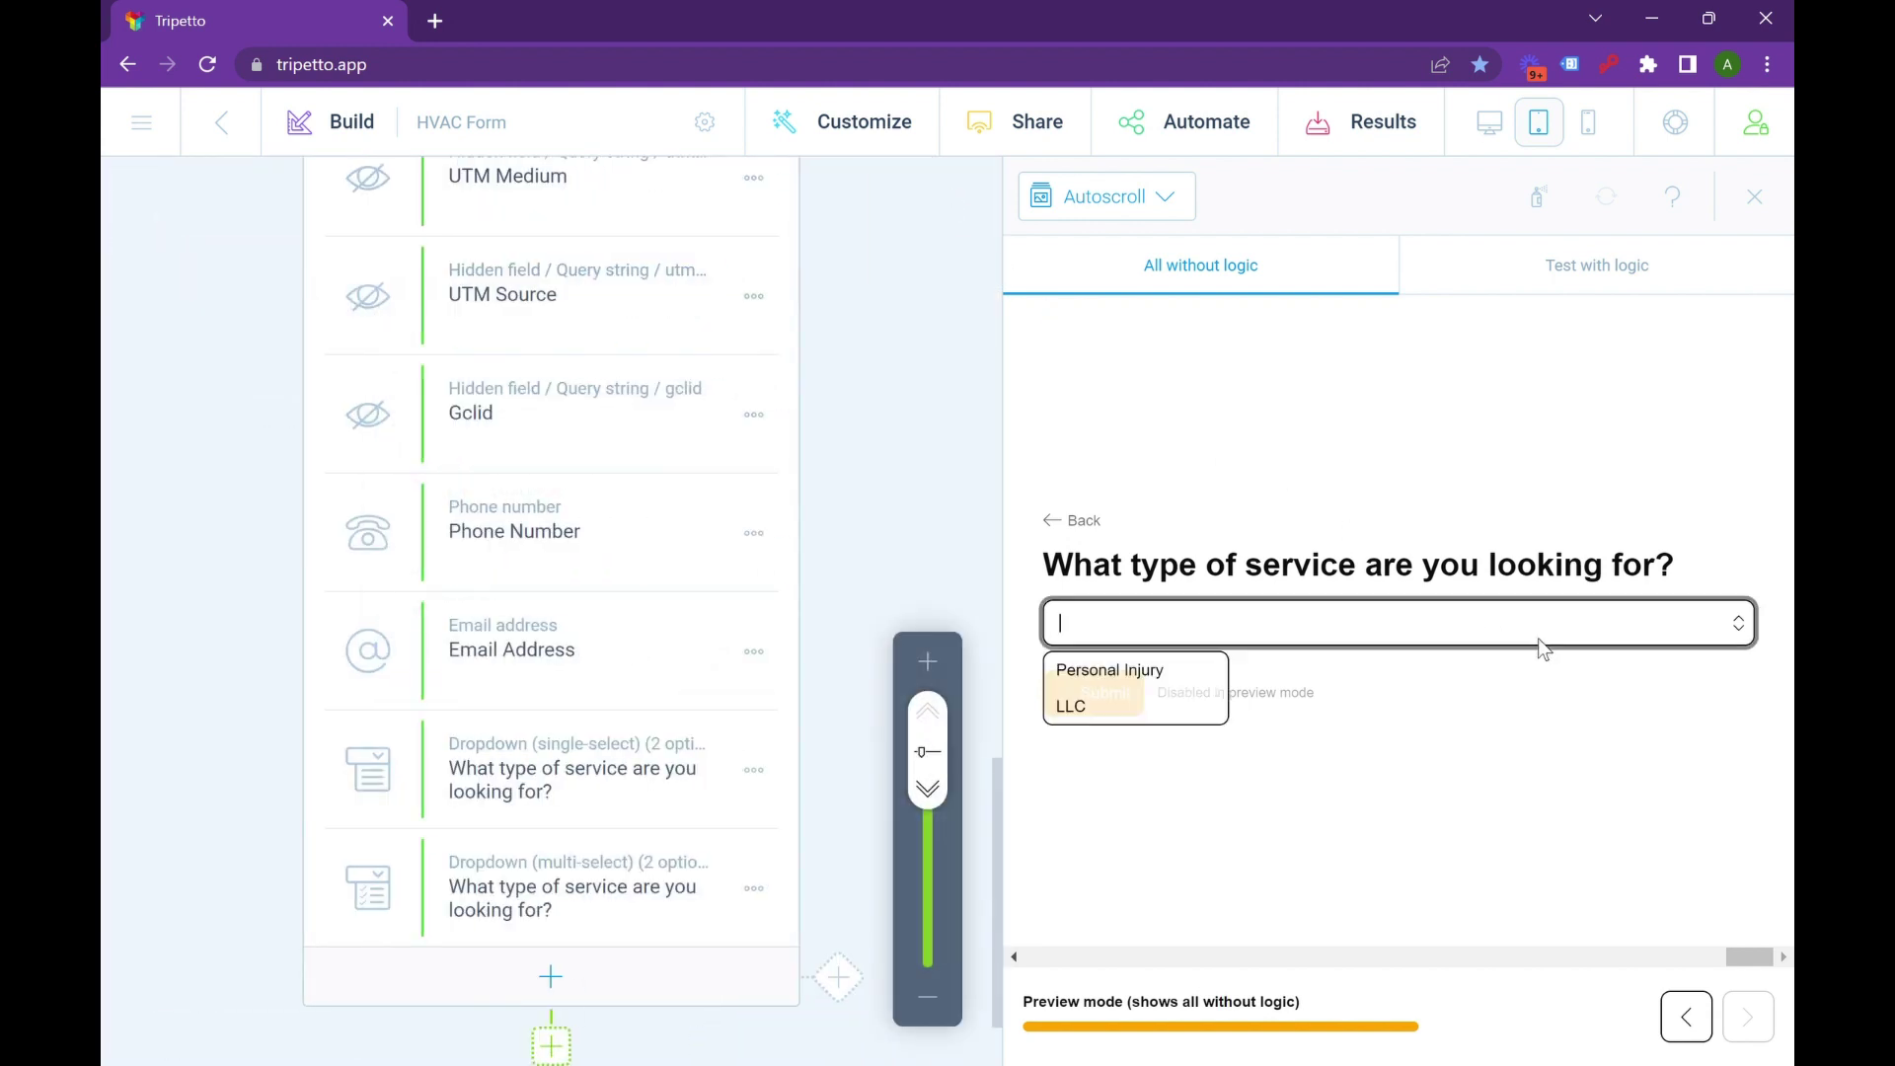
click(1125, 683)
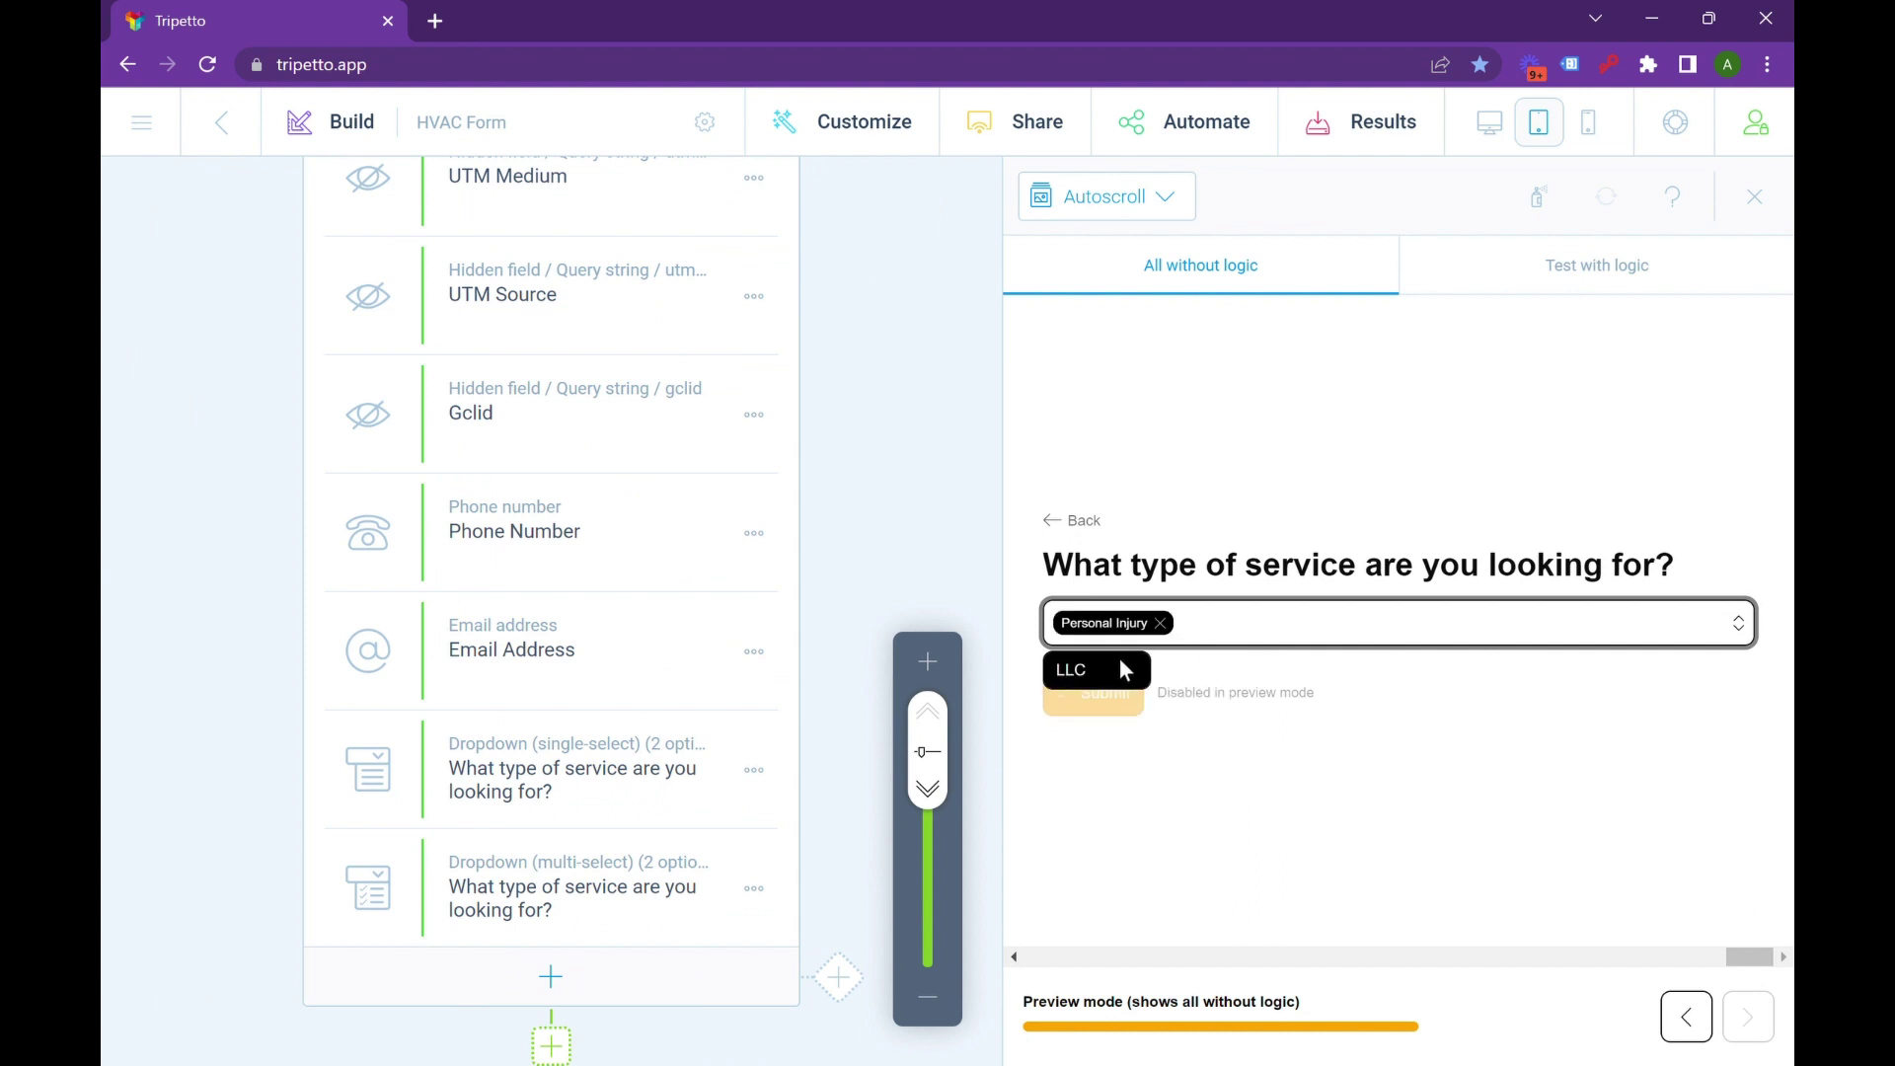
click(1120, 659)
click(1224, 623)
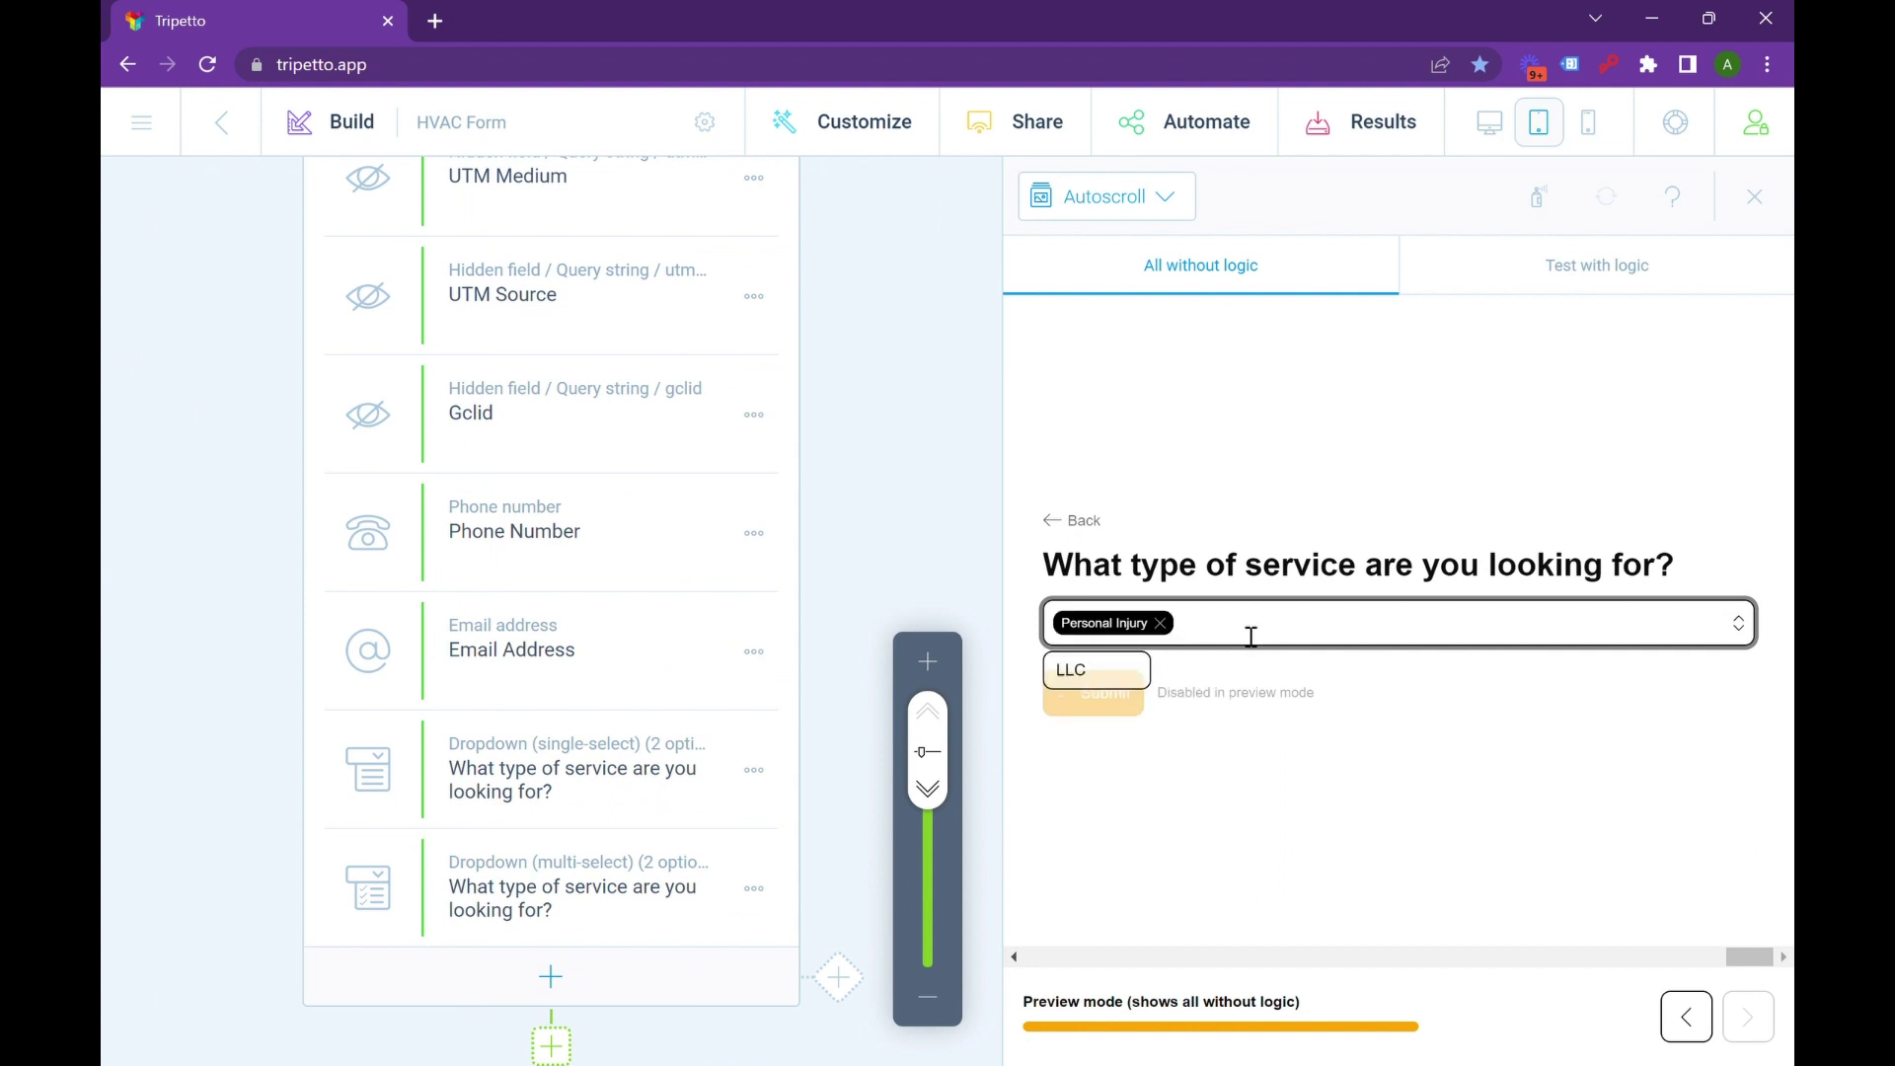
click(1162, 624)
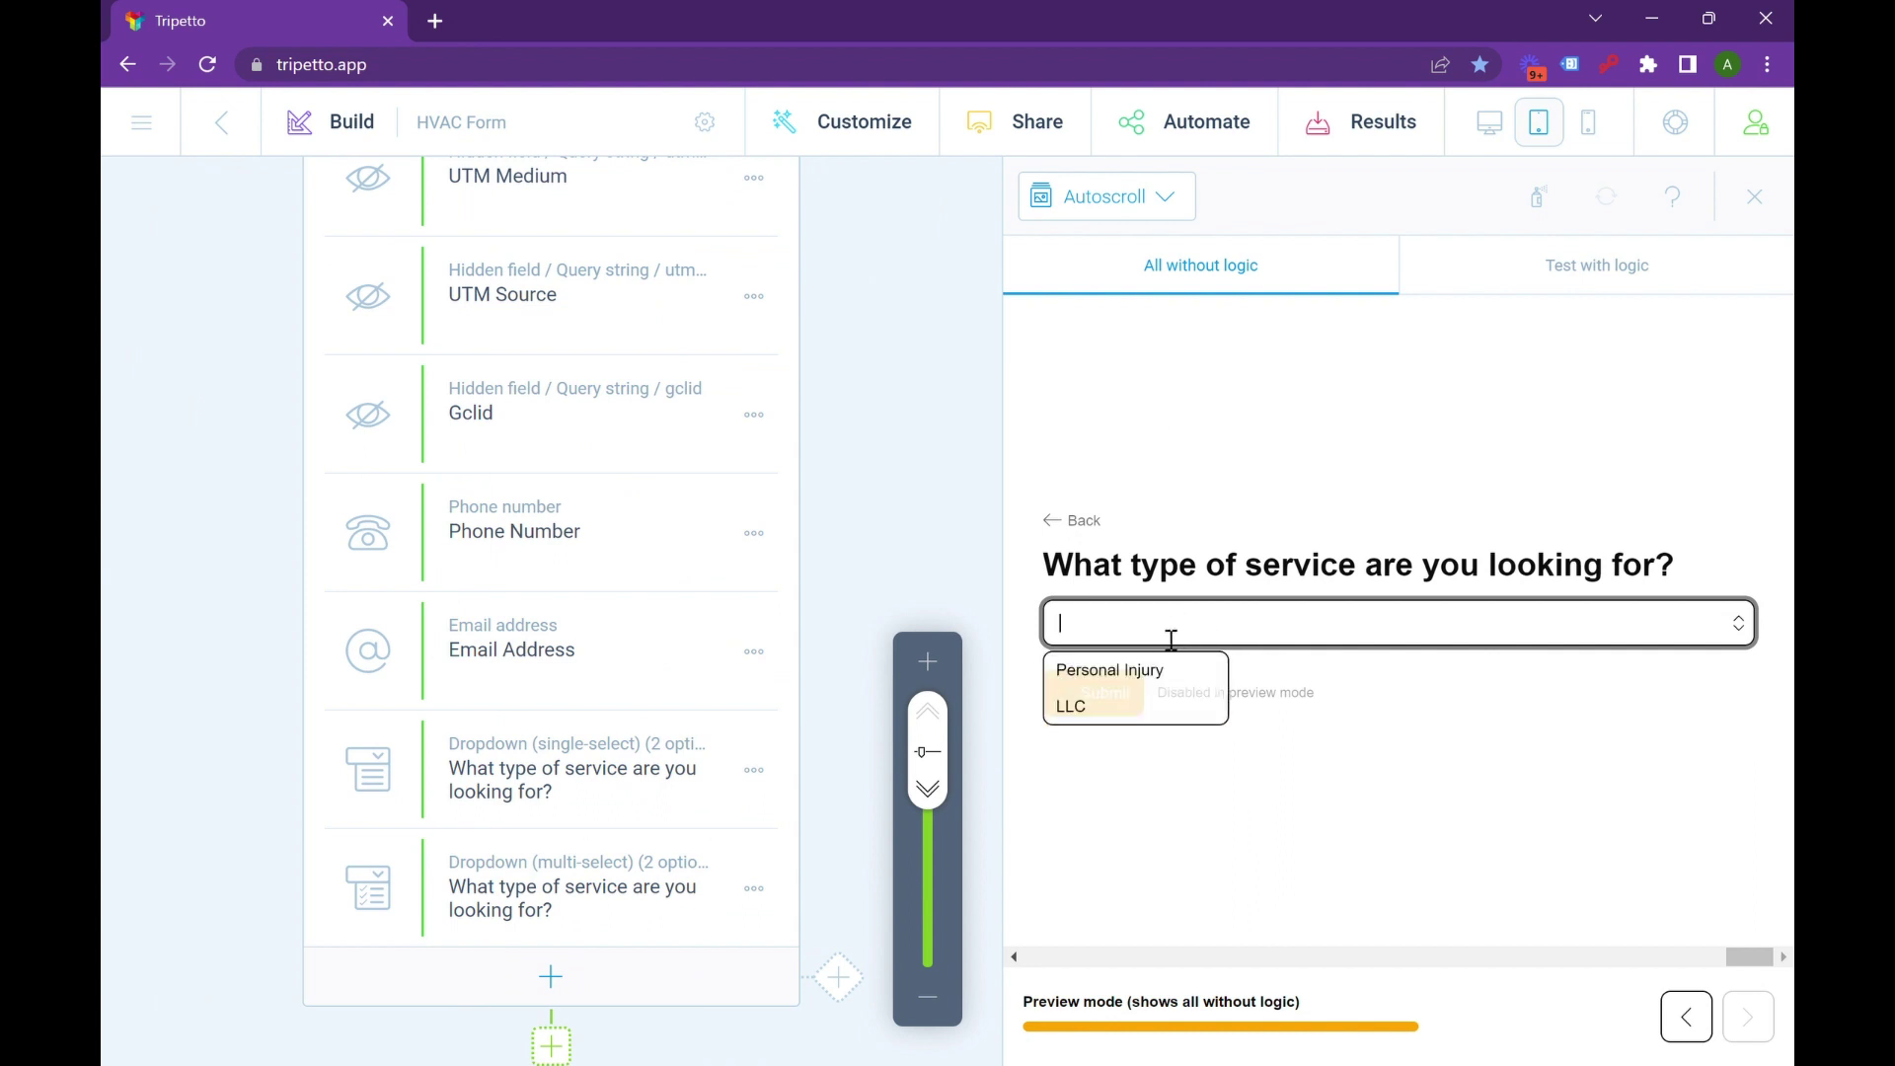
click(620, 920)
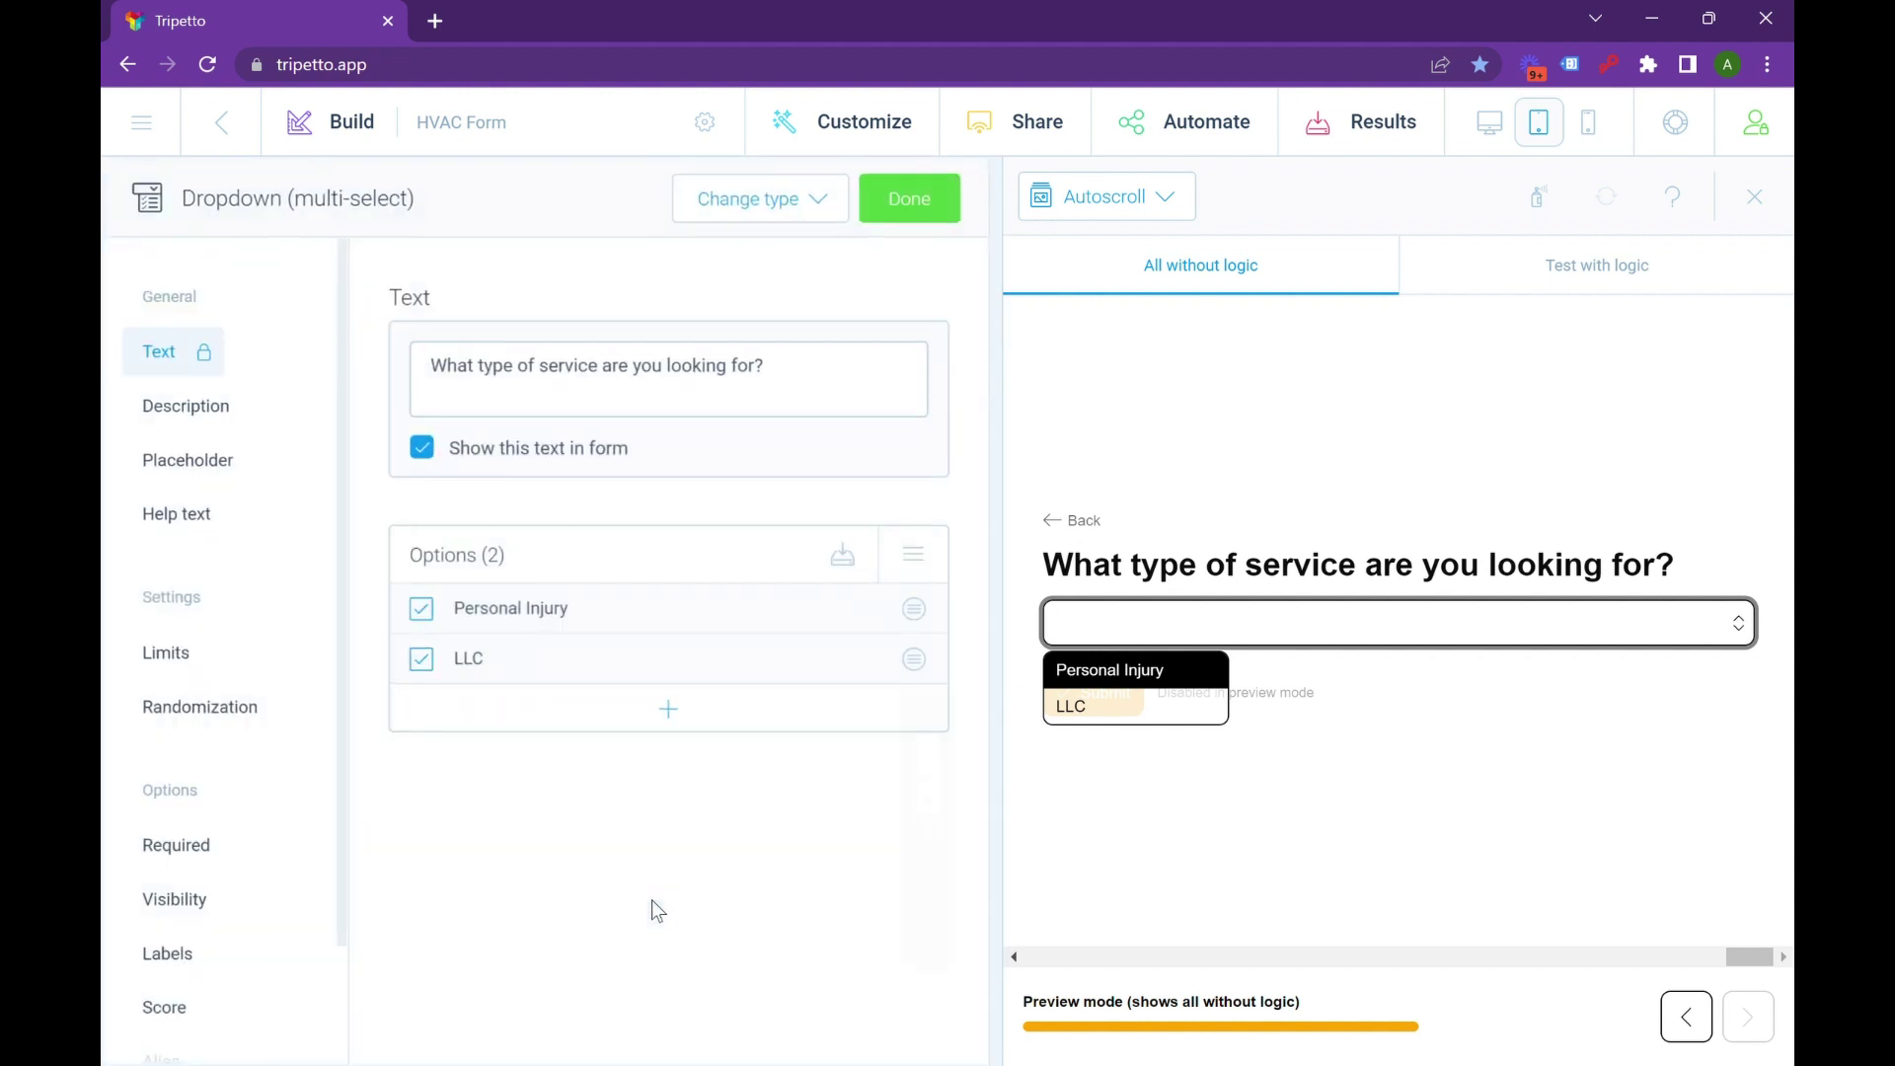
Change the service question to Dropdown (single-select), test LLC and Personal Injury in preview, and finish.
click(812, 202)
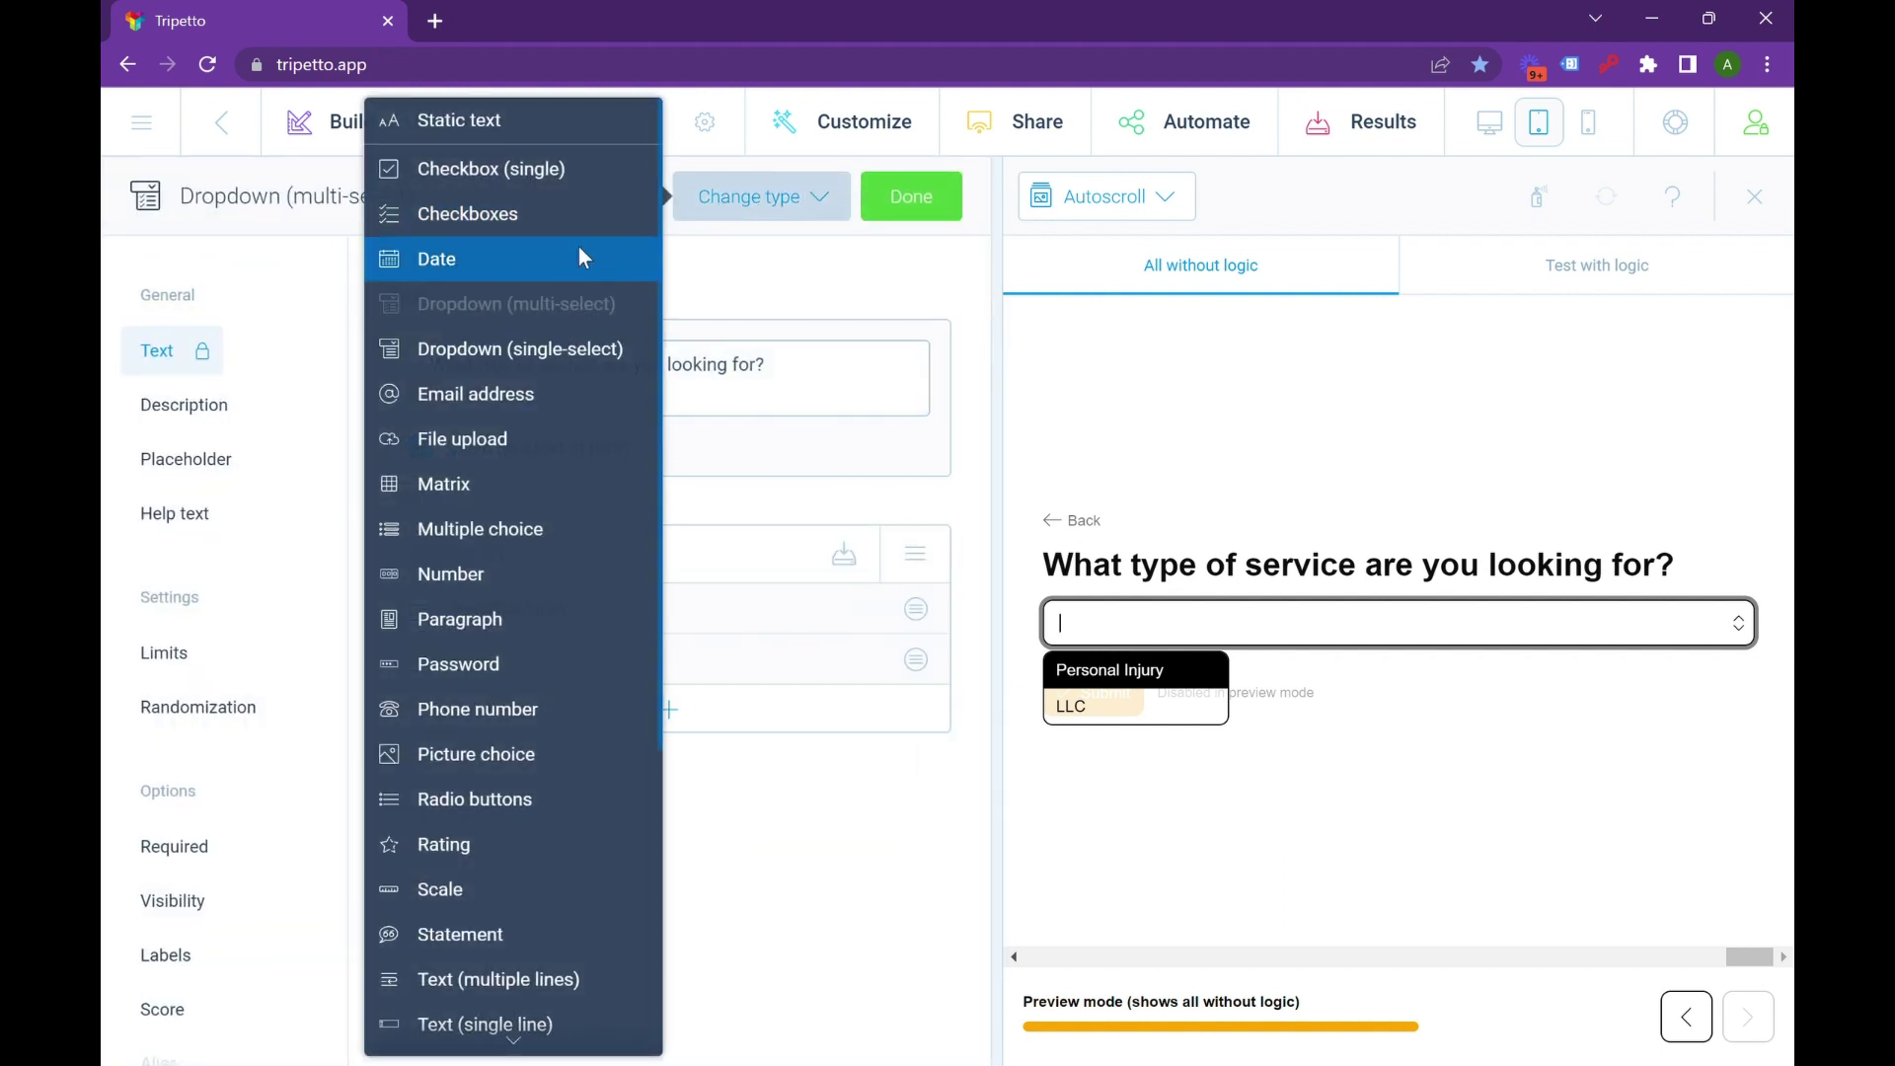
click(574, 345)
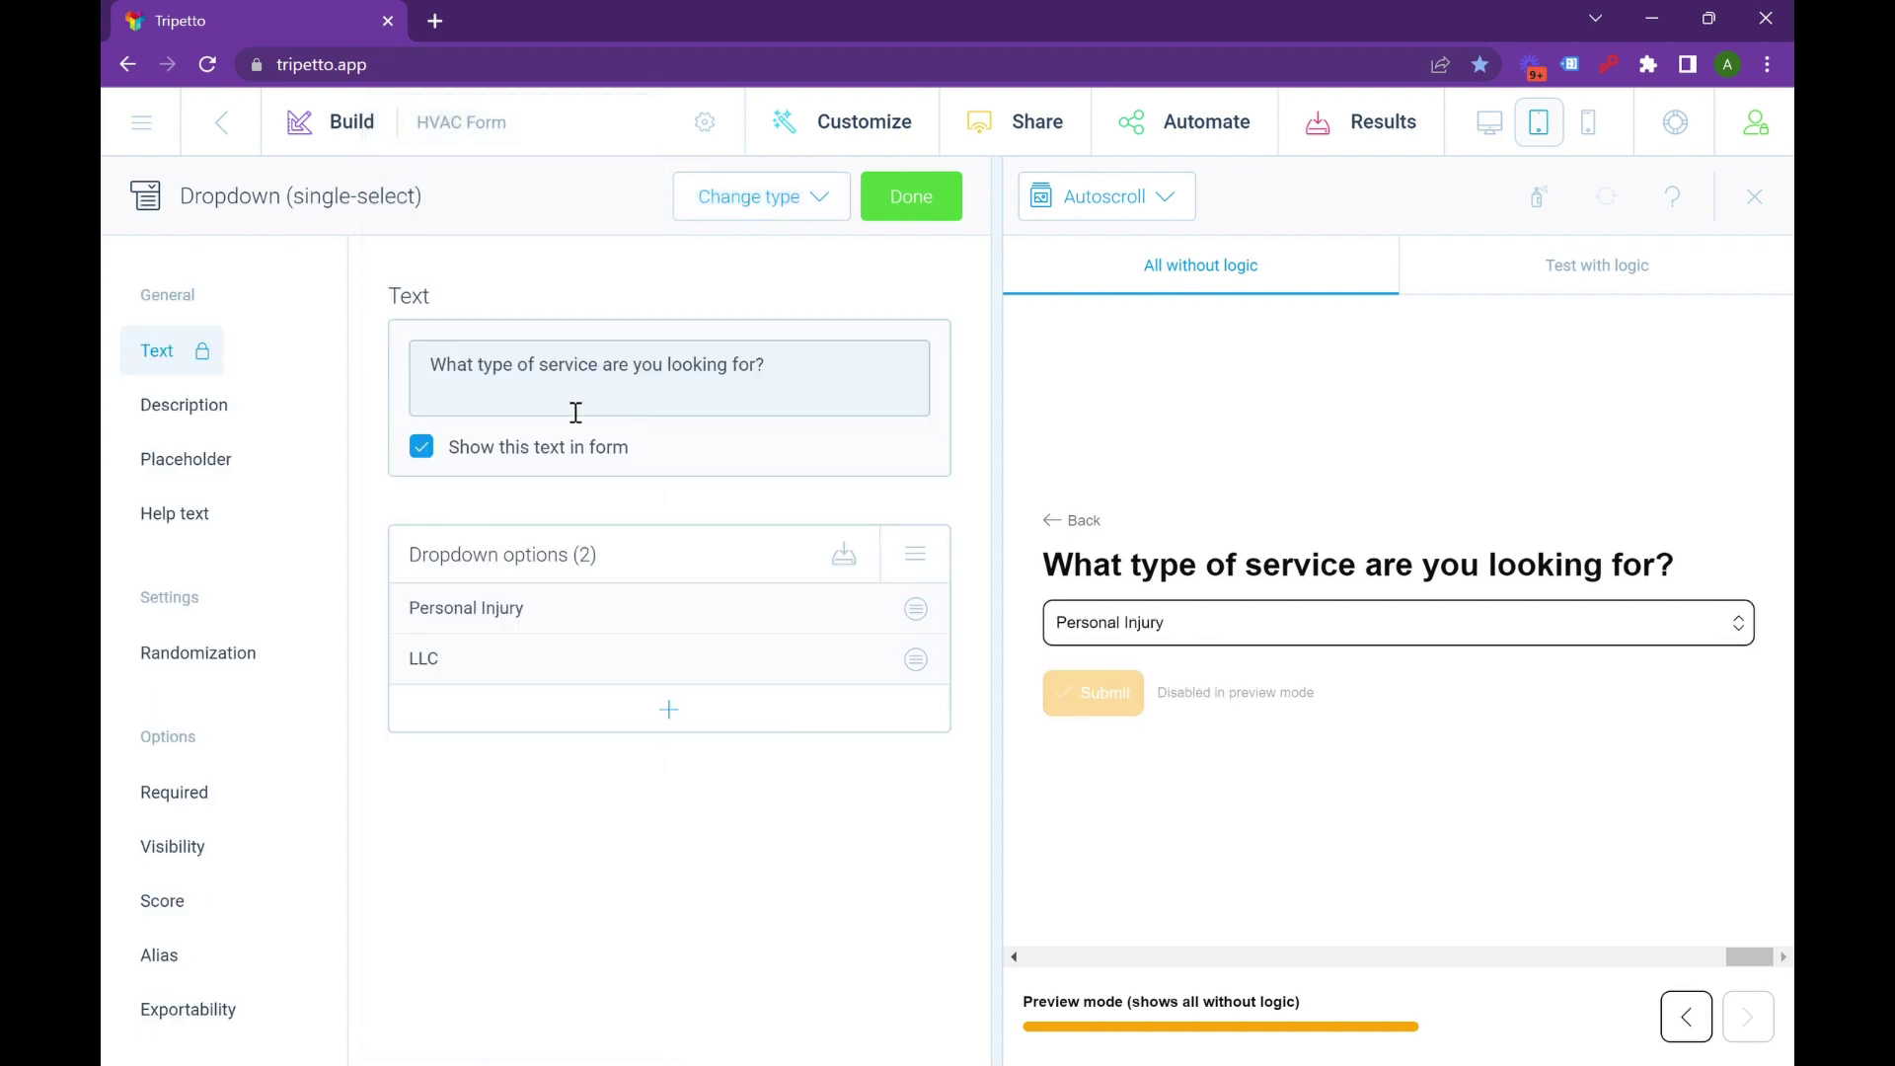
click(1402, 640)
click(1293, 671)
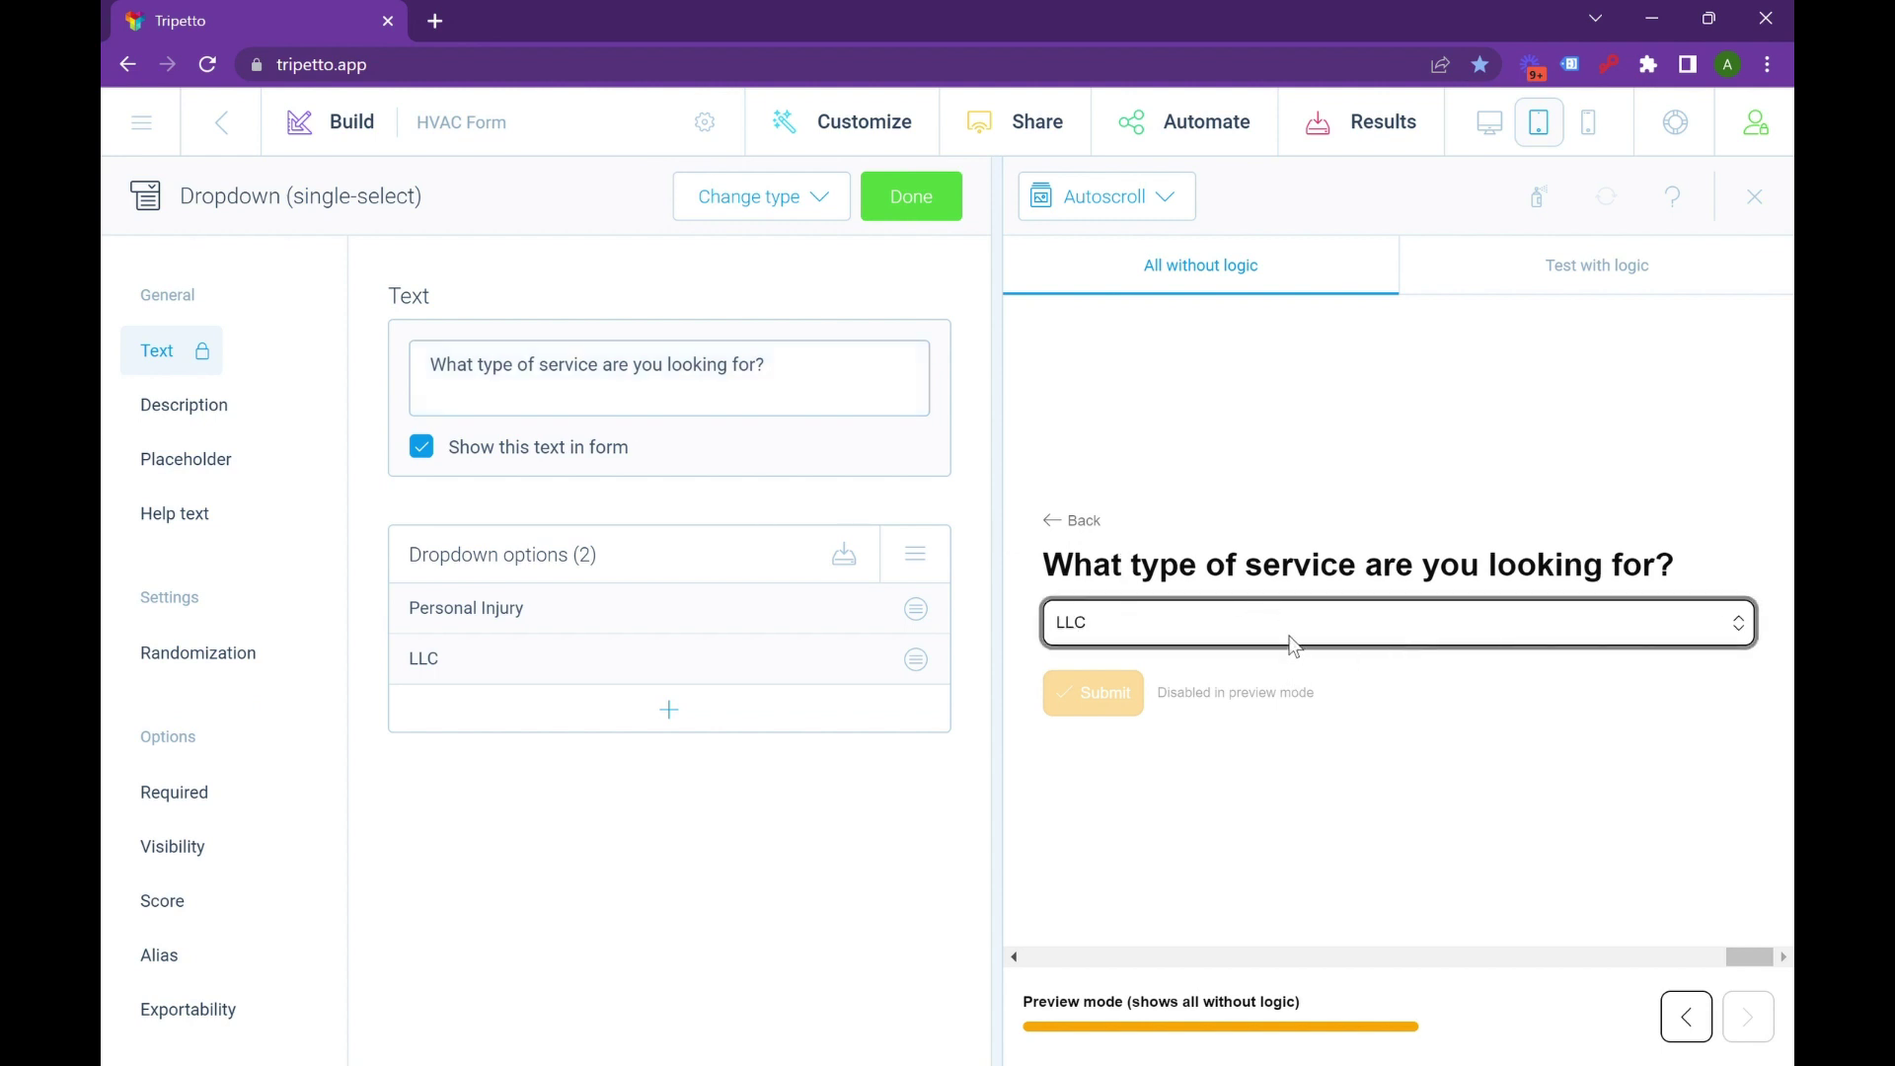
key(Up)
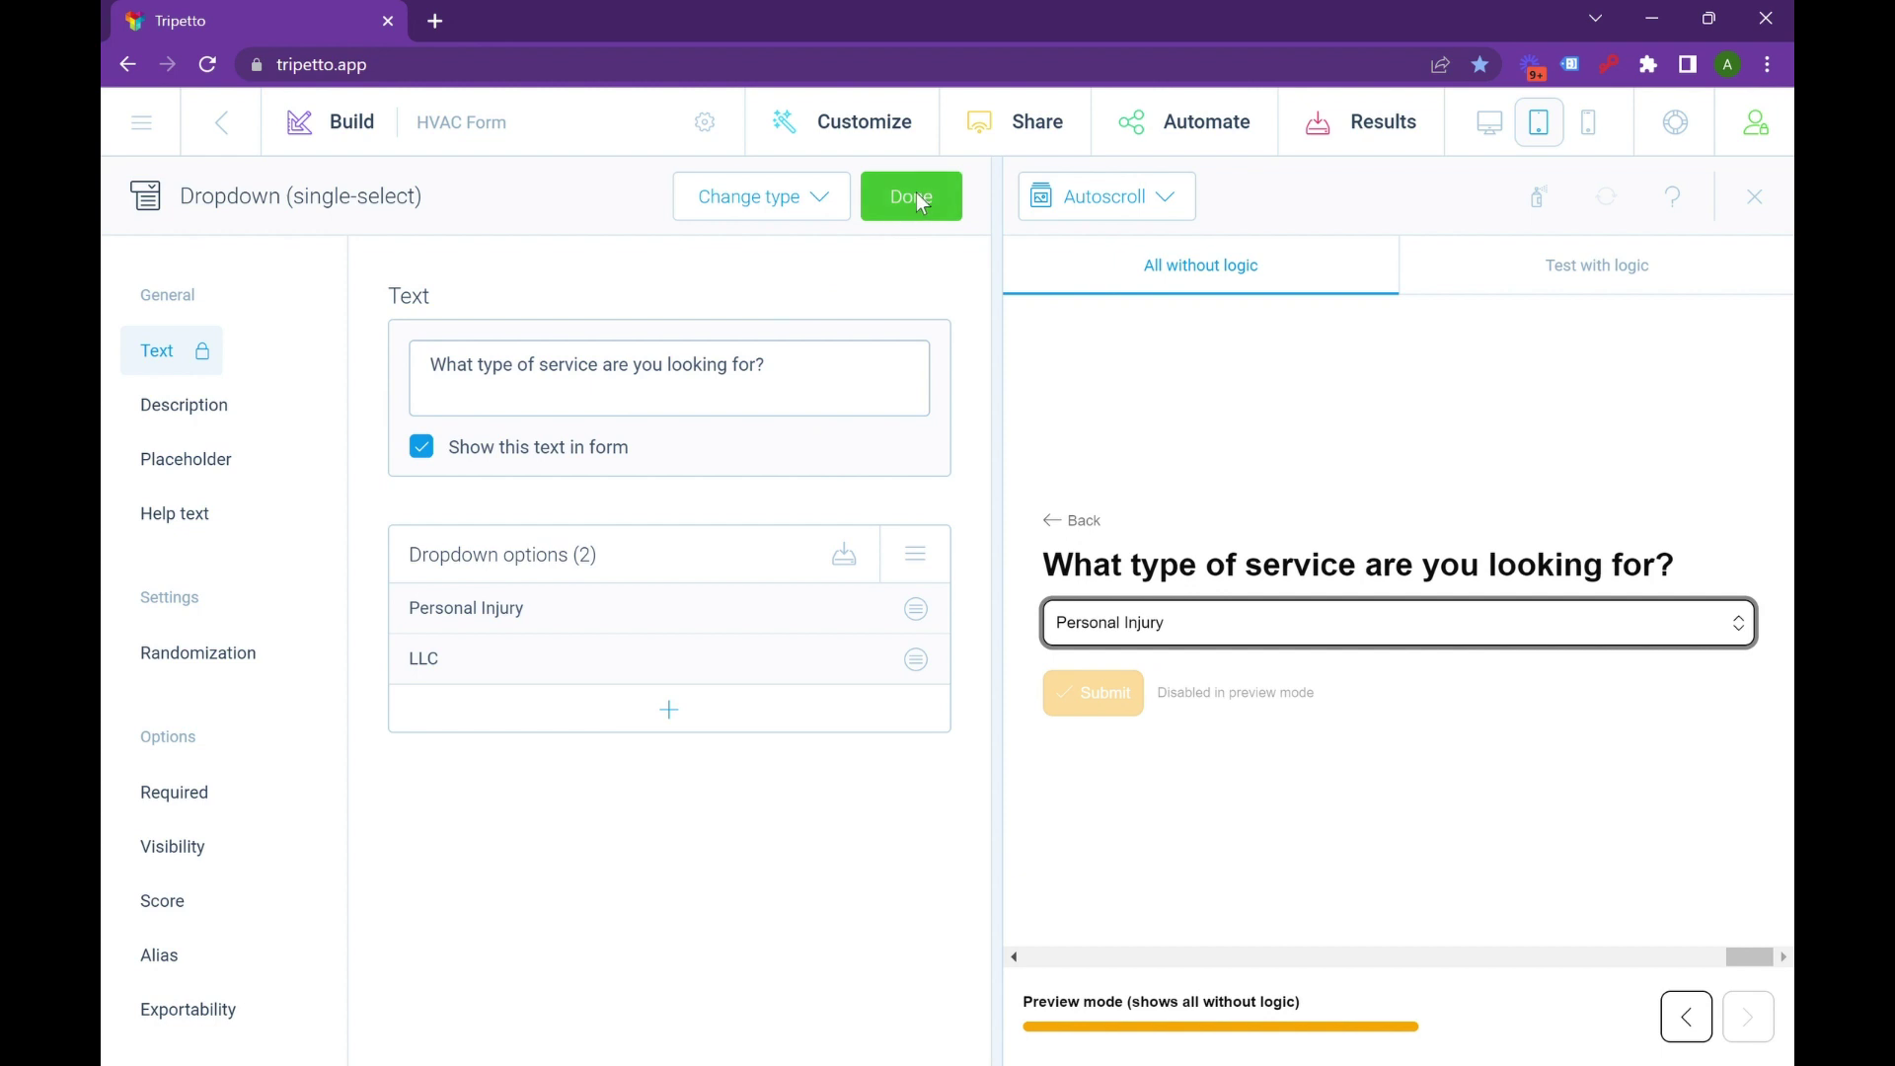
click(920, 202)
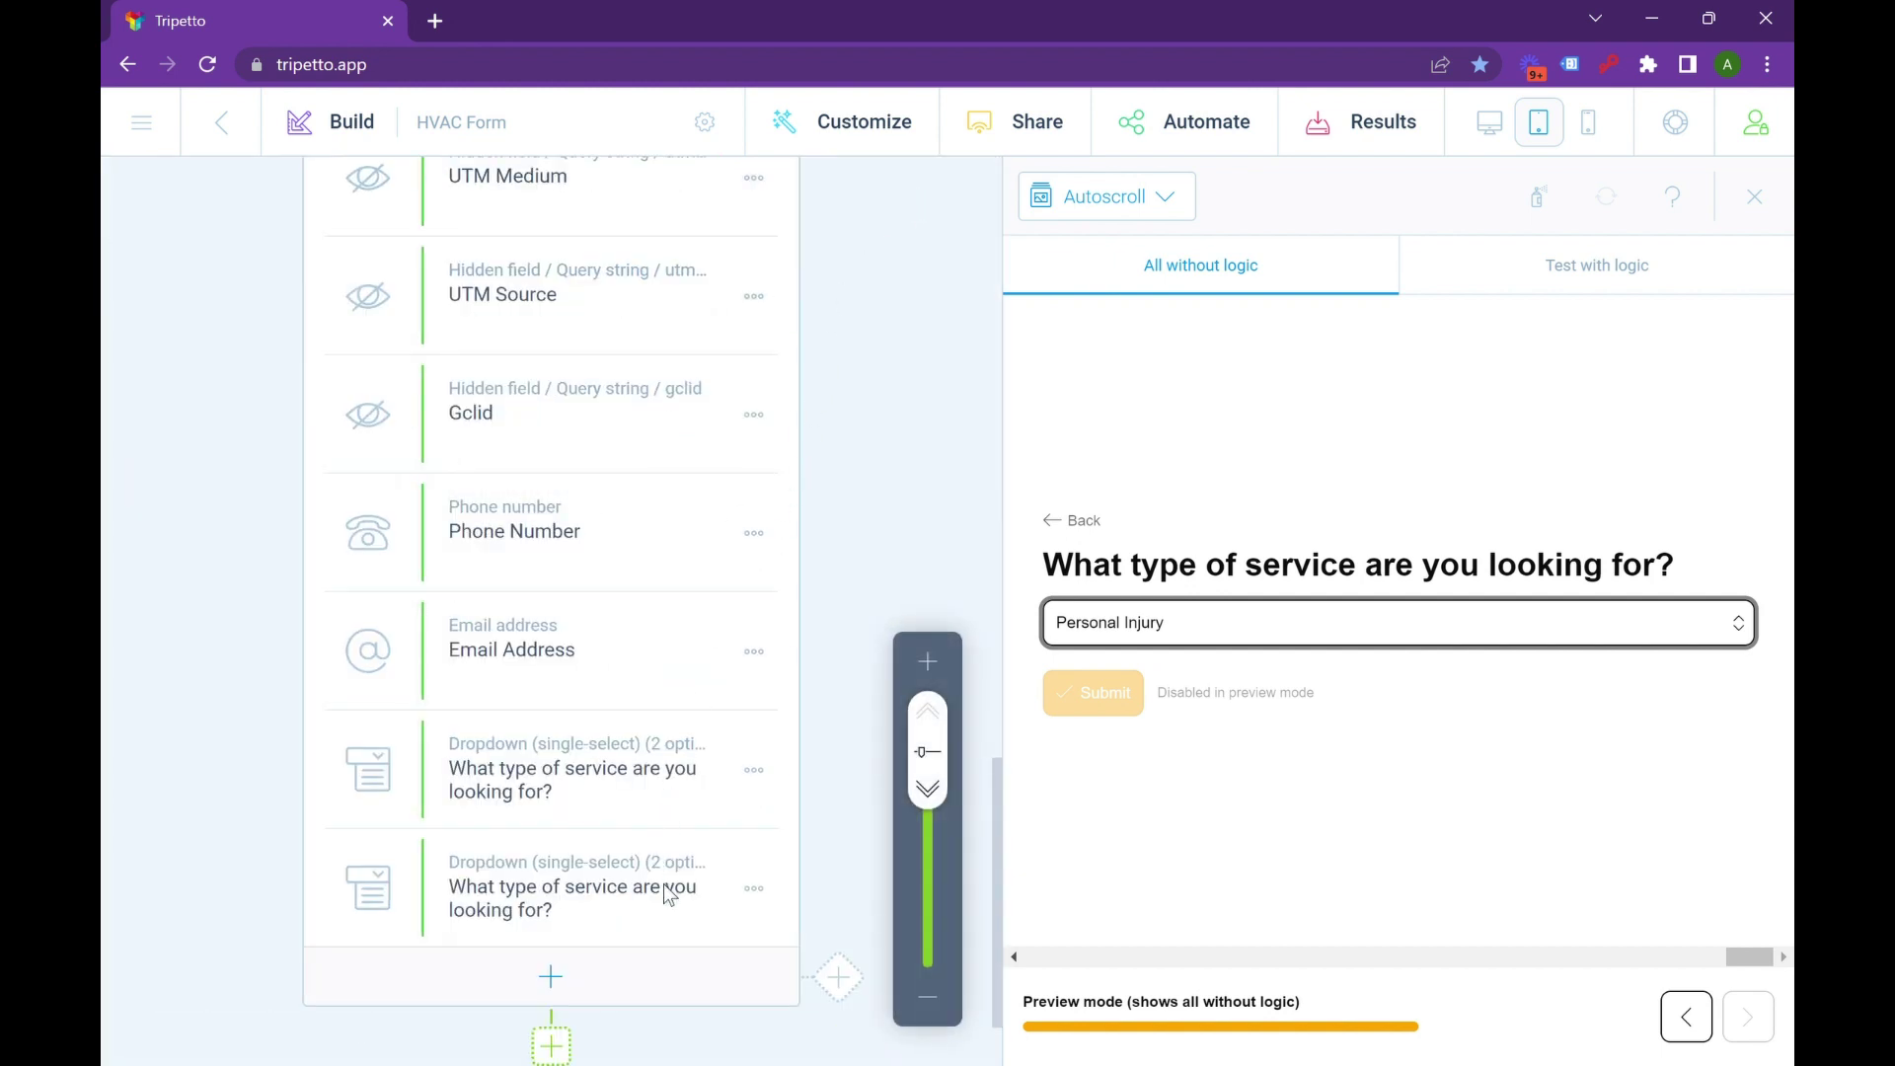
scroll(667, 894, up, 4)
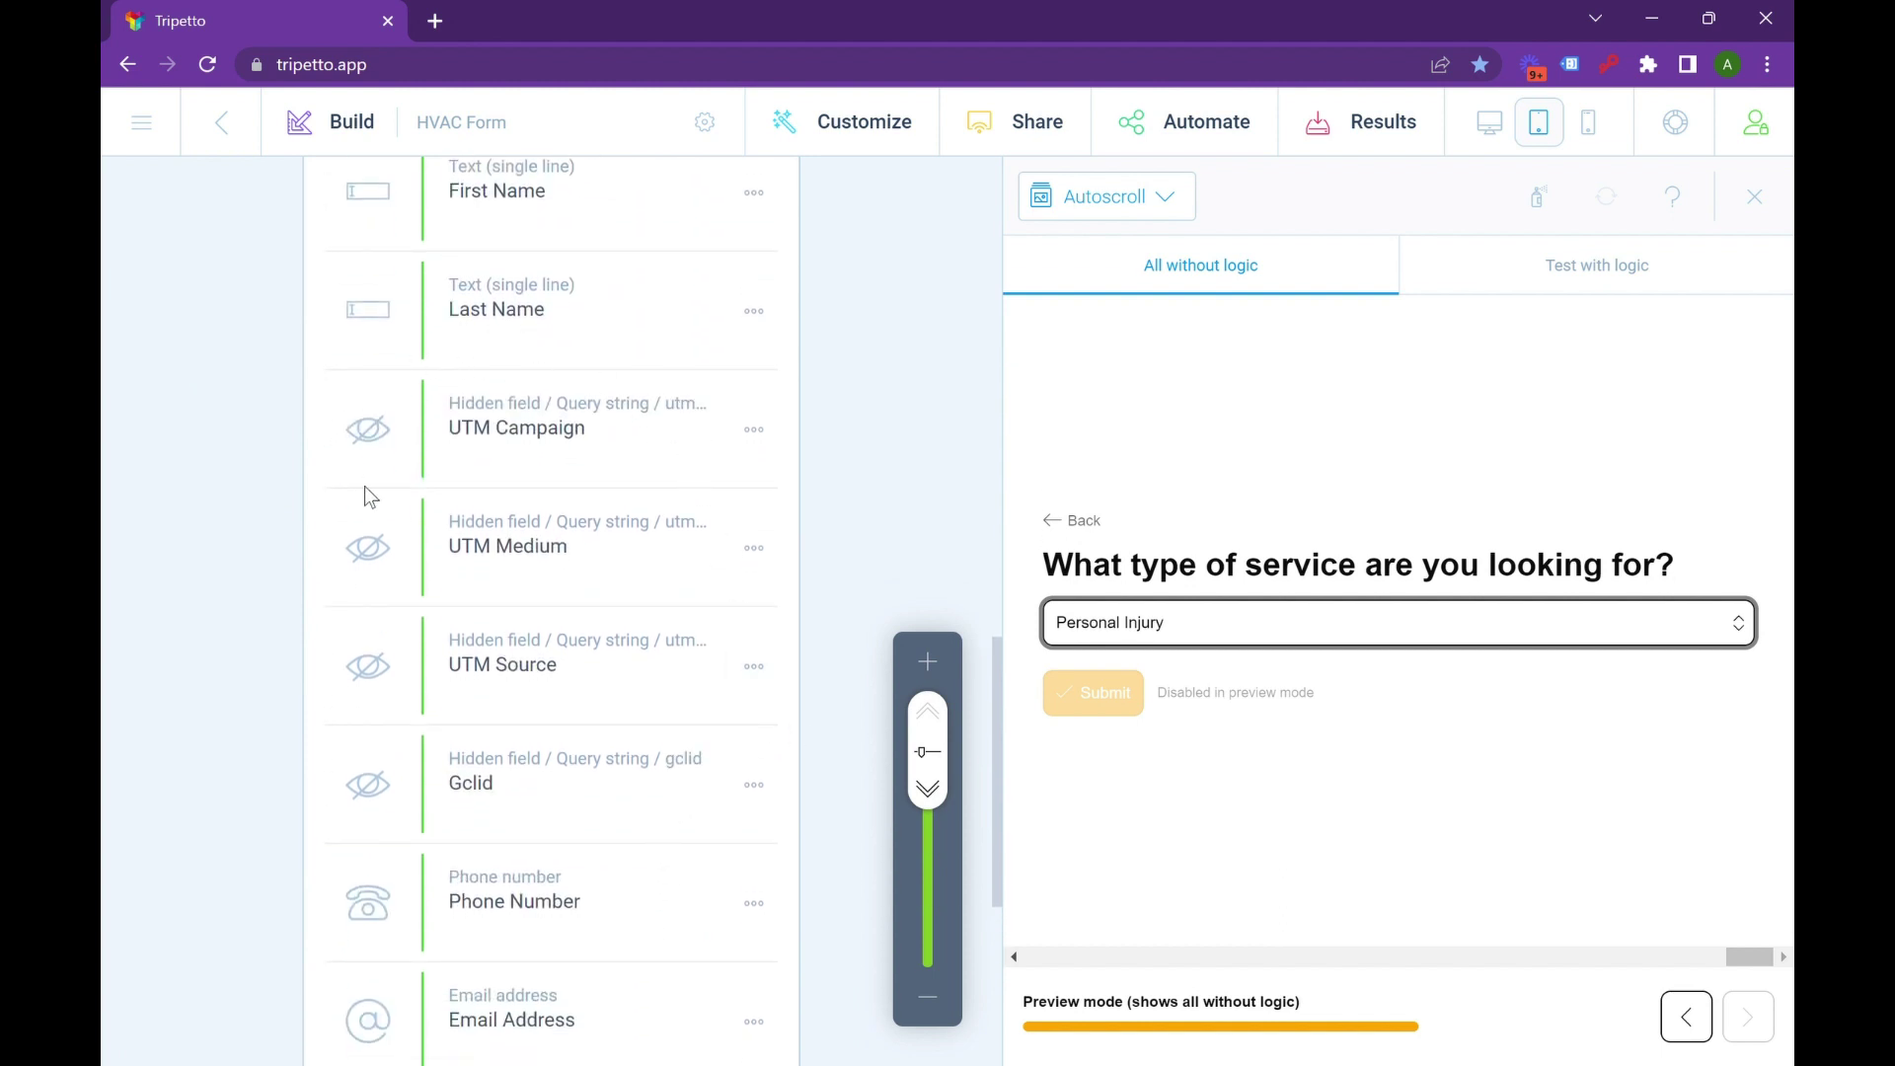
click(750, 785)
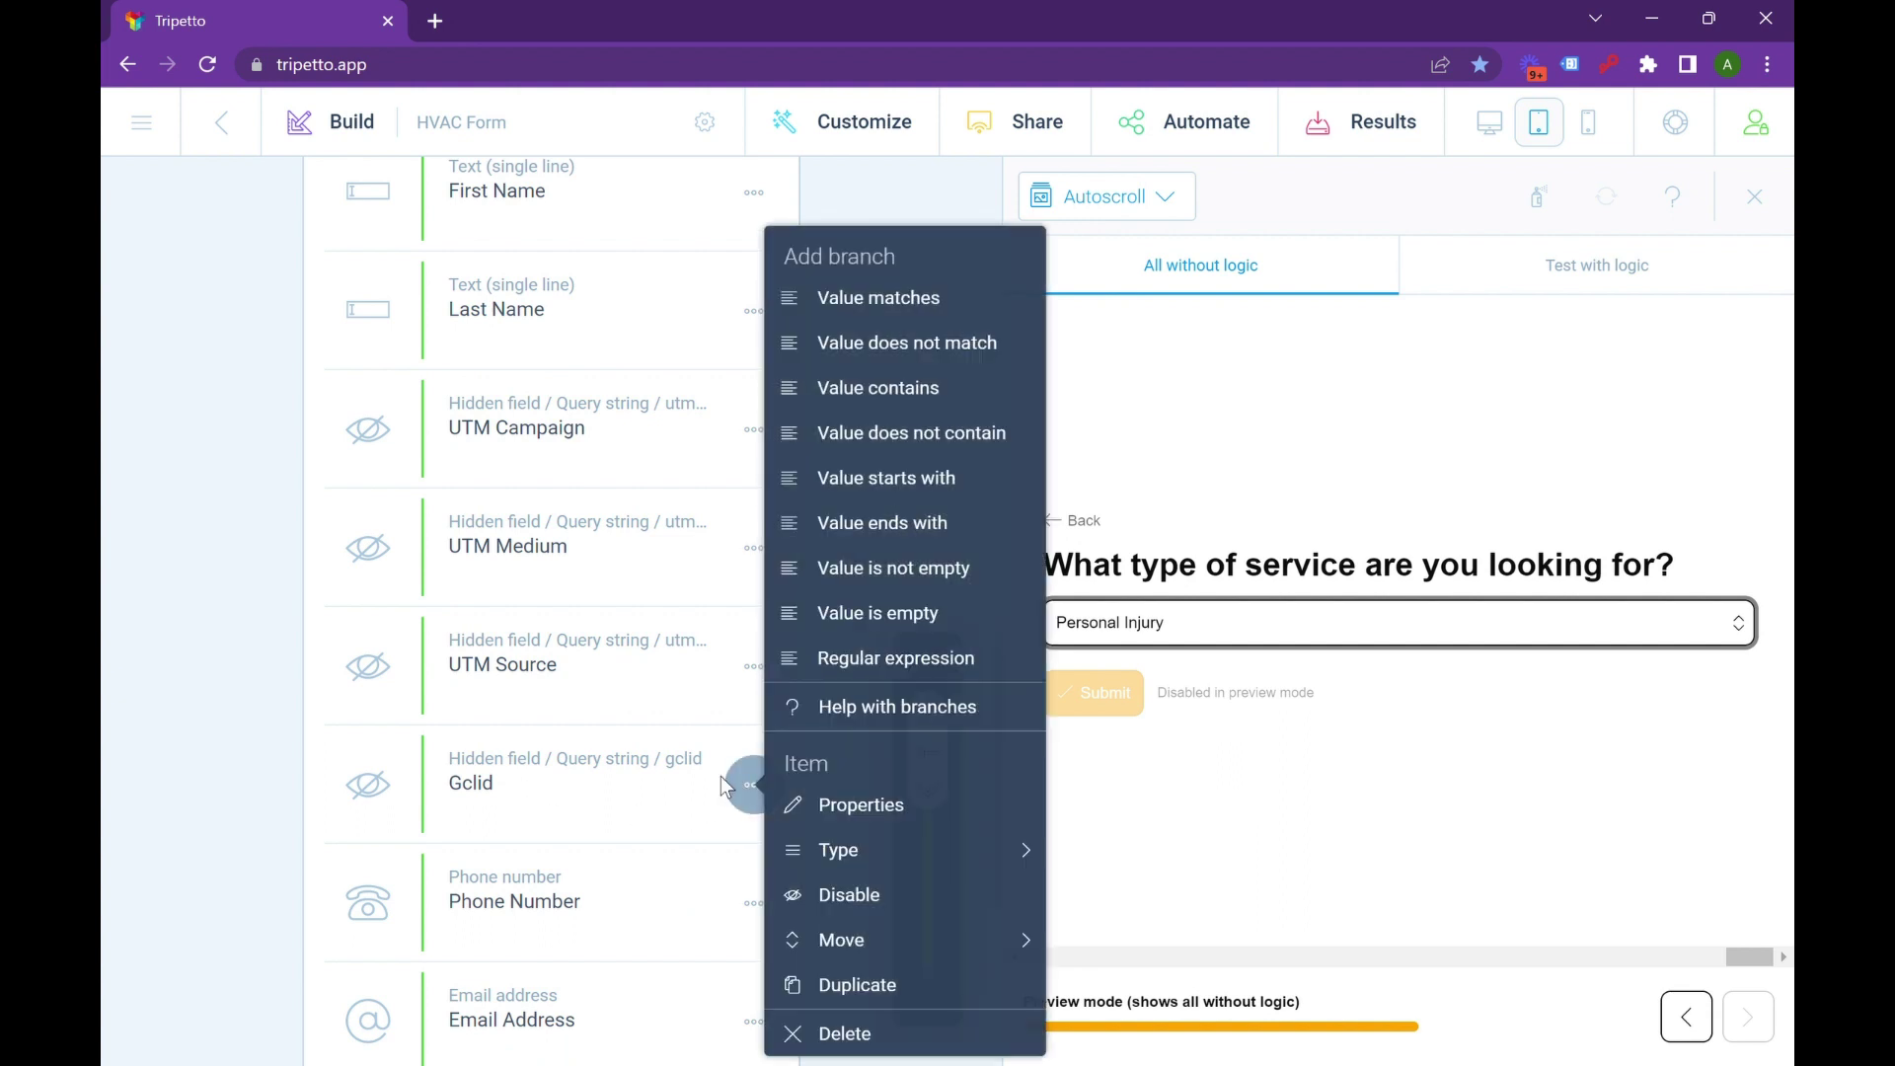
click(528, 792)
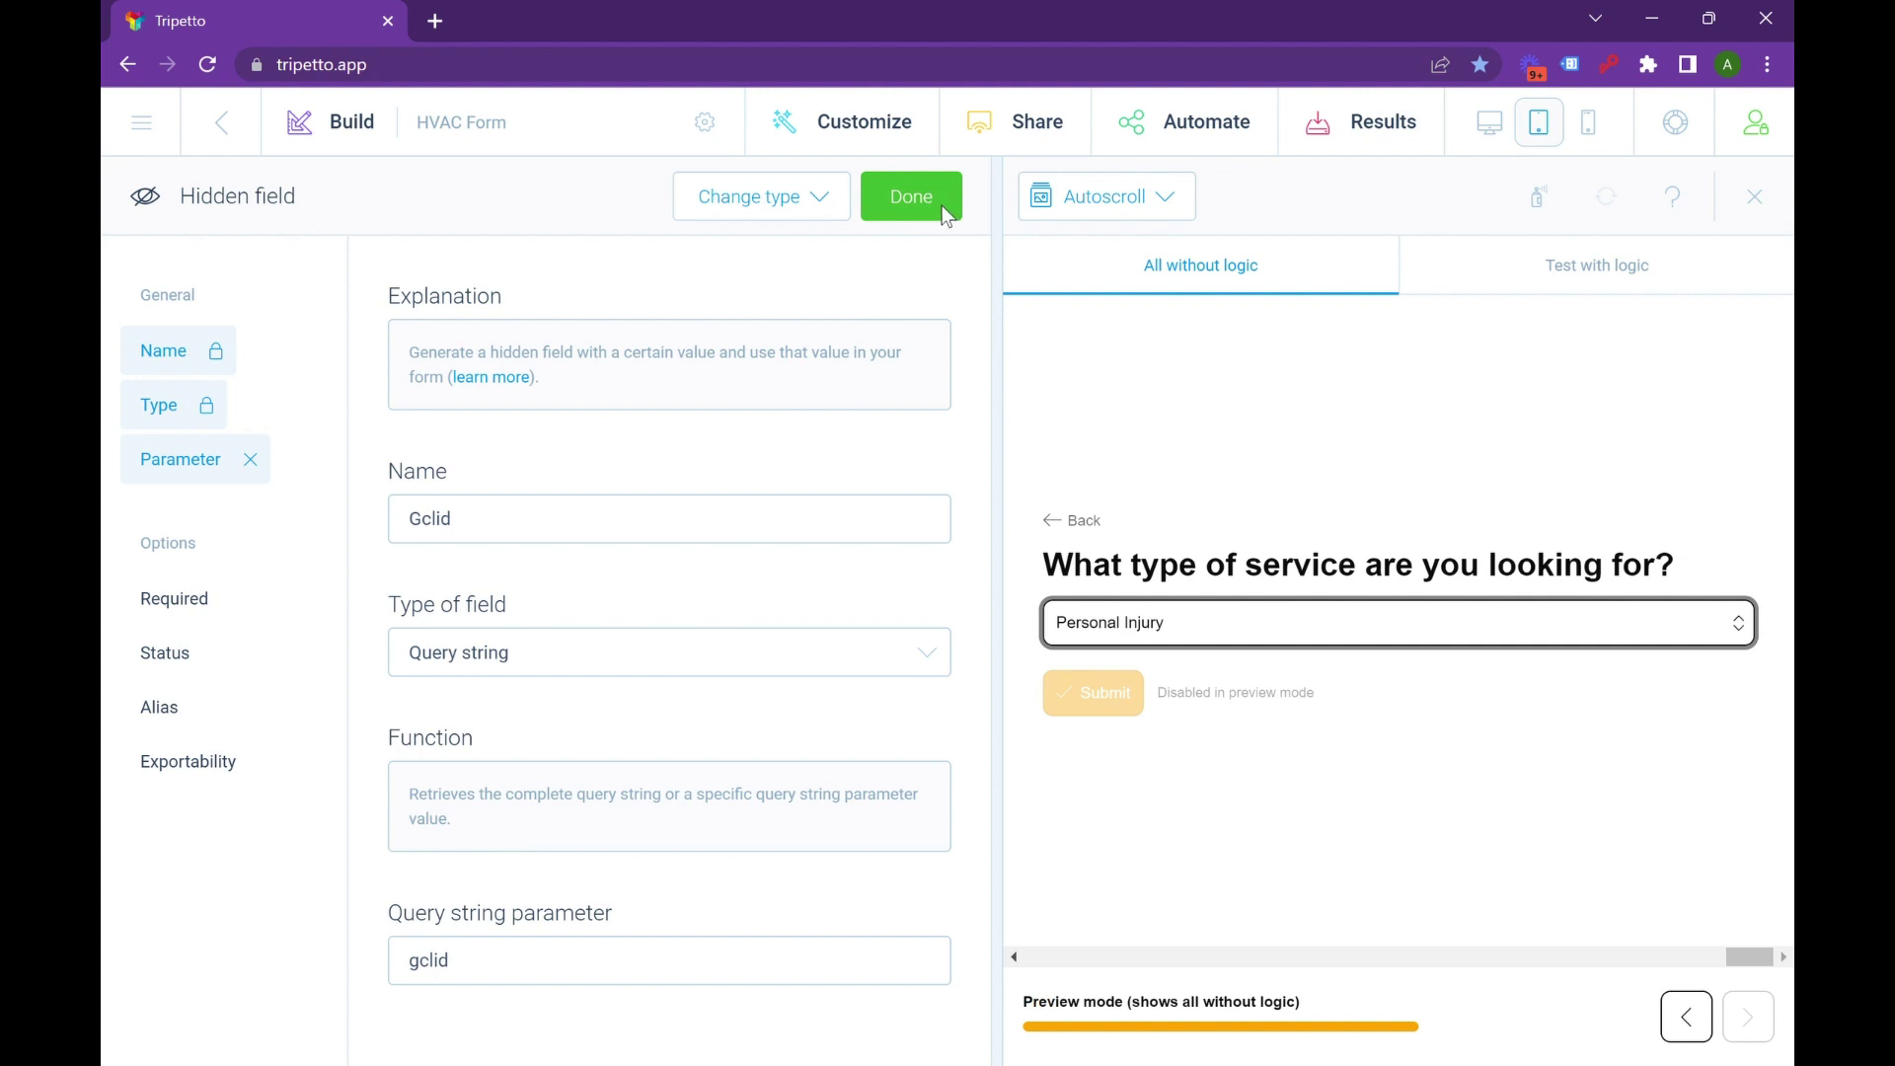
click(910, 196)
Inspect the UTM hidden field's properties, then close them.
scroll(572, 573, down, 5)
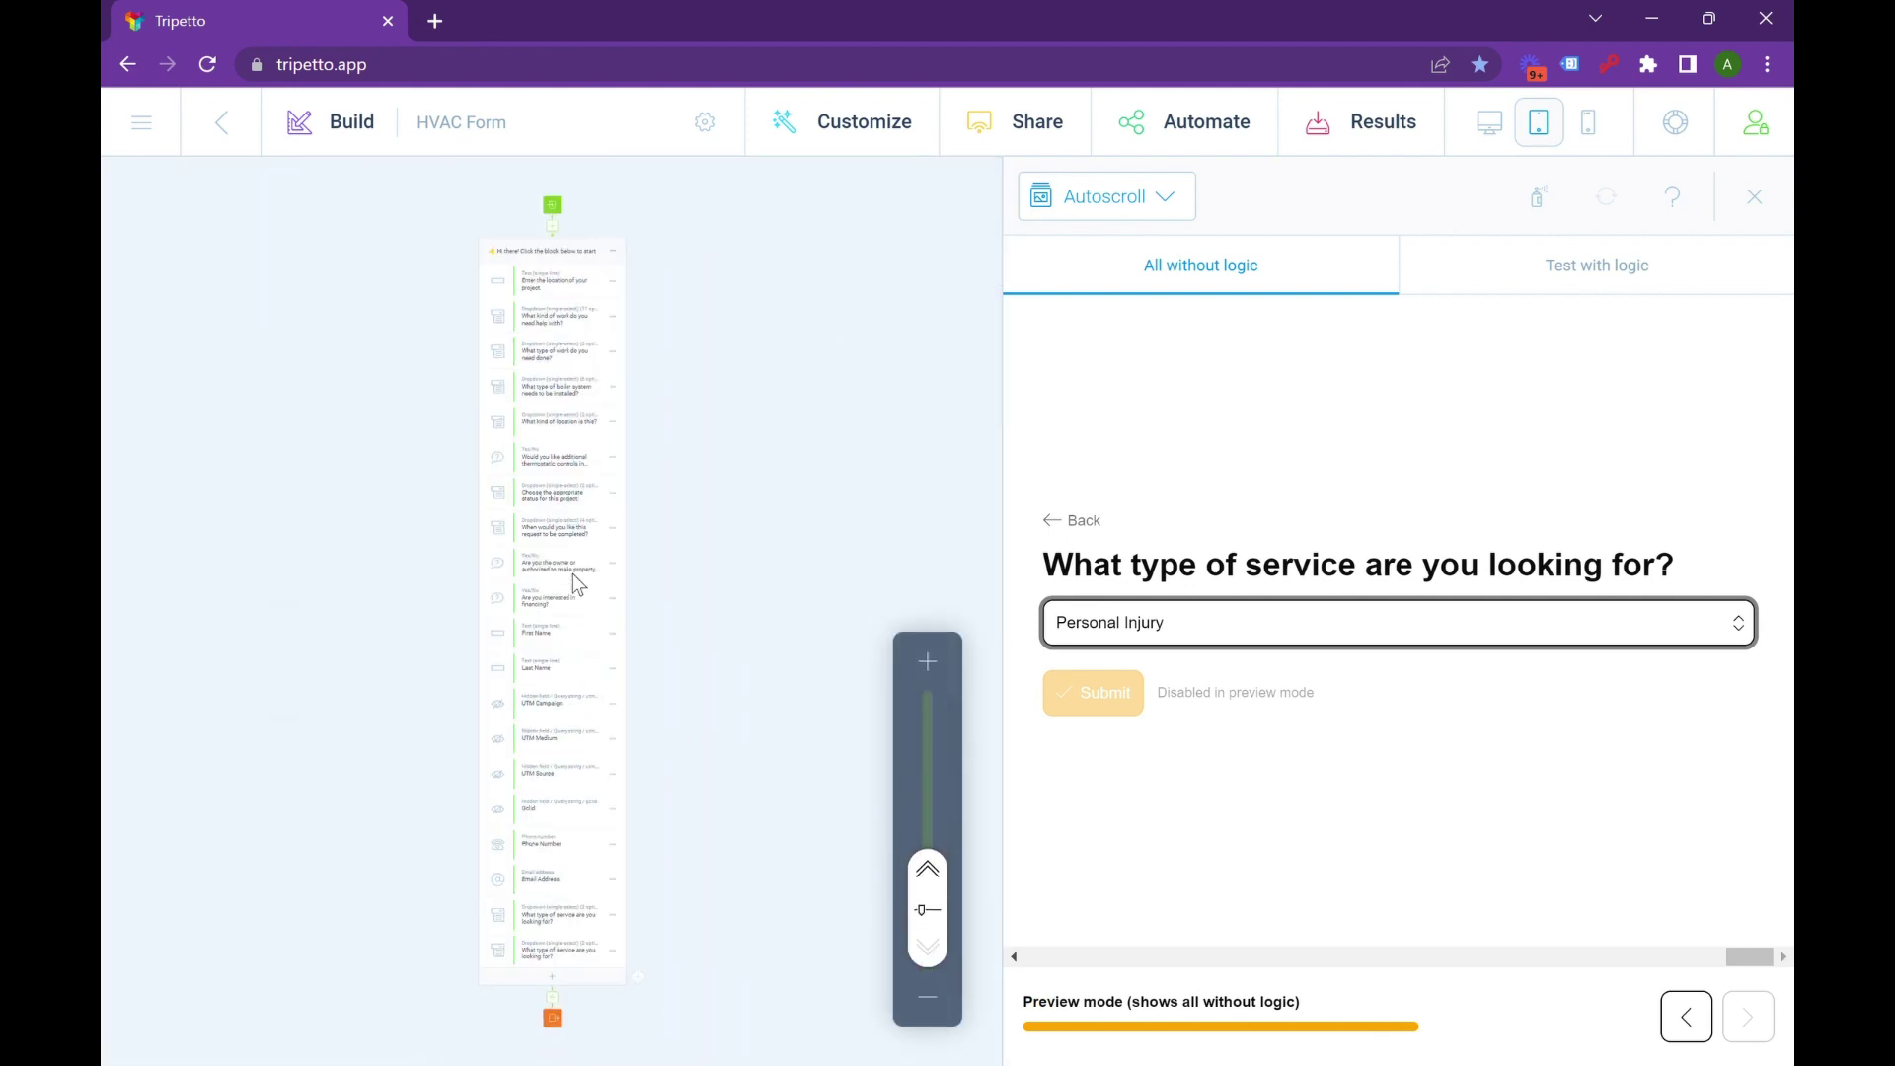
scroll(549, 651, up, 3)
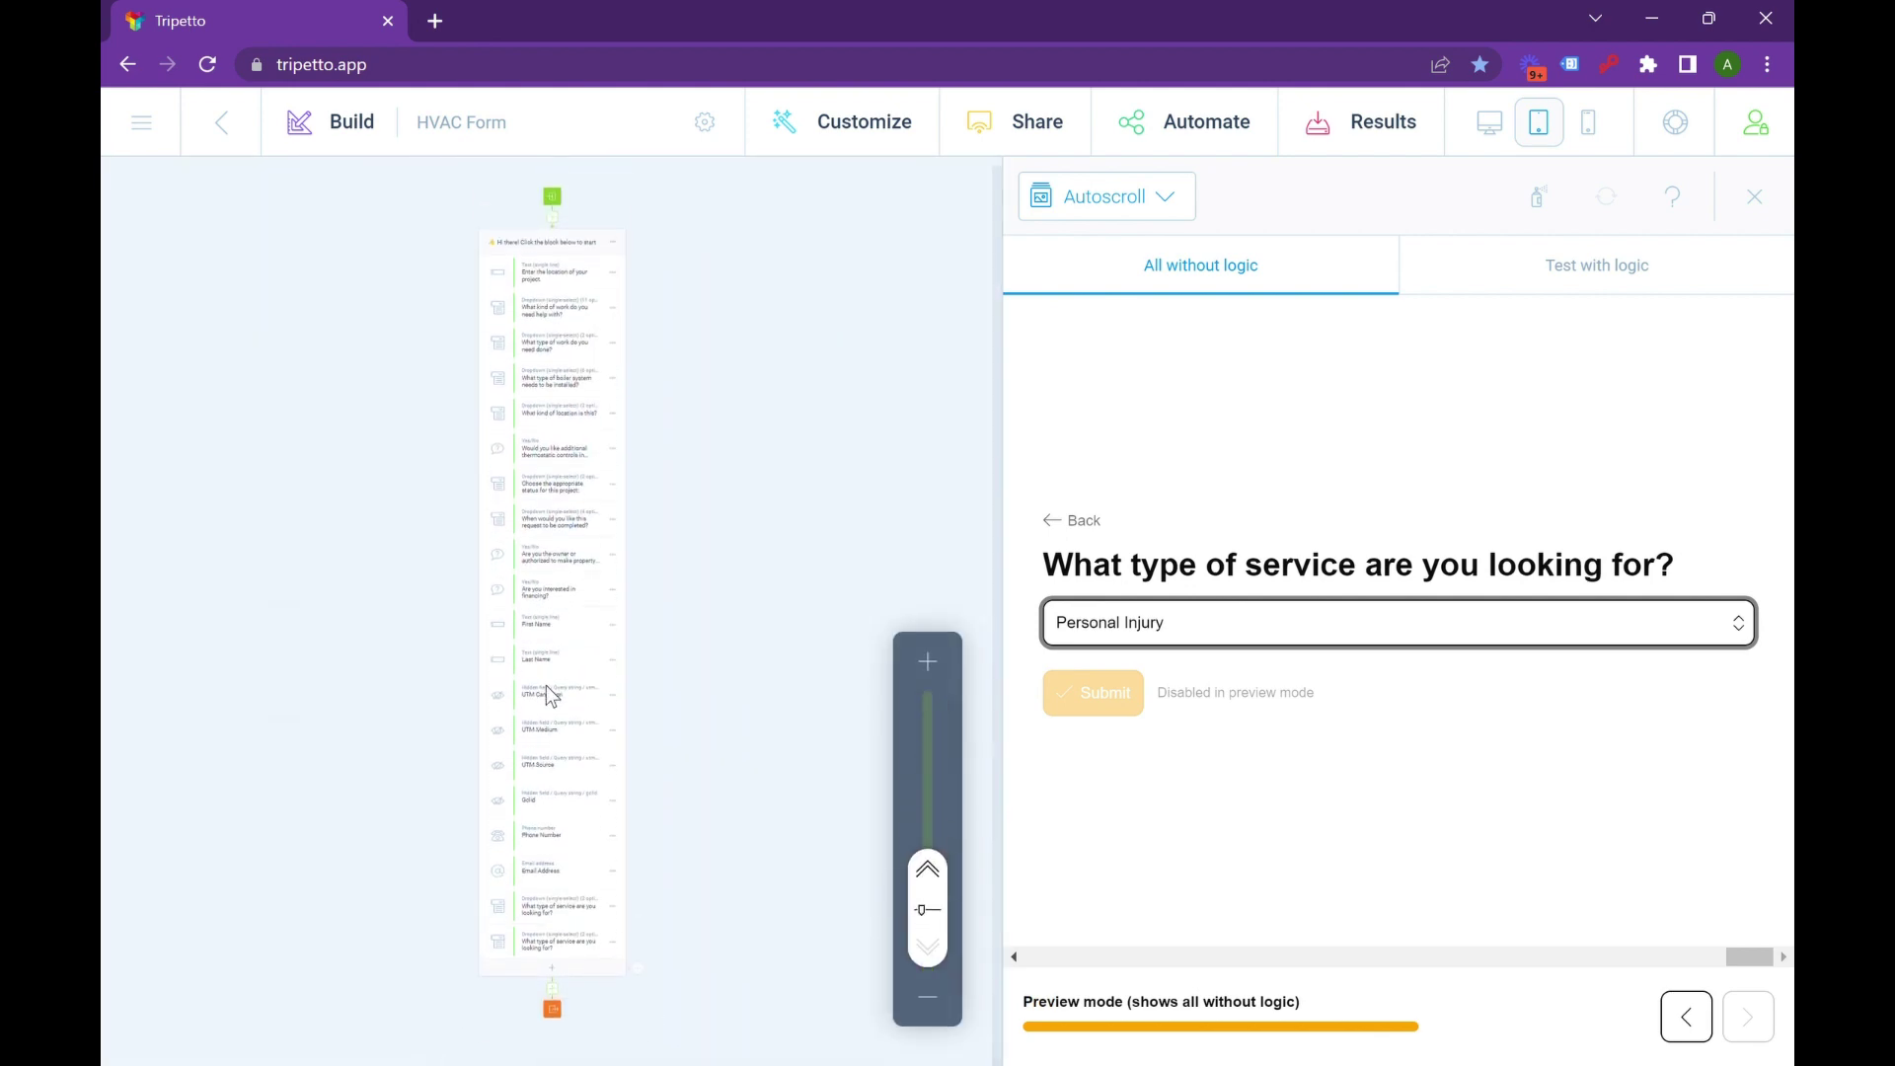
scroll(549, 685, up, 5)
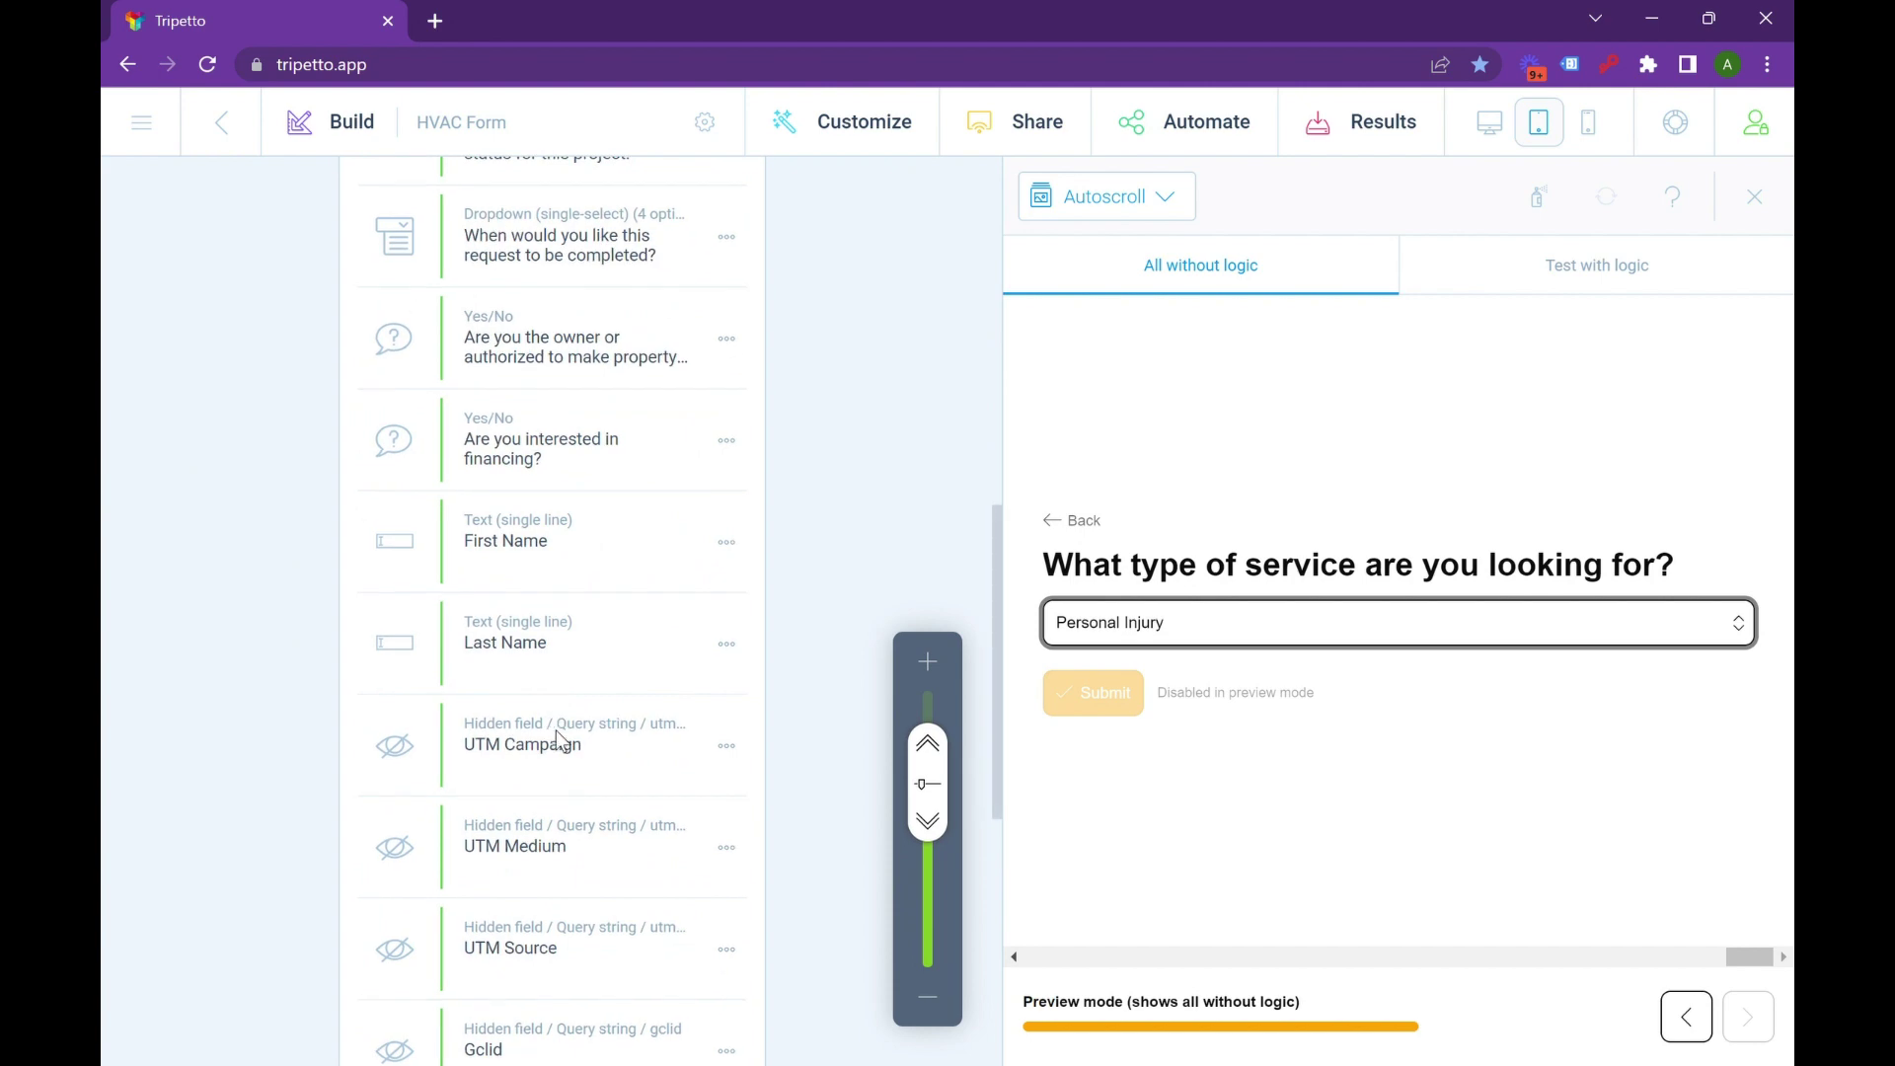
click(750, 748)
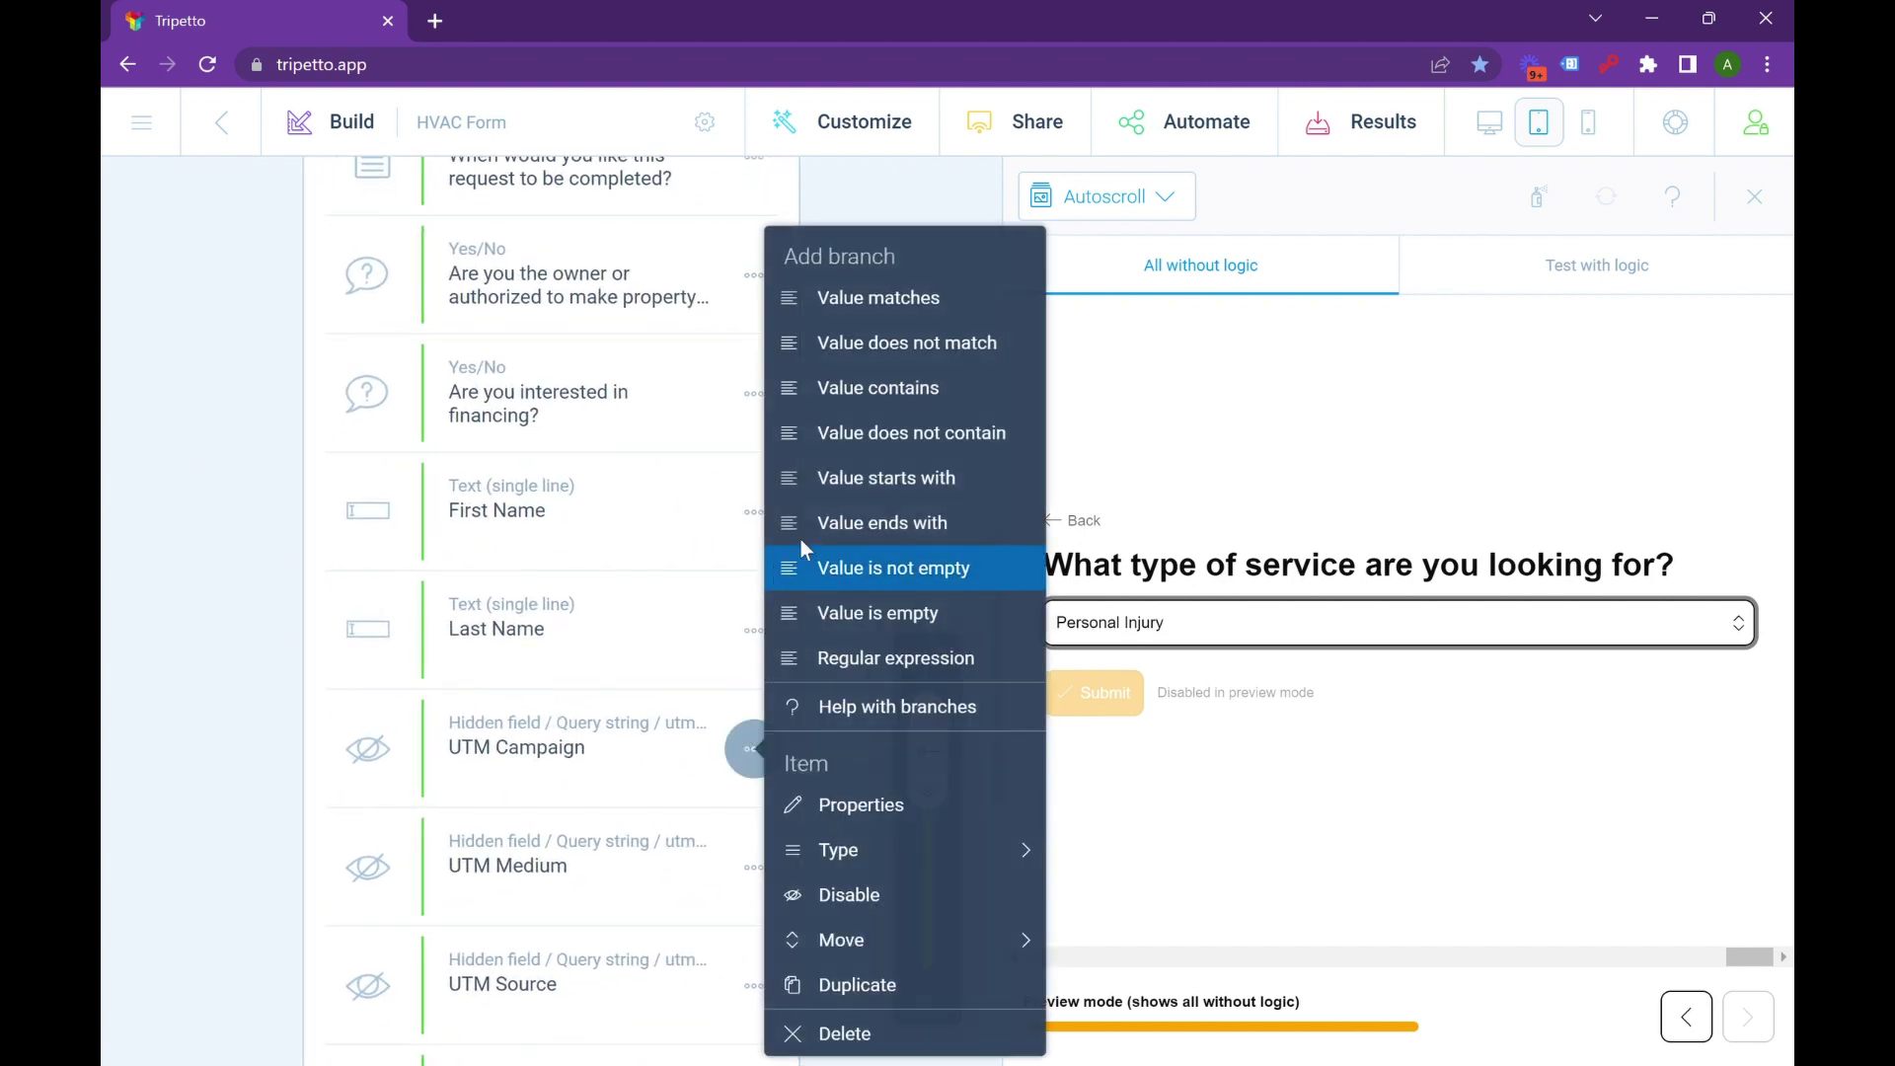
click(635, 893)
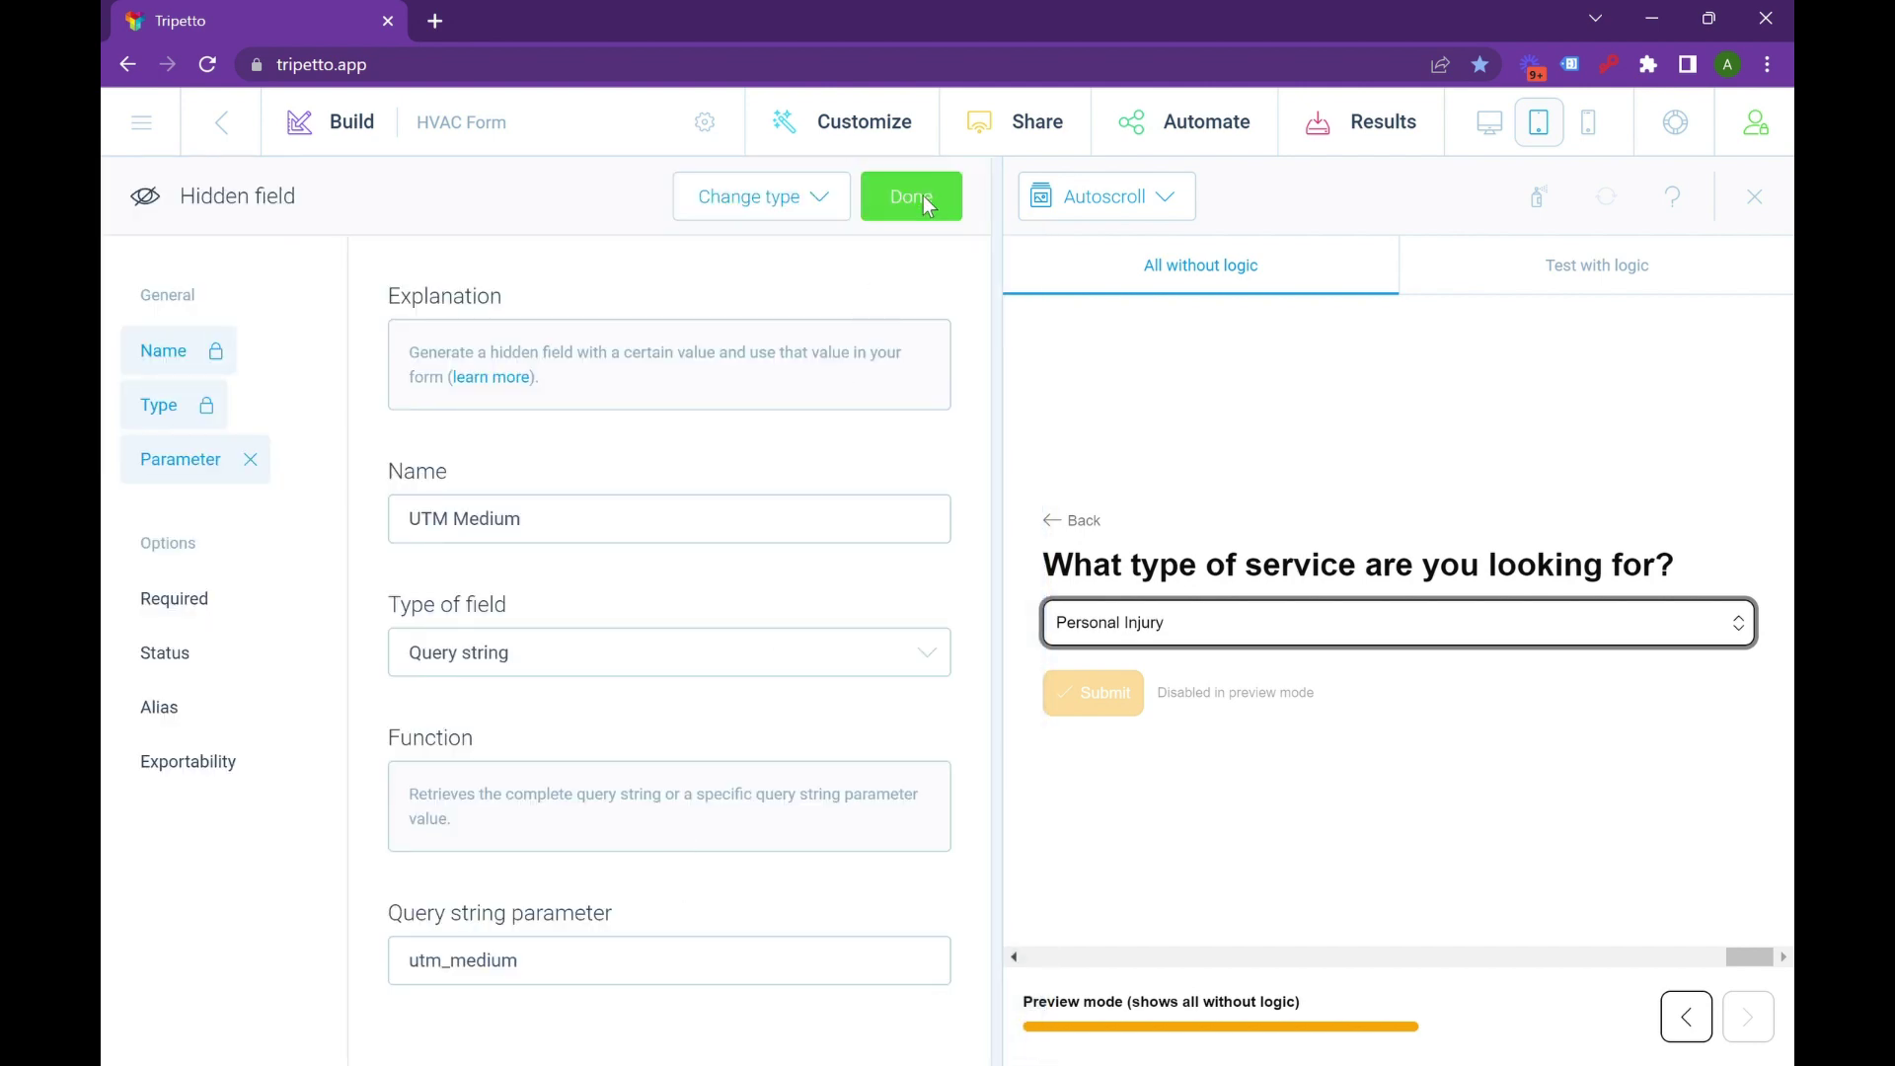
click(898, 194)
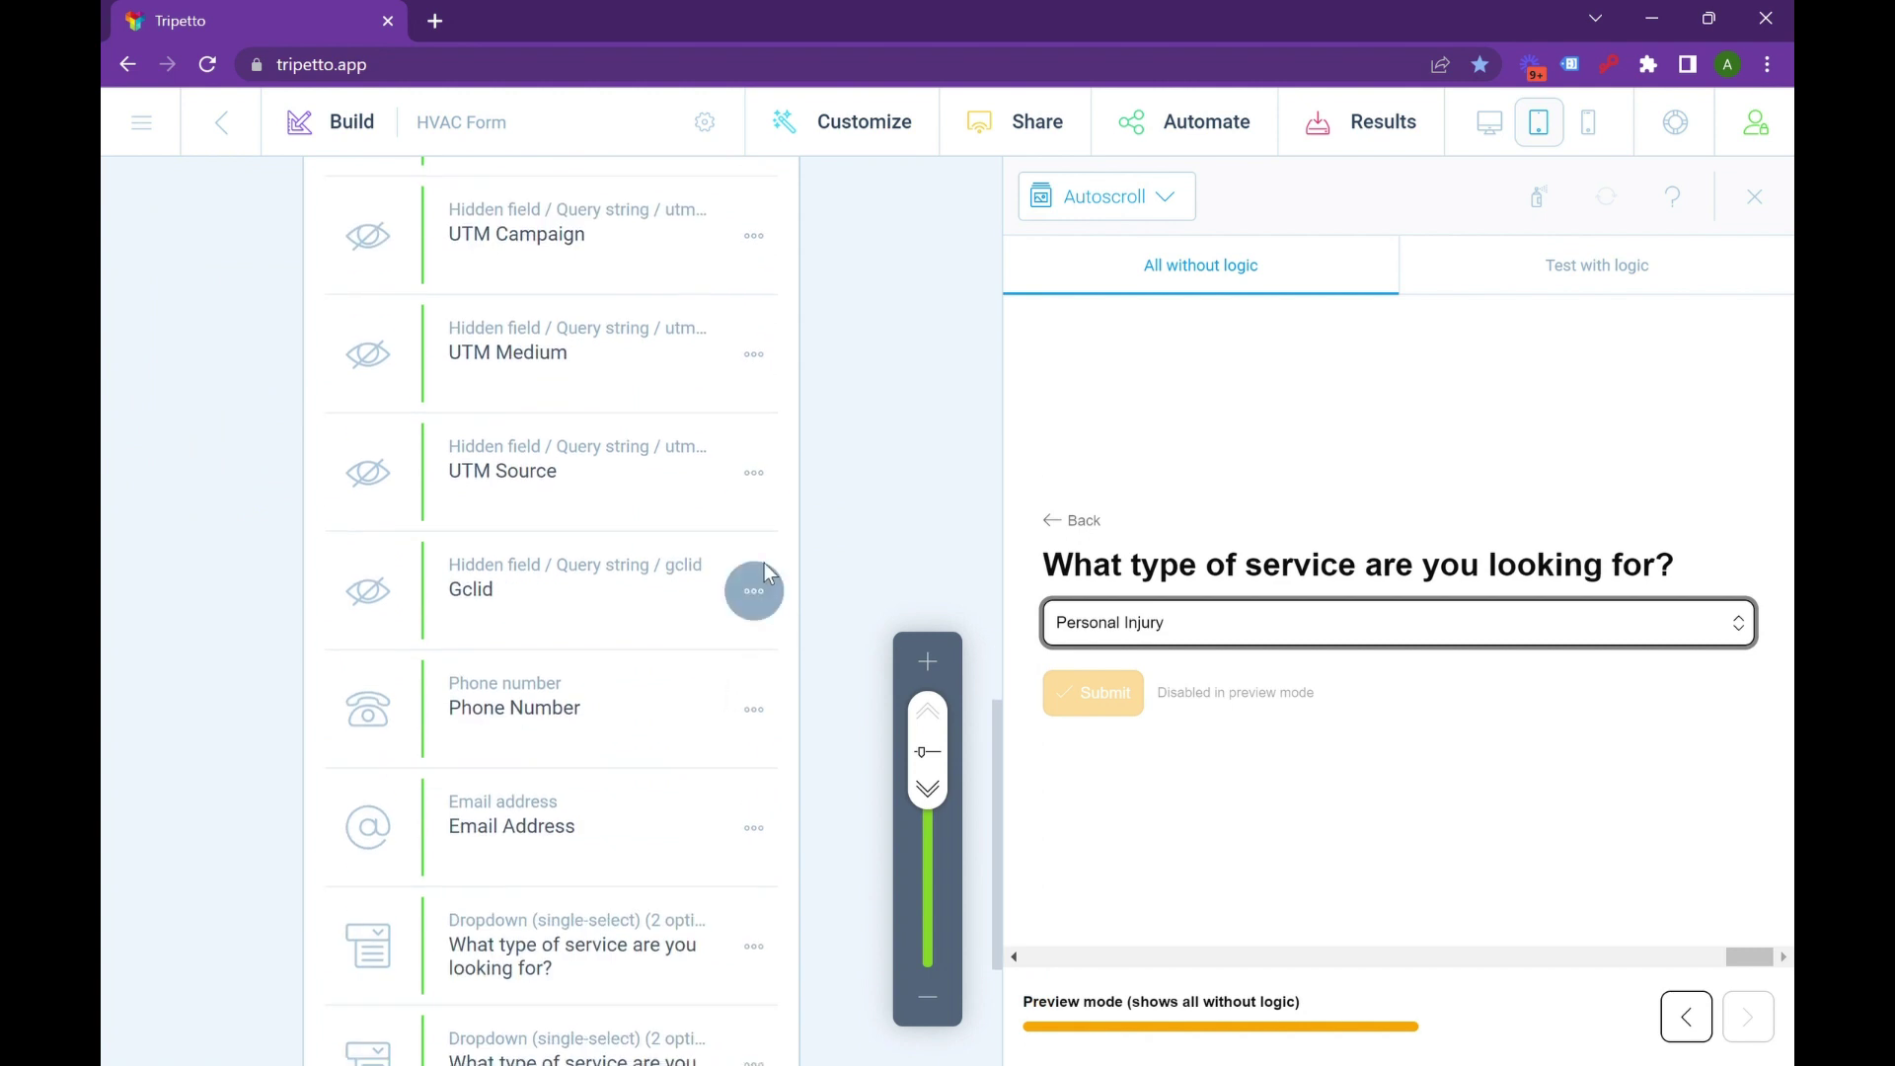
Confirm the Gclid hidden field uses the gclid query string parameter, browsing other field types first.
click(756, 590)
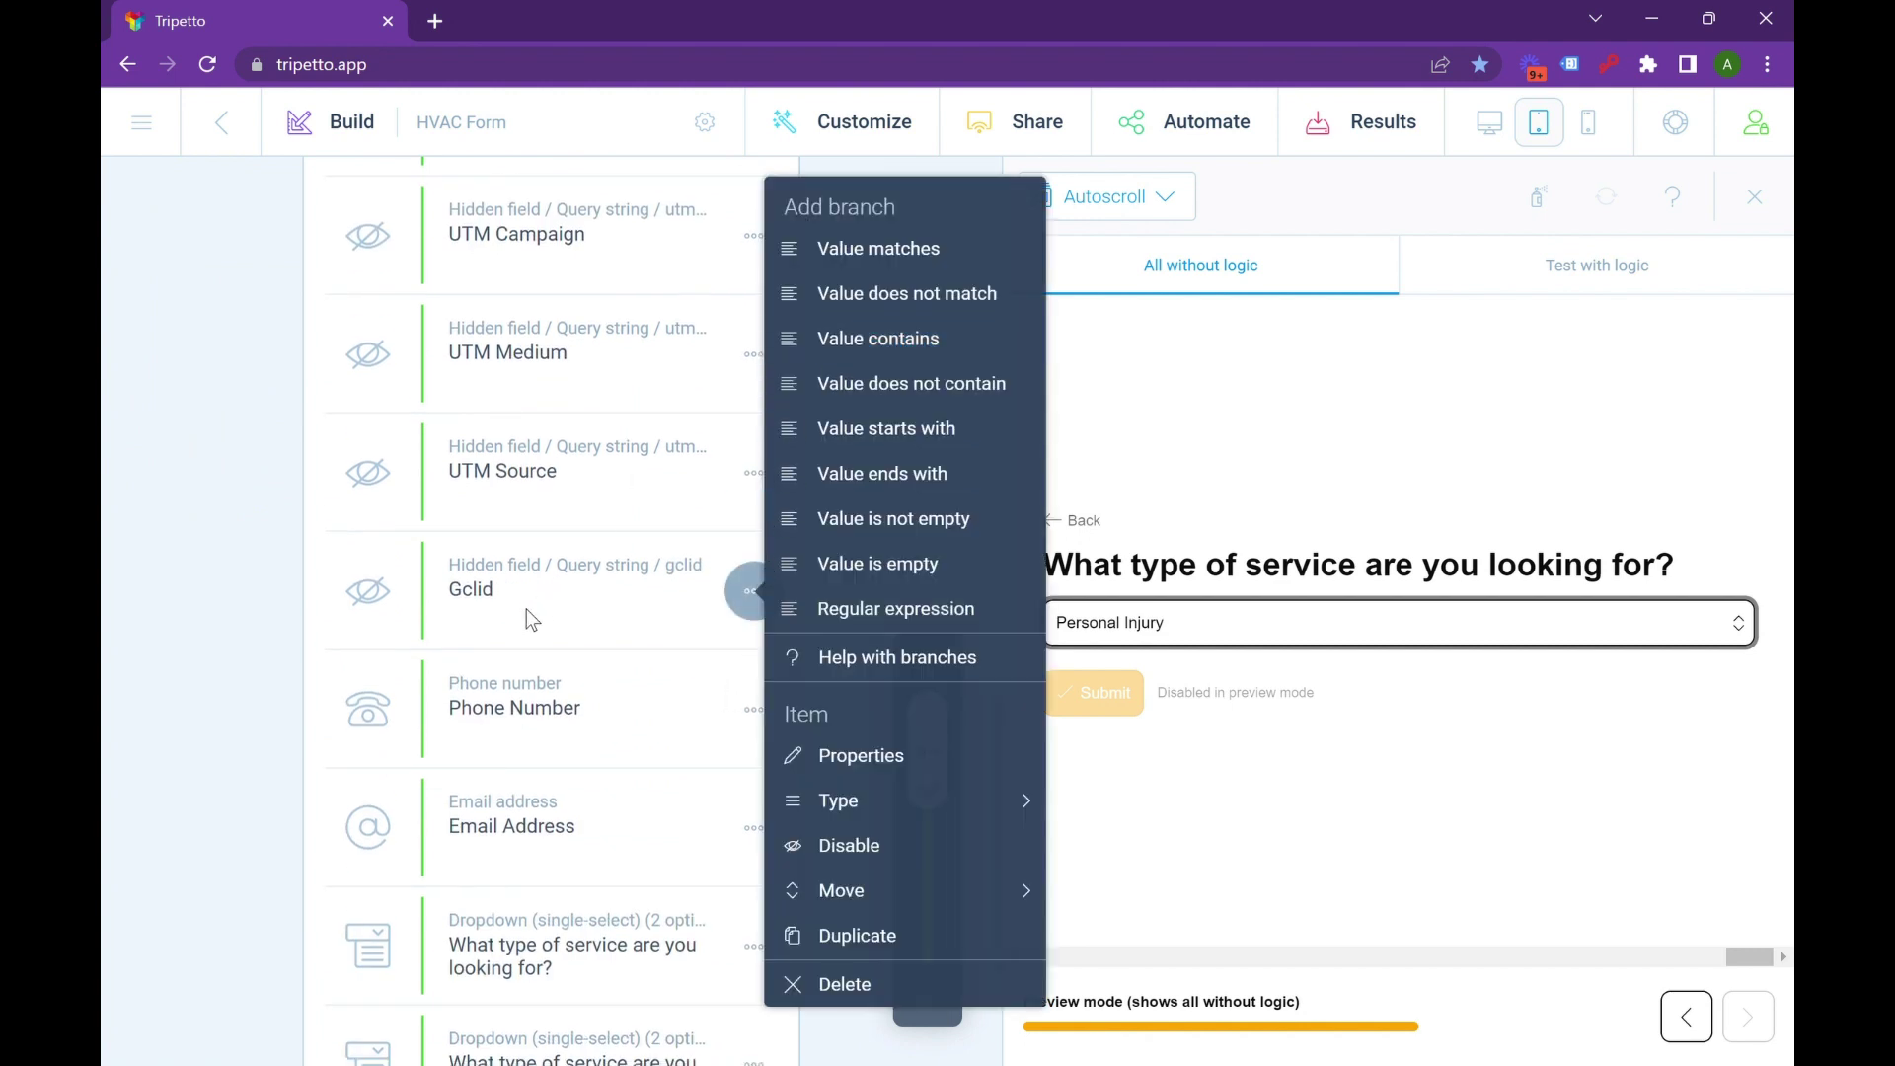
scroll(525, 608, down, 5)
scroll(519, 797, up, 5)
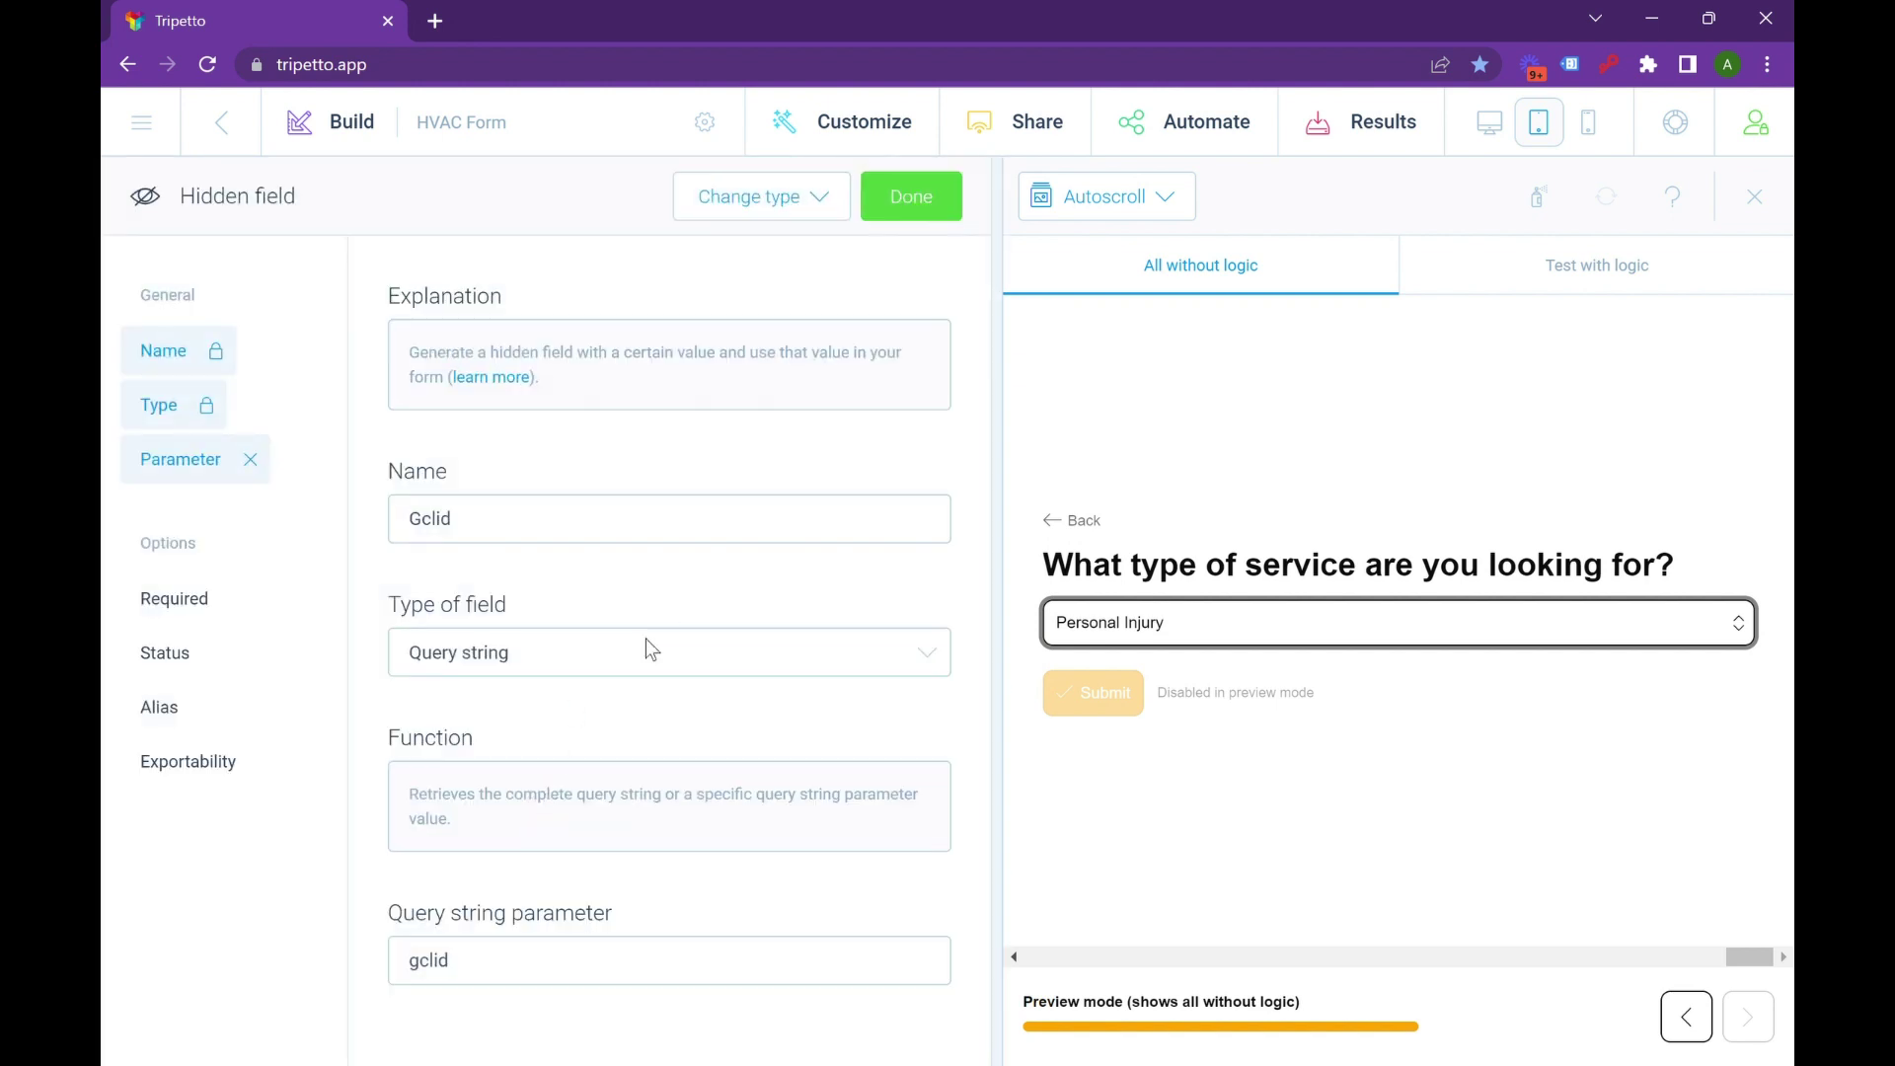
click(798, 217)
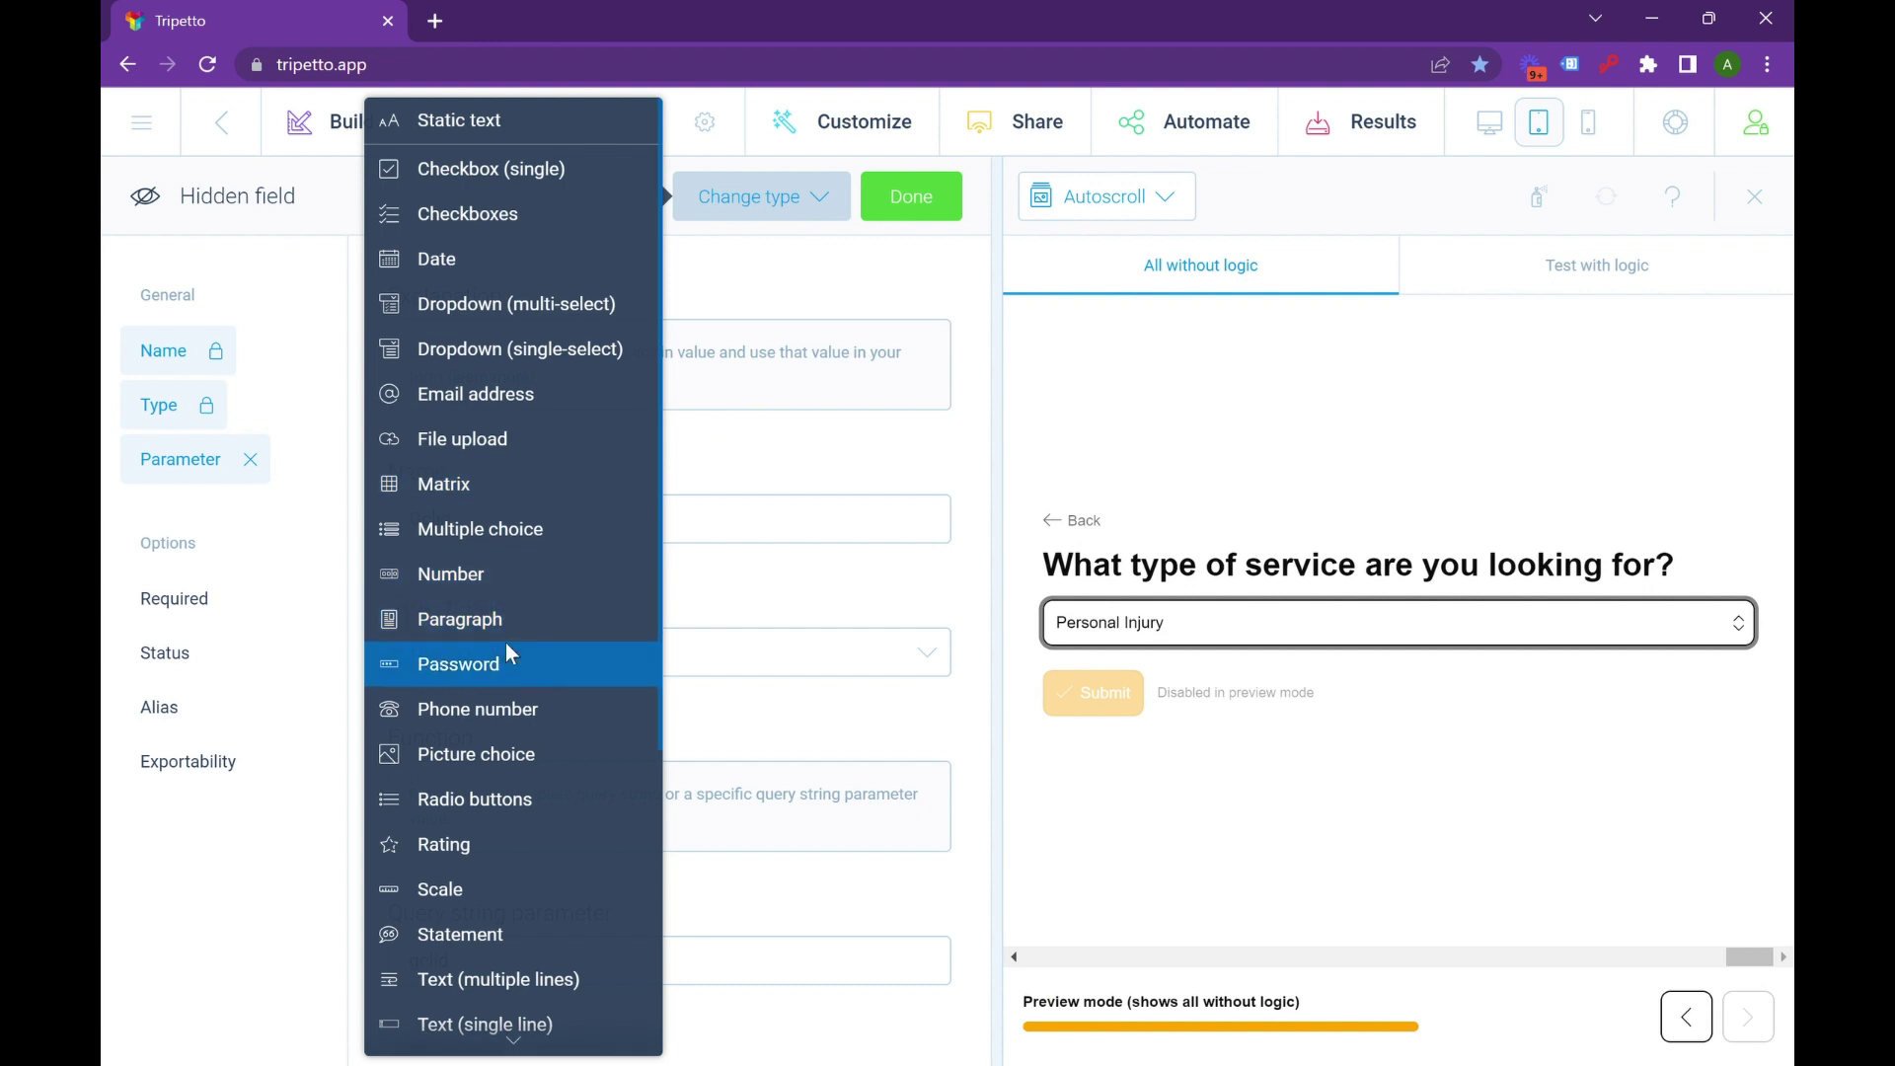
scroll(493, 691, down, 5)
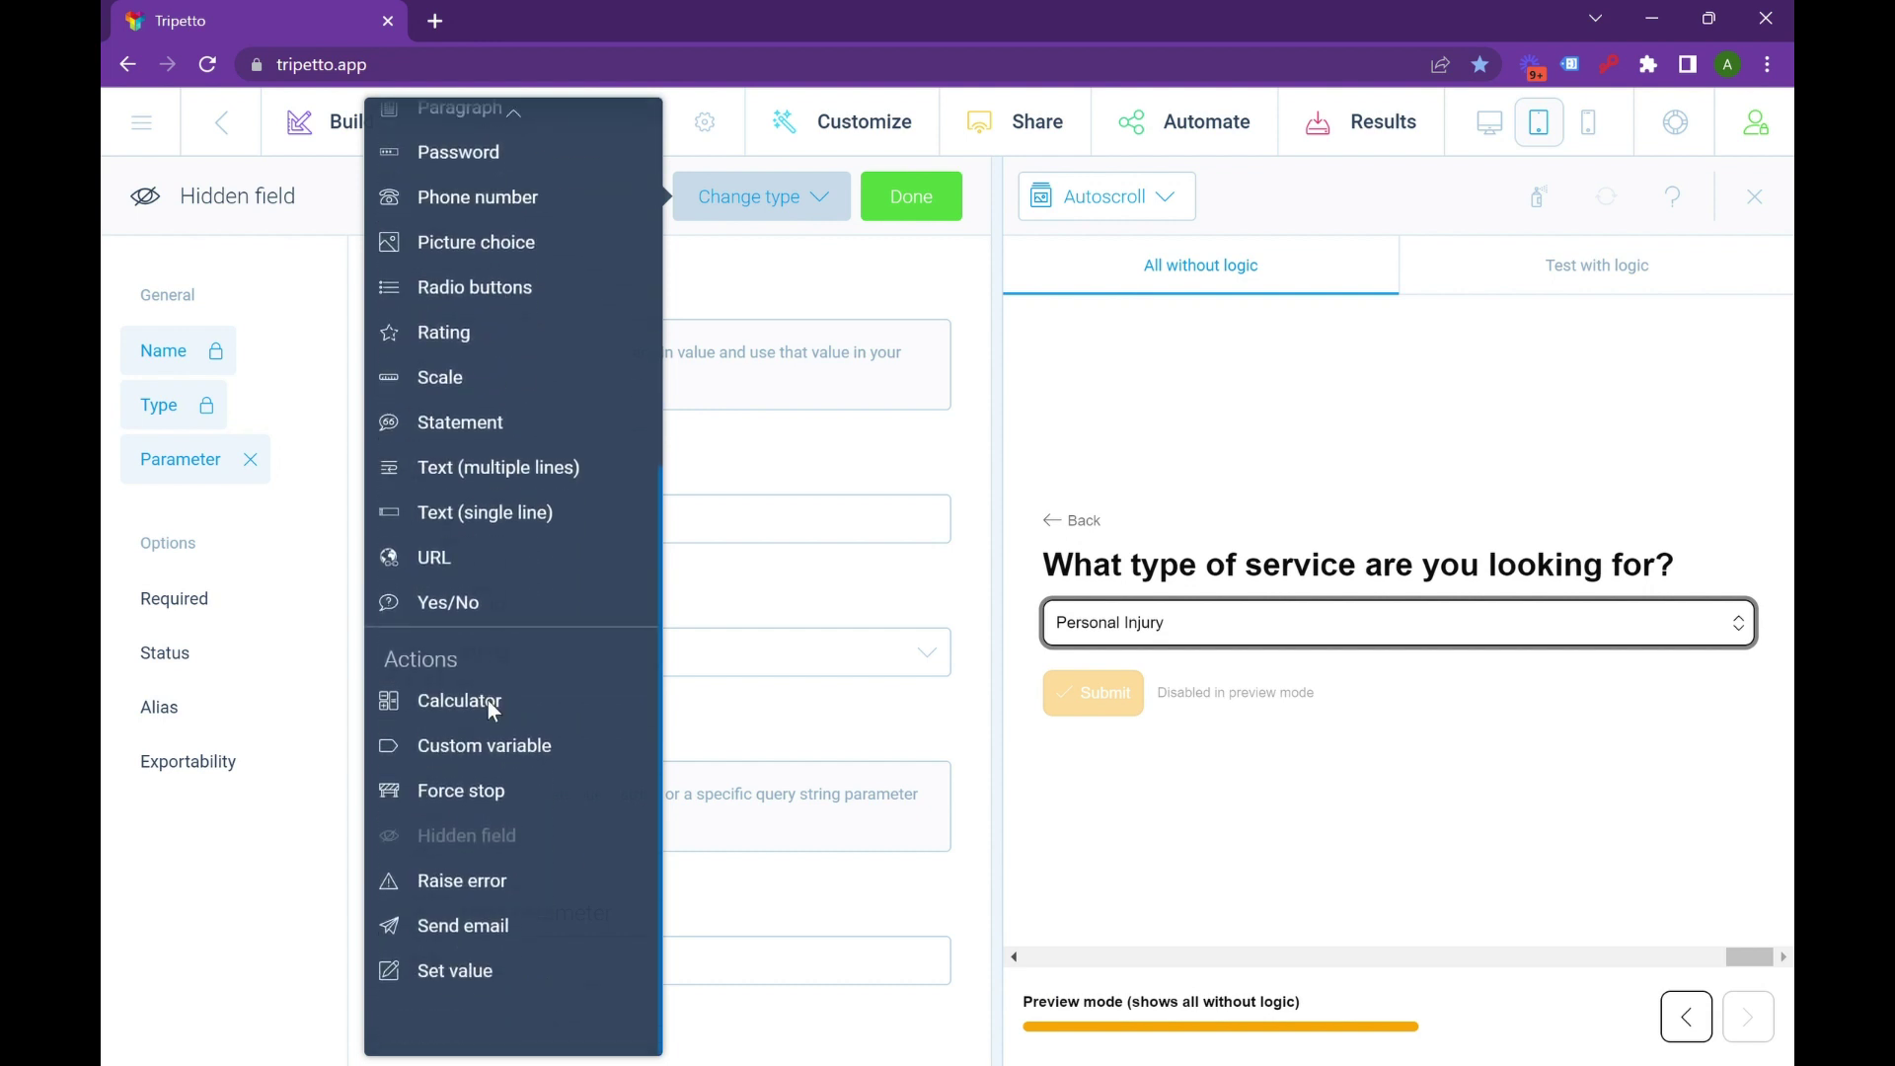
scroll(487, 701, up, 1)
click(833, 757)
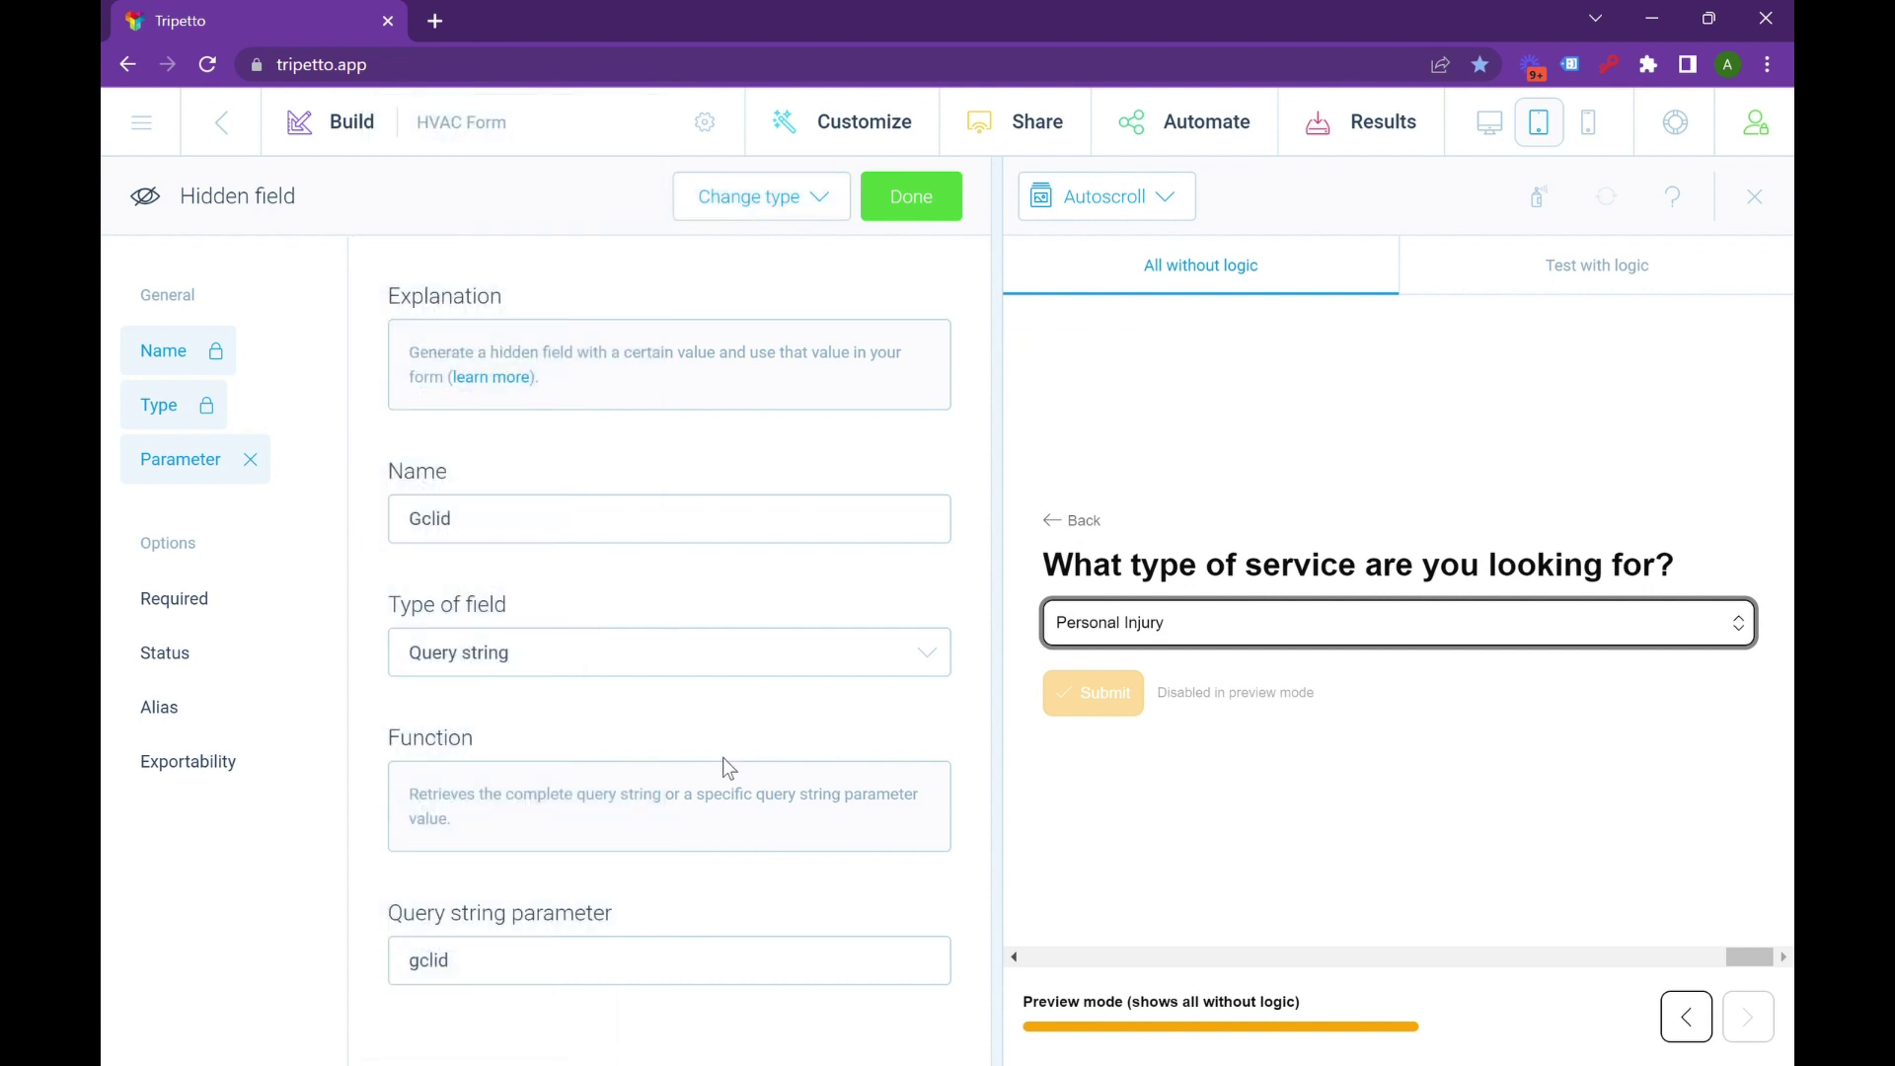
double_click(611, 528)
click(584, 960)
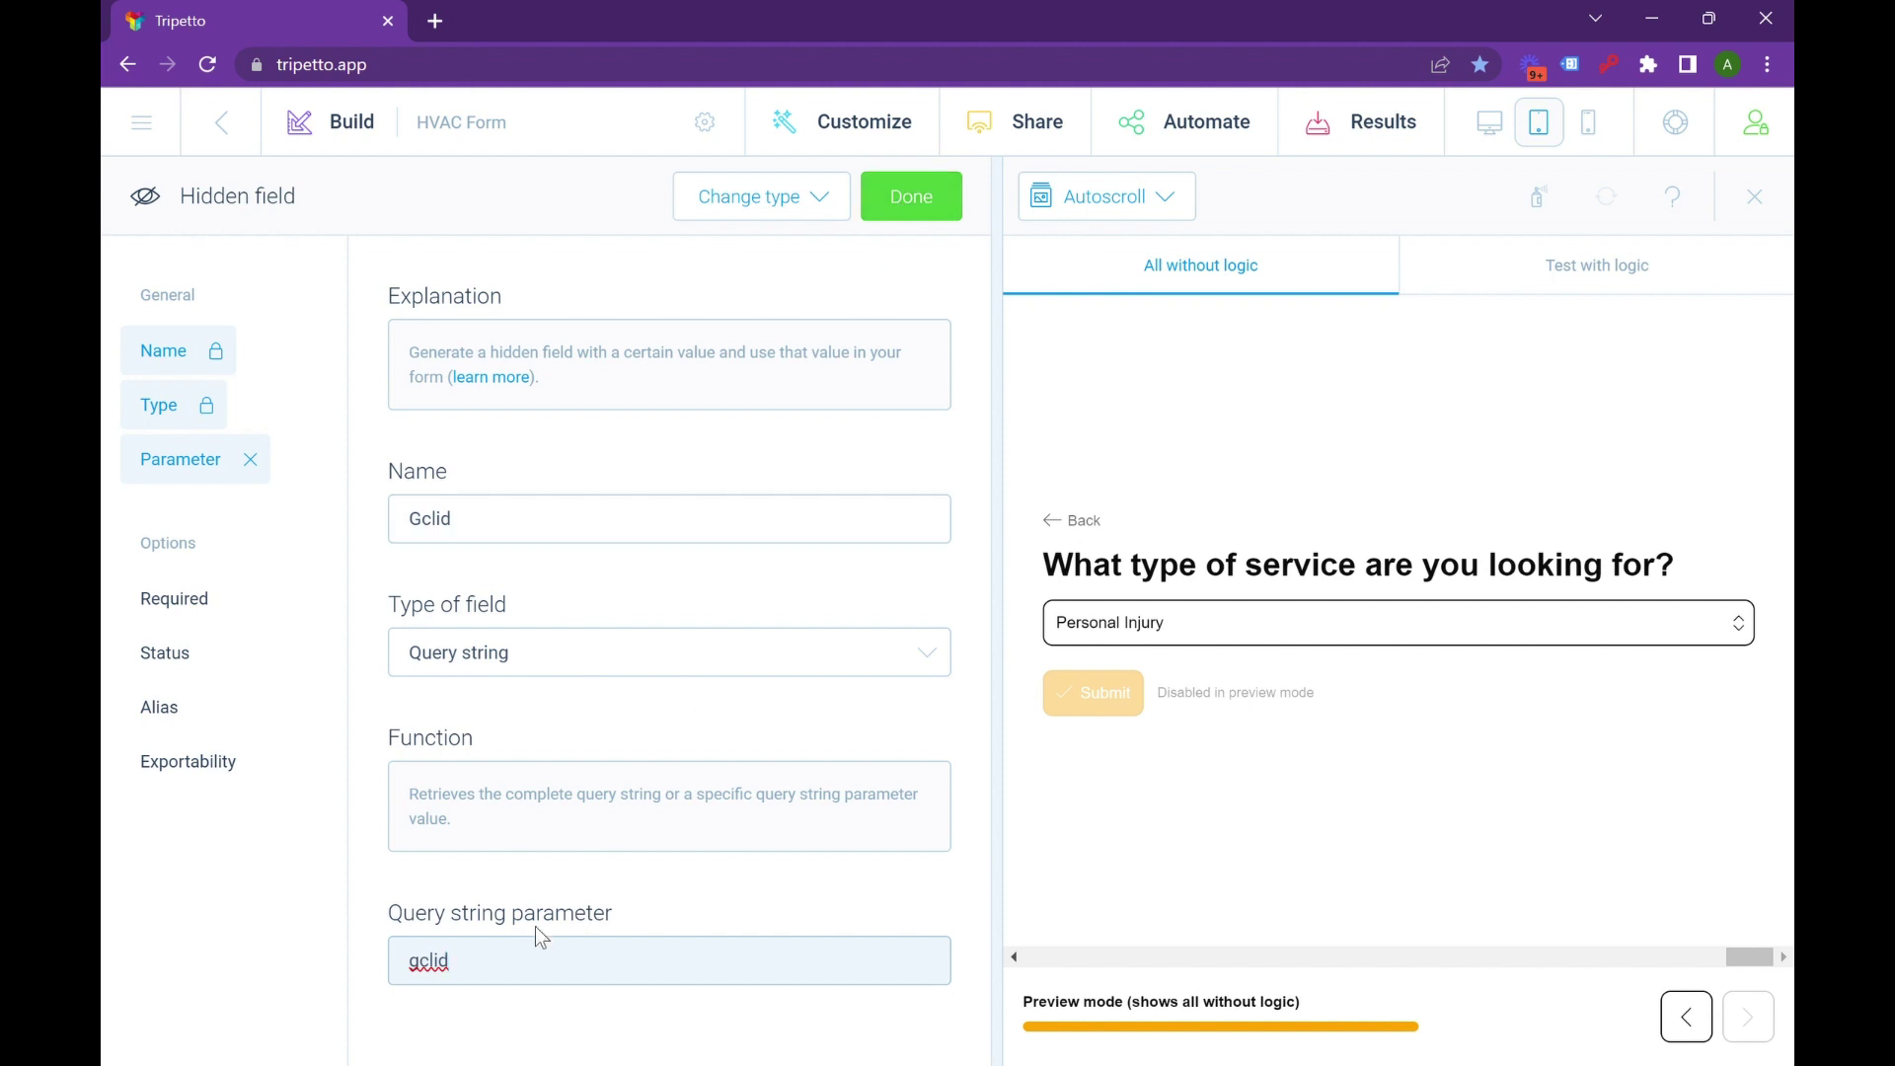
click(911, 197)
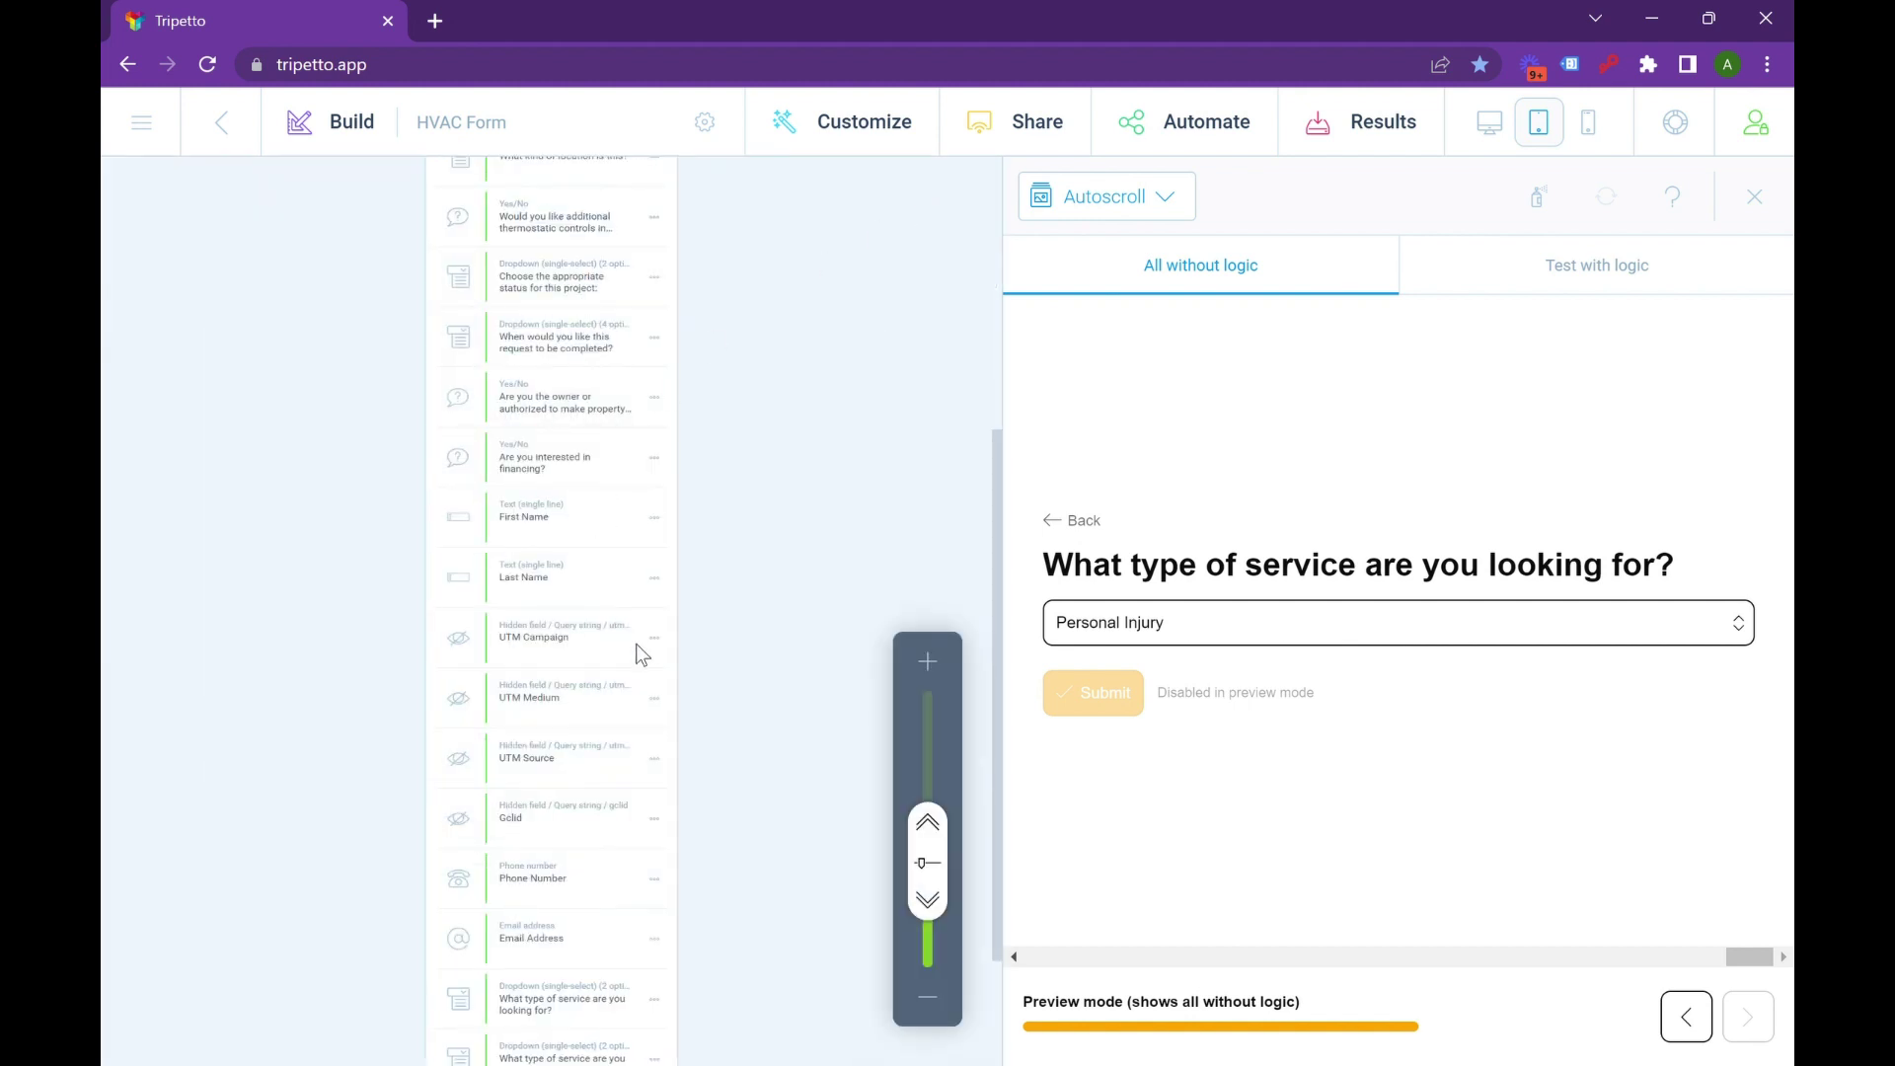
Choose 'Embed in a website or application' under Share and copy the embed code to the clipboard.
click(1002, 110)
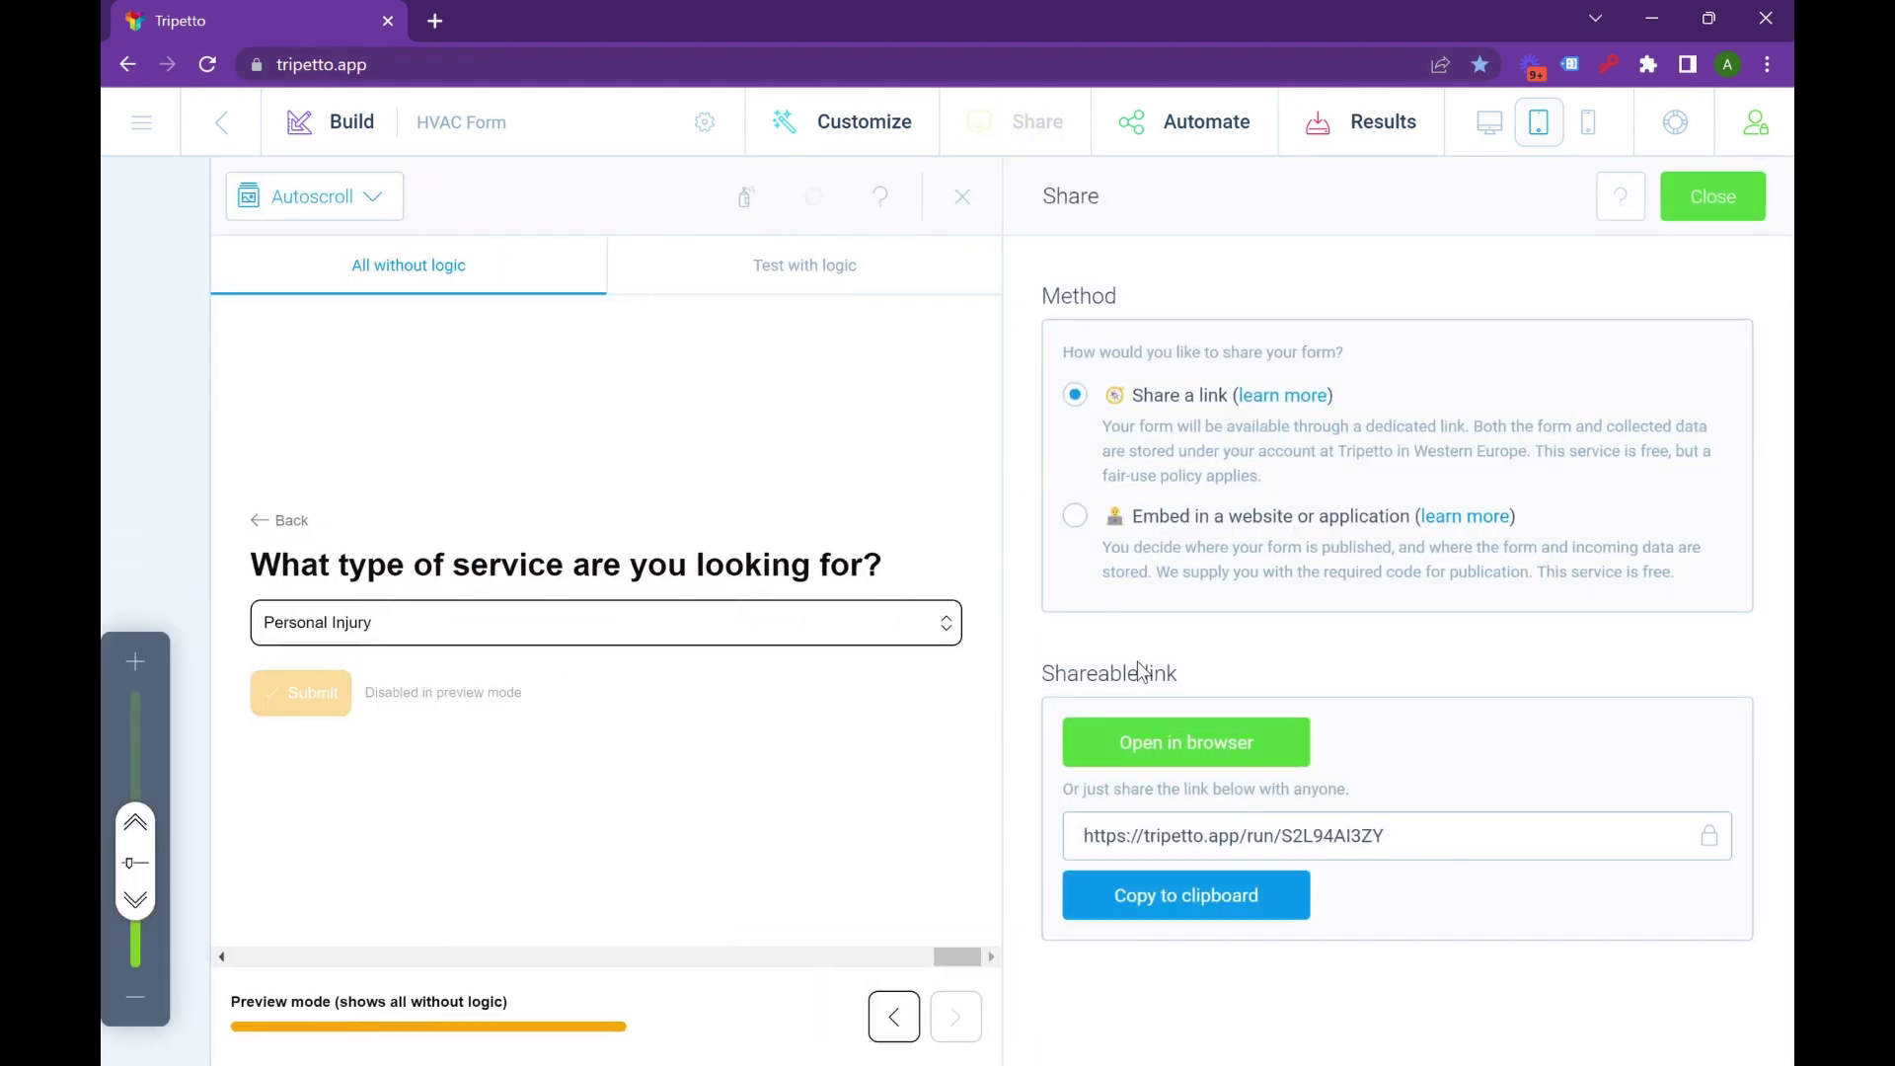
click(1305, 553)
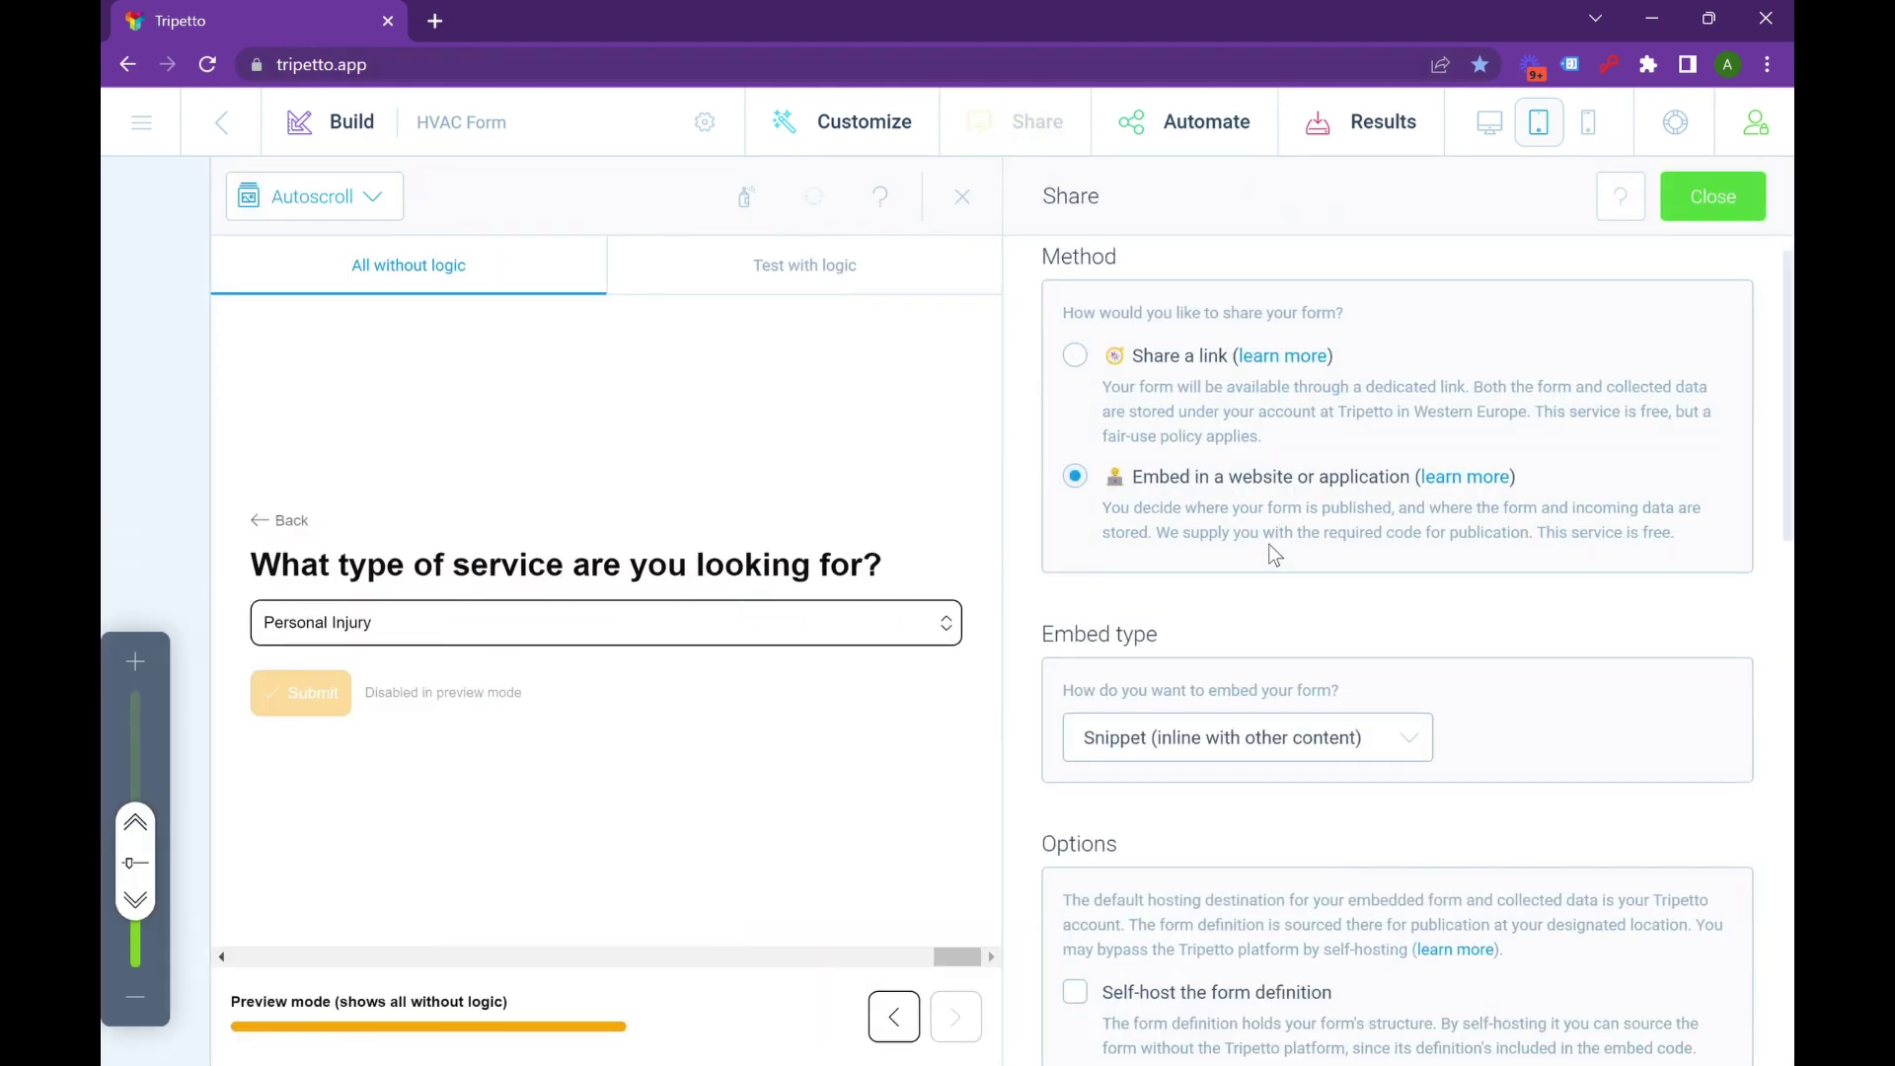
scroll(1270, 543, down, 10)
scroll(1269, 553, down, 4)
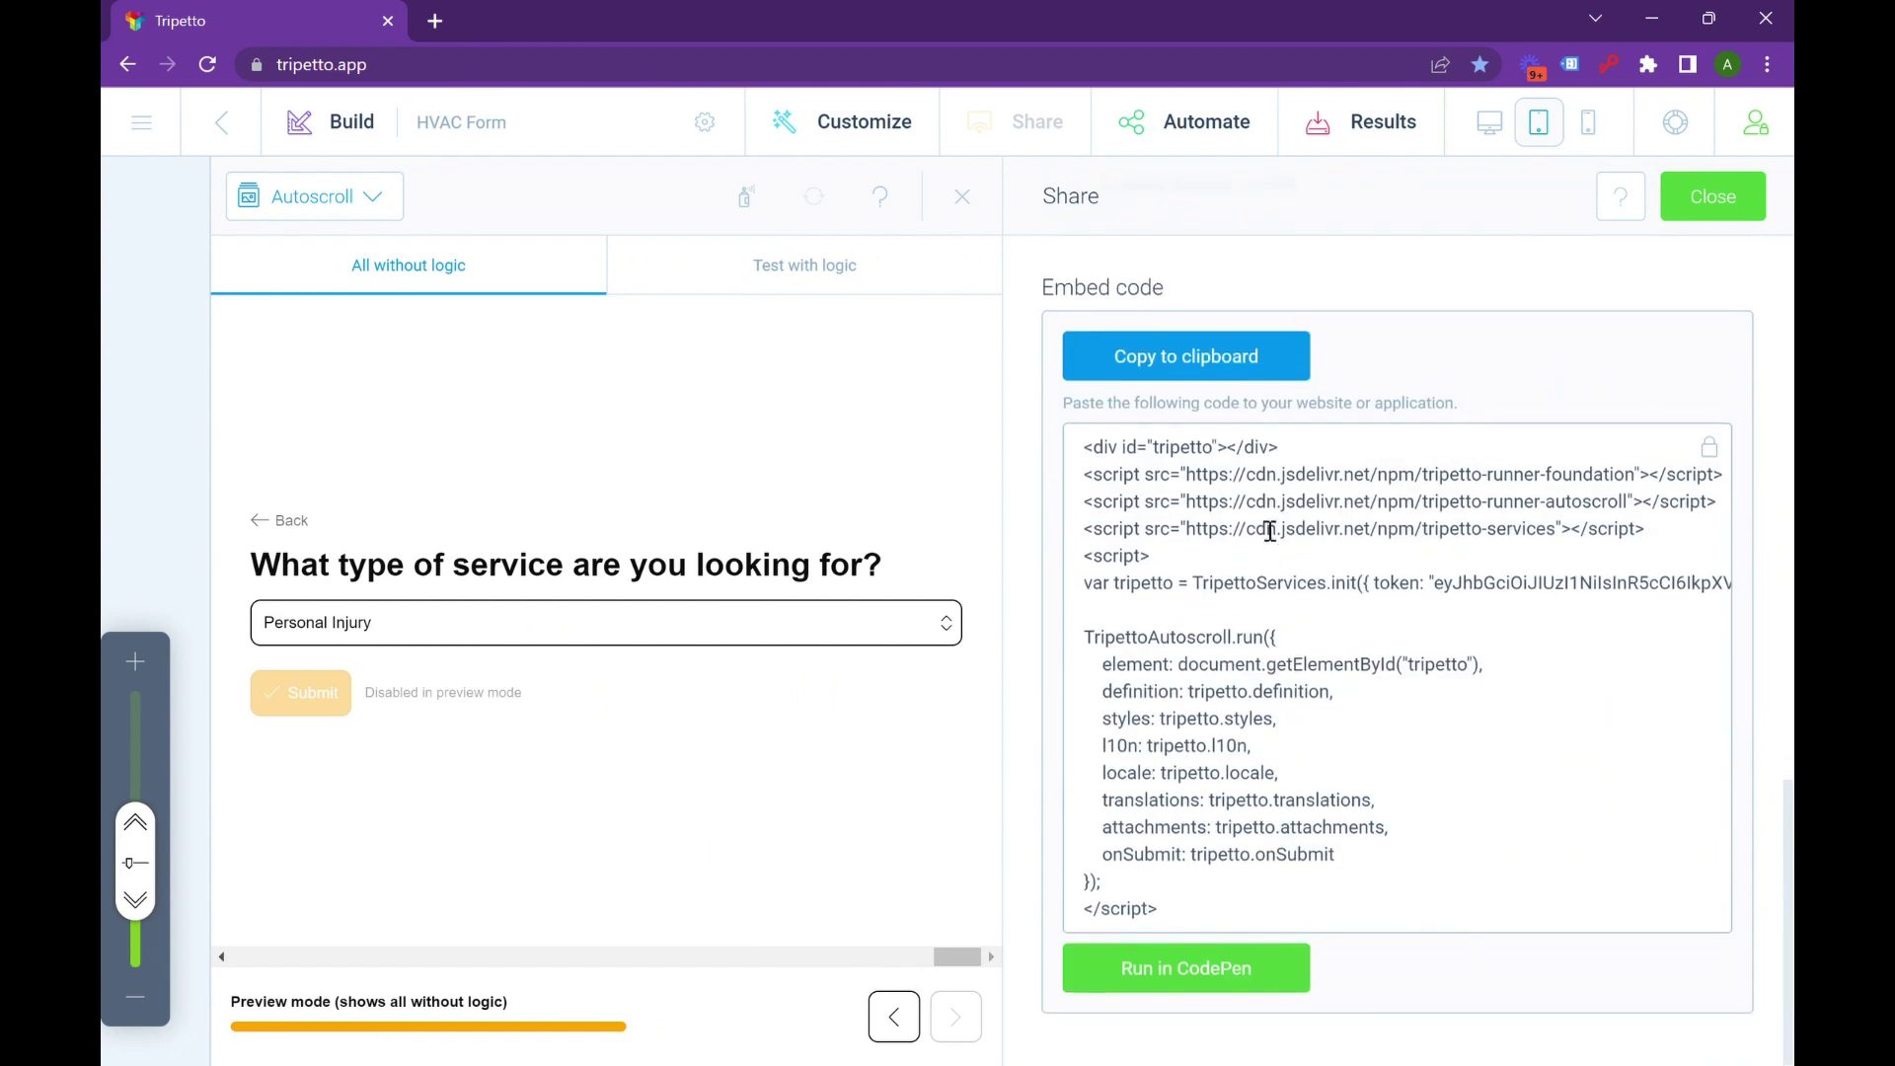
click(1241, 369)
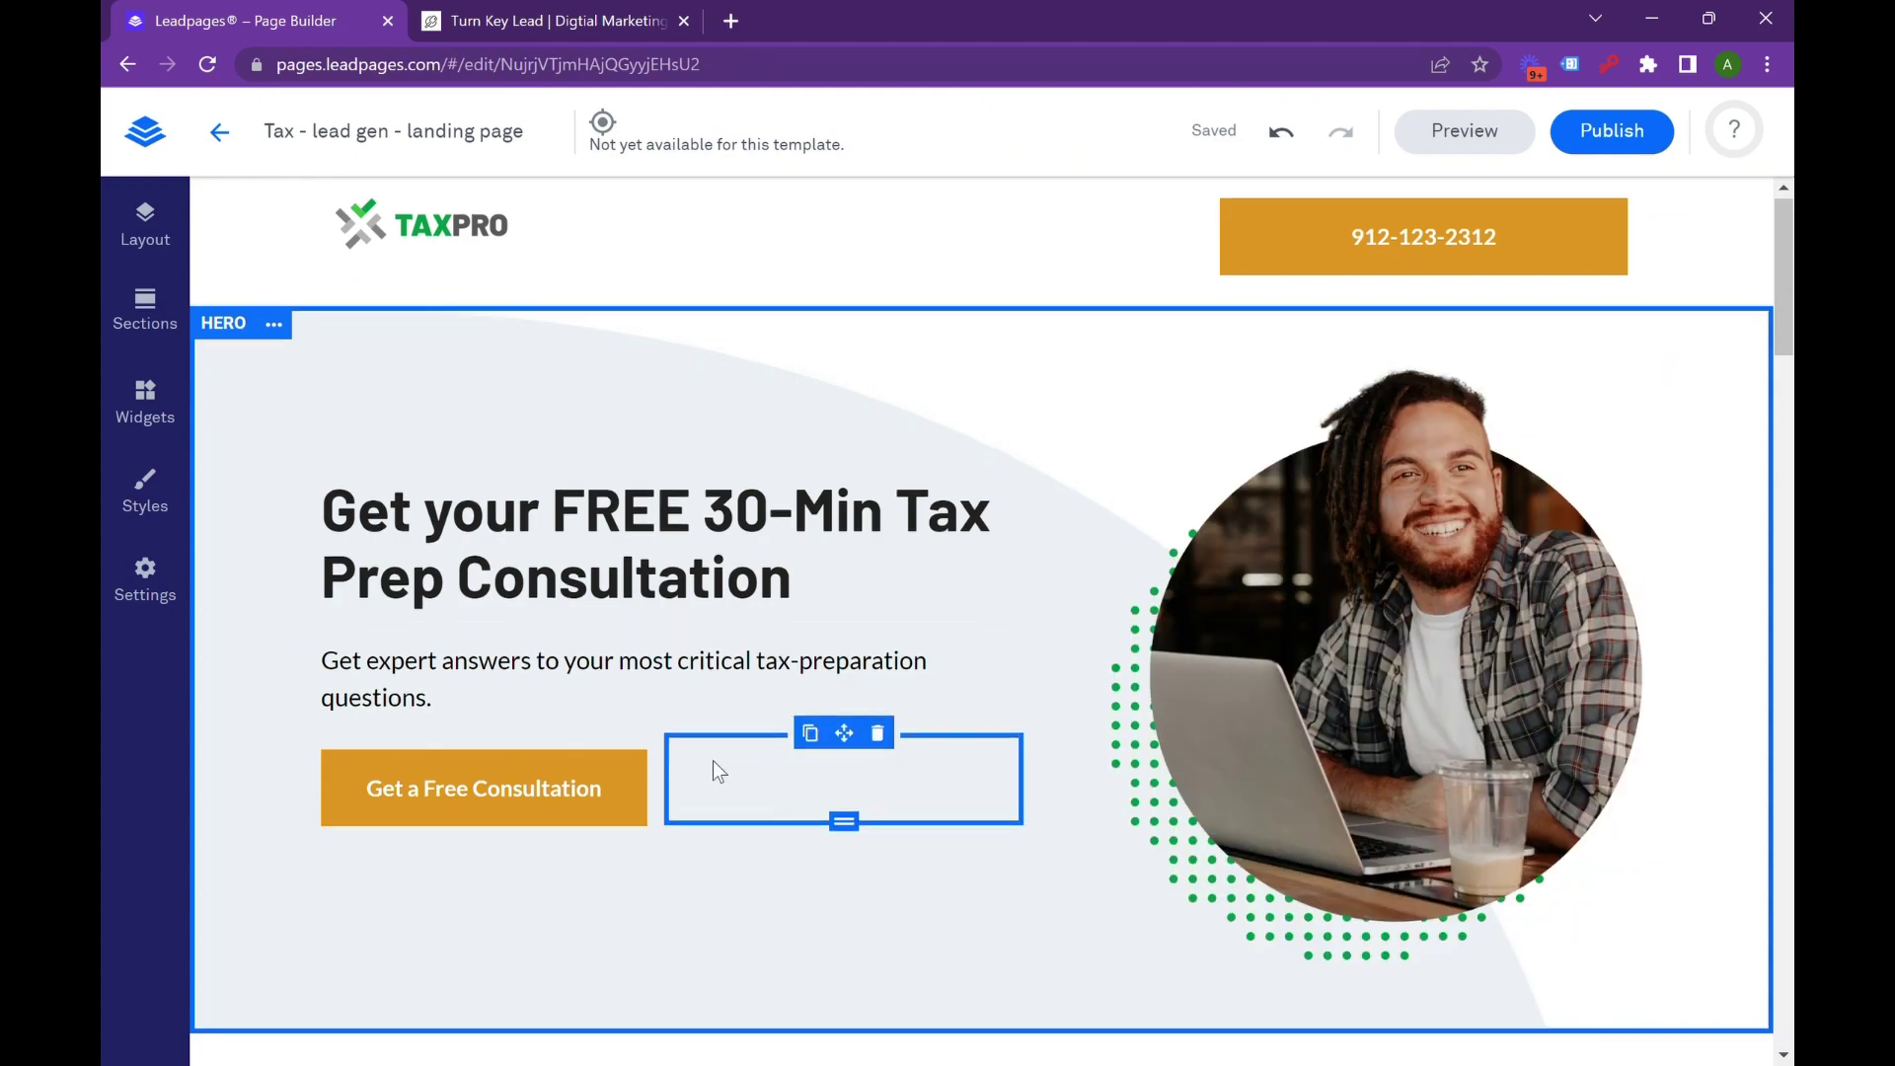
Edit the Get a Free Consultation pop-up, paste the embed code into its HTML widget, and save.
scroll(713, 760, down, 10)
scroll(815, 683, down, 5)
scroll(839, 671, up, 20)
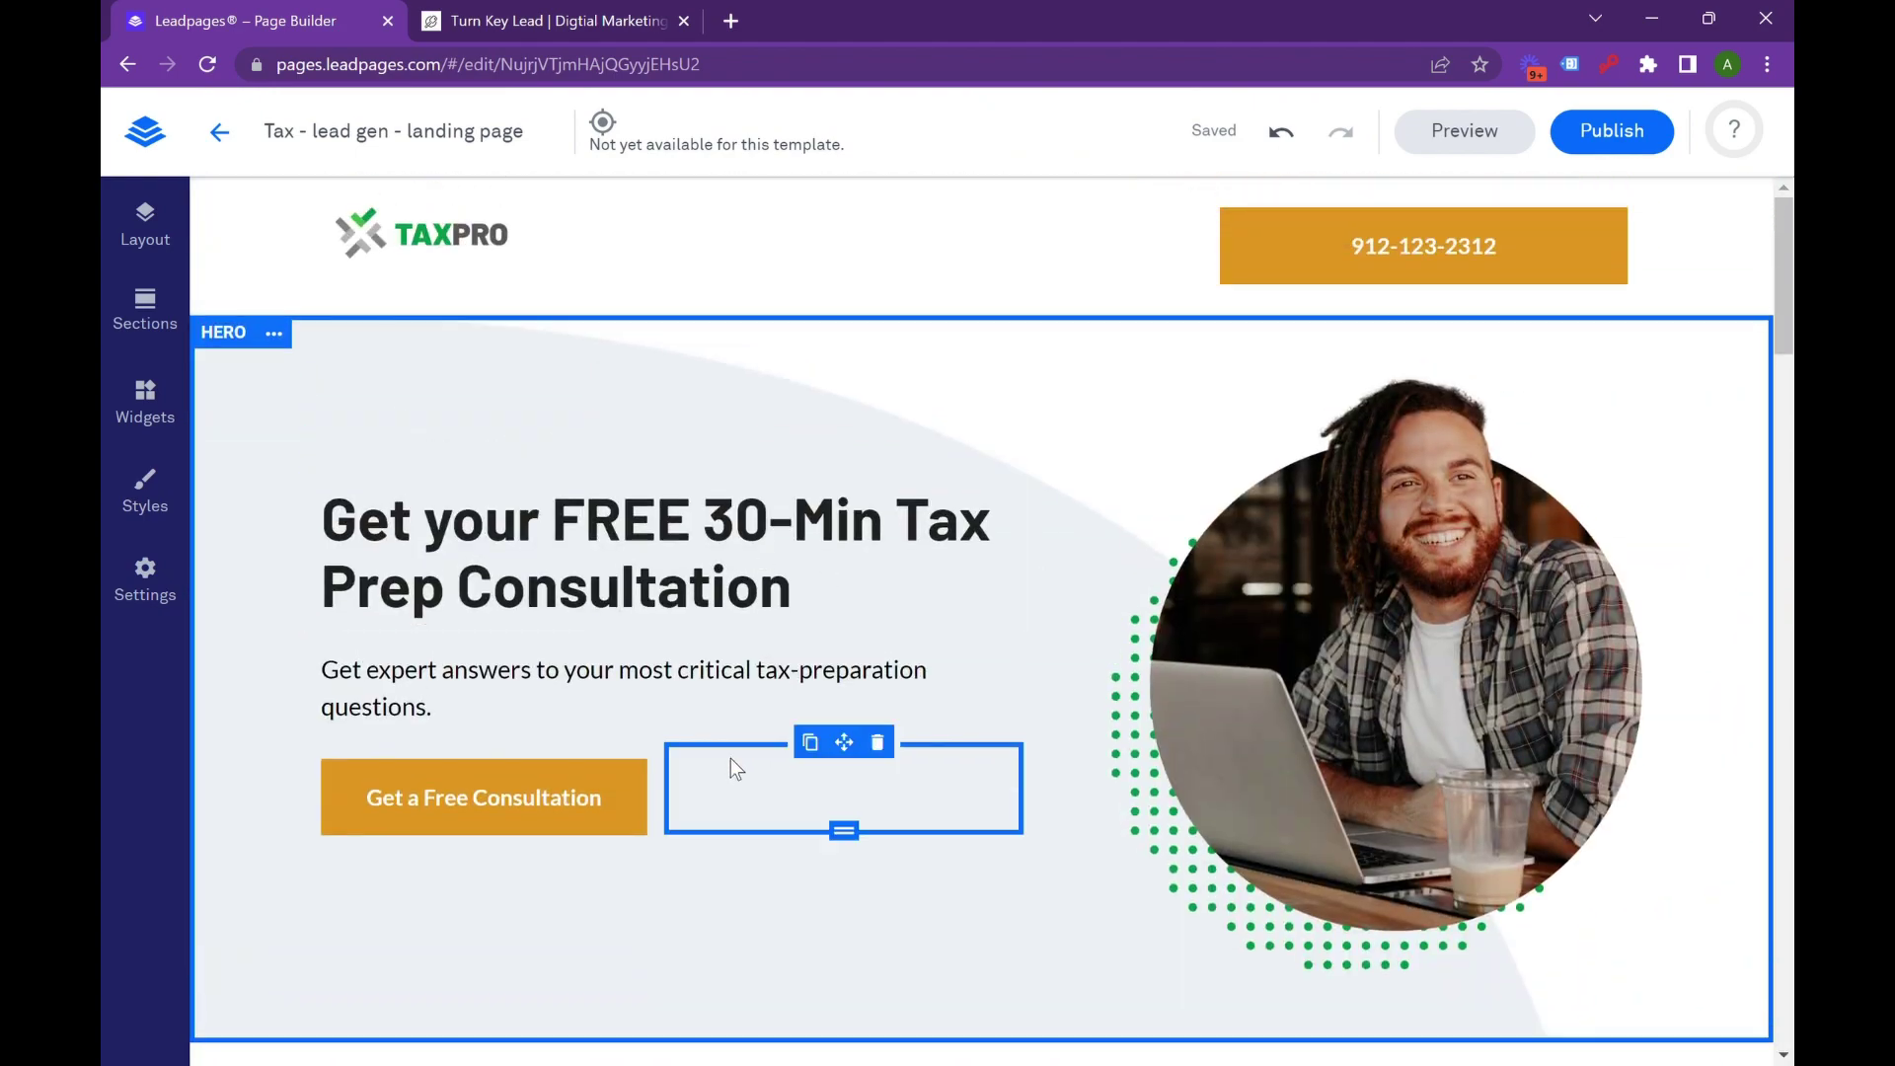
mouse_move(521, 735)
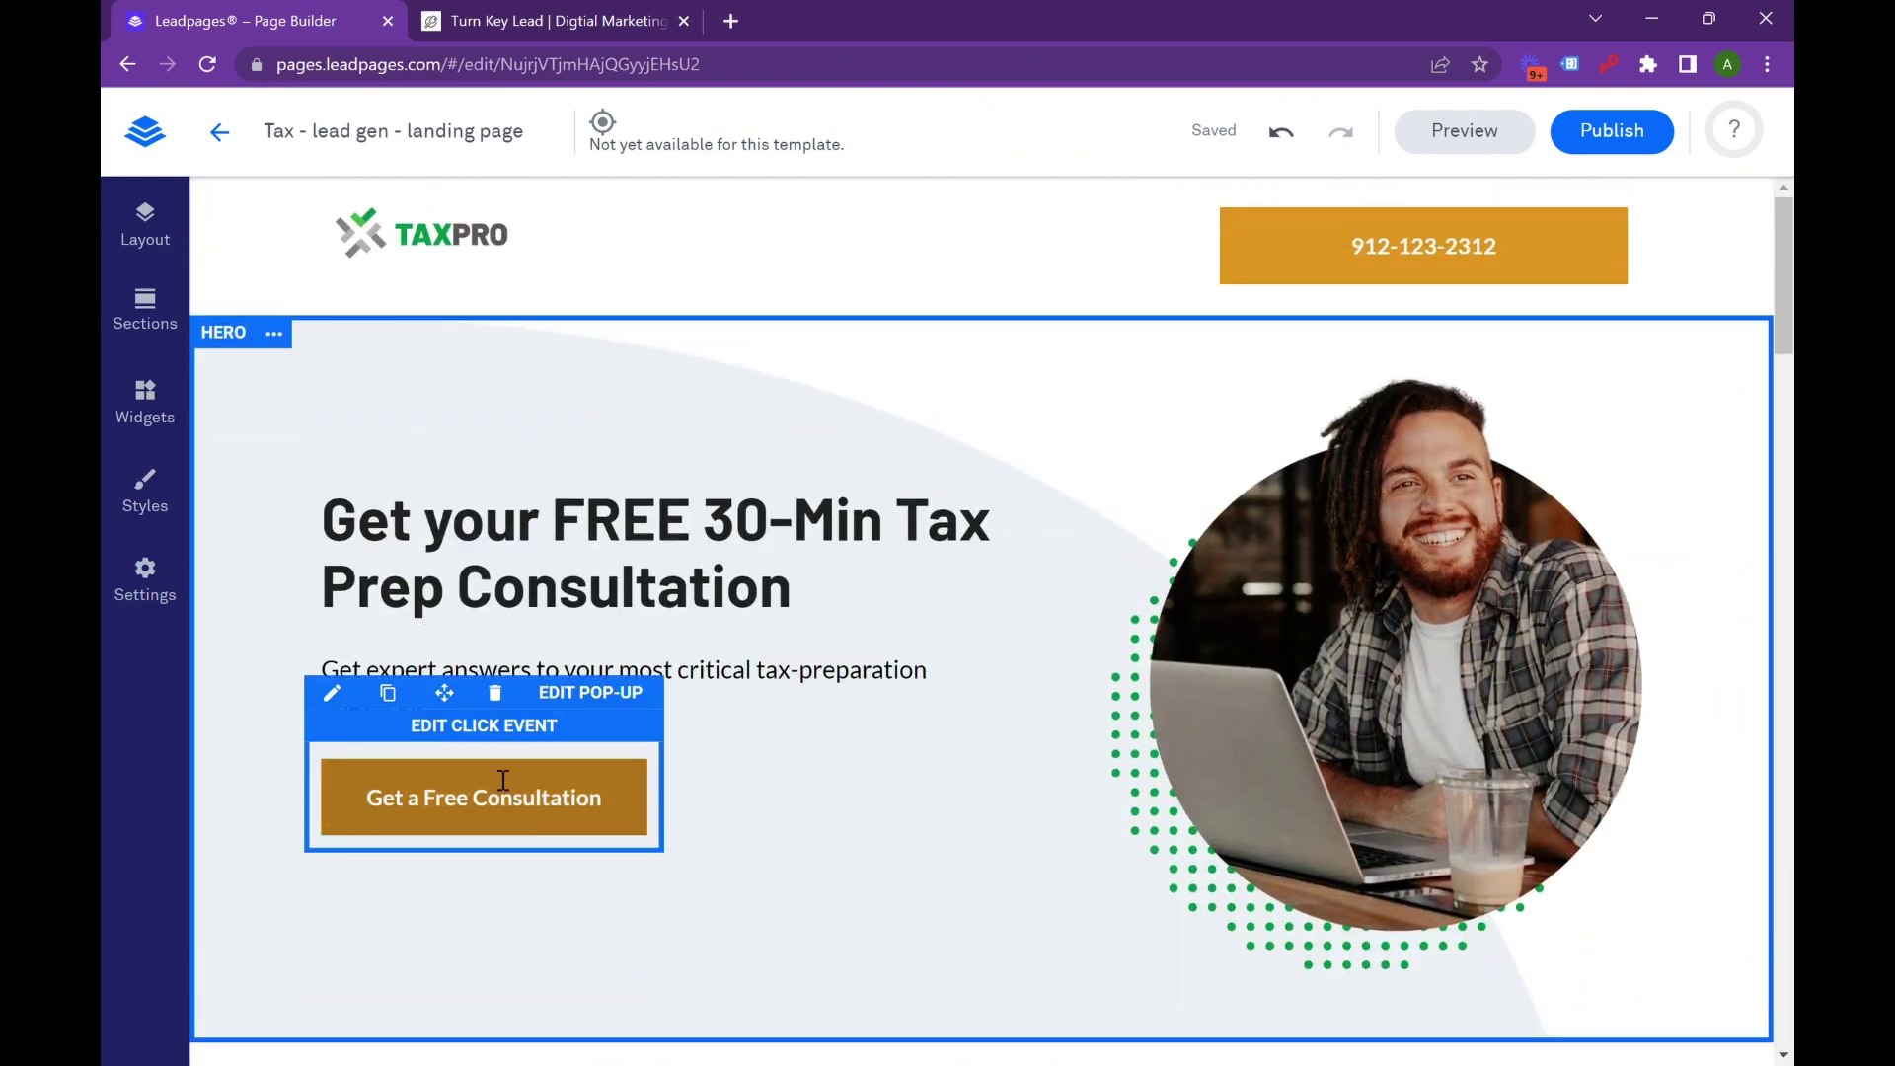
click(563, 703)
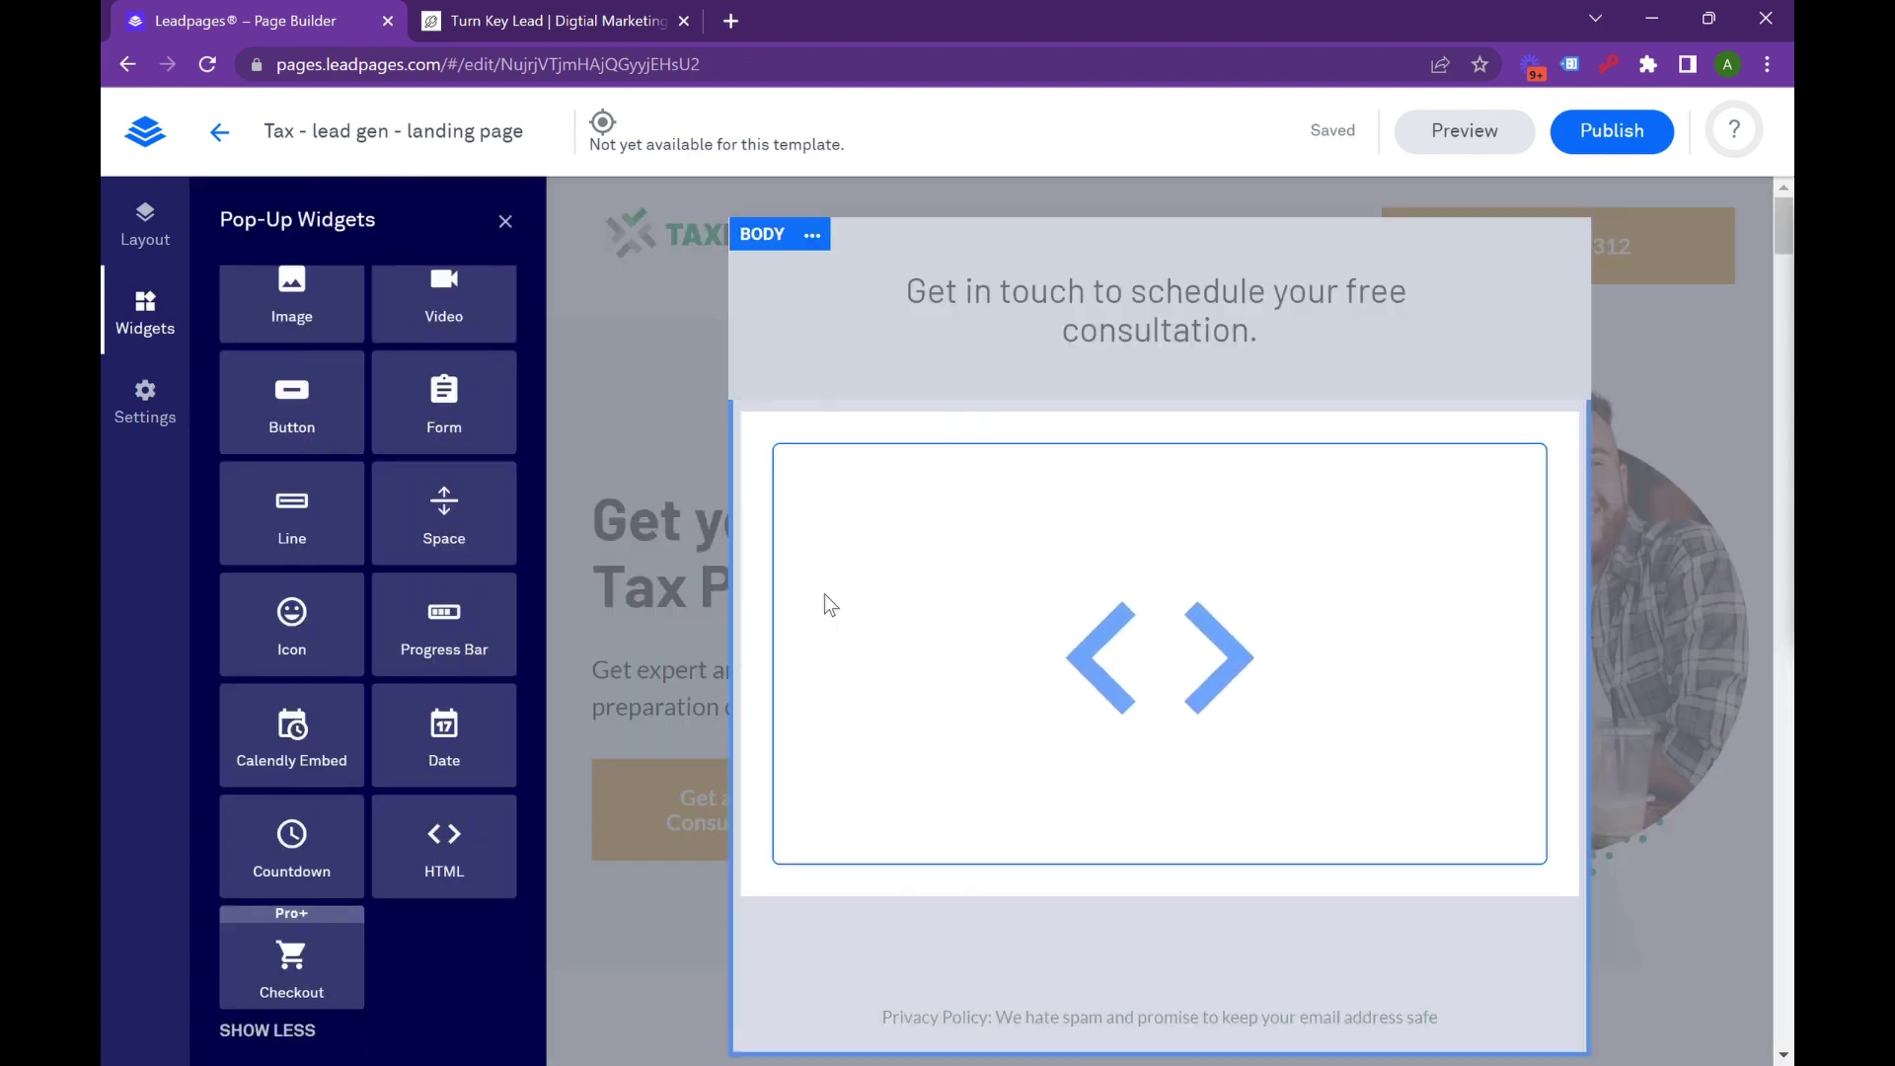
click(826, 601)
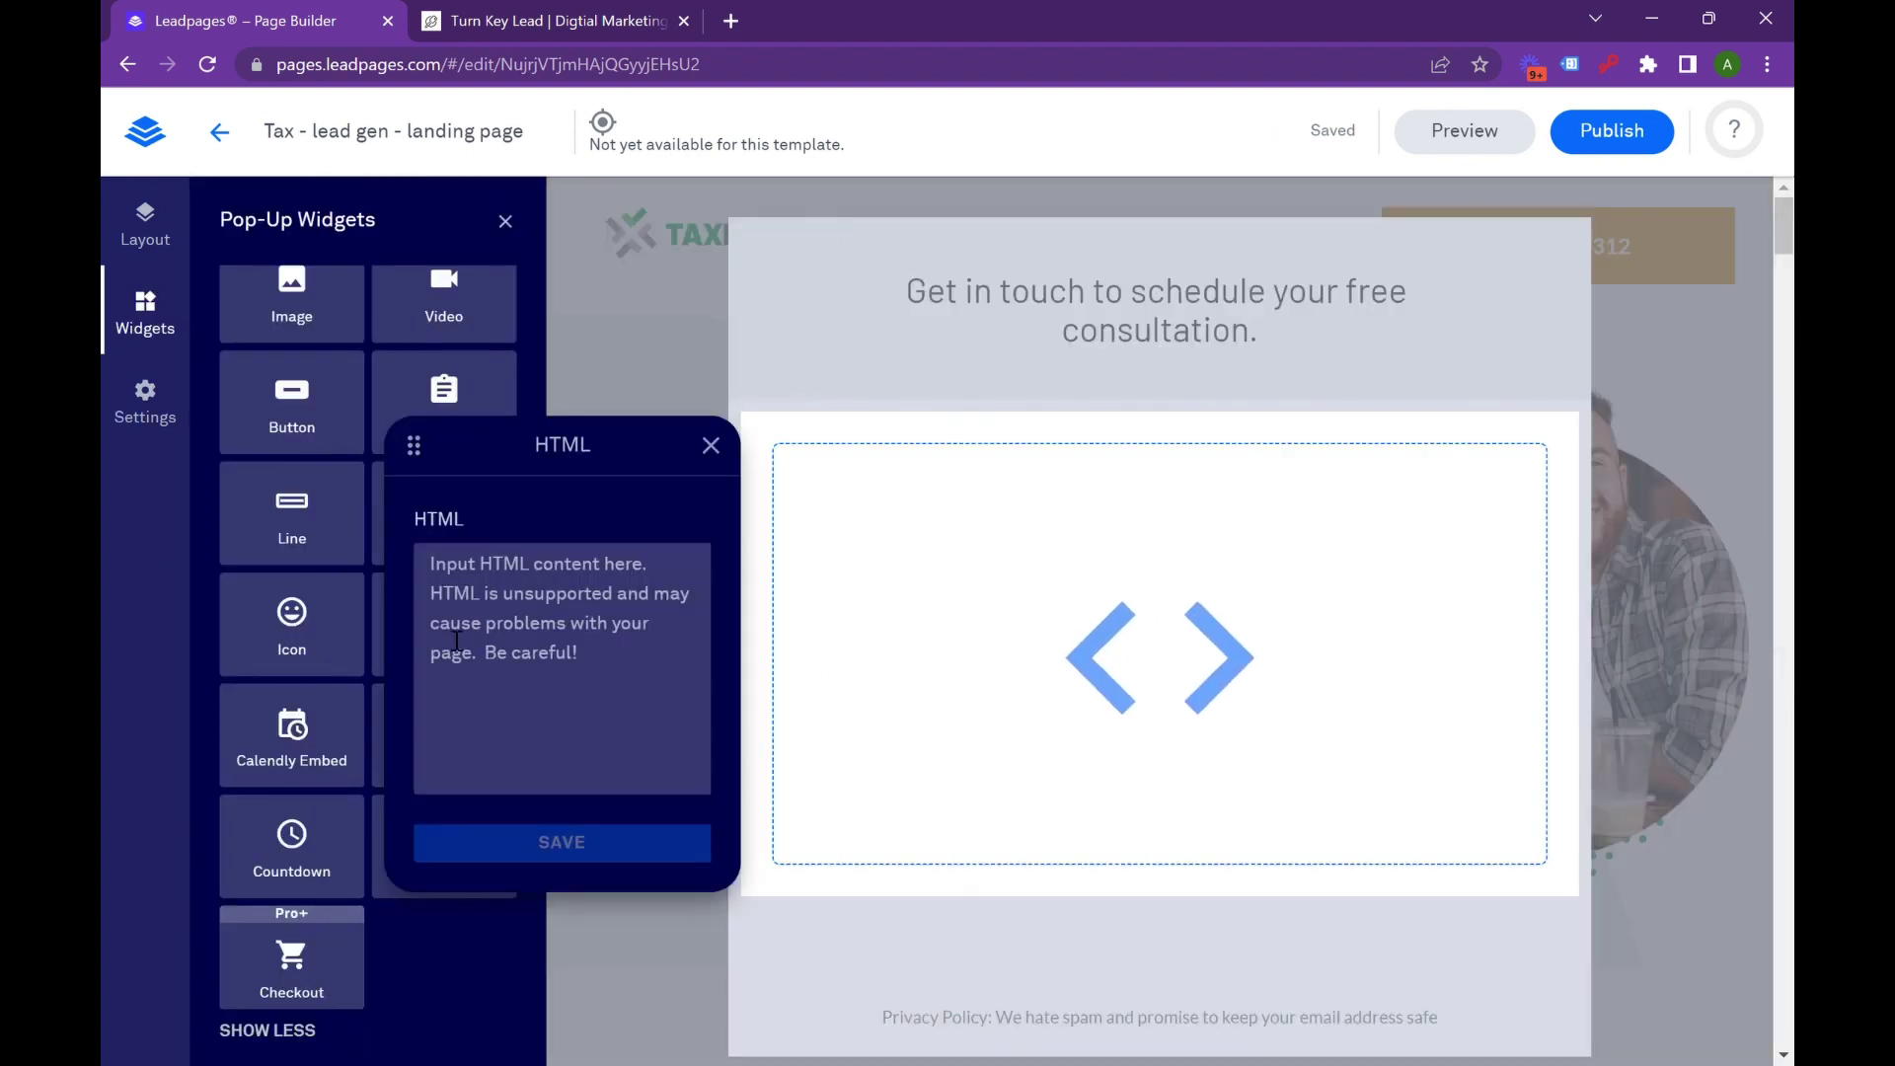
key(ctrl+v)
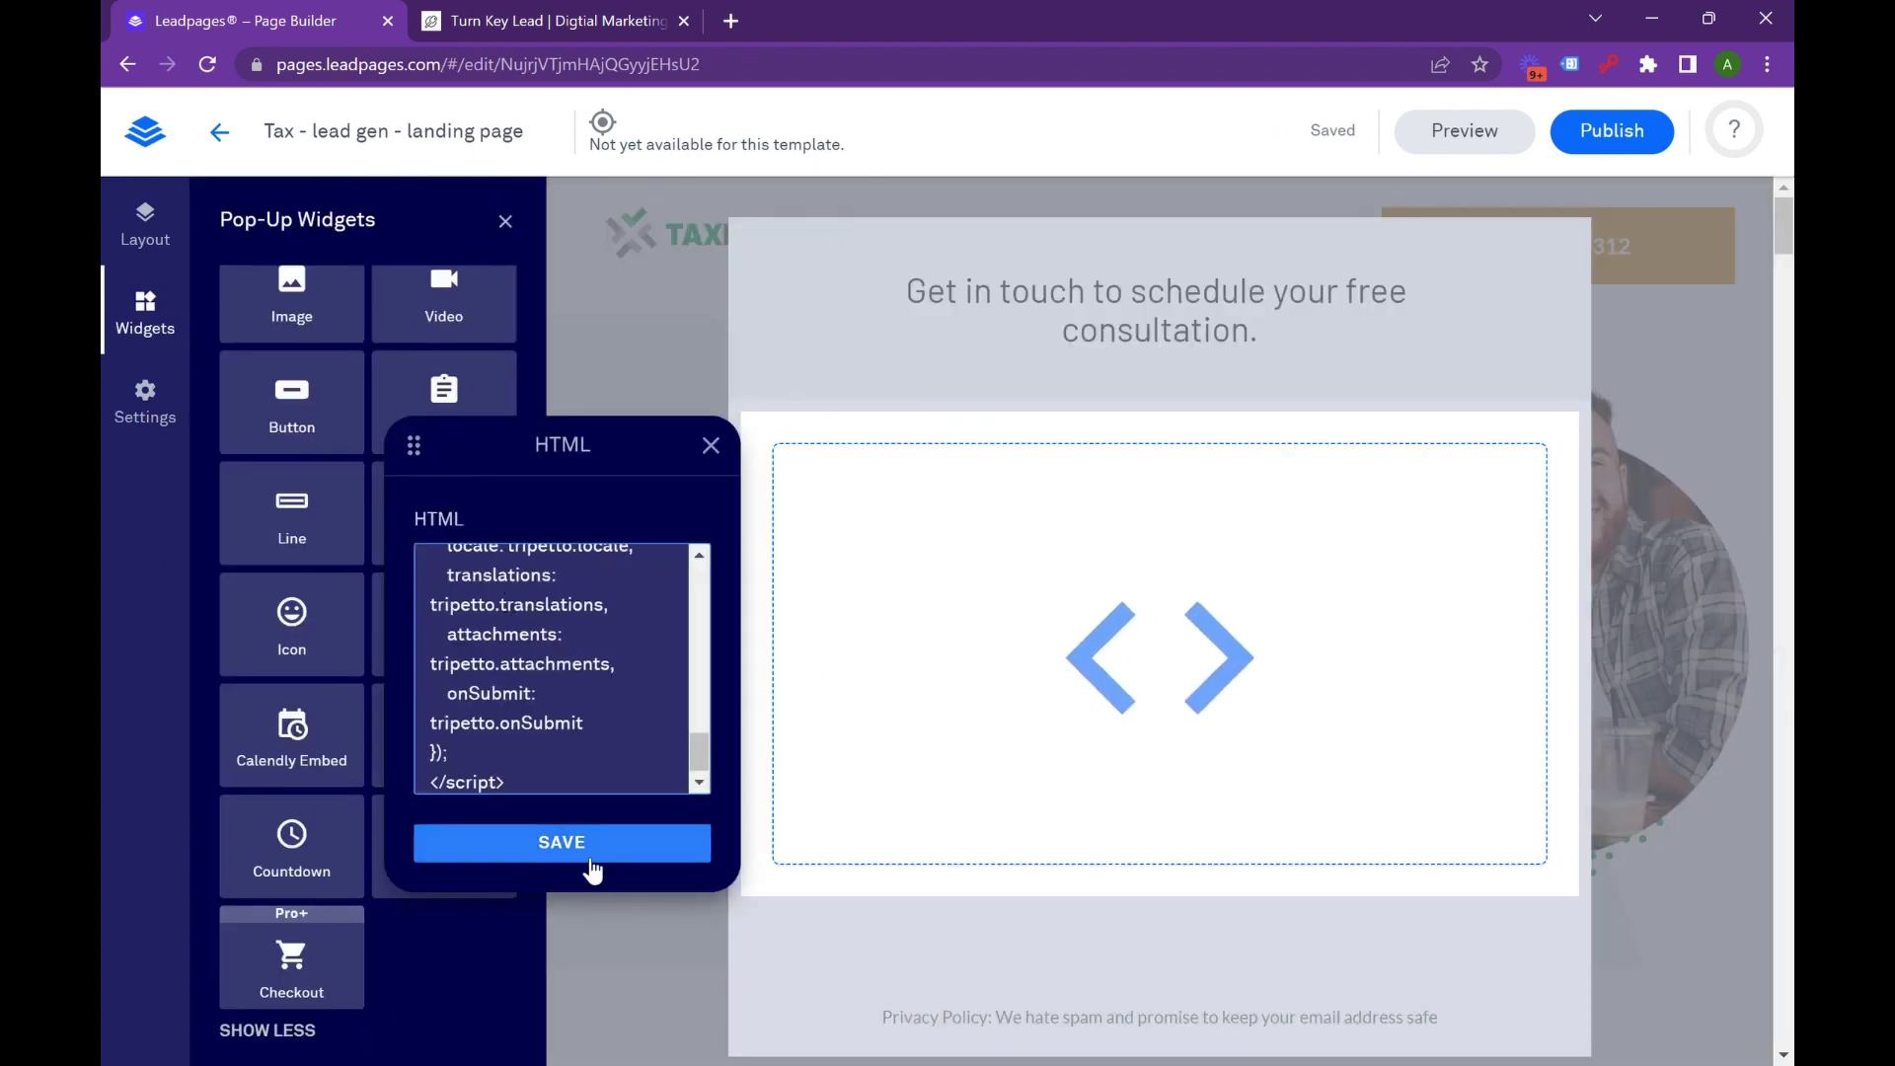
click(583, 851)
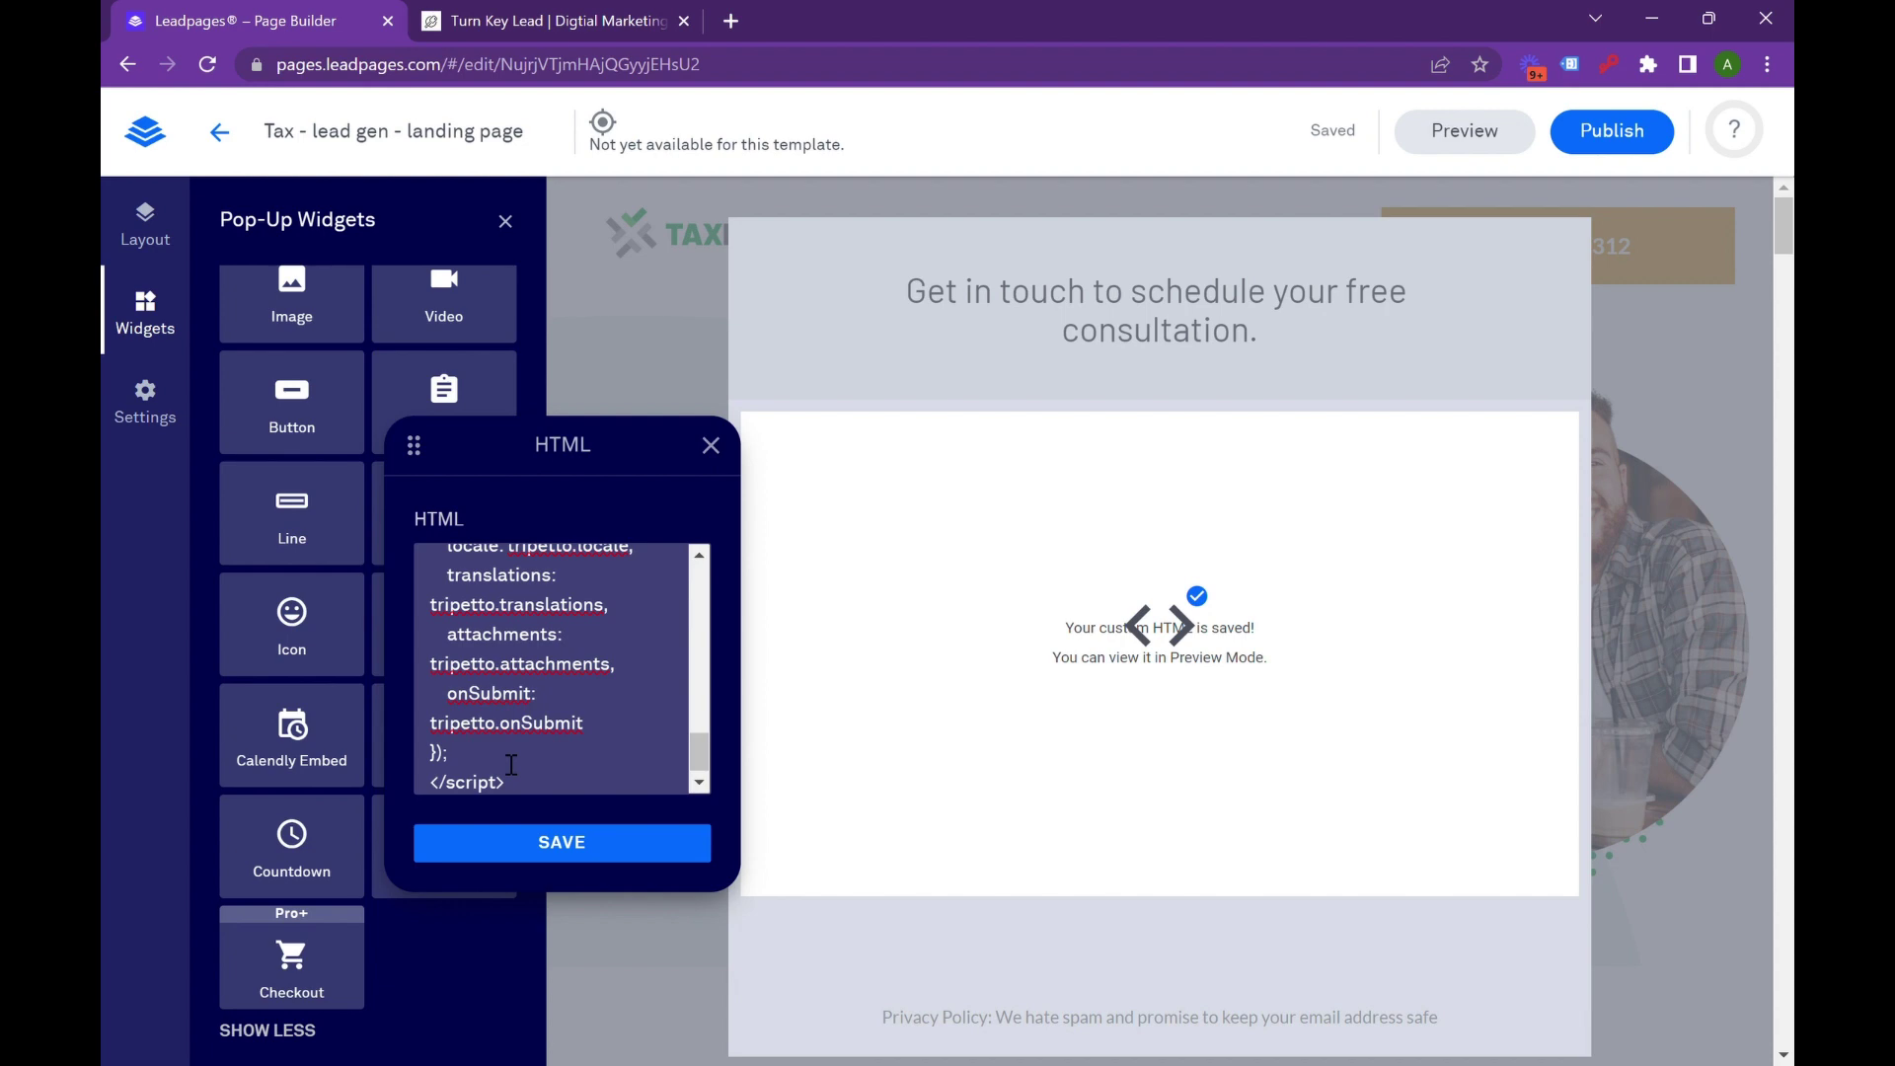
click(559, 786)
drag(560, 786, 550, 478)
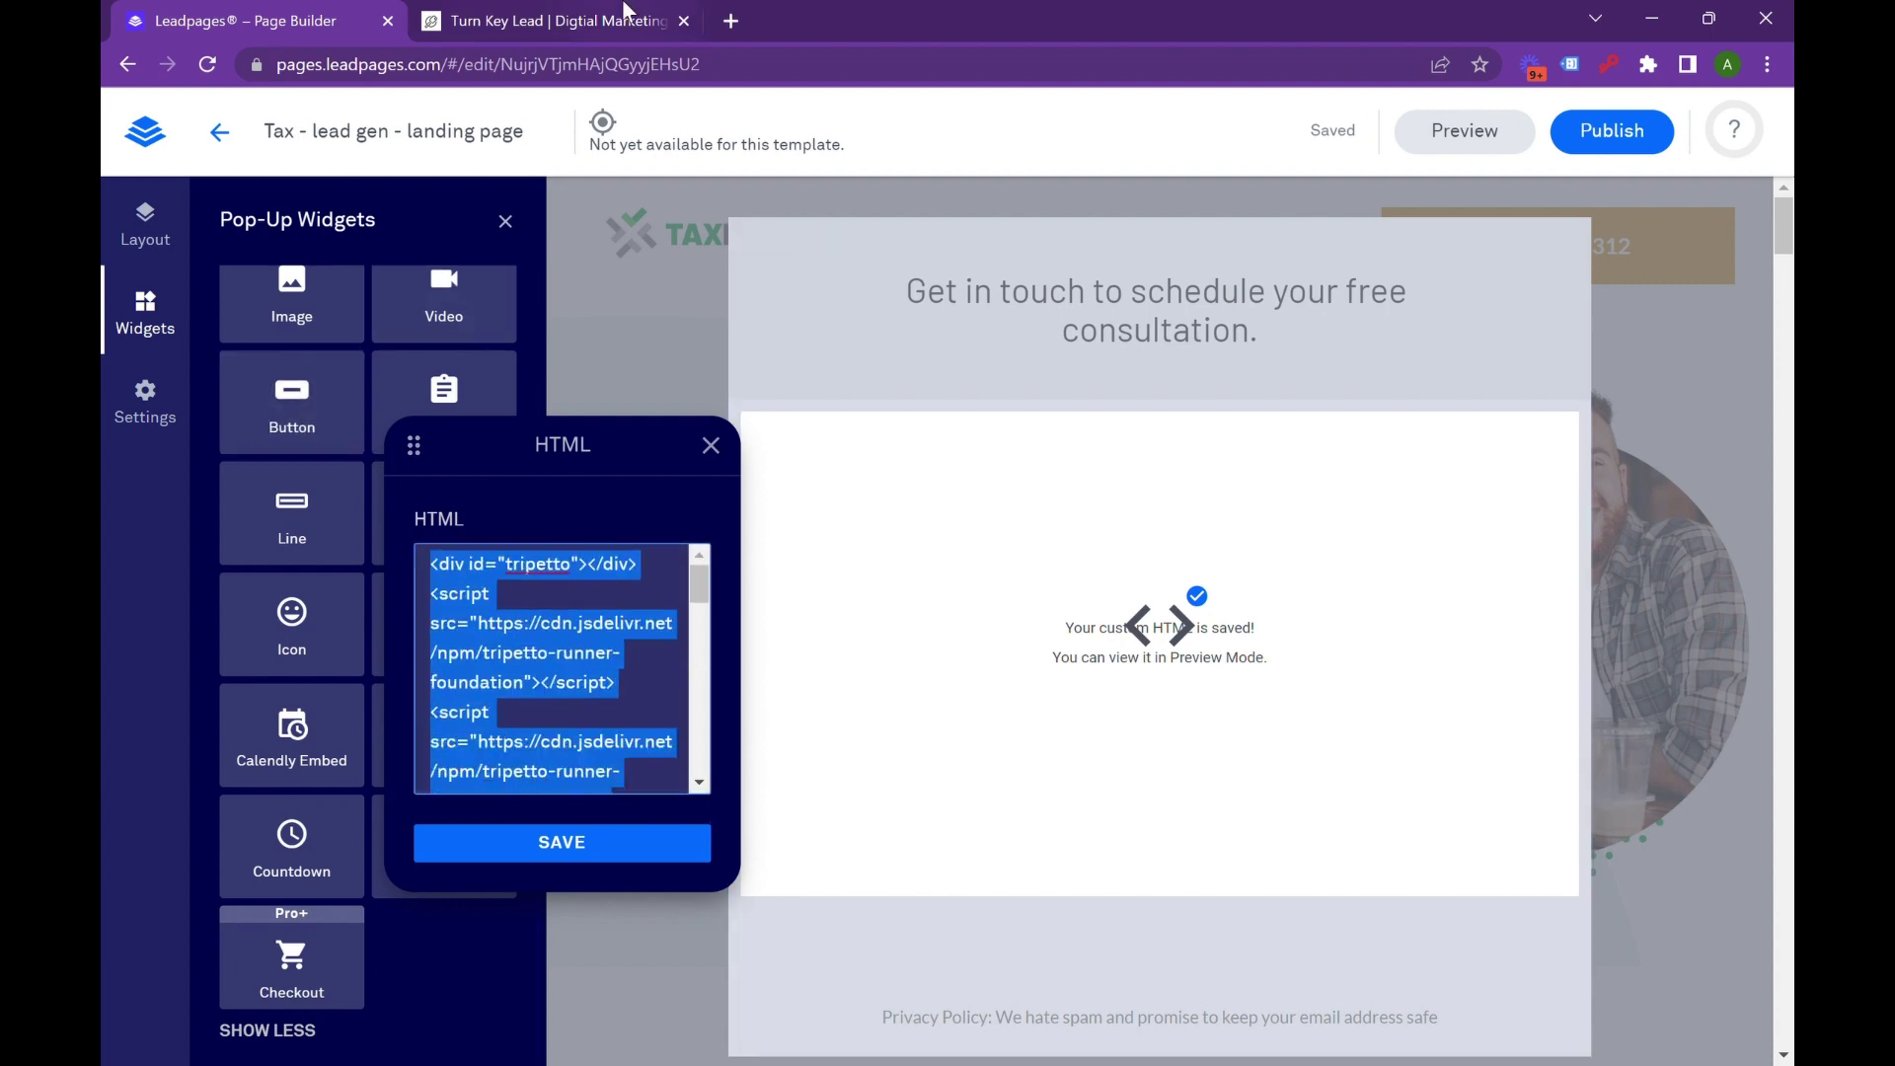
key(ctrl+Tab)
click(296, 18)
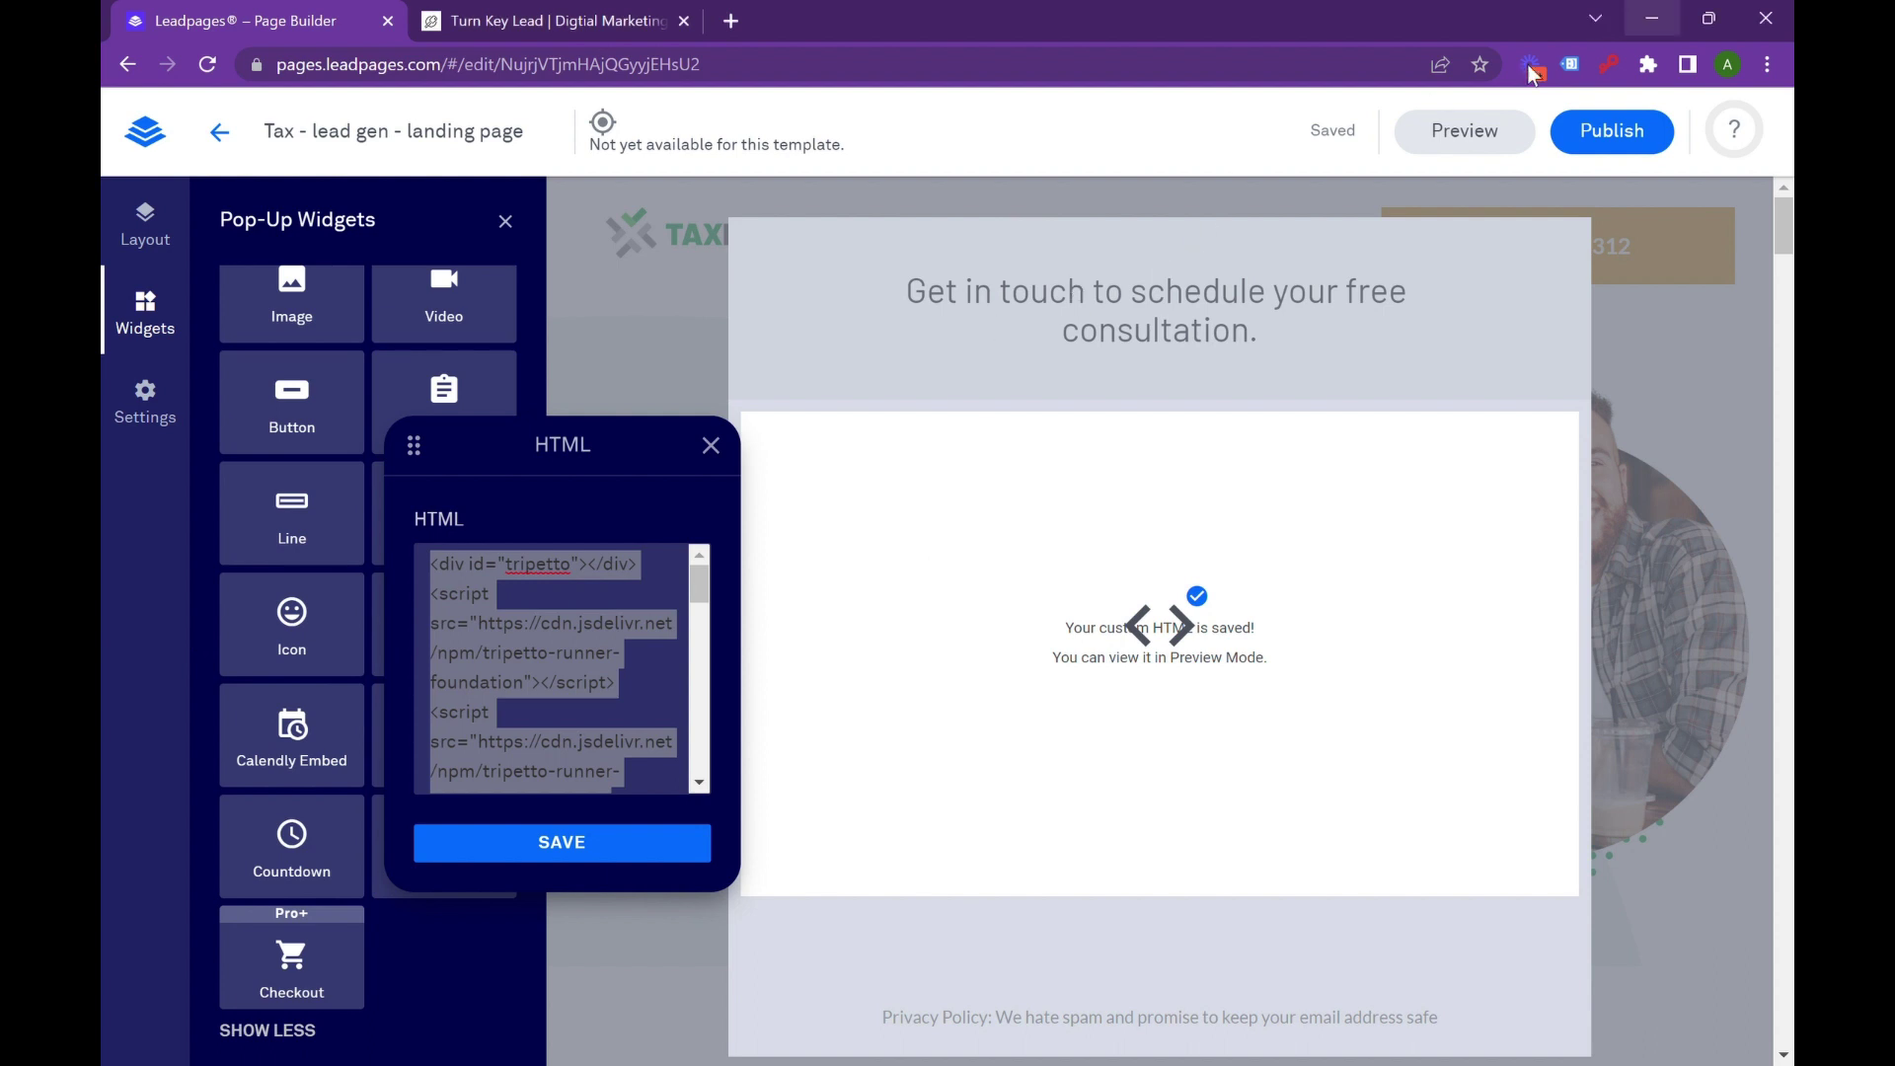
click(594, 843)
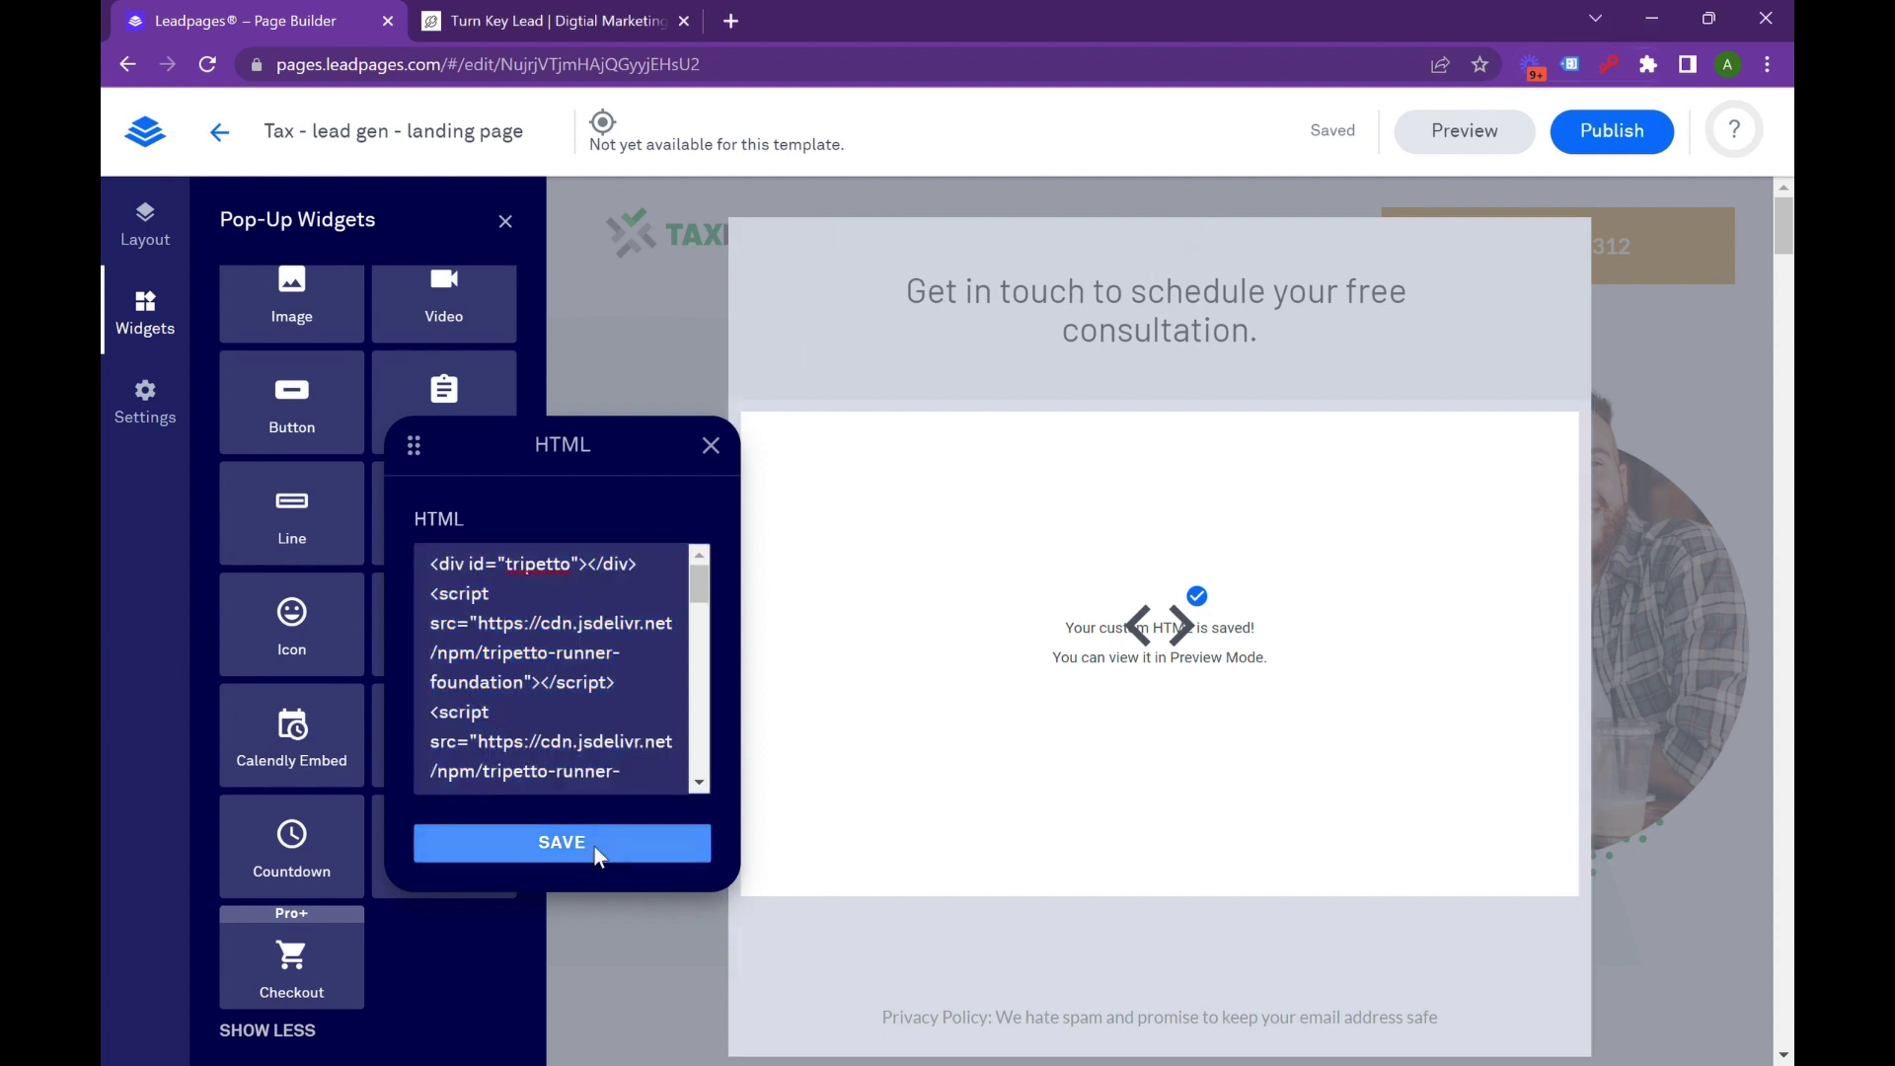